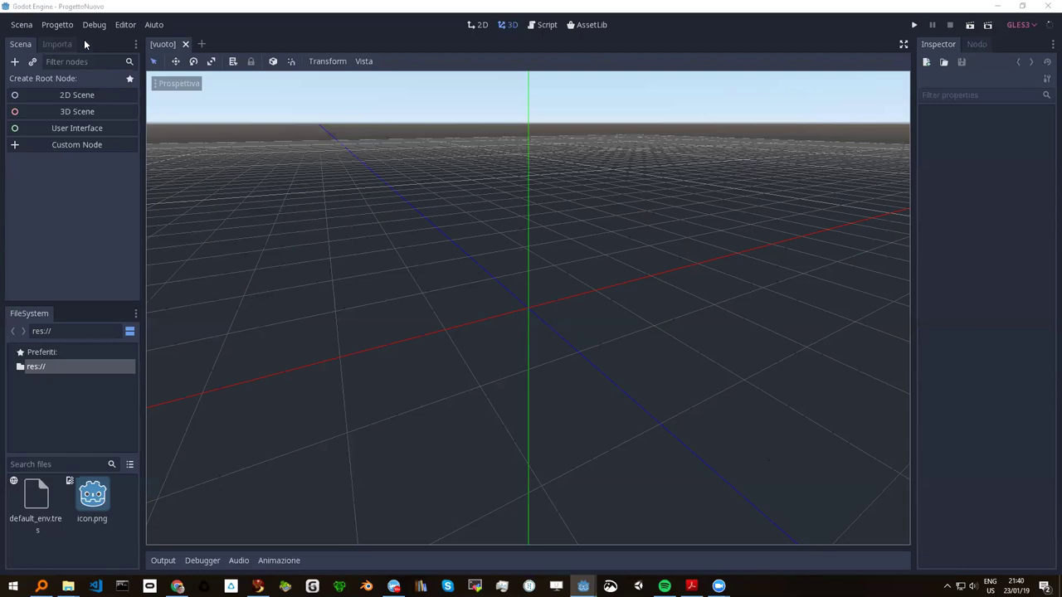
Leave the empty ProgettoNuovo project in Godot and bring the Chrome browser to the front.
{"action": "left_click", "coordinate": [57, 28]}
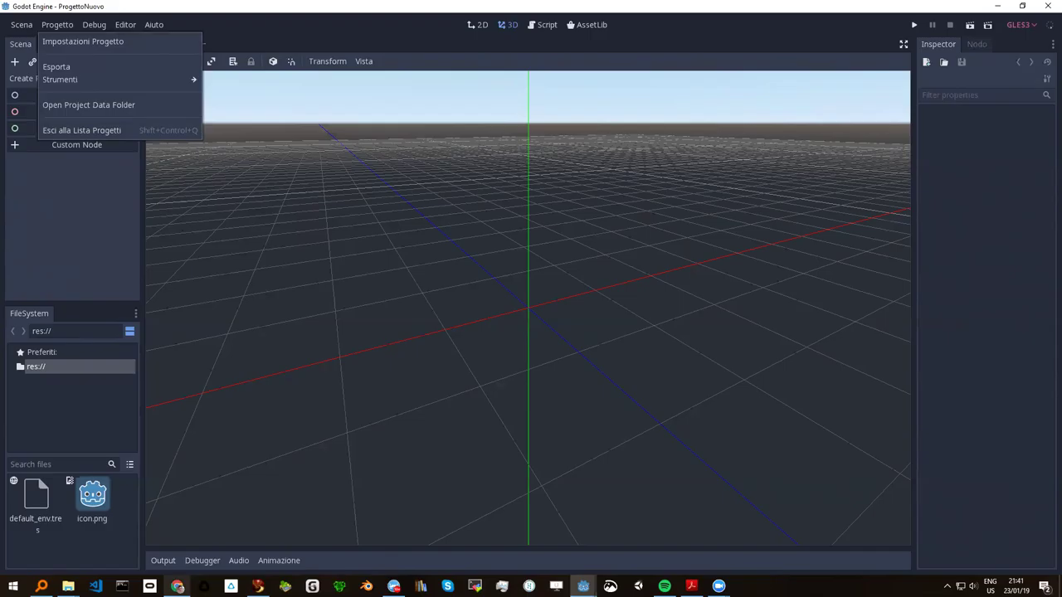
{"action": "left_click", "coordinate": [177, 587]}
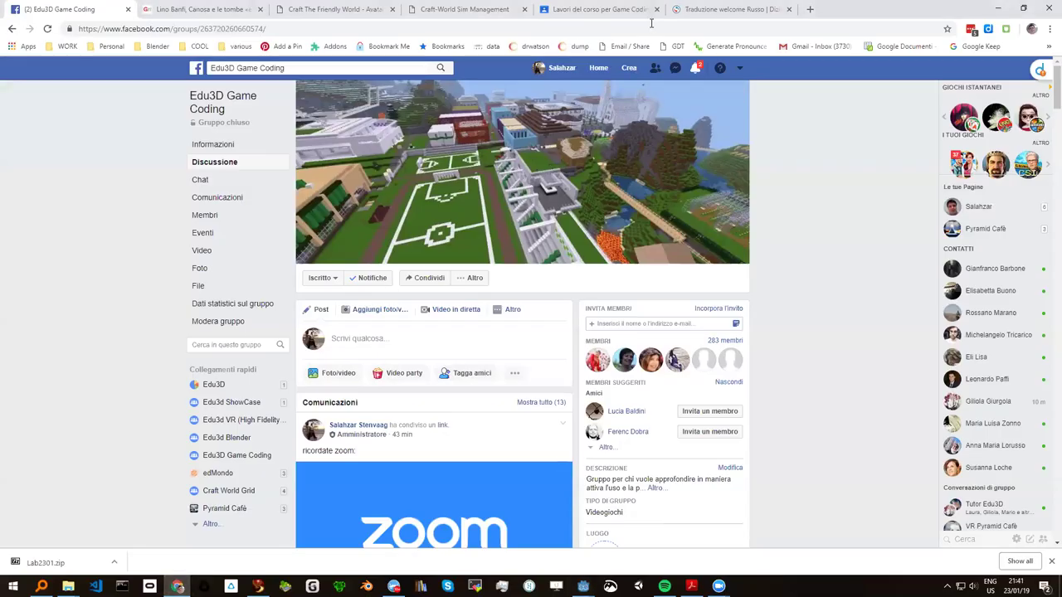
Open the Godo_book.pdf attachment from the Godot book post on the Classroom course page.
{"action": "left_click", "coordinate": [604, 11]}
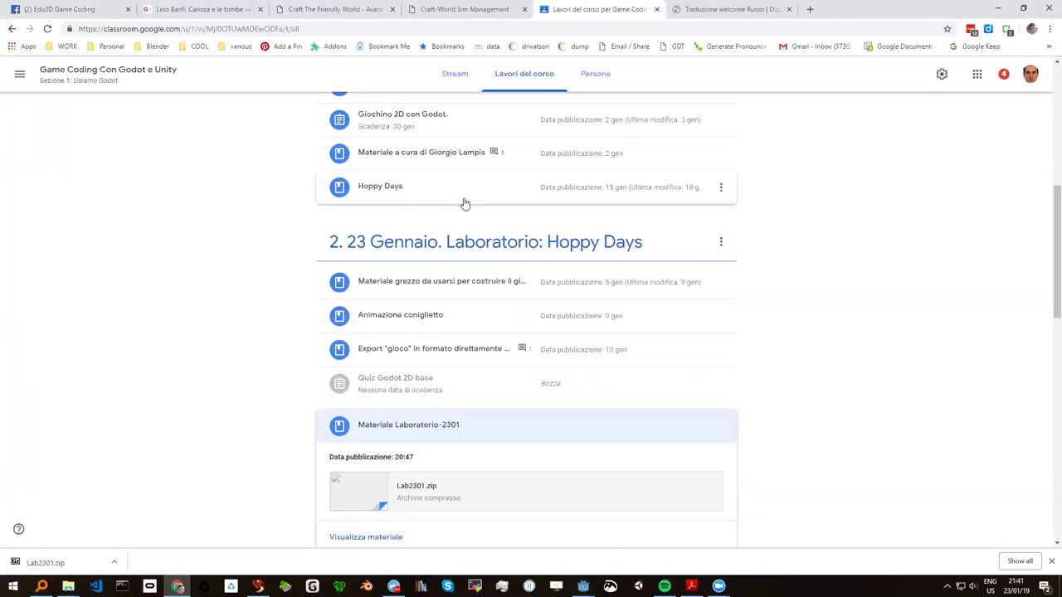
{"action": "scroll", "coordinate": [456, 208], "scroll_direction": "up", "scroll_amount": 3}
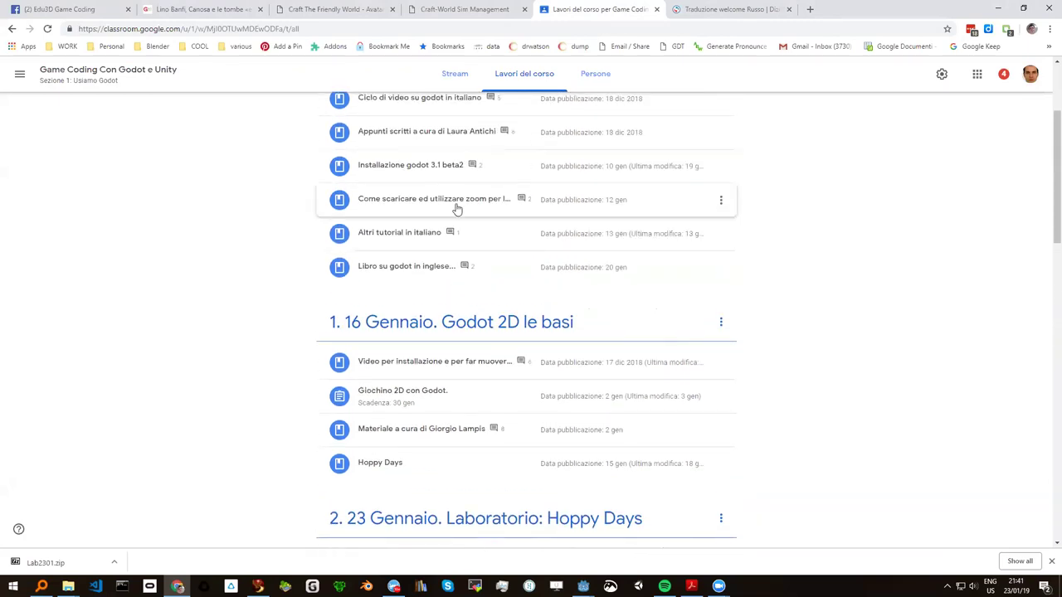
{"action": "scroll", "coordinate": [286, 221], "scroll_direction": "up", "scroll_amount": 1}
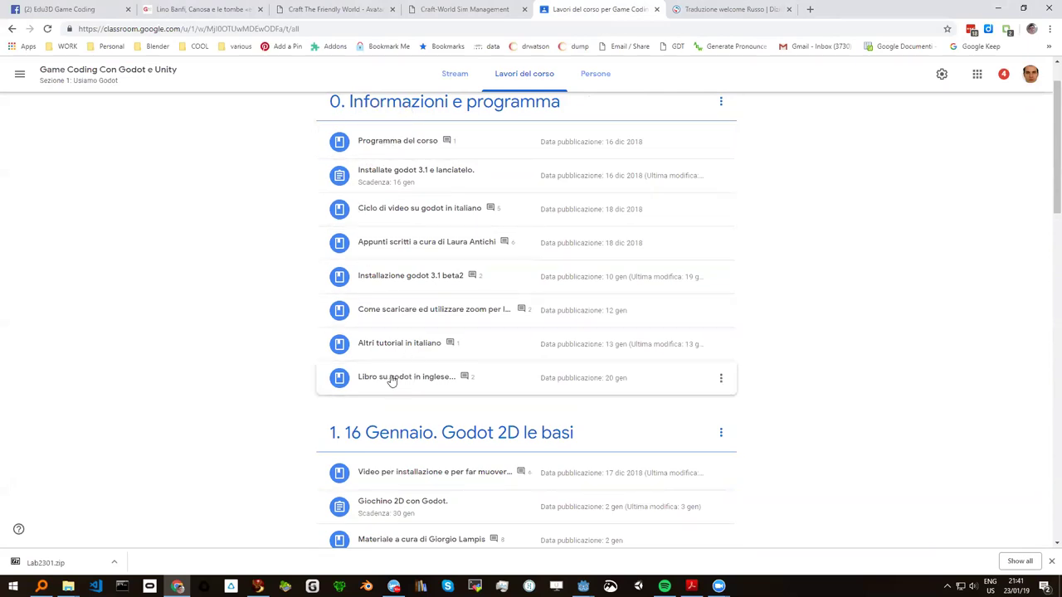
{"action": "scroll", "coordinate": [439, 185], "scroll_direction": "up", "scroll_amount": 1}
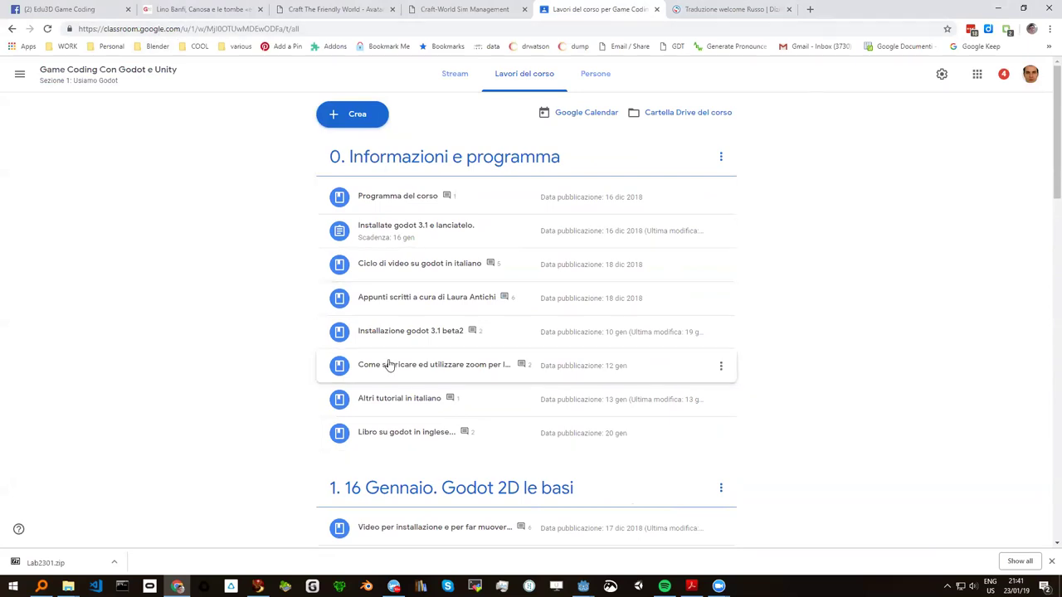
{"action": "left_click", "coordinate": [420, 433]}
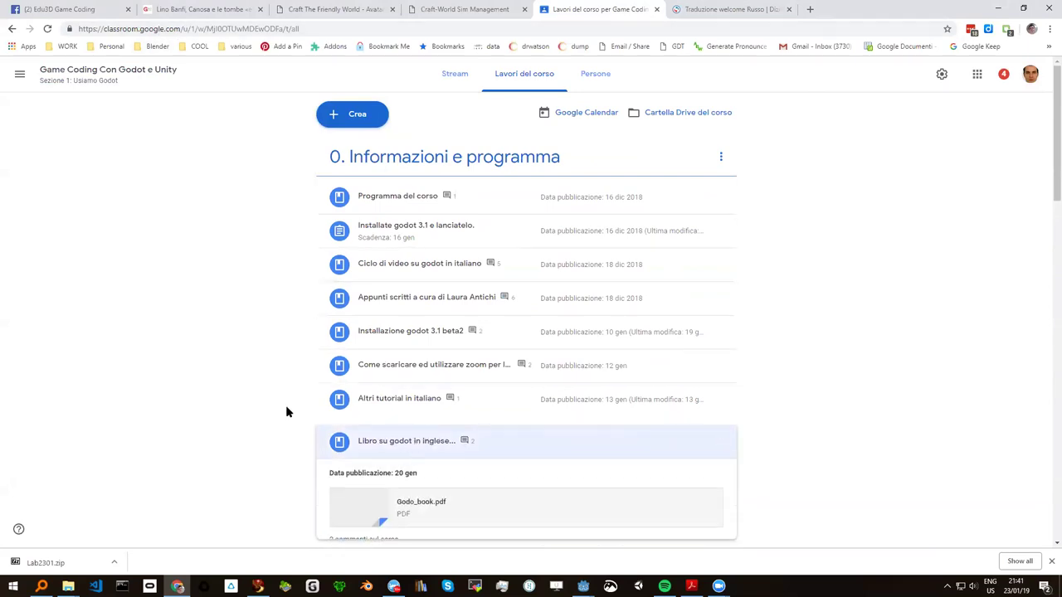
{"action": "scroll", "coordinate": [290, 413], "scroll_direction": "down", "scroll_amount": 2}
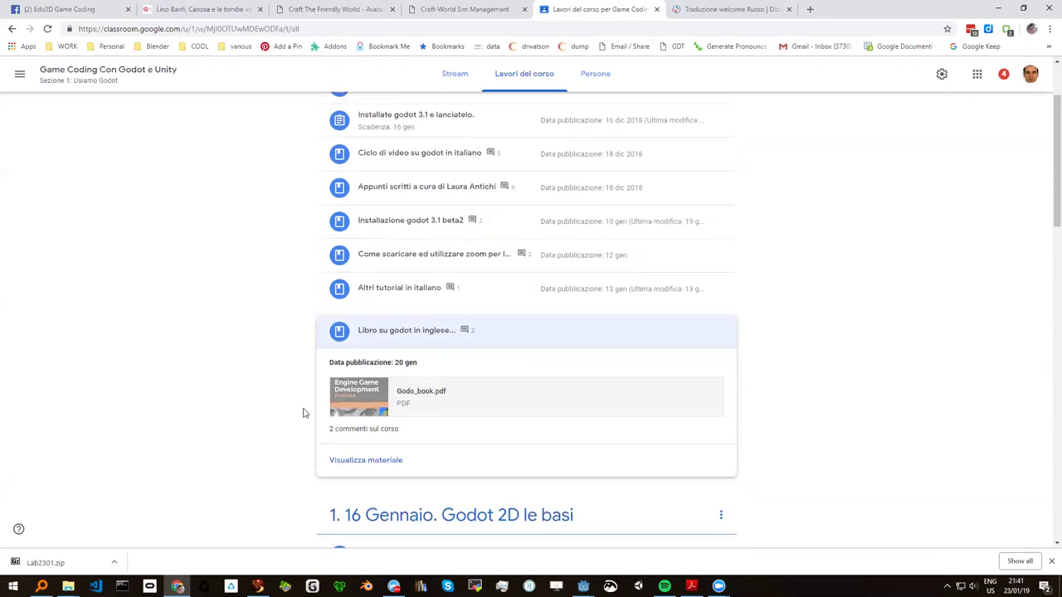
{"action": "left_click", "coordinate": [429, 393]}
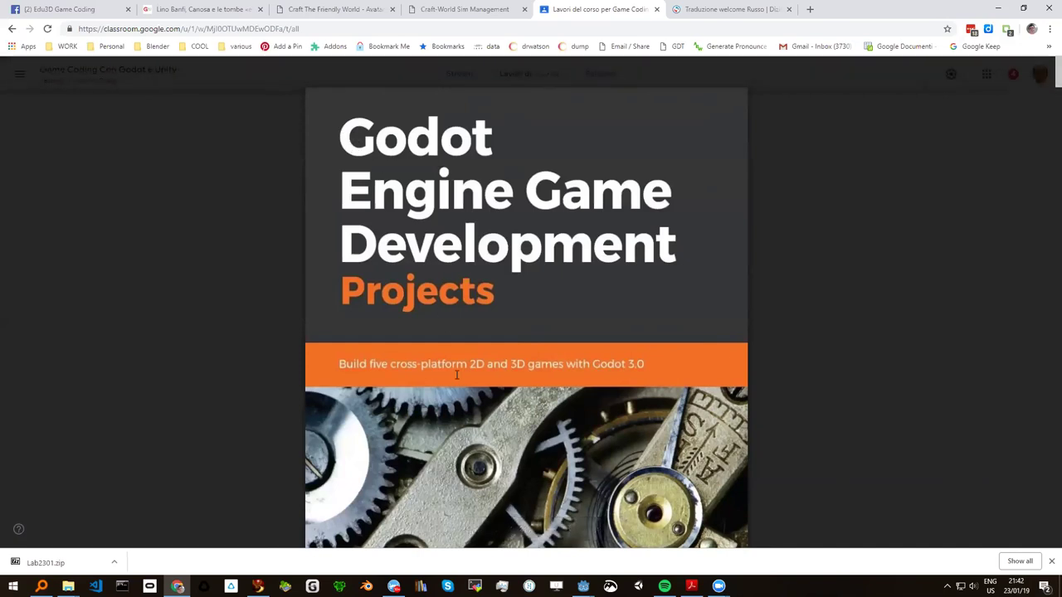
Page through the book preview, then switch to Godo_book.pdf in Acrobat Reader at page 62.
{"action": "scroll", "coordinate": [412, 380], "scroll_direction": "down", "scroll_amount": 5}
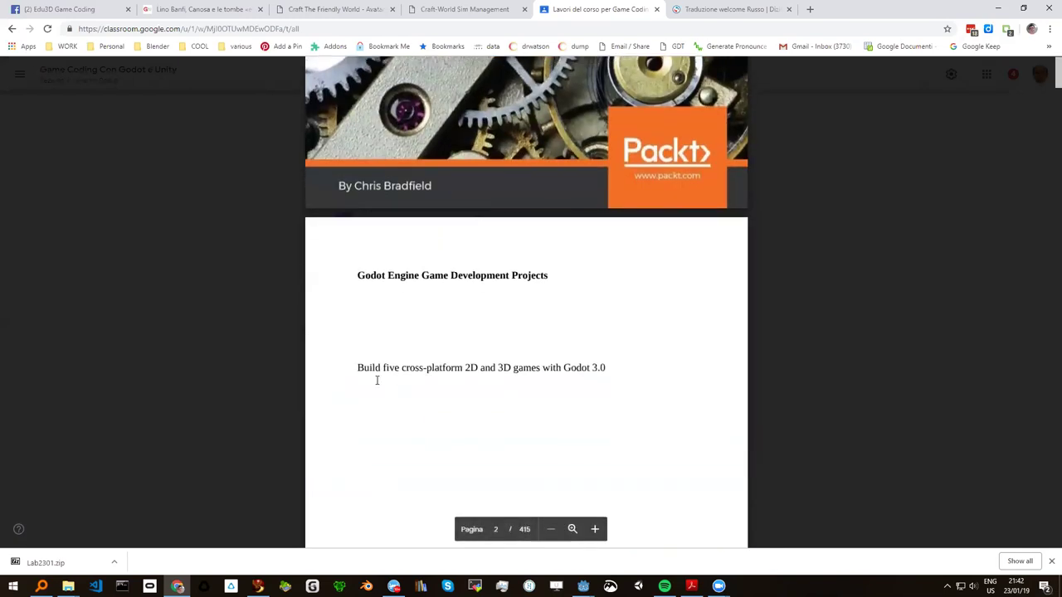
{"action": "scroll", "coordinate": [377, 380], "scroll_direction": "down", "scroll_amount": 4}
{"action": "scroll", "coordinate": [373, 380], "scroll_direction": "down", "scroll_amount": 5}
{"action": "scroll", "coordinate": [370, 380], "scroll_direction": "down", "scroll_amount": 3}
{"action": "scroll", "coordinate": [370, 381], "scroll_direction": "down", "scroll_amount": 3}
{"action": "scroll", "coordinate": [367, 383], "scroll_direction": "down", "scroll_amount": 5}
{"action": "scroll", "coordinate": [365, 384], "scroll_direction": "down", "scroll_amount": 2}
{"action": "scroll", "coordinate": [365, 386], "scroll_direction": "down", "scroll_amount": 4}
{"action": "scroll", "coordinate": [363, 390], "scroll_direction": "down", "scroll_amount": 3}
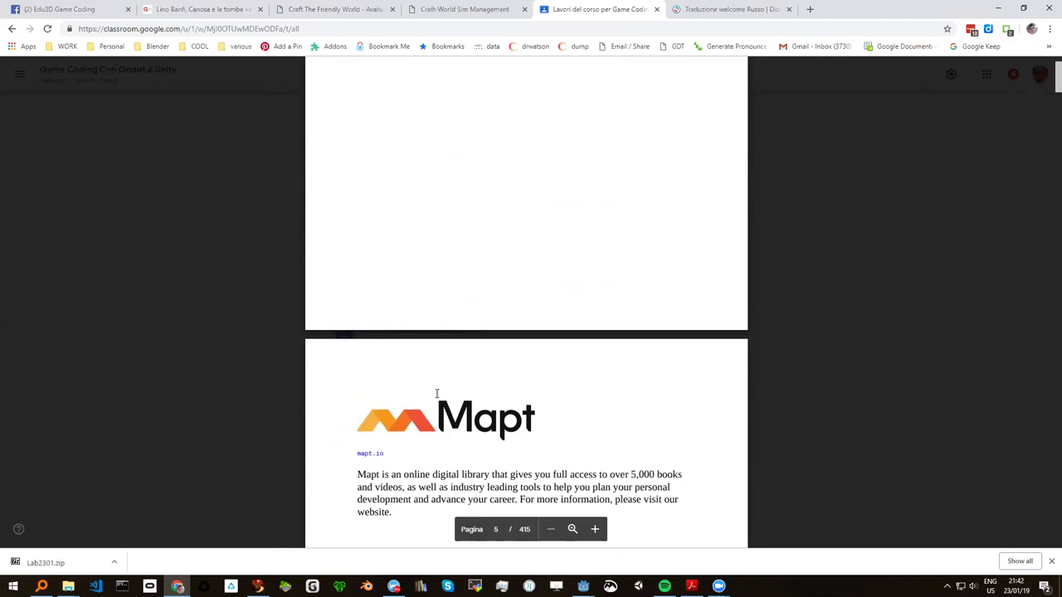
{"action": "scroll", "coordinate": [348, 440], "scroll_direction": "down", "scroll_amount": 3}
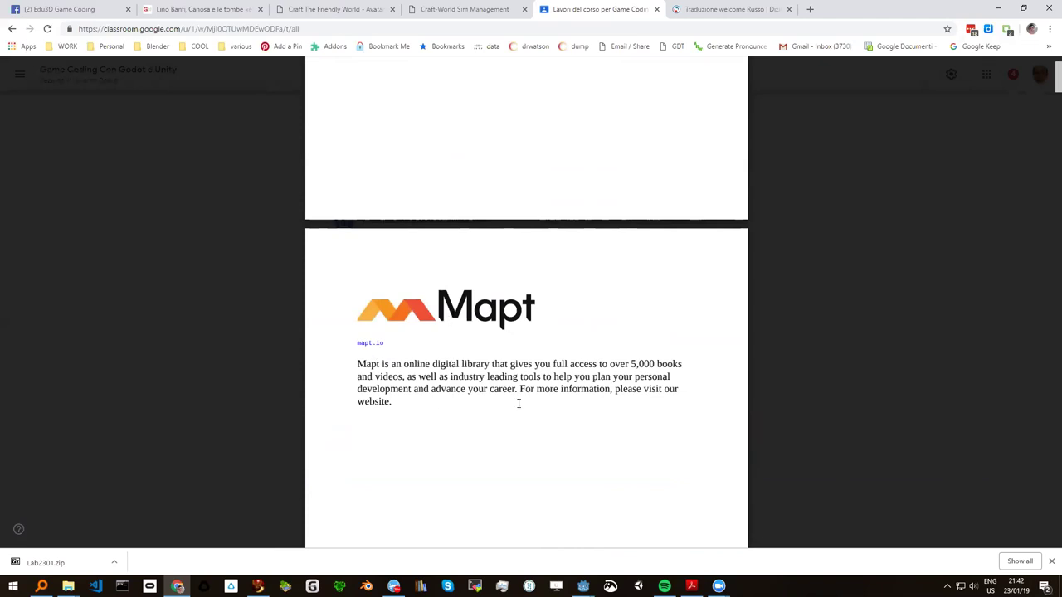
{"action": "key", "text": "alt+Tab"}
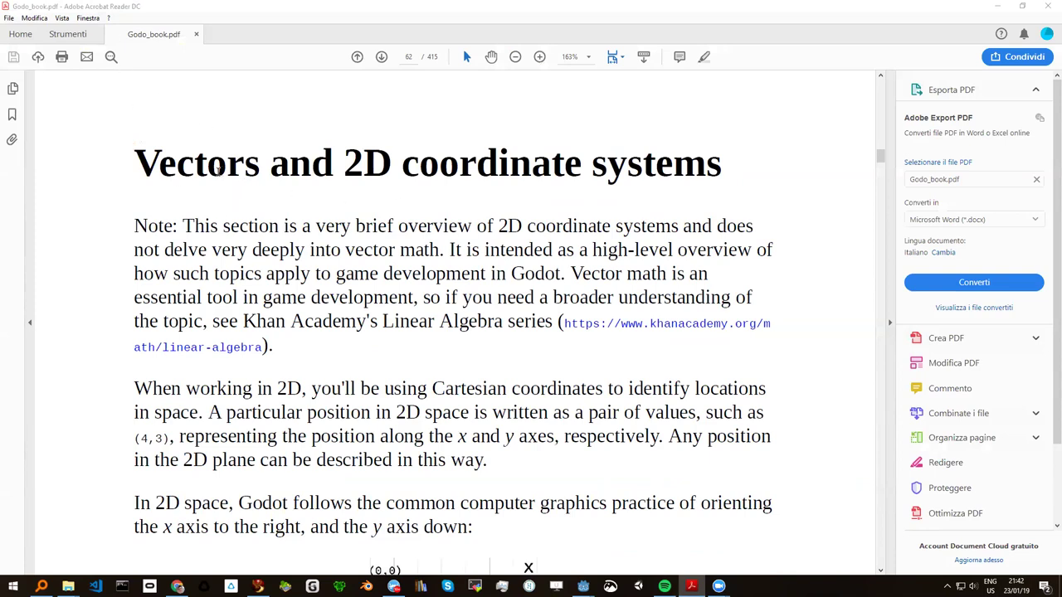
{"action": "scroll", "coordinate": [217, 170], "scroll_direction": "up", "scroll_amount": 3}
{"action": "scroll", "coordinate": [217, 172], "scroll_direction": "down", "scroll_amount": 2}
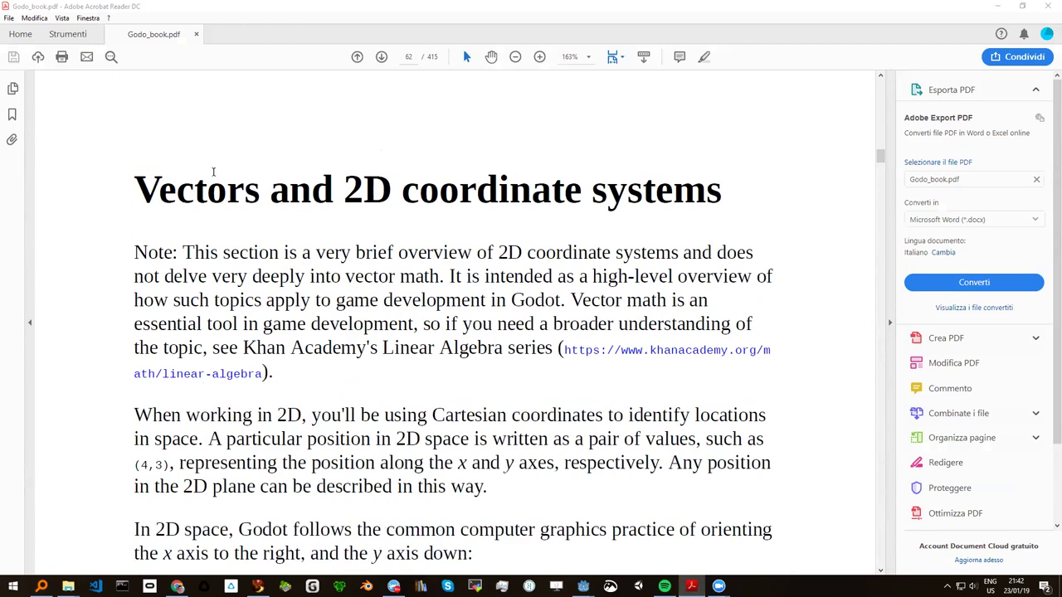
{"action": "scroll", "coordinate": [213, 174], "scroll_direction": "up", "scroll_amount": 5}
{"action": "scroll", "coordinate": [212, 174], "scroll_direction": "up", "scroll_amount": 4}
{"action": "scroll", "coordinate": [213, 177], "scroll_direction": "down", "scroll_amount": 1}
{"action": "scroll", "coordinate": [213, 177], "scroll_direction": "down", "scroll_amount": 5}
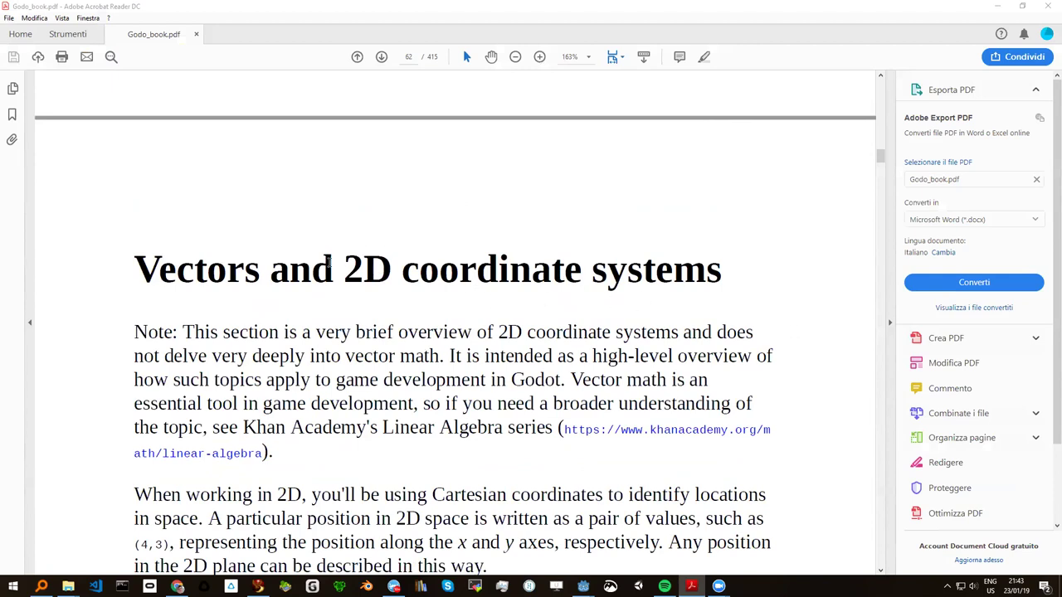
Scroll page 62 down to the 2D axis diagram with x right and y down.
{"action": "scroll", "coordinate": [329, 264], "scroll_direction": "down", "scroll_amount": 2}
{"action": "scroll", "coordinate": [328, 266], "scroll_direction": "down", "scroll_amount": 3}
{"action": "scroll", "coordinate": [326, 268], "scroll_direction": "down", "scroll_amount": 4}
{"action": "scroll", "coordinate": [319, 273], "scroll_direction": "down", "scroll_amount": 3}
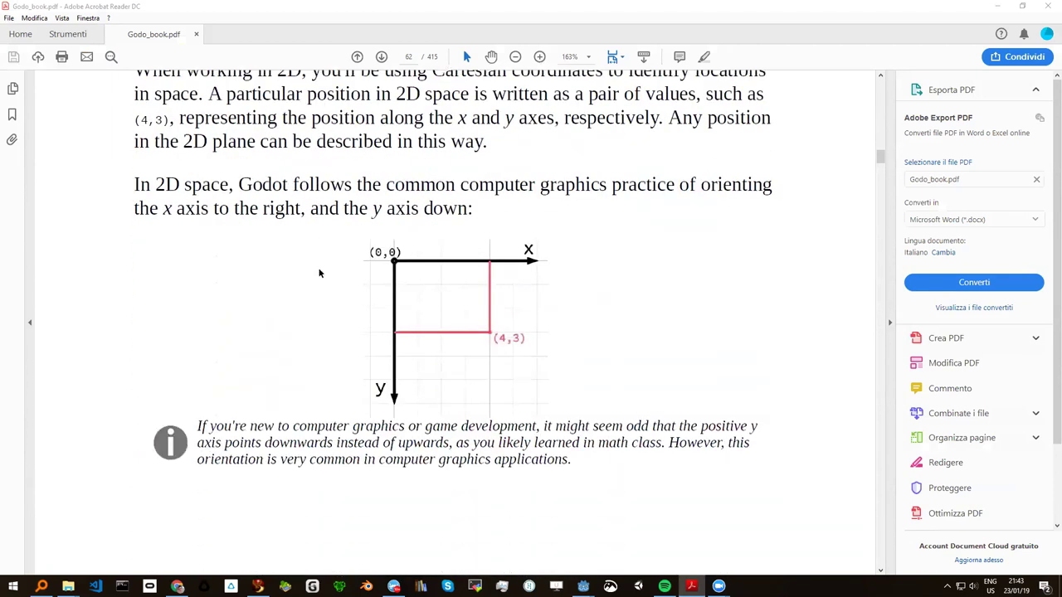
{"action": "scroll", "coordinate": [319, 273], "scroll_direction": "down", "scroll_amount": 1}
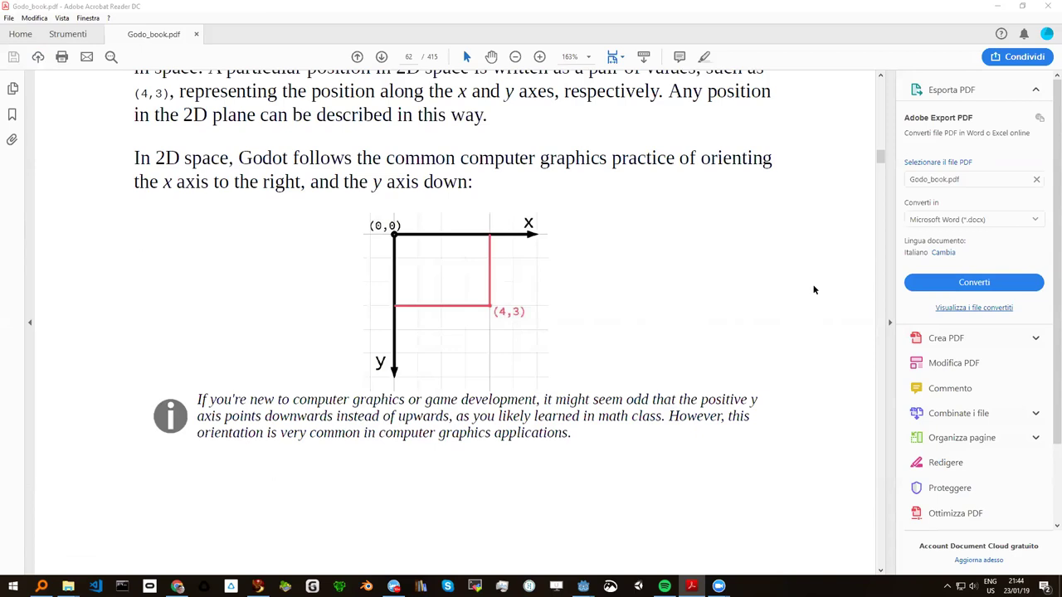
Minimize the PDF reader, browser, Godot, virtual-world viewer and chat windows.
{"action": "left_click", "coordinate": [996, 7]}
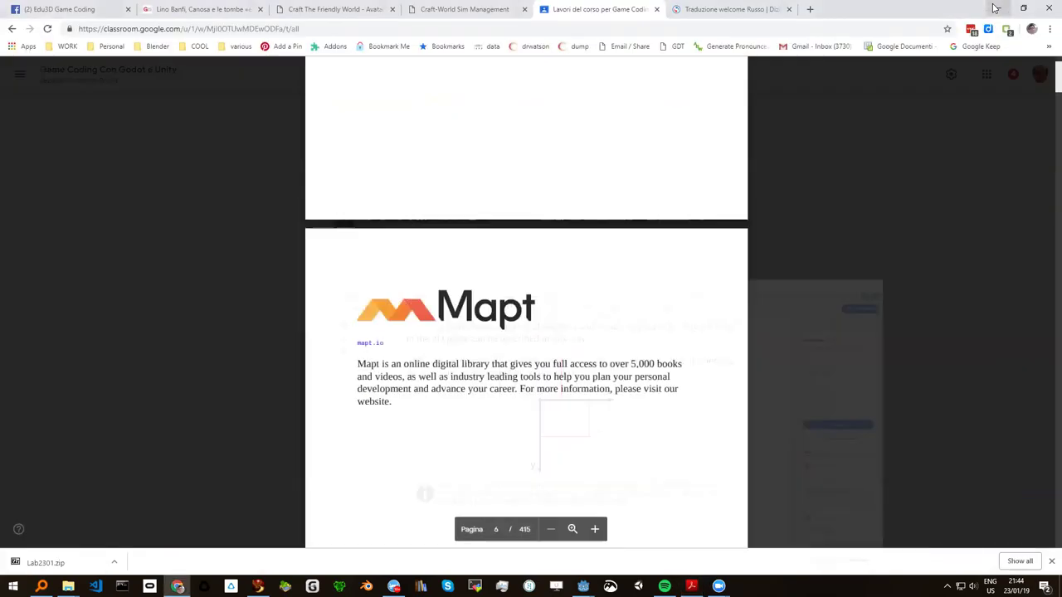
{"action": "left_click", "coordinate": [995, 7]}
{"action": "left_click", "coordinate": [996, 8]}
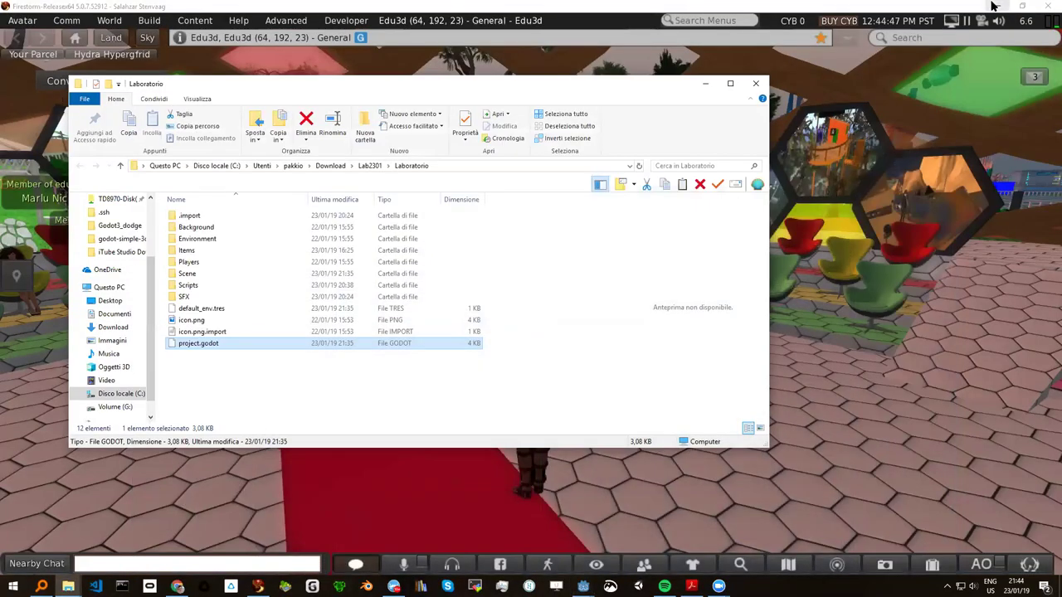
{"action": "left_click", "coordinate": [993, 7]}
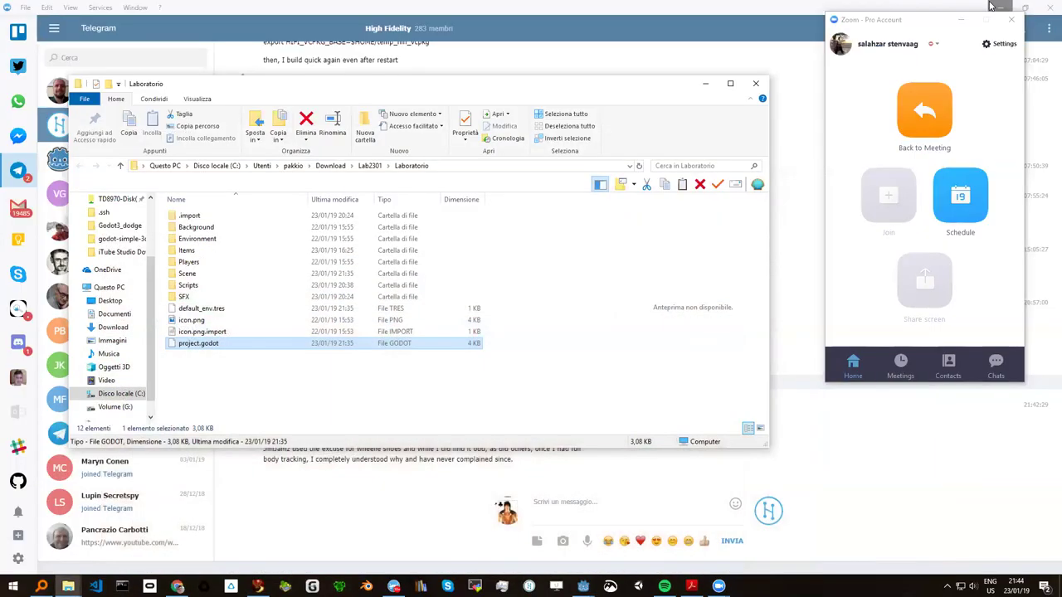
{"action": "left_click", "coordinate": [991, 7]}
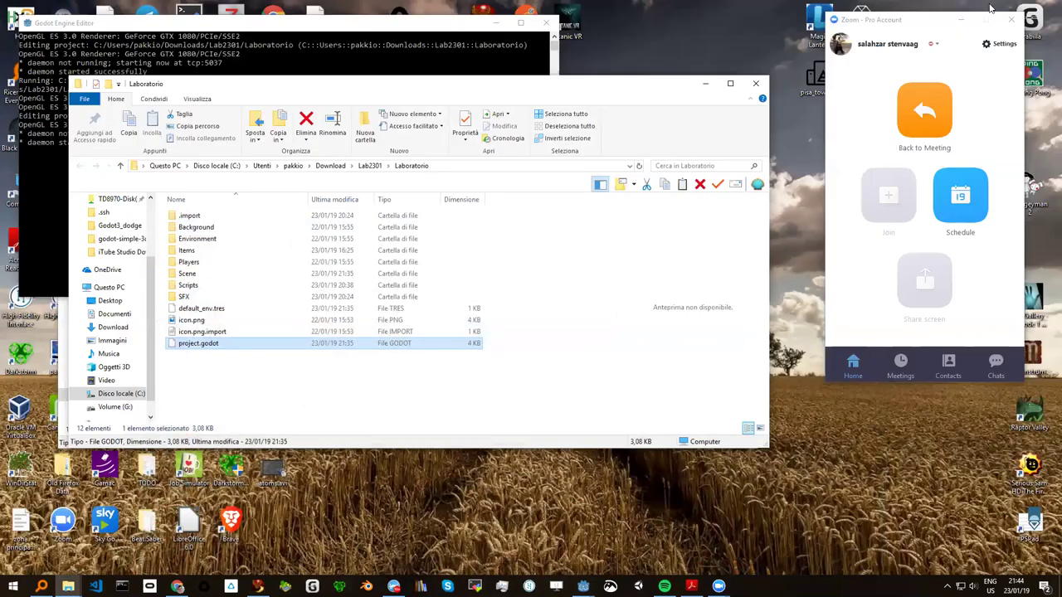
Open and close the desktop Personalizza settings, then reopen the desktop context menu.
{"action": "right_click", "coordinate": [681, 52]}
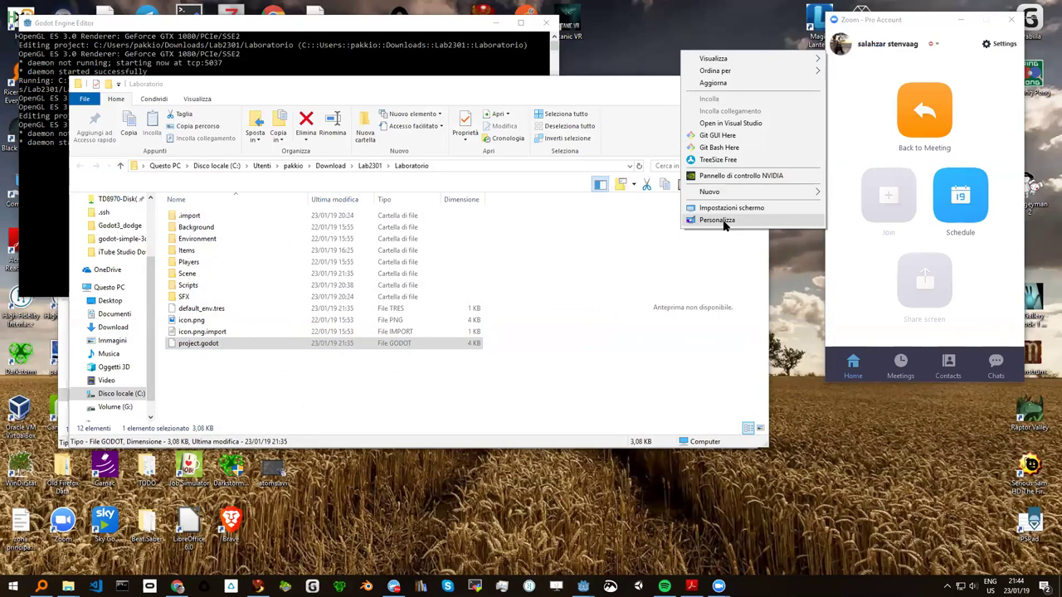
{"action": "left_click", "coordinate": [718, 220]}
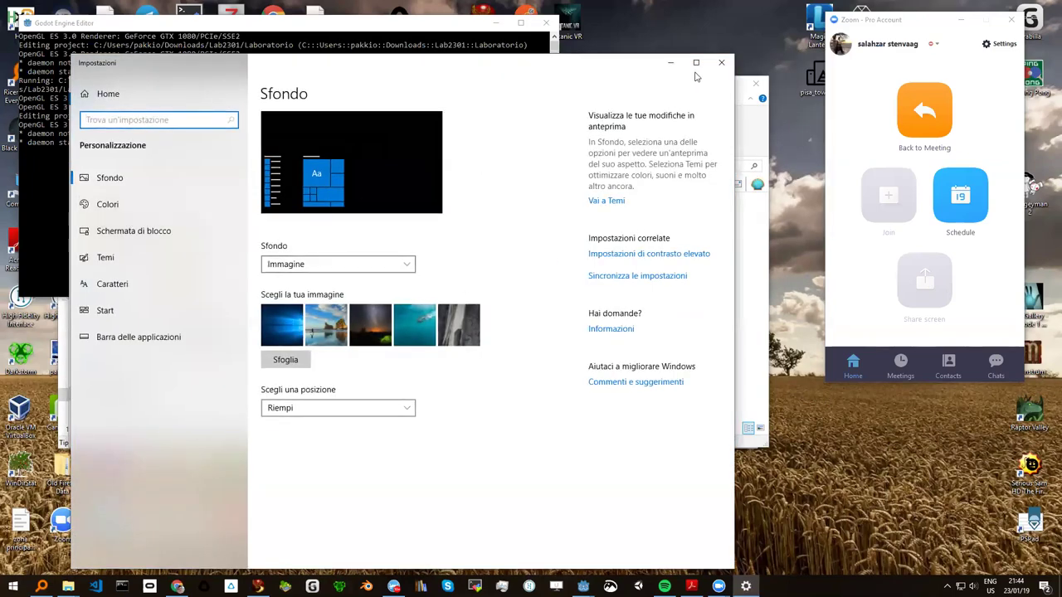
{"action": "left_click", "coordinate": [721, 63]}
{"action": "right_click", "coordinate": [658, 37]}
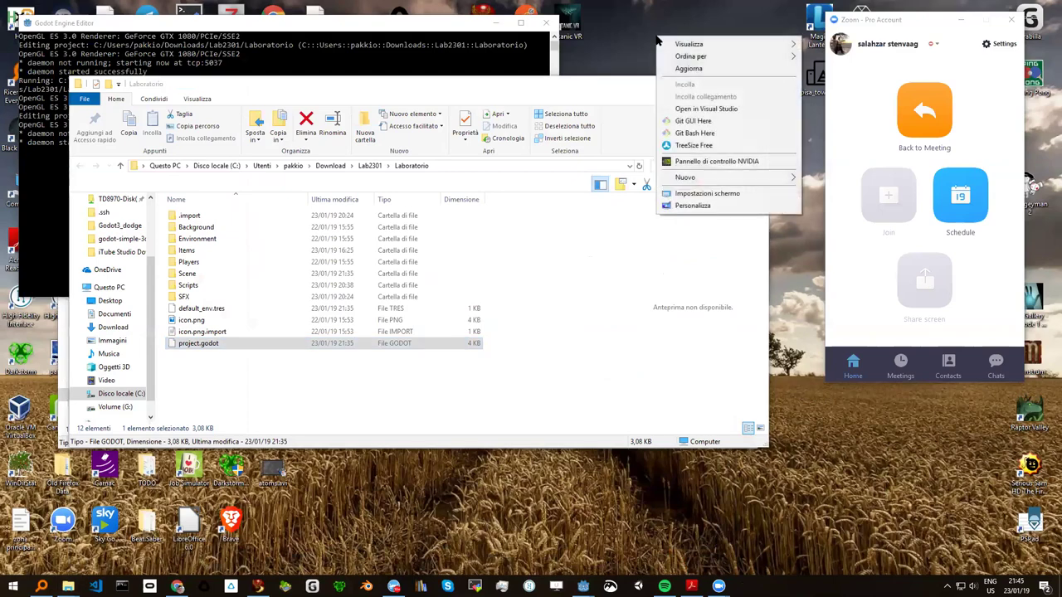
Open the Impostazioni schermo page showing 1920 x 1080 resolution at 100% scaling.
{"action": "left_click", "coordinate": [701, 193]}
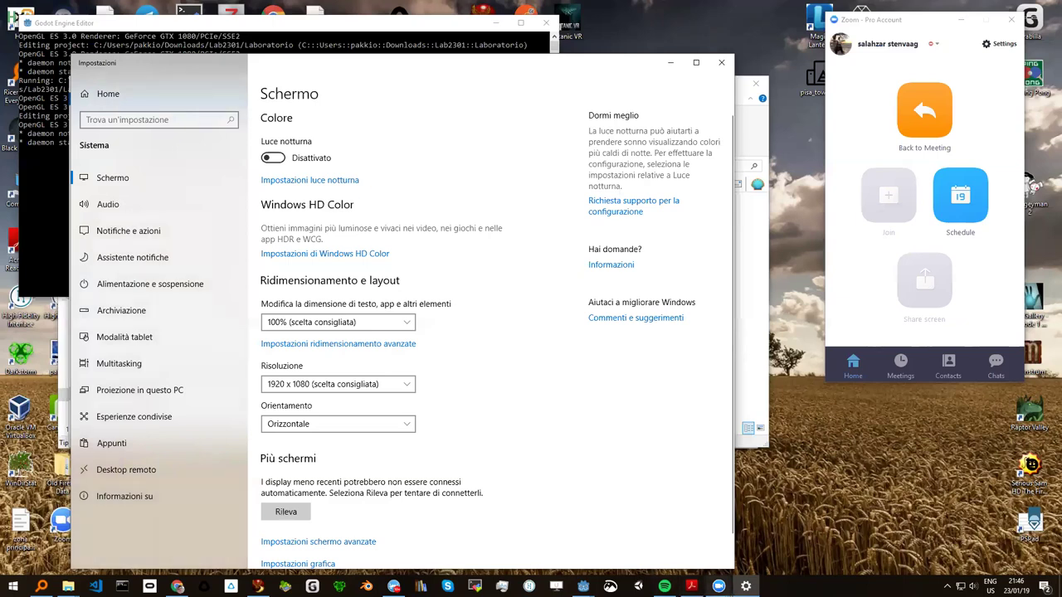
{"action": "mouse_move", "coordinate": [718, 586]}
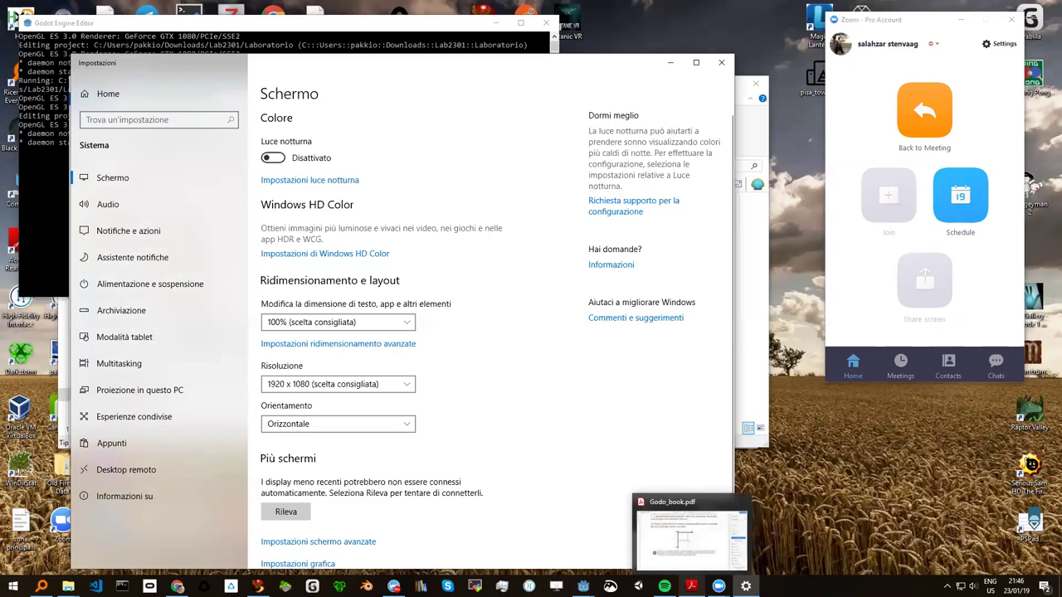
{"action": "mouse_move", "coordinate": [584, 586]}
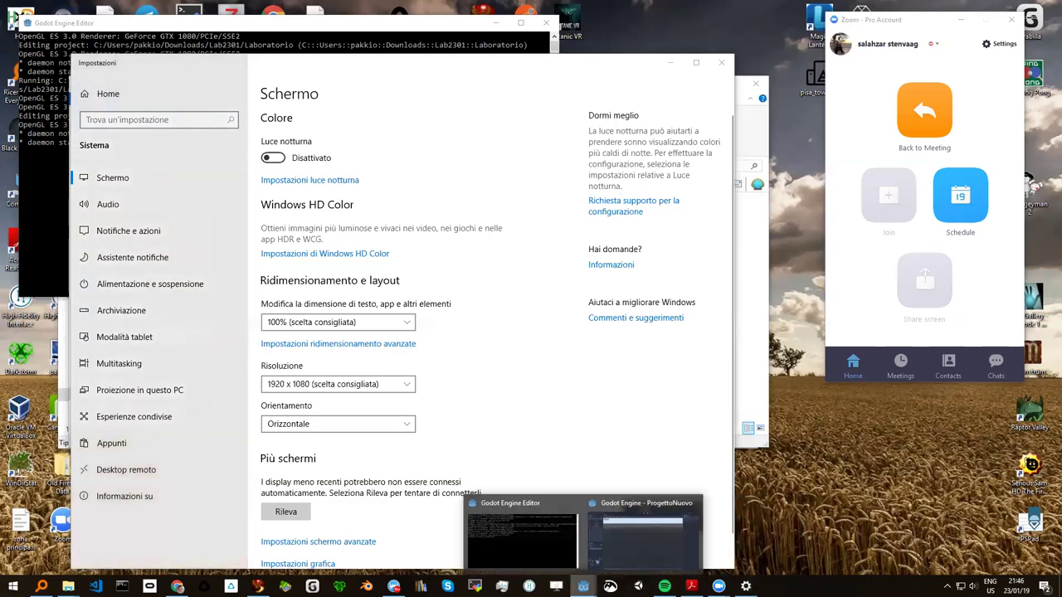
Bring Godo_book.pdf in Acrobat Reader back in front at page 62's axis diagram.
{"action": "left_click", "coordinate": [691, 586]}
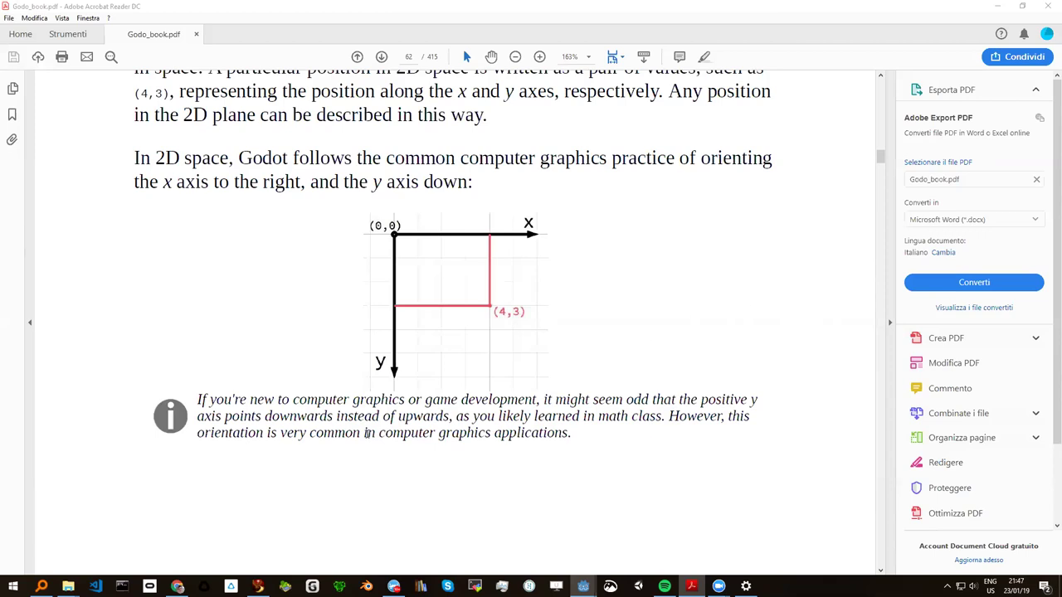
Launch Calculator with calc from Run, compute 1920/2 = 960, then close it.
{"action": "key", "text": "super"}
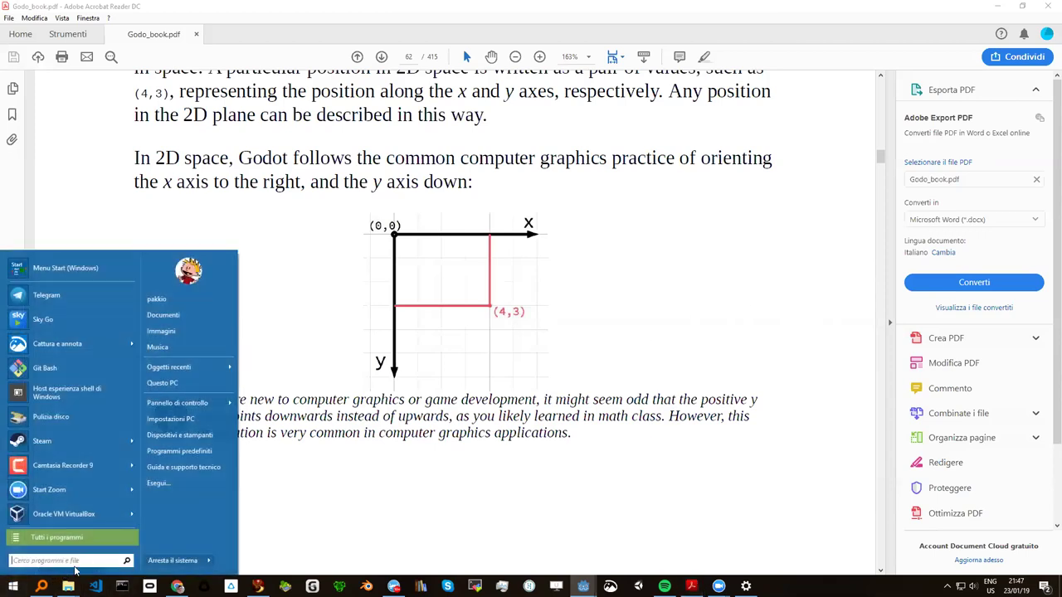
{"action": "left_click", "coordinate": [289, 494]}
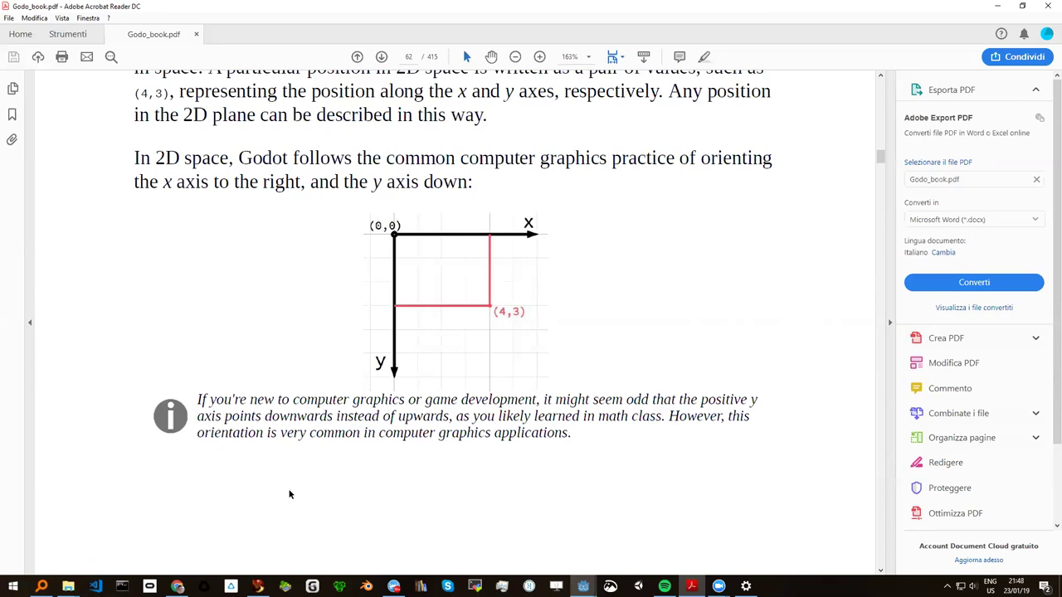
{"action": "key", "text": "super+r"}
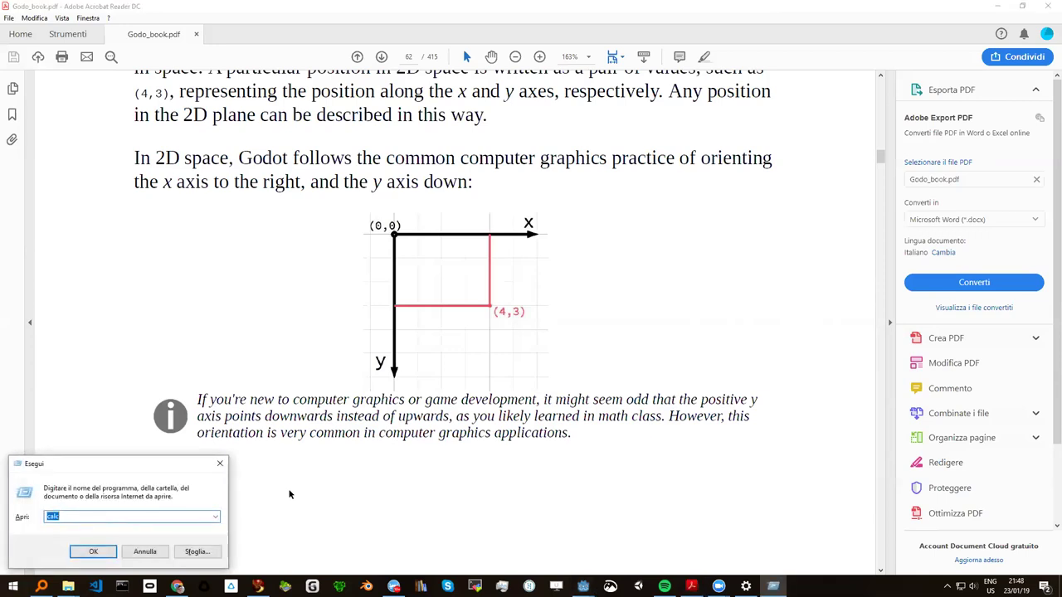
{"action": "key", "text": "Return"}
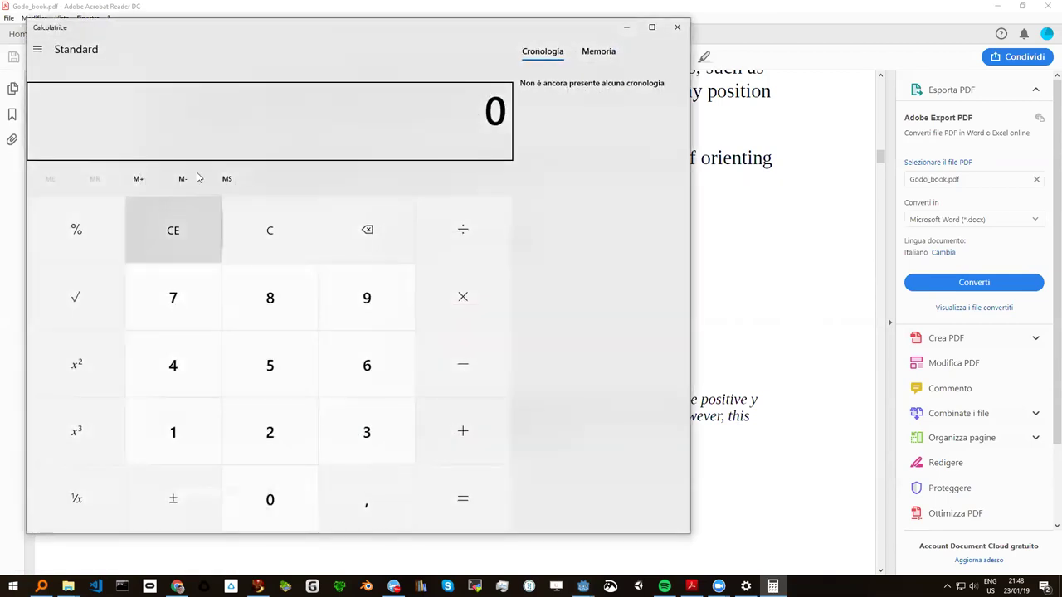
{"action": "type", "text": "19"}
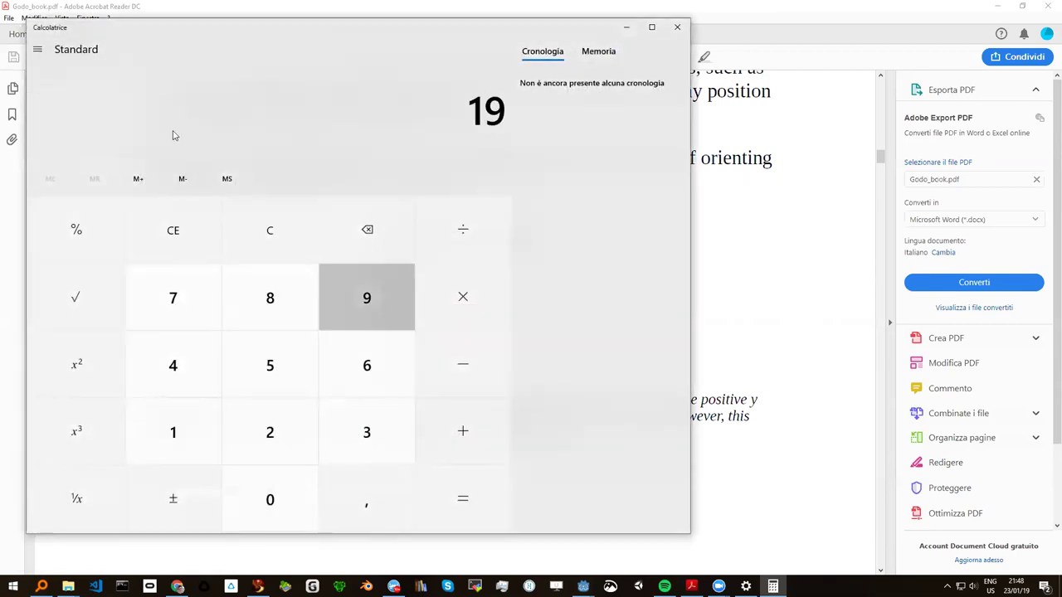
{"action": "type", "text": "20"}
{"action": "type", "text": "/2"}
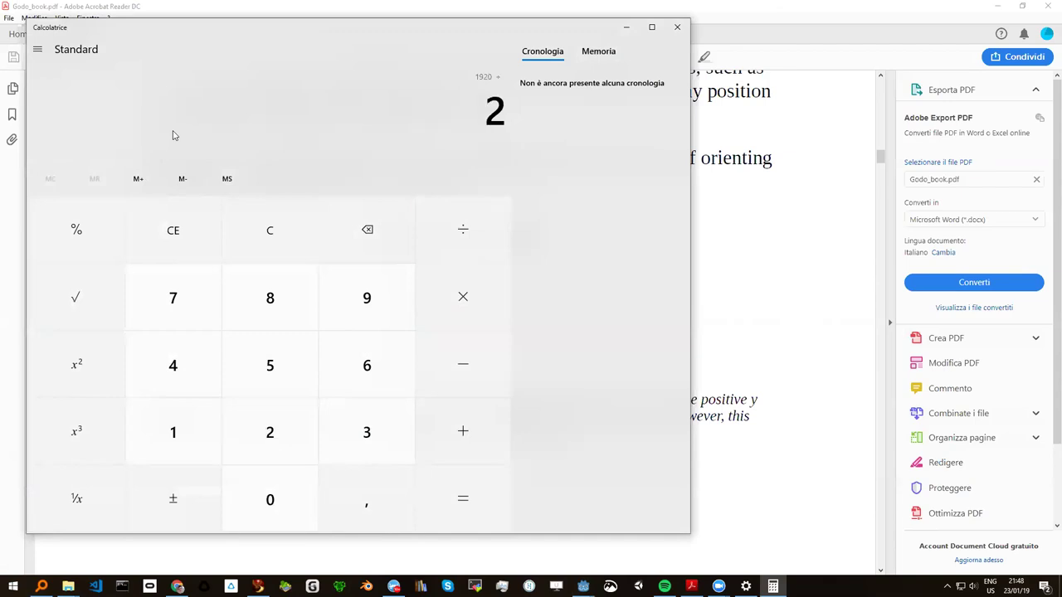
{"action": "key", "text": "Return"}
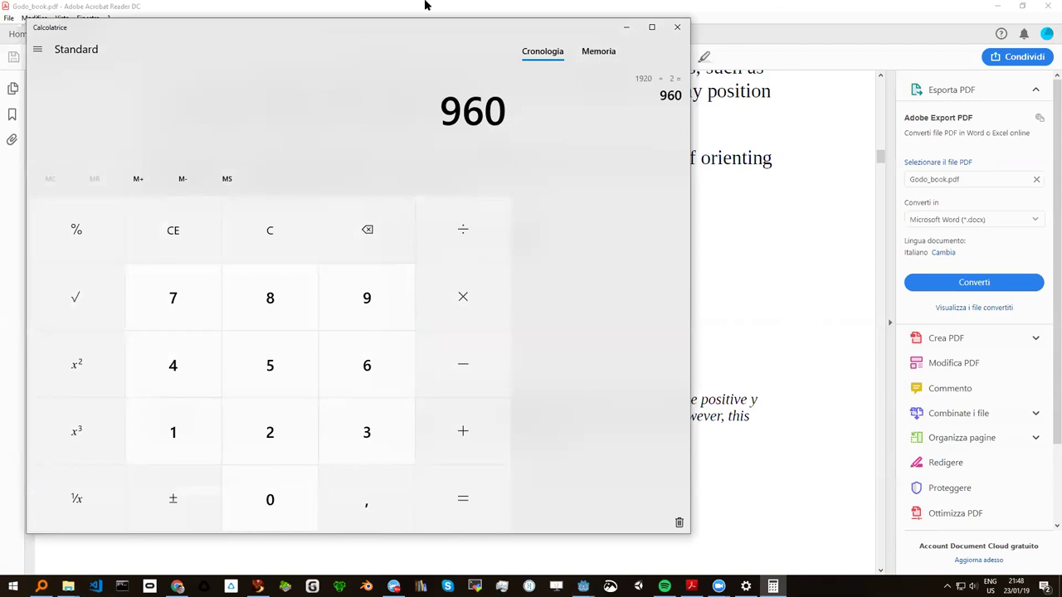
{"action": "left_click", "coordinate": [679, 30]}
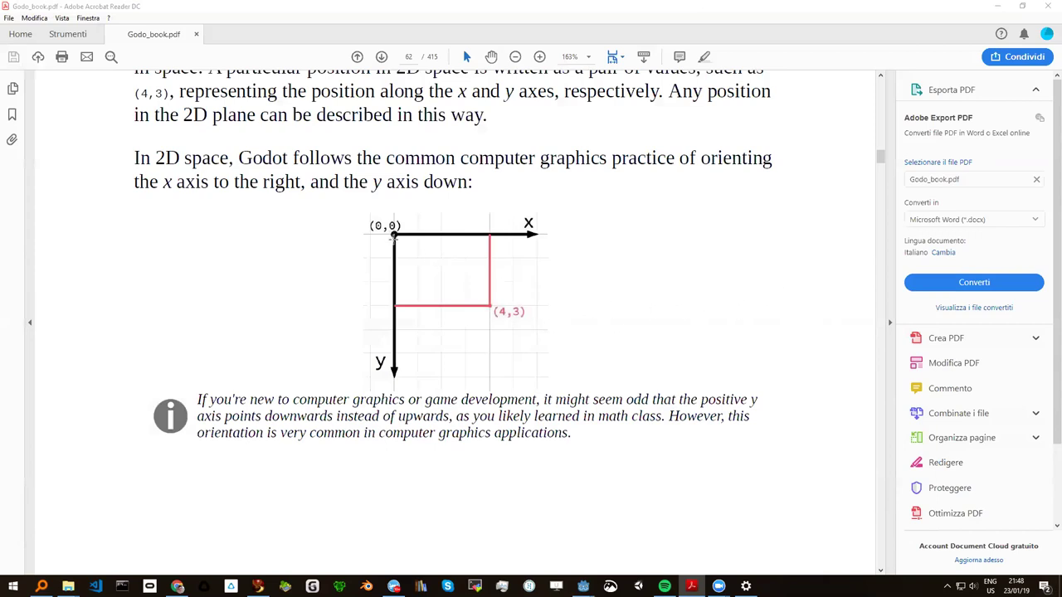
{"action": "scroll", "coordinate": [397, 239], "scroll_direction": "up", "scroll_amount": 1}
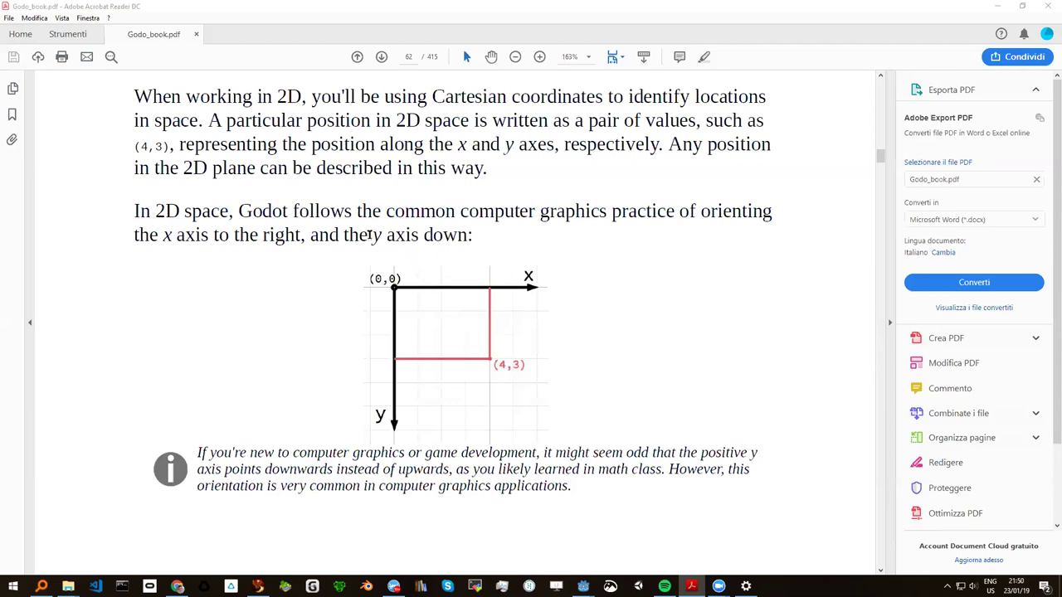
Select 'y axis down' on page 62, then scroll to the Vectors section on page 63.
{"action": "left_click_drag", "start_coordinate": [371, 235], "coordinate": [452, 236]}
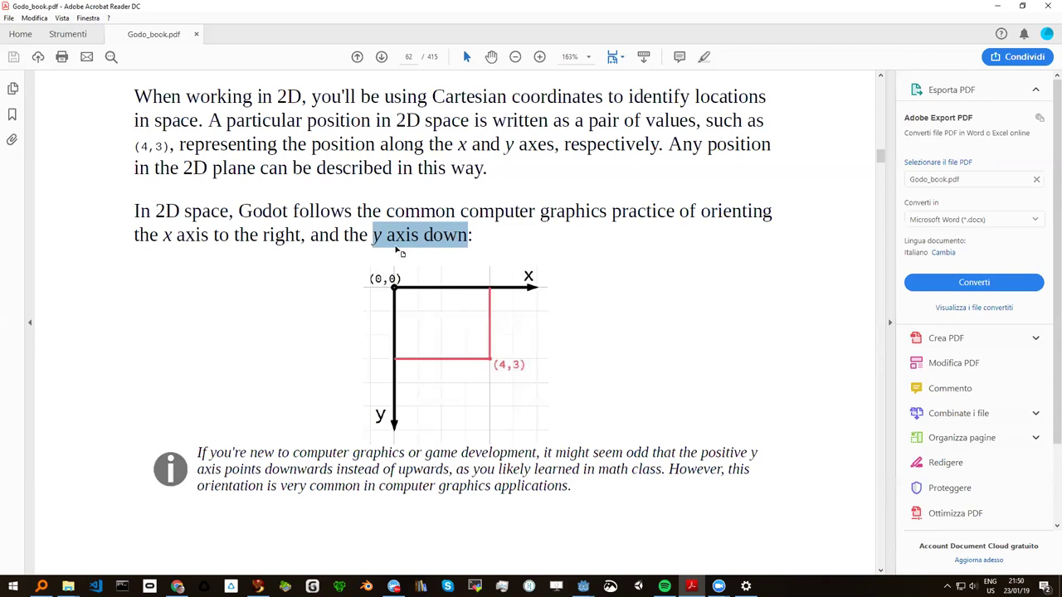
{"action": "scroll", "coordinate": [315, 242], "scroll_direction": "down", "scroll_amount": 1}
{"action": "scroll", "coordinate": [388, 241], "scroll_direction": "down", "scroll_amount": 1}
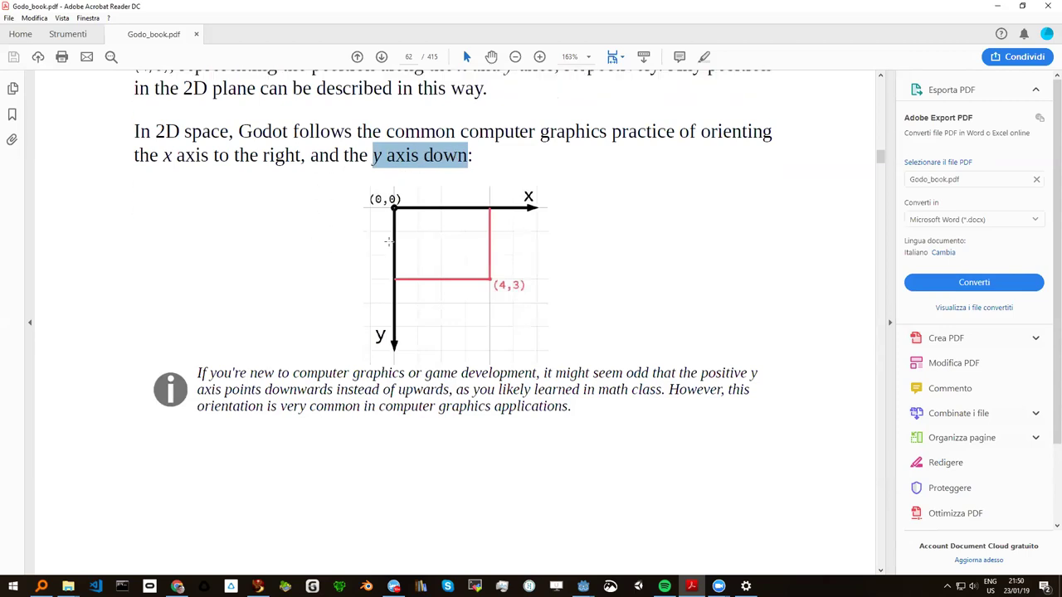
{"action": "scroll", "coordinate": [375, 246], "scroll_direction": "down", "scroll_amount": 1}
{"action": "scroll", "coordinate": [348, 258], "scroll_direction": "down", "scroll_amount": 4}
{"action": "scroll", "coordinate": [327, 260], "scroll_direction": "down", "scroll_amount": 3}
{"action": "scroll", "coordinate": [316, 254], "scroll_direction": "down", "scroll_amount": 3}
{"action": "scroll", "coordinate": [314, 252], "scroll_direction": "down", "scroll_amount": 5}
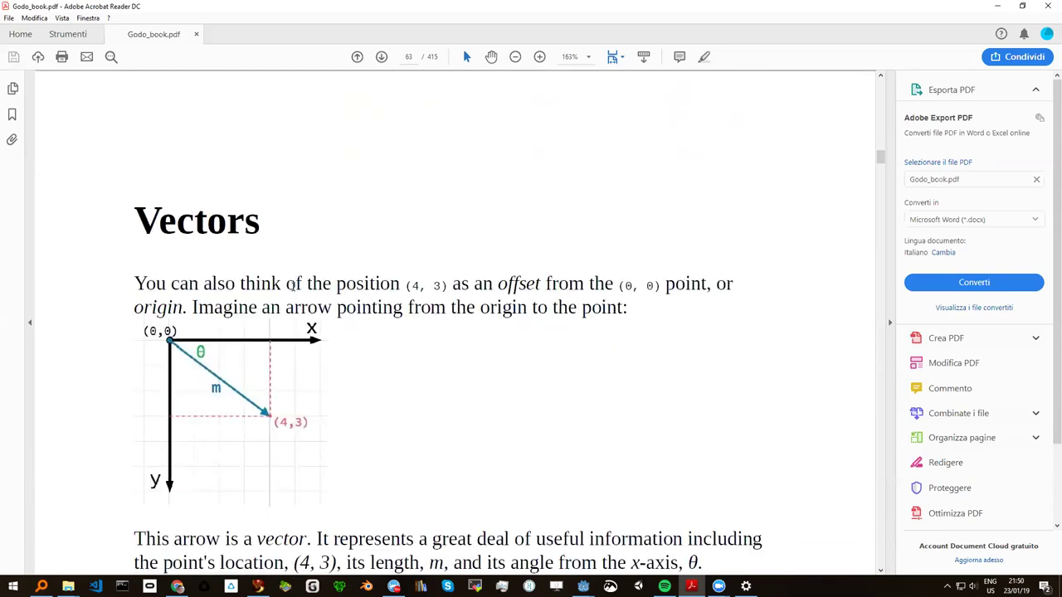
{"action": "scroll", "coordinate": [292, 284], "scroll_direction": "down", "scroll_amount": 1}
{"action": "scroll", "coordinate": [282, 287], "scroll_direction": "down", "scroll_amount": 1}
{"action": "scroll", "coordinate": [270, 288], "scroll_direction": "down", "scroll_amount": 2}
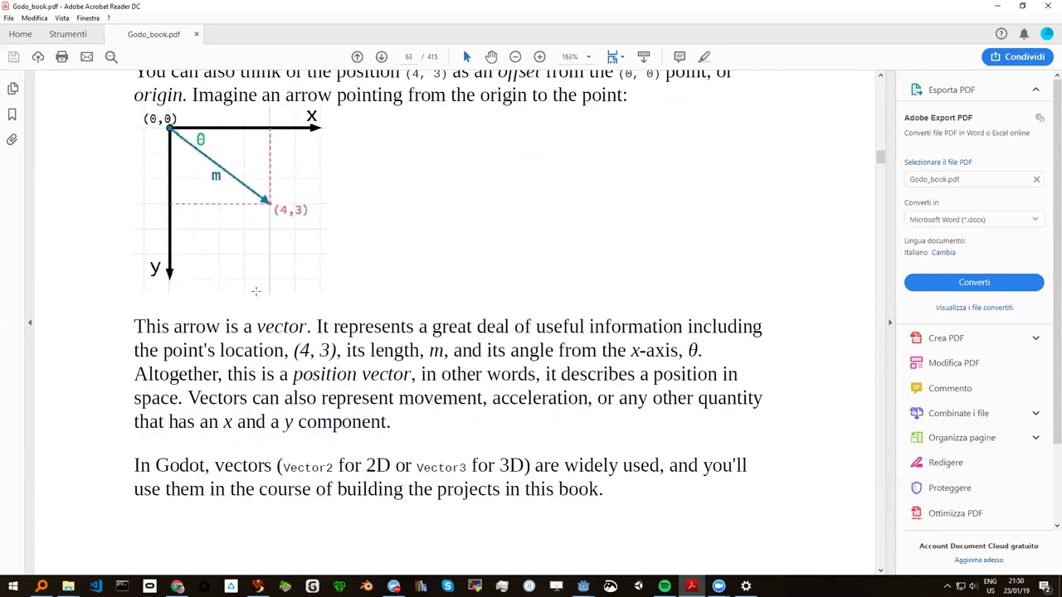
{"action": "scroll", "coordinate": [251, 292], "scroll_direction": "down", "scroll_amount": 1}
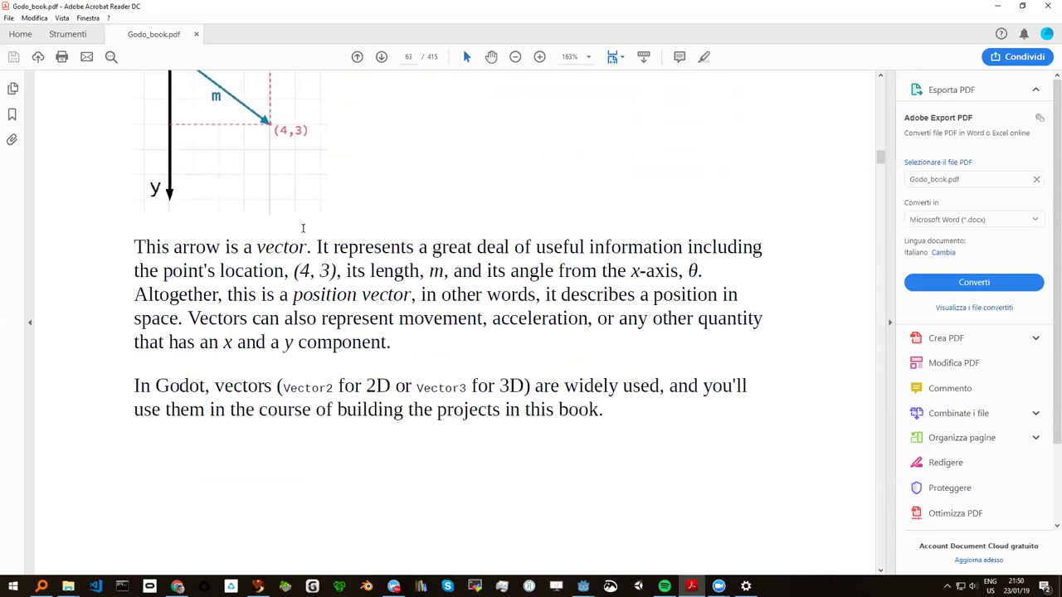
{"action": "scroll", "coordinate": [239, 267], "scroll_direction": "down", "scroll_amount": 2}
{"action": "scroll", "coordinate": [239, 267], "scroll_direction": "up", "scroll_amount": 3}
{"action": "scroll", "coordinate": [239, 270], "scroll_direction": "up", "scroll_amount": 2}
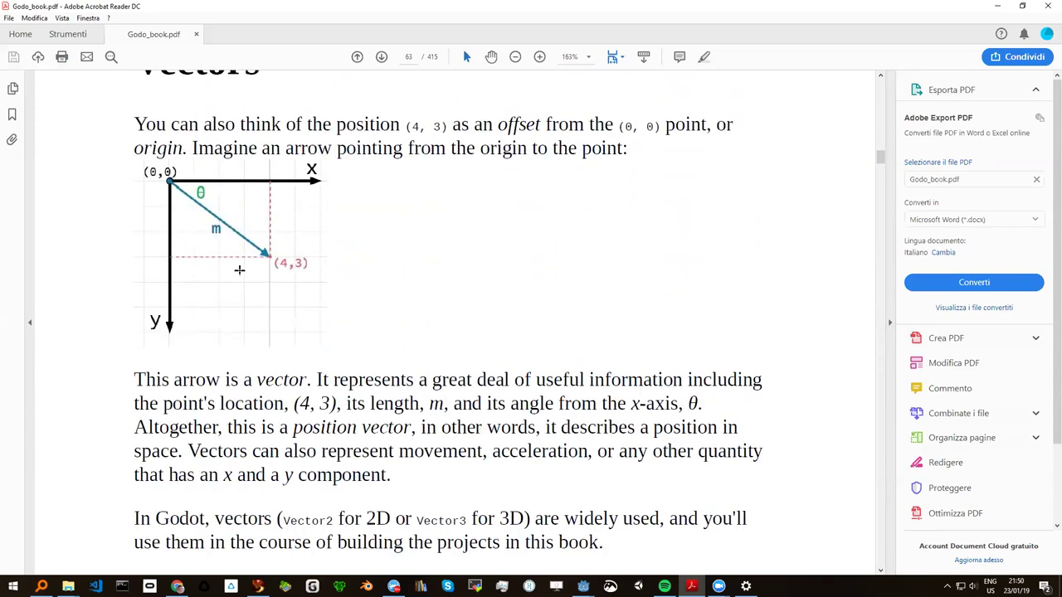
{"action": "scroll", "coordinate": [239, 270], "scroll_direction": "up", "scroll_amount": 2}
{"action": "scroll", "coordinate": [204, 168], "scroll_direction": "up", "scroll_amount": 4}
{"action": "scroll", "coordinate": [205, 167], "scroll_direction": "up", "scroll_amount": 3}
{"action": "scroll", "coordinate": [204, 168], "scroll_direction": "up", "scroll_amount": 1}
{"action": "scroll", "coordinate": [204, 168], "scroll_direction": "up", "scroll_amount": 2}
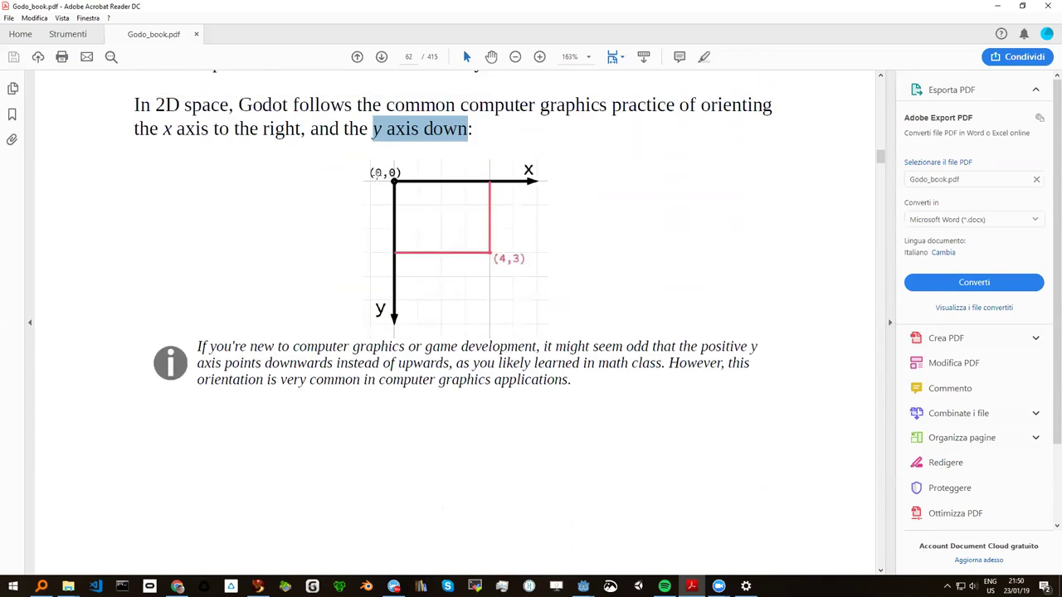
{"action": "scroll", "coordinate": [266, 211], "scroll_direction": "down", "scroll_amount": 1}
{"action": "scroll", "coordinate": [261, 195], "scroll_direction": "down", "scroll_amount": 2}
{"action": "scroll", "coordinate": [254, 221], "scroll_direction": "down", "scroll_amount": 3}
{"action": "scroll", "coordinate": [223, 313], "scroll_direction": "down", "scroll_amount": 1}
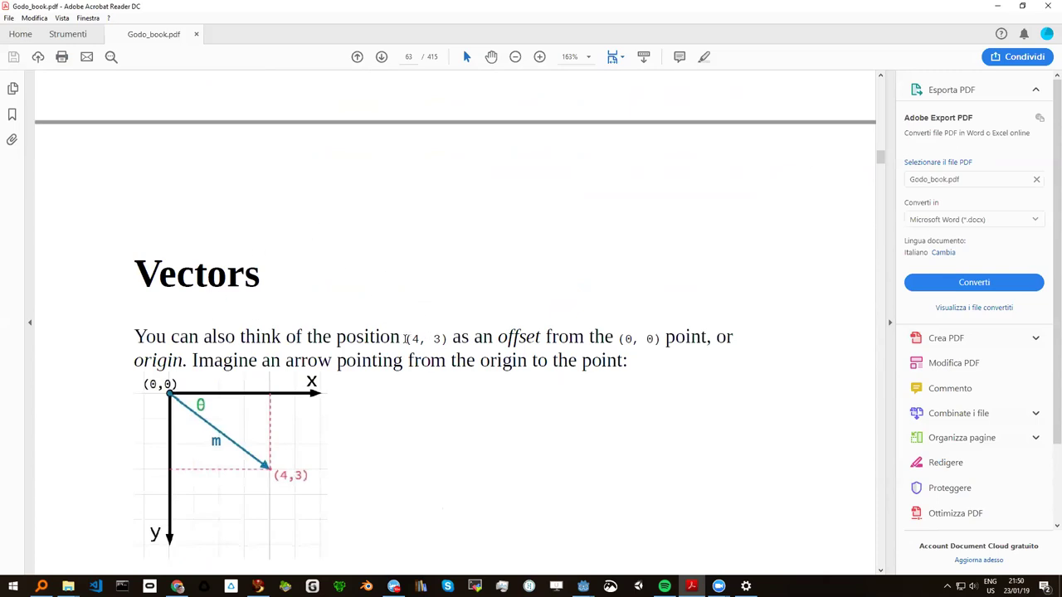
Select the text '(4, 3)' in the first sentence of the Vectors section.
{"action": "left_click_drag", "start_coordinate": [406, 338], "coordinate": [446, 339]}
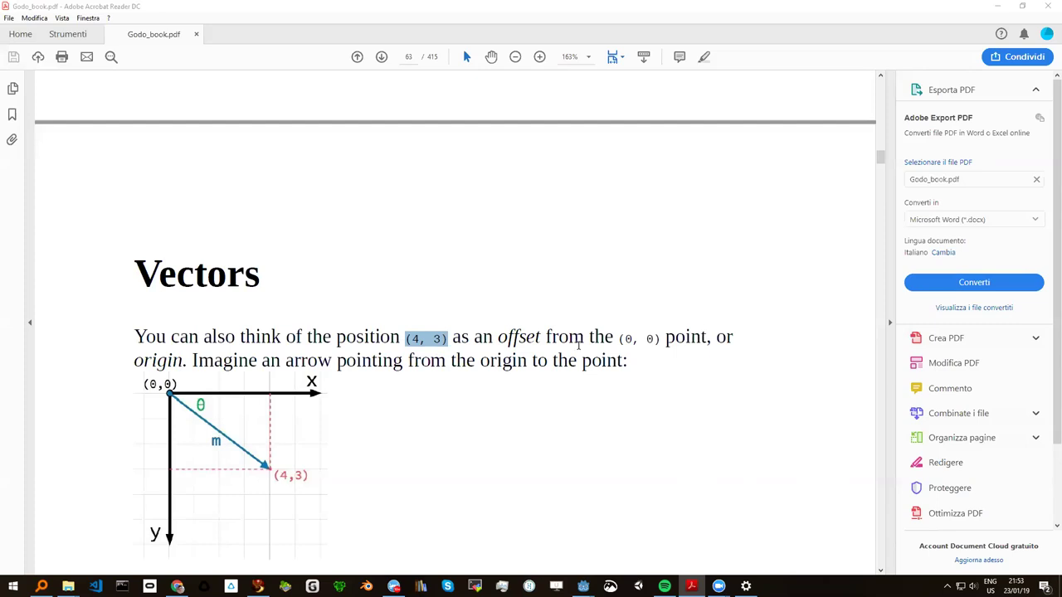
Scroll from page 67 to page 68's Animation Frames image and the animation-speed (8 FPS) paragraph.
{"action": "left_click", "coordinate": [383, 358]}
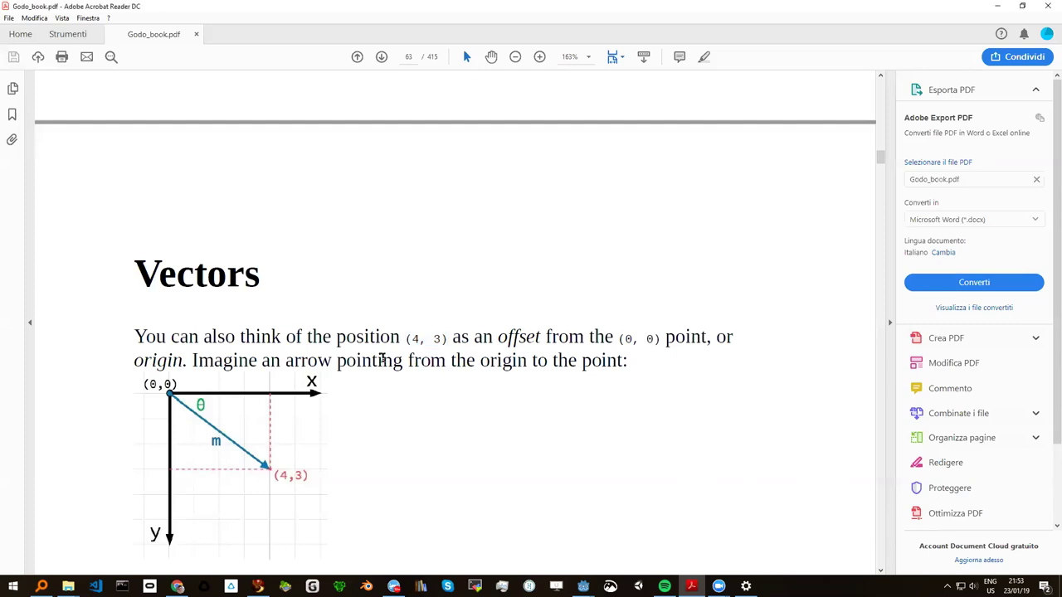
{"action": "scroll", "coordinate": [383, 357], "scroll_direction": "down", "scroll_amount": 5}
{"action": "scroll", "coordinate": [382, 357], "scroll_direction": "down", "scroll_amount": 5}
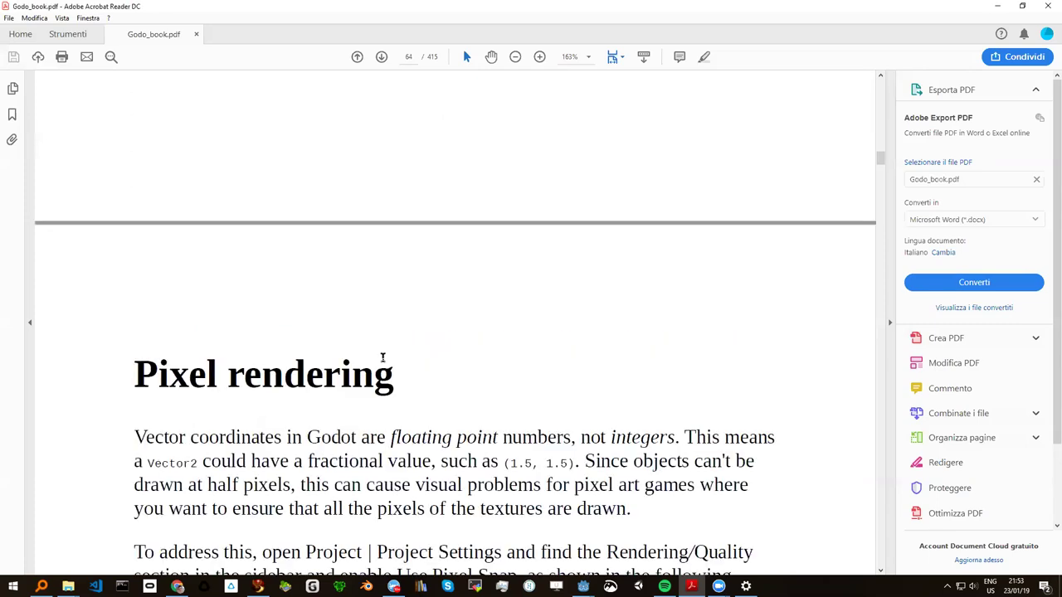
{"action": "scroll", "coordinate": [382, 356], "scroll_direction": "down", "scroll_amount": 5}
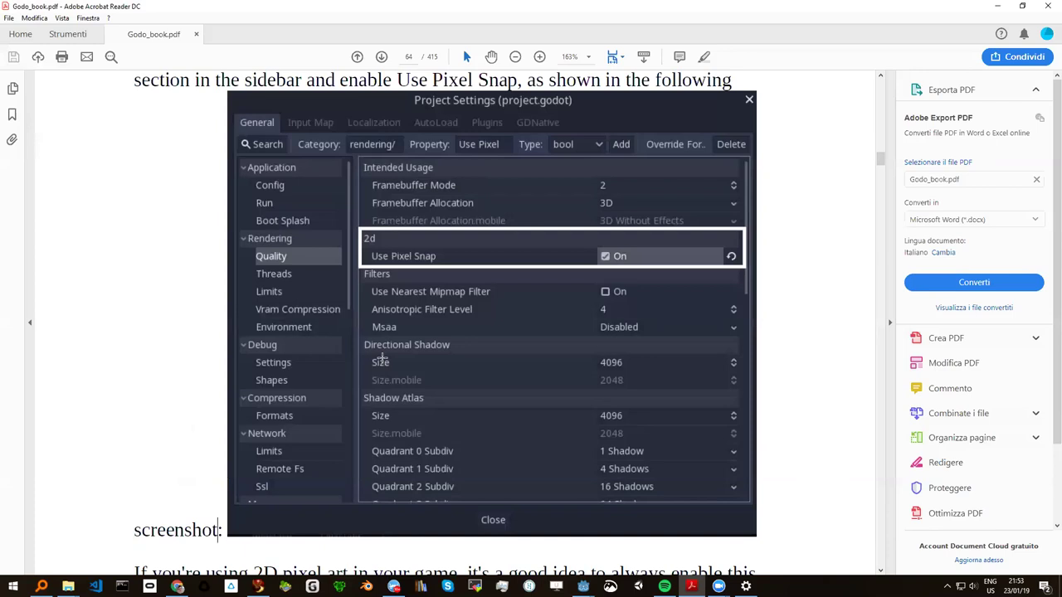
{"action": "scroll", "coordinate": [382, 357], "scroll_direction": "down", "scroll_amount": 5}
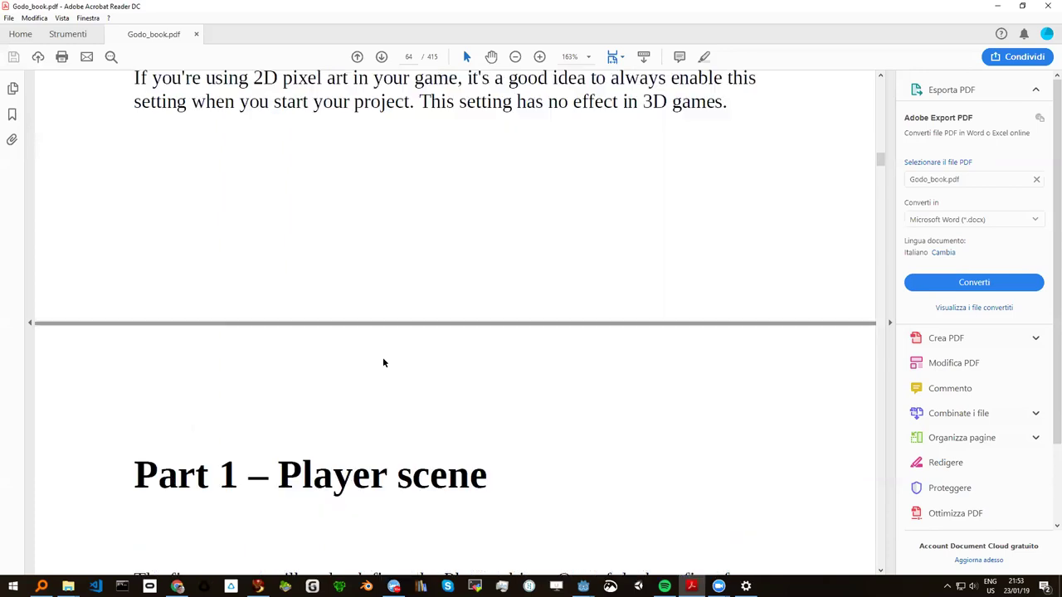
{"action": "scroll", "coordinate": [383, 357], "scroll_direction": "down", "scroll_amount": 5}
{"action": "scroll", "coordinate": [383, 356], "scroll_direction": "down", "scroll_amount": 5}
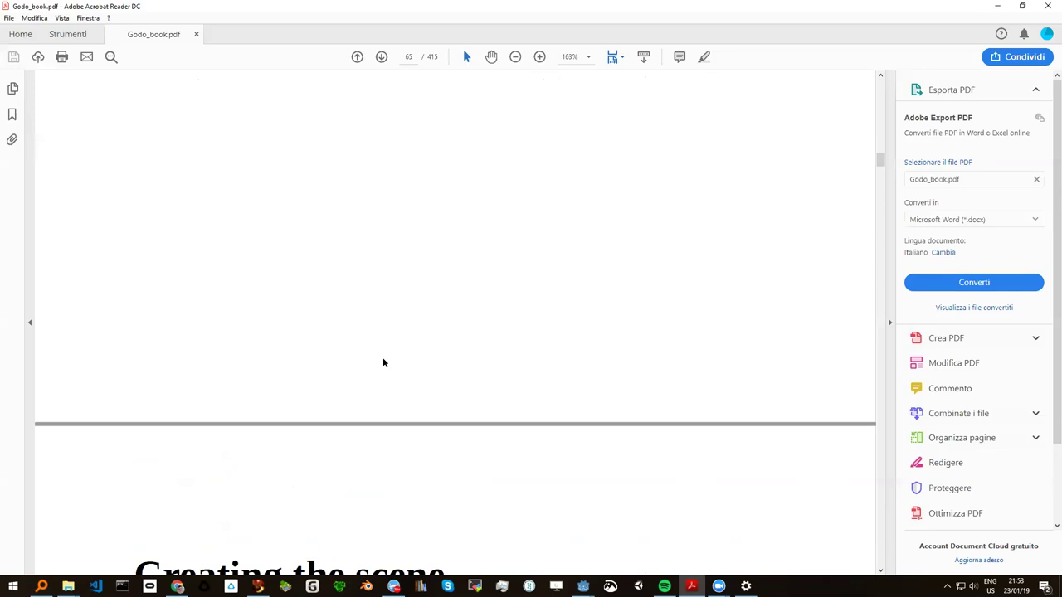
{"action": "scroll", "coordinate": [383, 357], "scroll_direction": "down", "scroll_amount": 5}
{"action": "scroll", "coordinate": [383, 357], "scroll_direction": "down", "scroll_amount": 5}
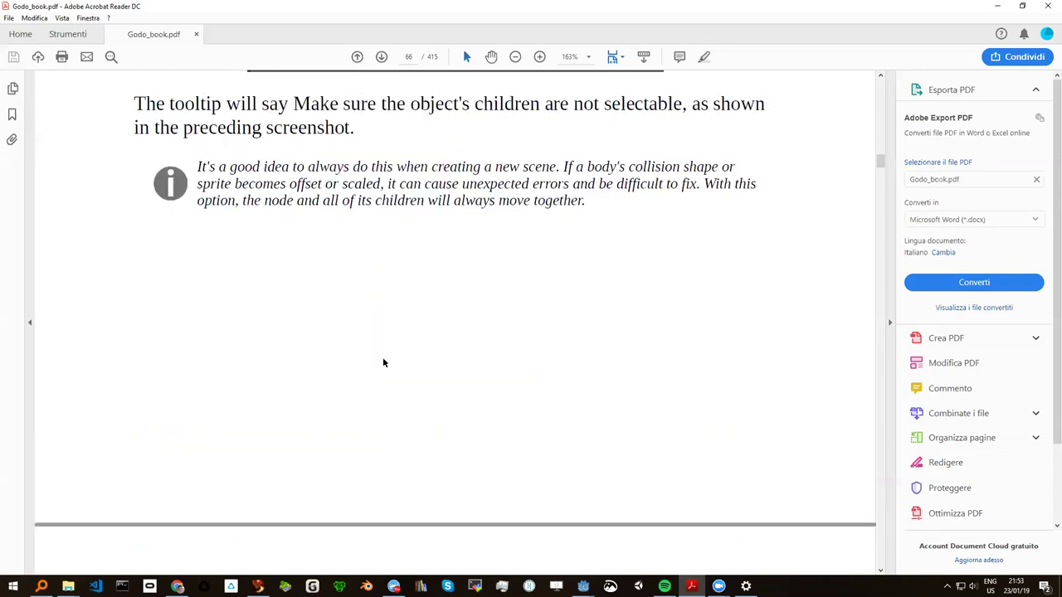
{"action": "scroll", "coordinate": [383, 356], "scroll_direction": "down", "scroll_amount": 5}
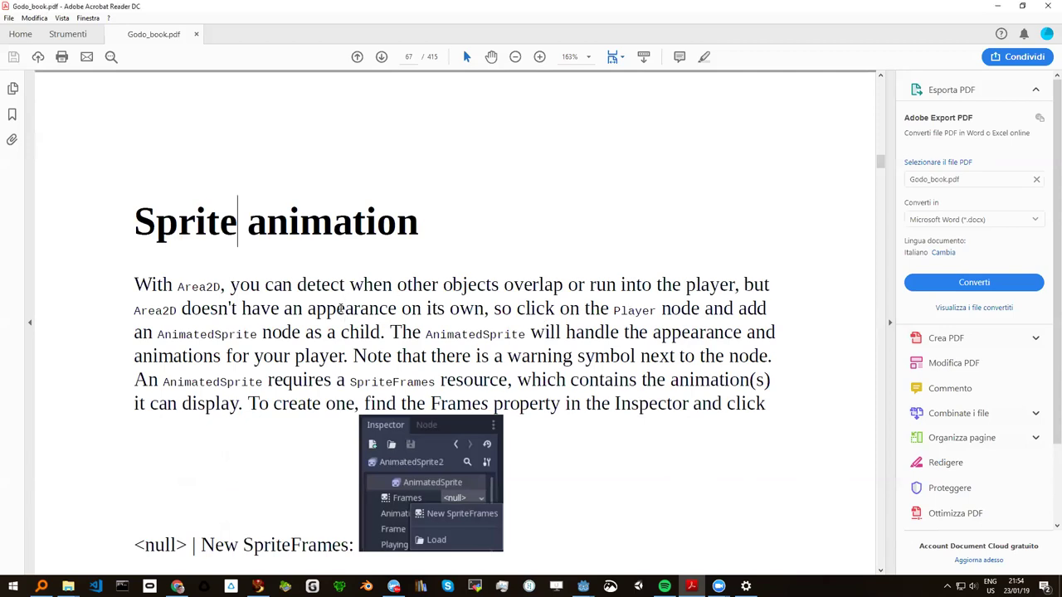
{"action": "scroll", "coordinate": [340, 310], "scroll_direction": "down", "scroll_amount": 5}
{"action": "scroll", "coordinate": [340, 309], "scroll_direction": "down", "scroll_amount": 5}
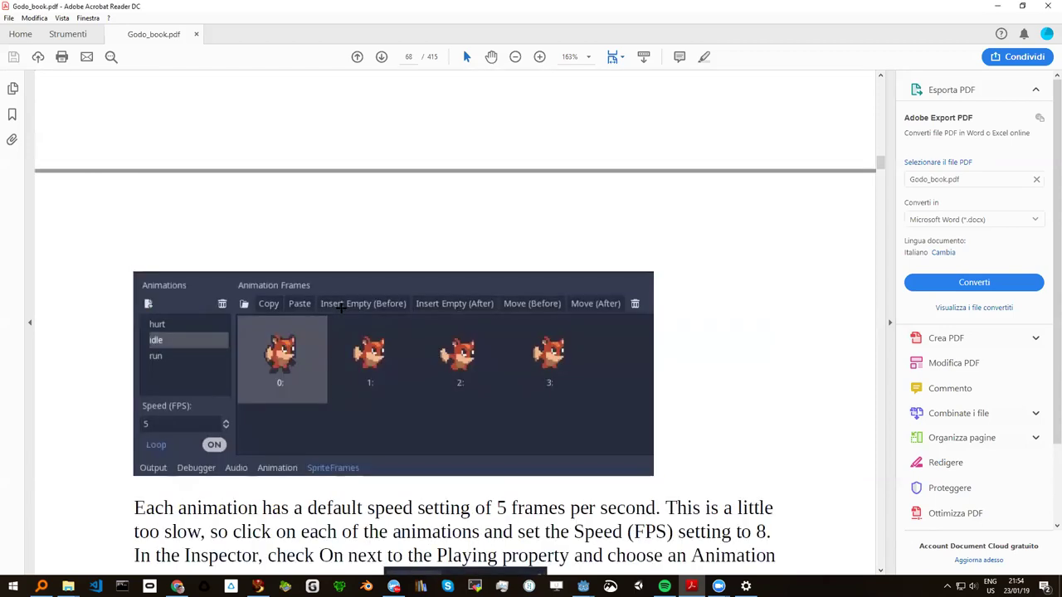
{"action": "scroll", "coordinate": [341, 307], "scroll_direction": "up", "scroll_amount": 5}
{"action": "scroll", "coordinate": [340, 308], "scroll_direction": "down", "scroll_amount": 5}
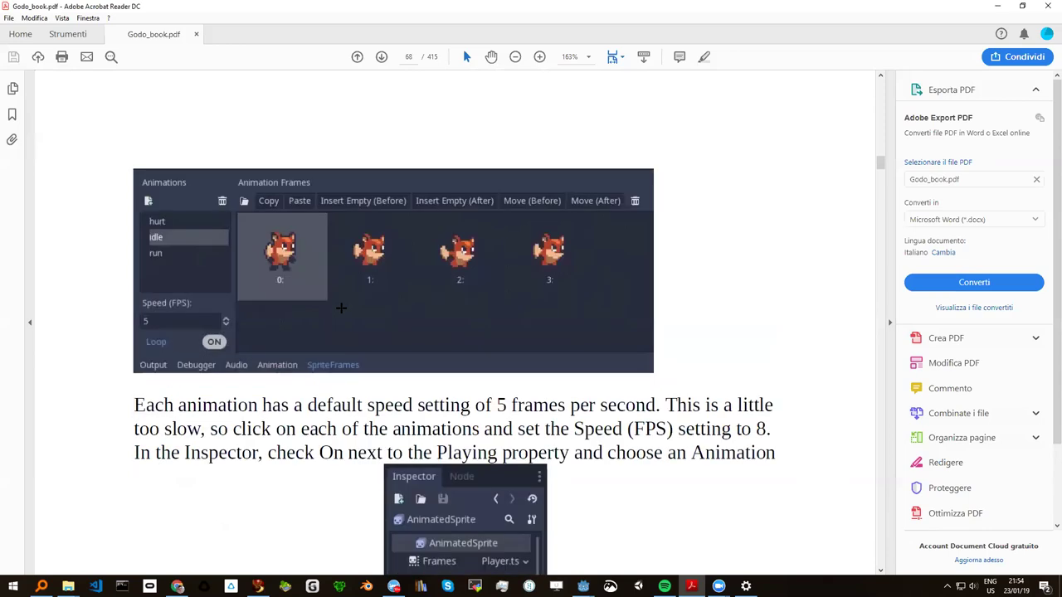
{"action": "scroll", "coordinate": [340, 307], "scroll_direction": "up", "scroll_amount": 5}
{"action": "scroll", "coordinate": [340, 308], "scroll_direction": "down", "scroll_amount": 5}
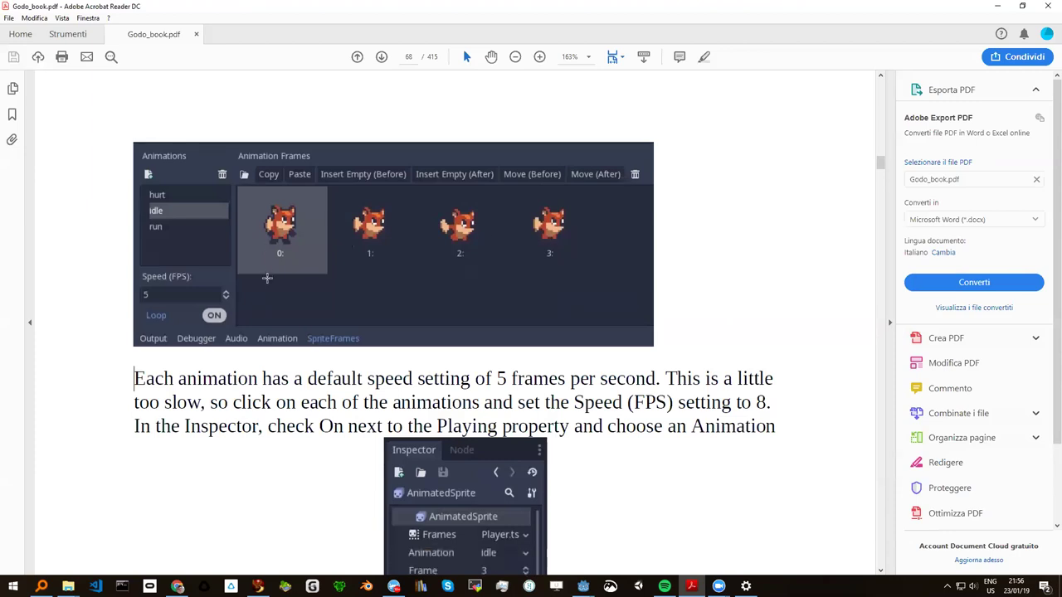
Scroll down to page 69 and select the 'Collision shape' heading text.
{"action": "scroll", "coordinate": [249, 273], "scroll_direction": "down", "scroll_amount": 4}
{"action": "scroll", "coordinate": [240, 279], "scroll_direction": "down", "scroll_amount": 5}
{"action": "scroll", "coordinate": [224, 282], "scroll_direction": "down", "scroll_amount": 3}
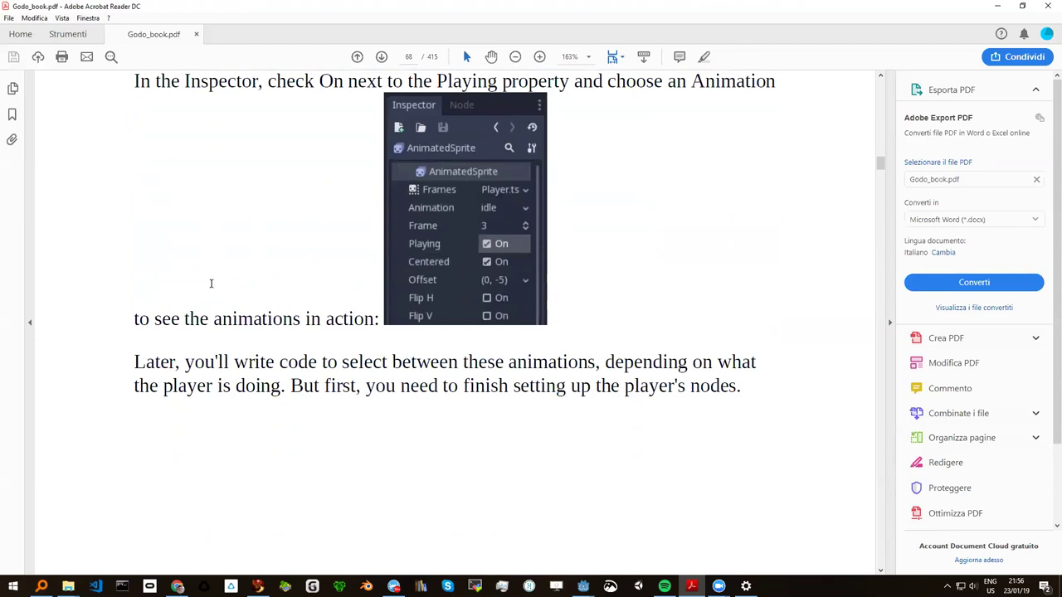
{"action": "scroll", "coordinate": [212, 284], "scroll_direction": "down", "scroll_amount": 6}
{"action": "scroll", "coordinate": [204, 284], "scroll_direction": "down", "scroll_amount": 5}
{"action": "scroll", "coordinate": [202, 282], "scroll_direction": "down", "scroll_amount": 4}
{"action": "scroll", "coordinate": [196, 283], "scroll_direction": "down", "scroll_amount": 7}
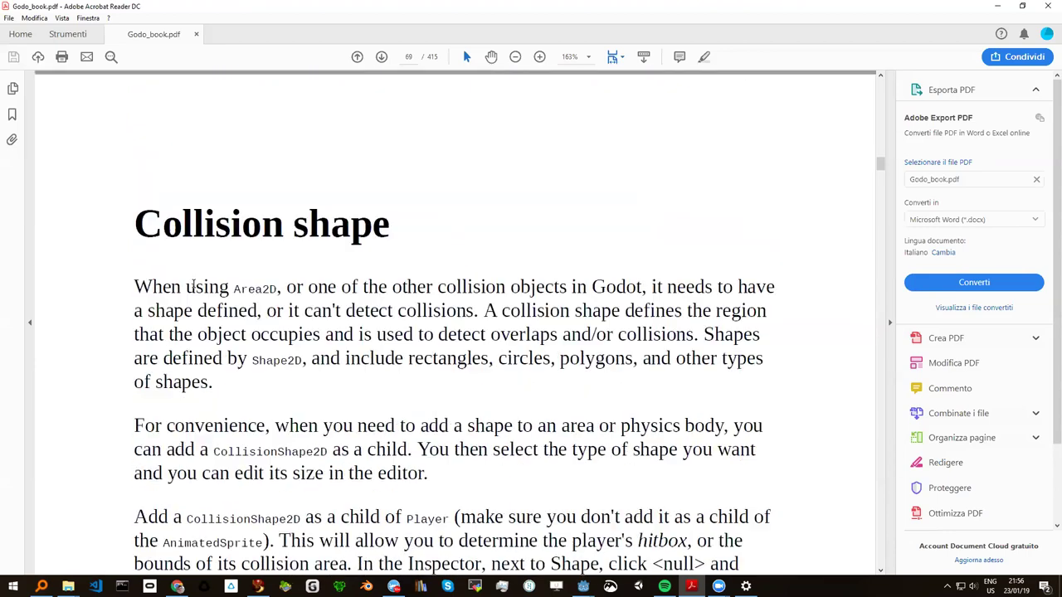
{"action": "scroll", "coordinate": [196, 283], "scroll_direction": "down", "scroll_amount": 3}
{"action": "scroll", "coordinate": [204, 284], "scroll_direction": "down", "scroll_amount": 2}
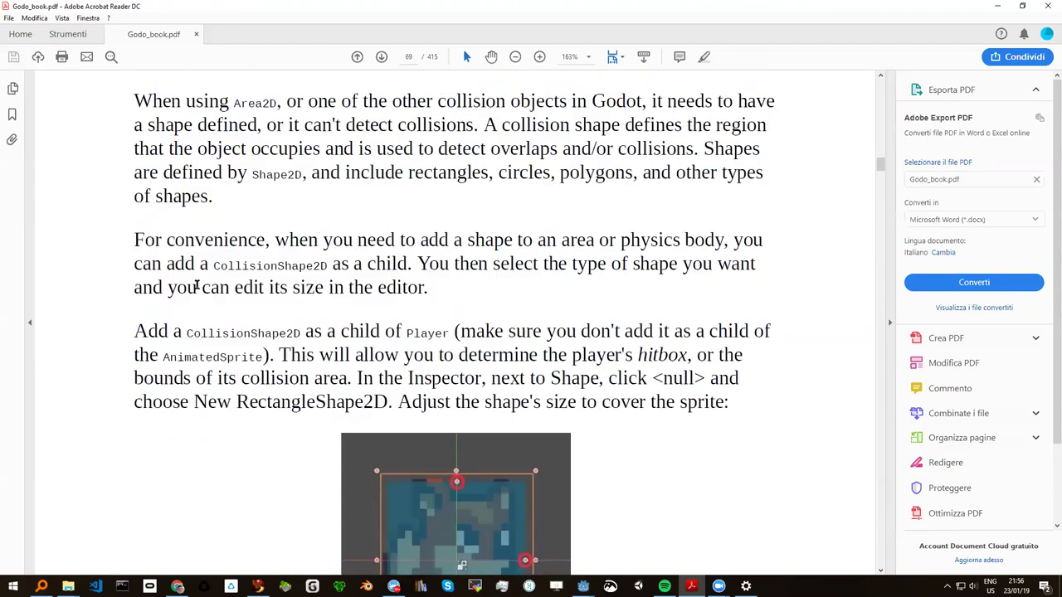
{"action": "scroll", "coordinate": [200, 285], "scroll_direction": "up", "scroll_amount": 5}
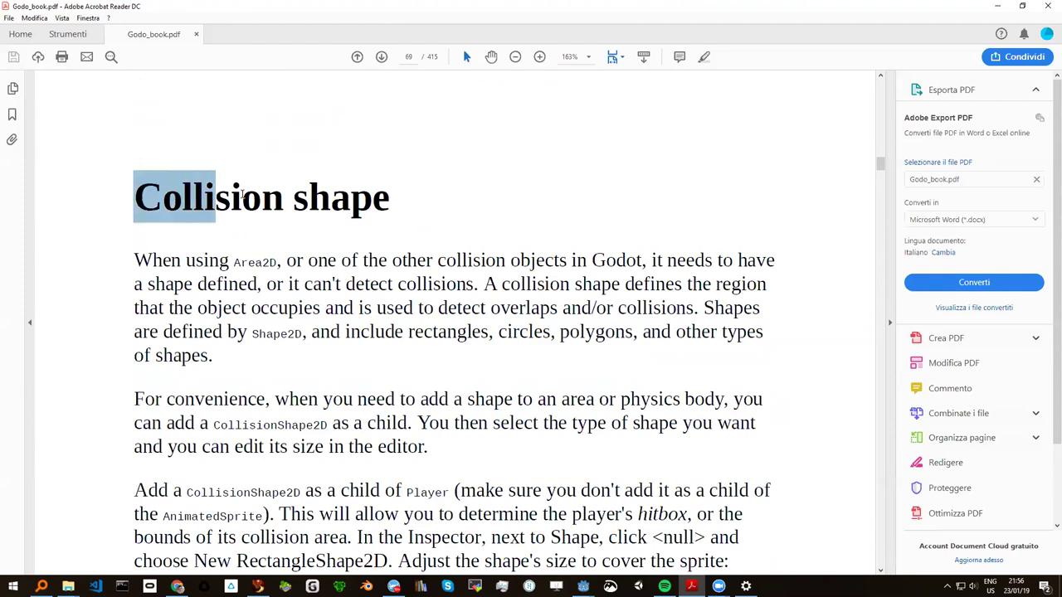
{"action": "left_click_drag", "start_coordinate": [137, 191], "coordinate": [365, 194]}
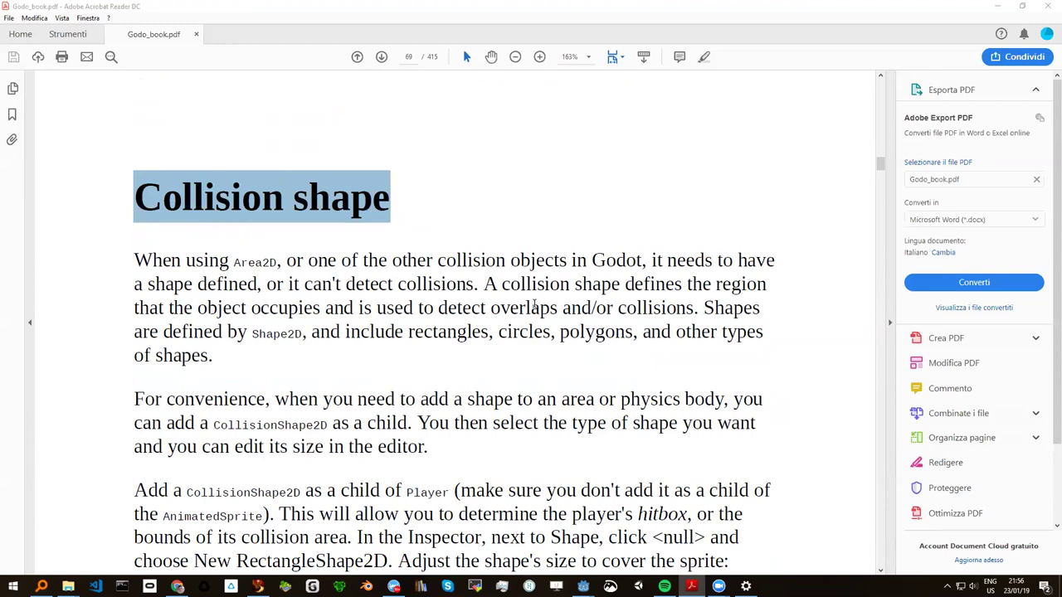
Scroll down page 69 to the RectangleShape2D sprite image and its warning against scaling the shape.
{"action": "scroll", "coordinate": [482, 307], "scroll_direction": "down", "scroll_amount": 2}
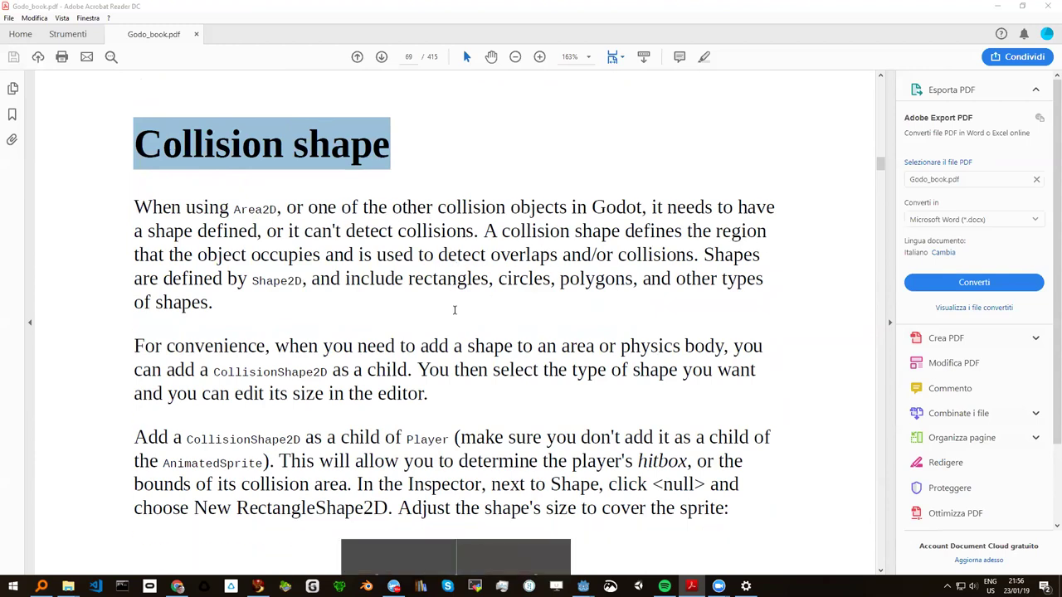
{"action": "scroll", "coordinate": [460, 308], "scroll_direction": "down", "scroll_amount": 3}
{"action": "scroll", "coordinate": [464, 308], "scroll_direction": "down", "scroll_amount": 1}
{"action": "scroll", "coordinate": [498, 323], "scroll_direction": "down", "scroll_amount": 2}
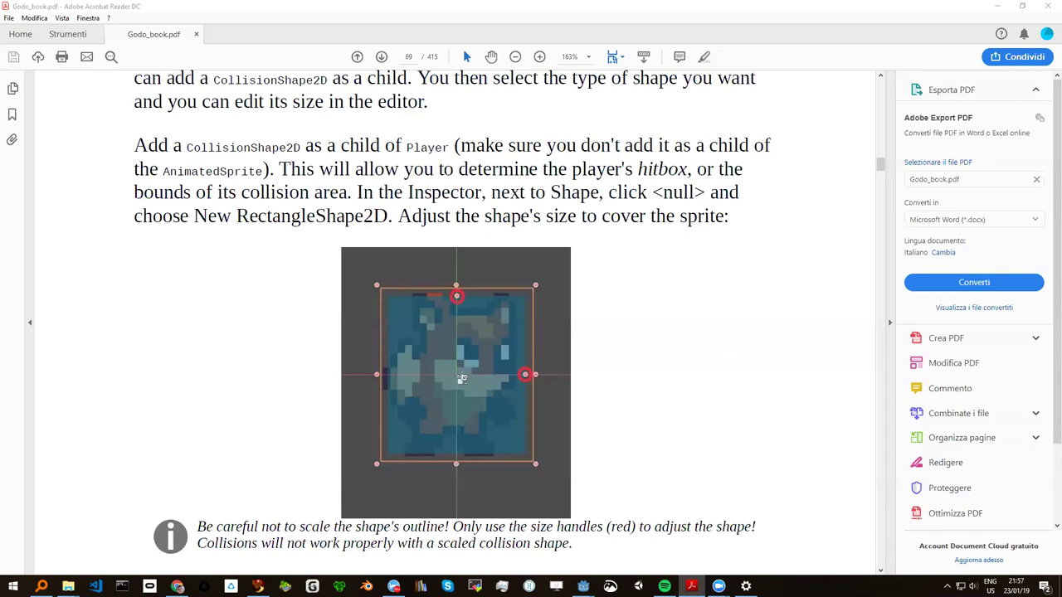
Move through pages 70–72 to the start of the 'Moving the Player' section on page 73.
{"action": "scroll", "coordinate": [414, 348], "scroll_direction": "down", "scroll_amount": 3}
{"action": "scroll", "coordinate": [384, 335], "scroll_direction": "down", "scroll_amount": 3}
{"action": "scroll", "coordinate": [380, 338], "scroll_direction": "down", "scroll_amount": 3}
{"action": "scroll", "coordinate": [370, 340], "scroll_direction": "down", "scroll_amount": 3}
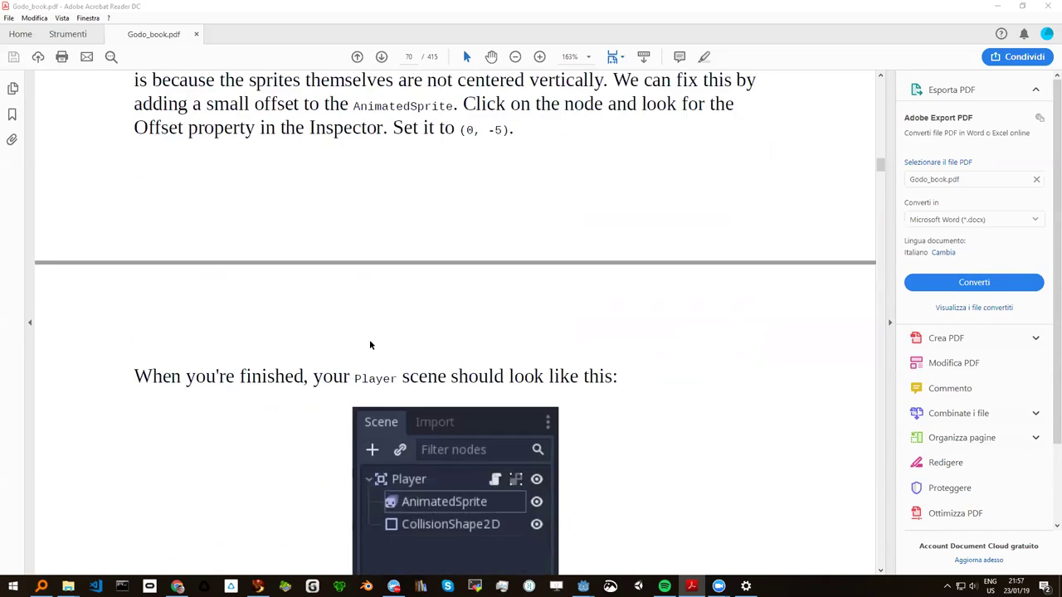
{"action": "scroll", "coordinate": [332, 353], "scroll_direction": "down", "scroll_amount": 5}
{"action": "scroll", "coordinate": [332, 352], "scroll_direction": "down", "scroll_amount": 5}
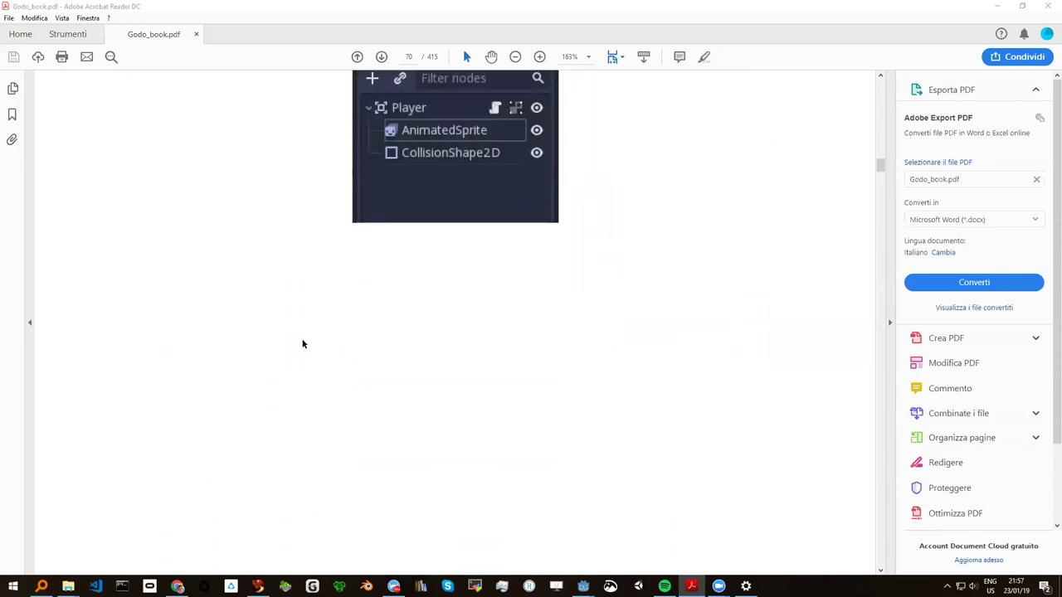
{"action": "left_click", "coordinate": [307, 288]}
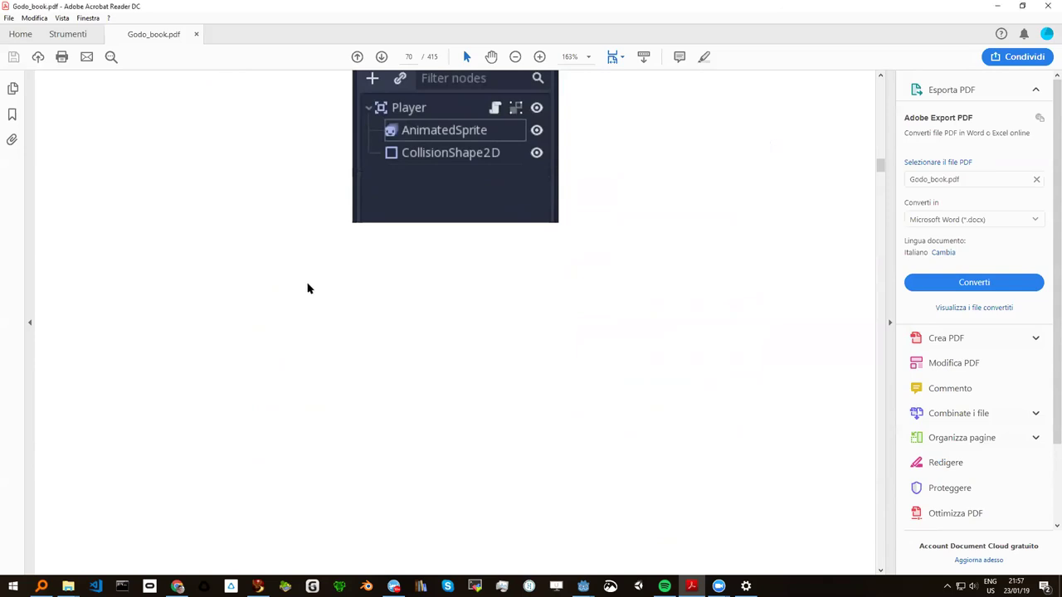
{"action": "scroll", "coordinate": [307, 288], "scroll_direction": "down", "scroll_amount": 5}
{"action": "scroll", "coordinate": [306, 287], "scroll_direction": "down", "scroll_amount": 5}
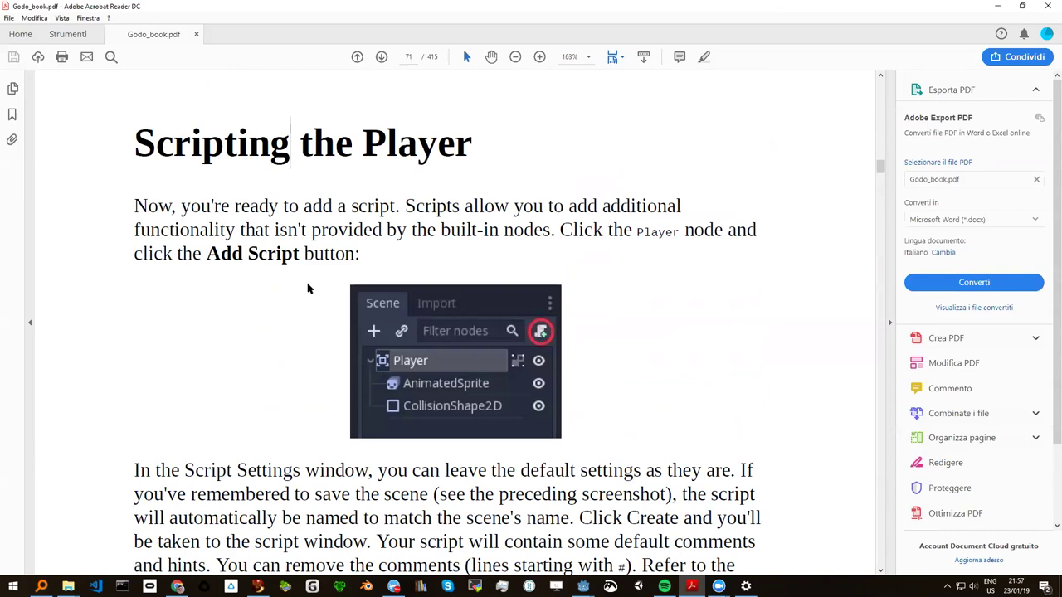
{"action": "scroll", "coordinate": [307, 288], "scroll_direction": "down", "scroll_amount": 5}
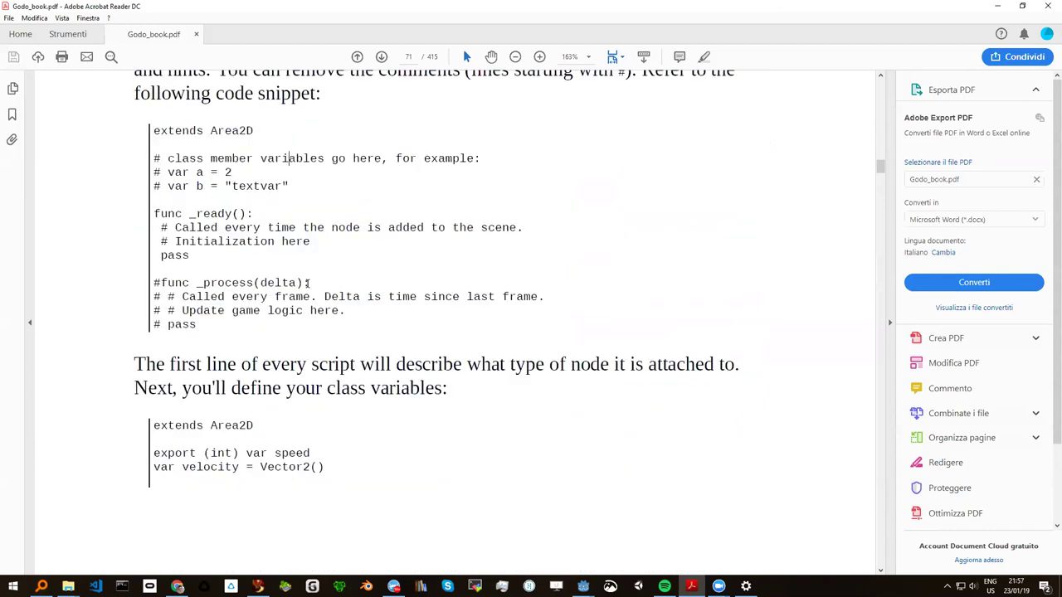
{"action": "key", "text": "Down"}
{"action": "key", "text": "Down"}
{"action": "key", "text": "Down"}
{"action": "key", "text": "Down"}
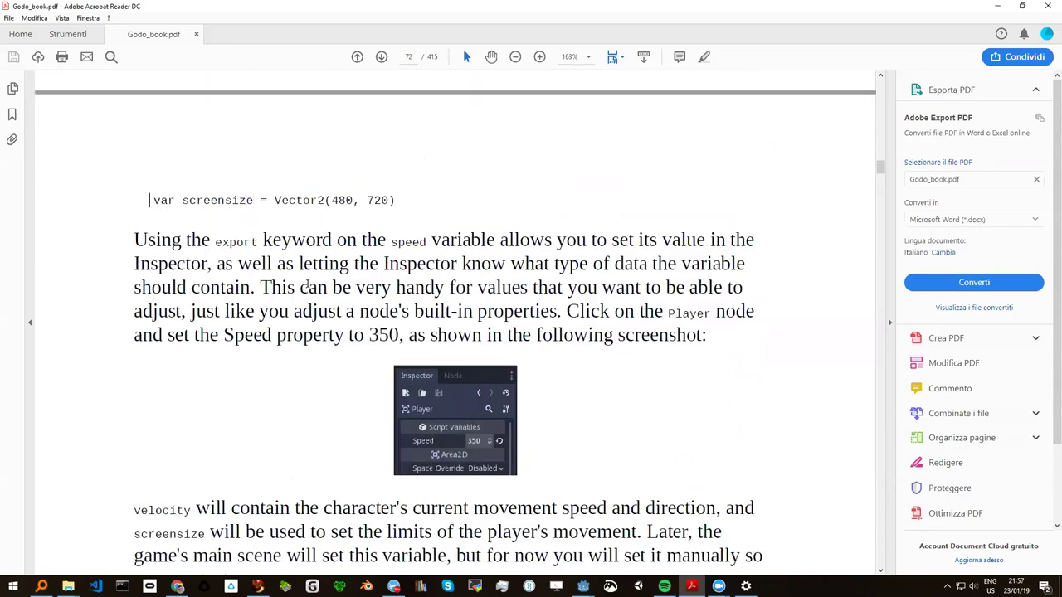
{"action": "key", "text": "Down"}
{"action": "key", "text": "Down"}
{"action": "key", "text": "Down"}
{"action": "key", "text": "Down"}
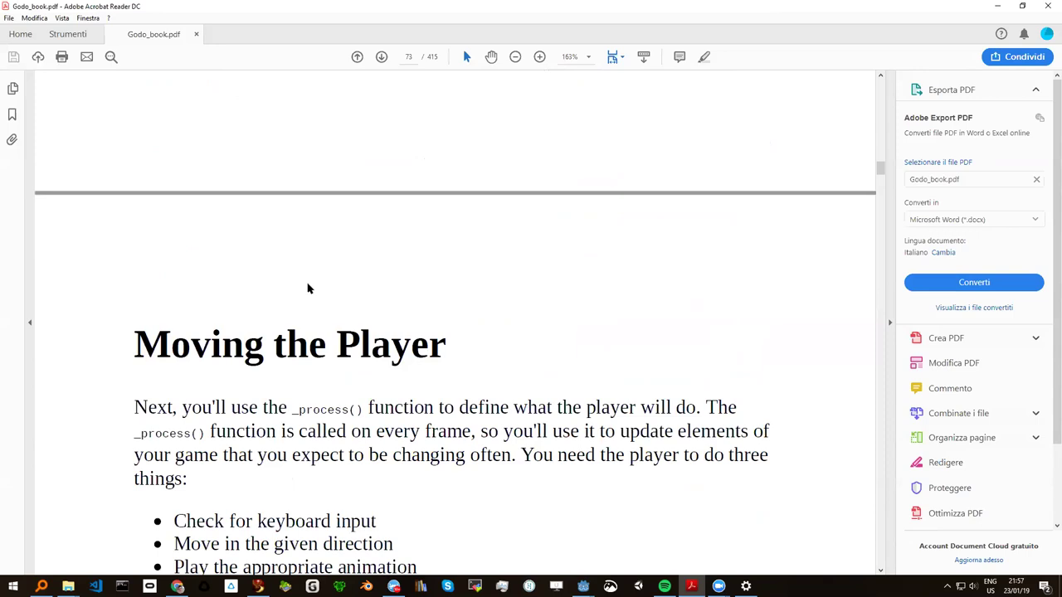
{"action": "scroll", "coordinate": [266, 287], "scroll_direction": "down", "scroll_amount": 2}
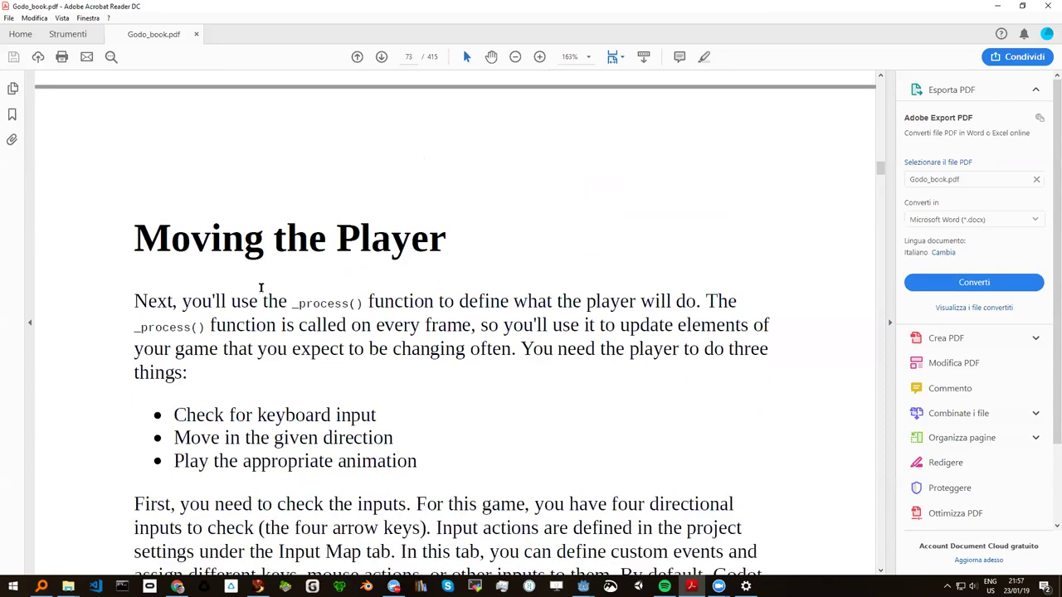
{"action": "scroll", "coordinate": [332, 253], "scroll_direction": "down", "scroll_amount": 1}
{"action": "left_click_drag", "start_coordinate": [289, 249], "coordinate": [361, 250]}
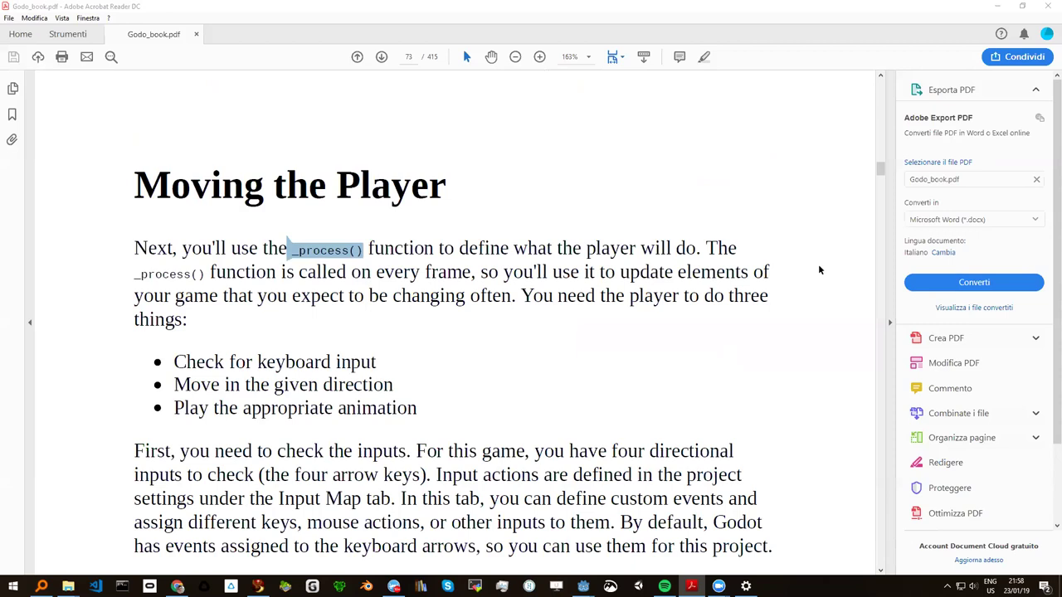
{"action": "scroll", "coordinate": [355, 371], "scroll_direction": "down", "scroll_amount": 3}
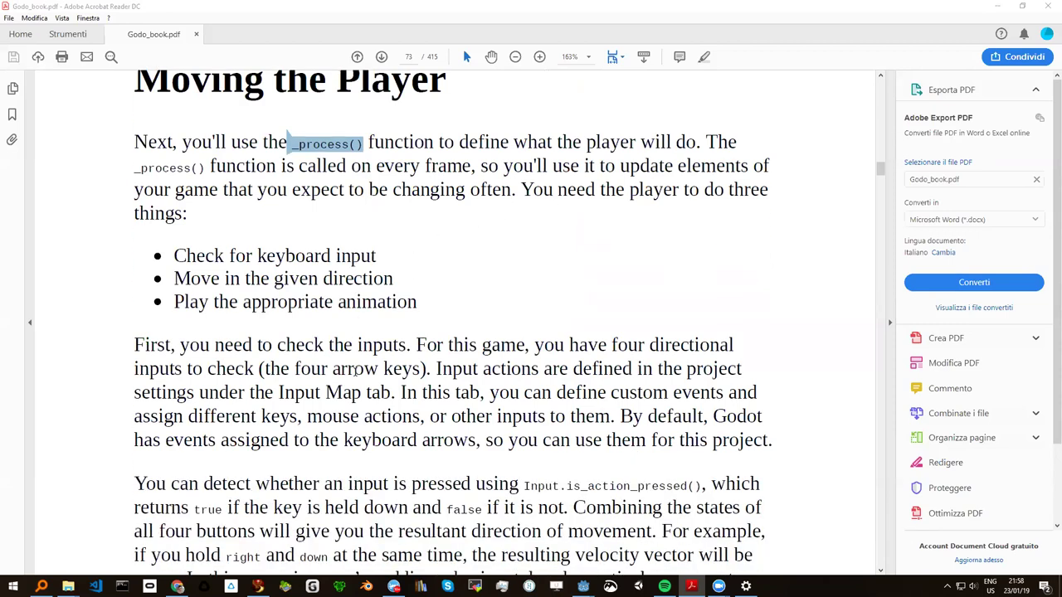
{"action": "scroll", "coordinate": [355, 378], "scroll_direction": "down", "scroll_amount": 3}
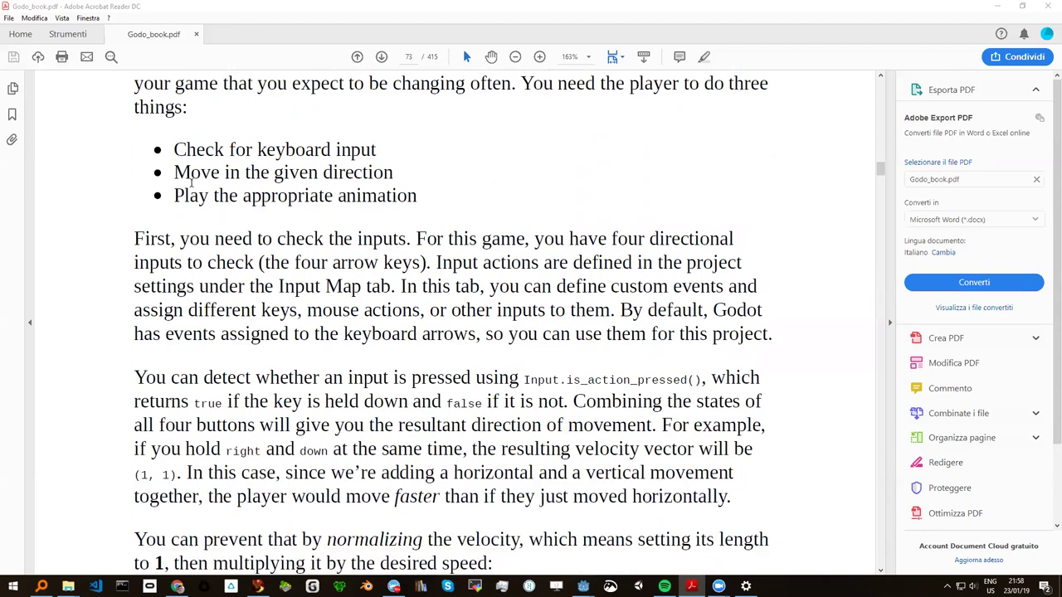
{"action": "scroll", "coordinate": [191, 179], "scroll_direction": "up", "scroll_amount": 3}
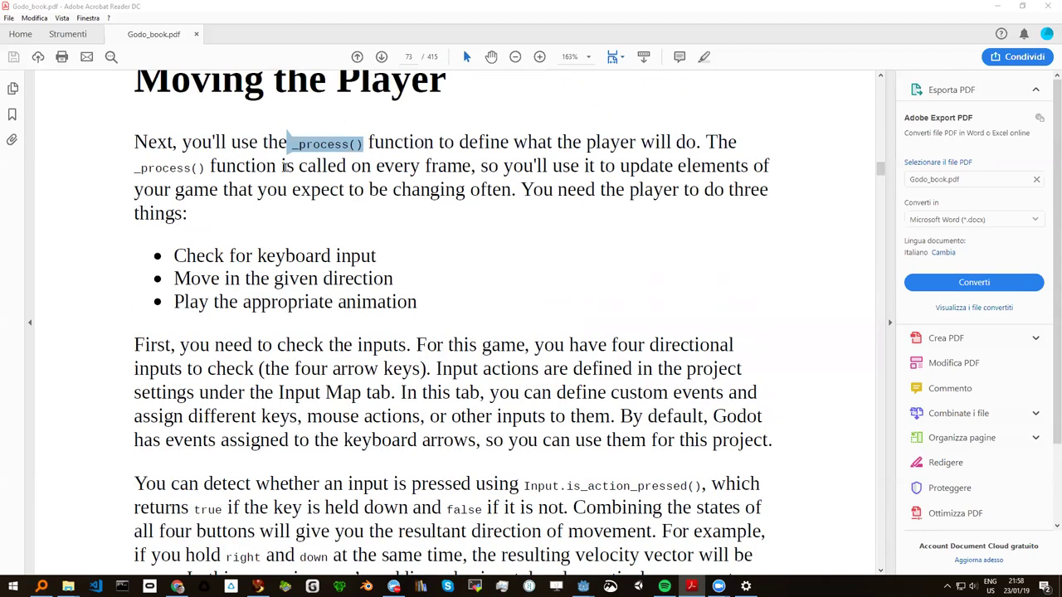
{"action": "left_click_drag", "start_coordinate": [174, 256], "coordinate": [376, 257]}
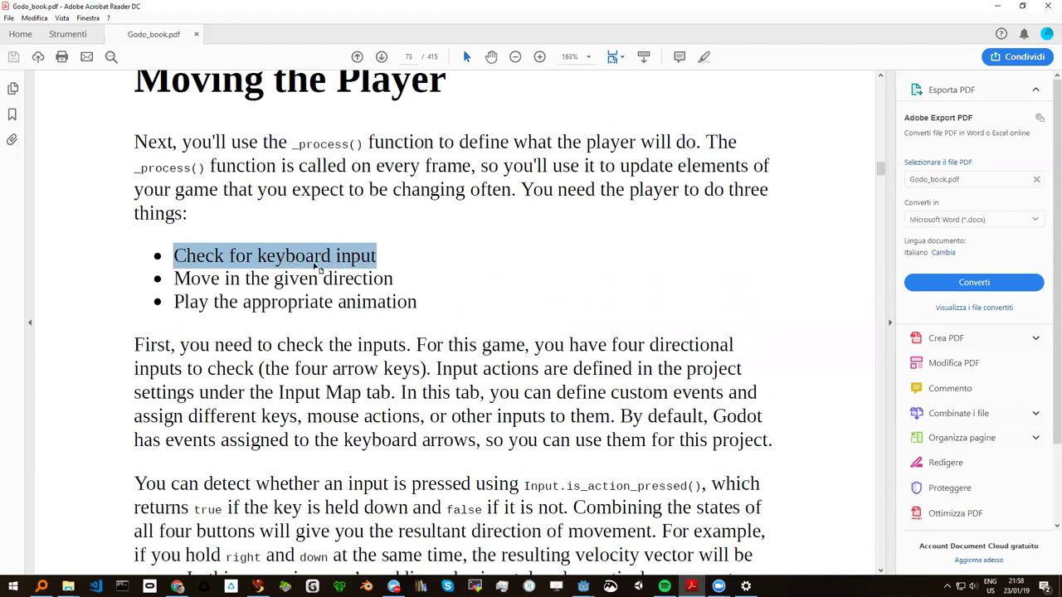
{"action": "left_click", "coordinate": [253, 279]}
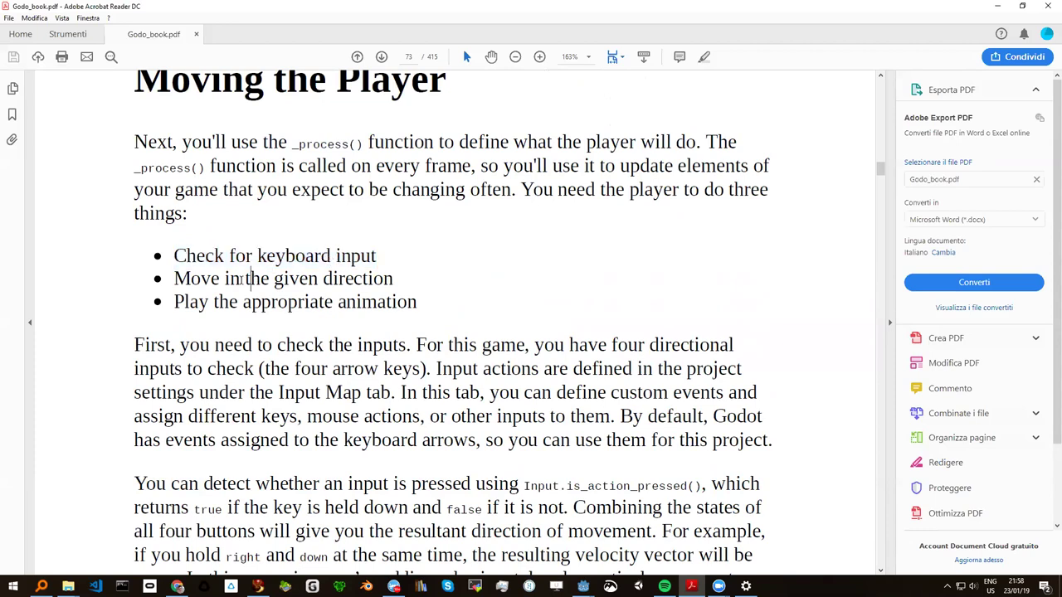
{"action": "left_click_drag", "start_coordinate": [175, 279], "coordinate": [378, 280]}
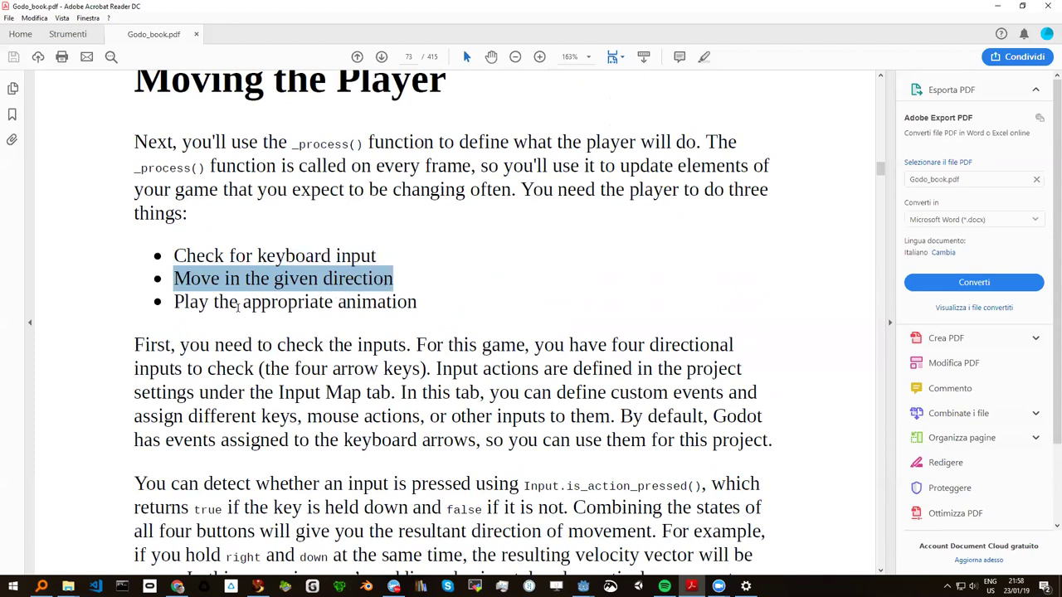
{"action": "left_click_drag", "start_coordinate": [174, 303], "coordinate": [402, 305]}
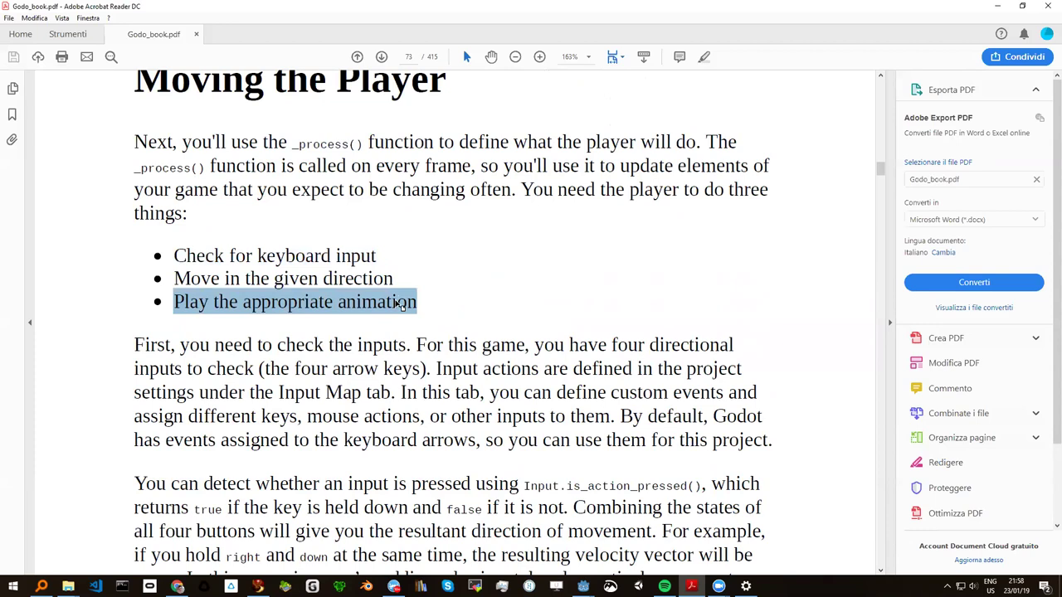
{"action": "left_click", "coordinate": [271, 253]}
{"action": "double_click", "coordinate": [348, 257]}
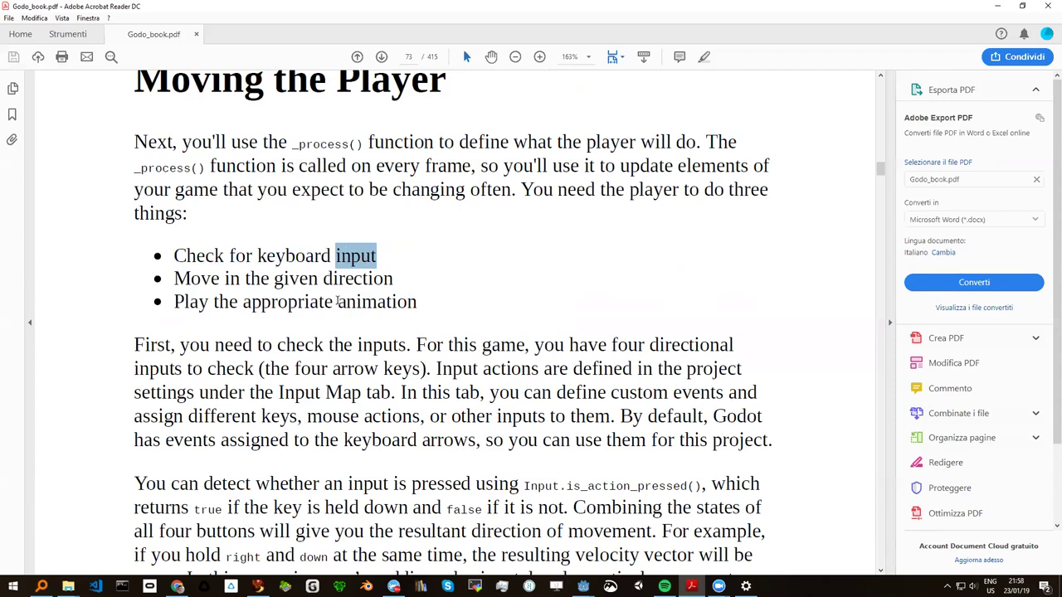
{"action": "left_click_drag", "start_coordinate": [336, 302], "coordinate": [415, 304]}
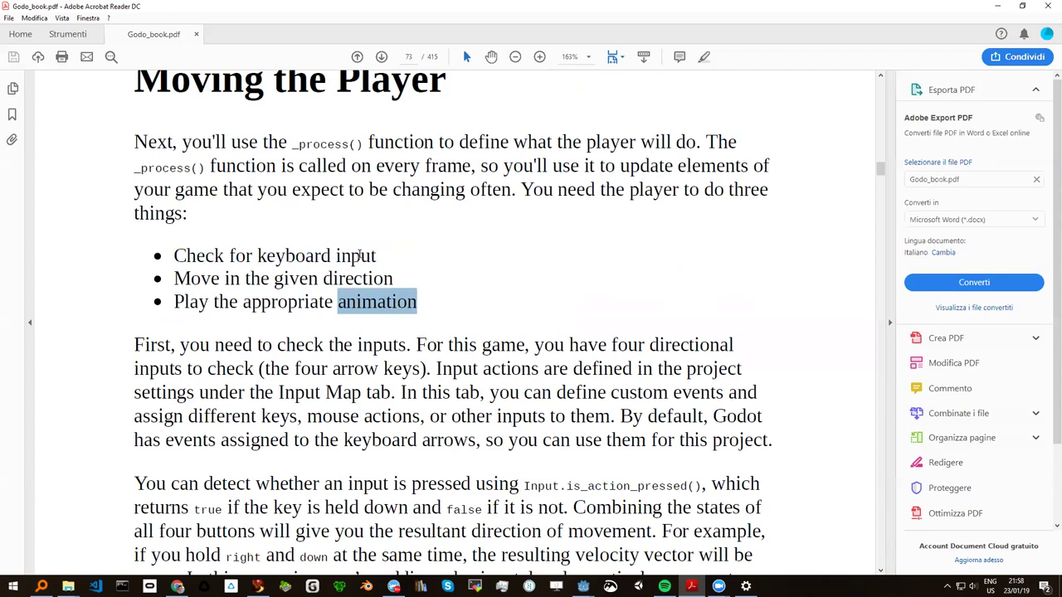
{"action": "left_click", "coordinate": [373, 304]}
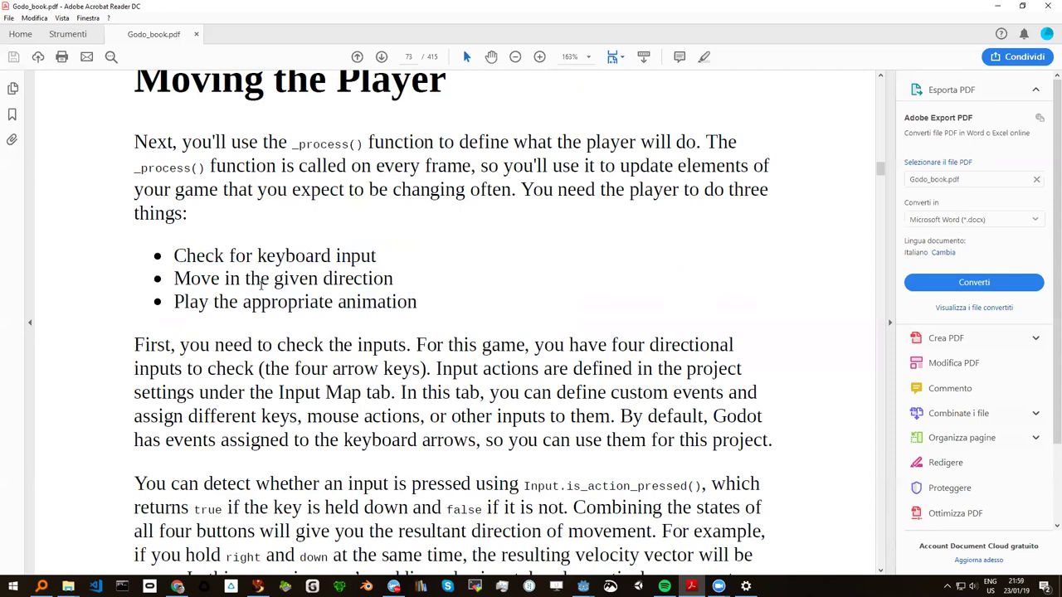
{"action": "scroll", "coordinate": [275, 288], "scroll_direction": "down", "scroll_amount": 5}
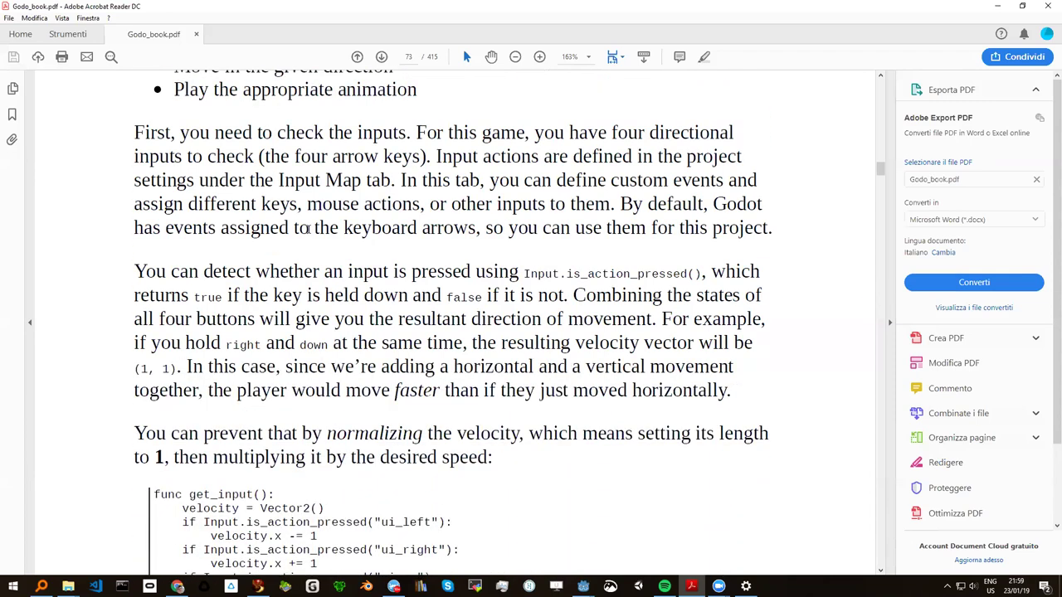
{"action": "scroll", "coordinate": [257, 185], "scroll_direction": "down", "scroll_amount": 2}
{"action": "scroll", "coordinate": [255, 194], "scroll_direction": "down", "scroll_amount": 3}
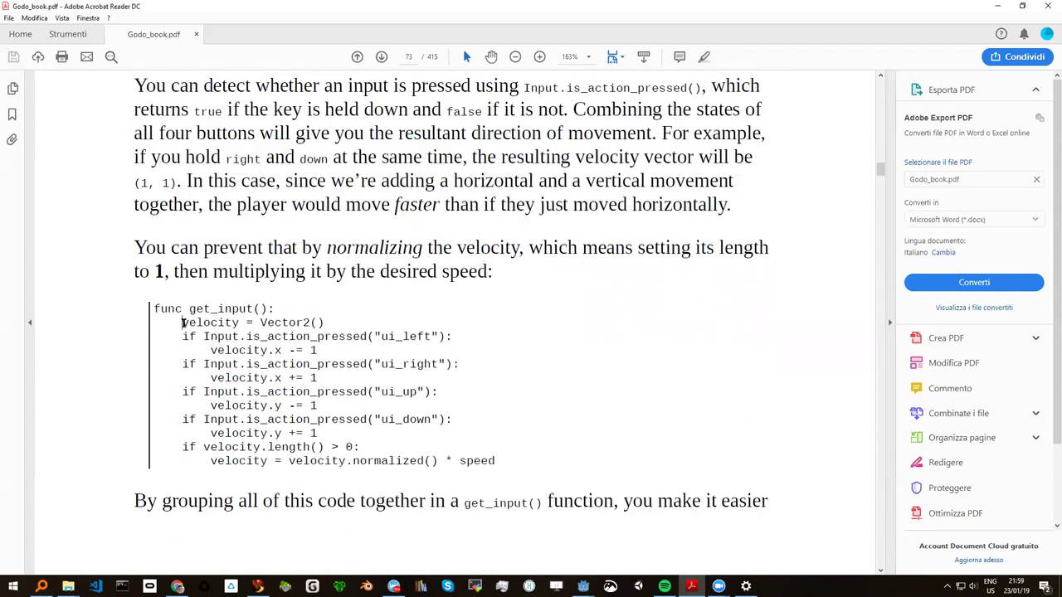
{"action": "left_click_drag", "start_coordinate": [182, 323], "coordinate": [496, 461]}
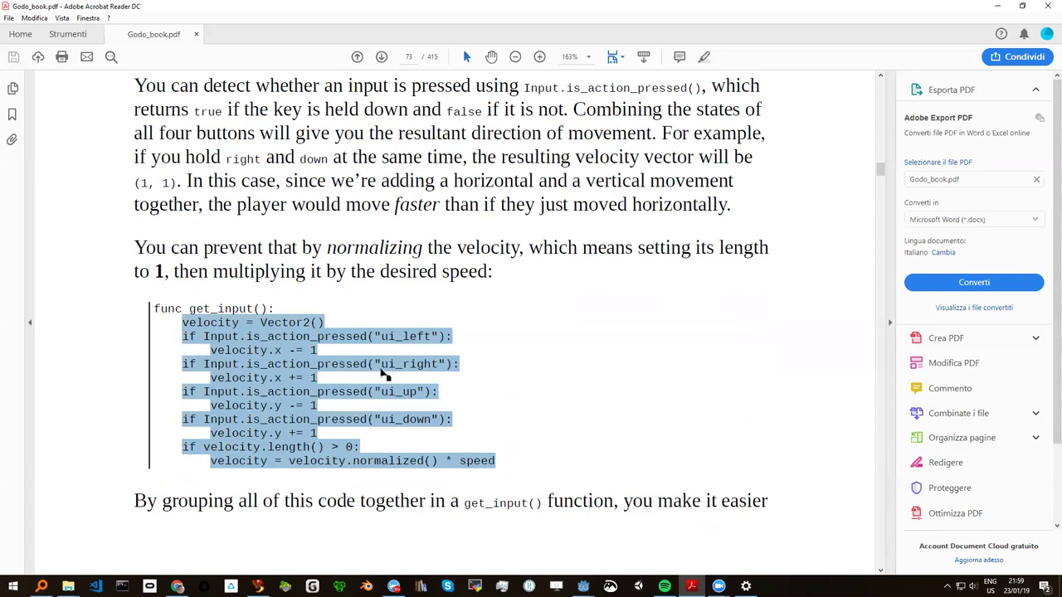
{"action": "left_click", "coordinate": [236, 322]}
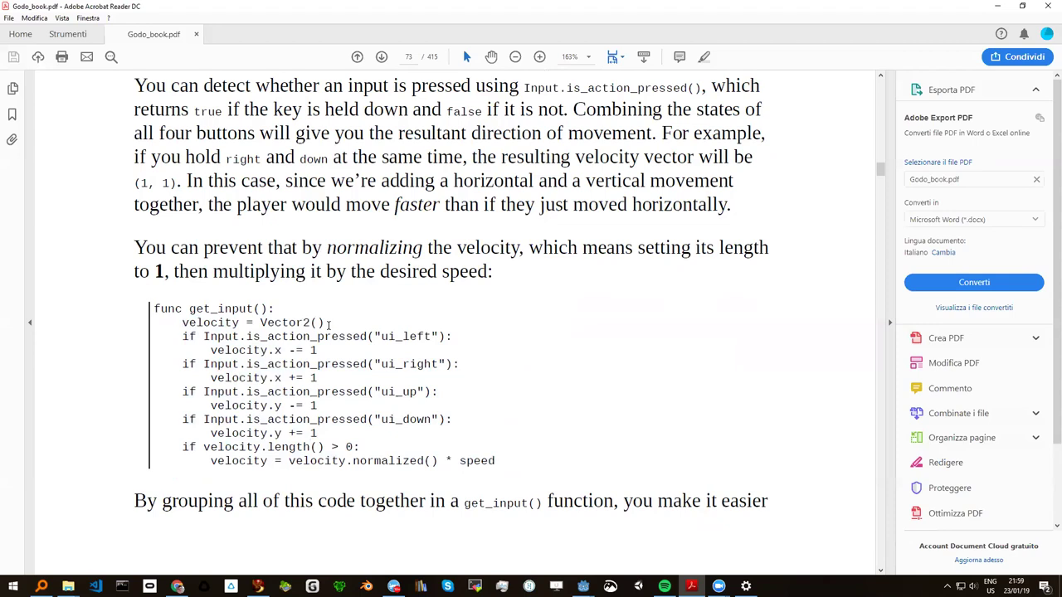
{"action": "left_click_drag", "start_coordinate": [329, 324], "coordinate": [282, 332]}
{"action": "double_click", "coordinate": [224, 323]}
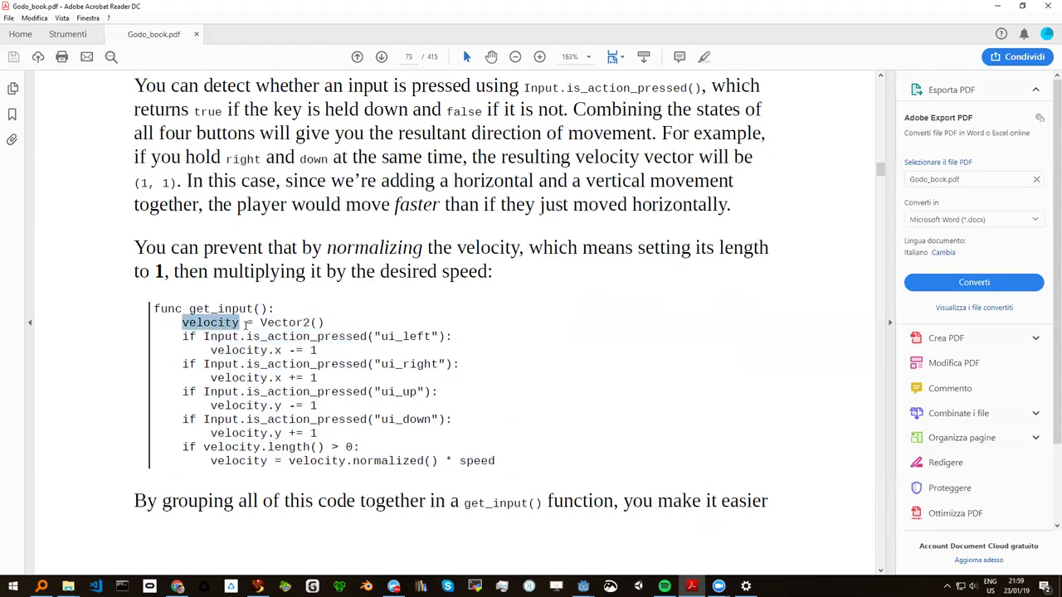
{"action": "left_click", "coordinate": [314, 325]}
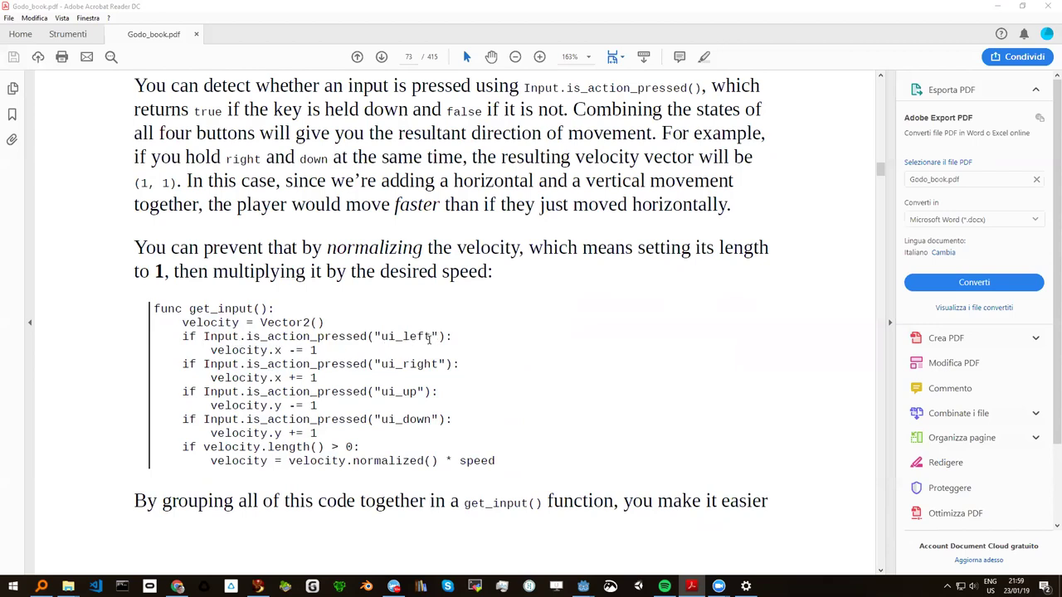
{"action": "left_click_drag", "start_coordinate": [432, 336], "coordinate": [384, 340]}
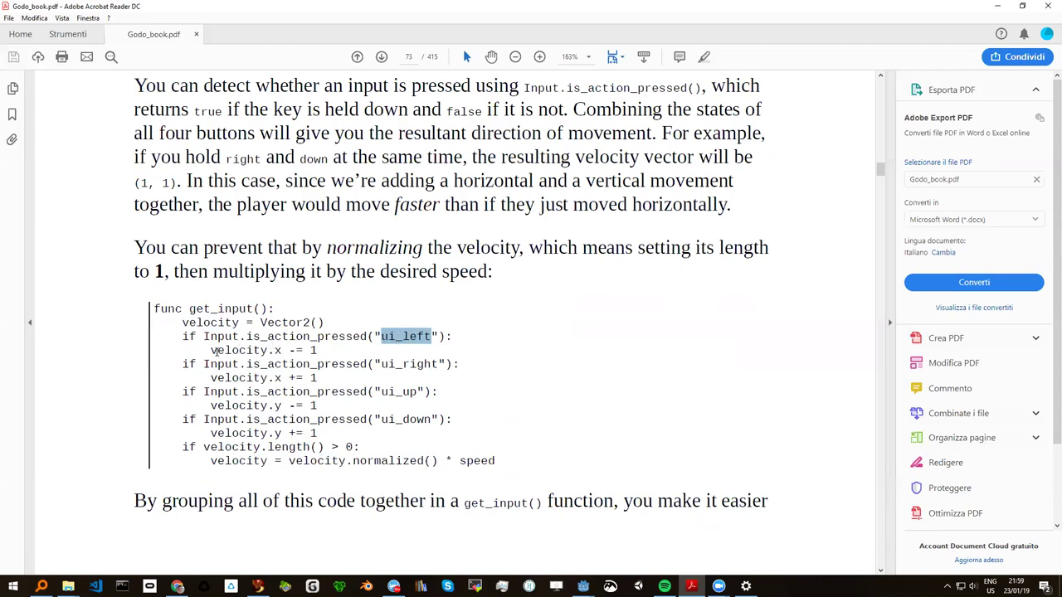
{"action": "left_click_drag", "start_coordinate": [209, 350], "coordinate": [313, 351]}
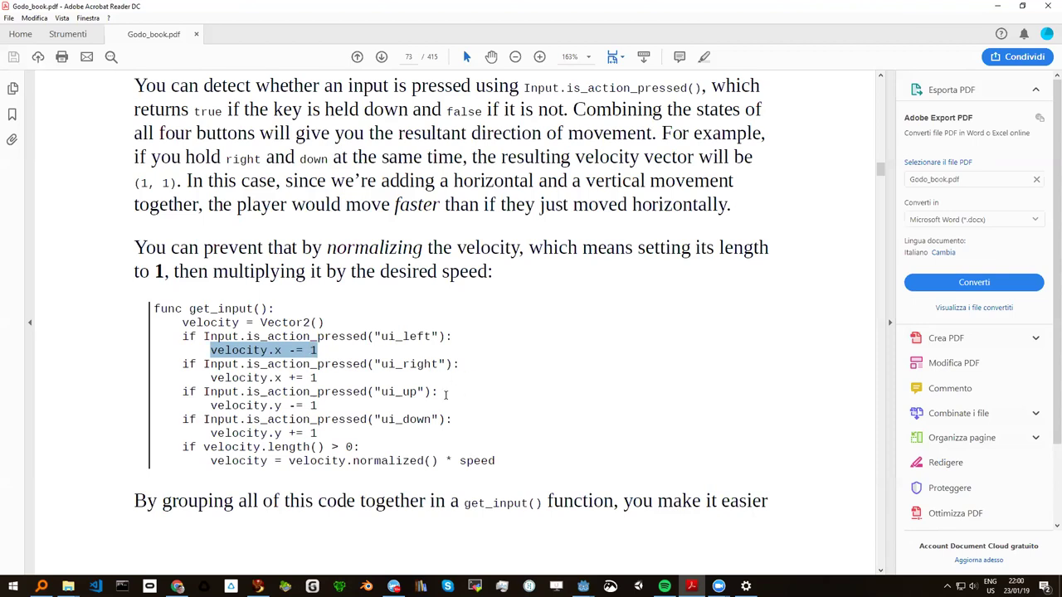
{"action": "scroll", "coordinate": [330, 358], "scroll_direction": "down", "scroll_amount": 1}
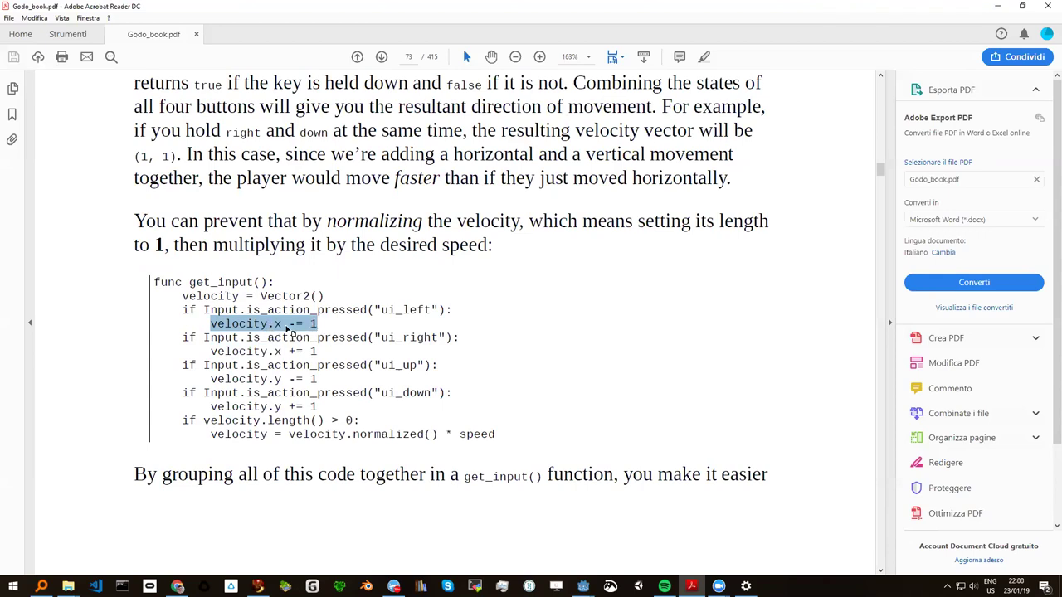
{"action": "scroll", "coordinate": [287, 332], "scroll_direction": "down", "scroll_amount": 1}
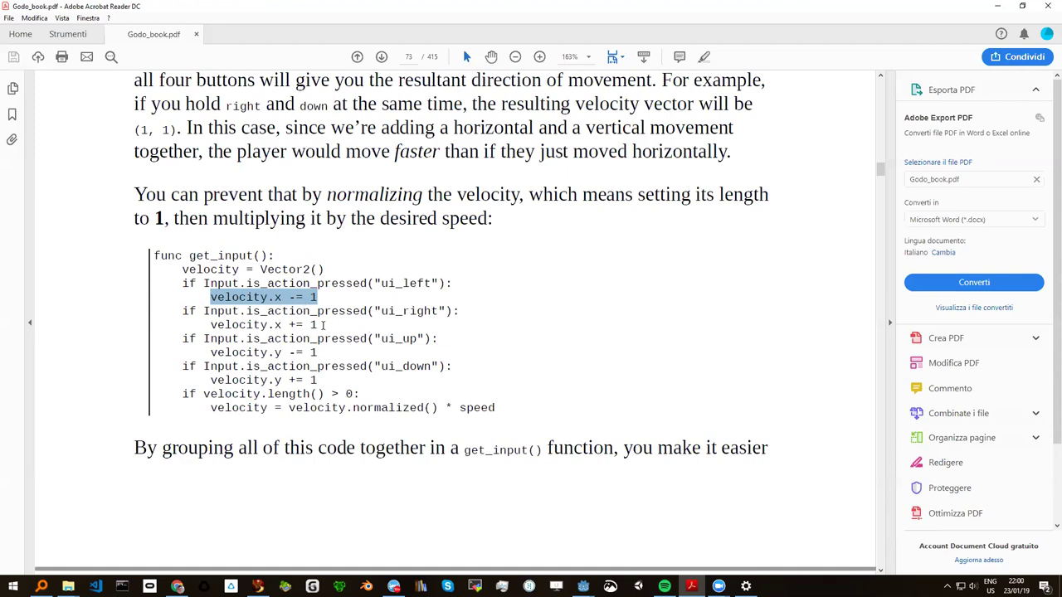
{"action": "left_click_drag", "start_coordinate": [276, 324], "coordinate": [317, 325]}
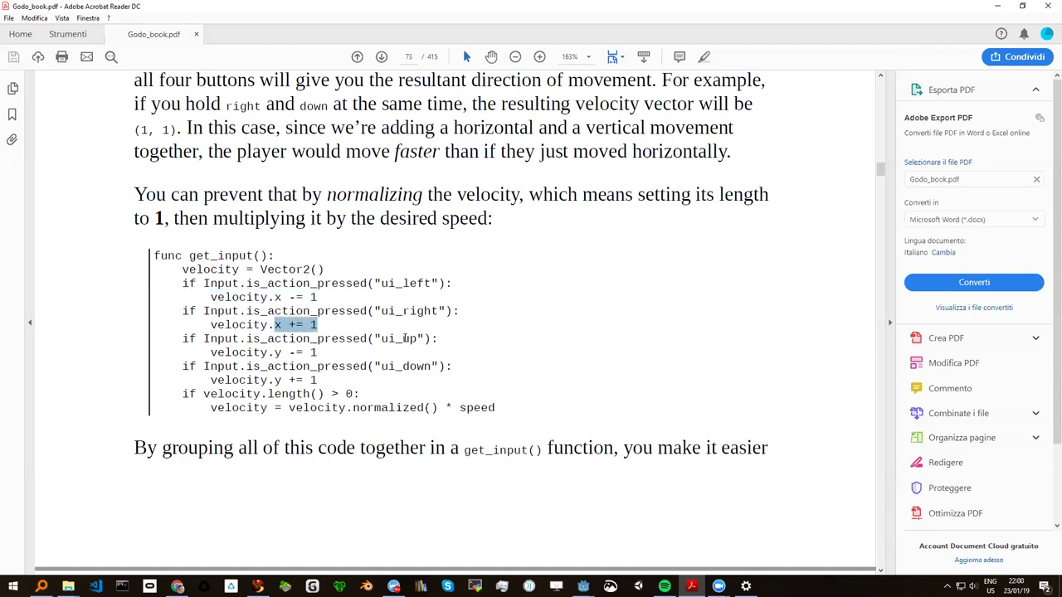
{"action": "left_click_drag", "start_coordinate": [406, 338], "coordinate": [438, 339]}
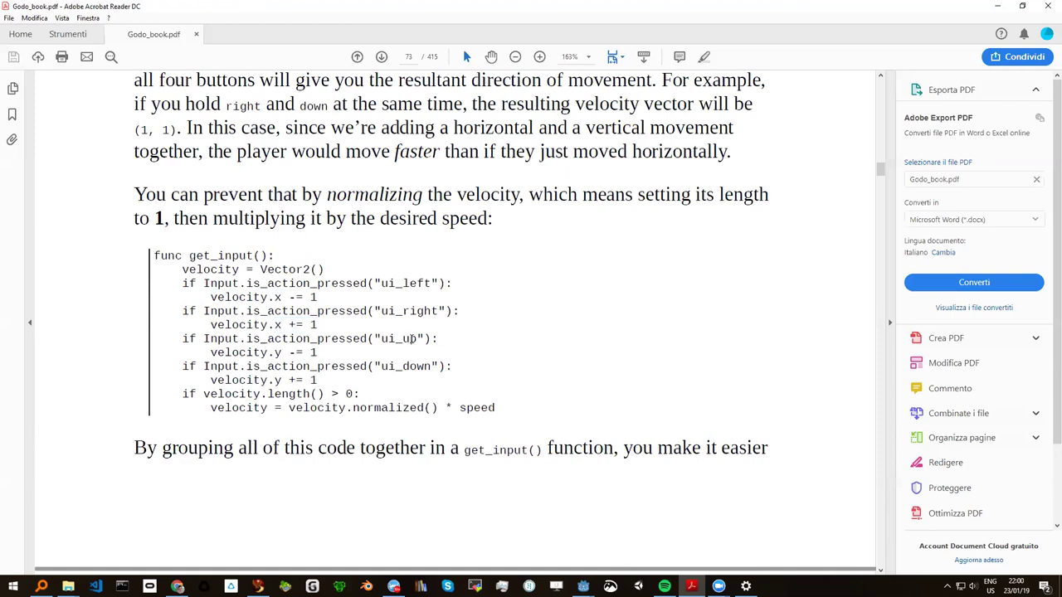
{"action": "scroll", "coordinate": [346, 348], "scroll_direction": "down", "scroll_amount": 1}
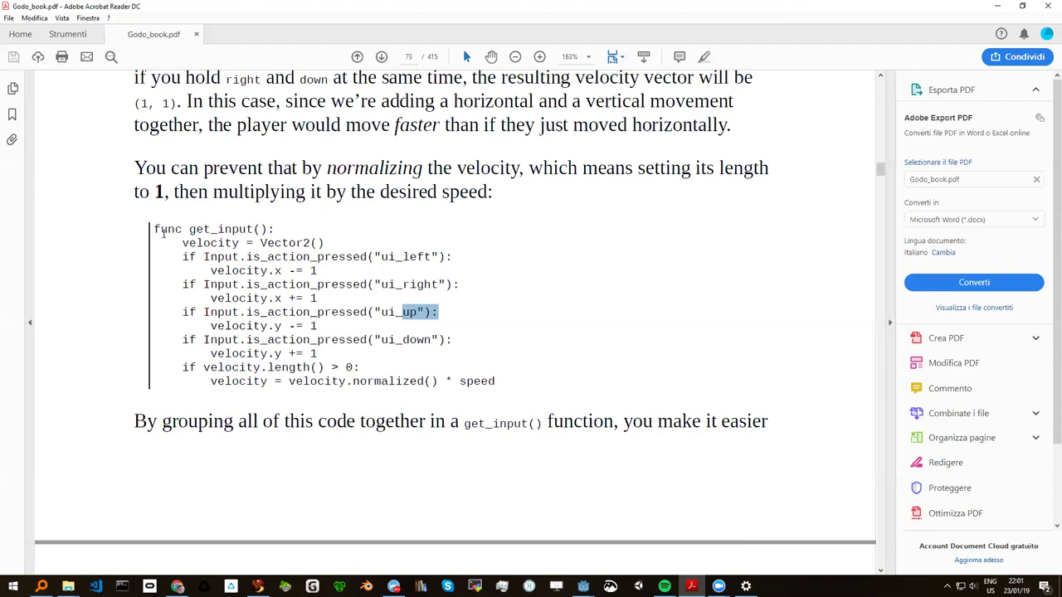
Highlight parts of the get_input() code: the header line, velocity.x -= 1, and the func keyword.
{"action": "double_click", "coordinate": [184, 257]}
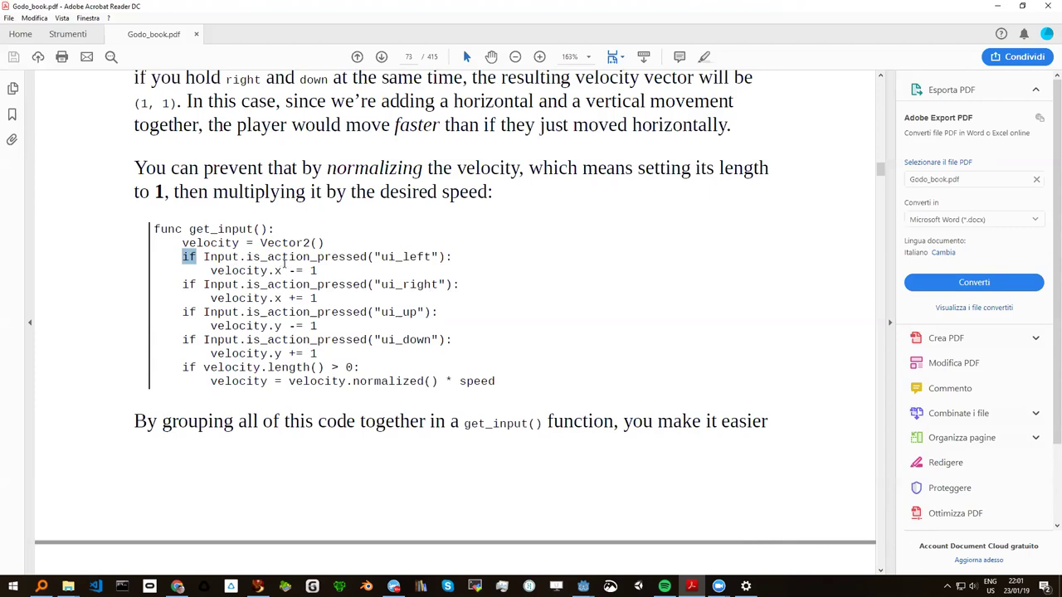
{"action": "double_click", "coordinate": [447, 257]}
{"action": "left_click_drag", "start_coordinate": [153, 229], "coordinate": [239, 247]}
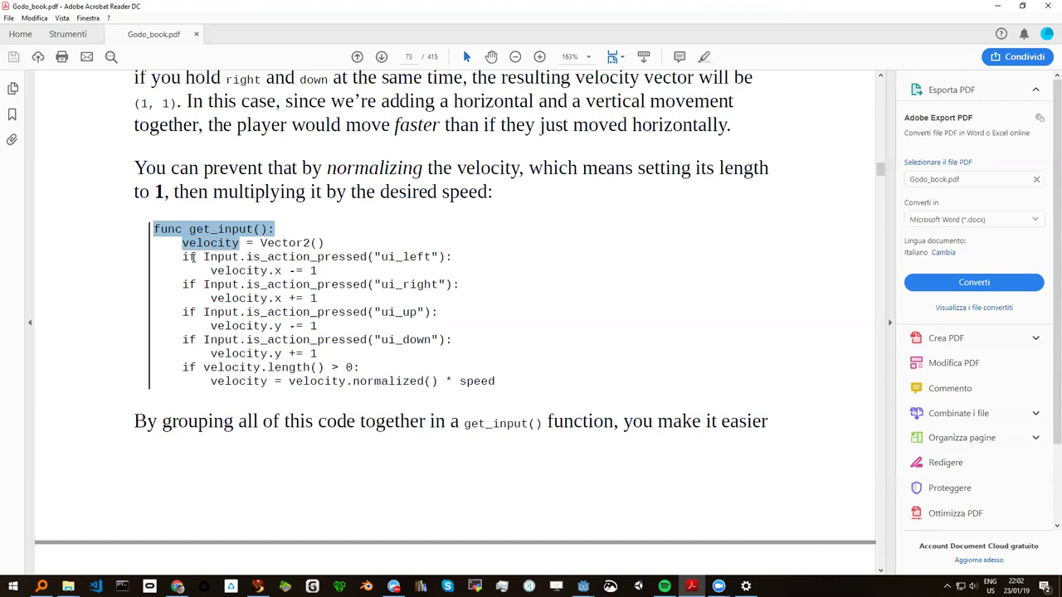
{"action": "left_click", "coordinate": [257, 257]}
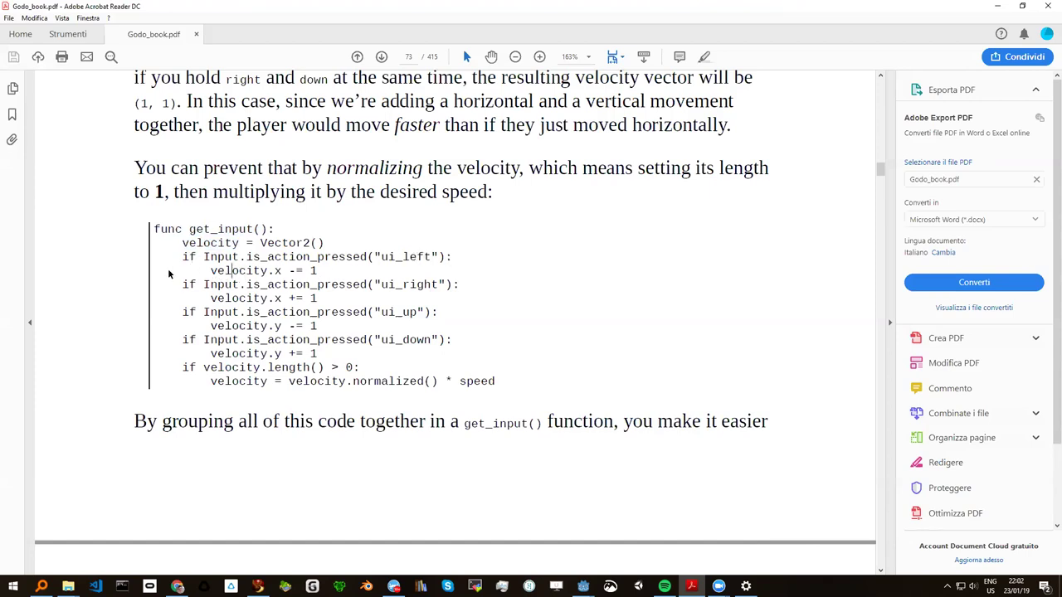
{"action": "left_click_drag", "start_coordinate": [213, 272], "coordinate": [321, 269]}
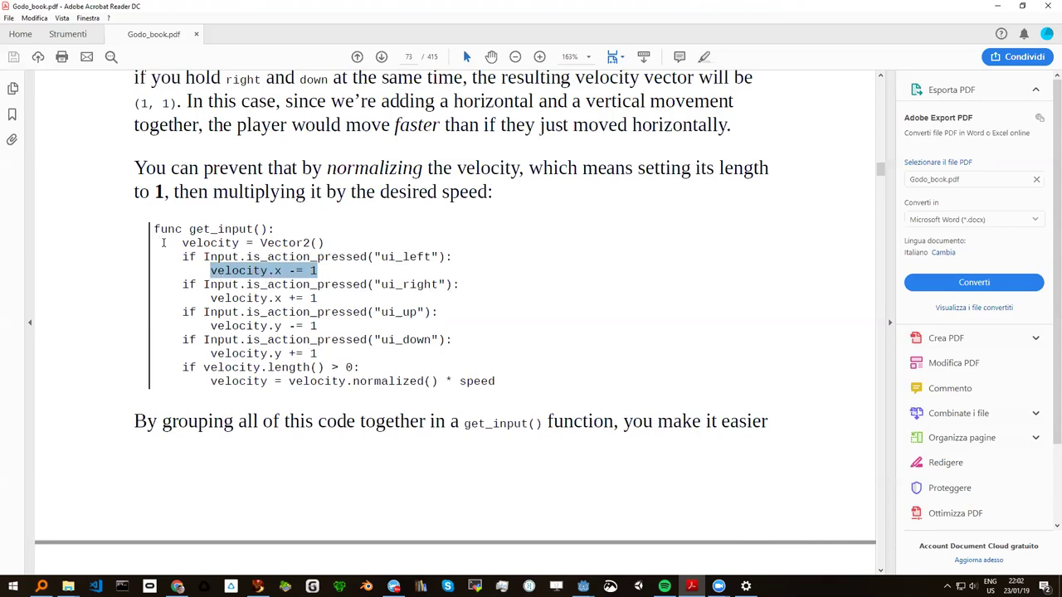
{"action": "left_click_drag", "start_coordinate": [154, 240], "coordinate": [170, 242]}
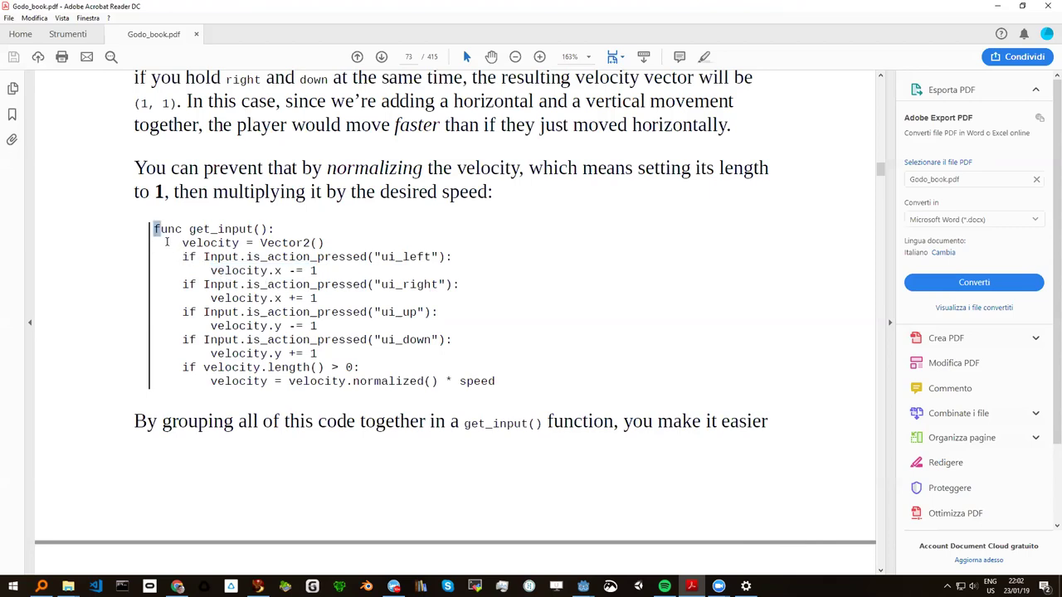
{"action": "left_click", "coordinate": [171, 248]}
Highlight the func keyword at the code start, then the whole body of get_input().
{"action": "scroll", "coordinate": [158, 282], "scroll_direction": "down", "scroll_amount": 5}
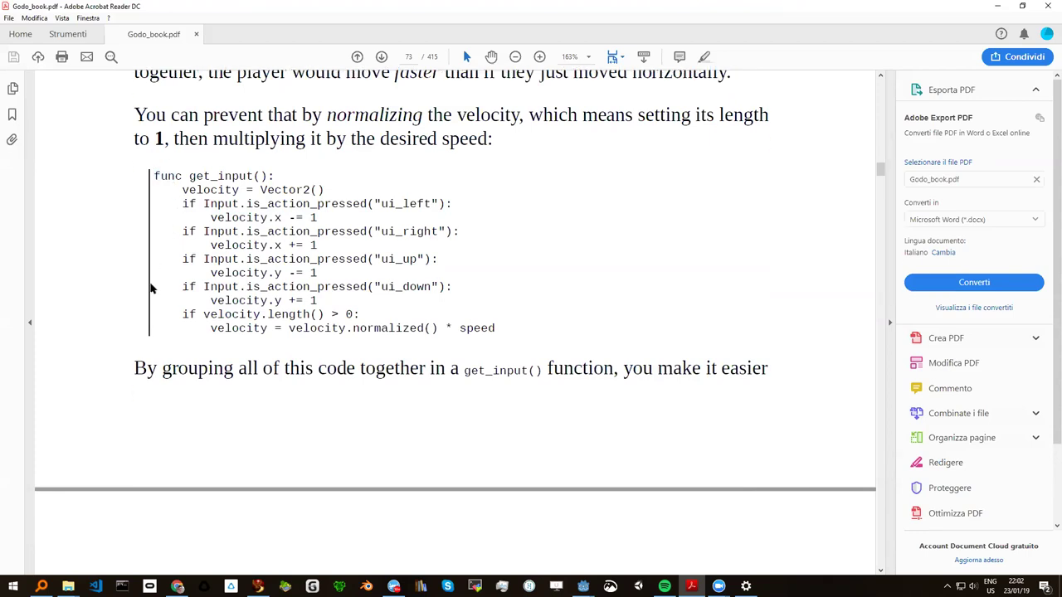
{"action": "scroll", "coordinate": [125, 274], "scroll_direction": "down", "scroll_amount": 3}
{"action": "scroll", "coordinate": [114, 274], "scroll_direction": "up", "scroll_amount": 2}
{"action": "scroll", "coordinate": [115, 273], "scroll_direction": "up", "scroll_amount": 2}
{"action": "scroll", "coordinate": [114, 274], "scroll_direction": "up", "scroll_amount": 2}
{"action": "scroll", "coordinate": [114, 274], "scroll_direction": "up", "scroll_amount": 3}
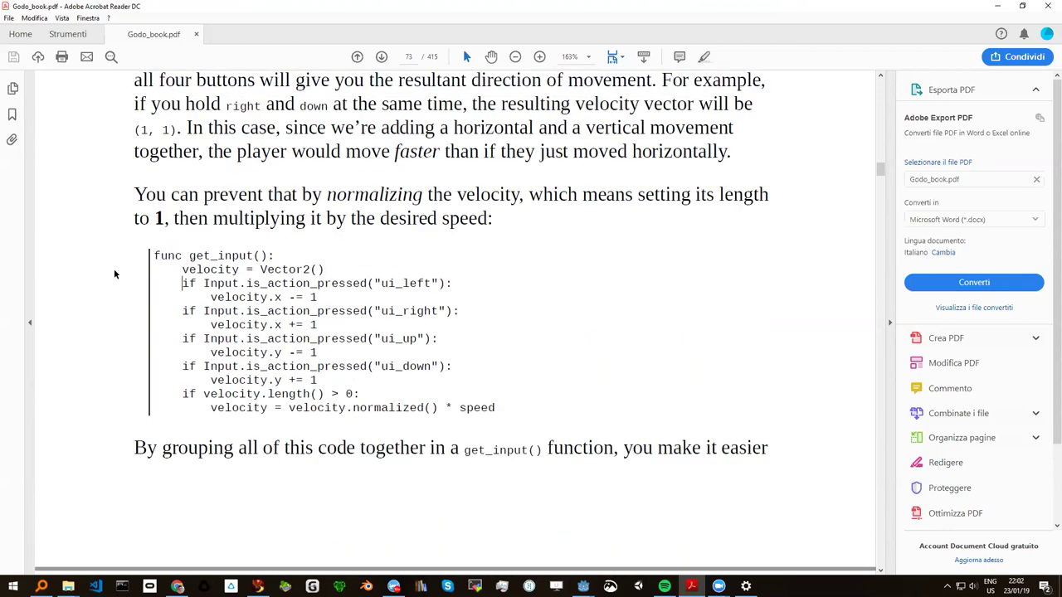
{"action": "scroll", "coordinate": [112, 274], "scroll_direction": "down", "scroll_amount": 2}
{"action": "left_click_drag", "start_coordinate": [153, 150], "coordinate": [182, 149]}
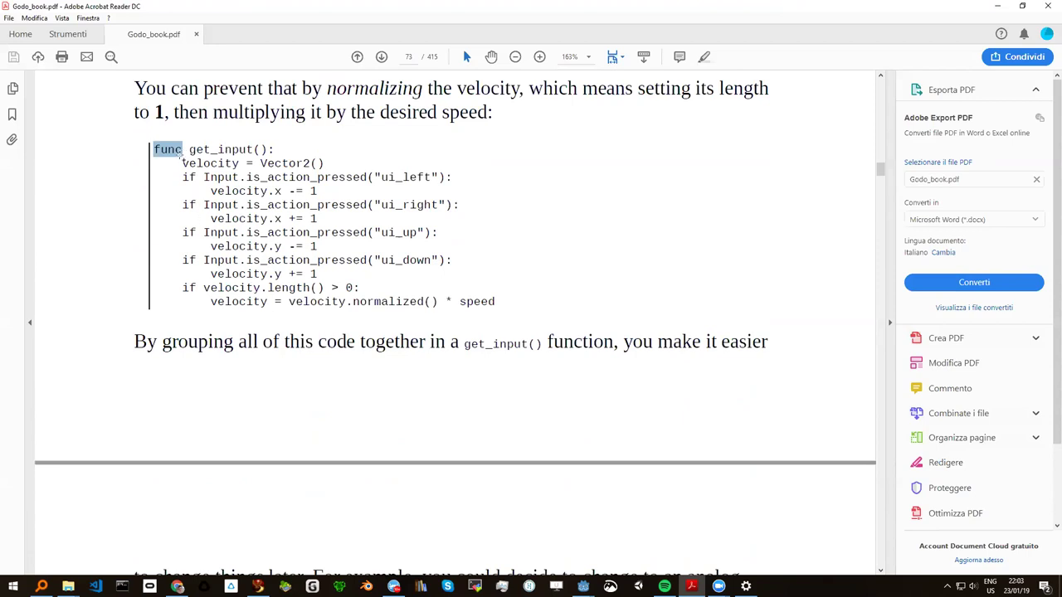
{"action": "scroll", "coordinate": [241, 177], "scroll_direction": "down", "scroll_amount": 1}
{"action": "scroll", "coordinate": [232, 216], "scroll_direction": "up", "scroll_amount": 2}
{"action": "scroll", "coordinate": [224, 252], "scroll_direction": "up", "scroll_amount": 2}
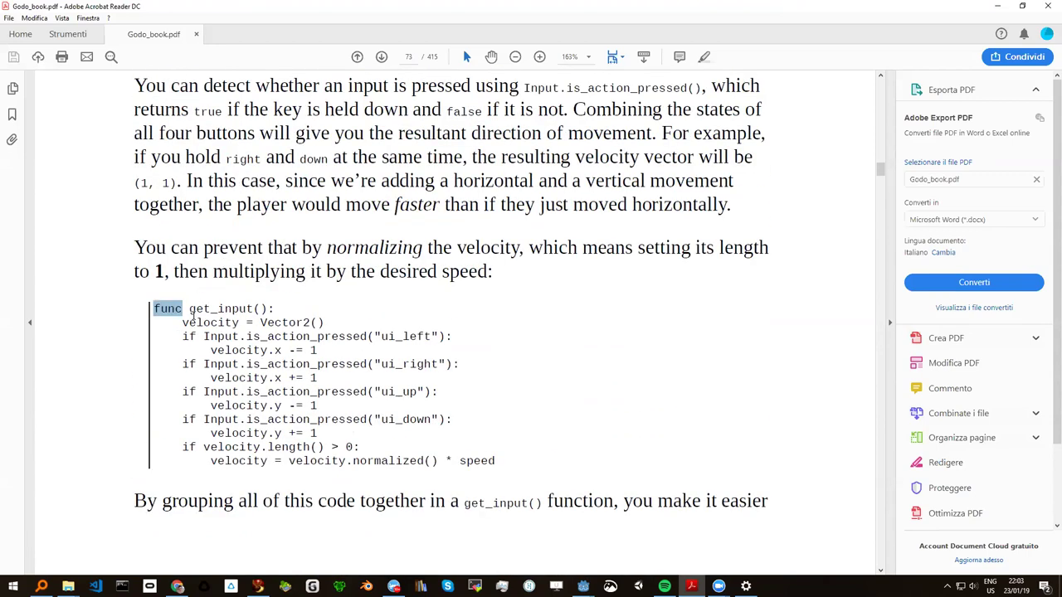
{"action": "scroll", "coordinate": [199, 311], "scroll_direction": "up", "scroll_amount": 3}
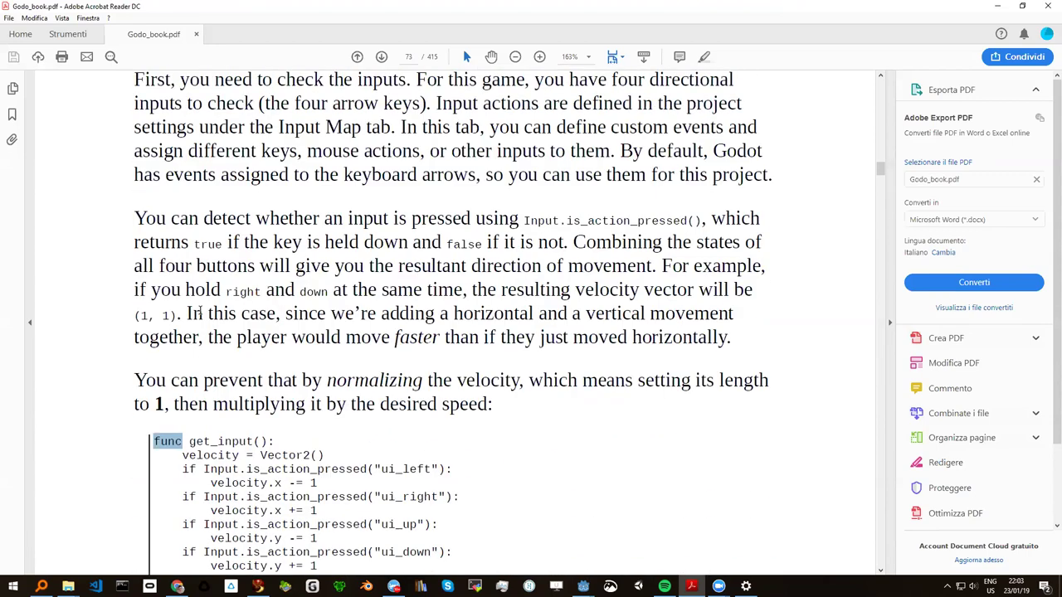
{"action": "scroll", "coordinate": [201, 311], "scroll_direction": "down", "scroll_amount": 1}
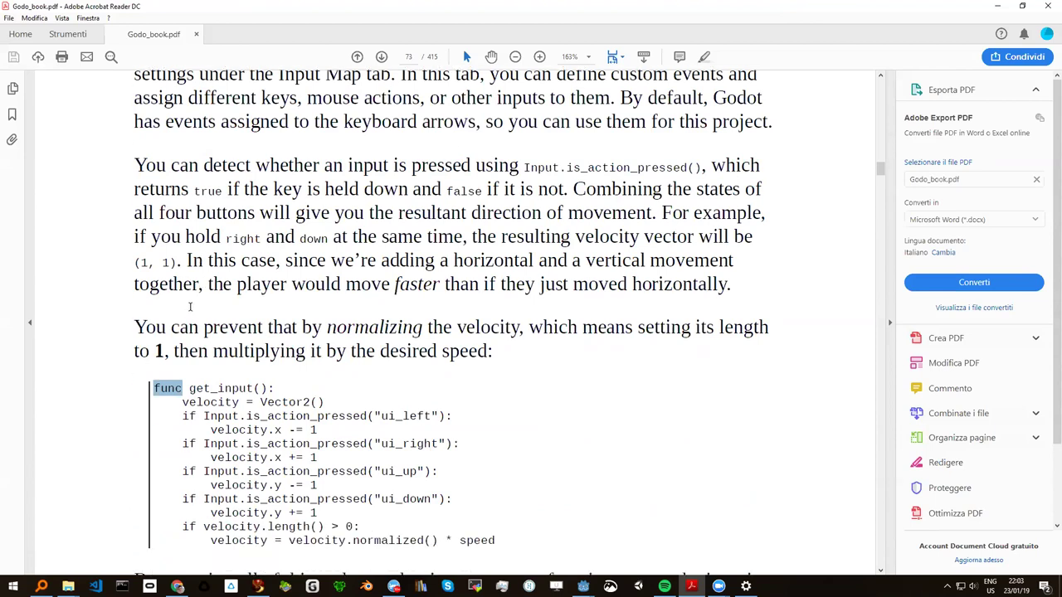
{"action": "scroll", "coordinate": [191, 307], "scroll_direction": "down", "scroll_amount": 1}
{"action": "left_click", "coordinate": [184, 350]}
{"action": "left_click_drag", "start_coordinate": [183, 349], "coordinate": [477, 488]}
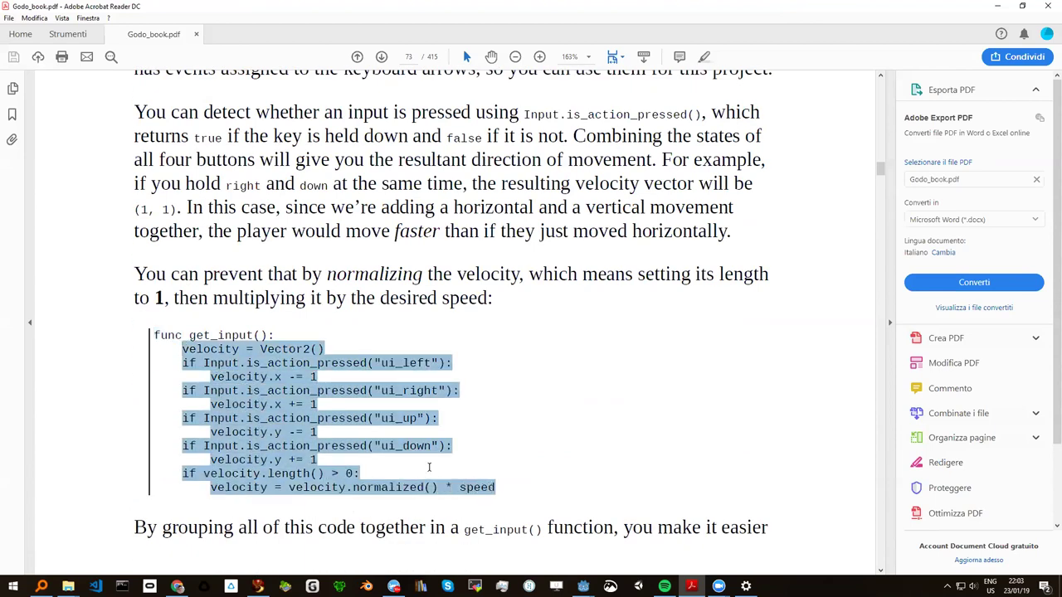
Scroll down to page 74's _process(delta) code that clamps position to screensize.
{"action": "scroll", "coordinate": [348, 396], "scroll_direction": "down", "scroll_amount": 1}
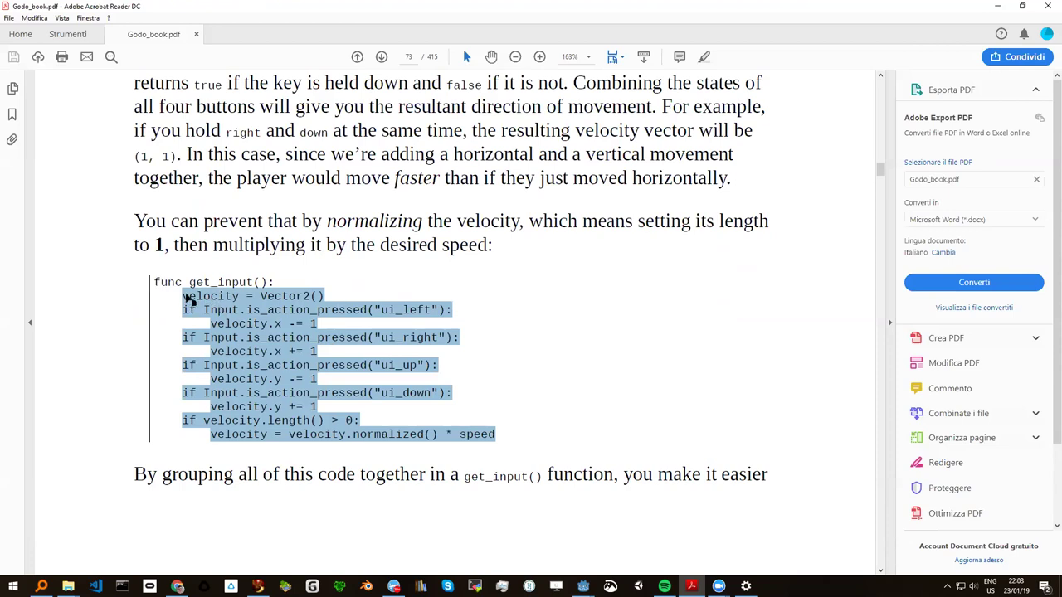
{"action": "scroll", "coordinate": [190, 298], "scroll_direction": "down", "scroll_amount": 1}
{"action": "scroll", "coordinate": [210, 313], "scroll_direction": "down", "scroll_amount": 2}
{"action": "scroll", "coordinate": [210, 313], "scroll_direction": "down", "scroll_amount": 3}
{"action": "scroll", "coordinate": [201, 303], "scroll_direction": "down", "scroll_amount": 3}
{"action": "scroll", "coordinate": [201, 304], "scroll_direction": "down", "scroll_amount": 2}
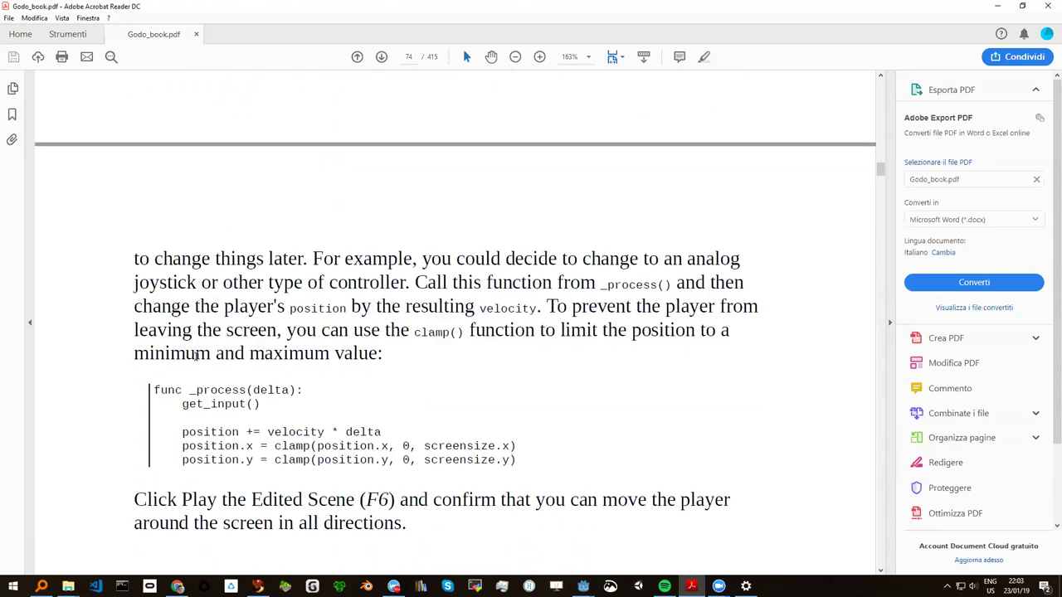
Highlight the func _process(delta): header and the get_input() call inside it.
{"action": "scroll", "coordinate": [189, 354], "scroll_direction": "down", "scroll_amount": 1}
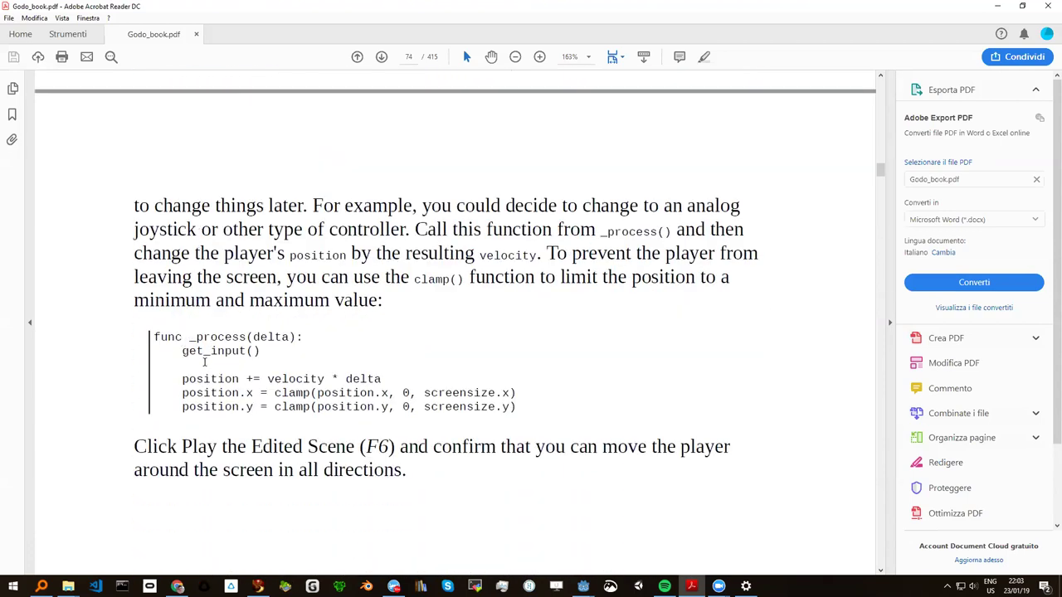
{"action": "scroll", "coordinate": [204, 361], "scroll_direction": "up", "scroll_amount": 1}
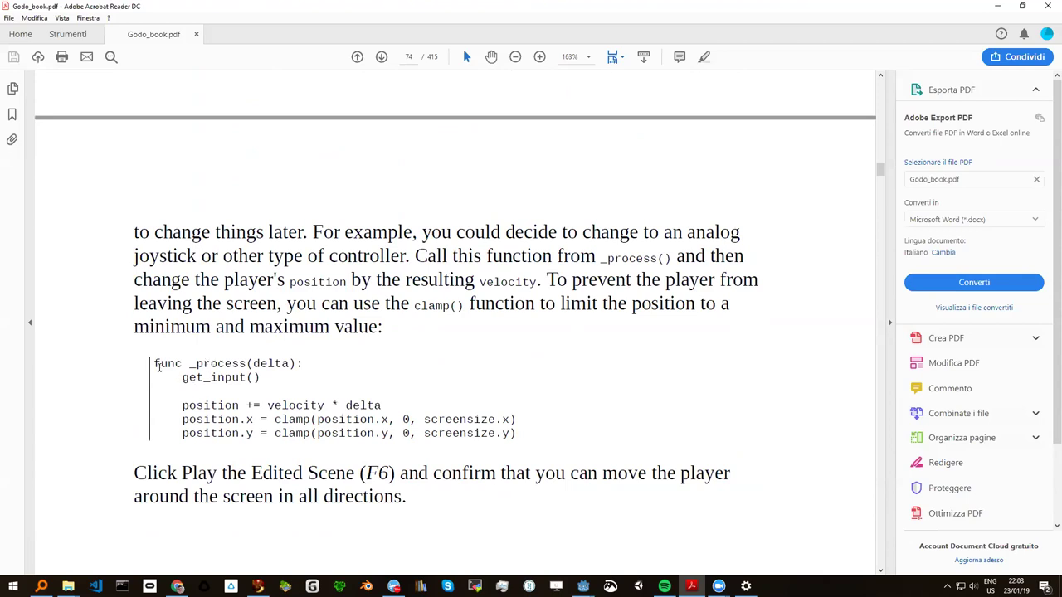
{"action": "left_click_drag", "start_coordinate": [155, 366], "coordinate": [299, 363]}
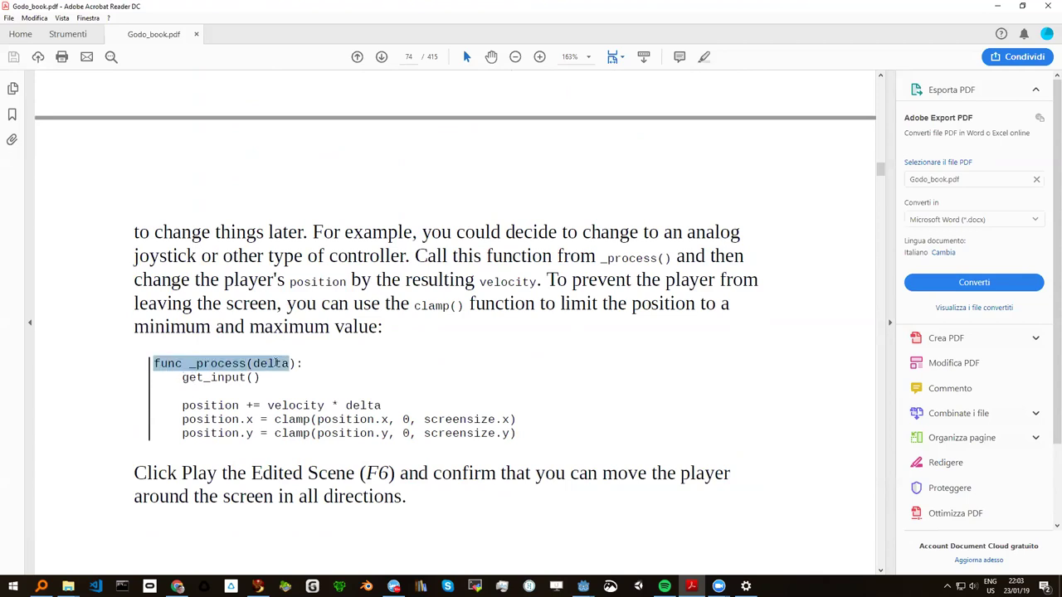
{"action": "left_click_drag", "start_coordinate": [298, 362], "coordinate": [304, 363]}
{"action": "mouse_move", "coordinate": [182, 378]}
{"action": "left_mouse_down"}
{"action": "mouse_move", "coordinate": [270, 376]}
{"action": "mouse_move", "coordinate": [258, 386]}
{"action": "left_mouse_up"}
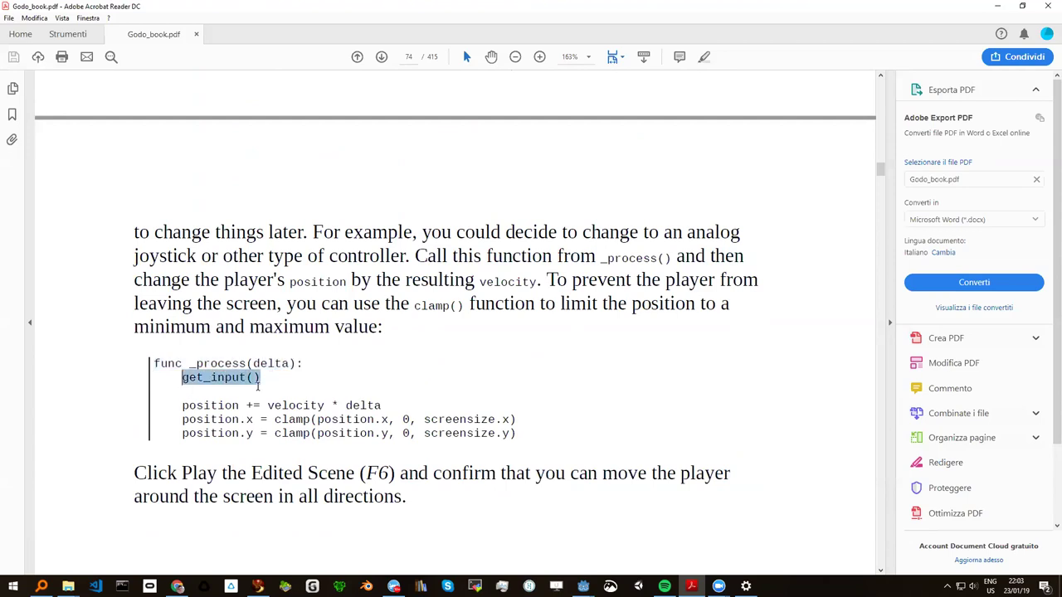
Scroll back through the code, then reselect the _process(delta) line and get_input() call line.
{"action": "scroll", "coordinate": [225, 386], "scroll_direction": "up", "scroll_amount": 5}
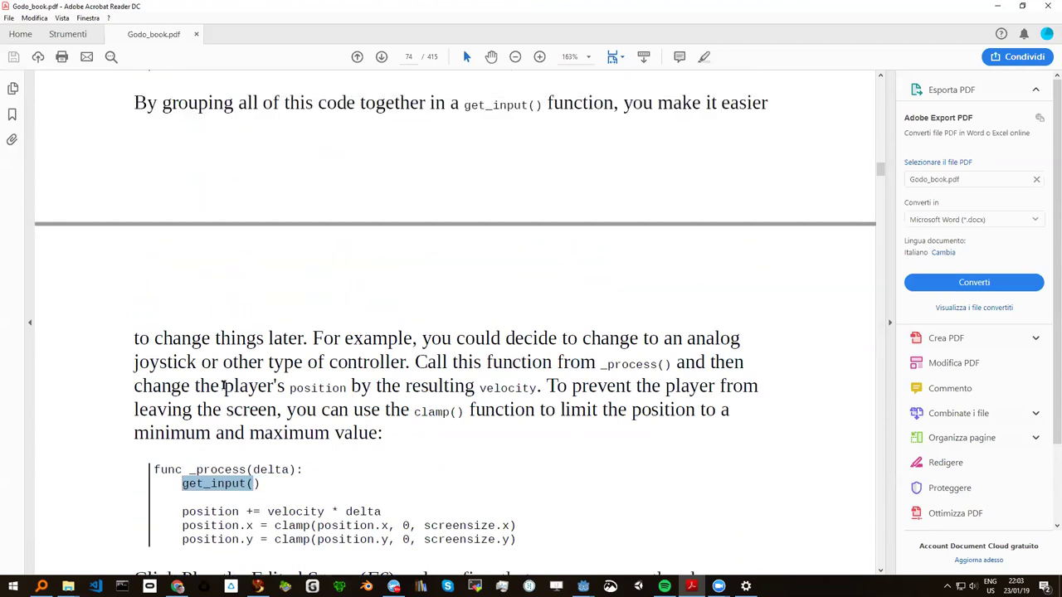
{"action": "scroll", "coordinate": [225, 390], "scroll_direction": "up", "scroll_amount": 3}
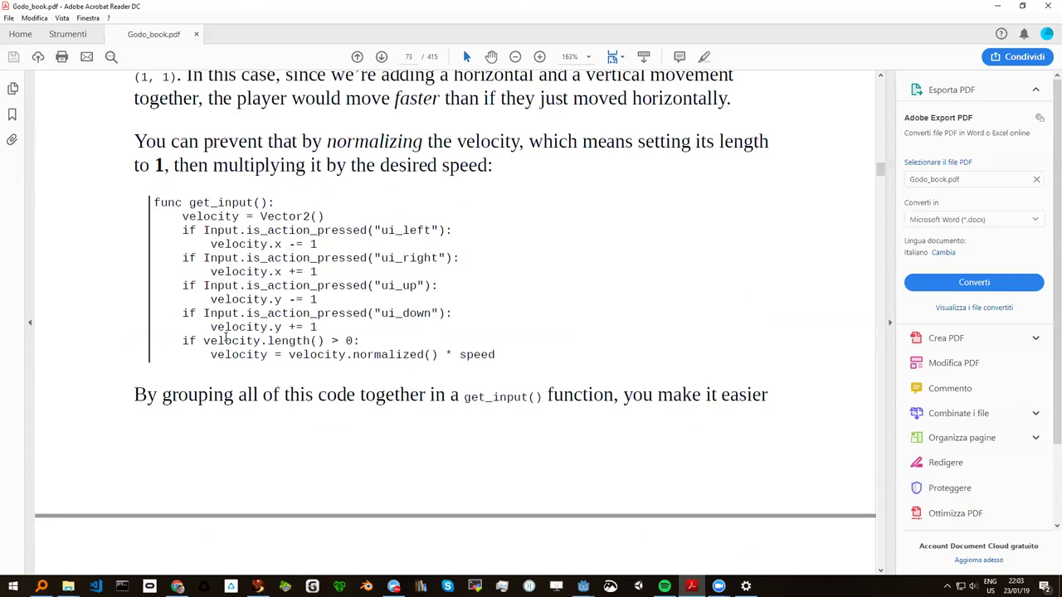
{"action": "scroll", "coordinate": [224, 332], "scroll_direction": "down", "scroll_amount": 3}
{"action": "scroll", "coordinate": [199, 326], "scroll_direction": "down", "scroll_amount": 3}
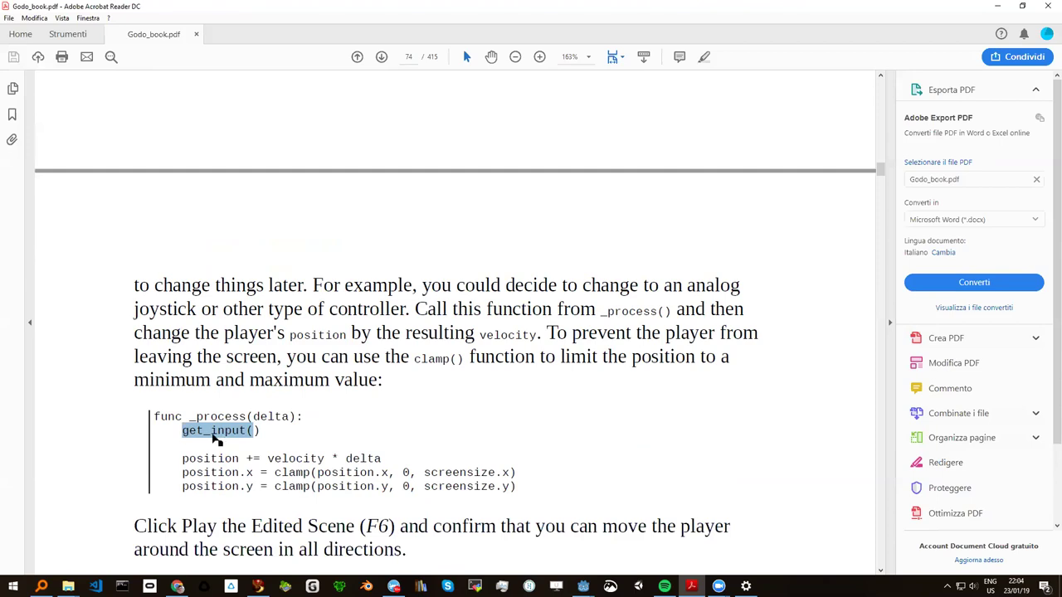
{"action": "scroll", "coordinate": [206, 404], "scroll_direction": "up", "scroll_amount": 4}
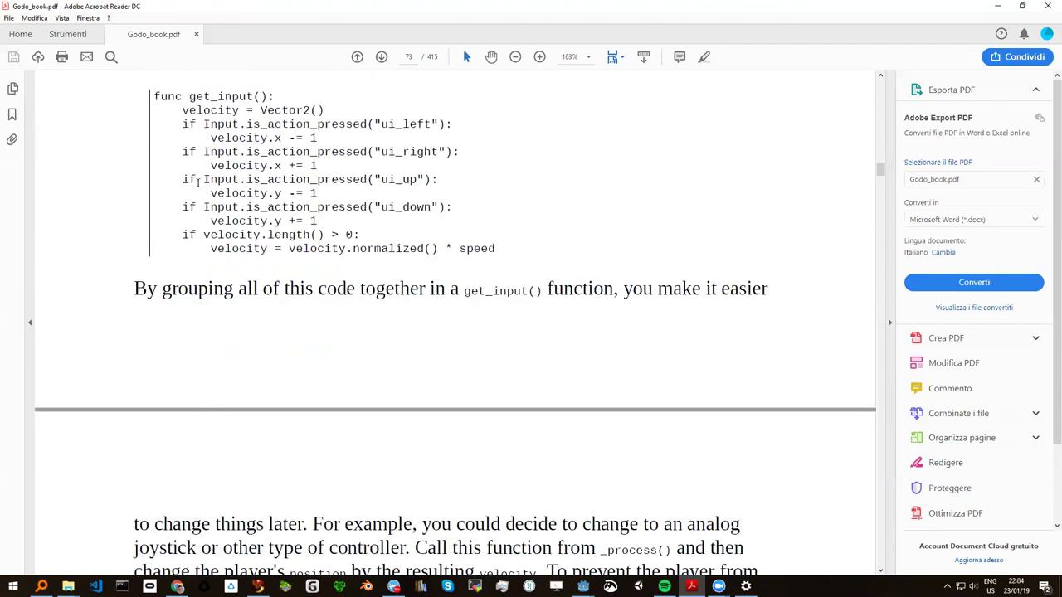
{"action": "scroll", "coordinate": [190, 462], "scroll_direction": "down", "scroll_amount": 4}
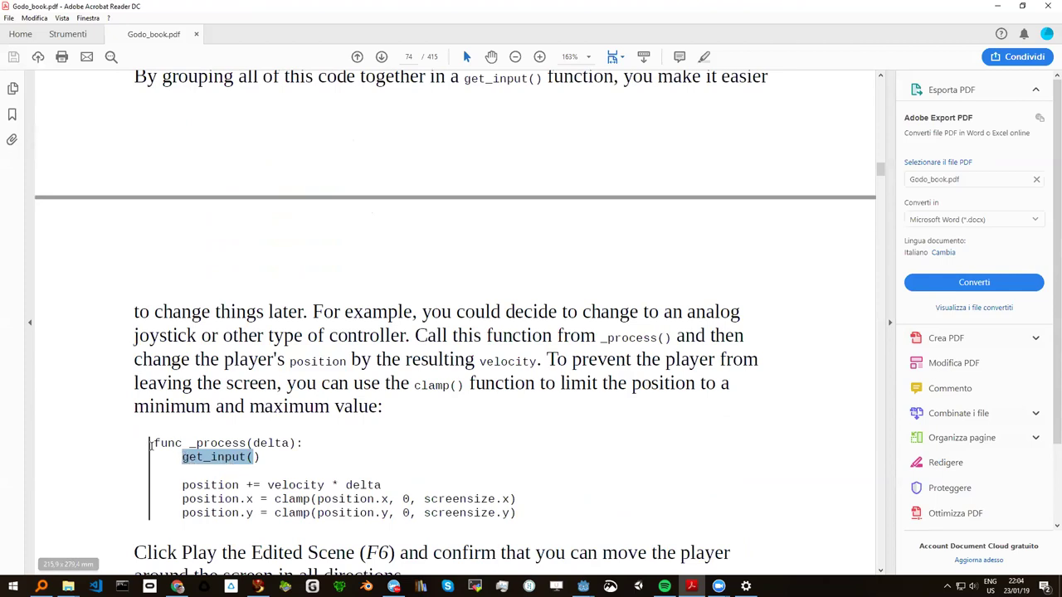
{"action": "left_click_drag", "start_coordinate": [153, 446], "coordinate": [300, 444]}
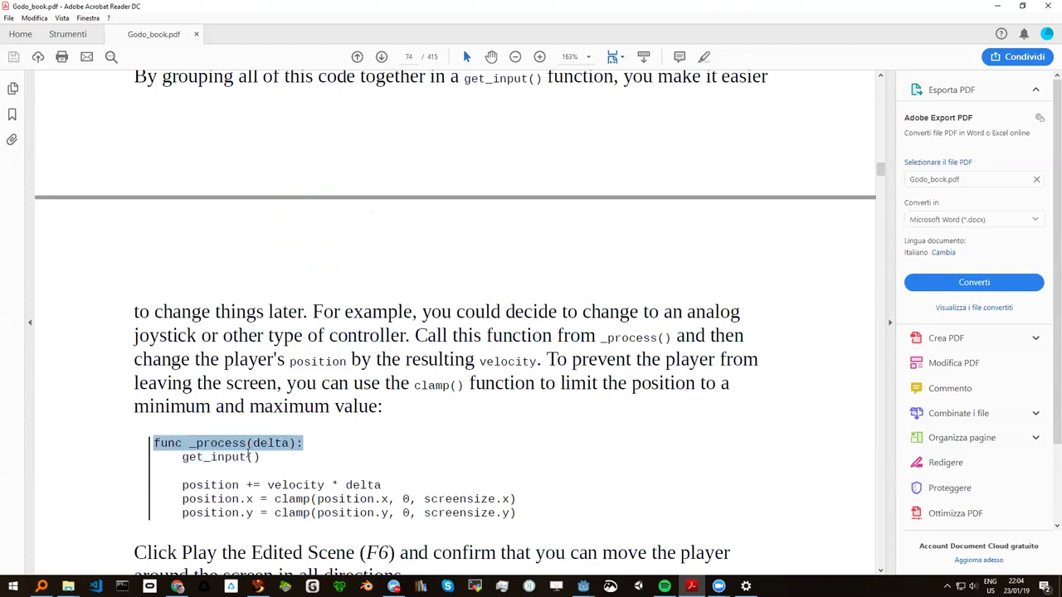
{"action": "left_click_drag", "start_coordinate": [182, 457], "coordinate": [262, 459]}
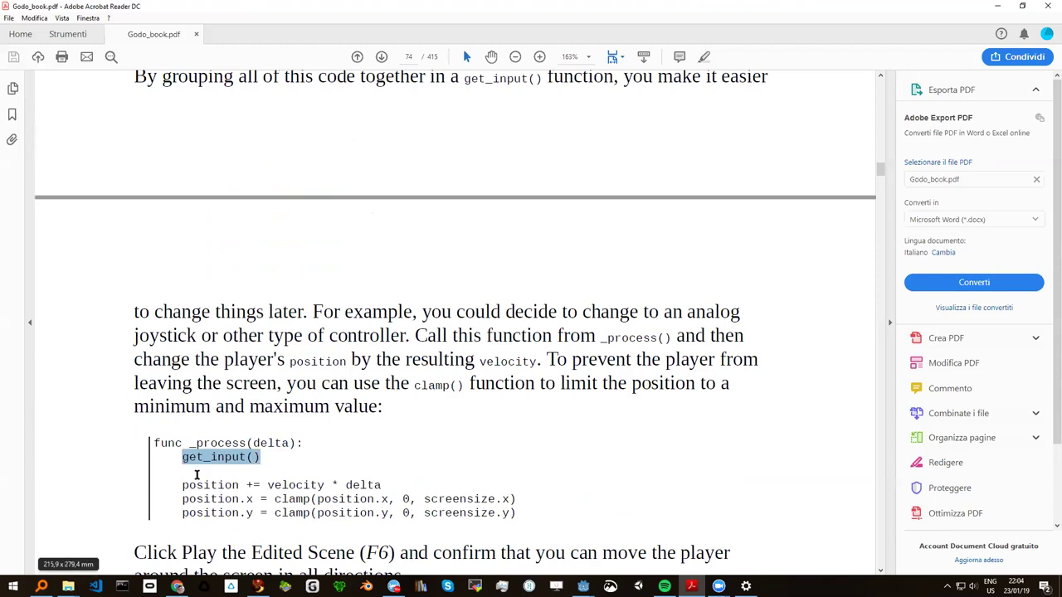
Scroll down to the 'About delta' heading on page 75.
{"action": "scroll", "coordinate": [191, 482], "scroll_direction": "down", "scroll_amount": 5}
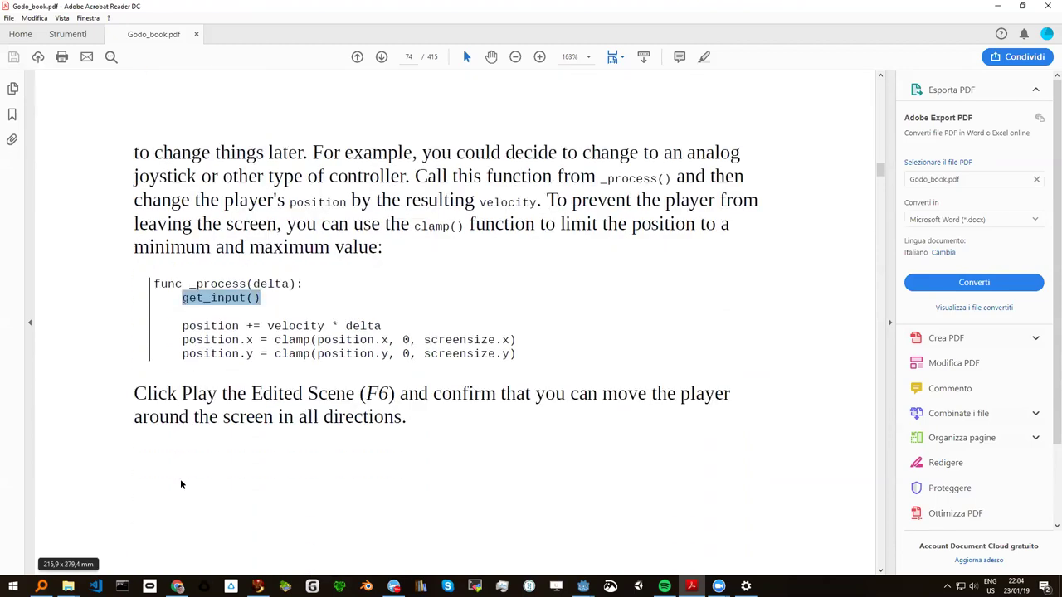
{"action": "scroll", "coordinate": [173, 482], "scroll_direction": "down", "scroll_amount": 2}
{"action": "scroll", "coordinate": [171, 476], "scroll_direction": "down", "scroll_amount": 2}
{"action": "scroll", "coordinate": [171, 476], "scroll_direction": "down", "scroll_amount": 2}
{"action": "scroll", "coordinate": [171, 473], "scroll_direction": "down", "scroll_amount": 2}
{"action": "scroll", "coordinate": [170, 473], "scroll_direction": "down", "scroll_amount": 2}
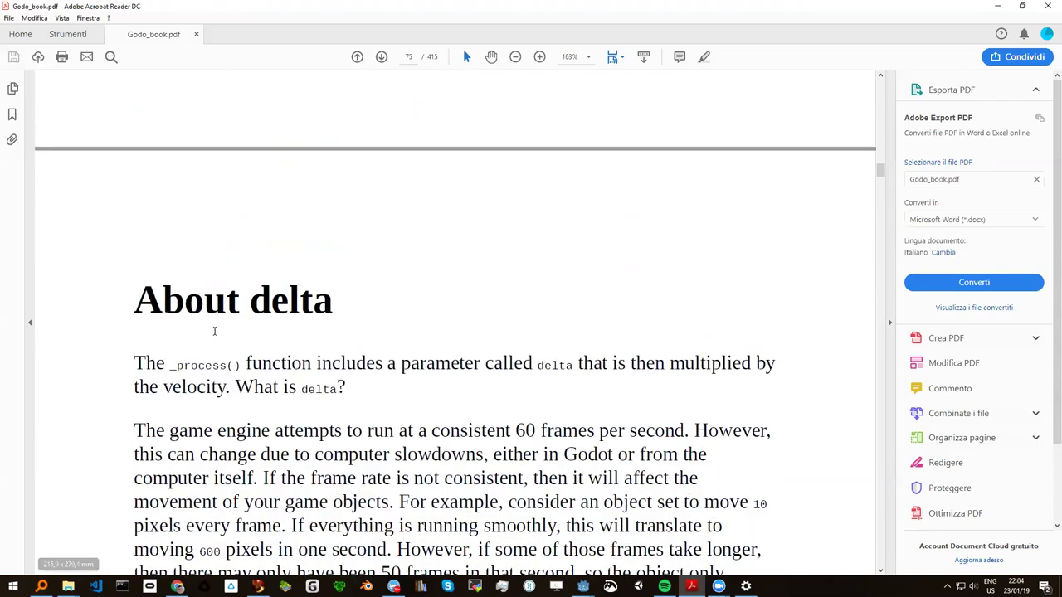
Return to page 74's Click Play paragraph, select 'directions', then switch to the desktop.
{"action": "scroll", "coordinate": [199, 340], "scroll_direction": "down", "scroll_amount": 2}
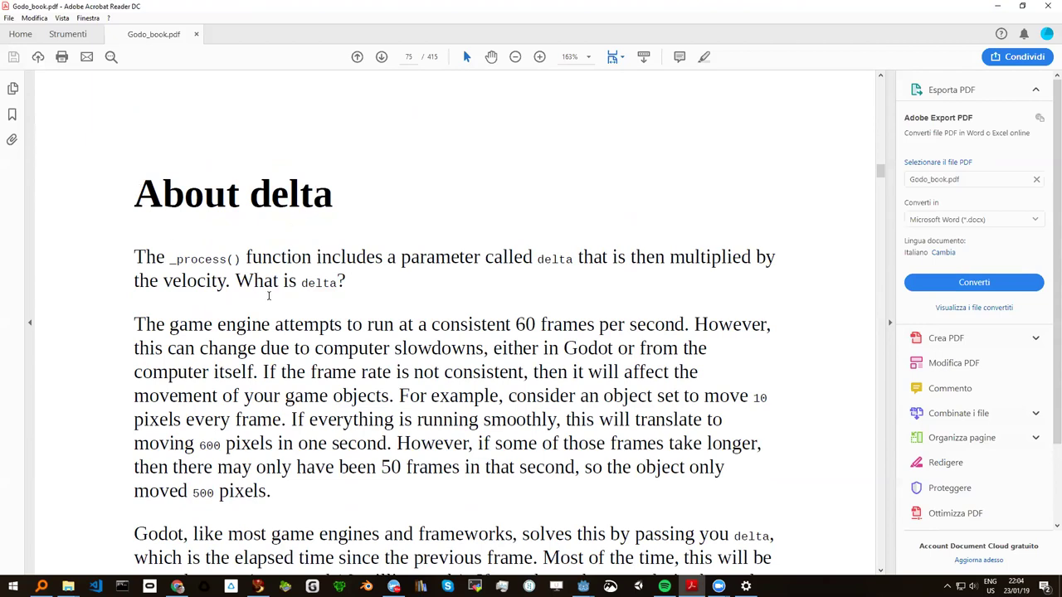
{"action": "scroll", "coordinate": [267, 303], "scroll_direction": "up", "scroll_amount": 3}
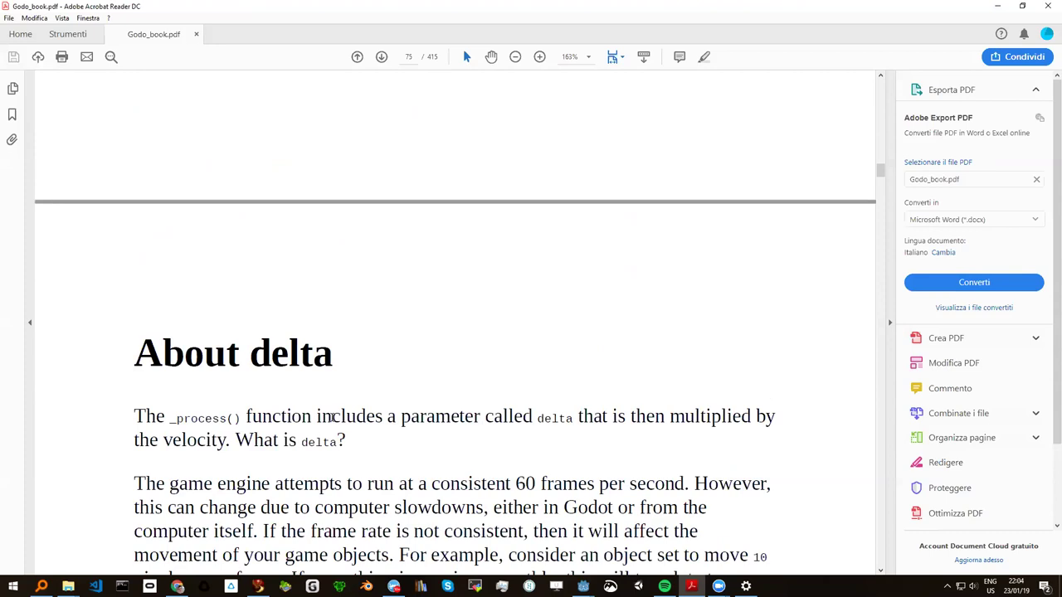
{"action": "scroll", "coordinate": [332, 422], "scroll_direction": "up", "scroll_amount": 2}
{"action": "scroll", "coordinate": [334, 434], "scroll_direction": "up", "scroll_amount": 5}
{"action": "scroll", "coordinate": [336, 444], "scroll_direction": "up", "scroll_amount": 3}
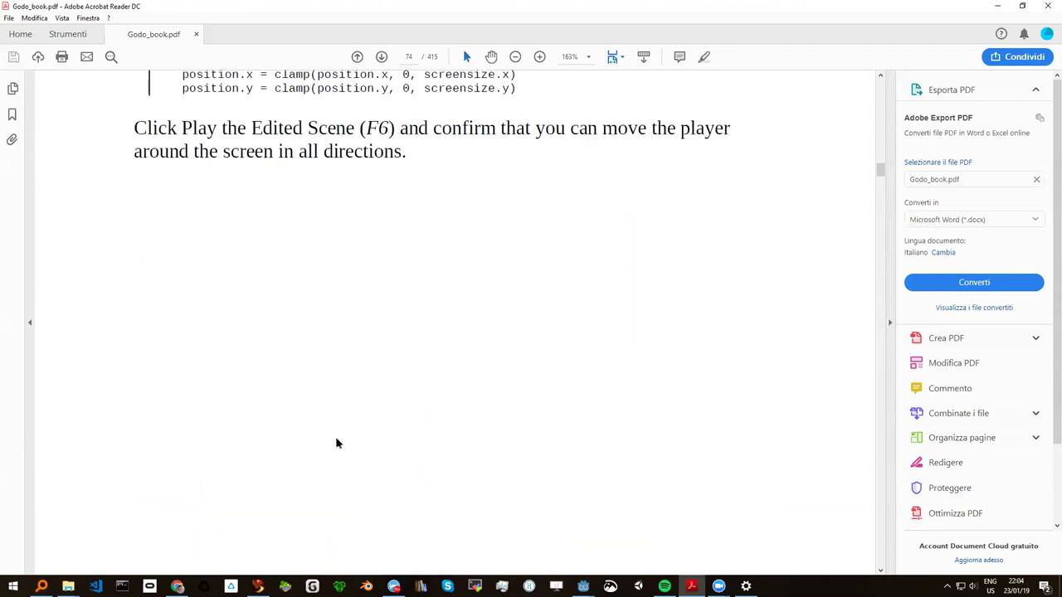
{"action": "scroll", "coordinate": [336, 443], "scroll_direction": "up", "scroll_amount": 2}
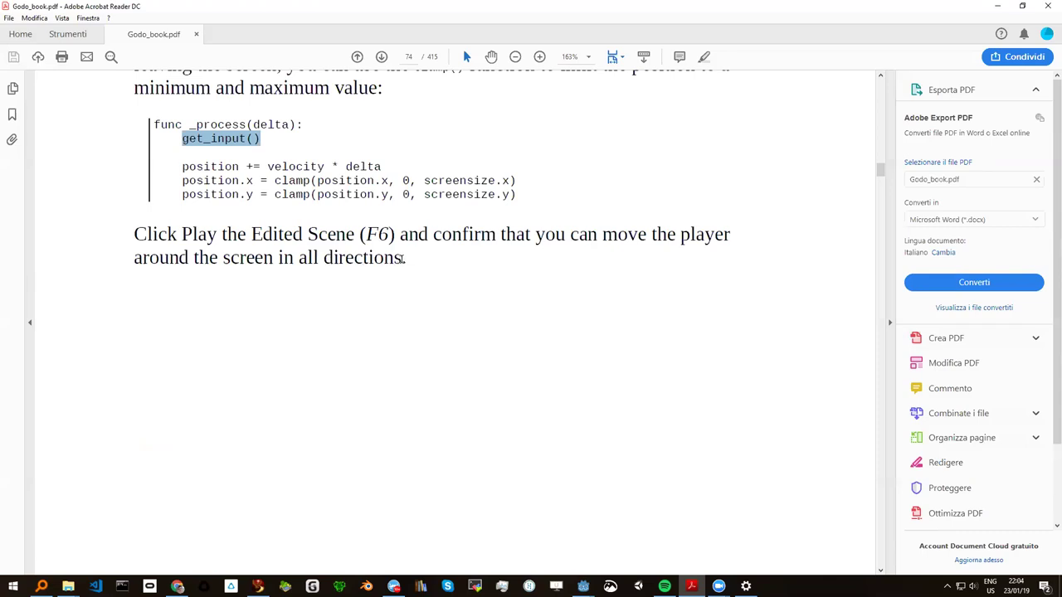
{"action": "left_click_drag", "start_coordinate": [403, 259], "coordinate": [323, 259]}
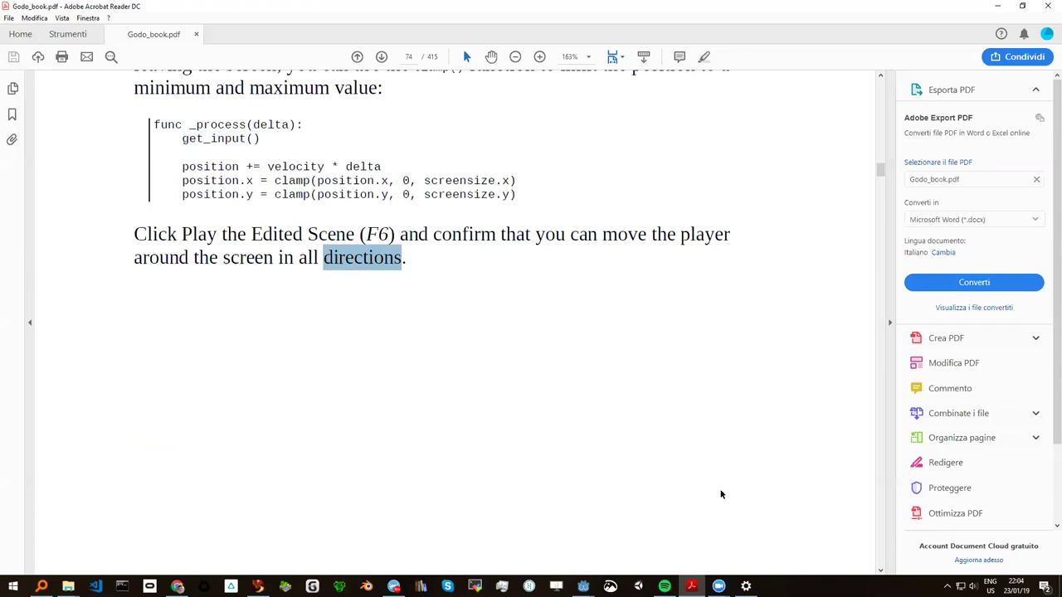
{"action": "key", "text": "alt+Tab"}
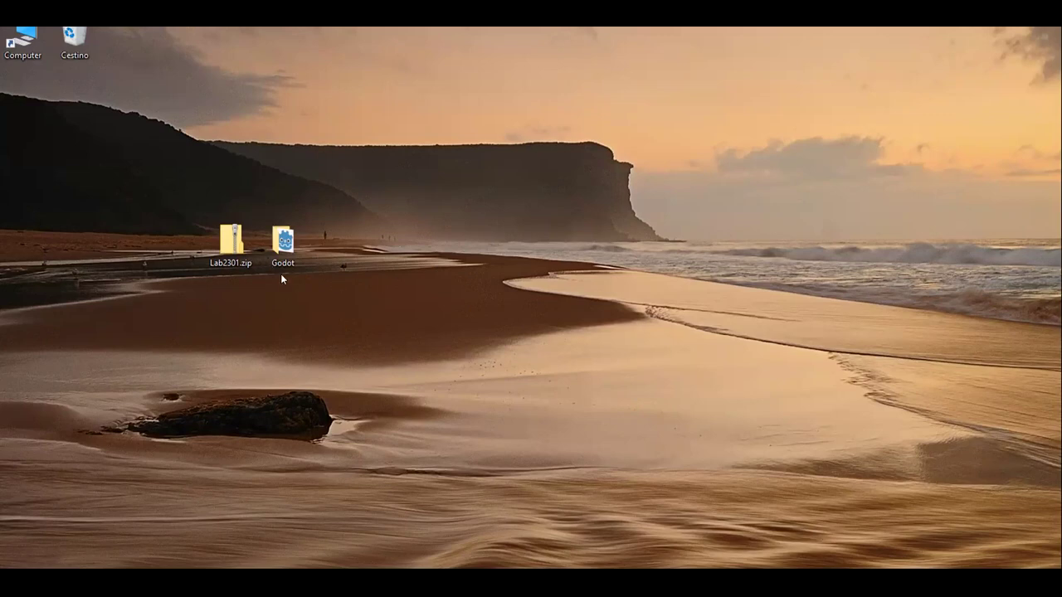
Open Lab2301.zip and the desktop Godot folder, then launch Godot_v3.1.exe.
{"action": "double_click", "coordinate": [232, 235]}
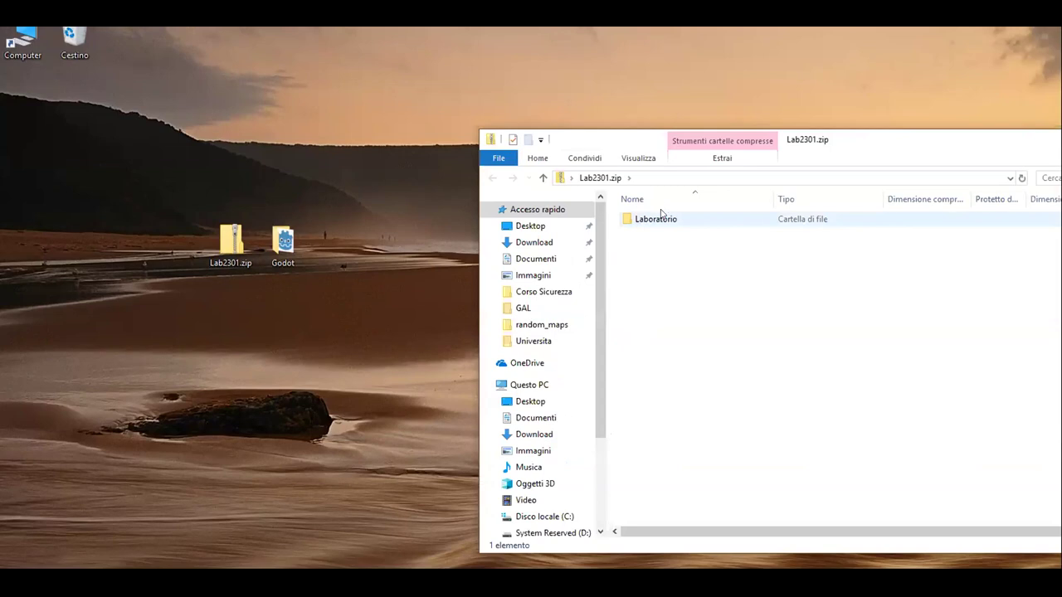
{"action": "double_click", "coordinate": [301, 241]}
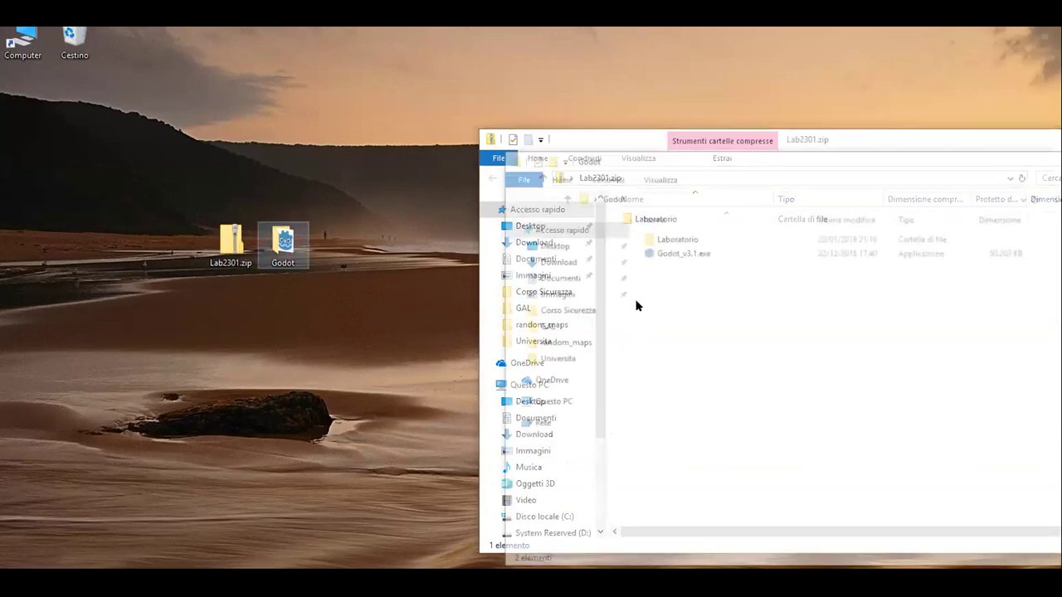
{"action": "double_click", "coordinate": [678, 252]}
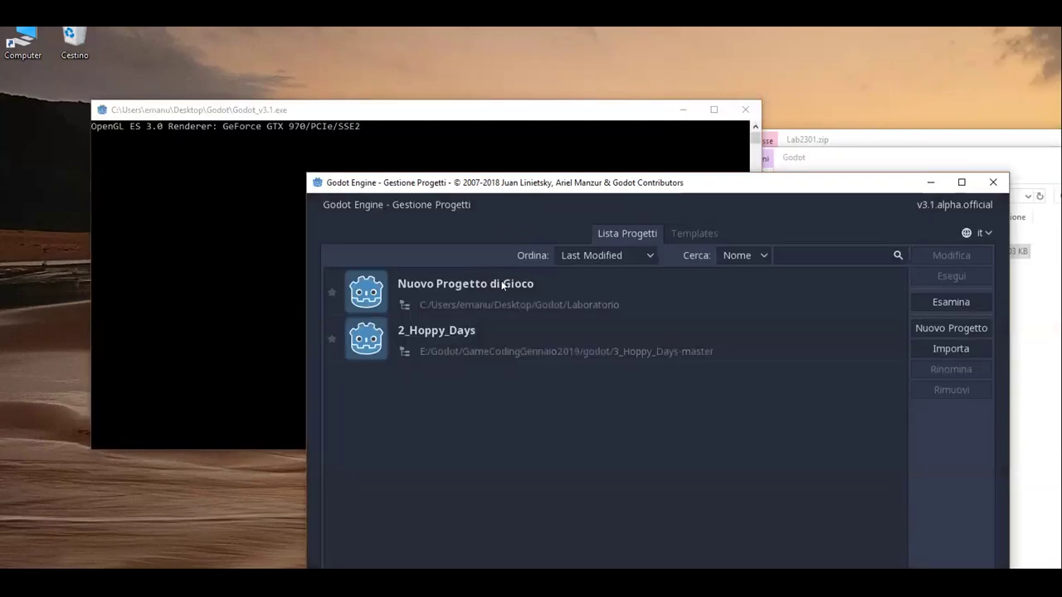
Open the Nuovo Progetto di Gioco project, select the Player node in Livello1, then request to quit the editor.
{"action": "double_click", "coordinate": [506, 281]}
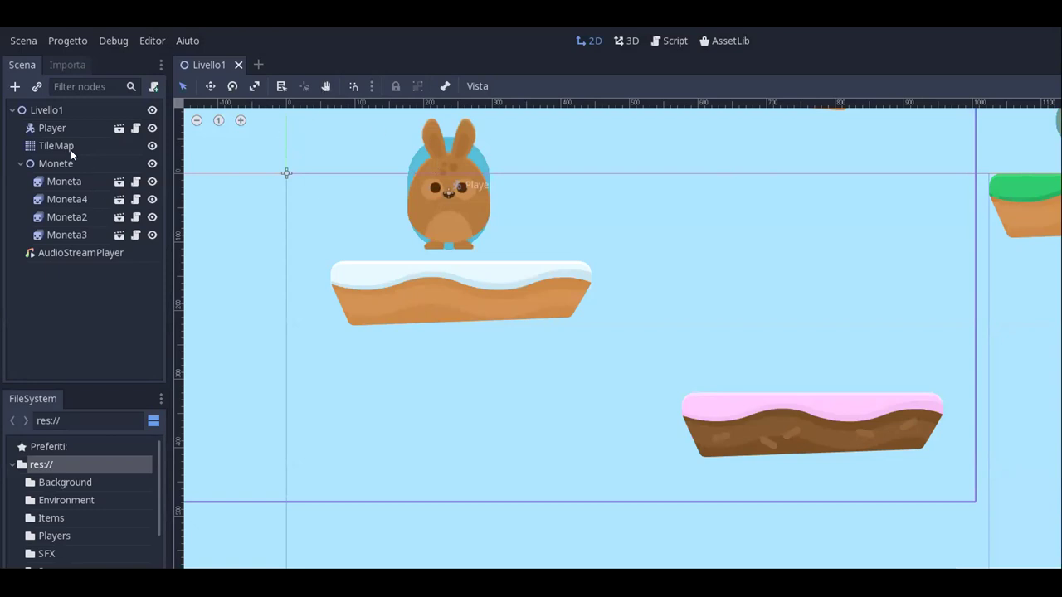
{"action": "left_click", "coordinate": [87, 130]}
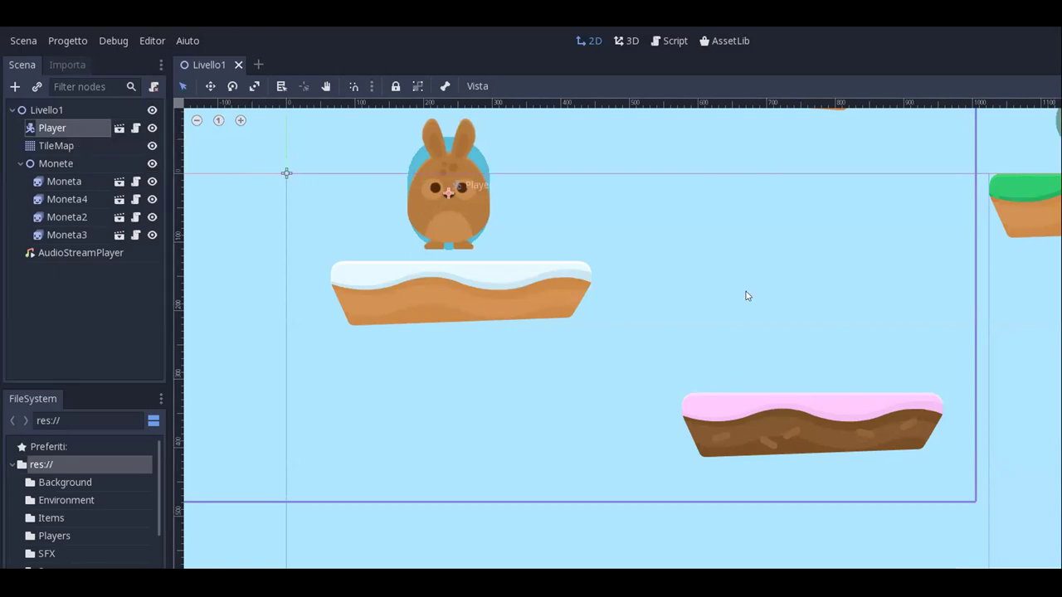
{"action": "scroll", "coordinate": [765, 296], "scroll_direction": "down", "scroll_amount": 1}
{"action": "scroll", "coordinate": [766, 294], "scroll_direction": "down", "scroll_amount": 1}
{"action": "scroll", "coordinate": [794, 265], "scroll_direction": "down", "scroll_amount": 1}
{"action": "scroll", "coordinate": [794, 266], "scroll_direction": "down", "scroll_amount": 1}
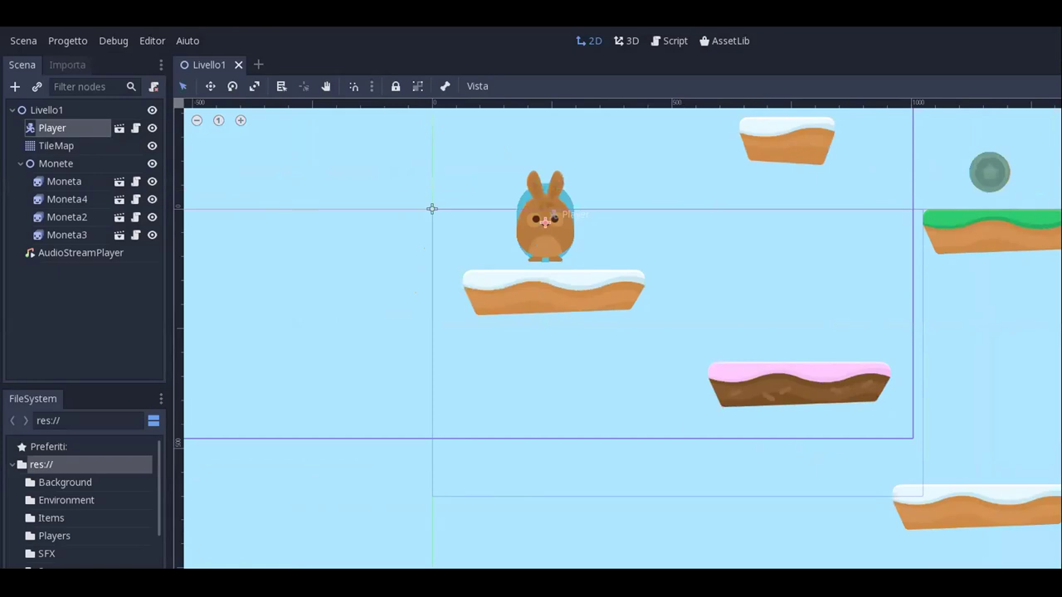
{"action": "key", "text": "ctrl+q"}
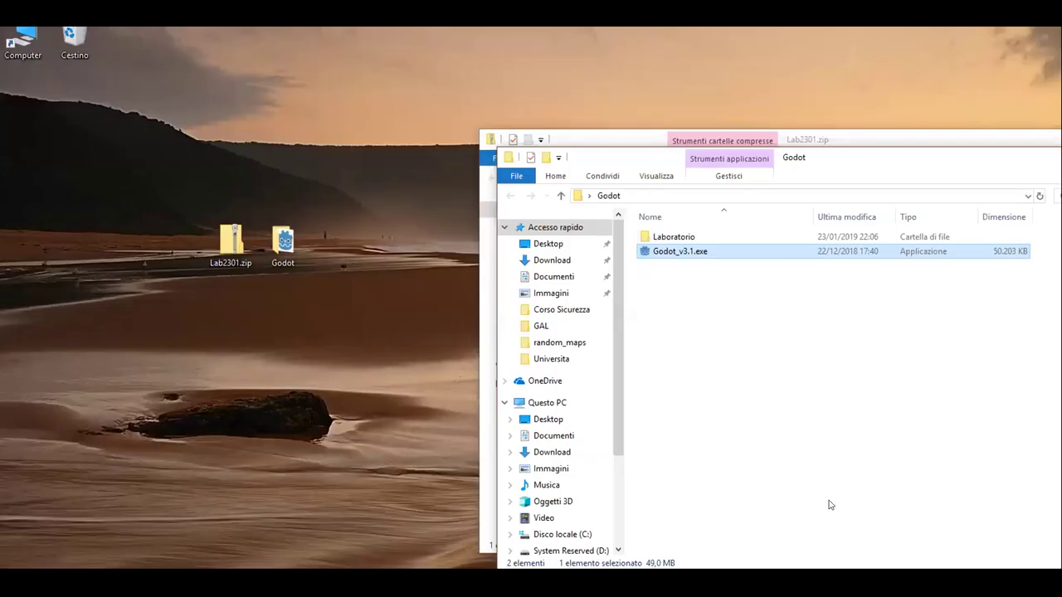
Create a folder named Nuova cartella in the Godot folder, then select Godot_v3.1.exe.
{"action": "right_click", "coordinate": [827, 503]}
{"action": "left_click", "coordinate": [882, 502]}
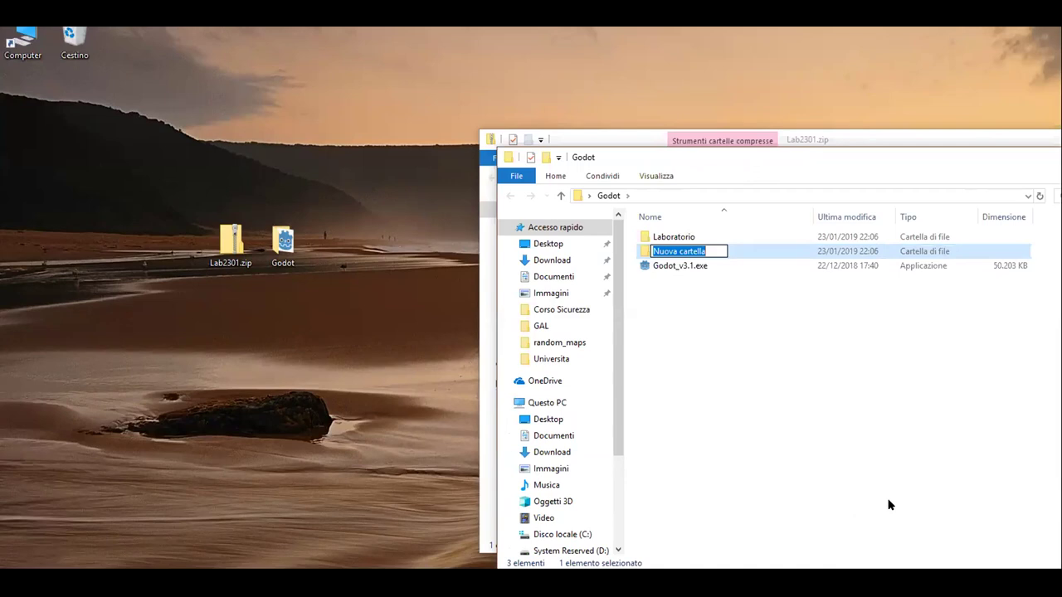
{"action": "key", "text": "Return"}
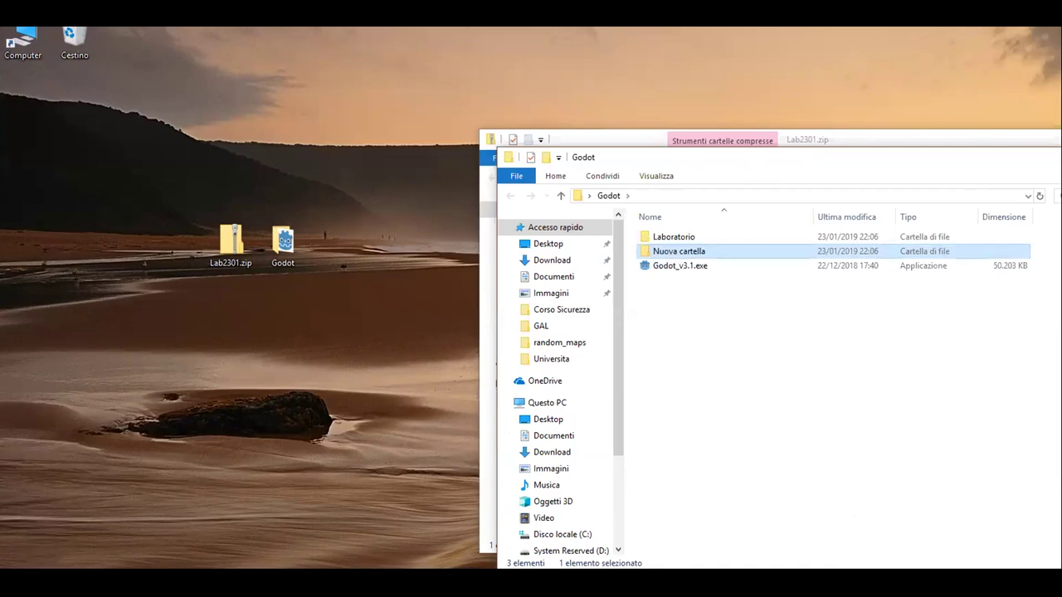
{"action": "left_click", "coordinate": [664, 266]}
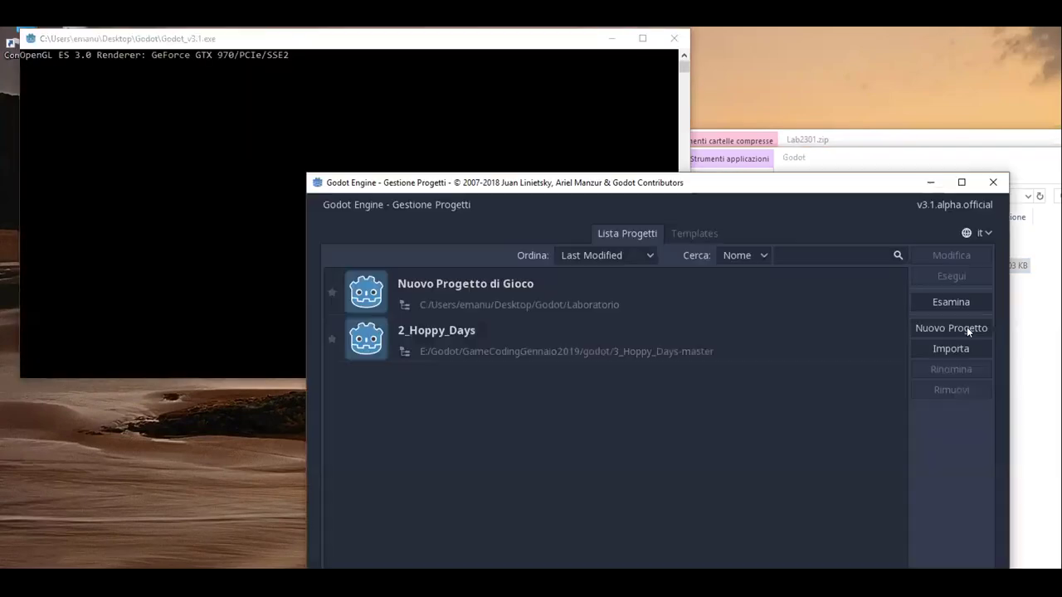
Open the new-project dialog twice, cancelling it both times.
{"action": "left_click", "coordinate": [967, 326]}
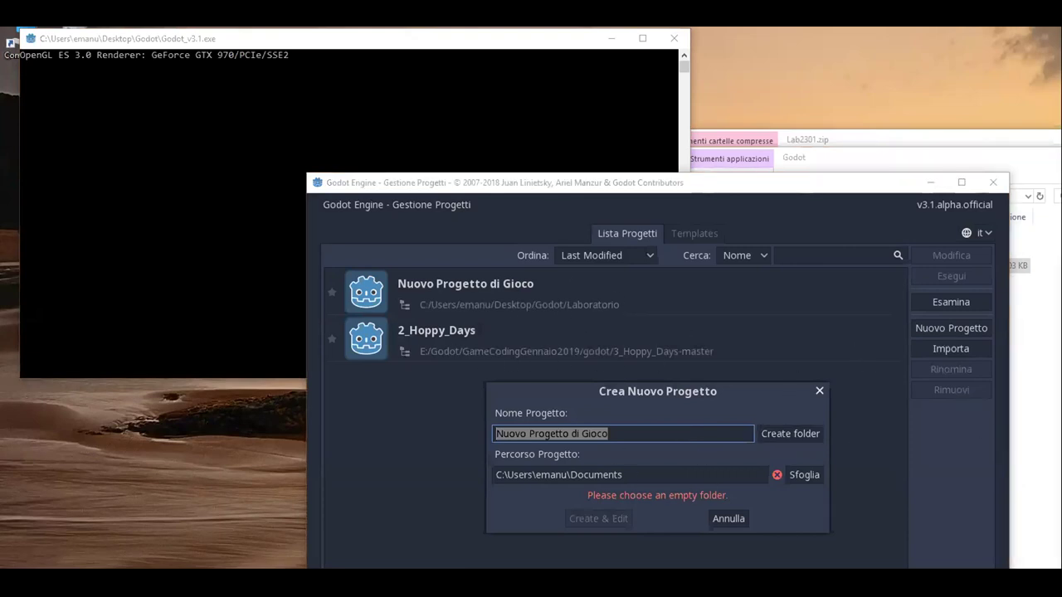
{"action": "left_click", "coordinate": [744, 523]}
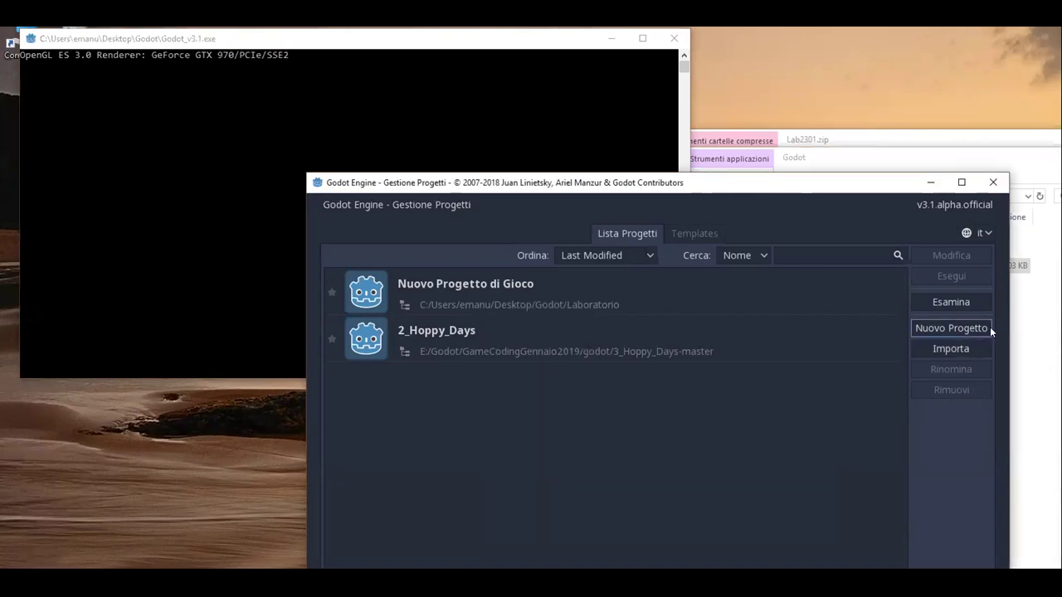
{"action": "left_click", "coordinate": [934, 328]}
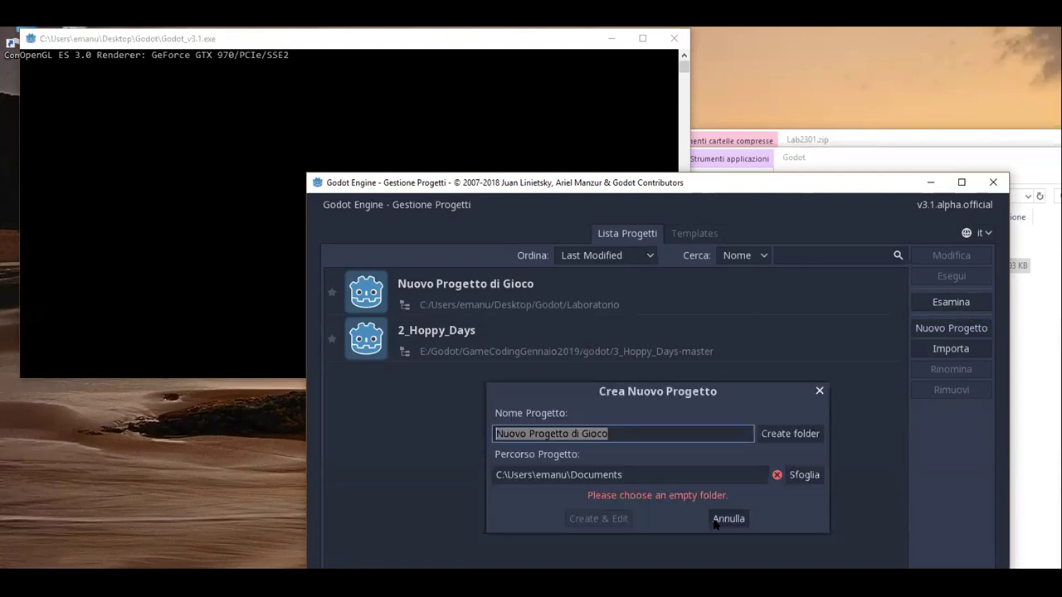
{"action": "left_click", "coordinate": [718, 521]}
Start importing an existing project and browse from the home folder.
{"action": "left_click", "coordinate": [950, 349]}
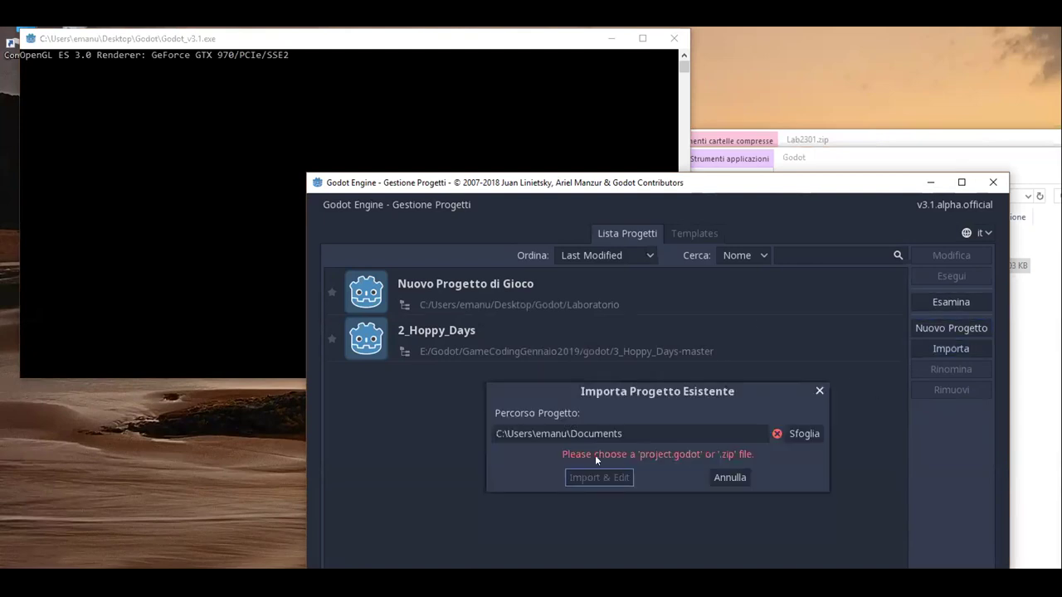
{"action": "left_click", "coordinate": [803, 434]}
{"action": "scroll", "coordinate": [506, 383], "scroll_direction": "down", "scroll_amount": 5}
{"action": "scroll", "coordinate": [500, 386], "scroll_direction": "down", "scroll_amount": 5}
{"action": "scroll", "coordinate": [482, 421], "scroll_direction": "down", "scroll_amount": 3}
{"action": "left_click", "coordinate": [409, 258]}
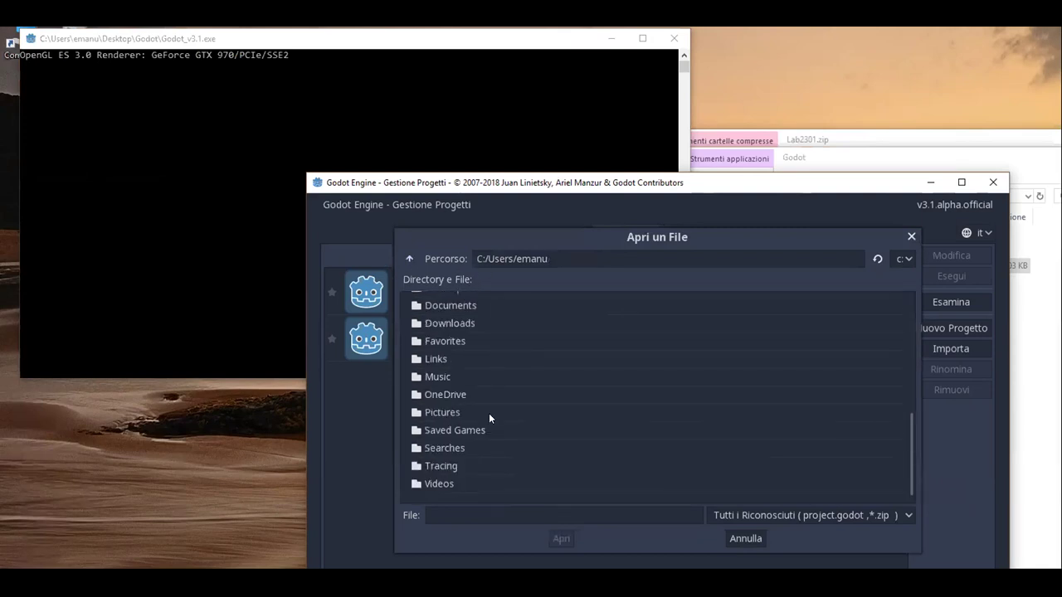
{"action": "scroll", "coordinate": [454, 394], "scroll_direction": "up", "scroll_amount": 4}
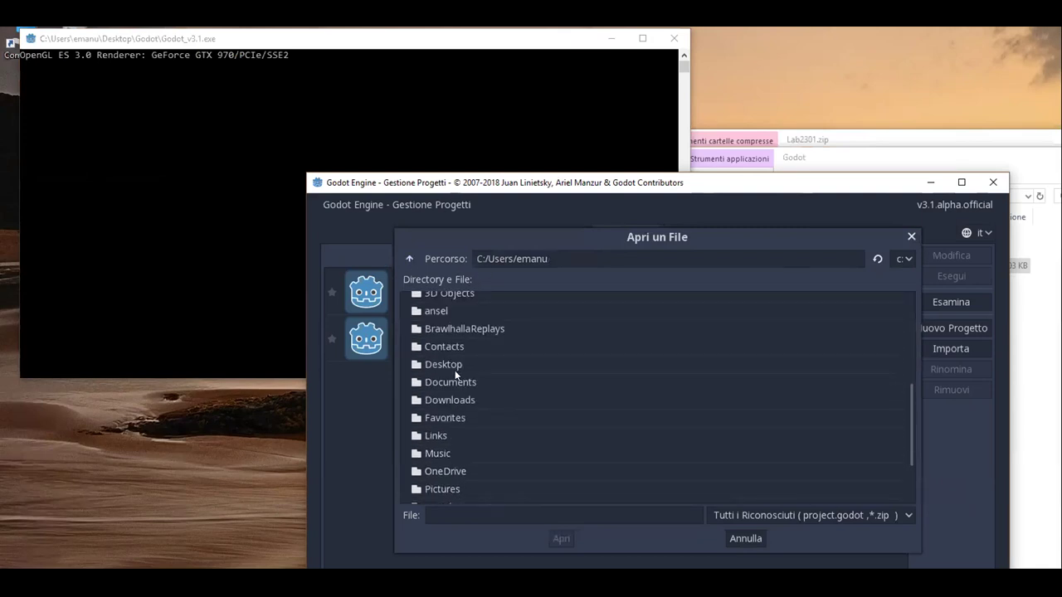
Select project.godot in Desktop/Godot/Laboratorio, then abandon the browser and the import.
{"action": "double_click", "coordinate": [456, 369]}
{"action": "double_click", "coordinate": [457, 354]}
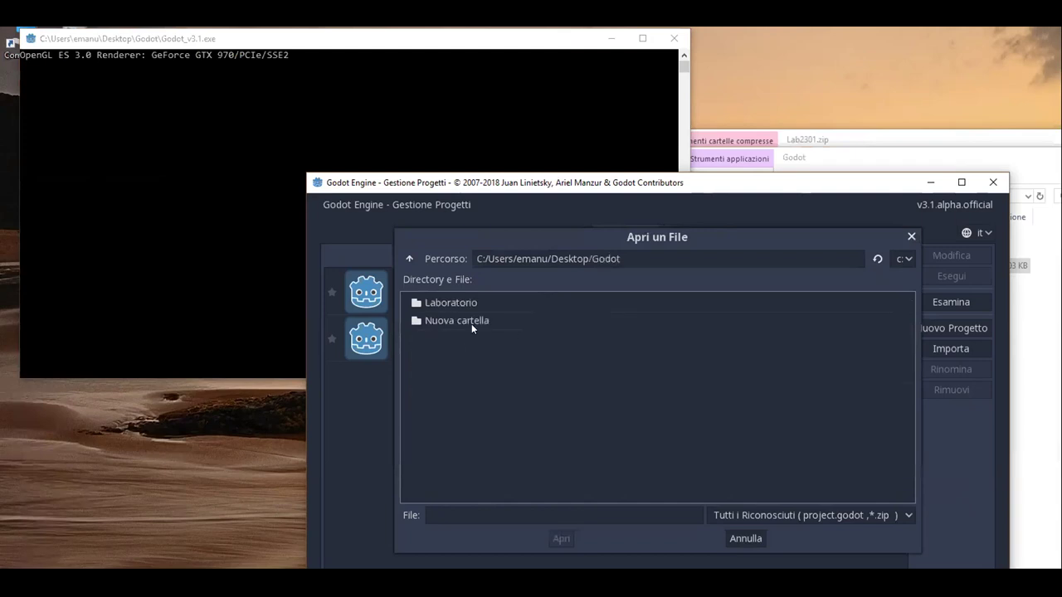
{"action": "double_click", "coordinate": [453, 304]}
{"action": "left_click", "coordinate": [440, 446]}
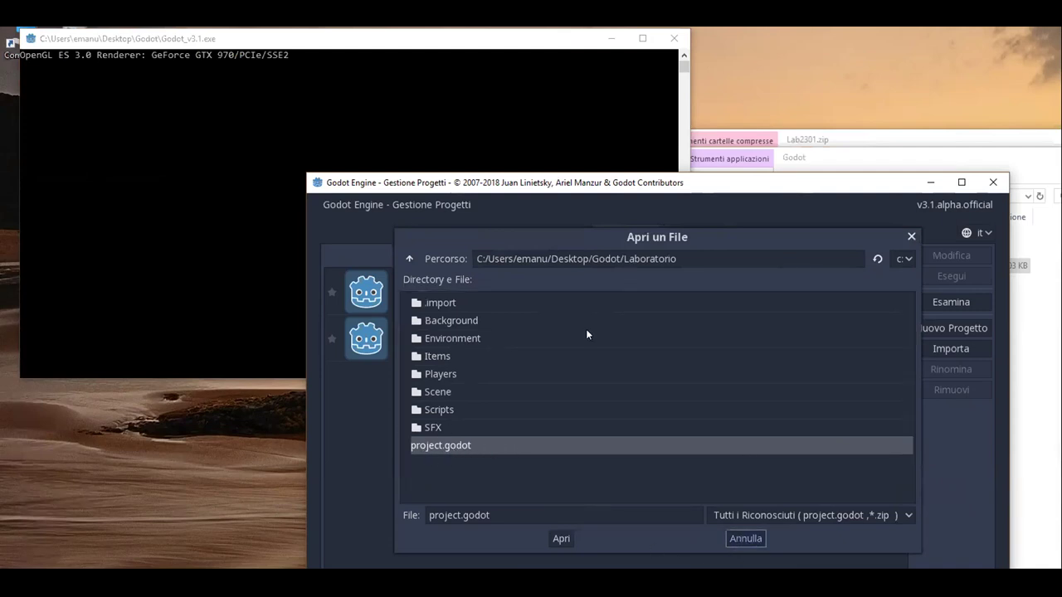
{"action": "key", "text": "Escape"}
{"action": "left_click", "coordinate": [718, 473]}
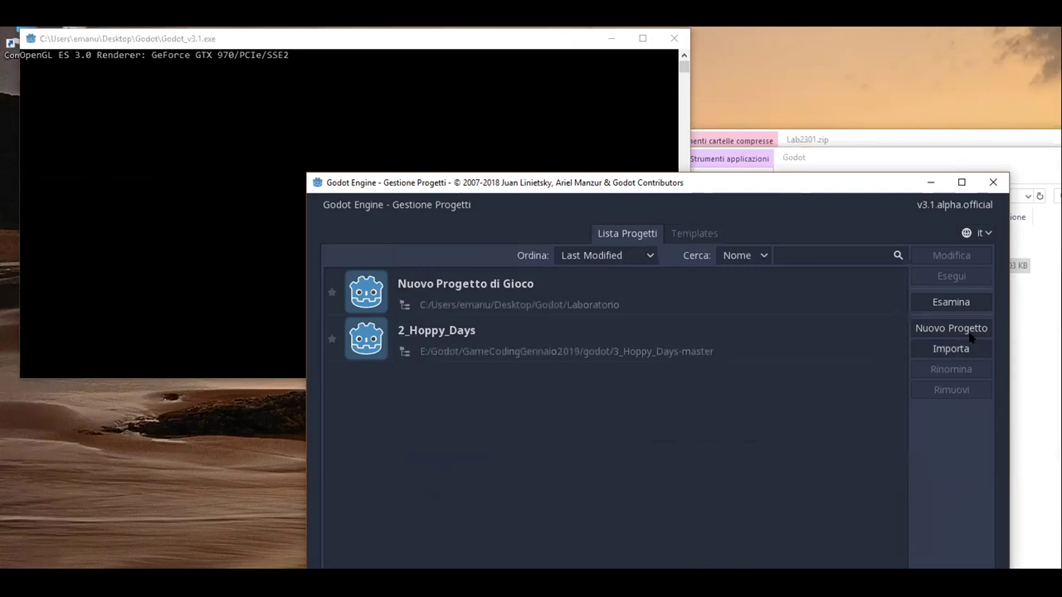
Create a new project in Desktop/Godot/Nuova cartella and open it in the editor.
{"action": "left_click", "coordinate": [970, 331]}
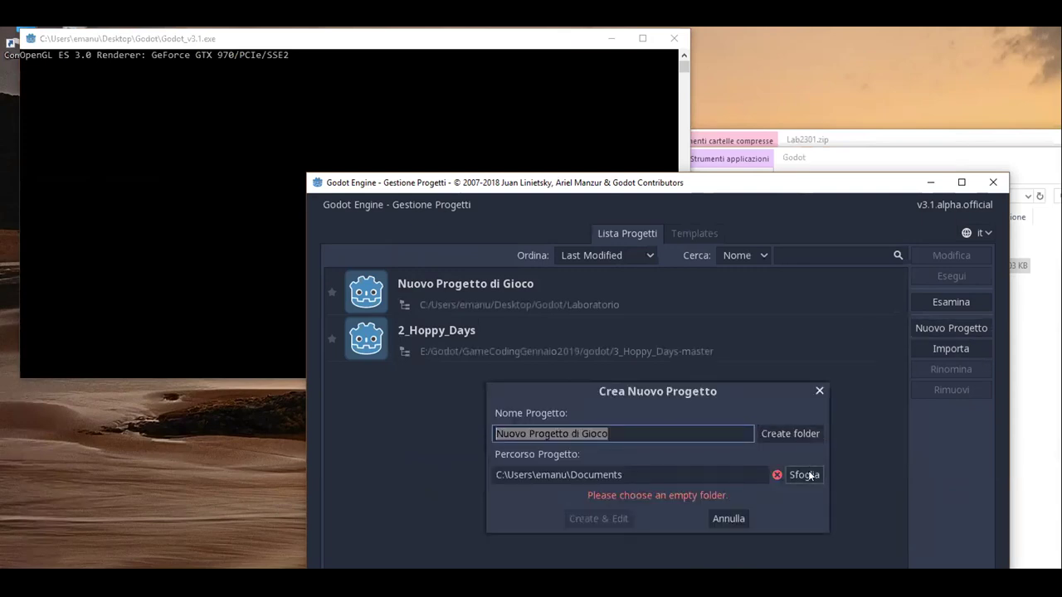
{"action": "left_click", "coordinate": [805, 475]}
{"action": "left_click", "coordinate": [409, 255]}
{"action": "scroll", "coordinate": [482, 407], "scroll_direction": "down", "scroll_amount": 2}
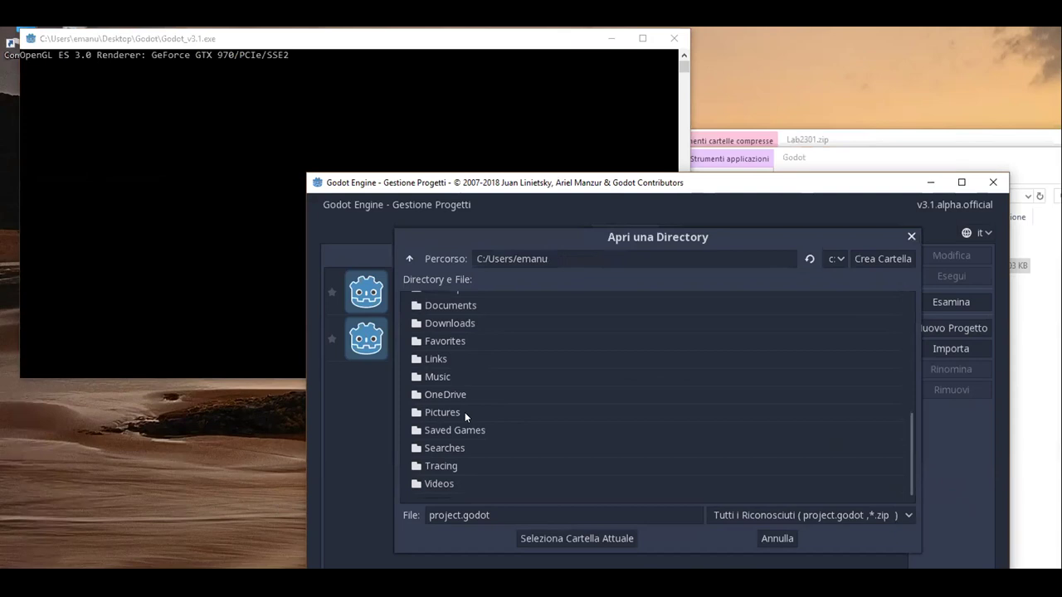
{"action": "scroll", "coordinate": [448, 404], "scroll_direction": "up", "scroll_amount": 2}
{"action": "double_click", "coordinate": [456, 368]}
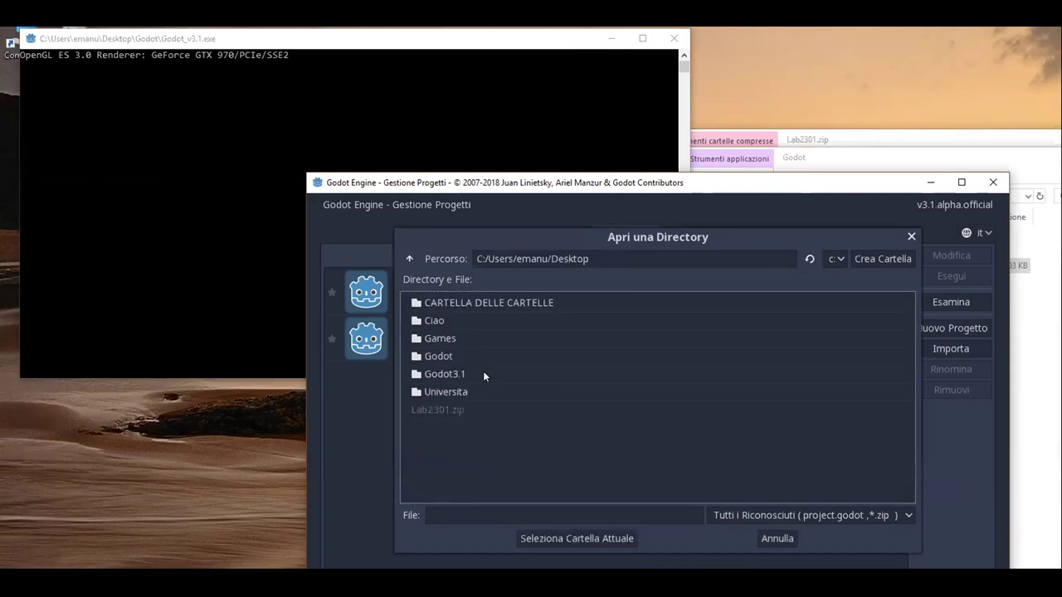
{"action": "double_click", "coordinate": [472, 357]}
{"action": "left_click", "coordinate": [496, 322]}
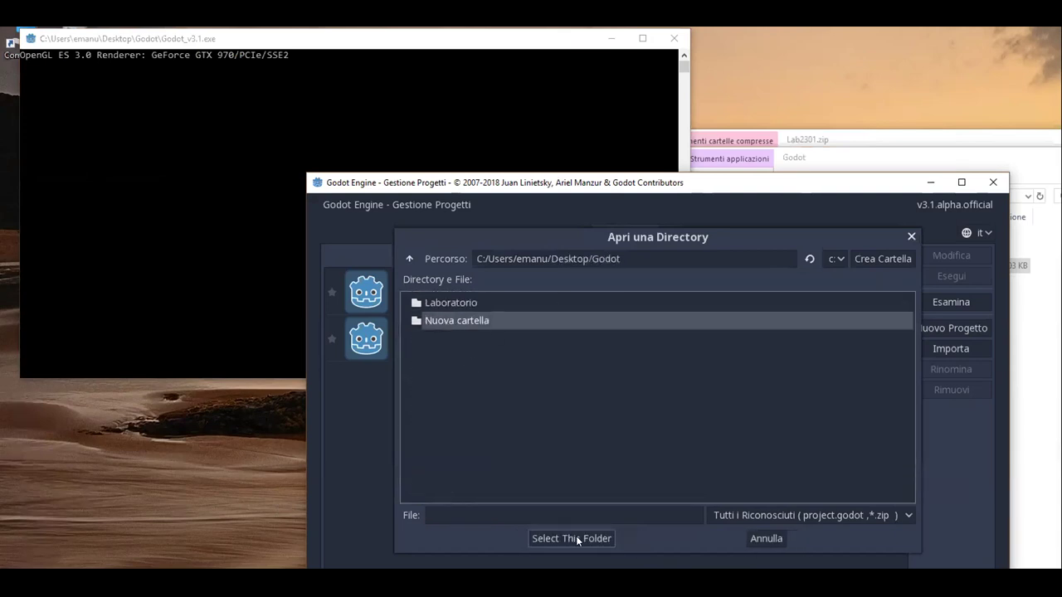
{"action": "left_click", "coordinate": [576, 538]}
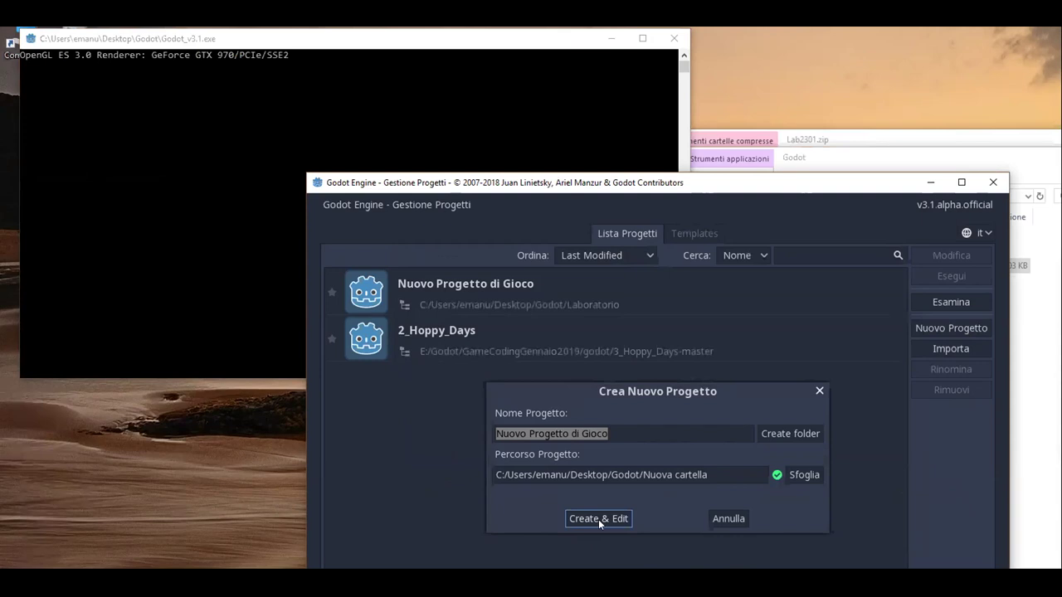
{"action": "left_click", "coordinate": [598, 519]}
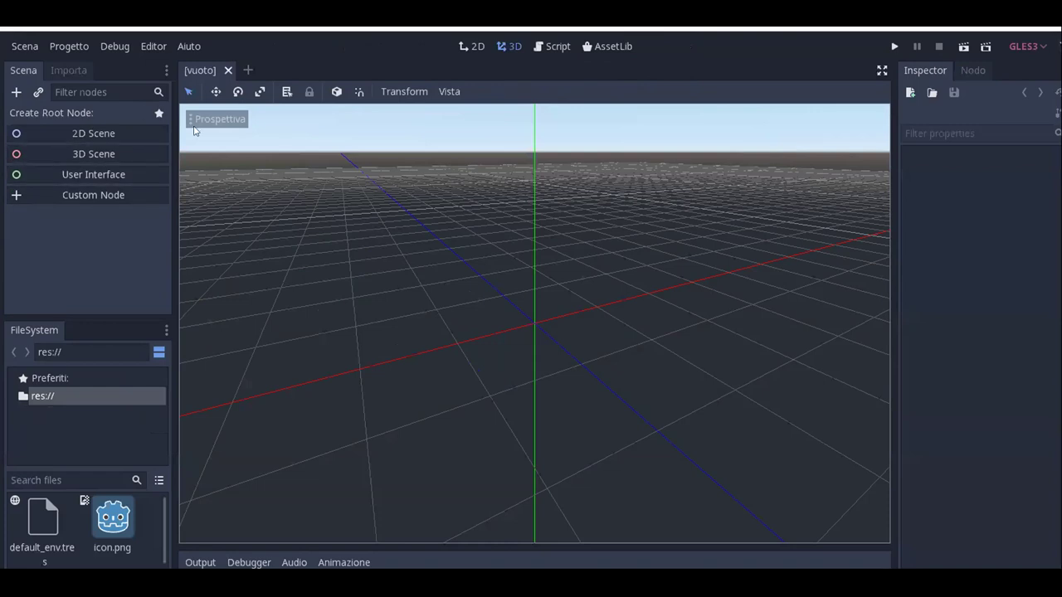
Give the empty scene a Node2D root via 2D Scene, skipping the node list.
{"action": "left_click", "coordinate": [19, 94]}
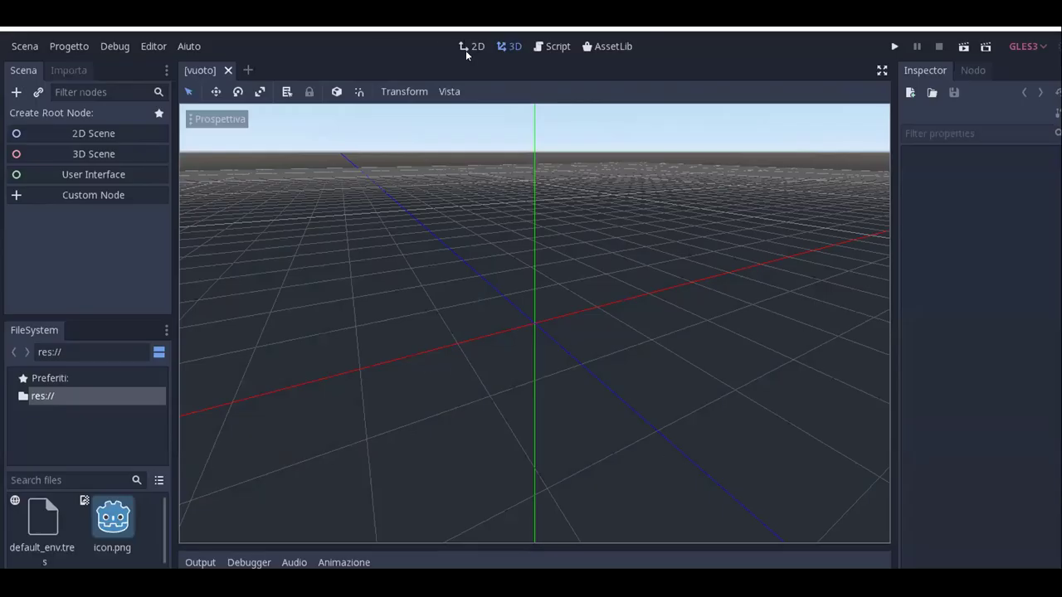
{"action": "left_click", "coordinate": [465, 47]}
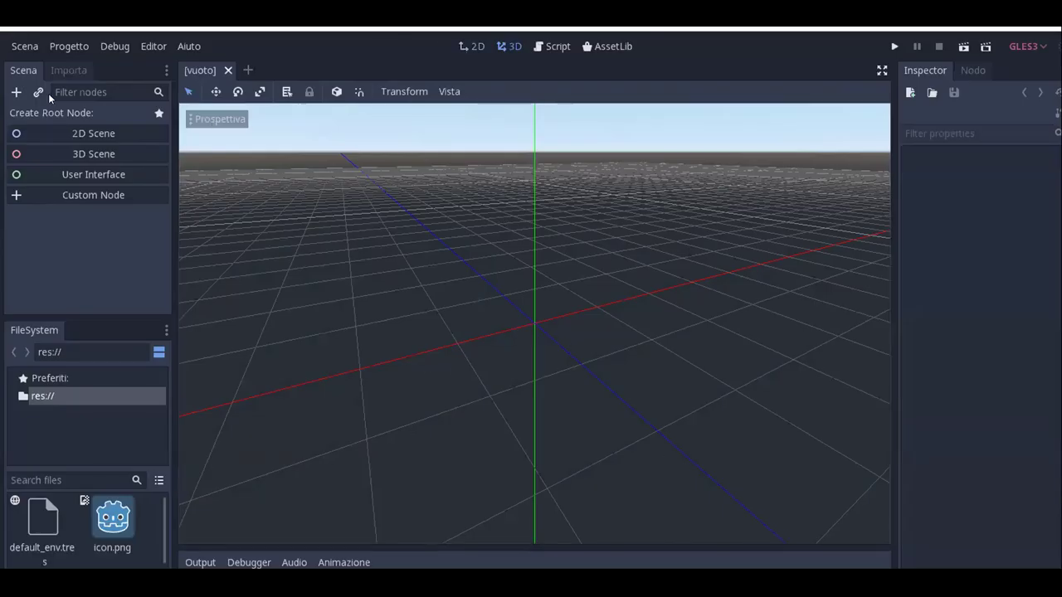
{"action": "left_click", "coordinate": [67, 137]}
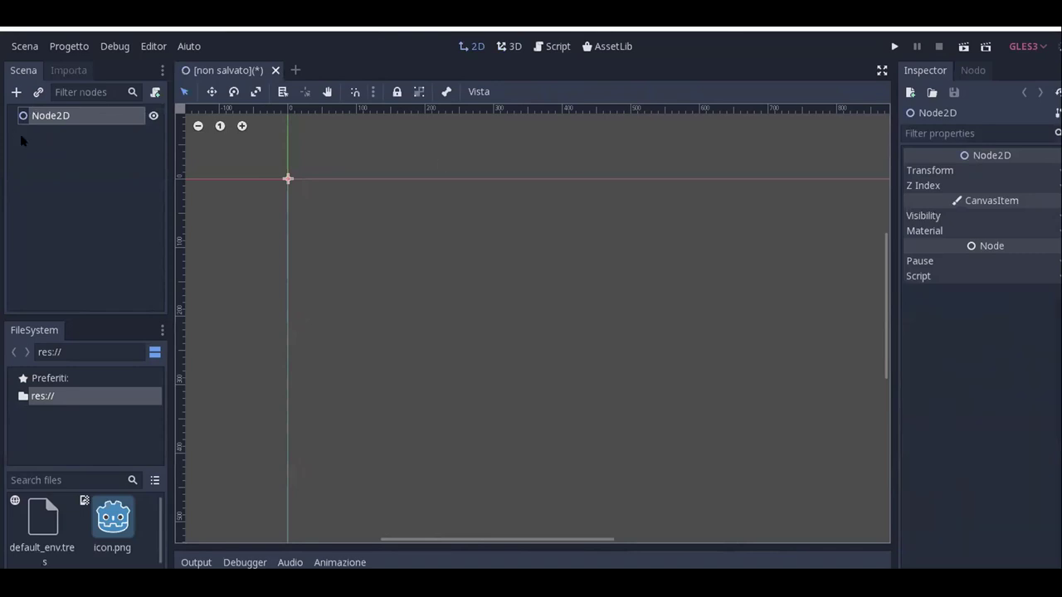
Change the Node2D root's type to KinematicBody2D, searching 'kinema'.
{"action": "right_click", "coordinate": [56, 119]}
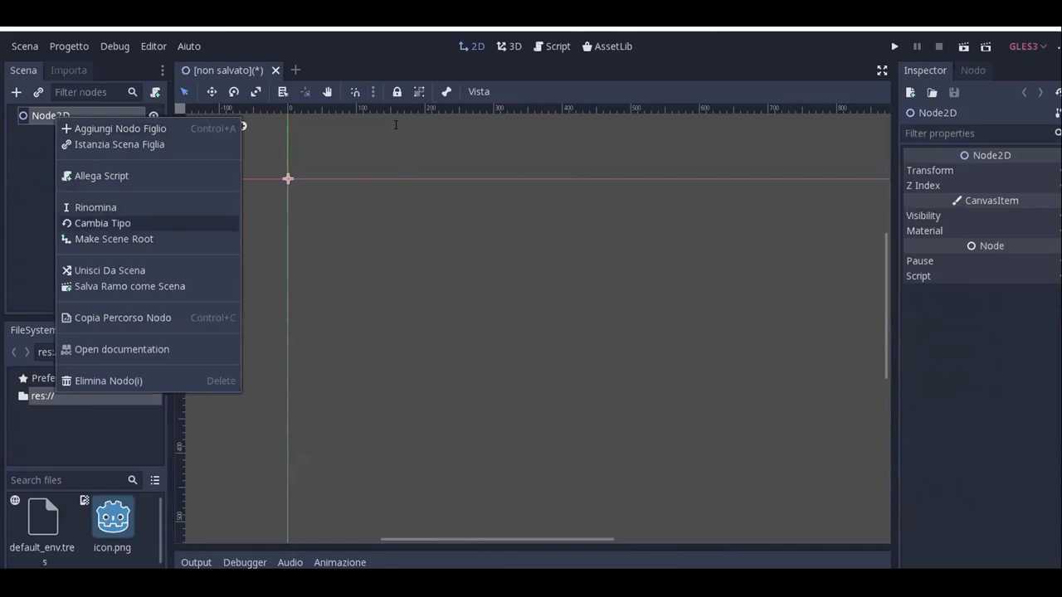
{"action": "key", "text": "Return"}
{"action": "type", "text": "ki"}
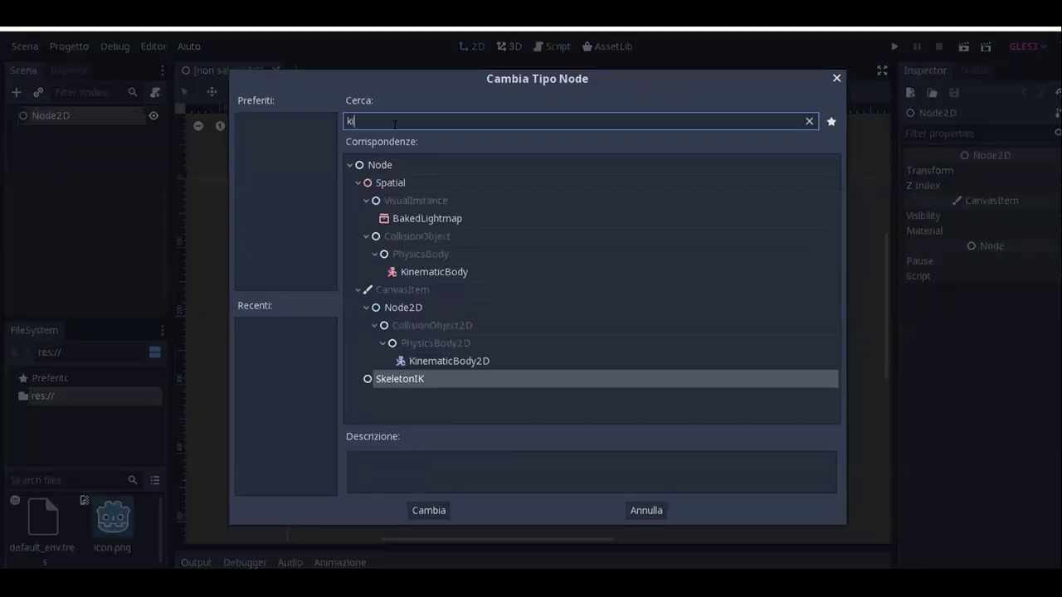
{"action": "type", "text": "nema"}
{"action": "left_click", "coordinate": [465, 324]}
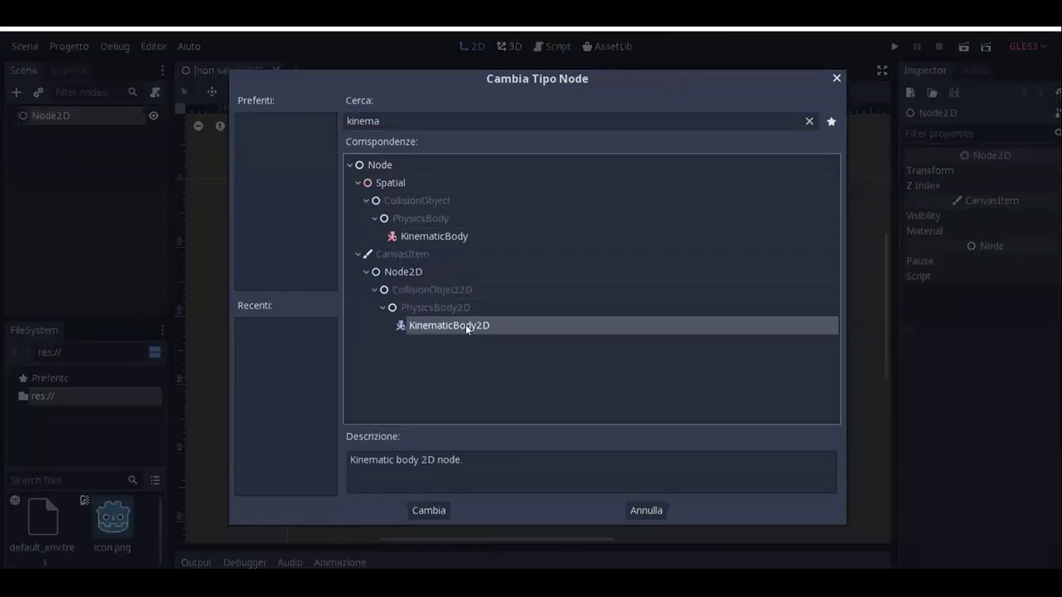
{"action": "key", "text": "Return"}
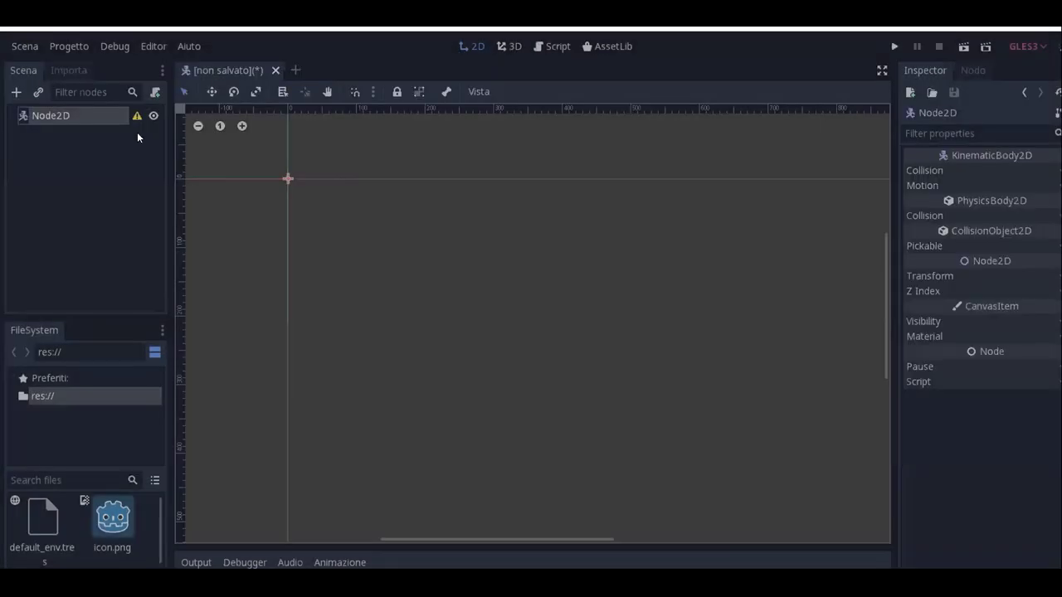
Rename the KinematicBody2D root node to 'Player'.
{"action": "double_click", "coordinate": [95, 113]}
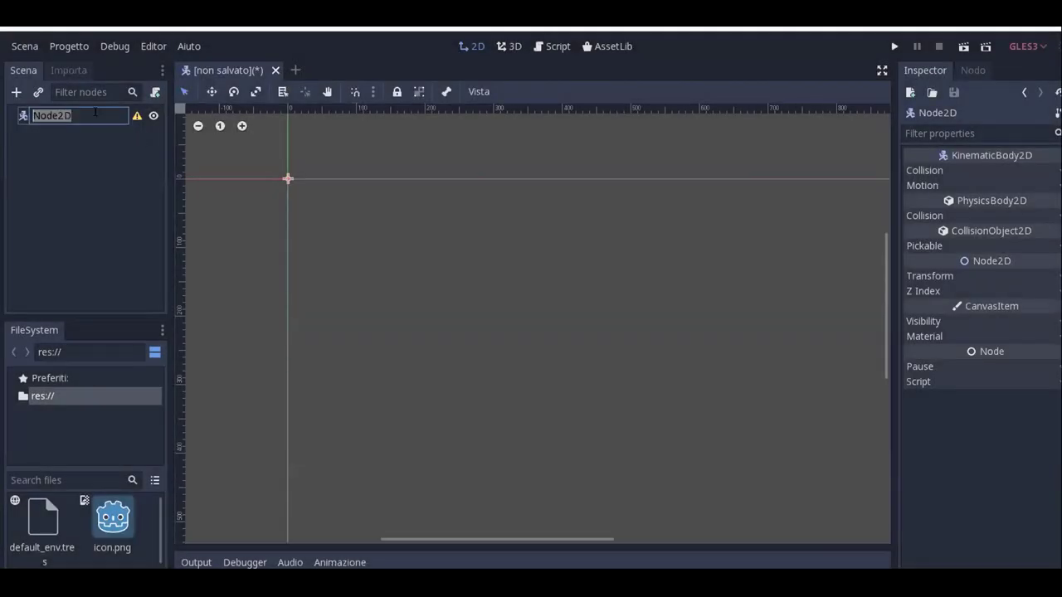
{"action": "type", "text": "Player"}
{"action": "key", "text": "Return"}
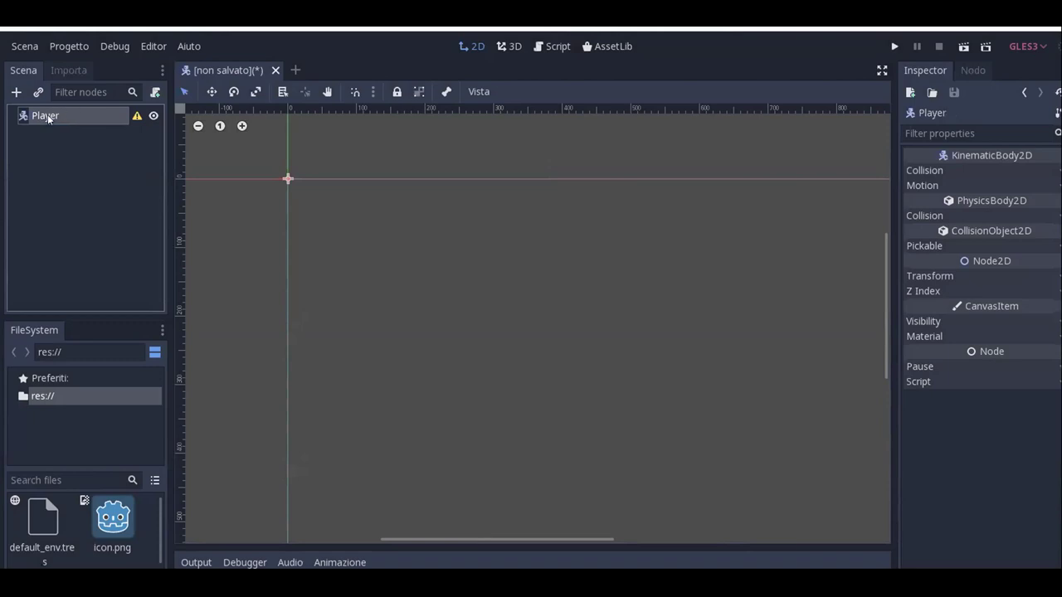
{"action": "right_click", "coordinate": [48, 121]}
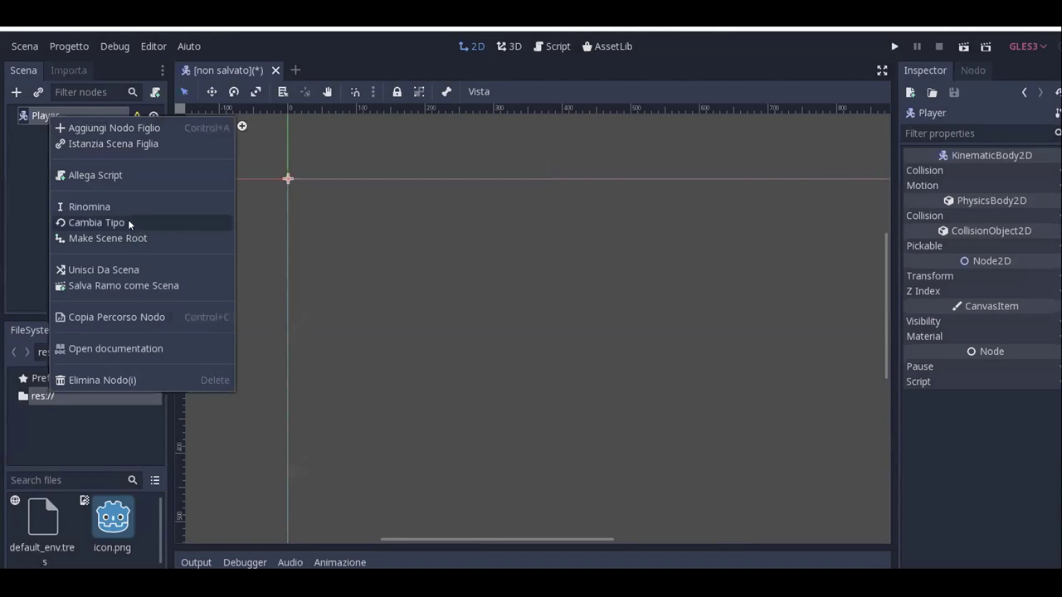
Add an AnimatedSprite child under Player, searching 'sprite'.
{"action": "key", "text": "ctrl+a"}
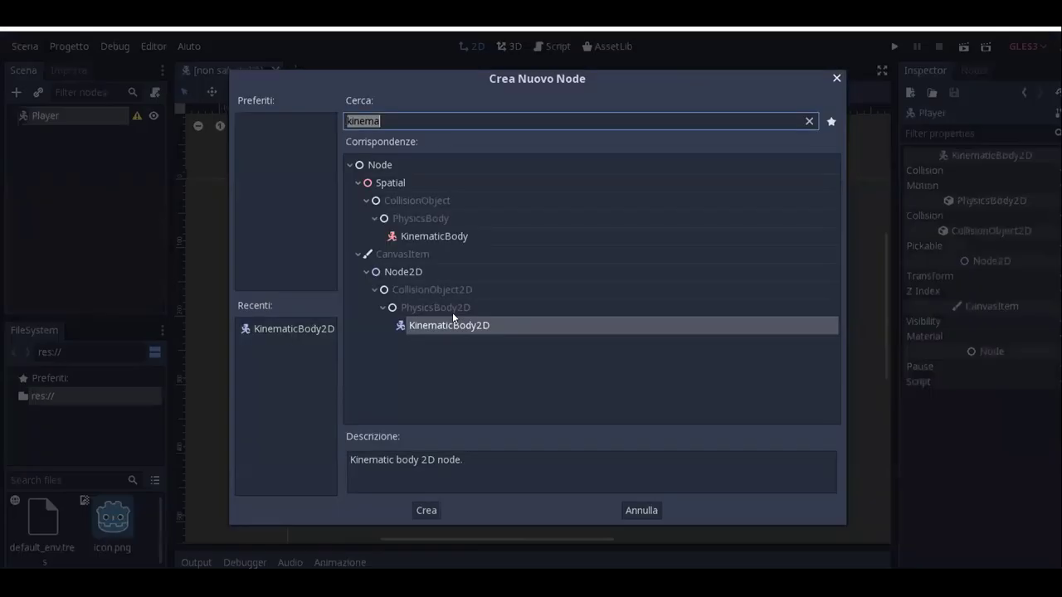
{"action": "type", "text": "sprite"}
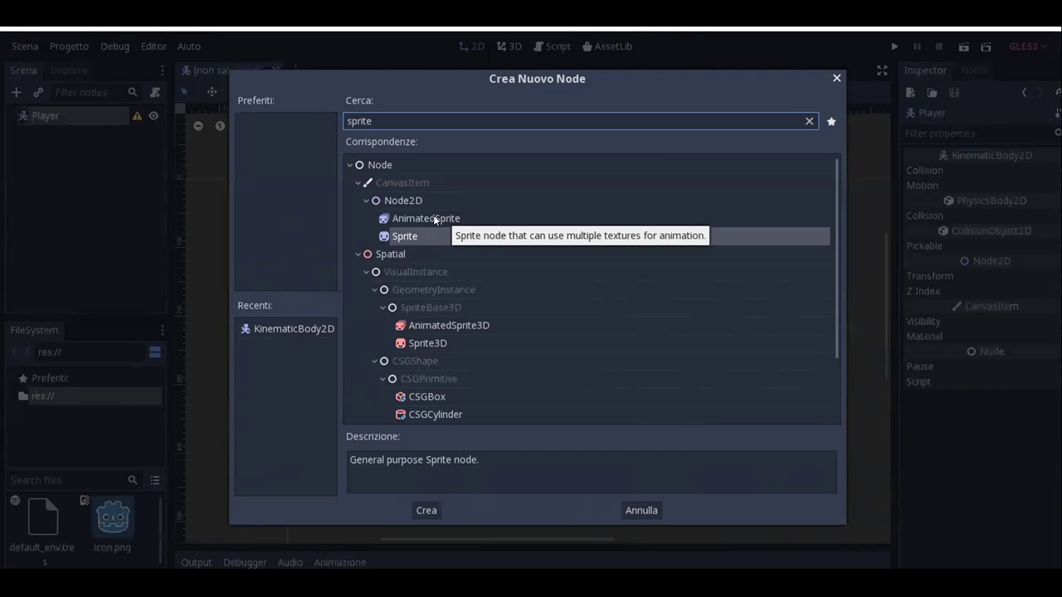
{"action": "left_click", "coordinate": [435, 219]}
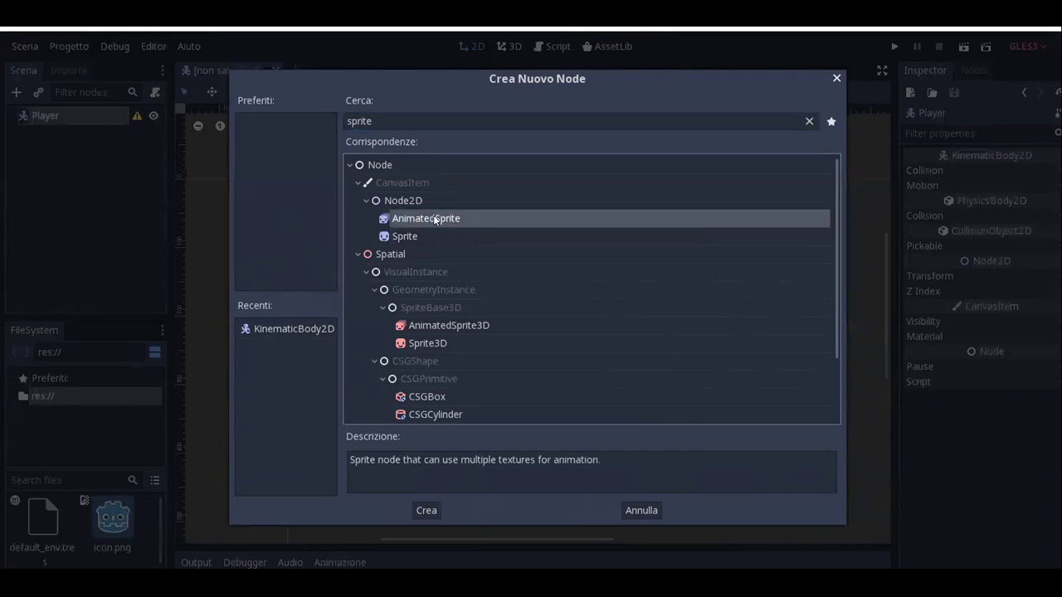
{"action": "key", "text": "Return"}
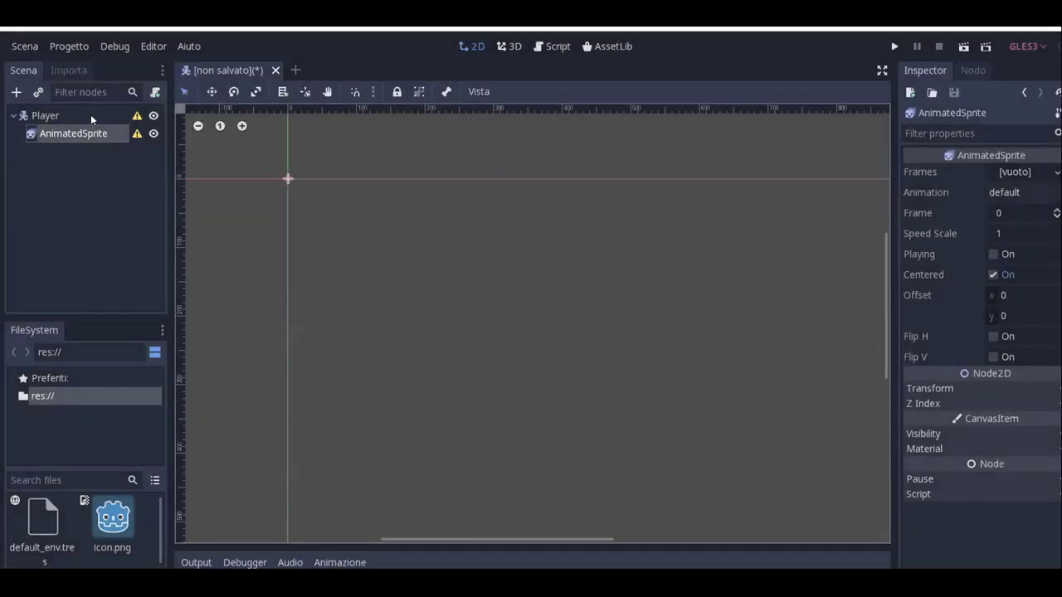
Select the Player node and dismiss its actions menu unused.
{"action": "left_click", "coordinate": [91, 114]}
{"action": "right_click", "coordinate": [88, 115]}
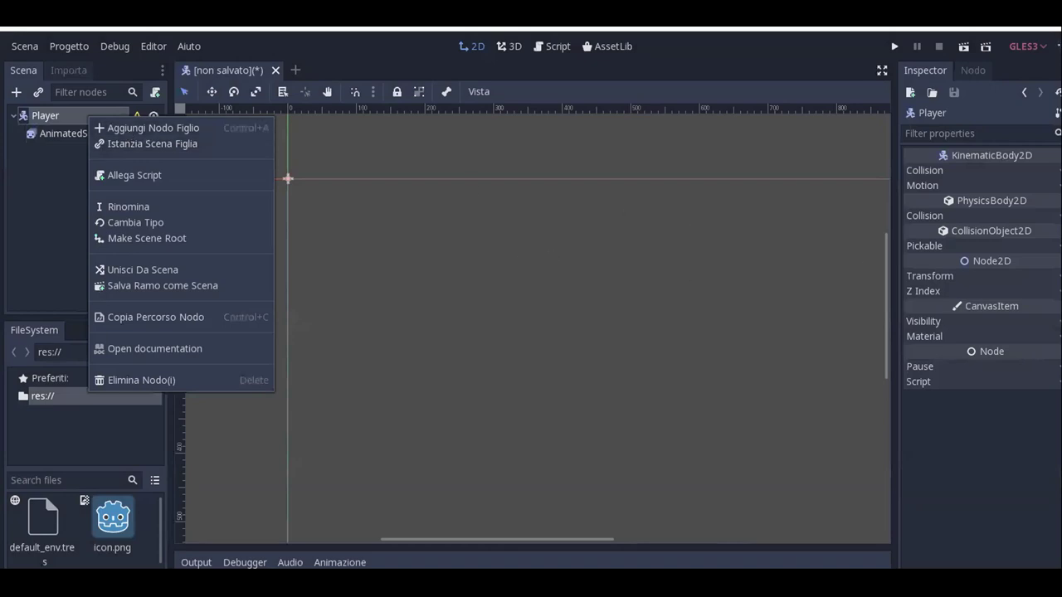
{"action": "key", "text": "Escape"}
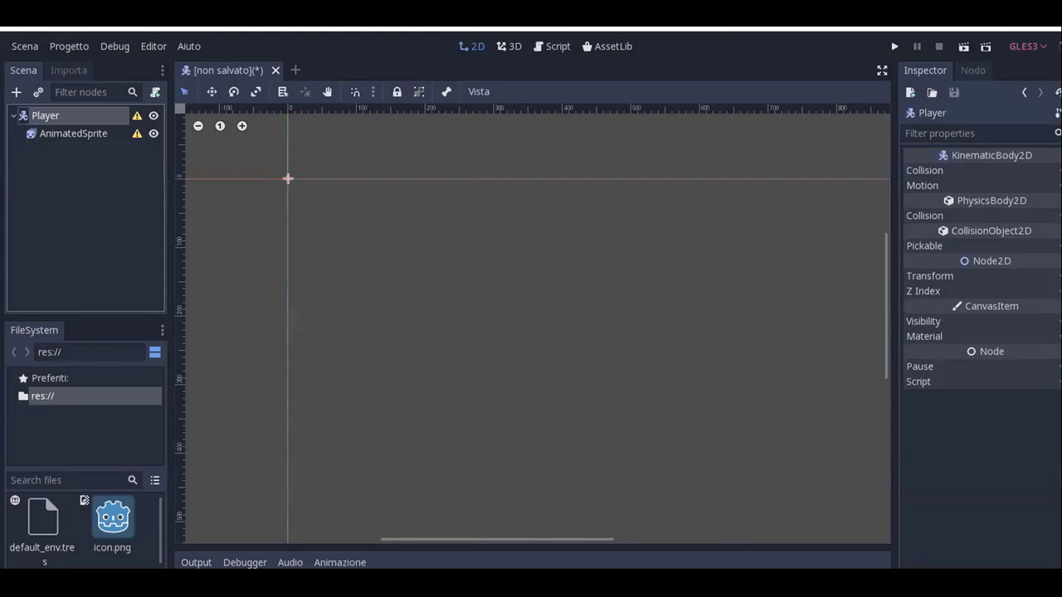
Switch past the Godot folder and Lab2301.zip Explorer windows back to the Godot editor.
{"action": "key", "text": "alt+Tab"}
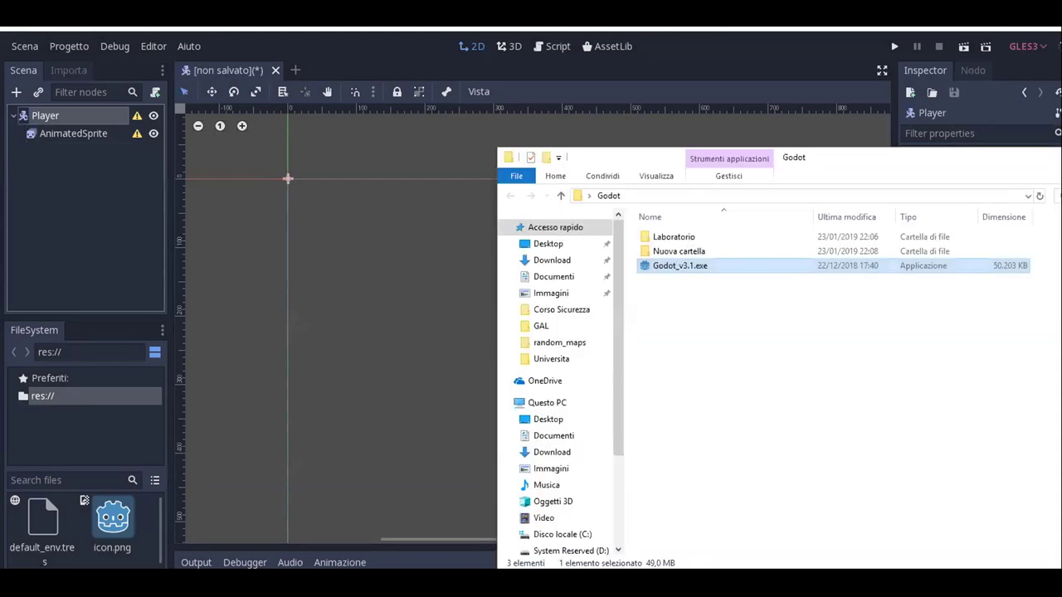
{"action": "key", "text": "alt+Tab"}
{"action": "key", "text": "alt+Tab"}
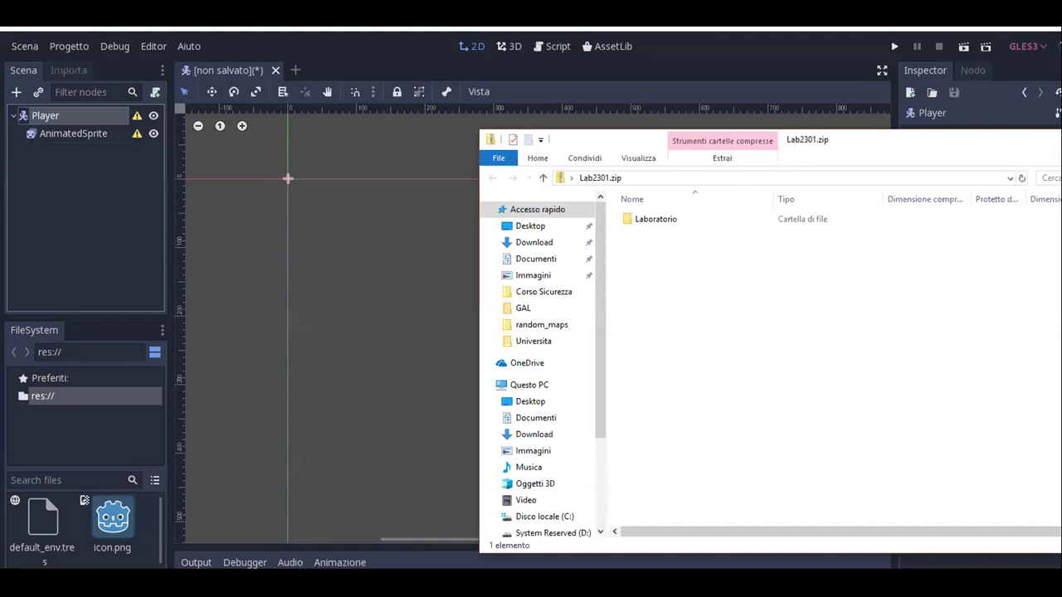
{"action": "key", "text": "alt+Tab"}
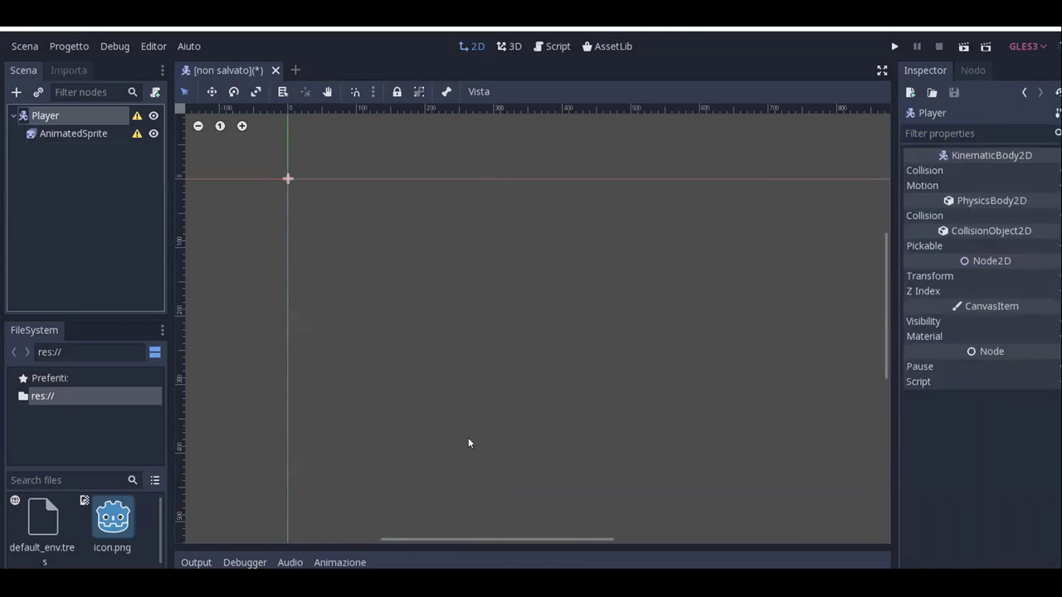
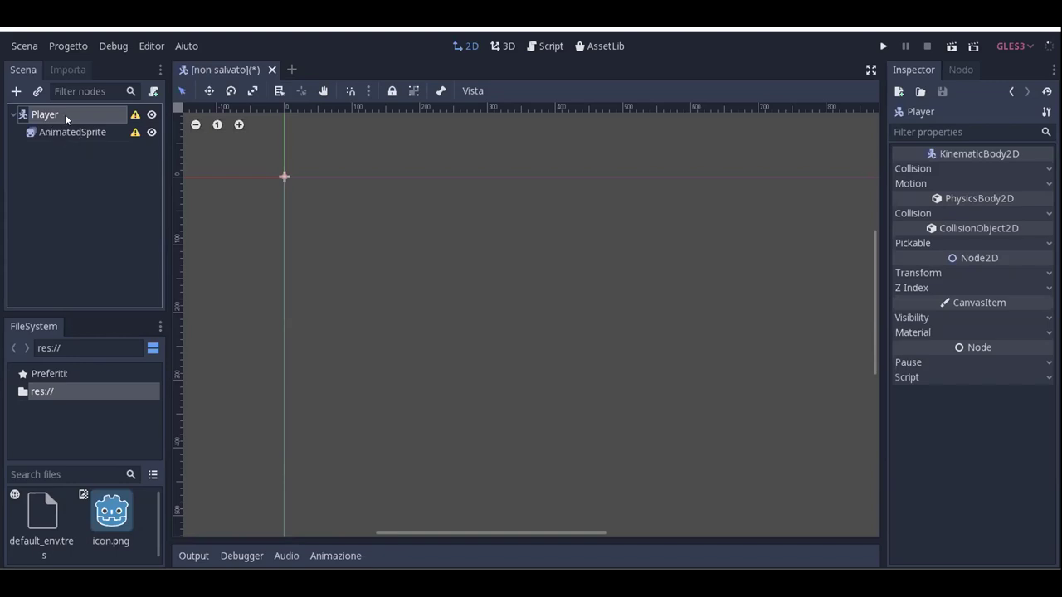
Compare the properties of the Player and AnimatedSprite nodes.
{"action": "left_click", "coordinate": [65, 128]}
{"action": "left_click", "coordinate": [46, 116]}
{"action": "left_click", "coordinate": [72, 133]}
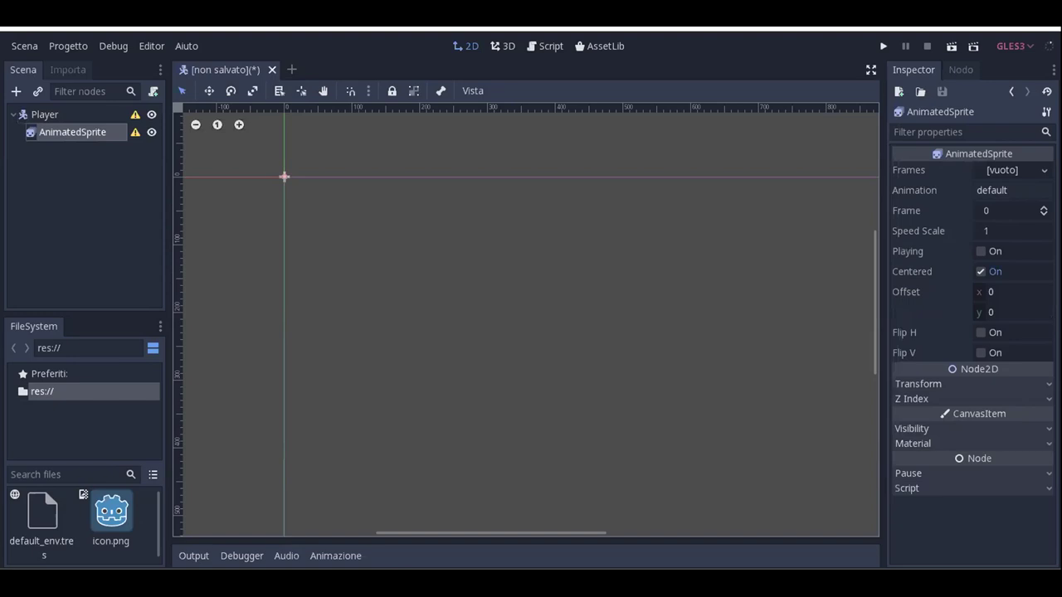
{"action": "left_click", "coordinate": [59, 114]}
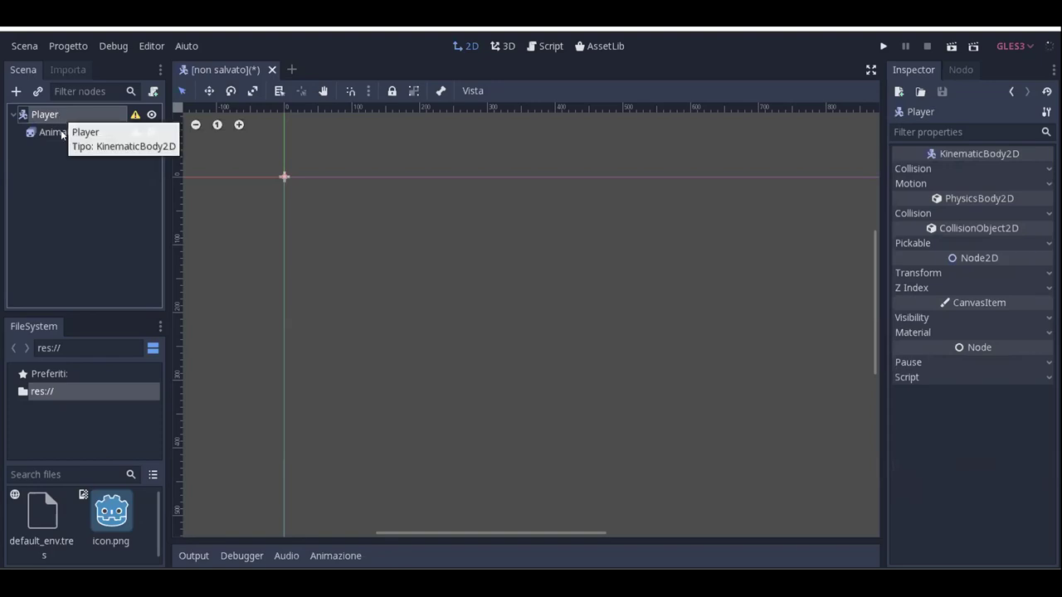
{"action": "left_click", "coordinate": [74, 134]}
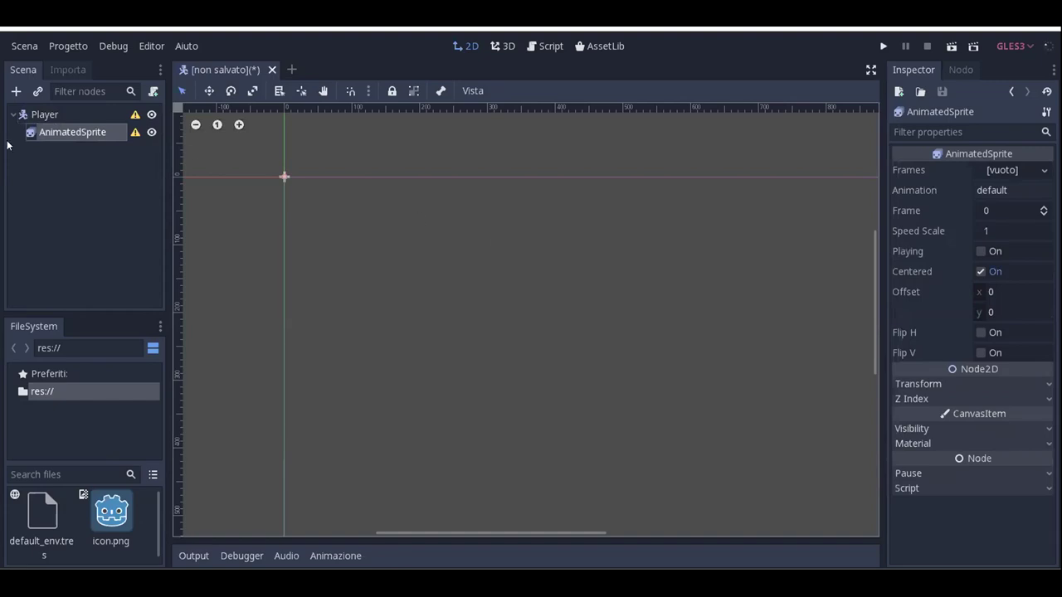
{"action": "left_click", "coordinate": [60, 120]}
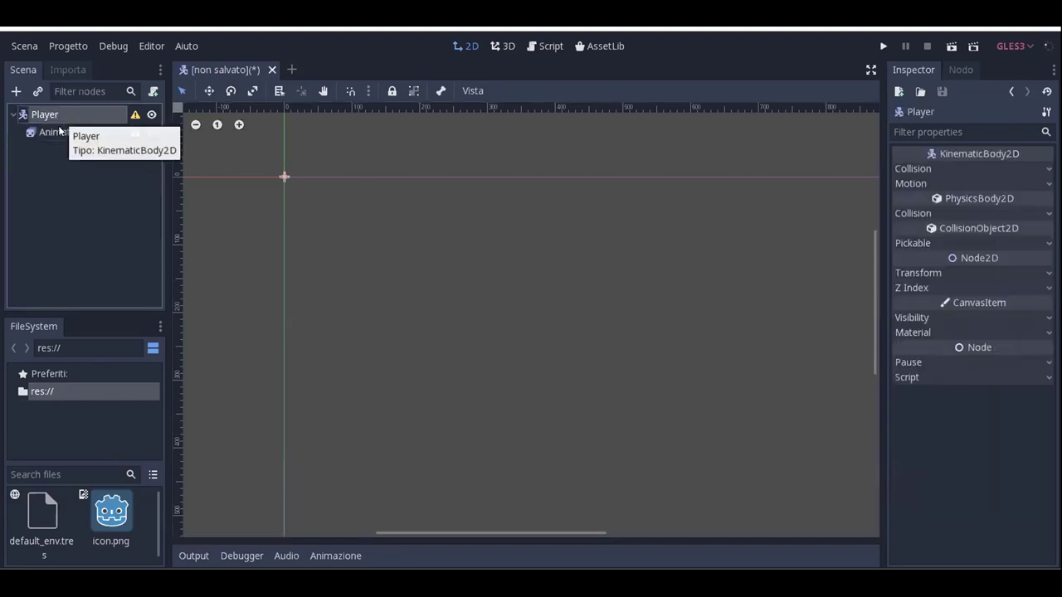
{"action": "left_click", "coordinate": [63, 131]}
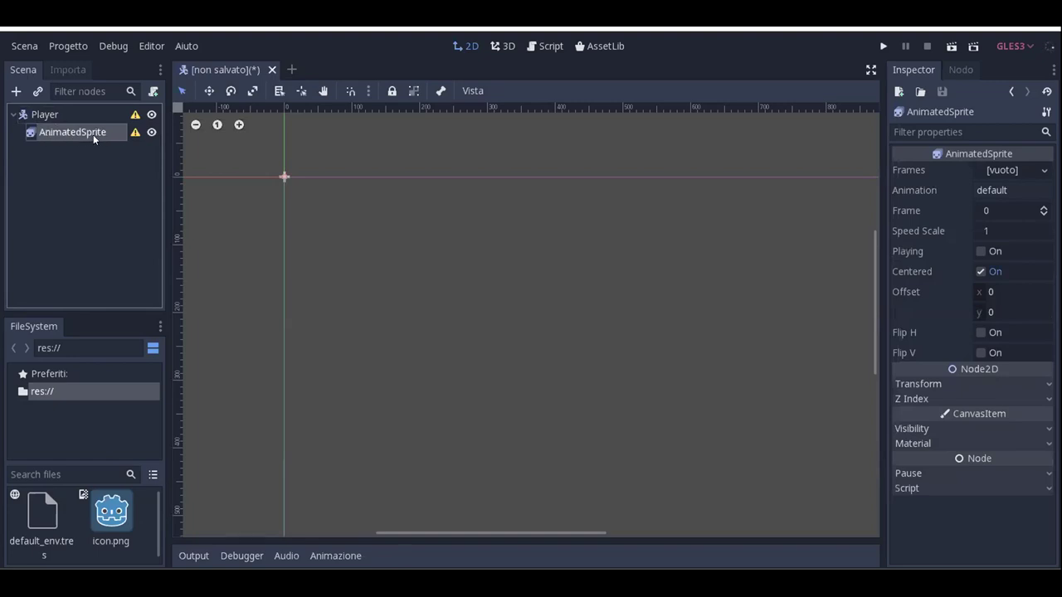
Add a CollisionShape2D child under Player and dismiss the AnimatedSprite warning.
{"action": "left_click", "coordinate": [90, 117]}
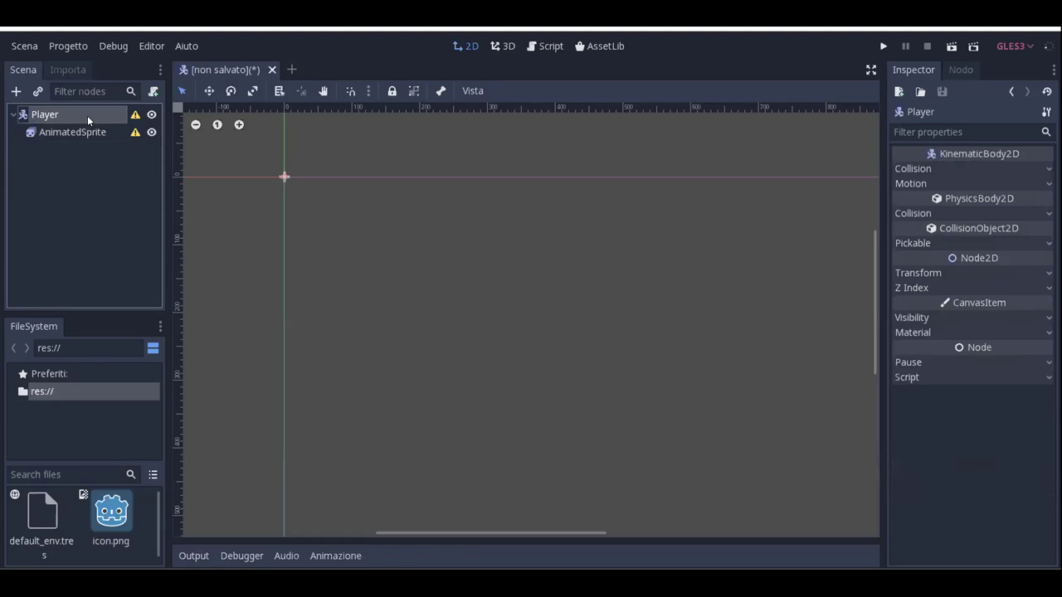
{"action": "right_click", "coordinate": [95, 122]}
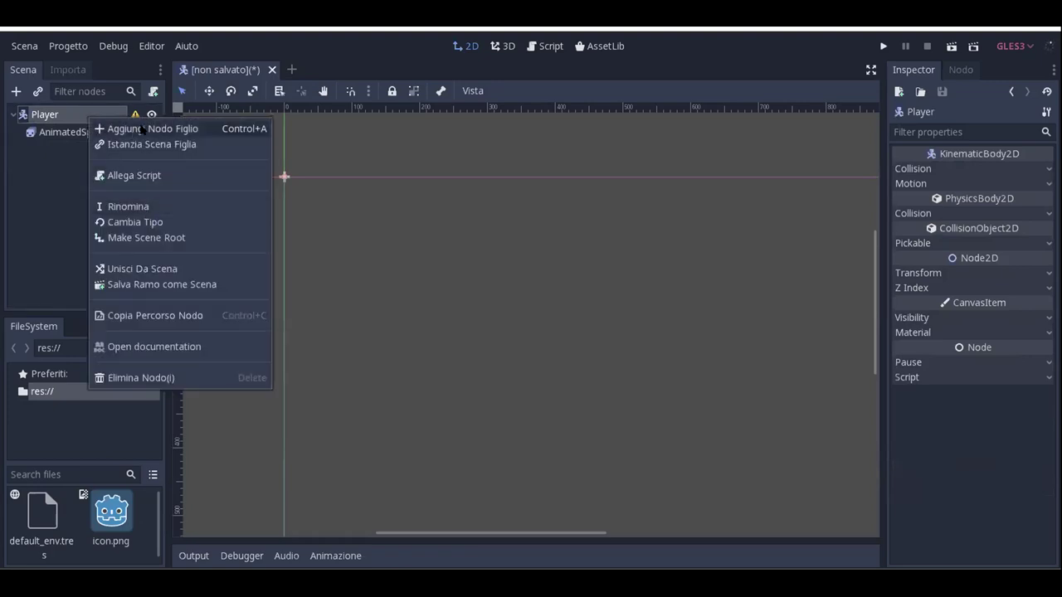
{"action": "key", "text": "ctrl+a"}
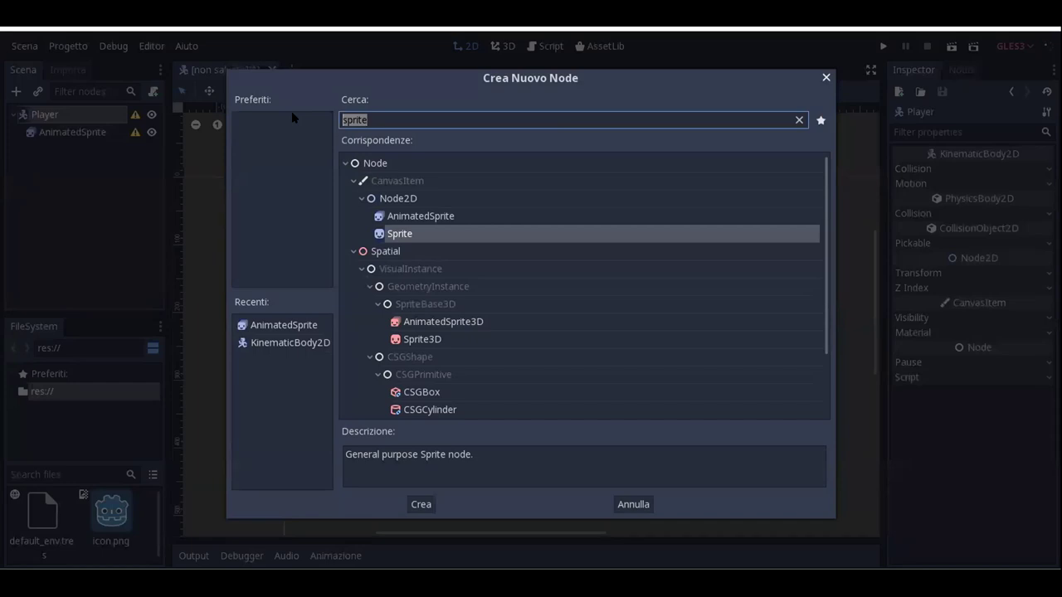
{"action": "type", "text": "colli"}
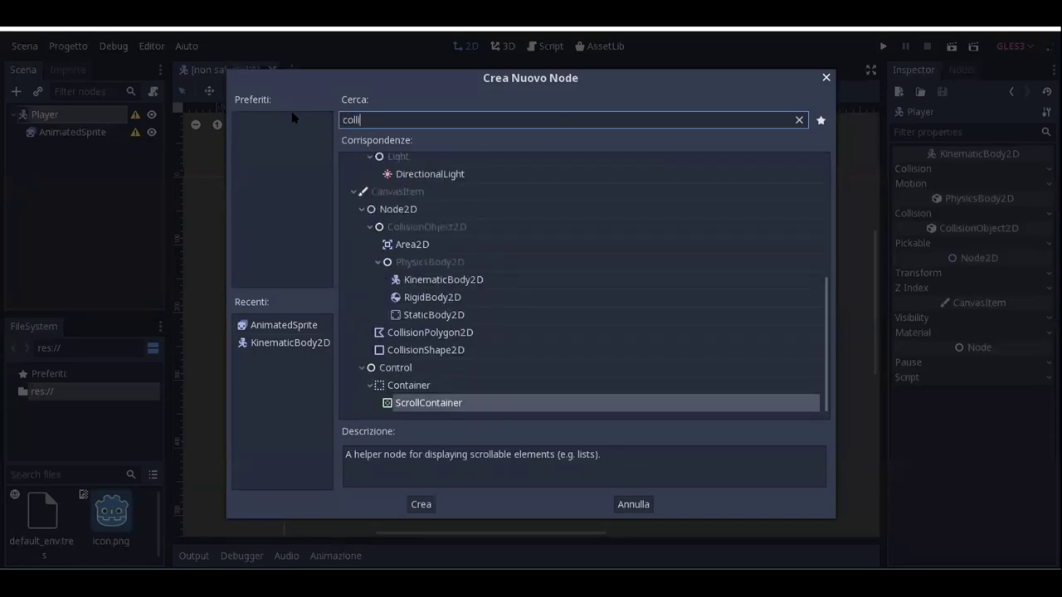
{"action": "type", "text": "s"}
{"action": "left_click", "coordinate": [448, 405]}
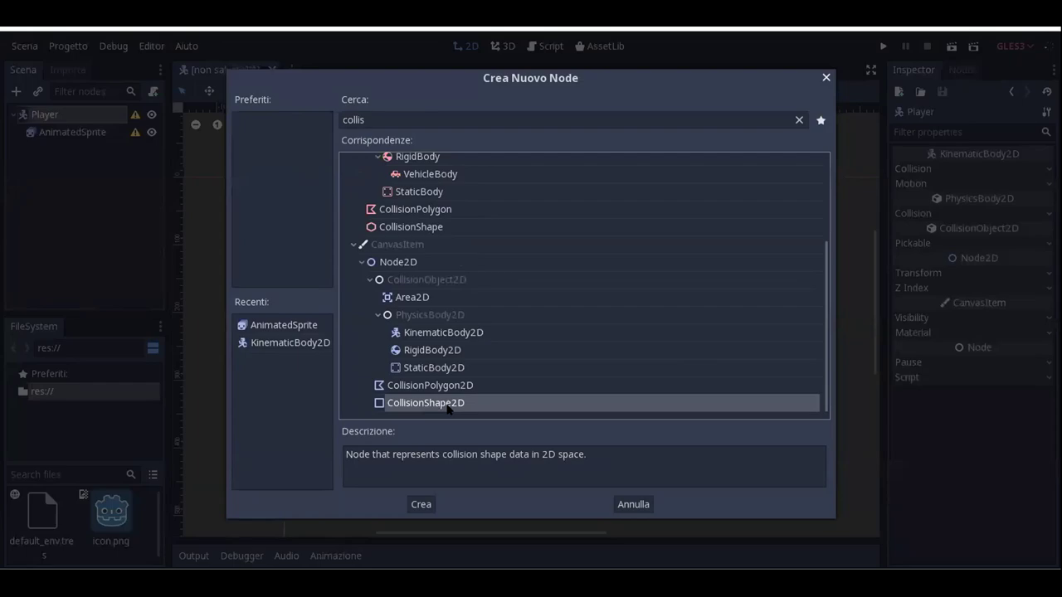
{"action": "key", "text": "Return"}
{"action": "left_click", "coordinate": [136, 134]}
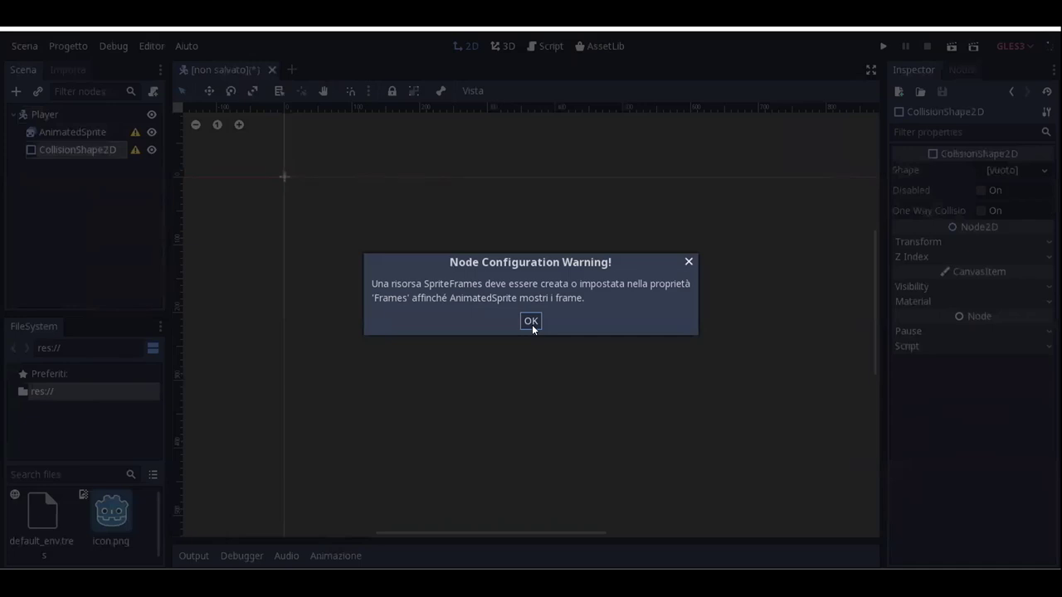
{"action": "left_click", "coordinate": [362, 249]}
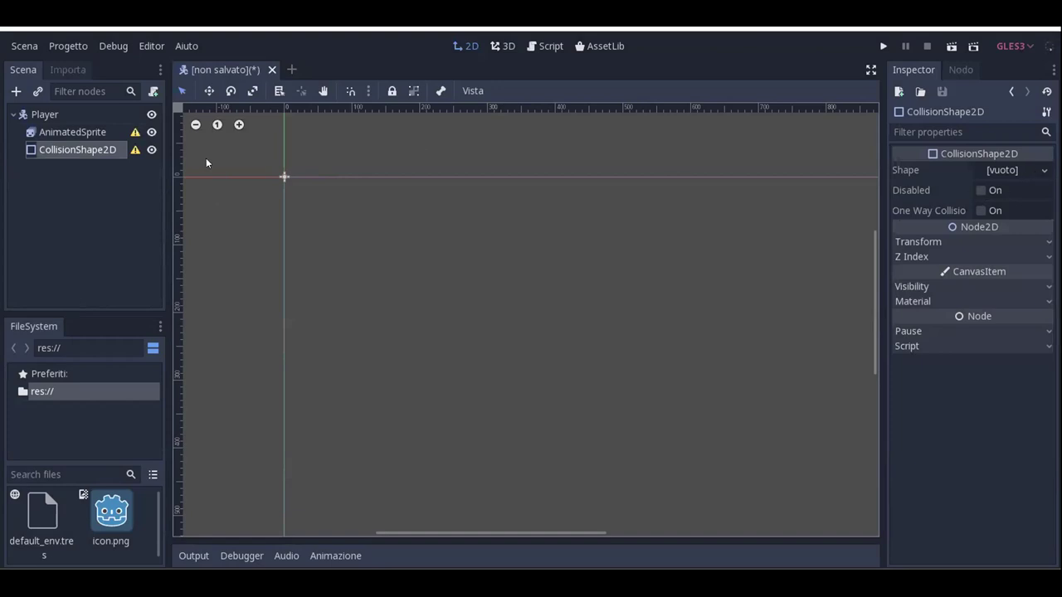
Assign a New SpriteFrames resource to AnimatedSprite's Frames, keeping the default animation.
{"action": "left_click", "coordinate": [75, 132]}
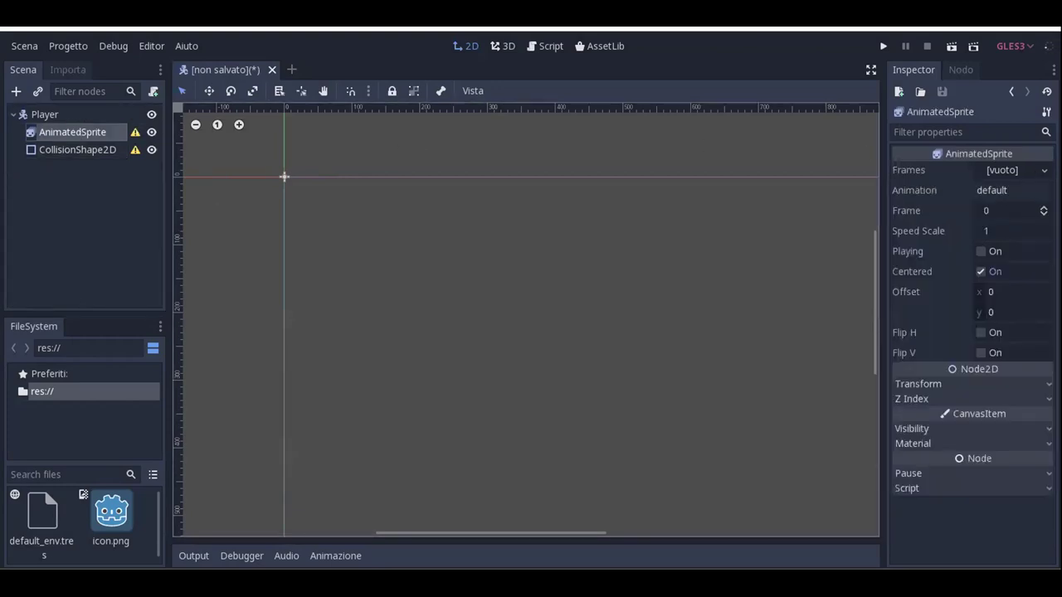
{"action": "left_click", "coordinate": [1016, 170]}
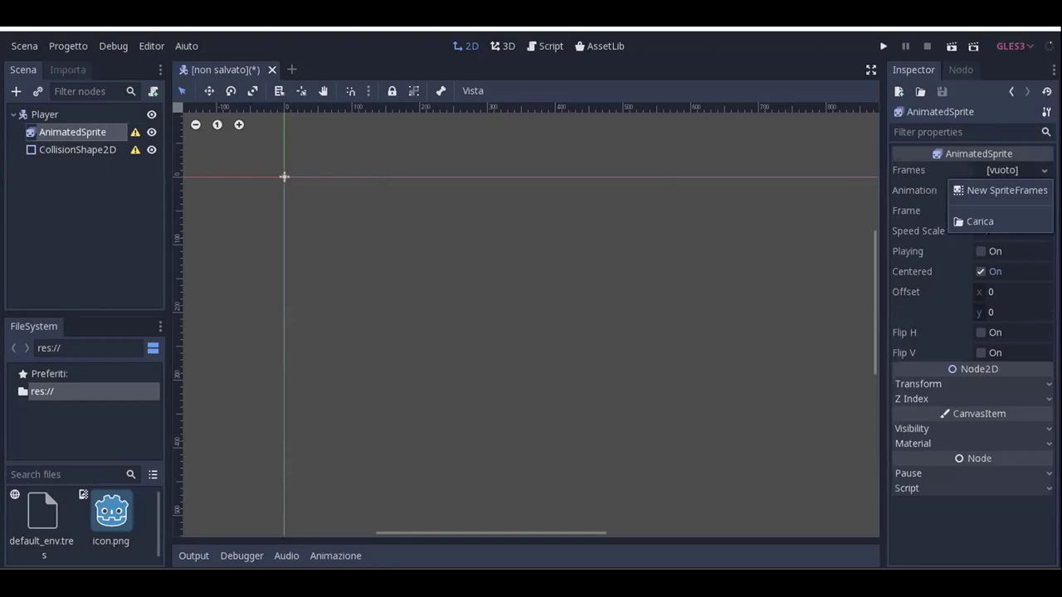
{"action": "left_click", "coordinate": [1006, 190]}
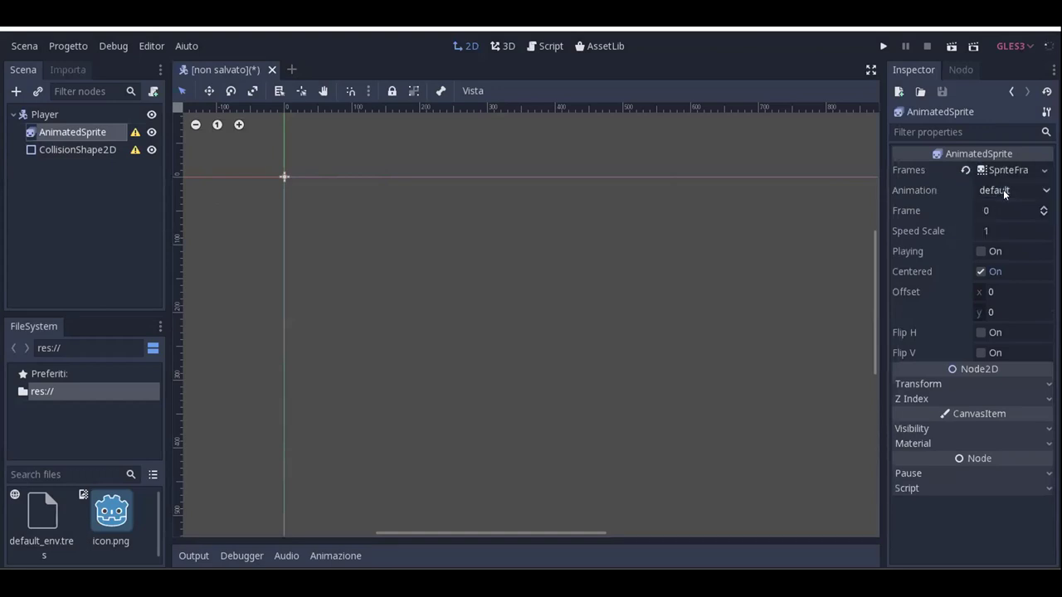
{"action": "left_click", "coordinate": [1019, 171]}
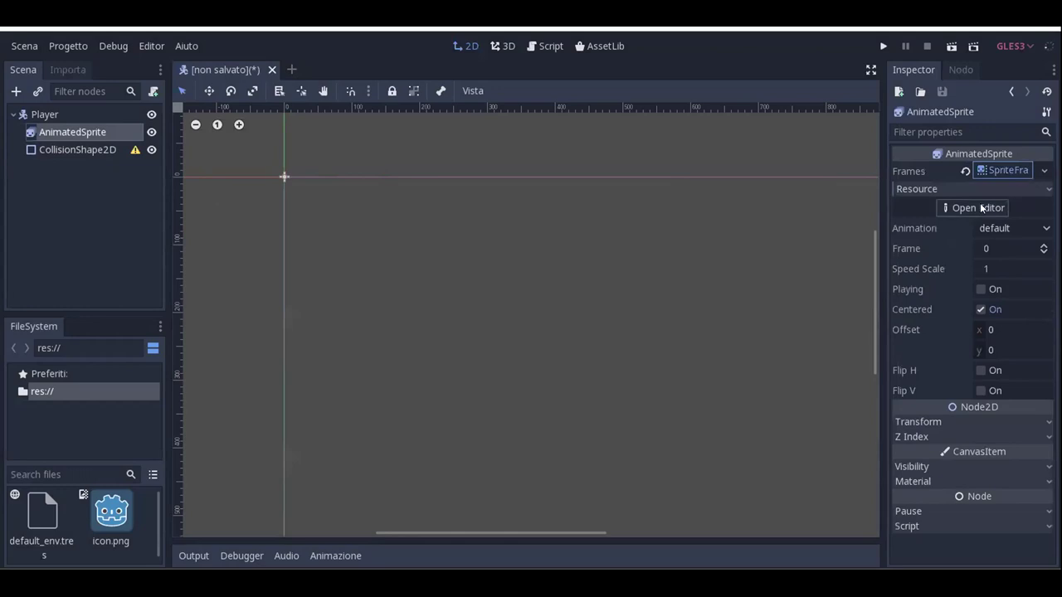
{"action": "left_click", "coordinate": [1034, 231]}
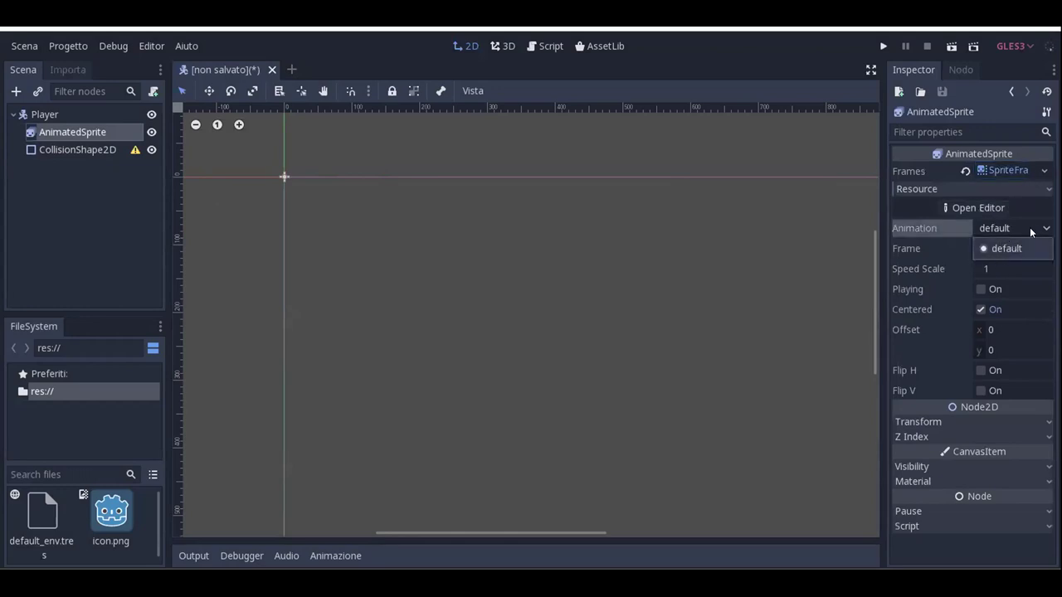
{"action": "left_click", "coordinate": [1010, 248]}
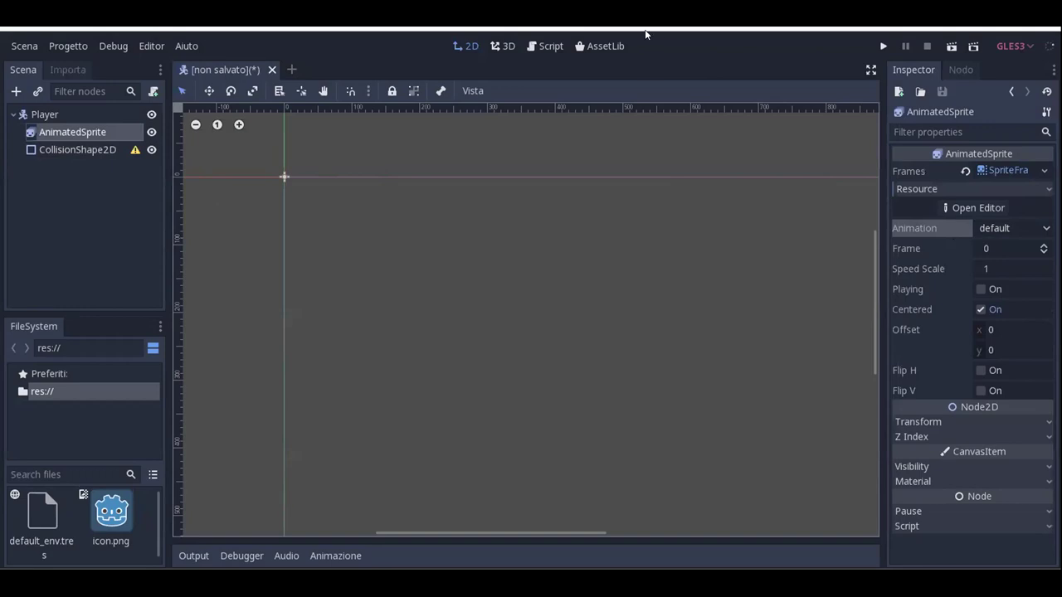
Copy the seven asset folders, Background through SFX, from Laboratorio into Nuova cartella.
{"action": "left_click_drag", "start_coordinate": [651, 34], "coordinate": [794, 32]}
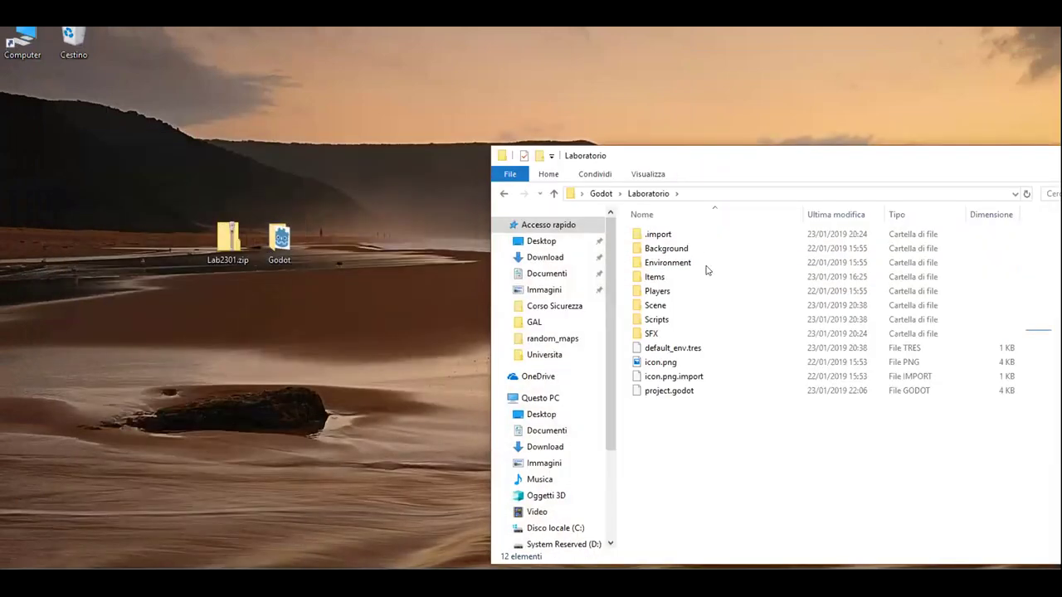
{"action": "left_click_drag", "start_coordinate": [1037, 340], "coordinate": [676, 248]}
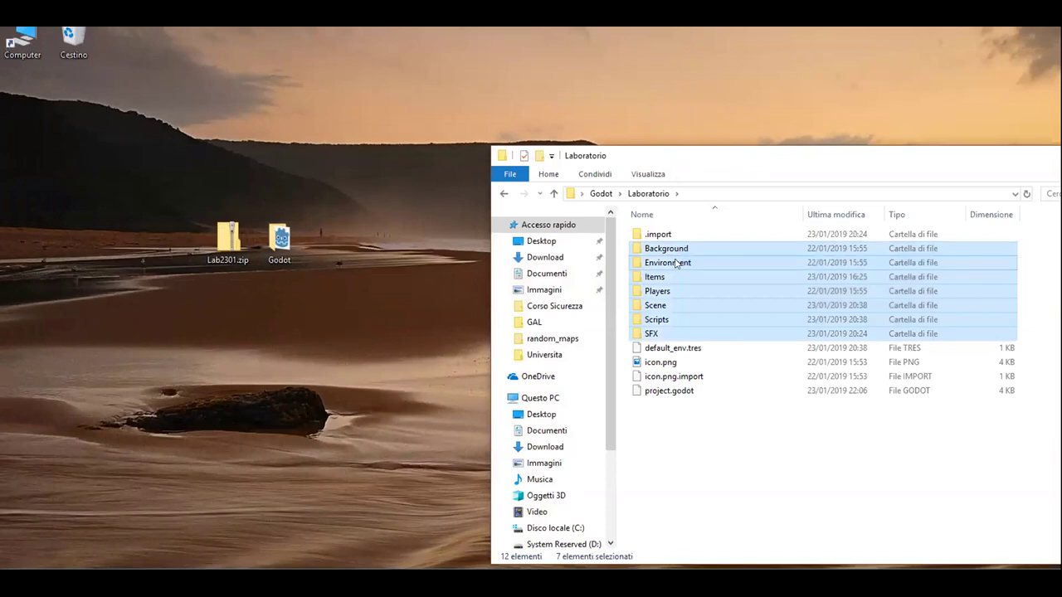
{"action": "double_click", "coordinate": [281, 237]}
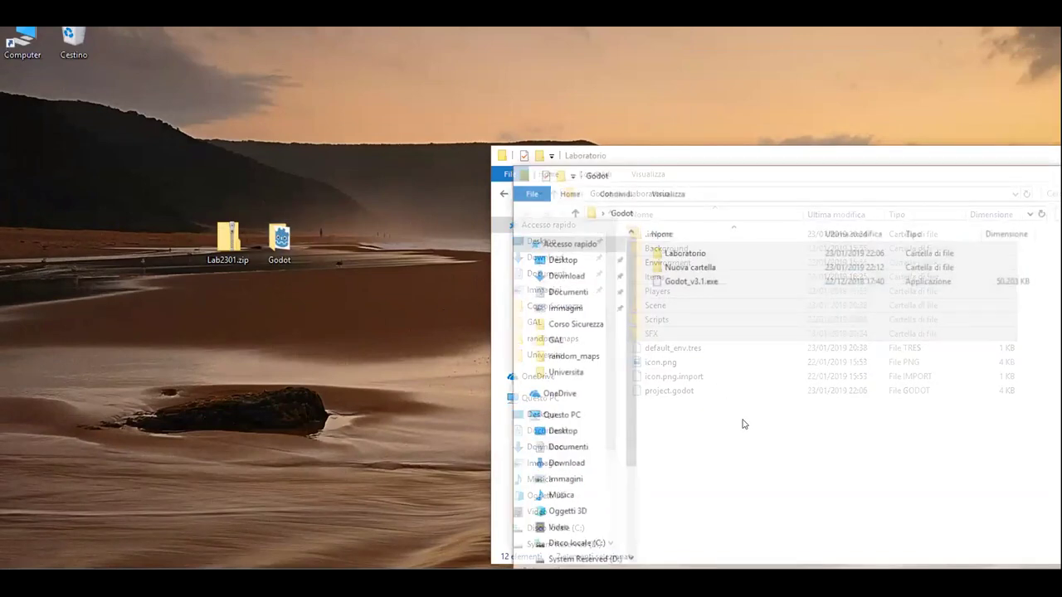
{"action": "right_click", "coordinate": [713, 367]}
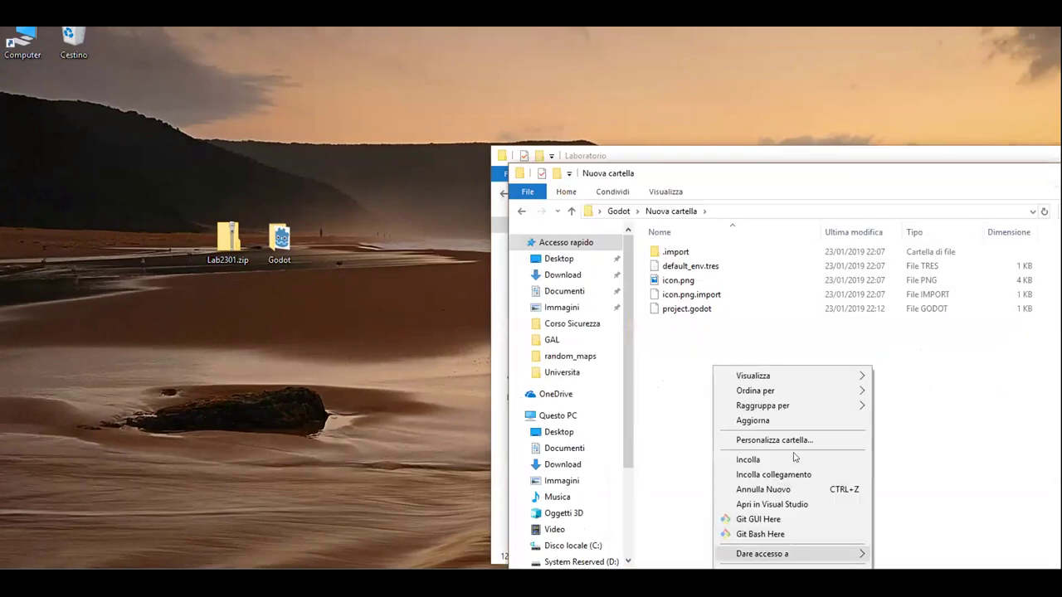
{"action": "left_click", "coordinate": [749, 459]}
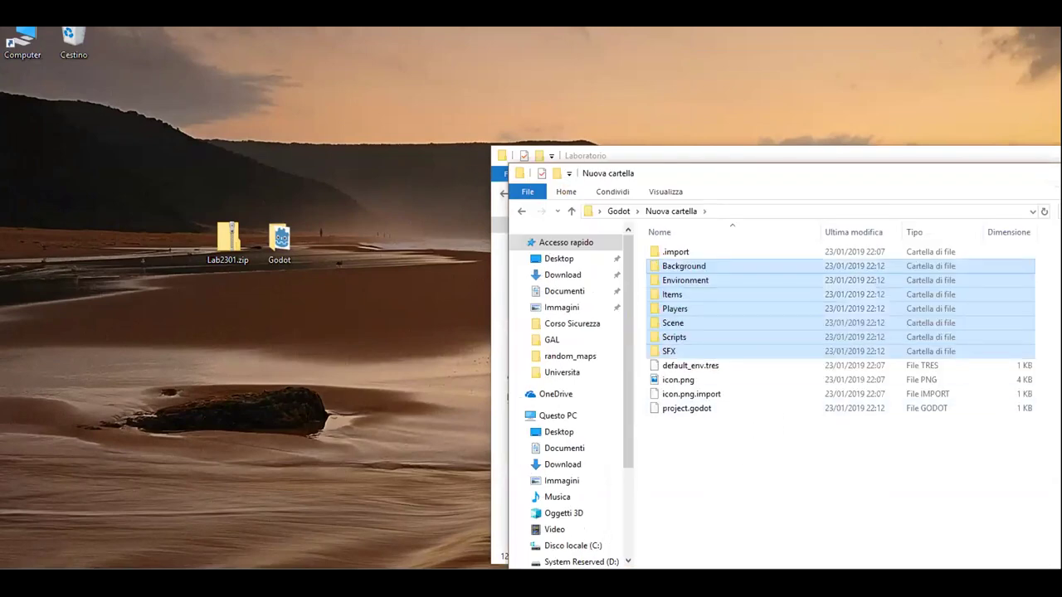
{"action": "key", "text": "alt+F4"}
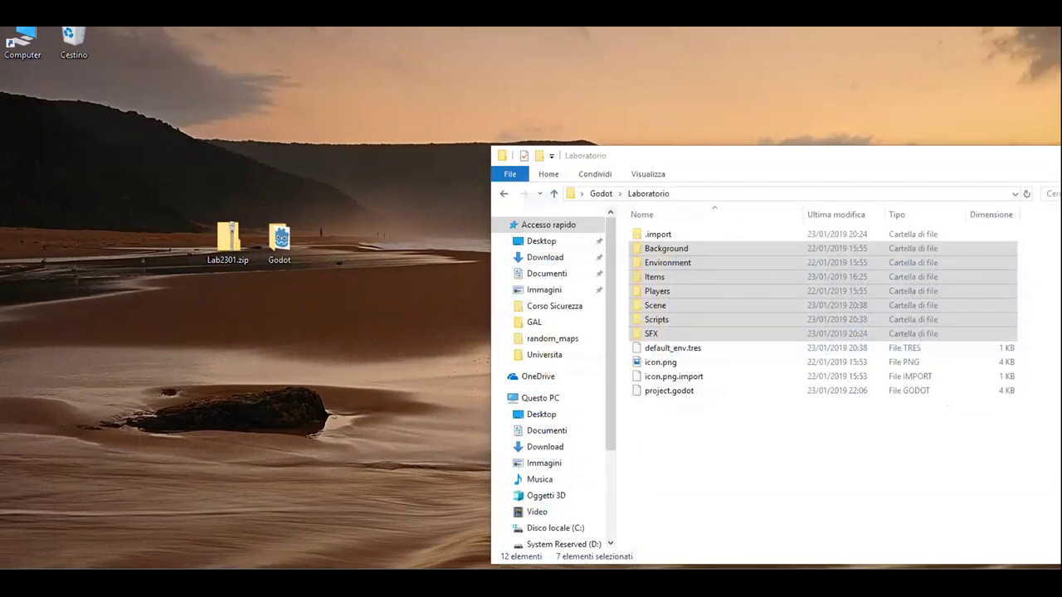
{"action": "key", "text": "alt+F4"}
{"action": "key", "text": "alt+Tab"}
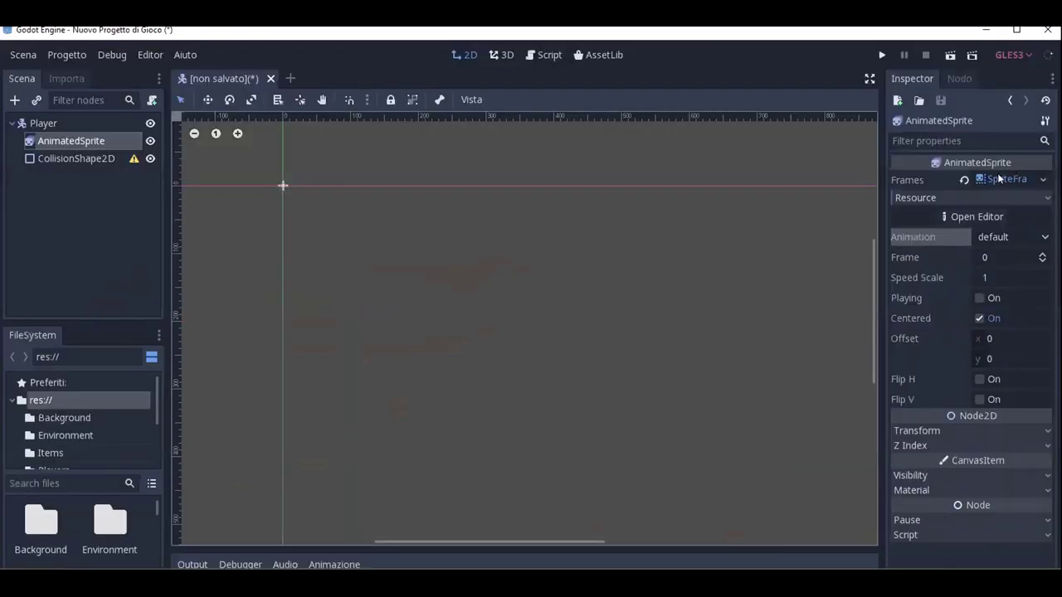
Give the sprite a fresh SpriteFrames resource and open it in the SpriteFrames editor.
{"action": "left_click", "coordinate": [1000, 179]}
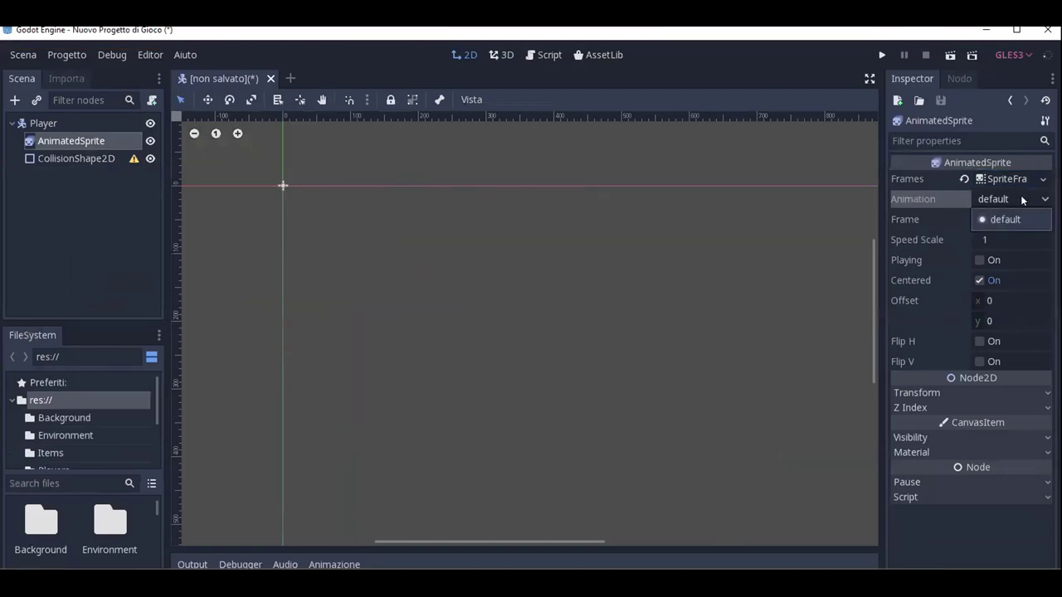
{"action": "left_click", "coordinate": [1042, 179]}
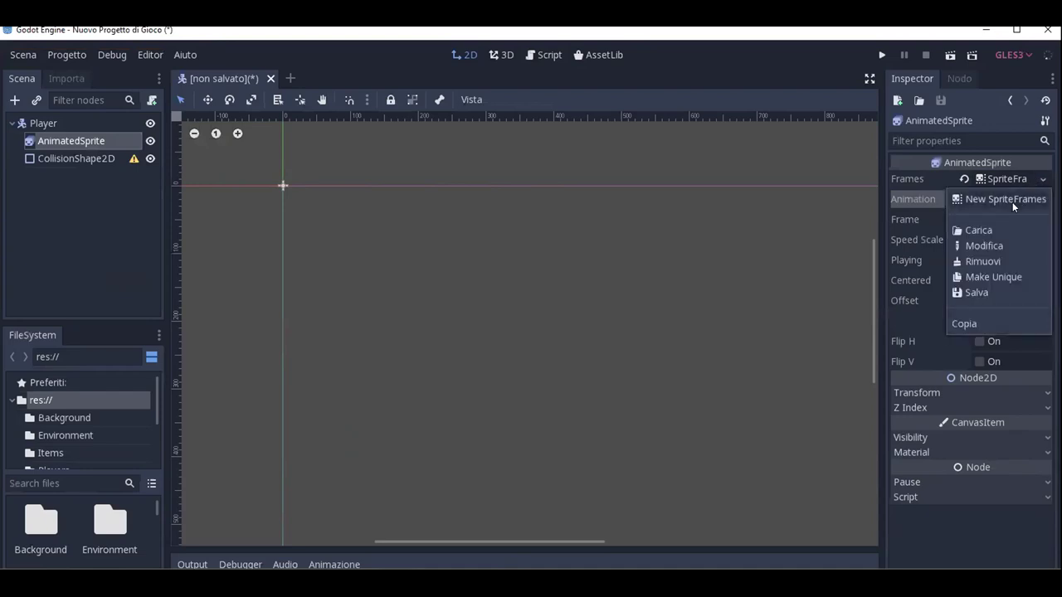
{"action": "left_click", "coordinate": [1011, 202]}
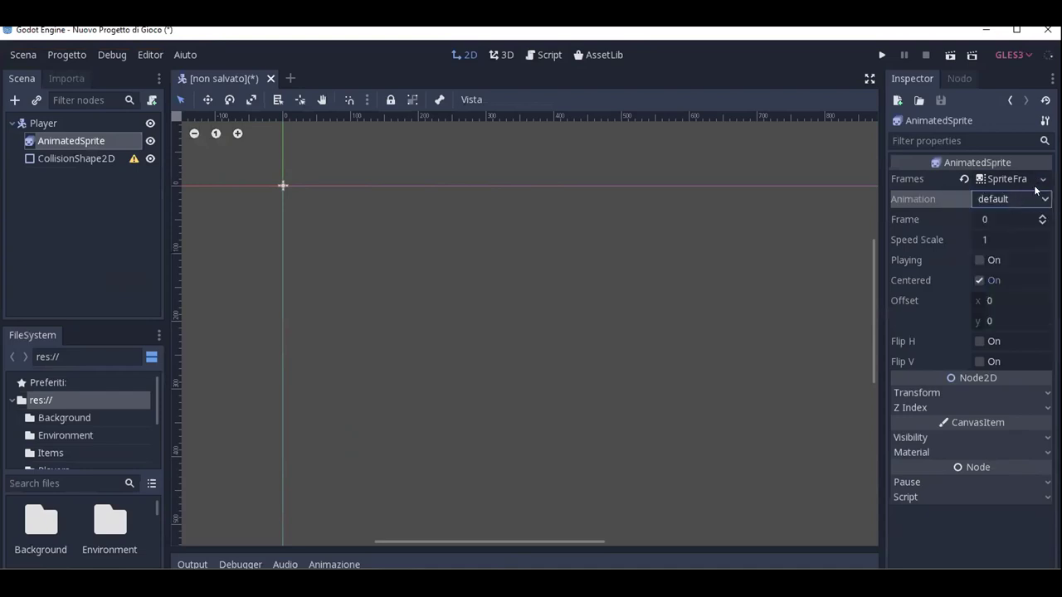
{"action": "left_click", "coordinate": [1022, 178]}
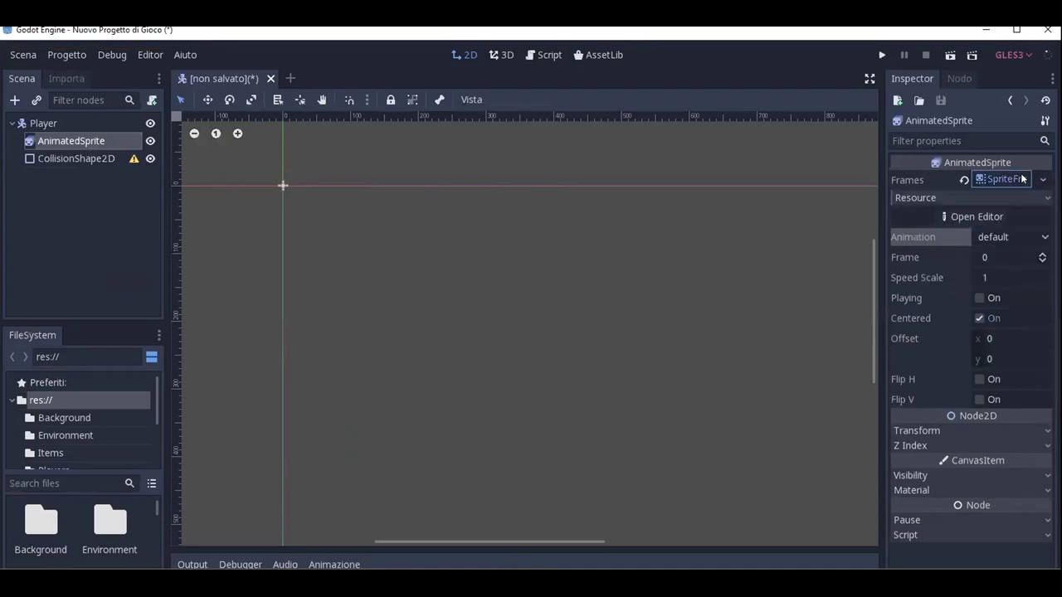
{"action": "left_click", "coordinate": [979, 217]}
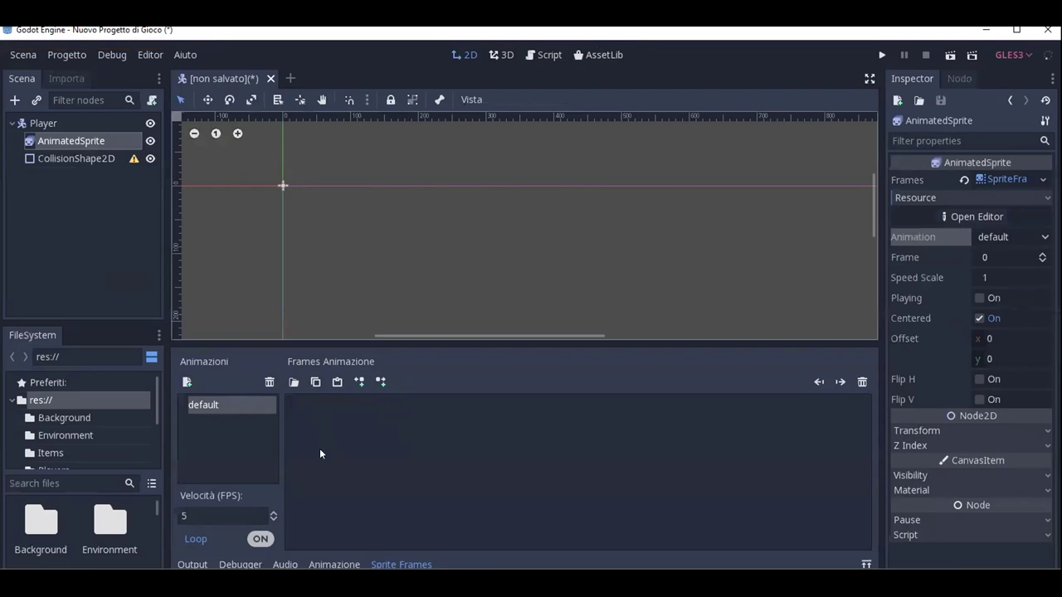
Add a new animation to the sprite frames and name it 'fermo'.
{"action": "left_click", "coordinate": [187, 382]}
{"action": "double_click", "coordinate": [218, 404]}
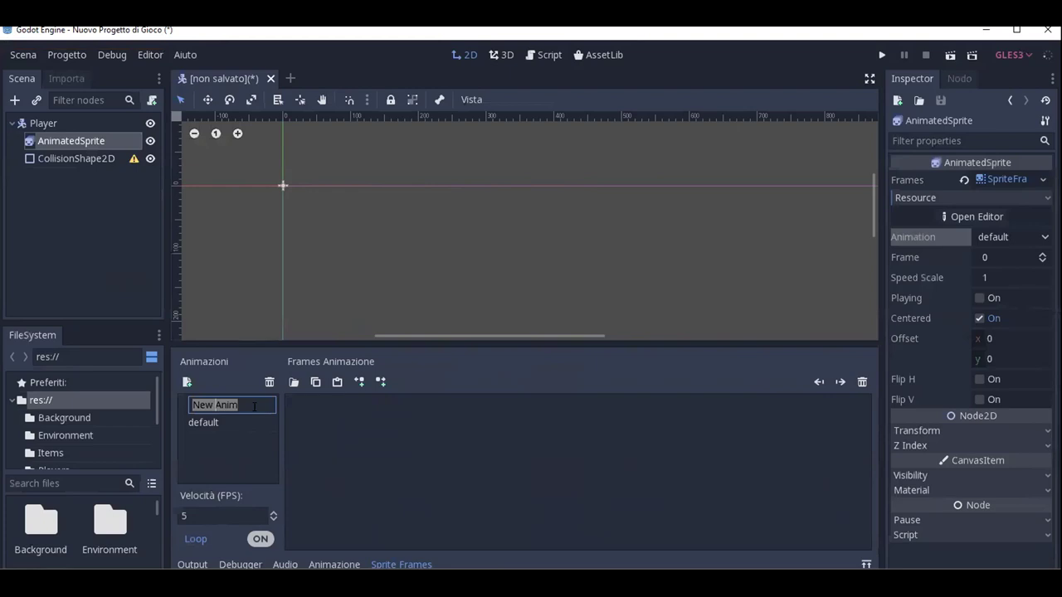
{"action": "type", "text": "fermo"}
{"action": "key", "text": "Return"}
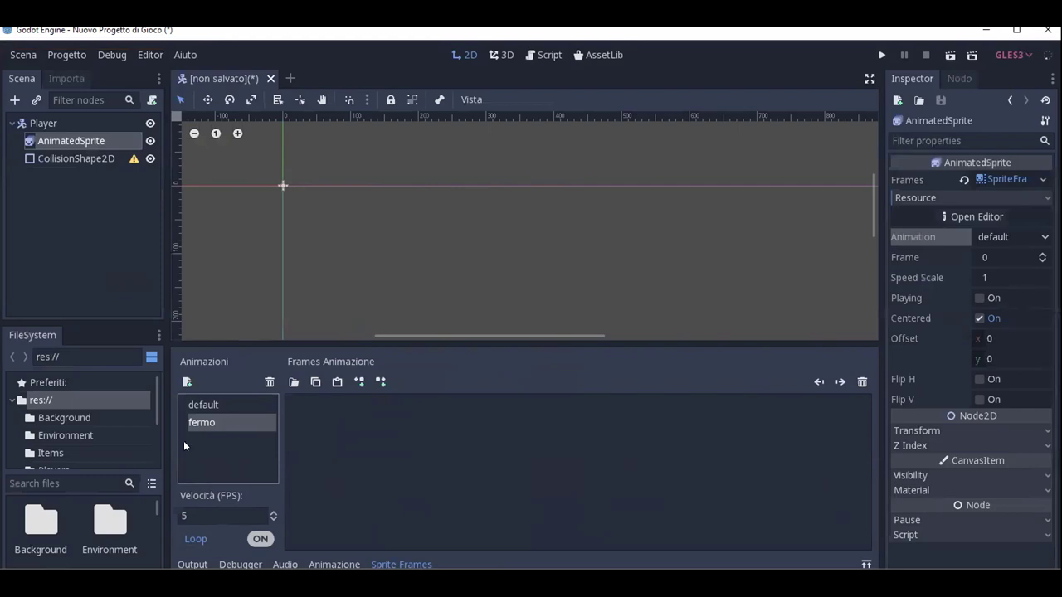
{"action": "scroll", "coordinate": [82, 426], "scroll_direction": "down", "scroll_amount": 1}
{"action": "scroll", "coordinate": [81, 426], "scroll_direction": "down", "scroll_amount": 2}
{"action": "scroll", "coordinate": [85, 427], "scroll_direction": "down", "scroll_amount": 1}
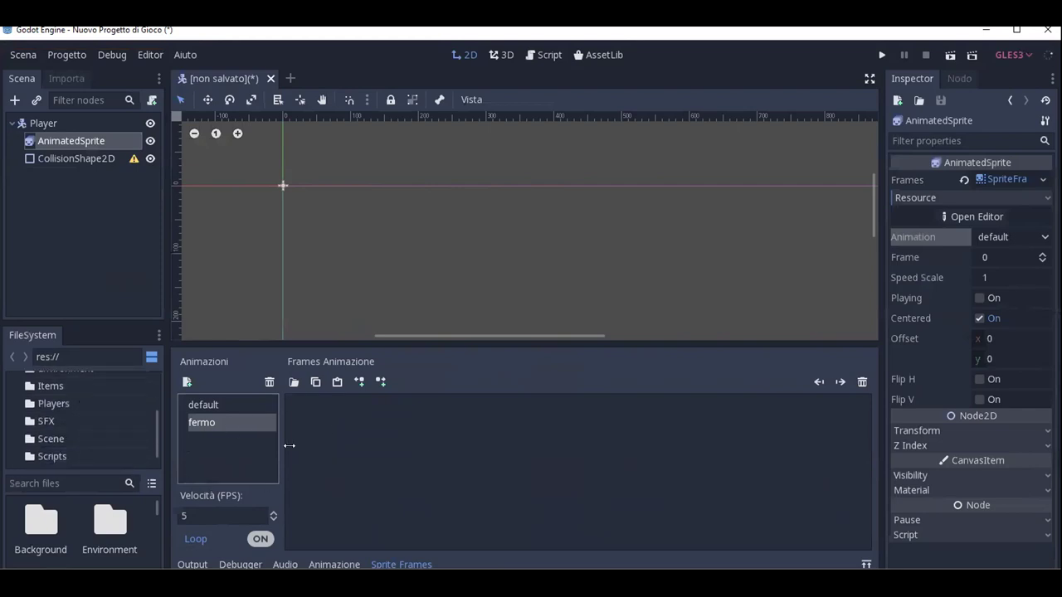
Drag bunny1_ready.png and bunny1_stand.png from res://Players into the fermo animation's frames.
{"action": "left_click", "coordinate": [79, 406]}
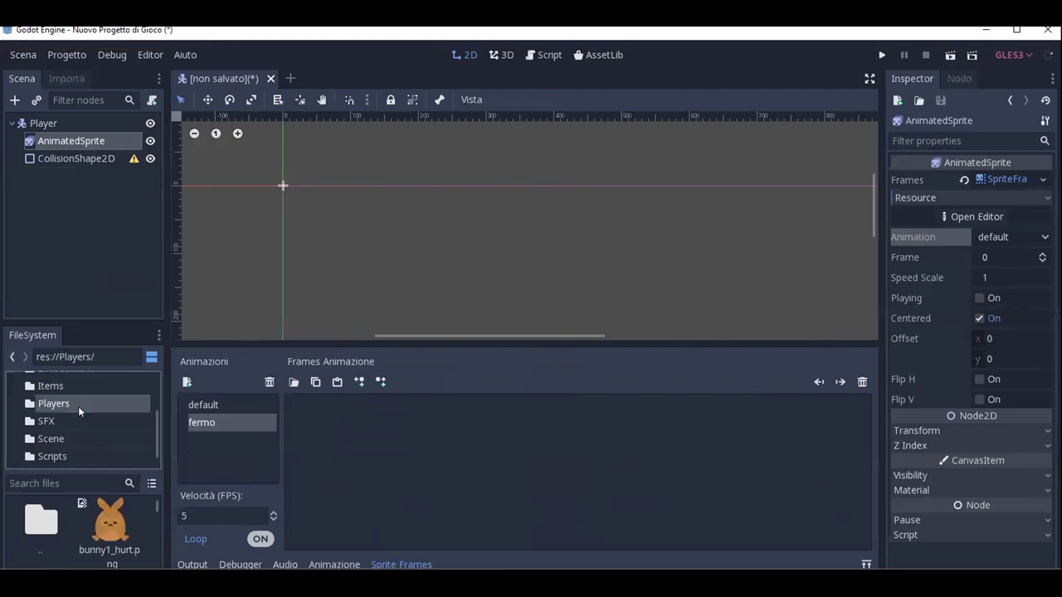
{"action": "left_click_drag", "start_coordinate": [86, 471], "coordinate": [86, 384]}
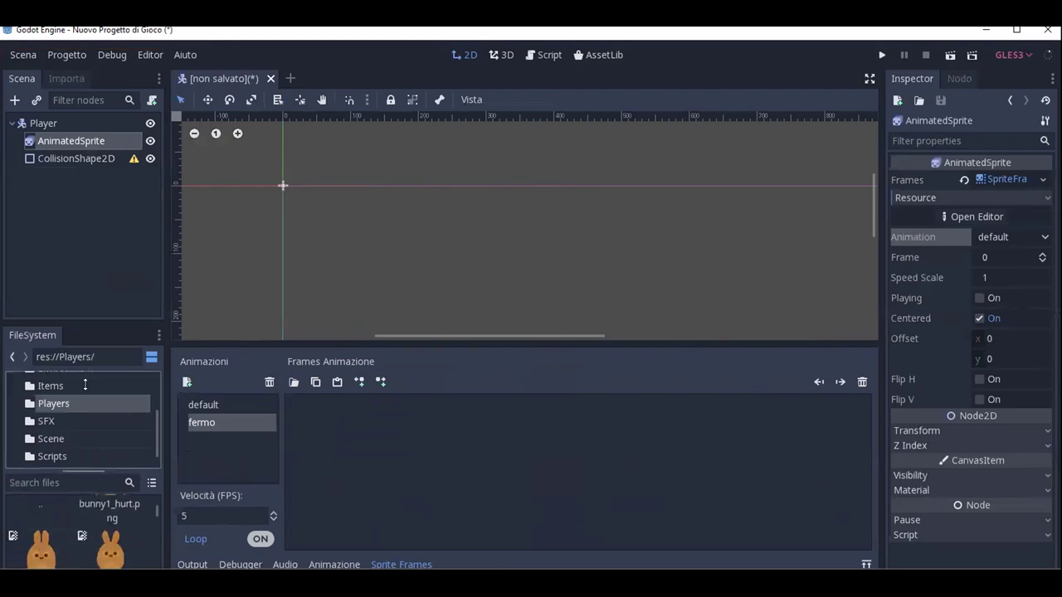
{"action": "scroll", "coordinate": [99, 491], "scroll_direction": "down", "scroll_amount": 3}
{"action": "scroll", "coordinate": [110, 476], "scroll_direction": "up", "scroll_amount": 2}
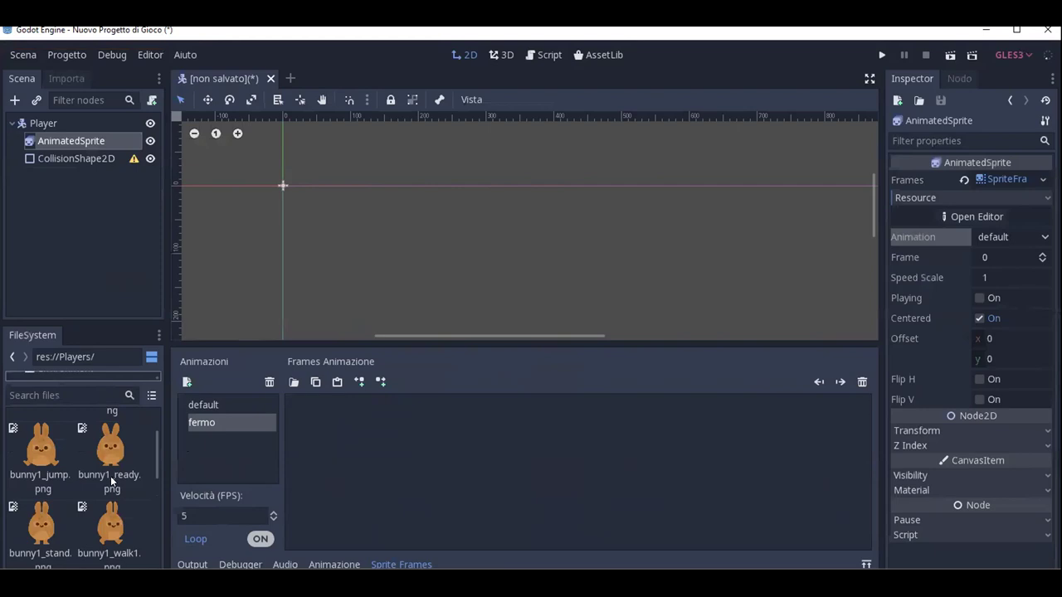
{"action": "scroll", "coordinate": [116, 464], "scroll_direction": "up", "scroll_amount": 2}
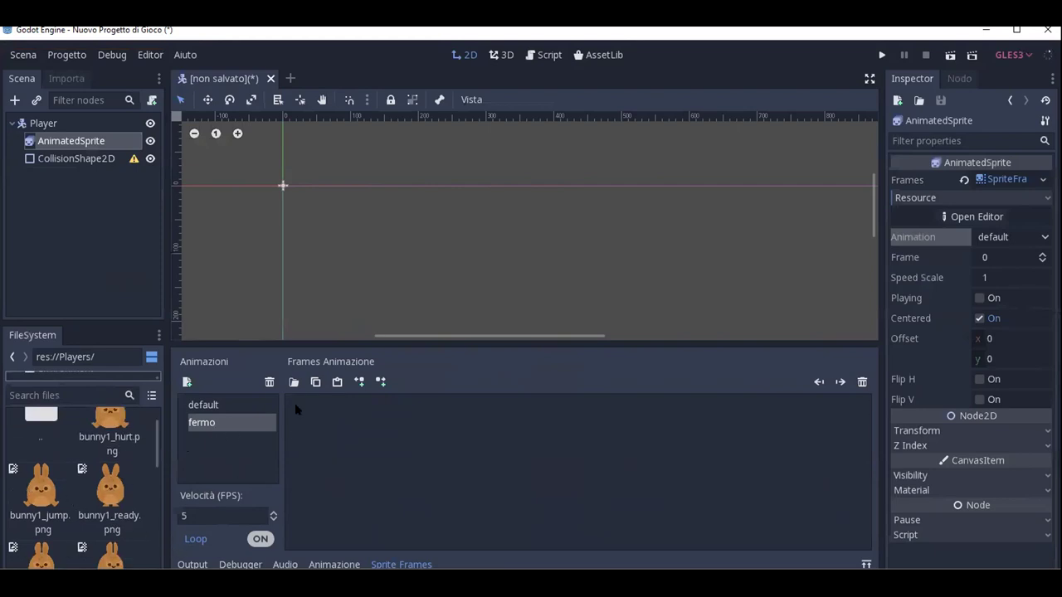
{"action": "left_click", "coordinate": [203, 518]}
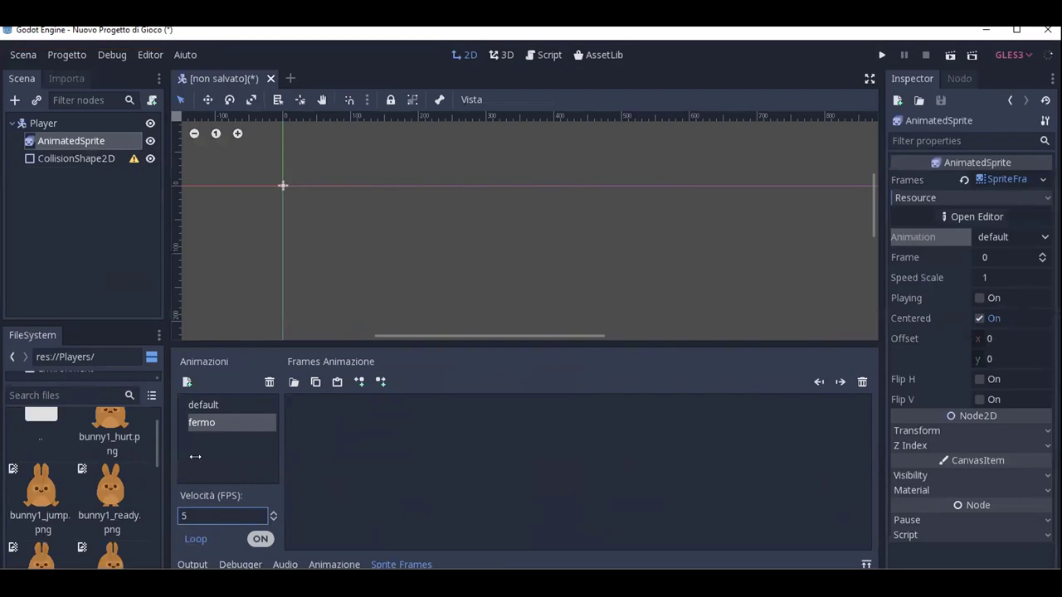
{"action": "left_click_drag", "start_coordinate": [99, 498], "coordinate": [327, 450]}
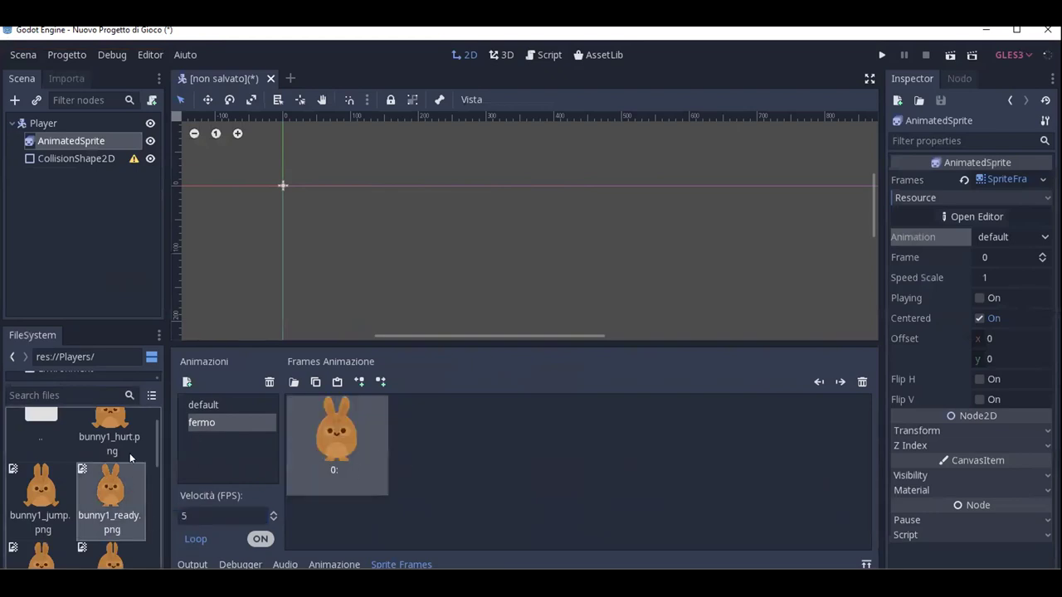
{"action": "scroll", "coordinate": [129, 459], "scroll_direction": "down", "scroll_amount": 1}
{"action": "left_click_drag", "start_coordinate": [29, 512], "coordinate": [433, 464]}
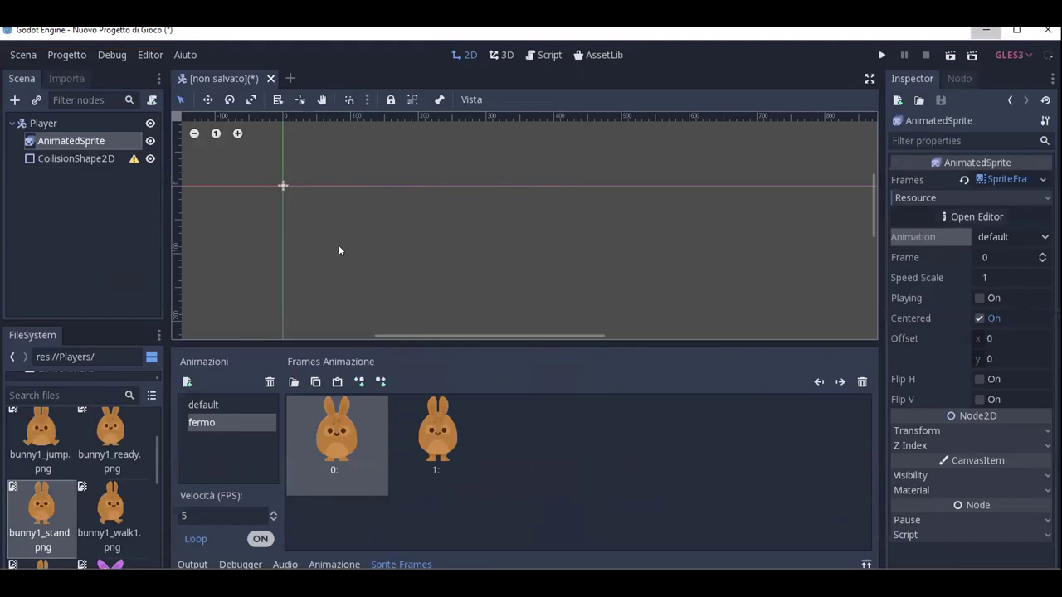
{"action": "key", "text": "super+d"}
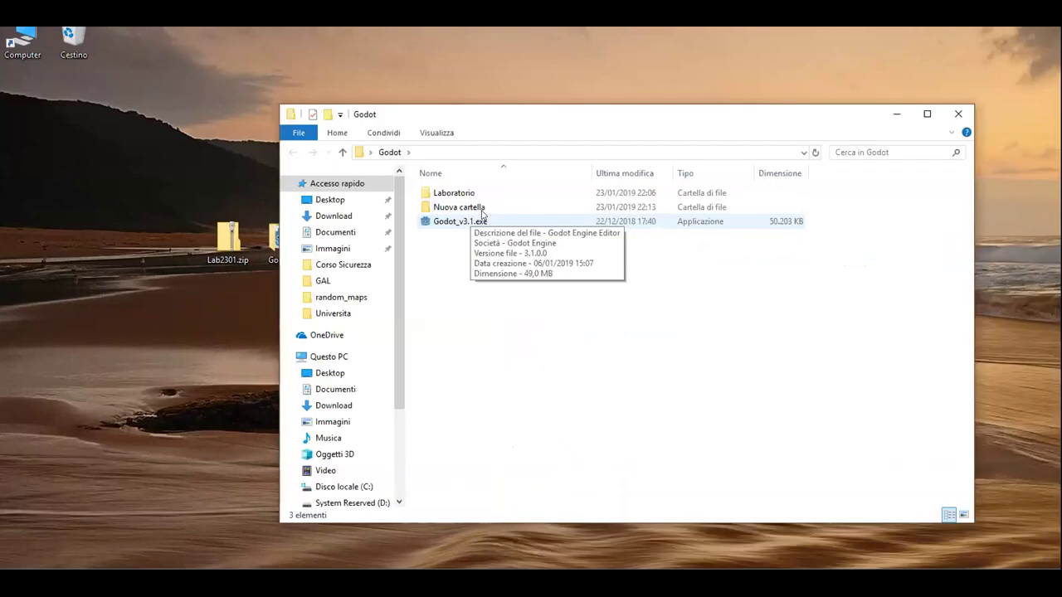
Browse the Nuova cartella folders (.import, Background, Environment, Items, Scene, SFX, Scripts), then close Explorer.
{"action": "double_click", "coordinate": [456, 207]}
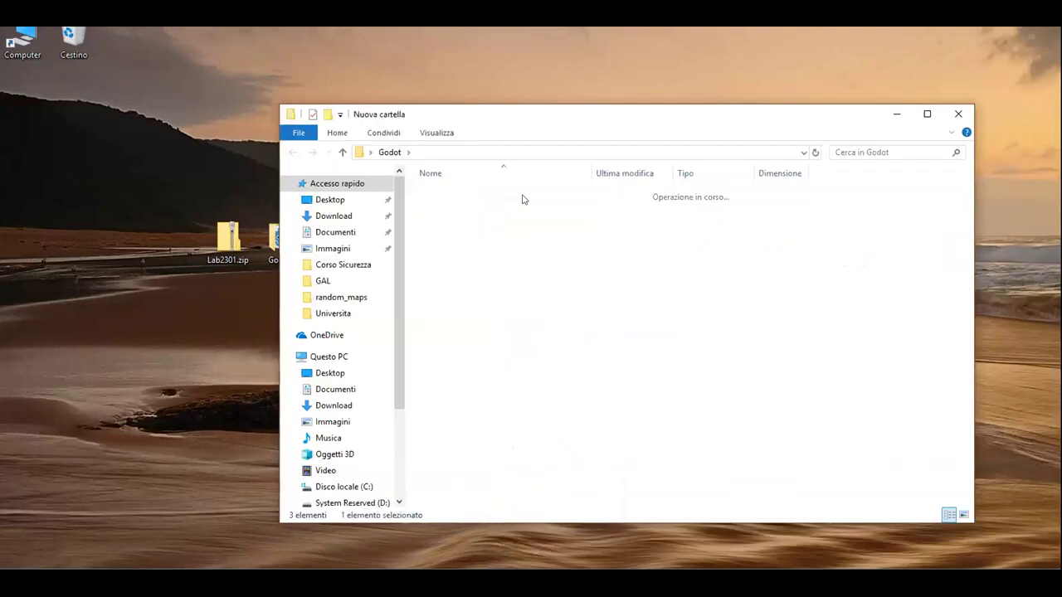
{"action": "mouse_move", "coordinate": [472, 209]}
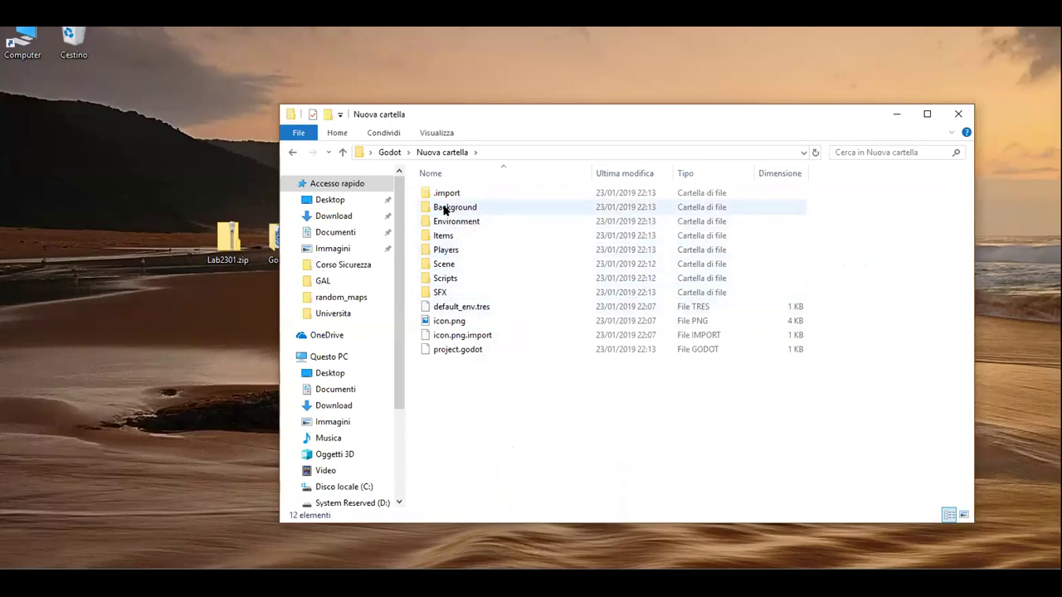
{"action": "left_click", "coordinate": [444, 210]}
{"action": "key", "text": "shift+Up"}
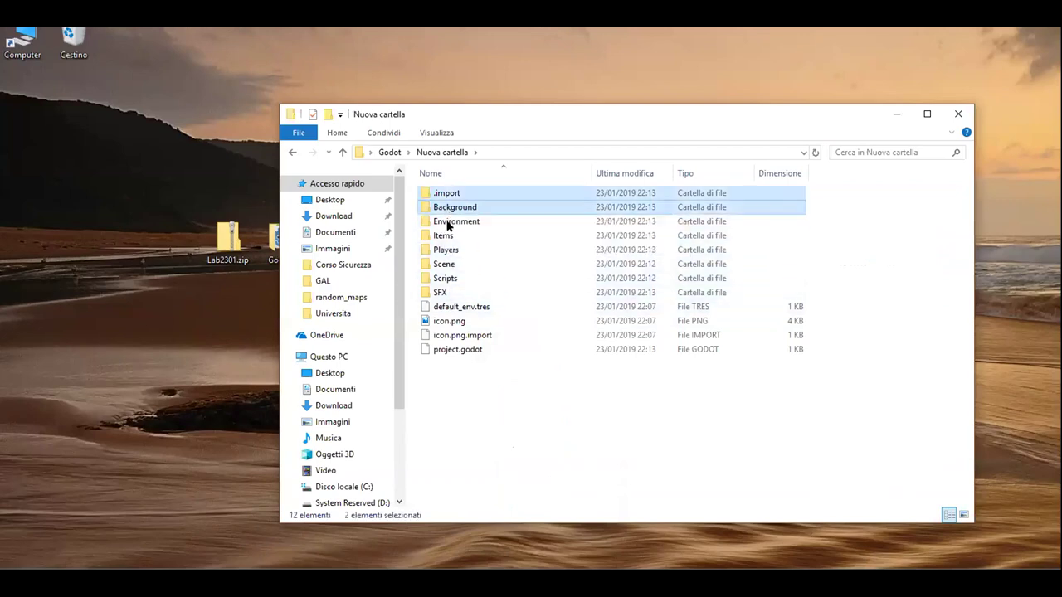
{"action": "key", "text": "Up"}
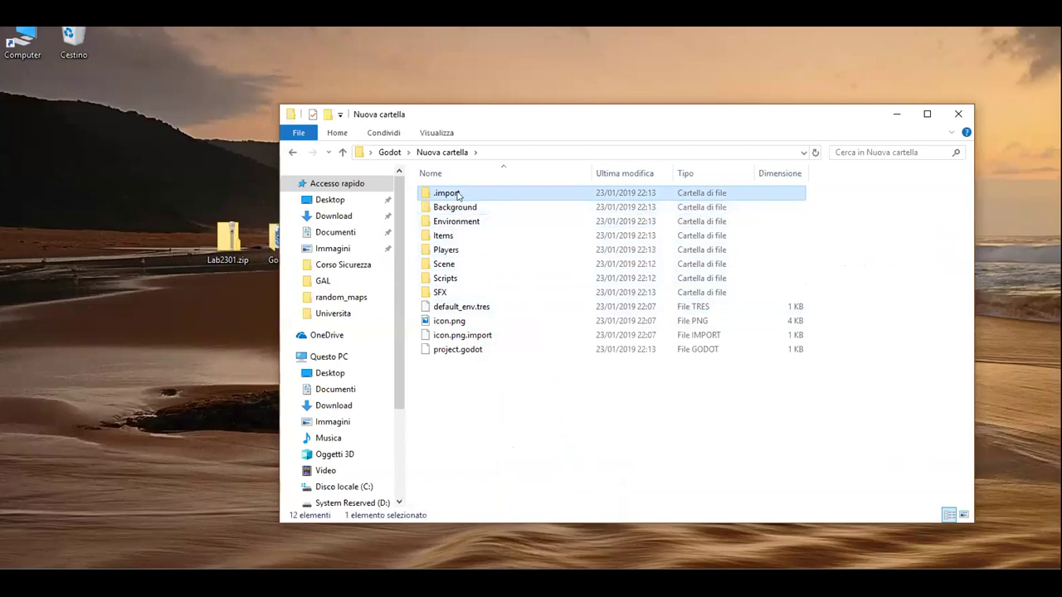
{"action": "left_click", "coordinate": [457, 209]}
{"action": "left_click", "coordinate": [469, 222]}
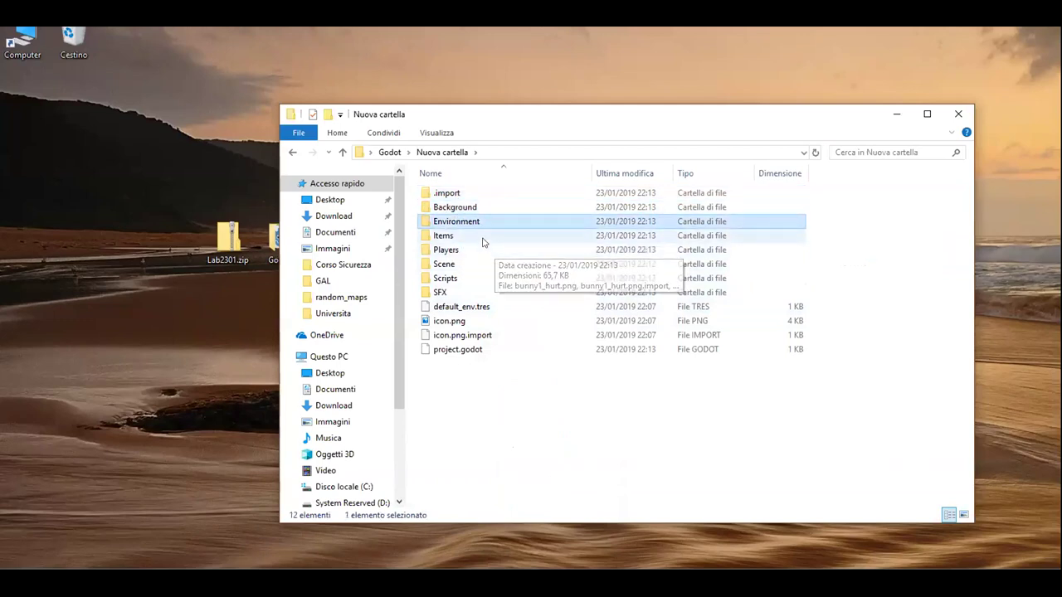
{"action": "left_click", "coordinate": [476, 235]}
{"action": "left_click", "coordinate": [474, 264]}
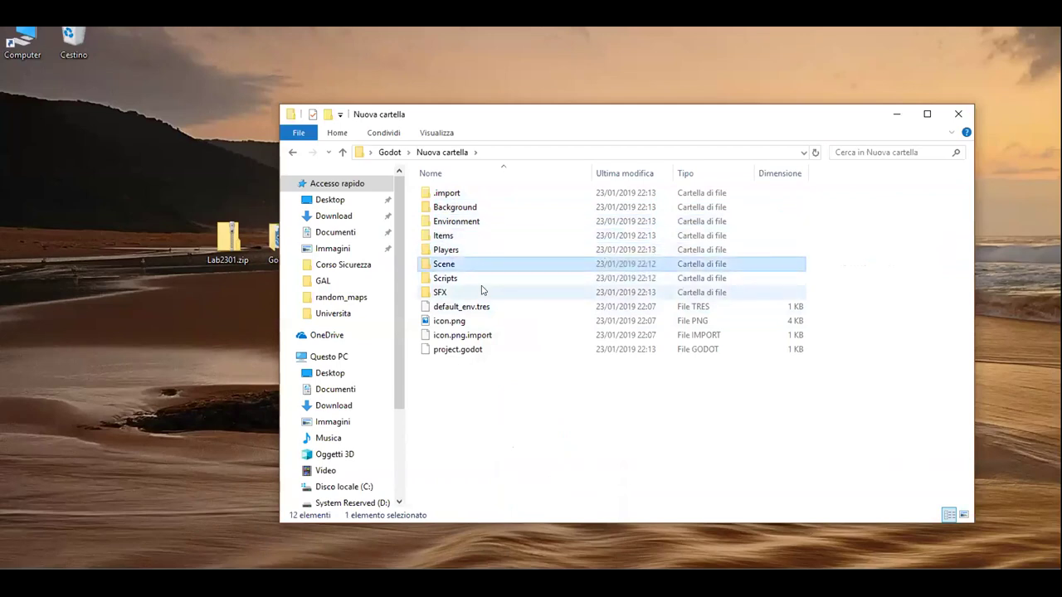
{"action": "left_click", "coordinate": [484, 292]}
{"action": "left_click", "coordinate": [480, 280]}
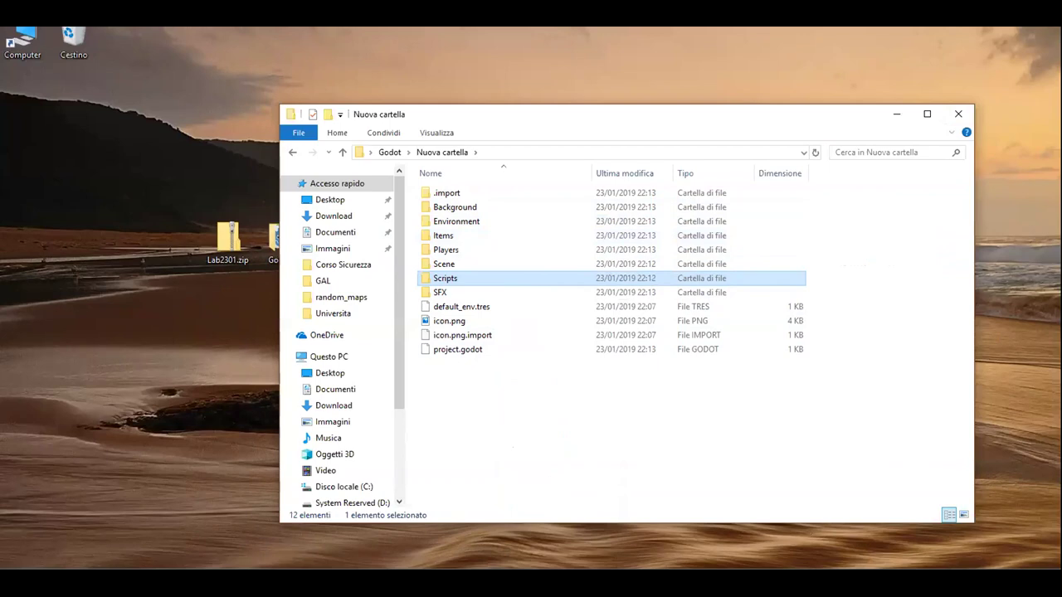
{"action": "left_click", "coordinate": [958, 113]}
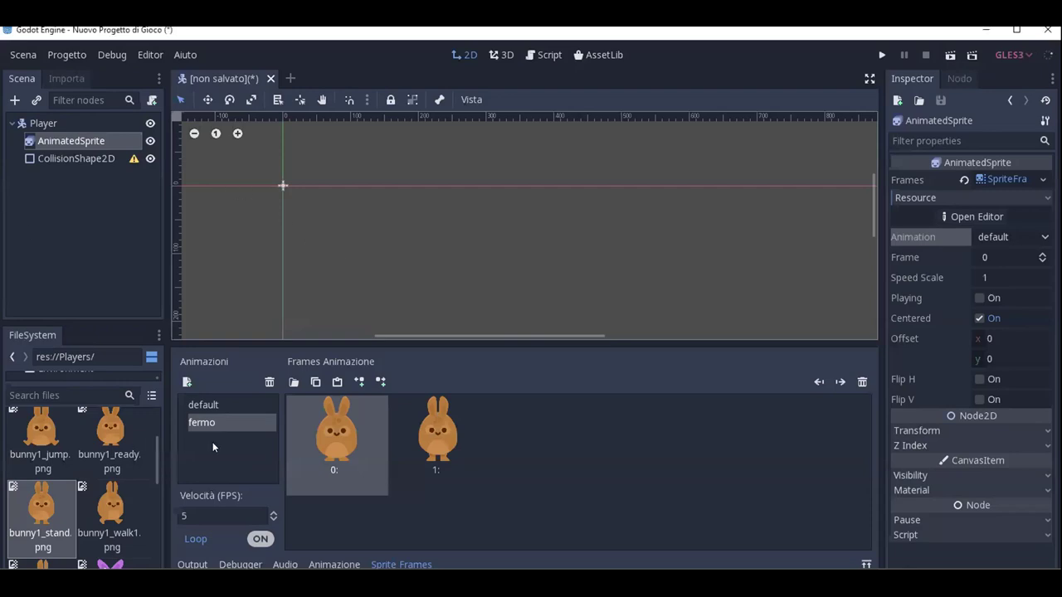
Check the AnimatedSprite's current animation setting in the Inspector.
{"action": "scroll", "coordinate": [310, 214], "scroll_direction": "up", "scroll_amount": 1}
{"action": "scroll", "coordinate": [309, 211], "scroll_direction": "down", "scroll_amount": 1}
{"action": "scroll", "coordinate": [297, 215], "scroll_direction": "down", "scroll_amount": 1}
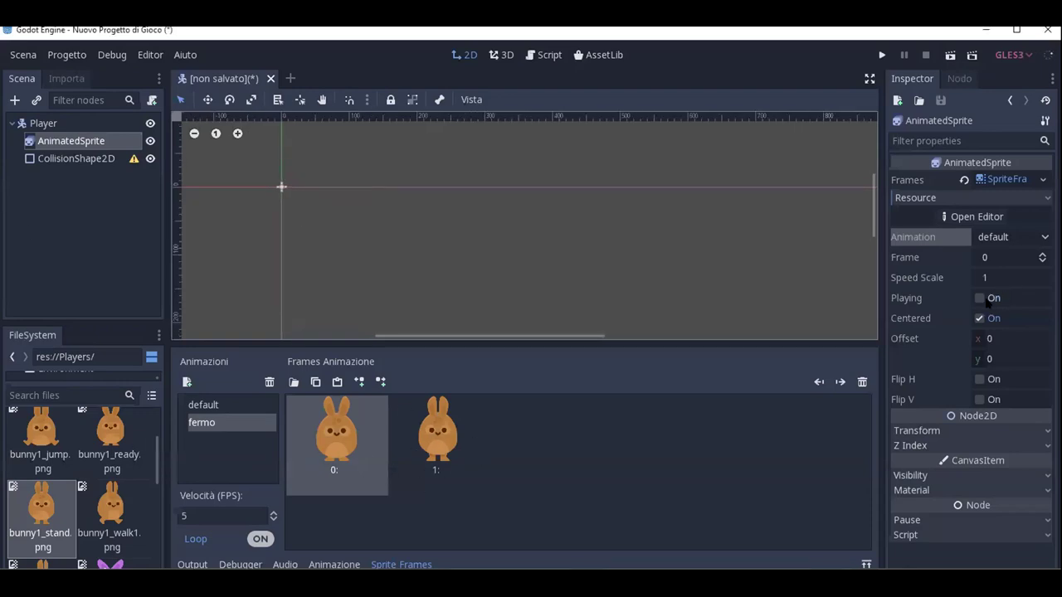
{"action": "left_click", "coordinate": [981, 299]}
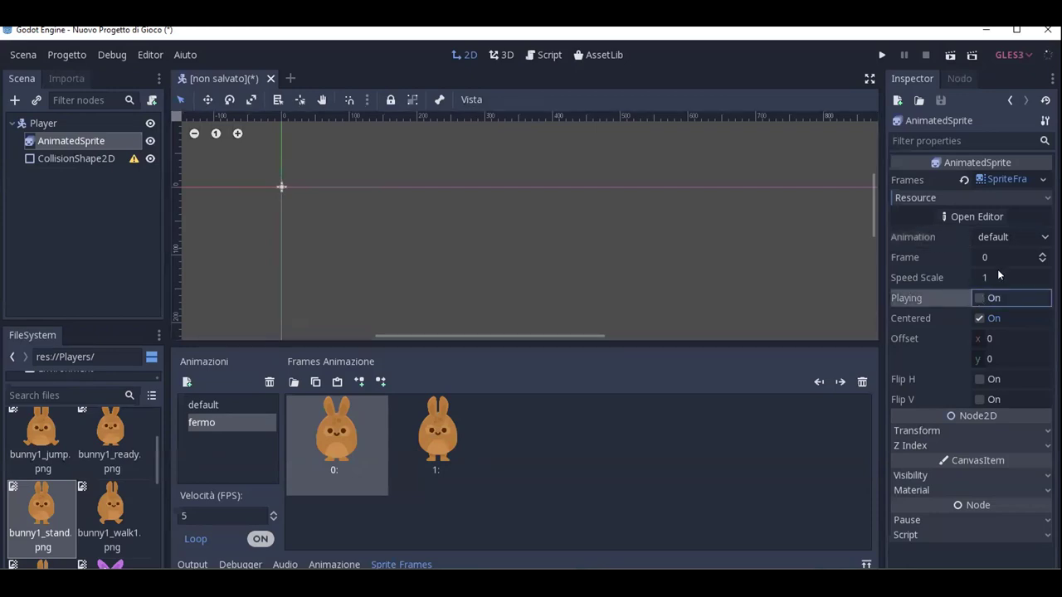
{"action": "left_click", "coordinate": [500, 475]}
{"action": "left_click", "coordinate": [847, 283]}
{"action": "left_click", "coordinate": [913, 237]}
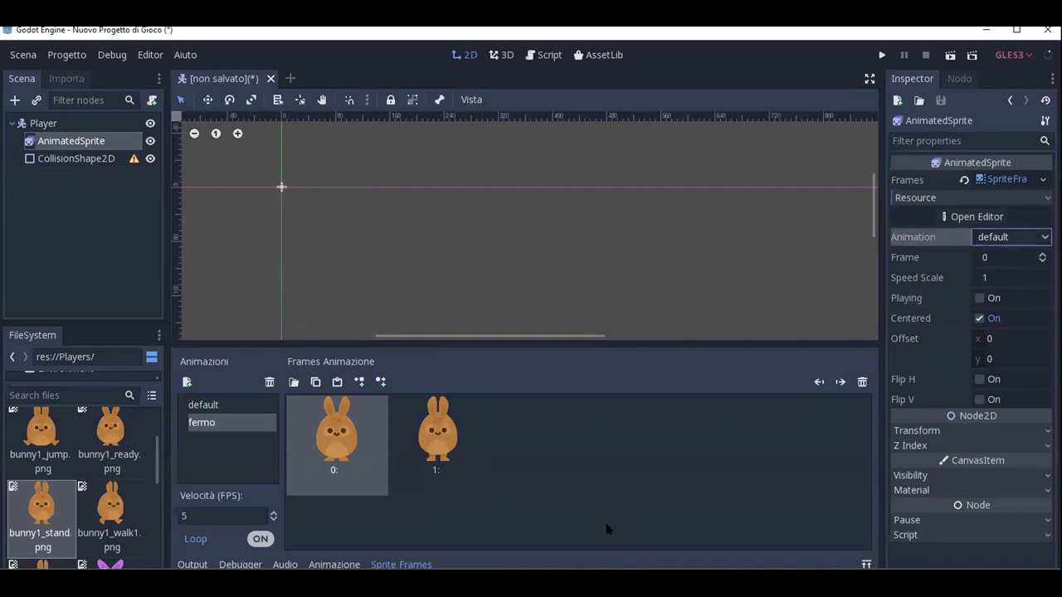
Save the scene as Player.tscn in res://Scene, overwriting the existing file.
{"action": "key", "text": "ctrl+s"}
{"action": "double_click", "coordinate": [623, 184]}
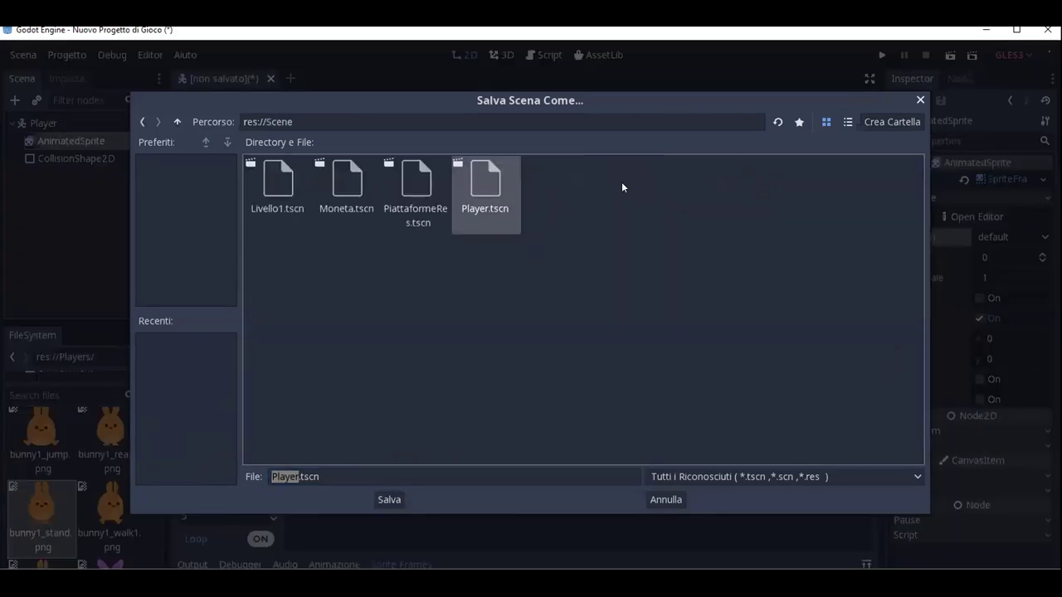
{"action": "left_click", "coordinate": [395, 499]}
{"action": "left_click", "coordinate": [504, 324]}
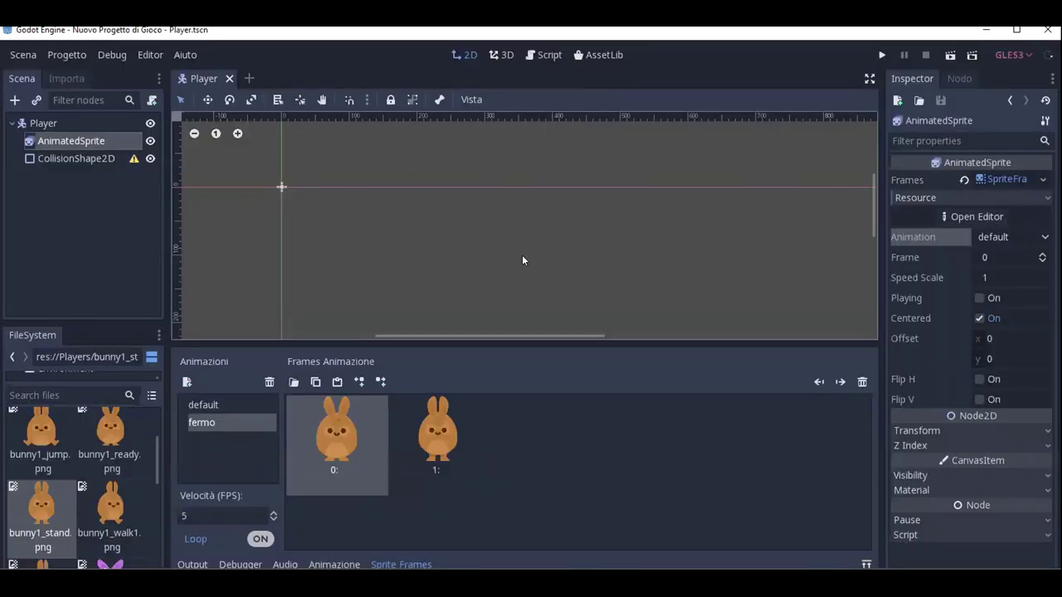
Rename the default animation to 'fermo'.
{"action": "left_click", "coordinate": [1042, 239]}
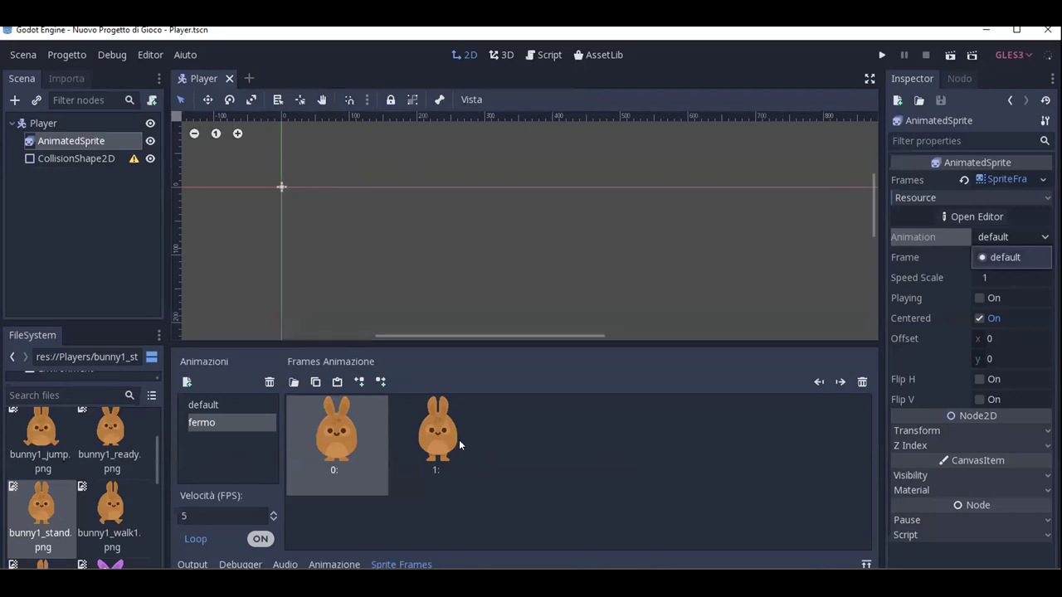
{"action": "left_click", "coordinate": [414, 438]}
{"action": "double_click", "coordinate": [211, 423]}
{"action": "double_click", "coordinate": [256, 424]}
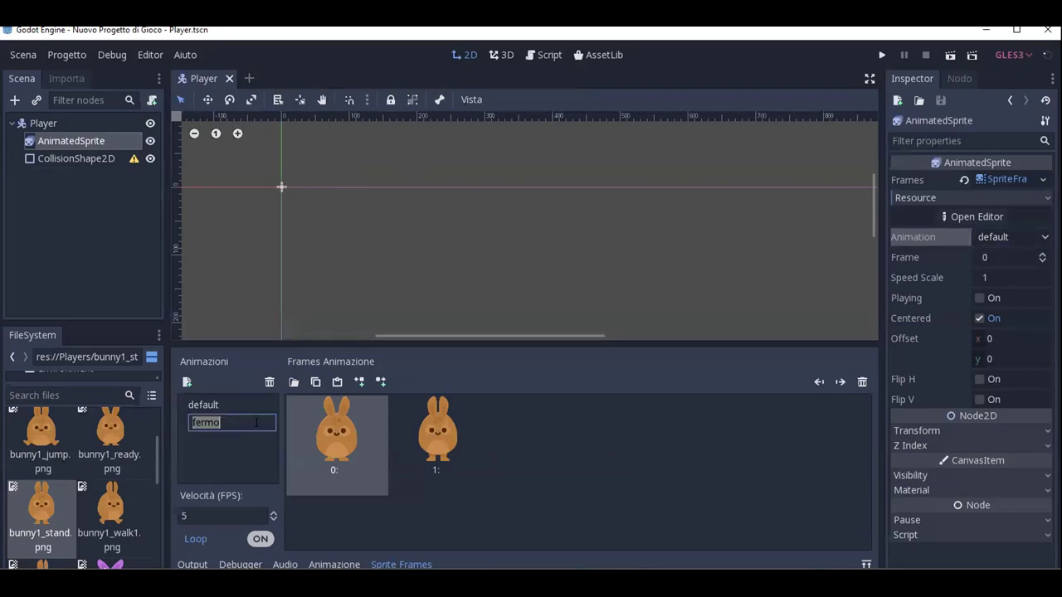
{"action": "left_click", "coordinate": [232, 407]}
{"action": "left_click", "coordinate": [229, 404]}
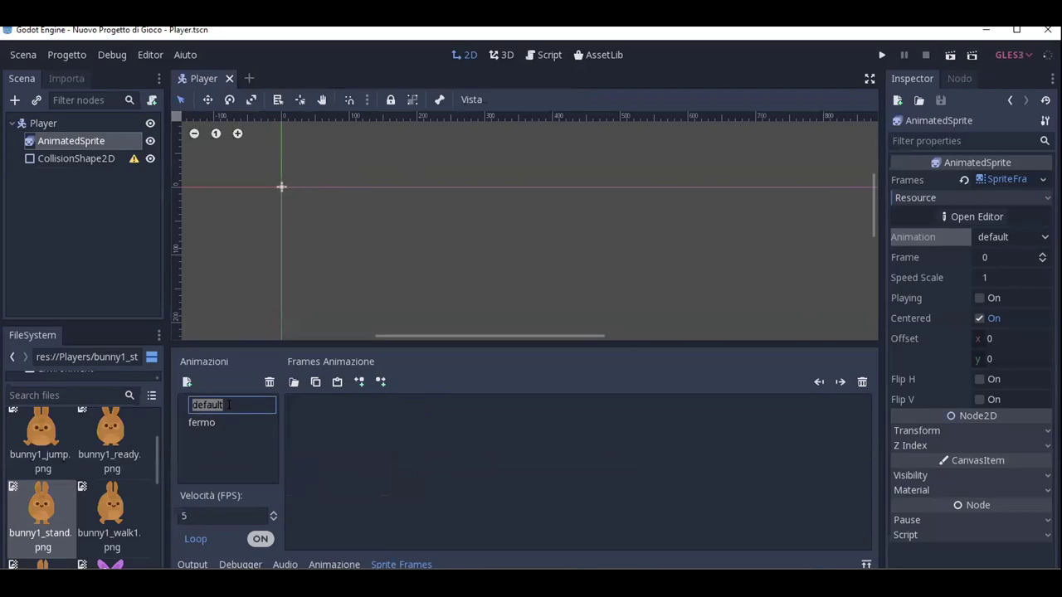
{"action": "type", "text": "Fermo"}
{"action": "key", "text": "BackSpace"}
{"action": "key", "text": "BackSpace"}
{"action": "key", "text": "BackSpace"}
{"action": "type", "text": "fermo"}
{"action": "key", "text": "Return"}
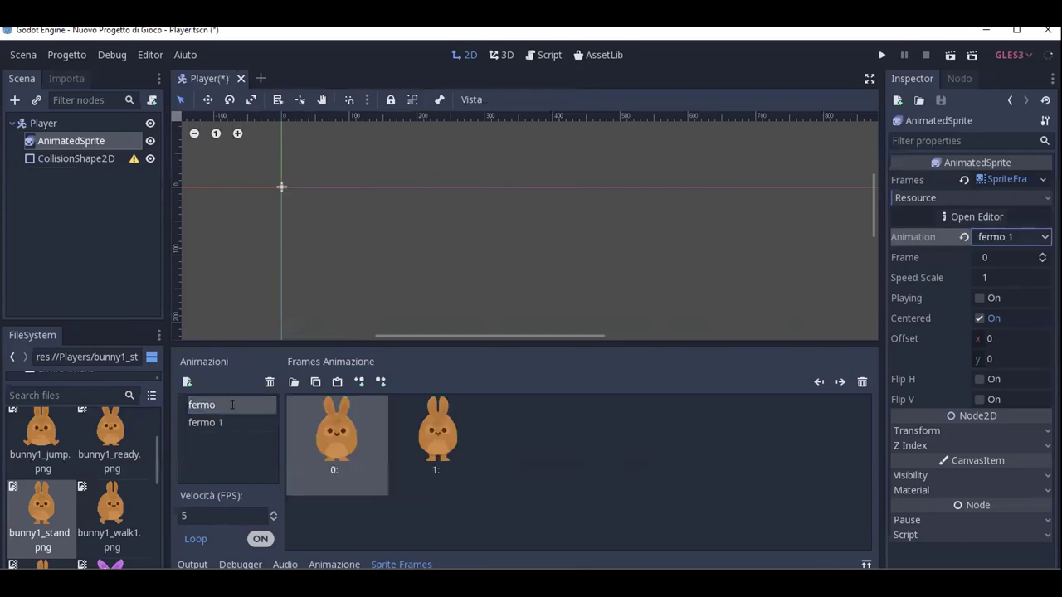
Delete the duplicate 'fermo 1' animation and set the sprite's Animation to fermo.
{"action": "left_click", "coordinate": [219, 425]}
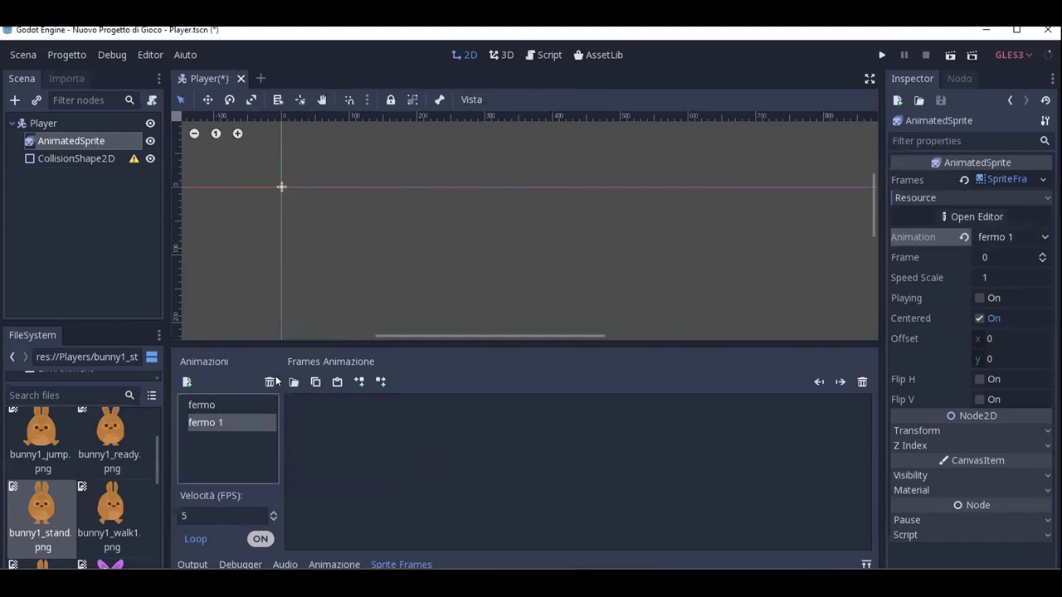
{"action": "left_click", "coordinate": [269, 382]}
{"action": "left_click", "coordinate": [221, 407]}
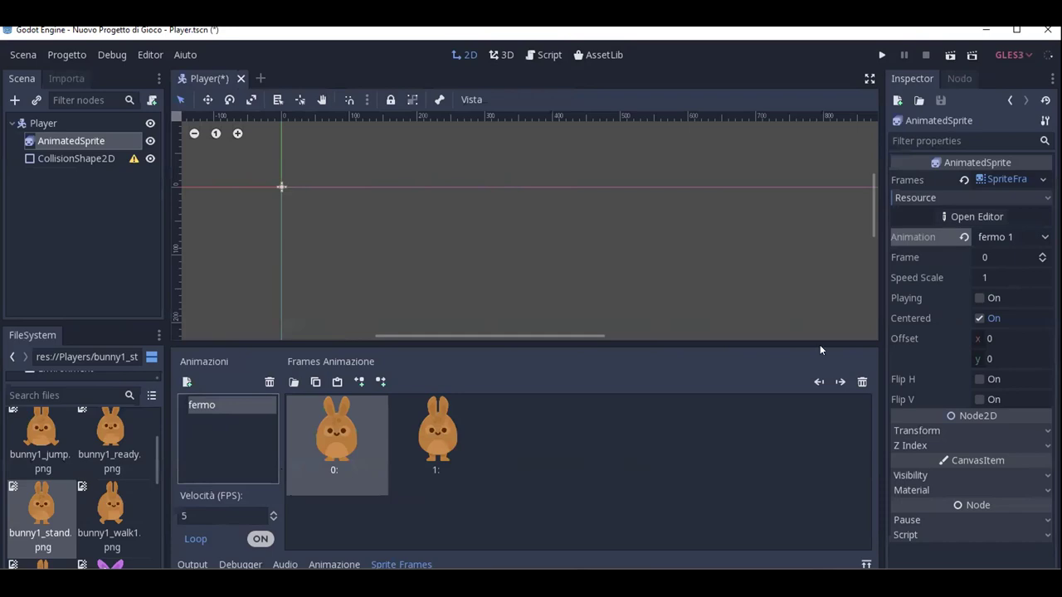
{"action": "left_click", "coordinate": [1022, 237]}
{"action": "left_click", "coordinate": [1019, 259]}
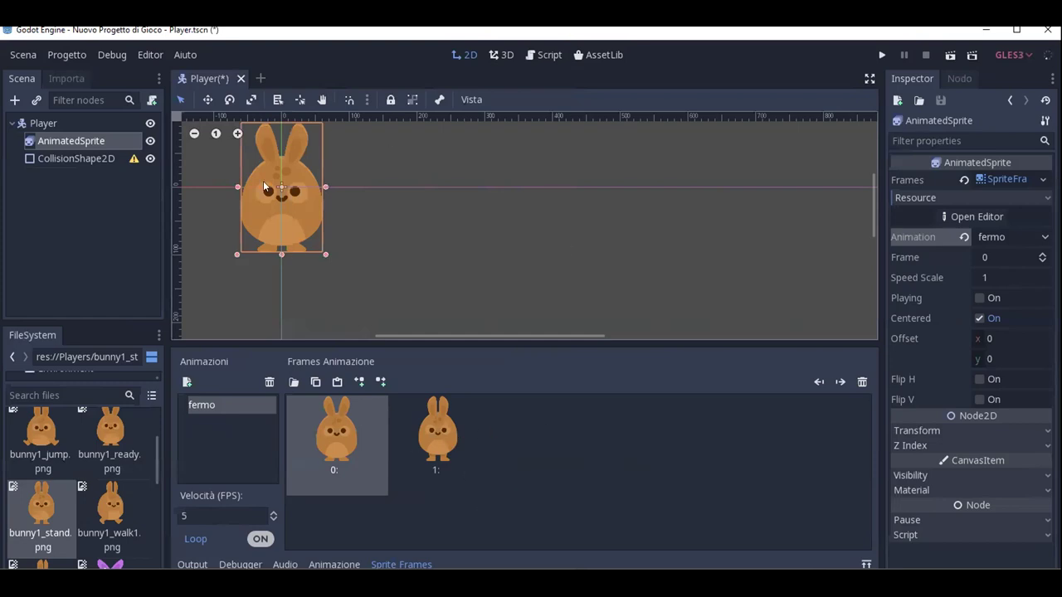
Save Player.tscn and recheck the sprite's animation choices.
{"action": "key", "text": "ctrl+s"}
{"action": "scroll", "coordinate": [274, 163], "scroll_direction": "down", "scroll_amount": 1}
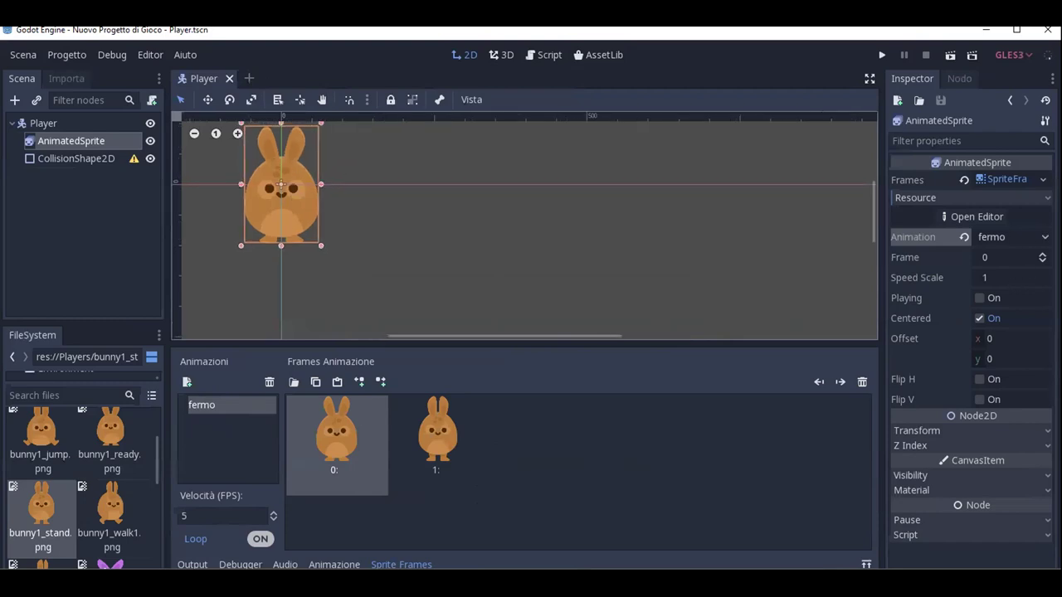
{"action": "left_click", "coordinate": [1008, 236]}
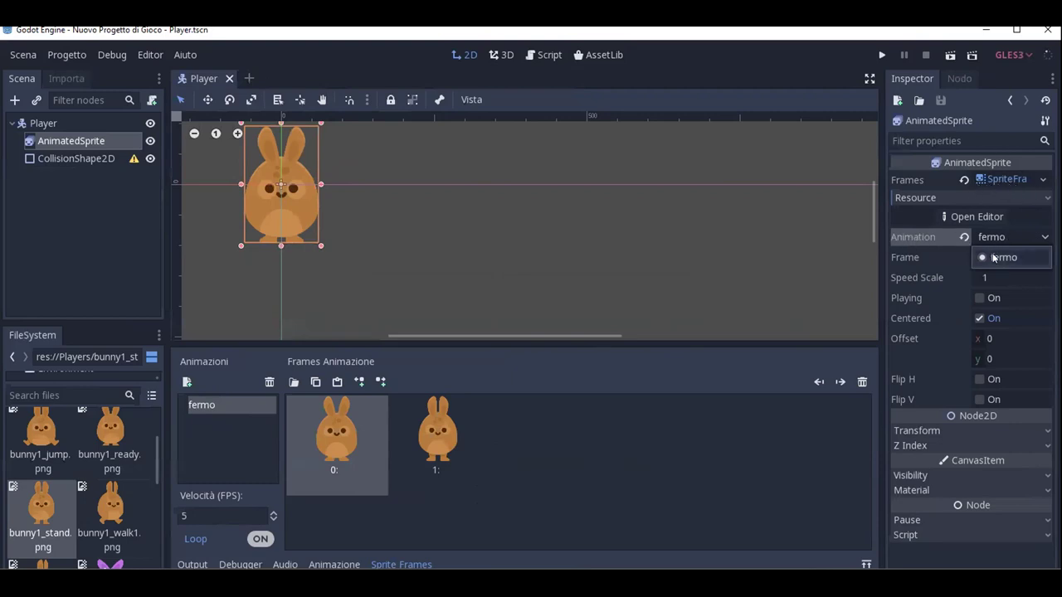
{"action": "left_click", "coordinate": [253, 438]}
Create the 'corsa' animation from bunny1_walk1 and bunny1_walk2, save, and revert Animation to default.
{"action": "left_click", "coordinate": [188, 382]}
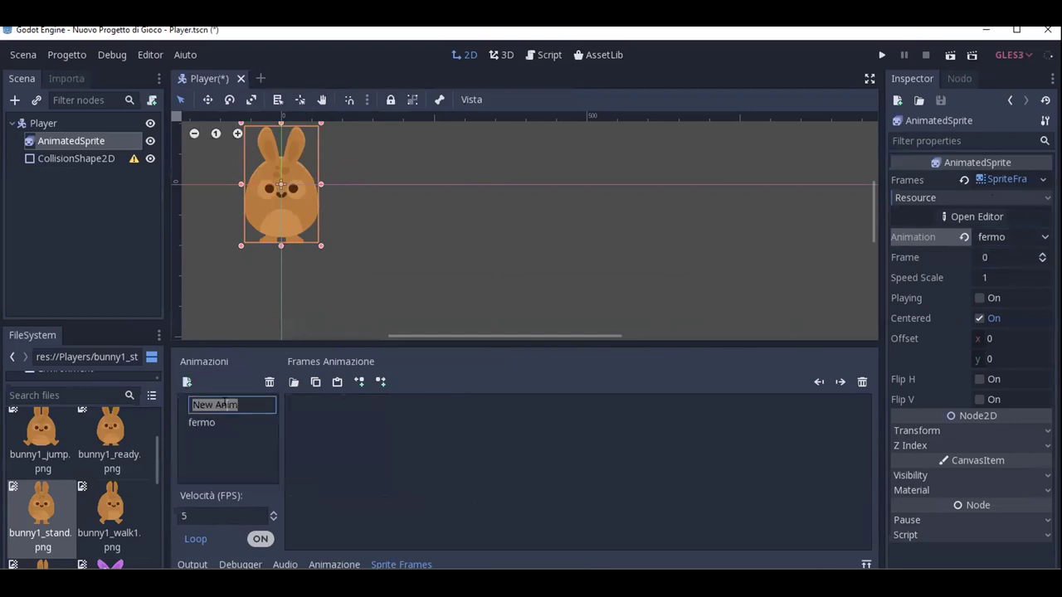
{"action": "type", "text": "corsa"}
{"action": "key", "text": "Return"}
{"action": "scroll", "coordinate": [100, 498], "scroll_direction": "down", "scroll_amount": 1}
{"action": "scroll", "coordinate": [82, 510], "scroll_direction": "up", "scroll_amount": 1}
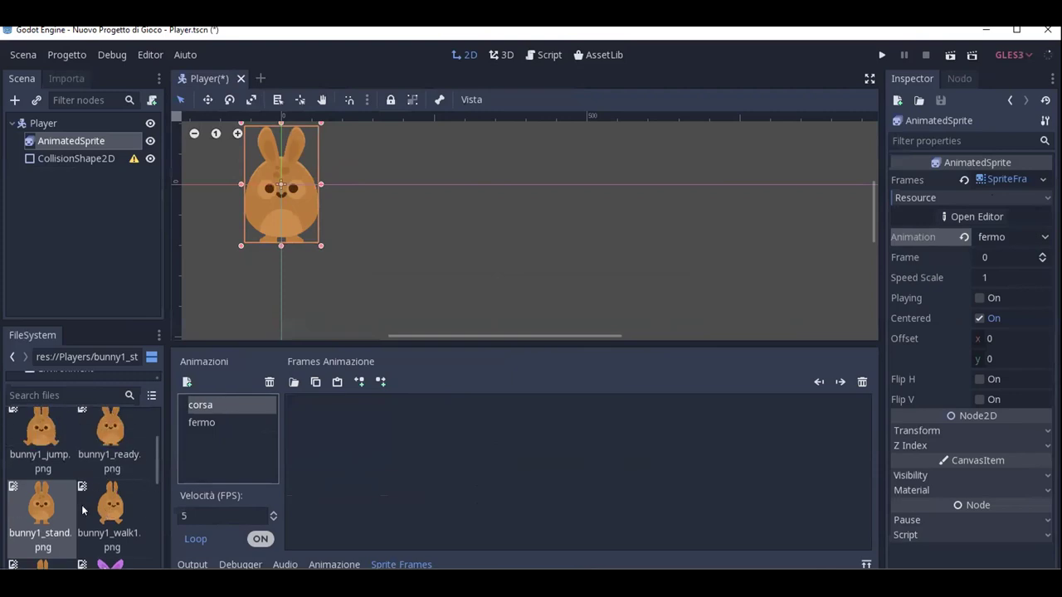
{"action": "left_click_drag", "start_coordinate": [111, 502], "coordinate": [297, 433]}
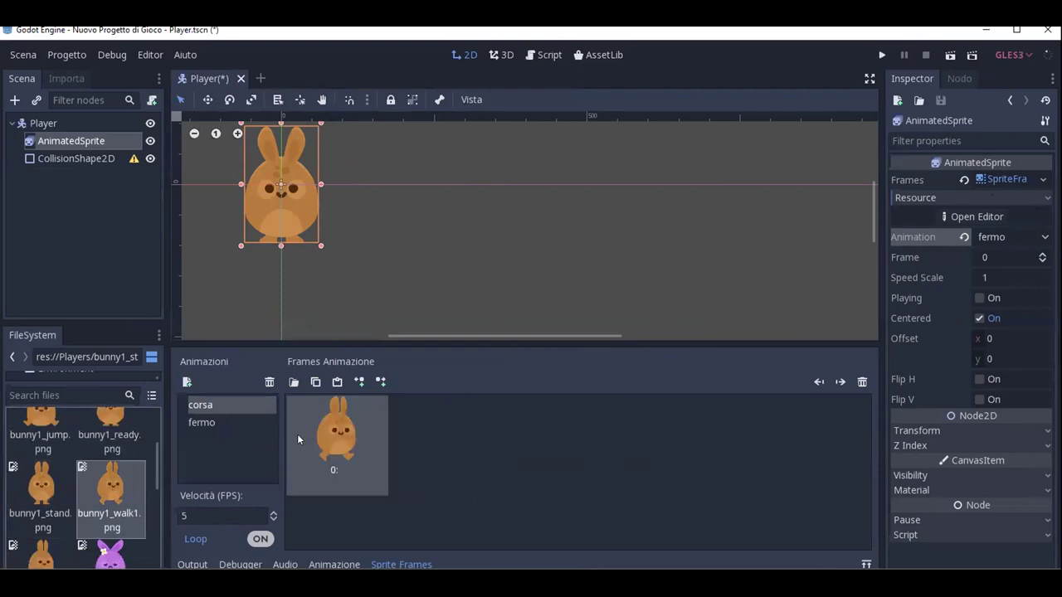
{"action": "scroll", "coordinate": [66, 531], "scroll_direction": "down", "scroll_amount": 1}
{"action": "left_click_drag", "start_coordinate": [67, 531], "coordinate": [456, 466]}
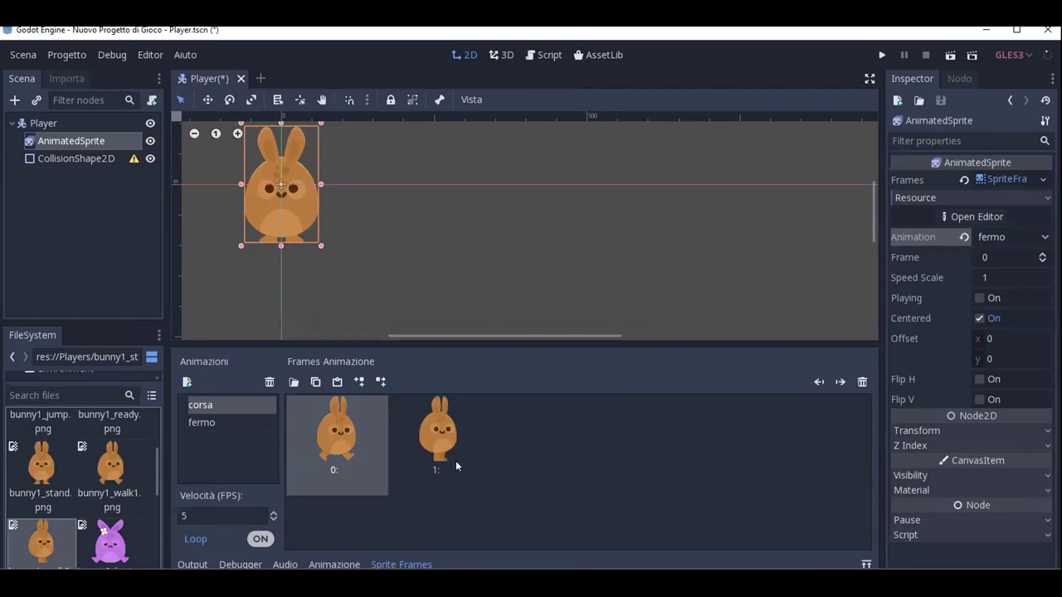
{"action": "key", "text": "ctrl+s"}
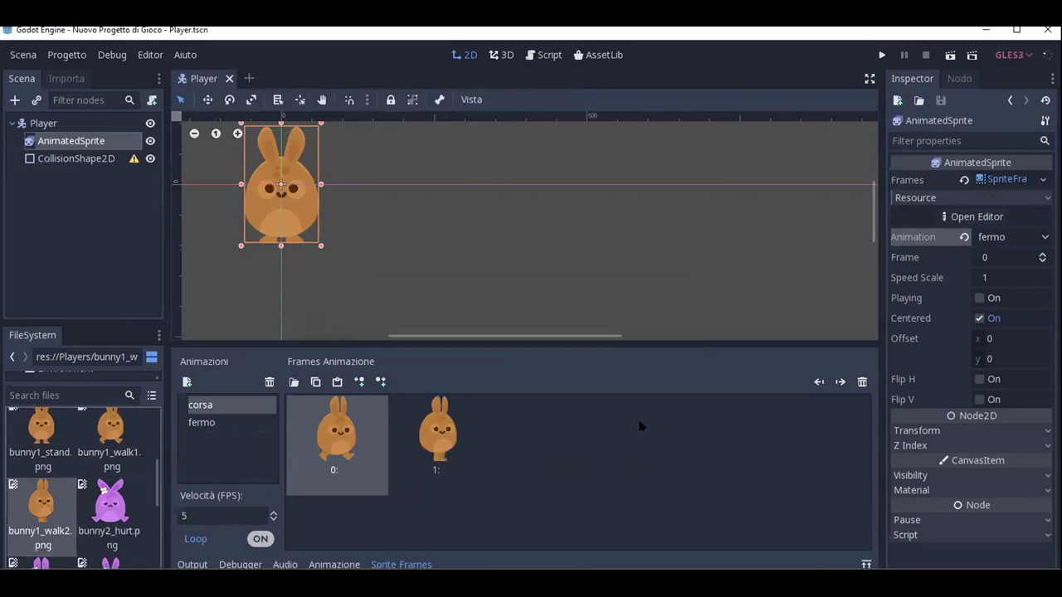
{"action": "left_click", "coordinate": [964, 237]}
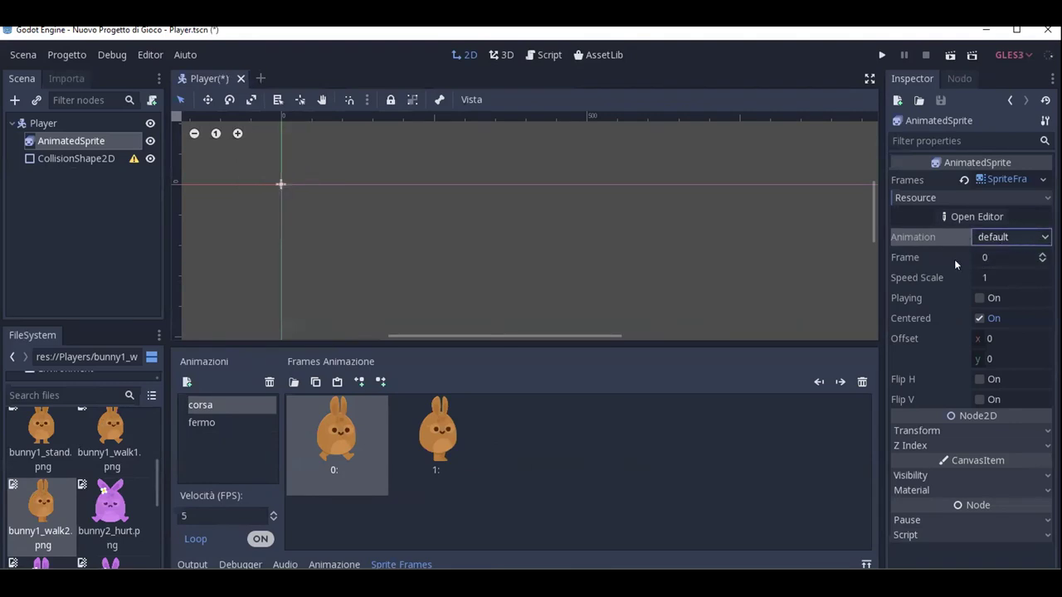
Try the sprite's corsa animation, switch back to fermo, and turn Playing on.
{"action": "left_click", "coordinate": [1025, 237]}
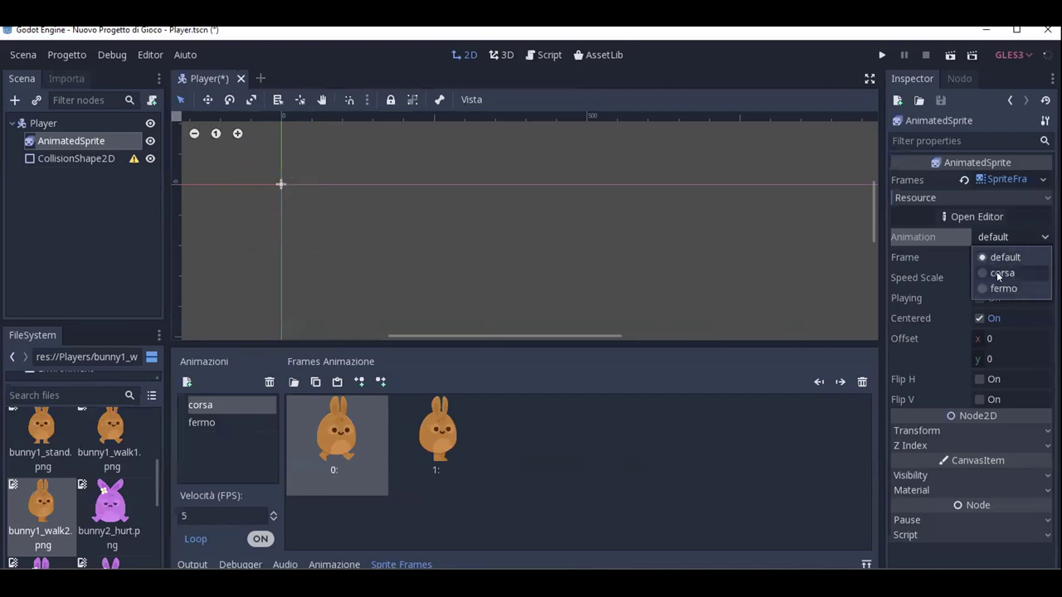
{"action": "left_click", "coordinate": [1000, 273]}
{"action": "left_click", "coordinate": [1039, 242]}
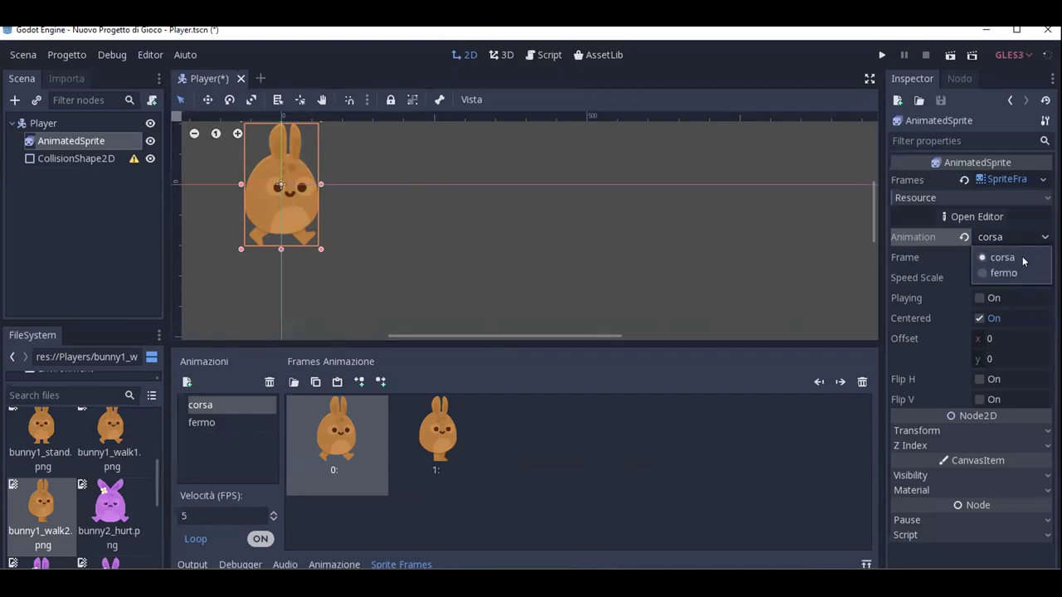
{"action": "left_click", "coordinate": [1022, 238]}
{"action": "left_click", "coordinate": [1022, 239]}
{"action": "left_click", "coordinate": [1003, 273]}
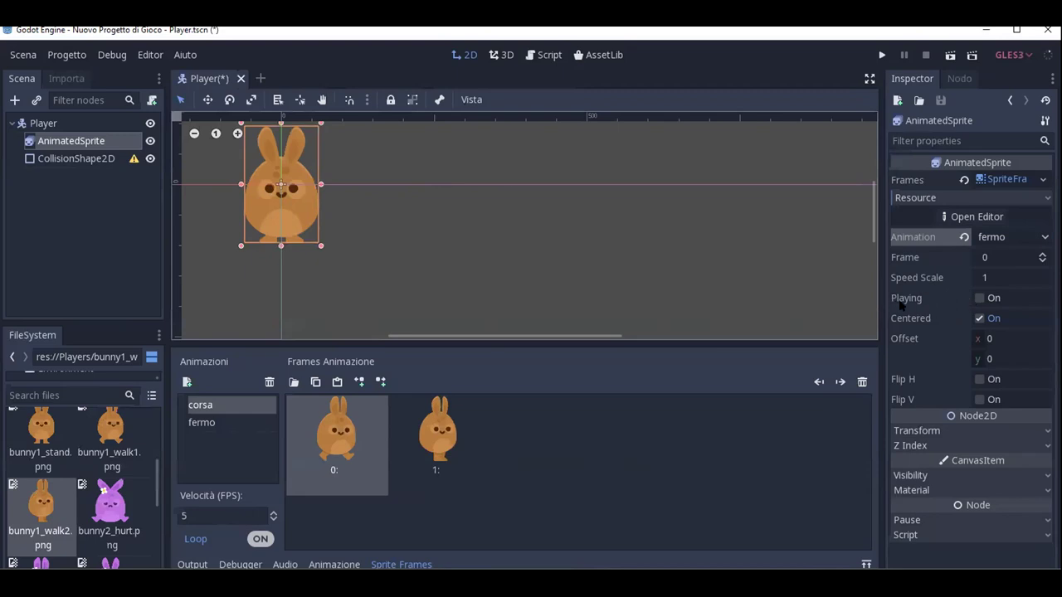
{"action": "left_click", "coordinate": [979, 298]}
Switch the playing sprite to corsa, turn Playing off, and select CollisionShape2D.
{"action": "scroll", "coordinate": [278, 189], "scroll_direction": "up", "scroll_amount": 1}
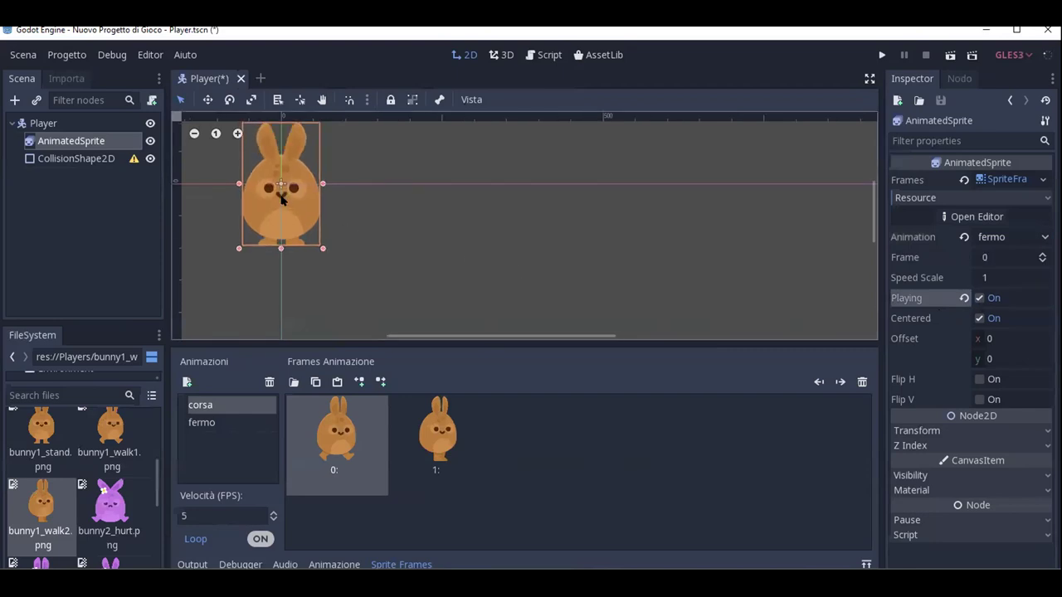
{"action": "middle_click_drag", "start_coordinate": [273, 185], "coordinate": [514, 222]}
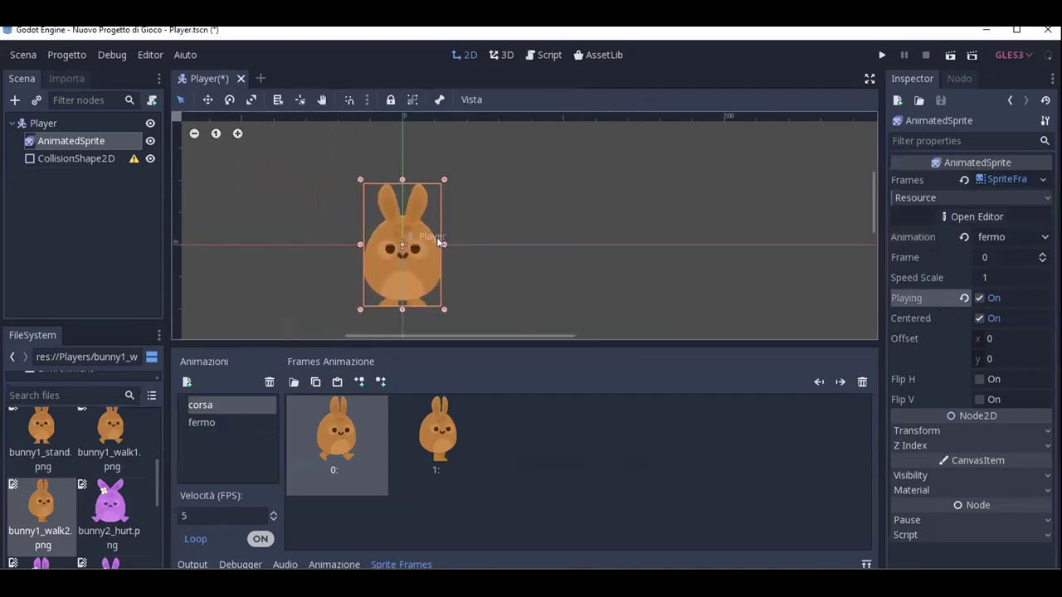
{"action": "left_click", "coordinate": [1021, 237]}
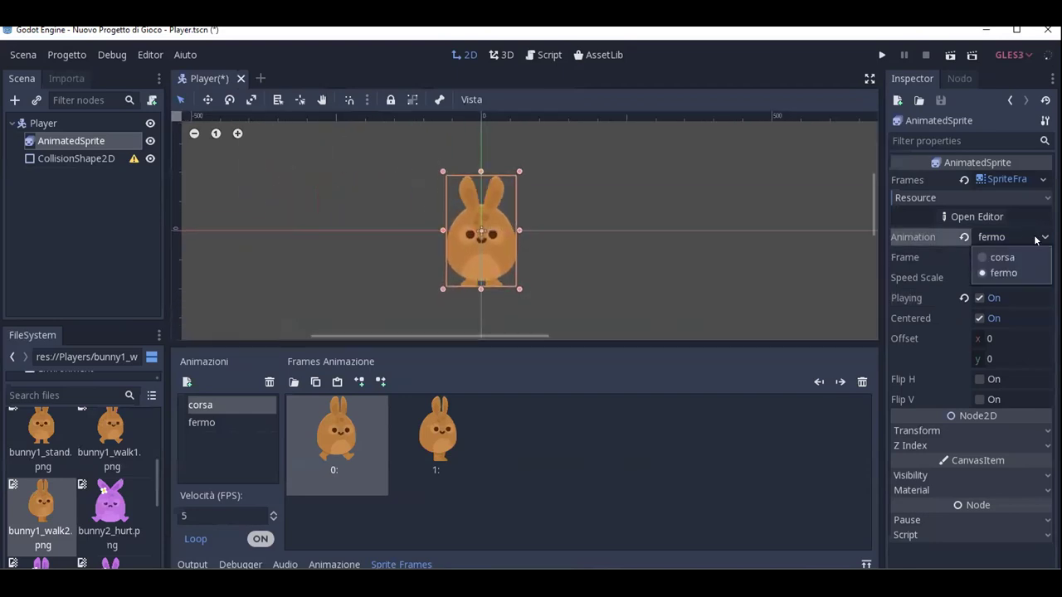
{"action": "left_click", "coordinate": [1015, 252]}
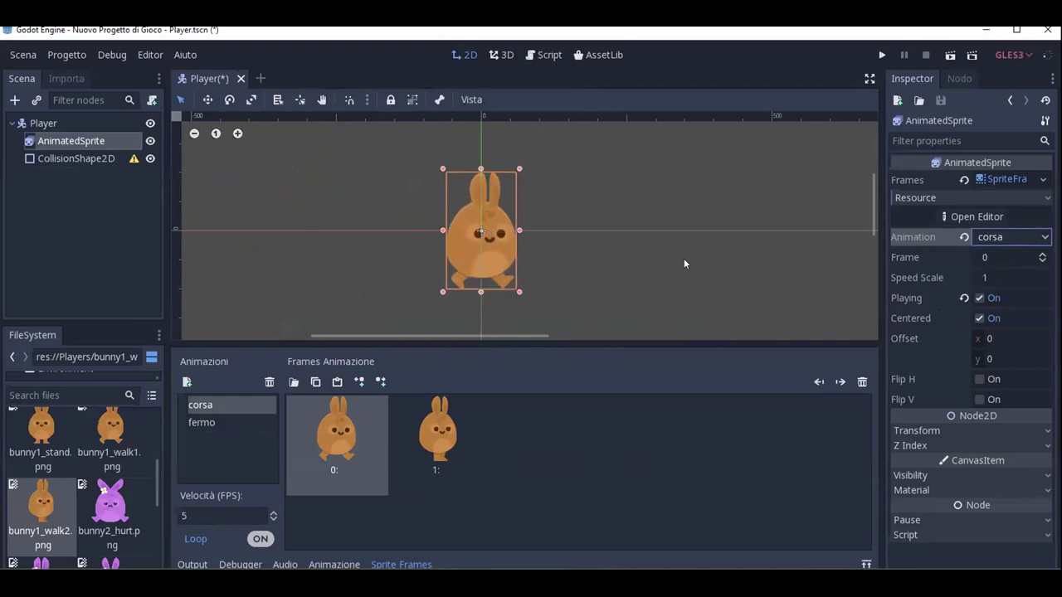
{"action": "left_click", "coordinate": [1036, 238]}
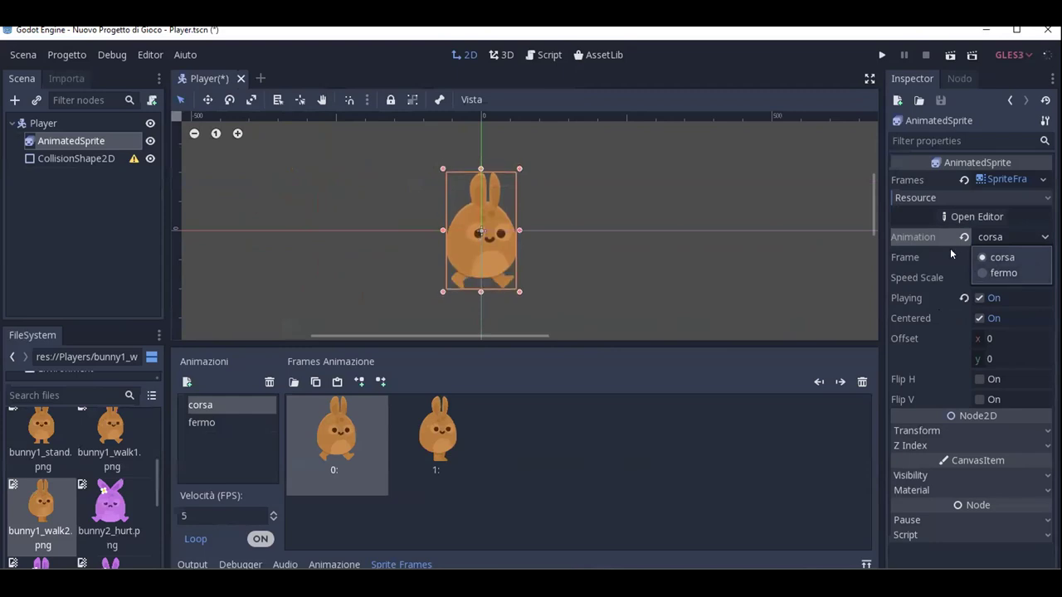
{"action": "left_click", "coordinate": [980, 298]}
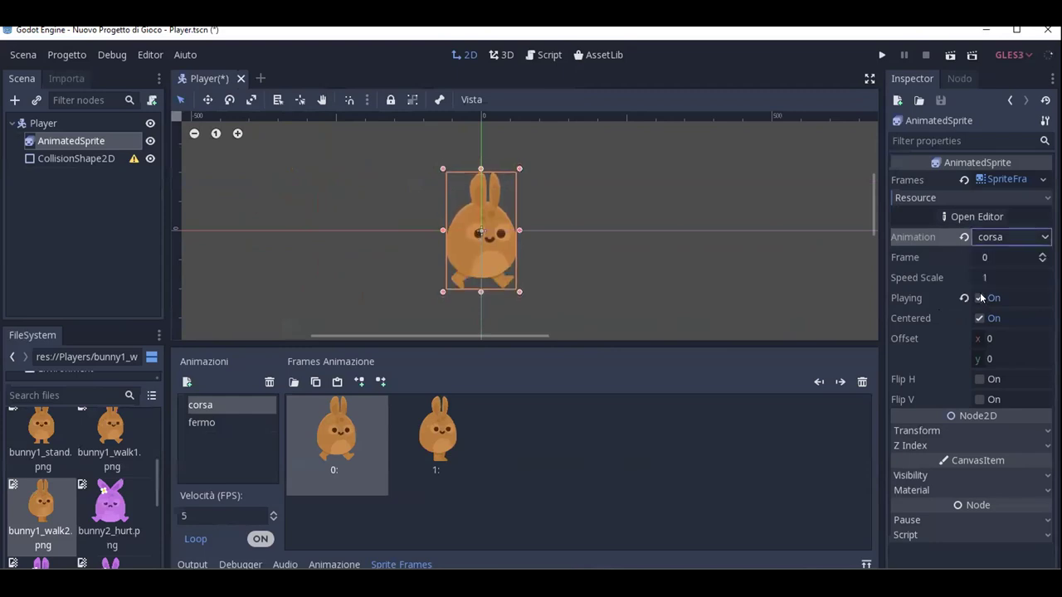
{"action": "left_click", "coordinate": [980, 298]}
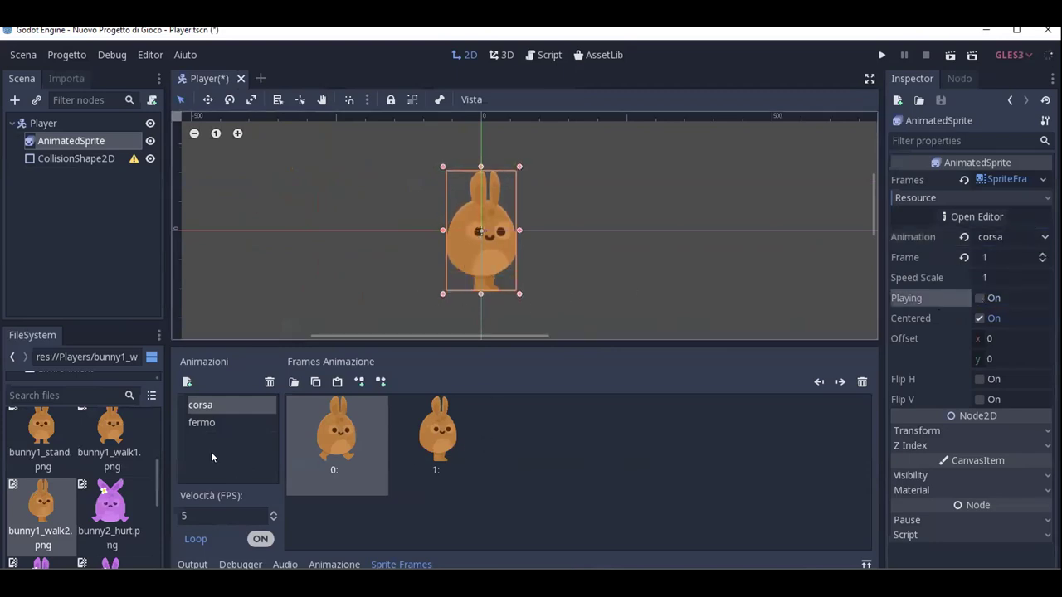
{"action": "left_click", "coordinate": [208, 423]}
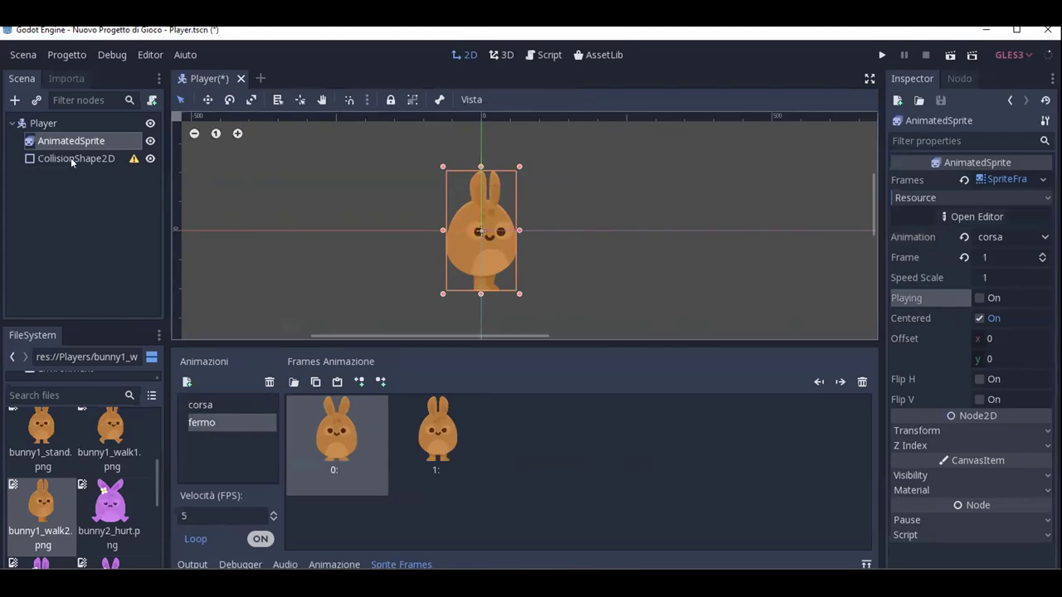
{"action": "left_click", "coordinate": [70, 157]}
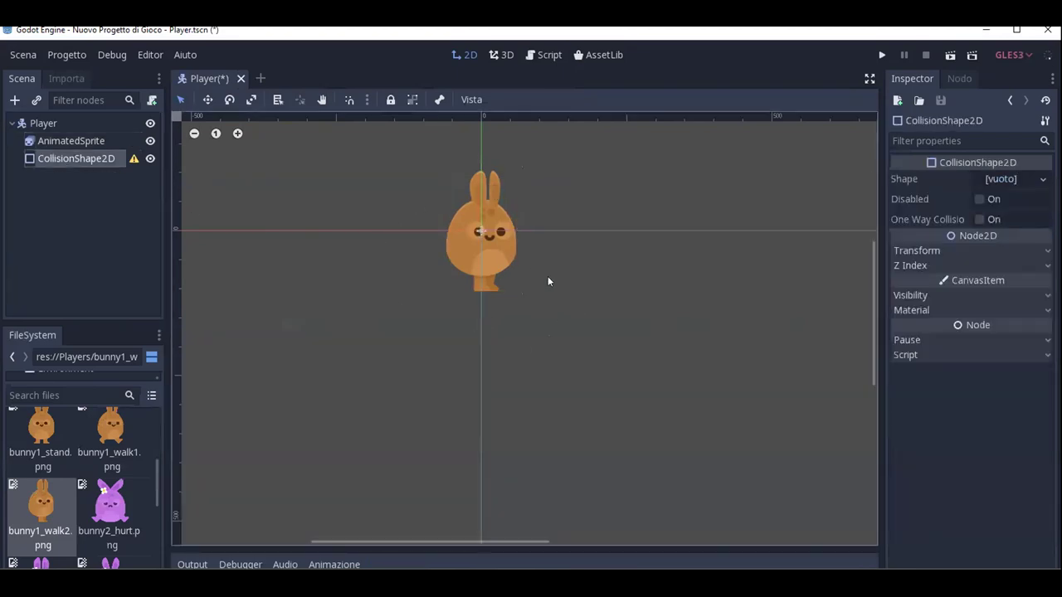
Set the AnimatedSprite's animation back to fermo.
{"action": "left_click", "coordinate": [91, 141]}
{"action": "left_click", "coordinate": [1037, 238]}
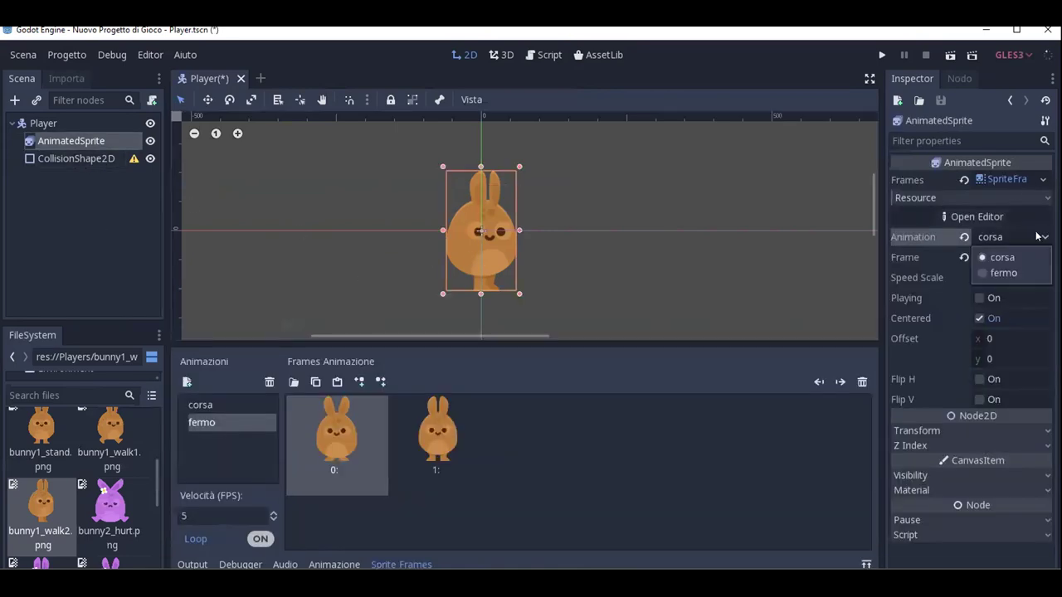
{"action": "left_click", "coordinate": [1002, 273]}
{"action": "left_click", "coordinate": [75, 157]}
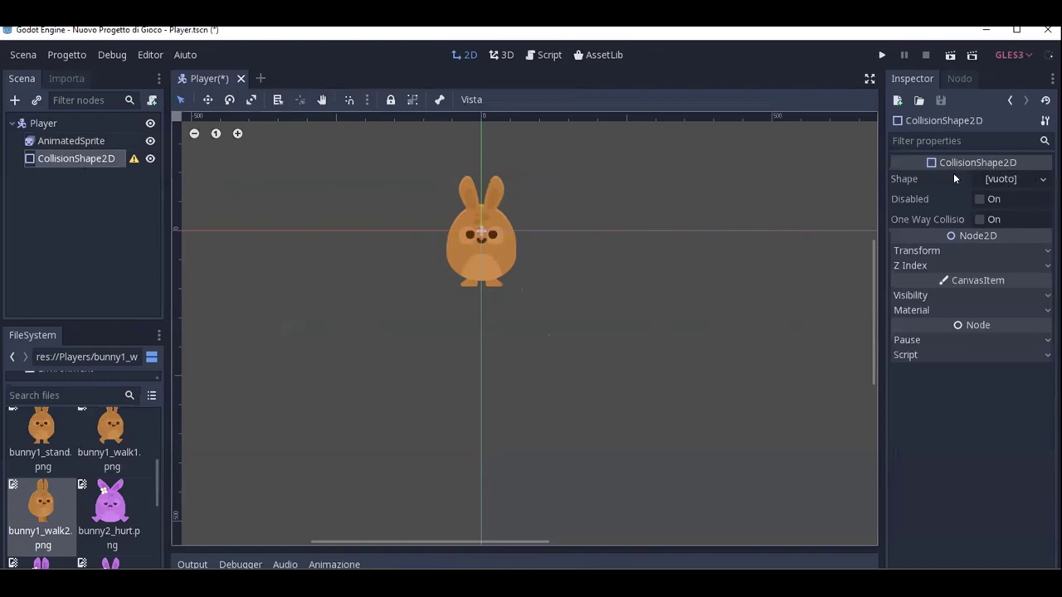
Give CollisionShape2D a new capsule shape sized to cover the bunny's body.
{"action": "left_click", "coordinate": [1037, 180]}
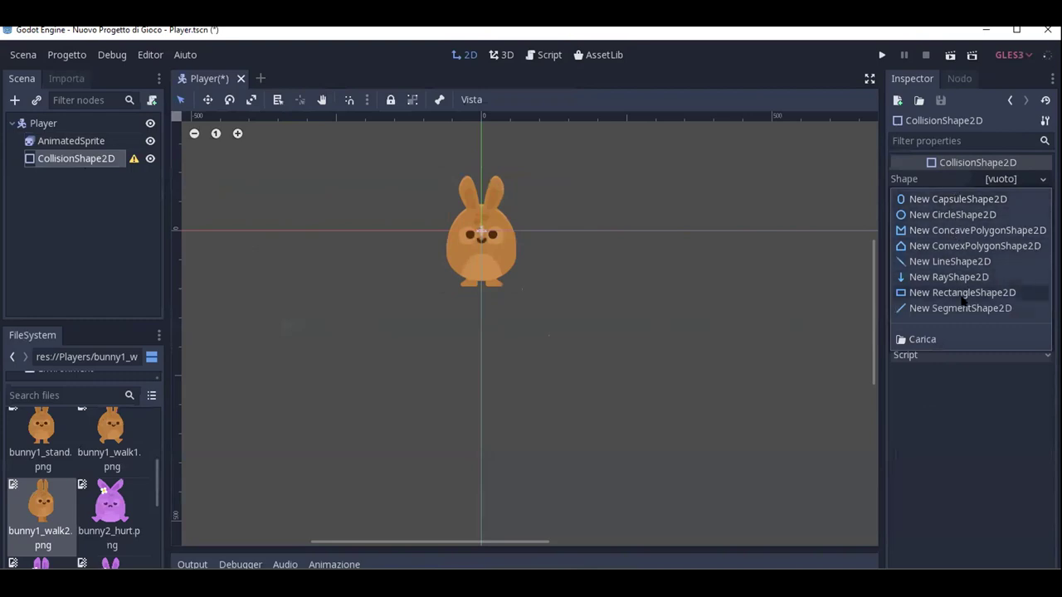
{"action": "left_click", "coordinate": [969, 201]}
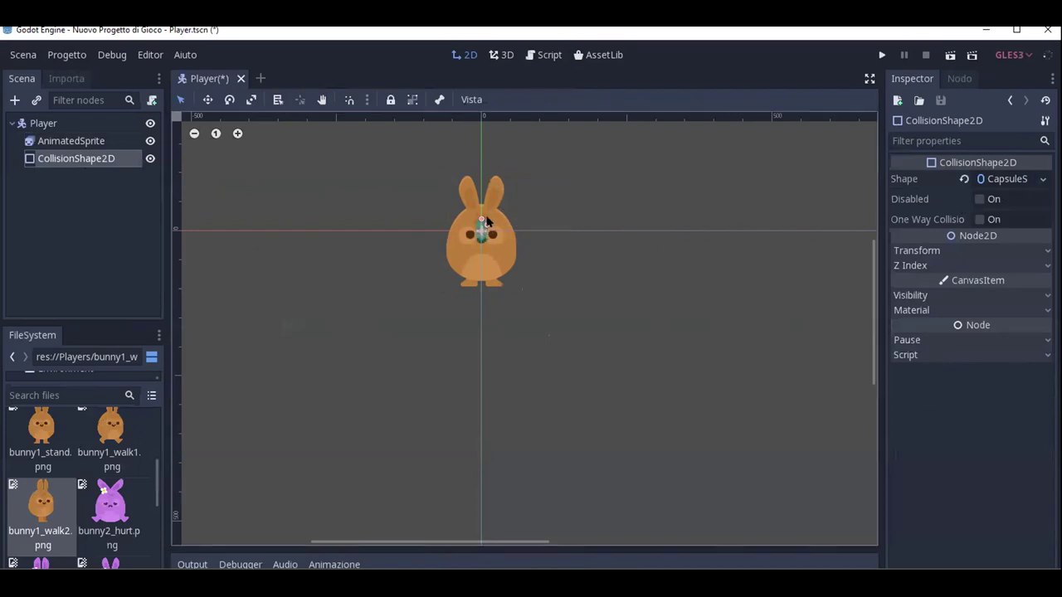
{"action": "left_click_drag", "start_coordinate": [486, 229], "coordinate": [507, 226]}
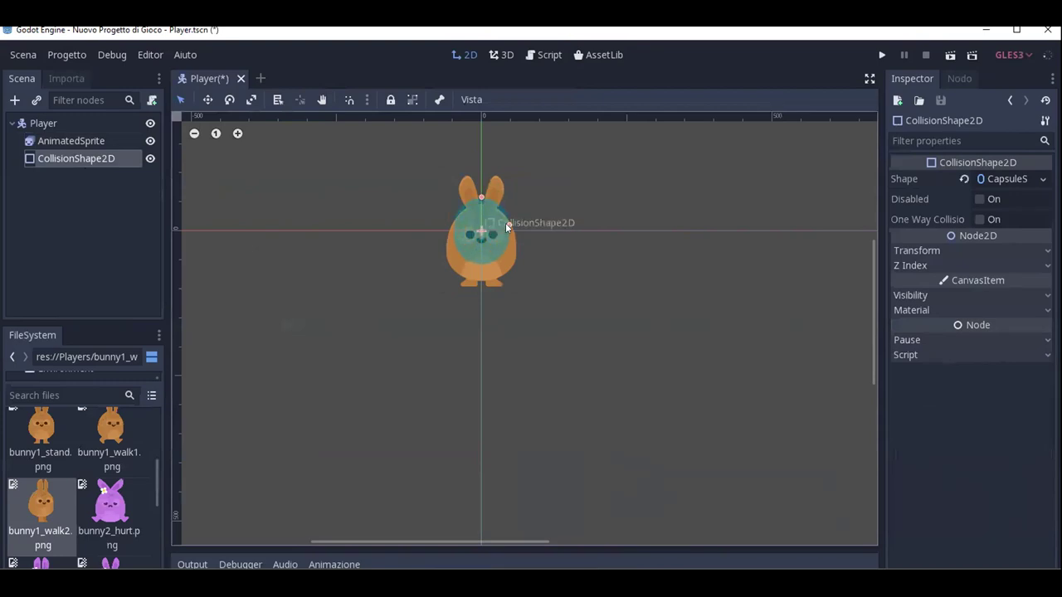
{"action": "mouse_move", "coordinate": [479, 194]}
{"action": "left_mouse_down"}
{"action": "mouse_move", "coordinate": [515, 229]}
{"action": "mouse_move", "coordinate": [495, 250]}
{"action": "mouse_move", "coordinate": [517, 236]}
{"action": "left_mouse_up"}
{"action": "left_click_drag", "start_coordinate": [481, 203], "coordinate": [480, 195]}
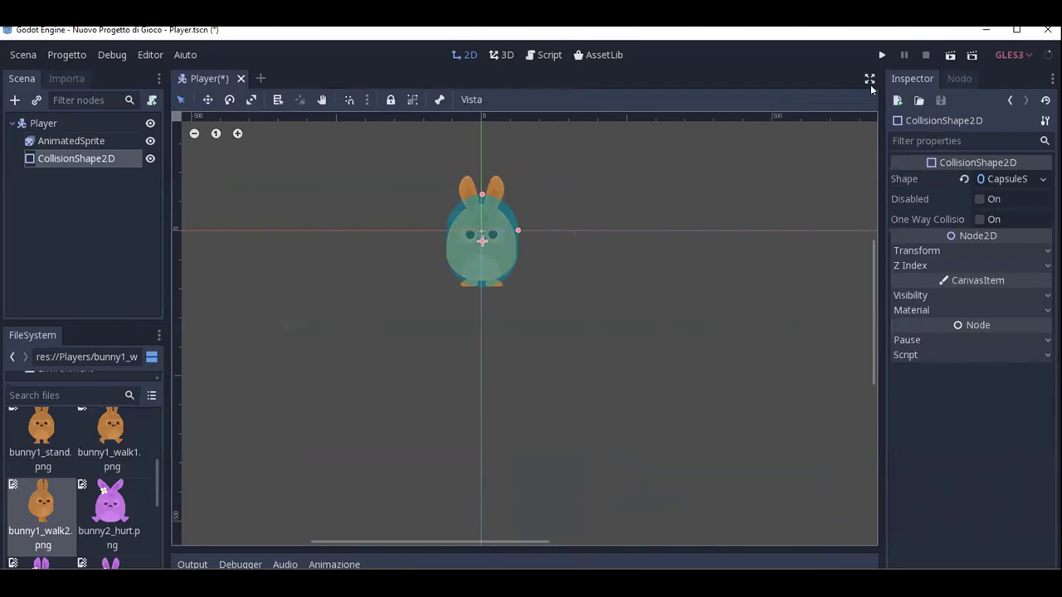
Save Player.tscn and review the Player and AnimatedSprite nodes.
{"action": "left_click", "coordinate": [45, 124]}
{"action": "key", "text": "ctrl+s"}
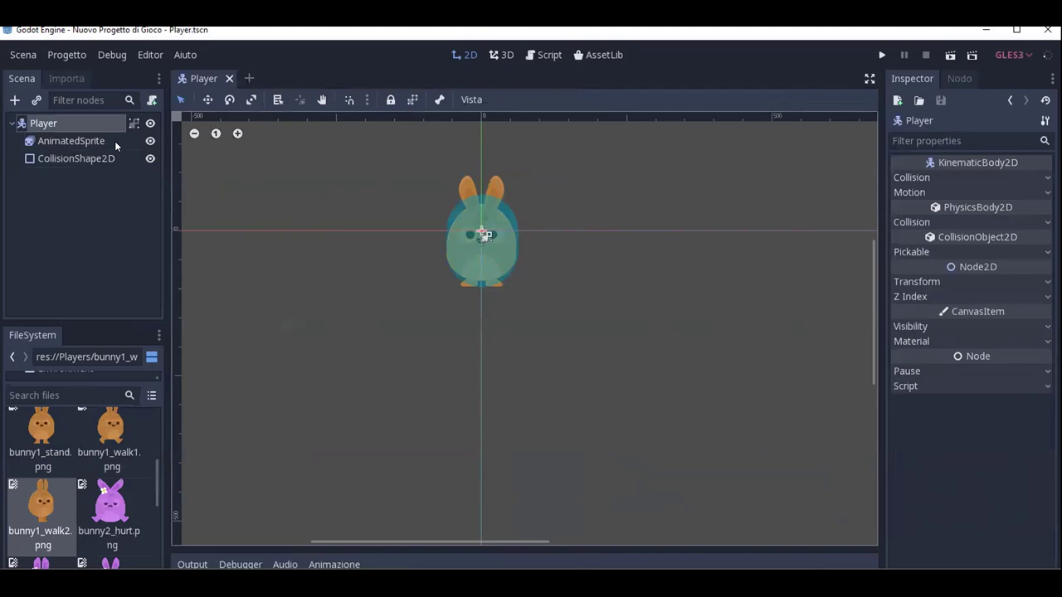
{"action": "left_click", "coordinate": [70, 141]}
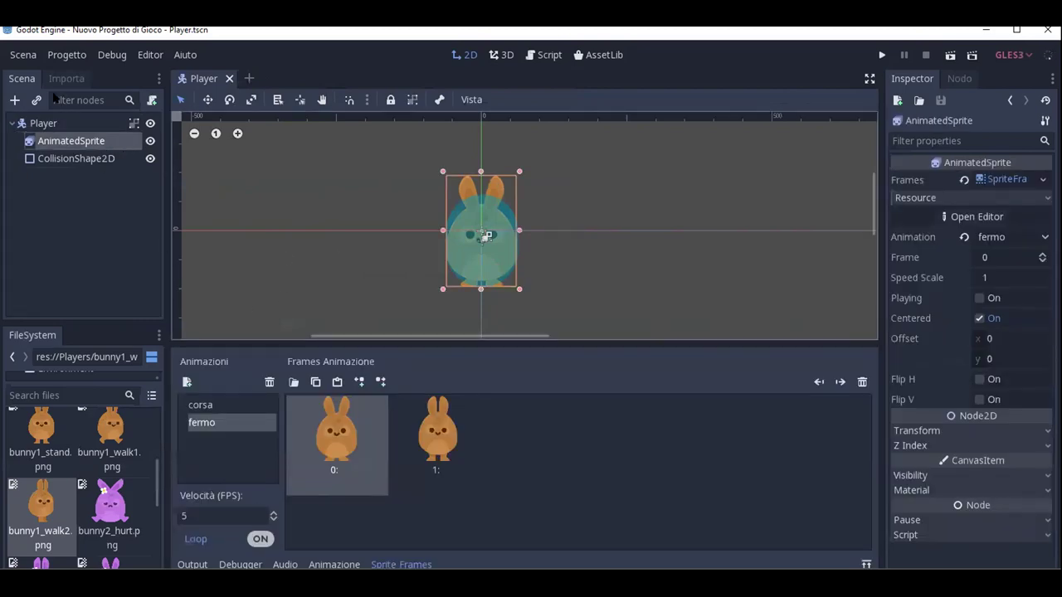
{"action": "left_click", "coordinate": [47, 123]}
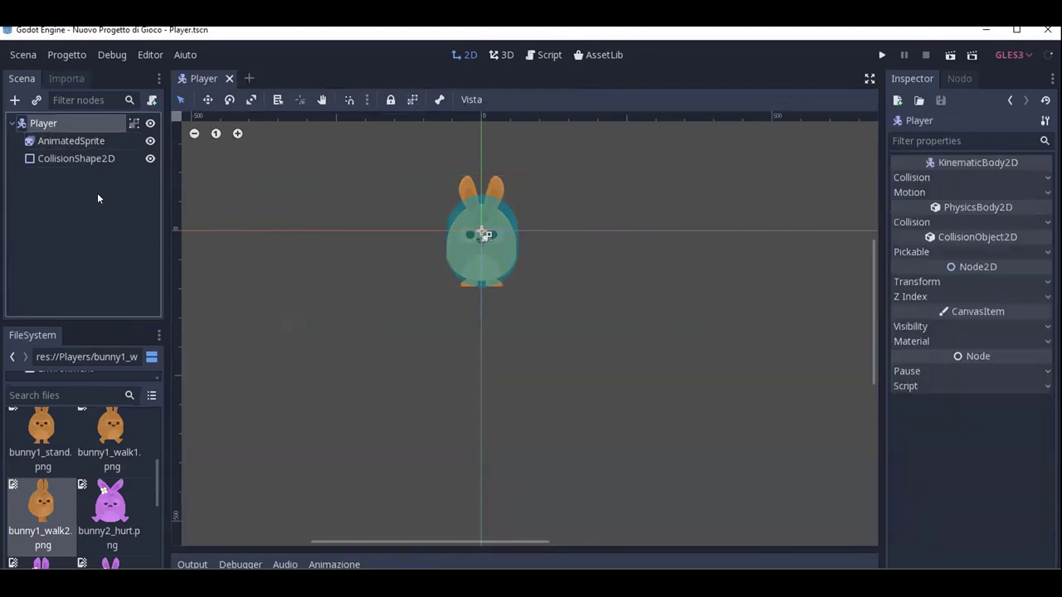
Attach a new Player.gd script to Player and delete its template code.
{"action": "left_click", "coordinate": [153, 100]}
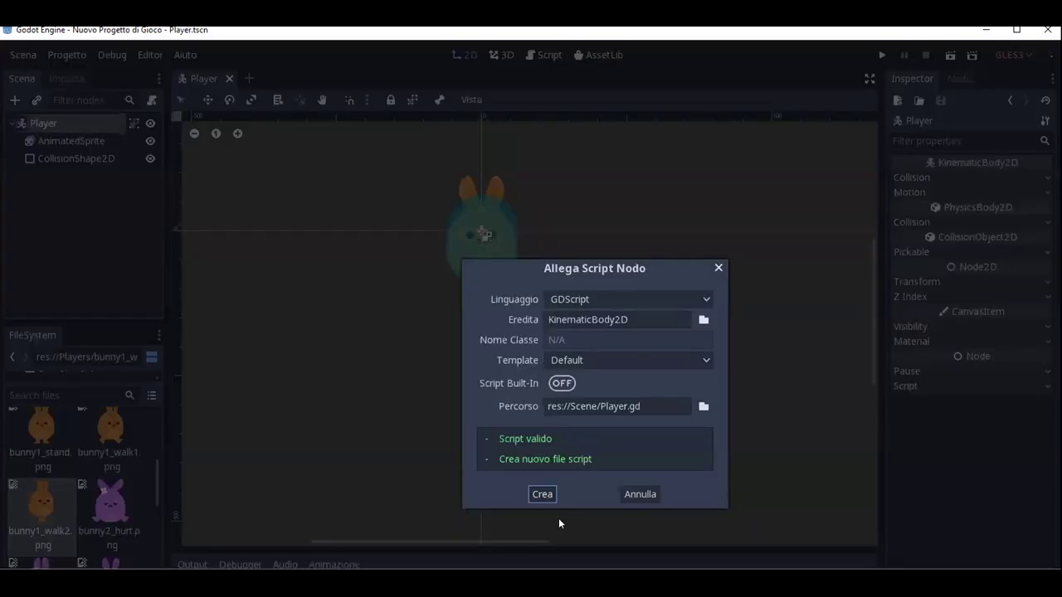
{"action": "left_click", "coordinate": [546, 496]}
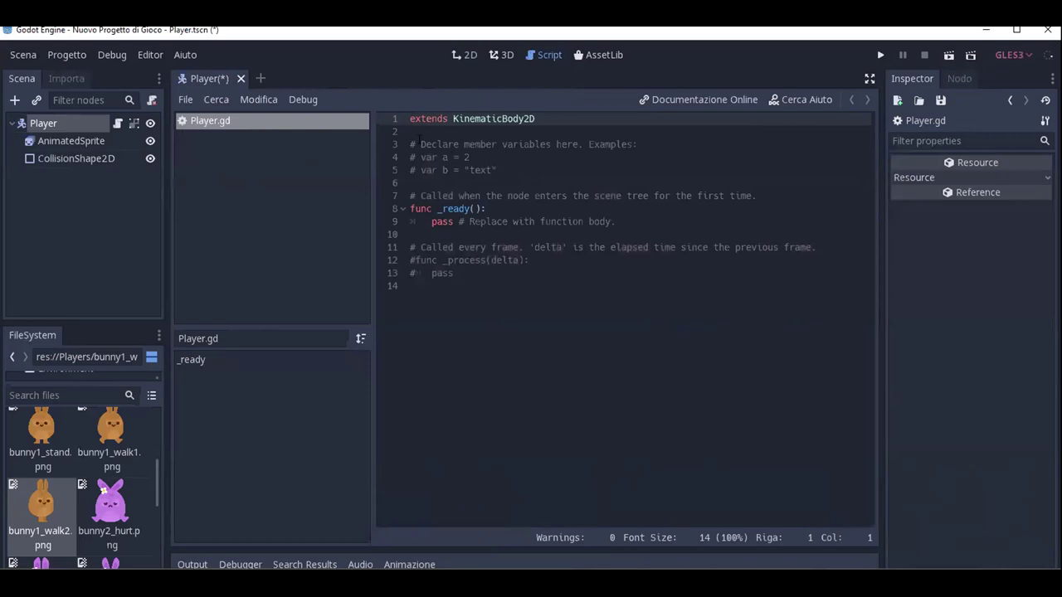
{"action": "left_click_drag", "start_coordinate": [404, 143], "coordinate": [559, 291]}
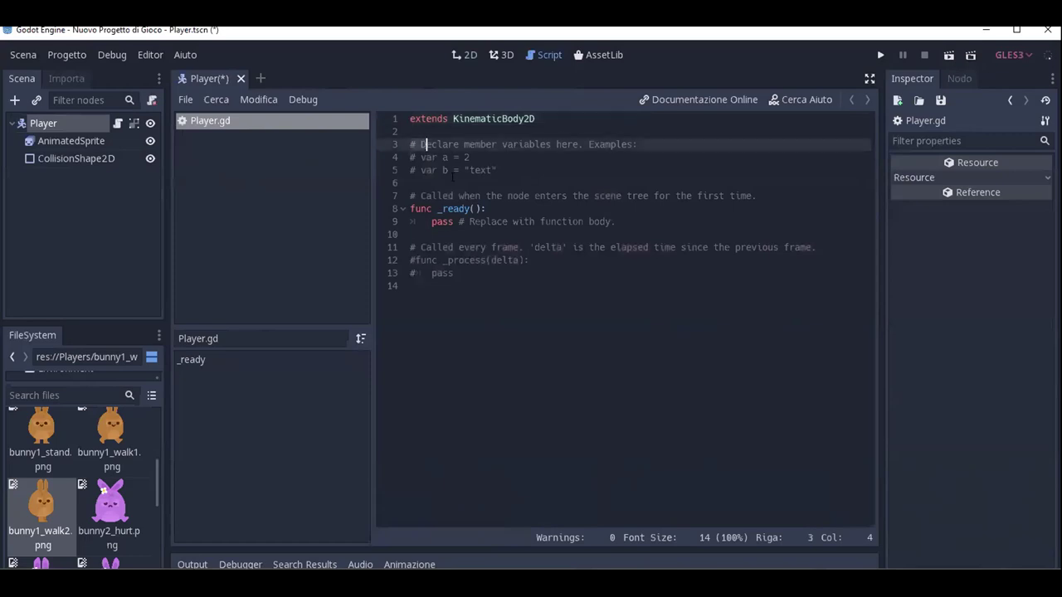
{"action": "key", "text": "Delete"}
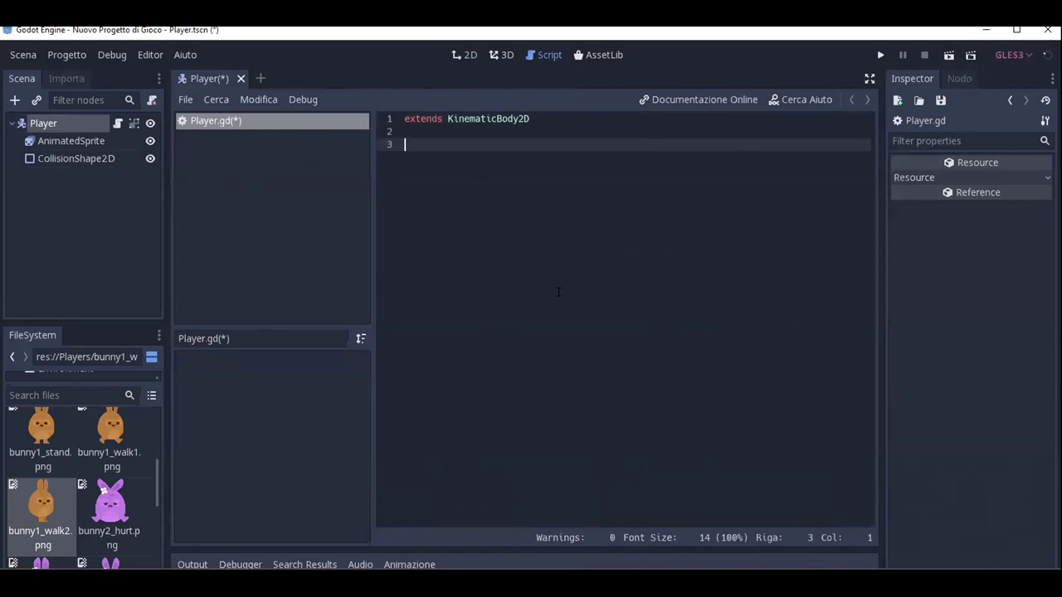
Write func _physics_process(delta): and insert blank lines above it.
{"action": "type", "text": "func"}
{"action": "type", "text": " _phys"}
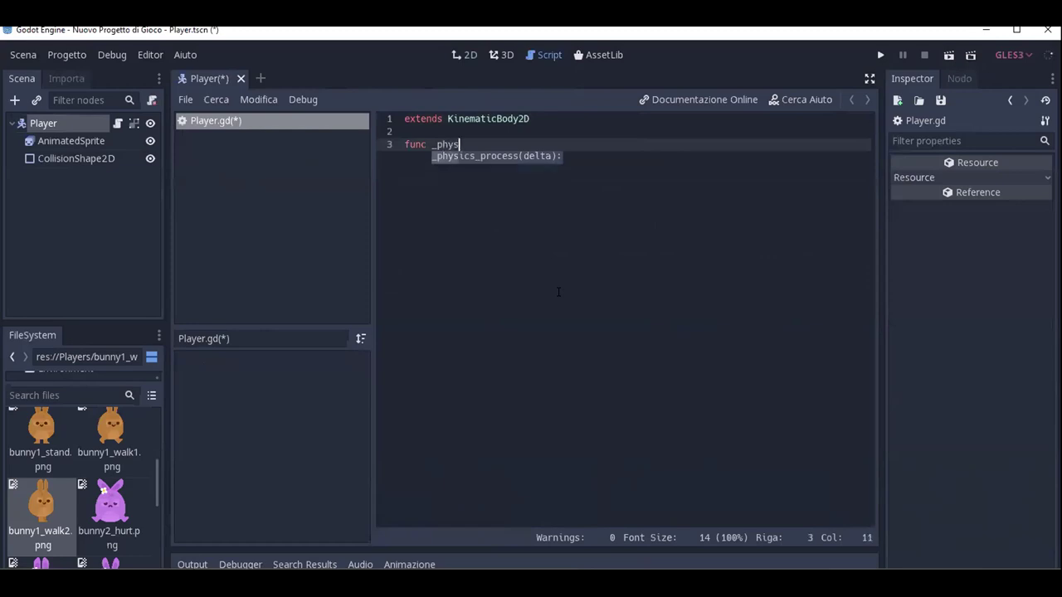
{"action": "key", "text": "Return"}
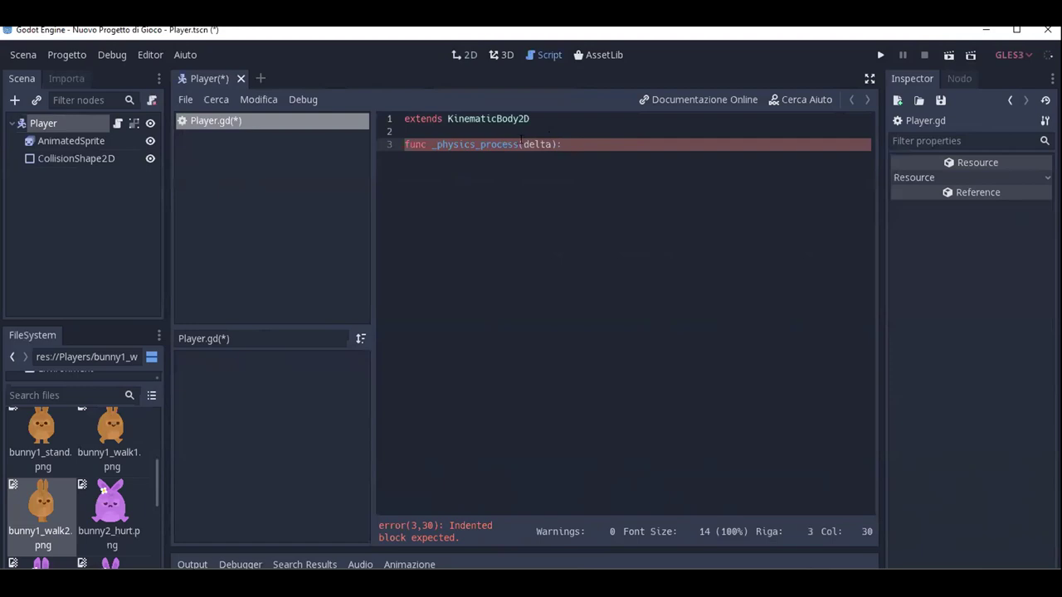
{"action": "left_click", "coordinate": [554, 144]}
{"action": "left_click_drag", "start_coordinate": [432, 145], "coordinate": [523, 144]}
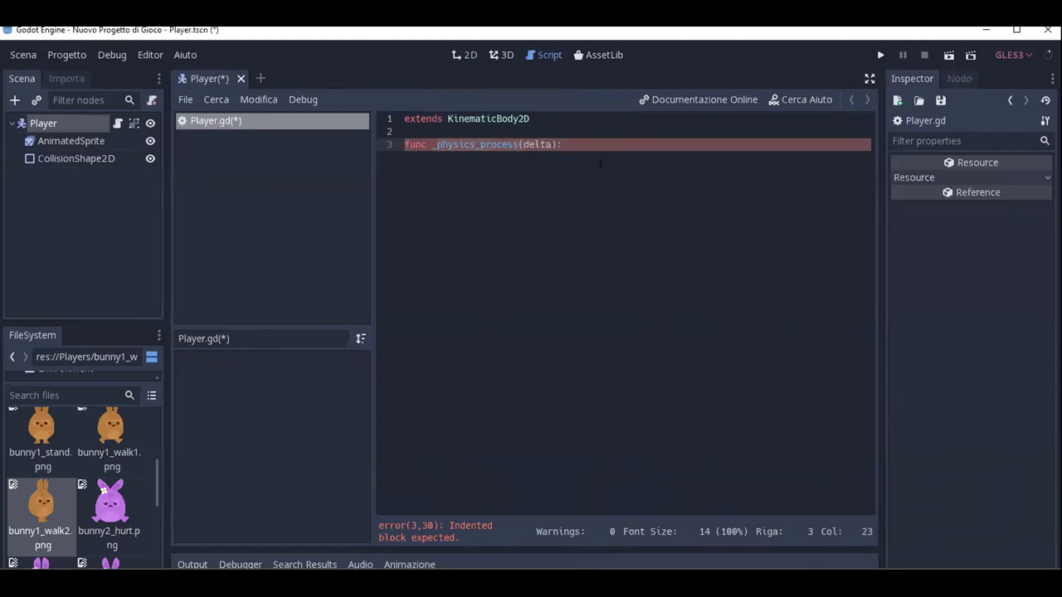
{"action": "left_click", "coordinate": [571, 144]}
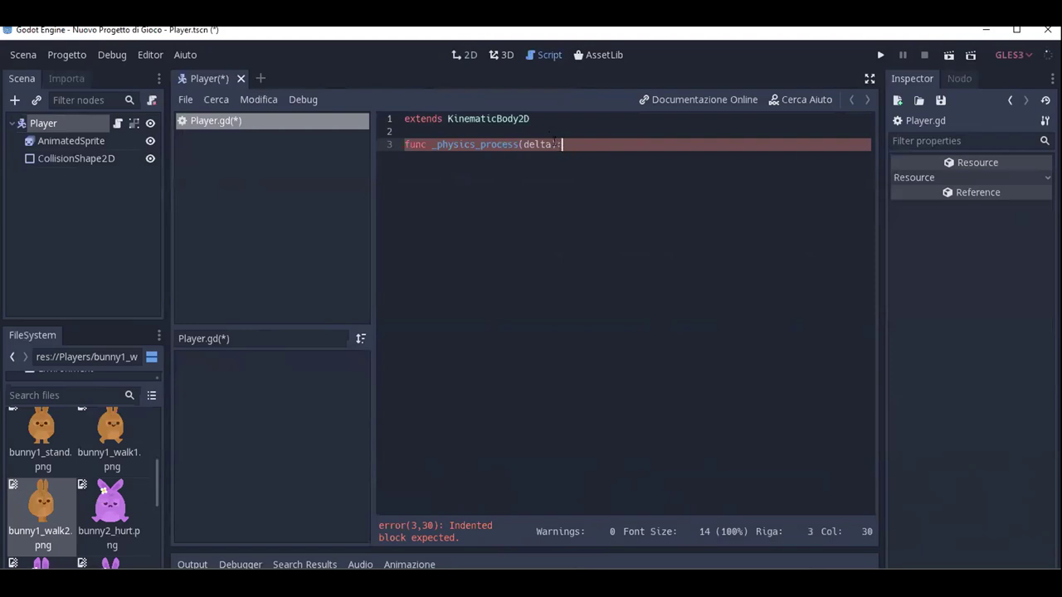
{"action": "left_click", "coordinate": [405, 142]}
{"action": "key", "text": "Return"}
{"action": "key", "text": "Return"}
{"action": "key", "text": "Return"}
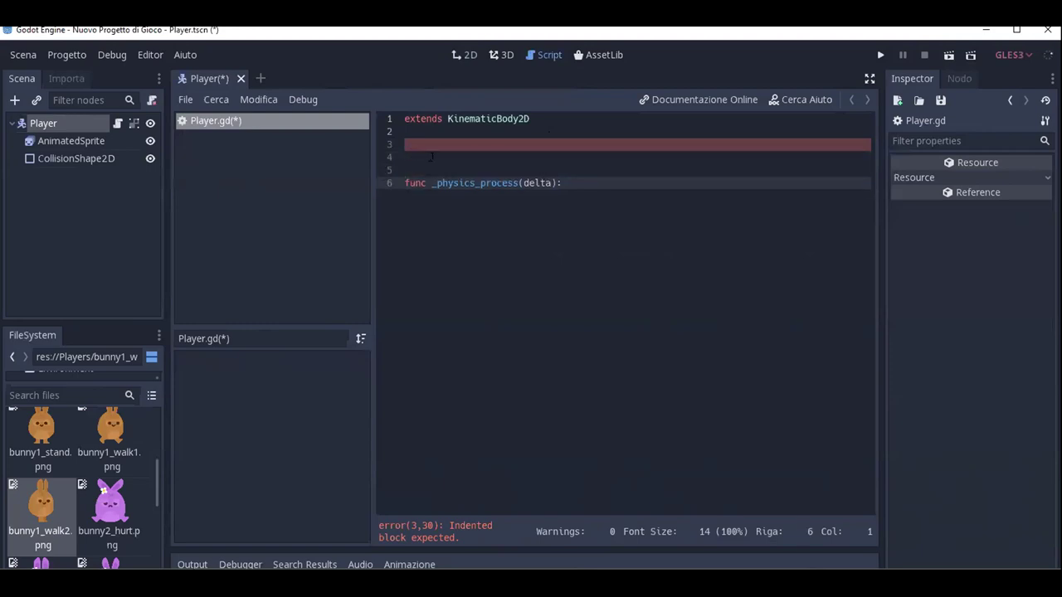
{"action": "left_click", "coordinate": [436, 143]}
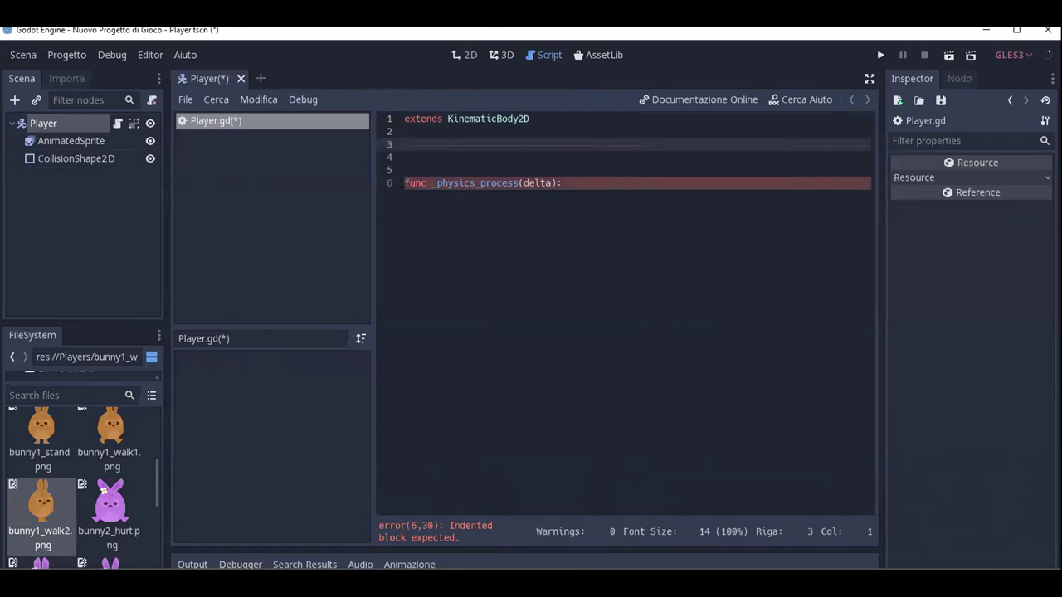
Declare const SPEED = 500 on line 3 above the function.
{"action": "left_click", "coordinate": [405, 182]}
{"action": "key", "text": "Return"}
{"action": "left_click", "coordinate": [413, 145]}
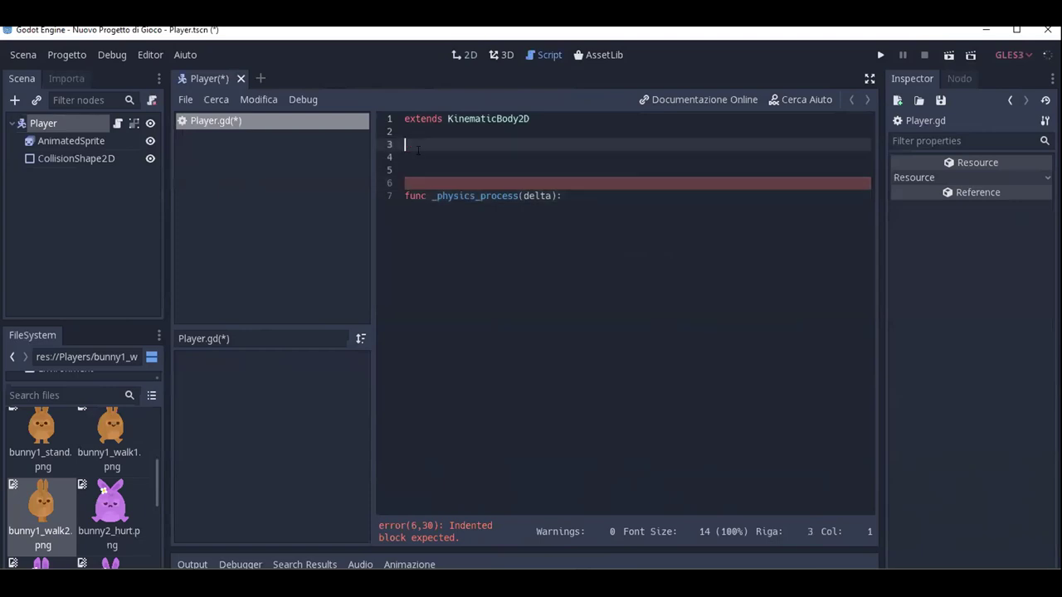
{"action": "type", "text": "var"}
{"action": "key", "text": "BackSpace"}
{"action": "key", "text": "BackSpace"}
{"action": "key", "text": "BackSpace"}
{"action": "type", "text": "const SPEED"}
{"action": "key", "text": "BackSpace"}
{"action": "key", "text": "BackSpace"}
{"action": "key", "text": "BackSpace"}
{"action": "key", "text": "BackSpace"}
{"action": "key", "text": "BackSpace"}
{"action": "type", "text": "SPEED"}
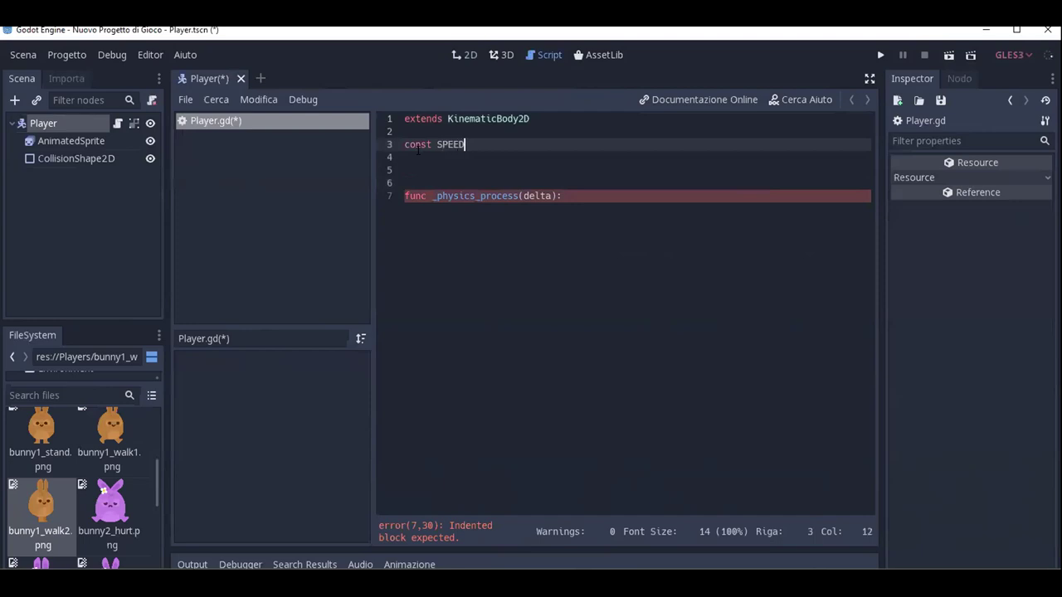
{"action": "type", "text": " = "}
{"action": "type", "text": "500"}
Add const SALTO = 1000 and const GRAVITA = 50, leaving blank lines below.
{"action": "key", "text": "Return"}
{"action": "type", "text": "const "}
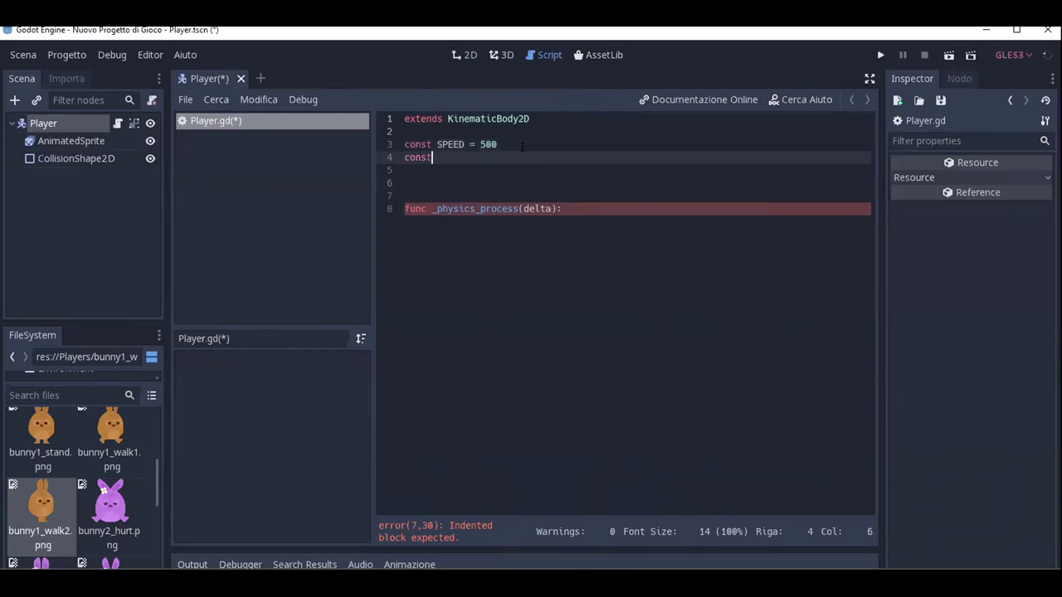
{"action": "type", "text": "SALTO = 1000"}
{"action": "key", "text": "Return"}
{"action": "type", "text": "const GRAVITA"}
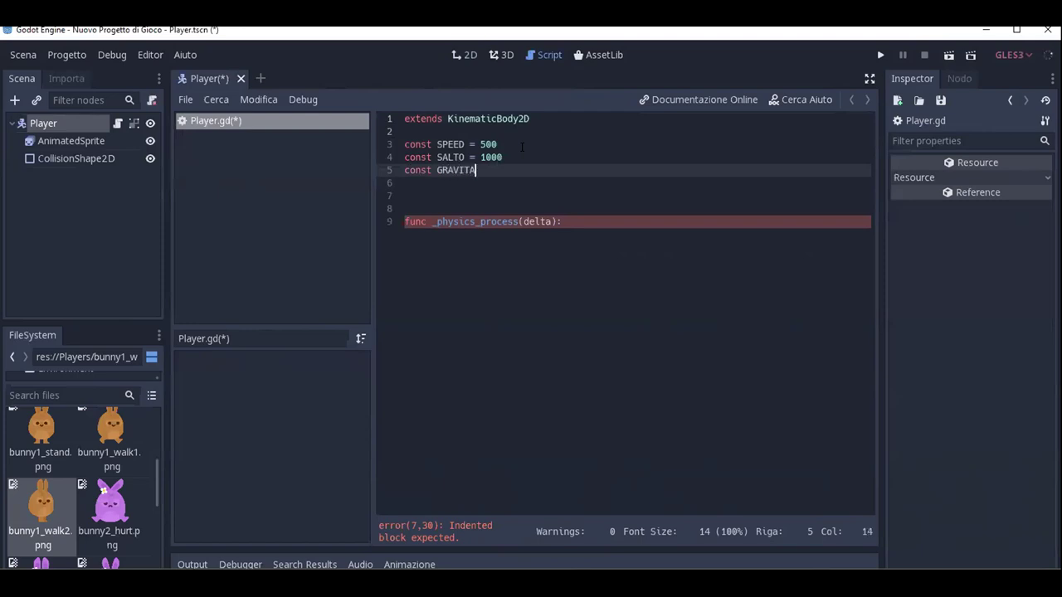
{"action": "type", "text": " = "}
{"action": "type", "text": "50"}
{"action": "key", "text": "Return"}
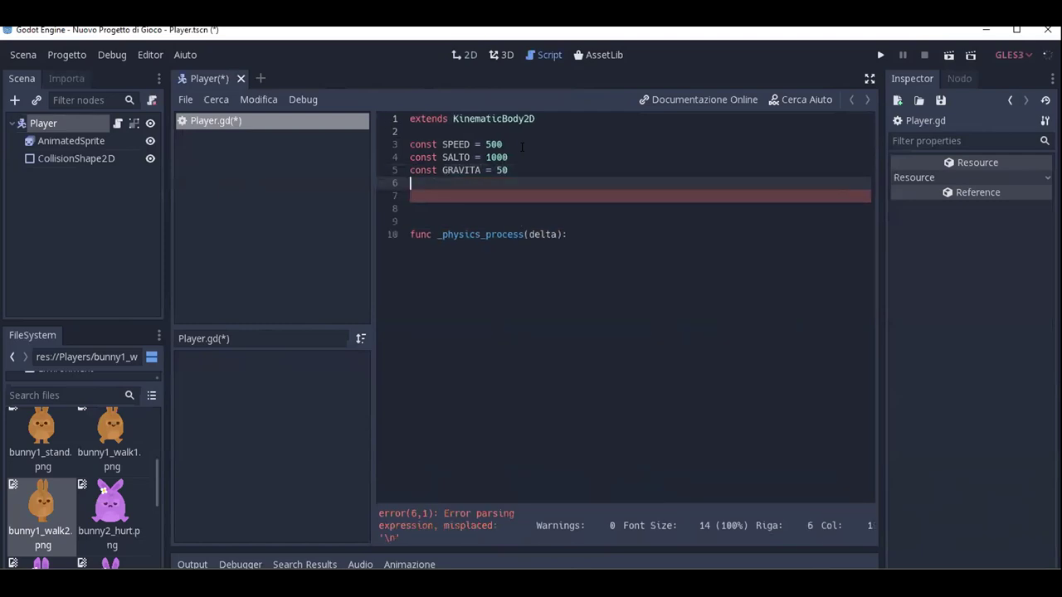
{"action": "key", "text": "Return"}
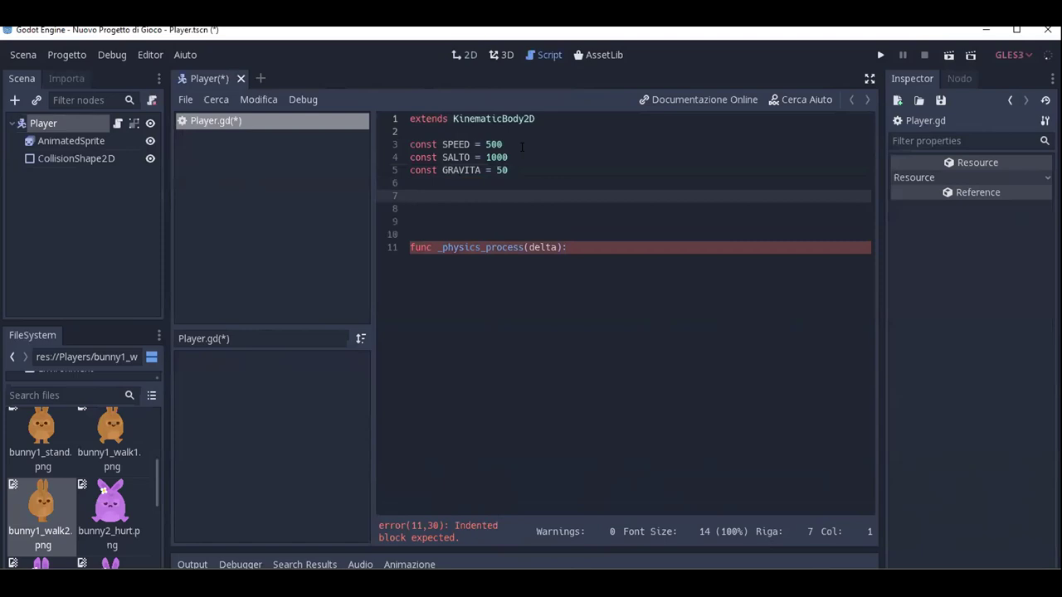
{"action": "type", "text": "func"}
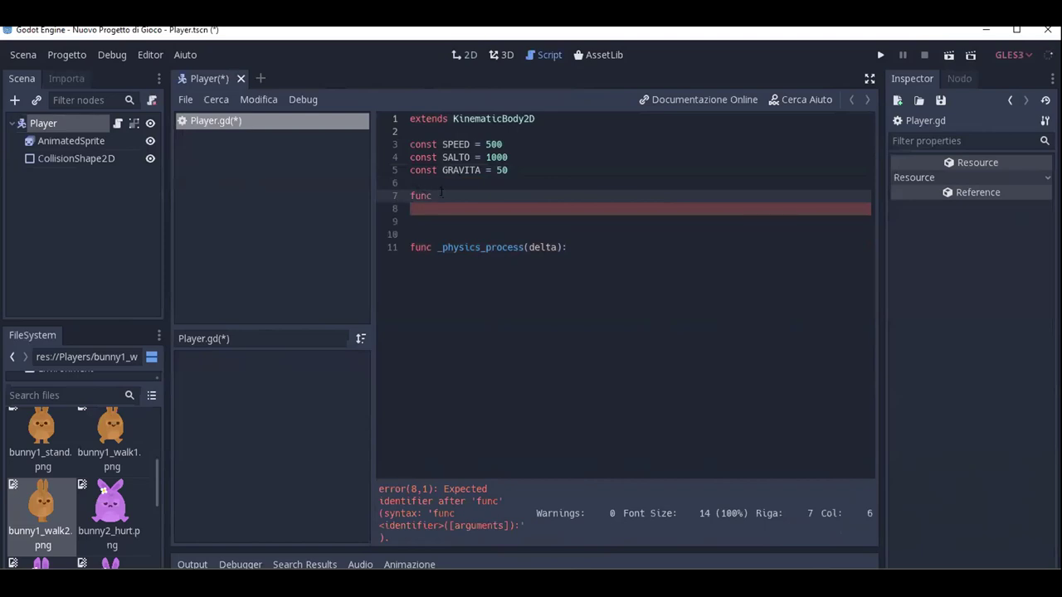
Define func corsa(): beginning with an unfinished if Input.is_action_pressed("ui_ check.
{"action": "type", "text": "corsa"}
{"action": "type", "text": "():"}
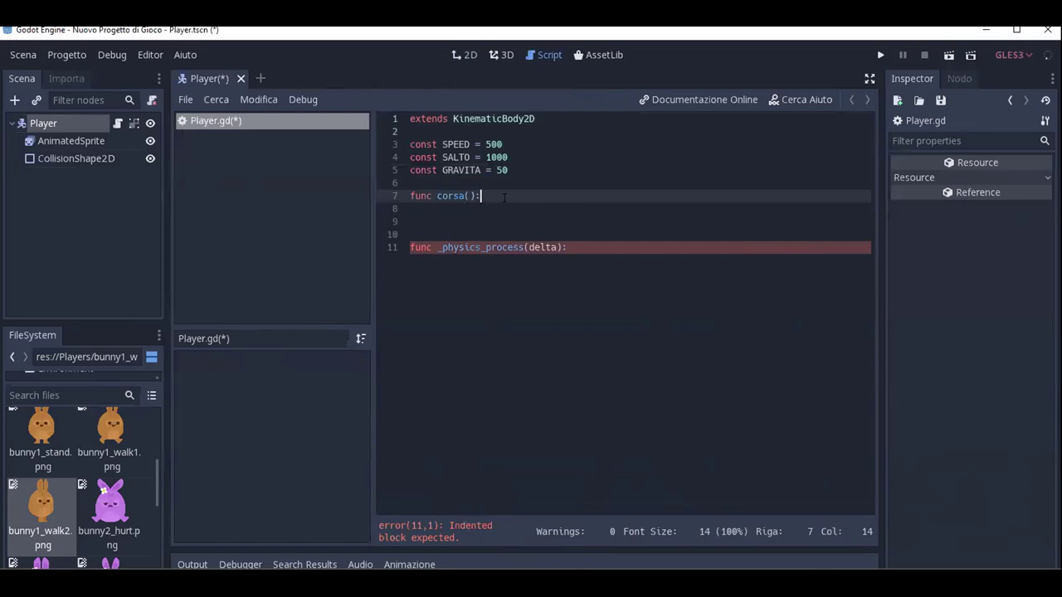
{"action": "key", "text": "Return"}
{"action": "type", "text": "if "}
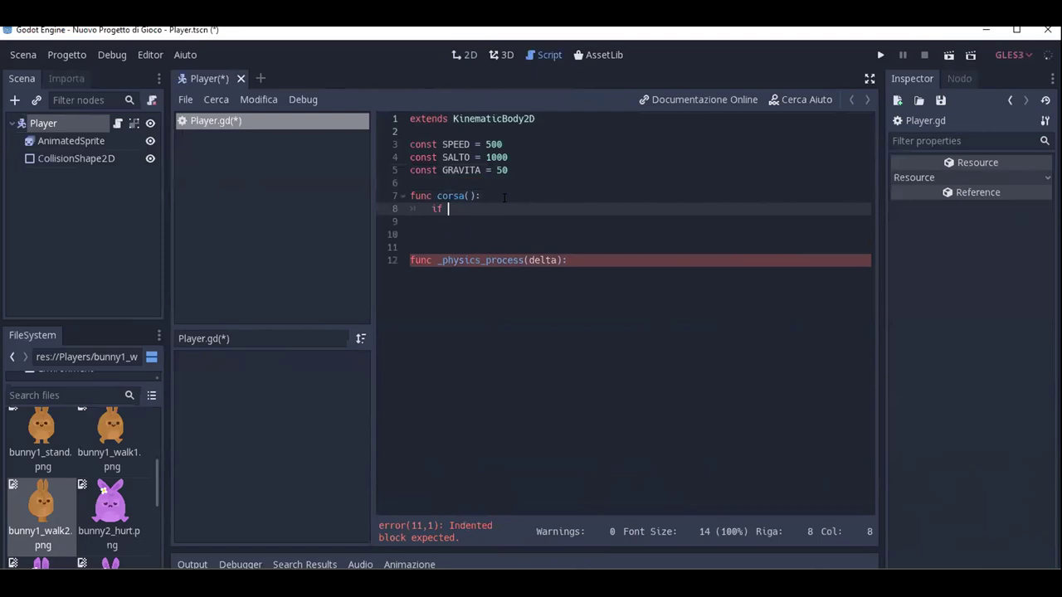
{"action": "type", "text": "Input."}
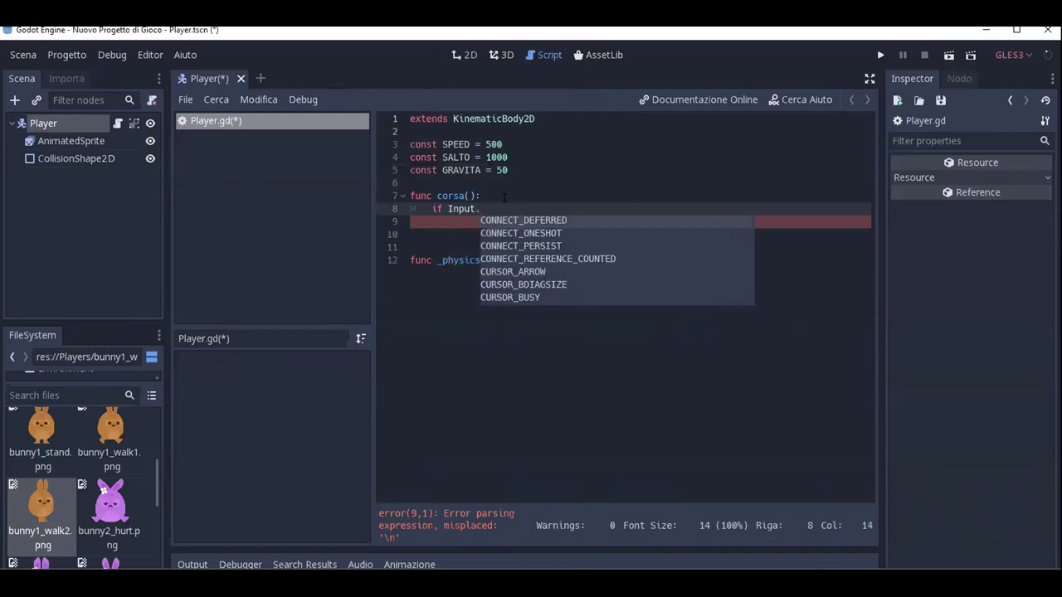
{"action": "type", "text": "is"}
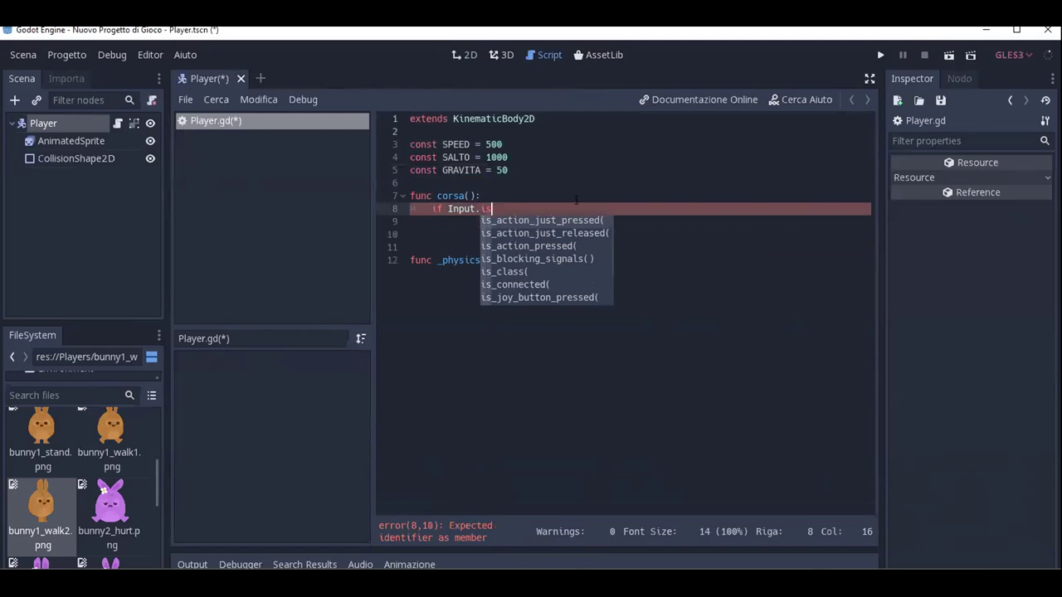
{"action": "left_click", "coordinate": [568, 242]}
{"action": "double_click", "coordinate": [568, 242]}
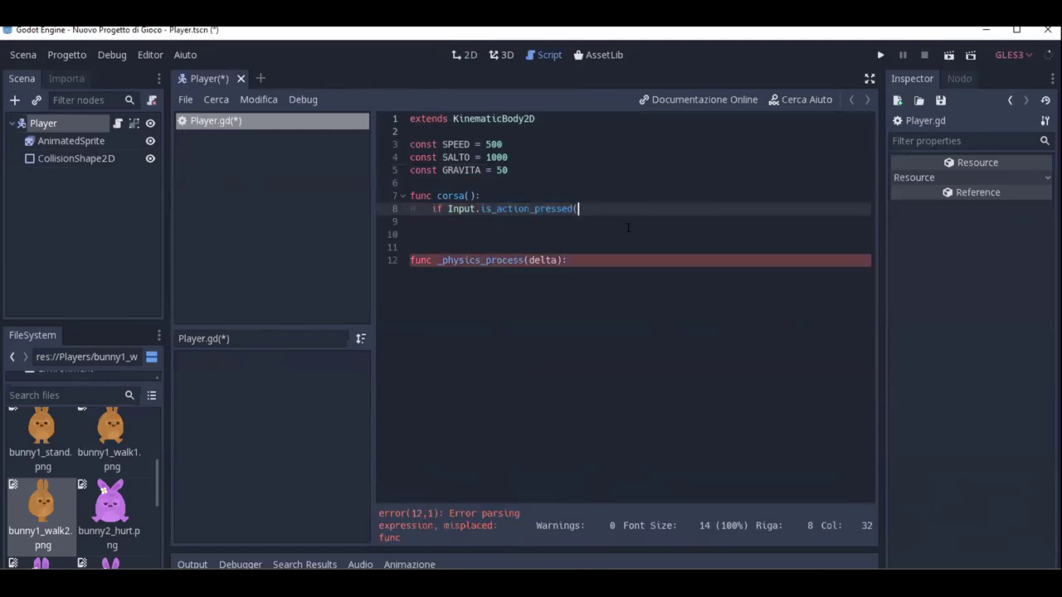
{"action": "type", "text": "\""}
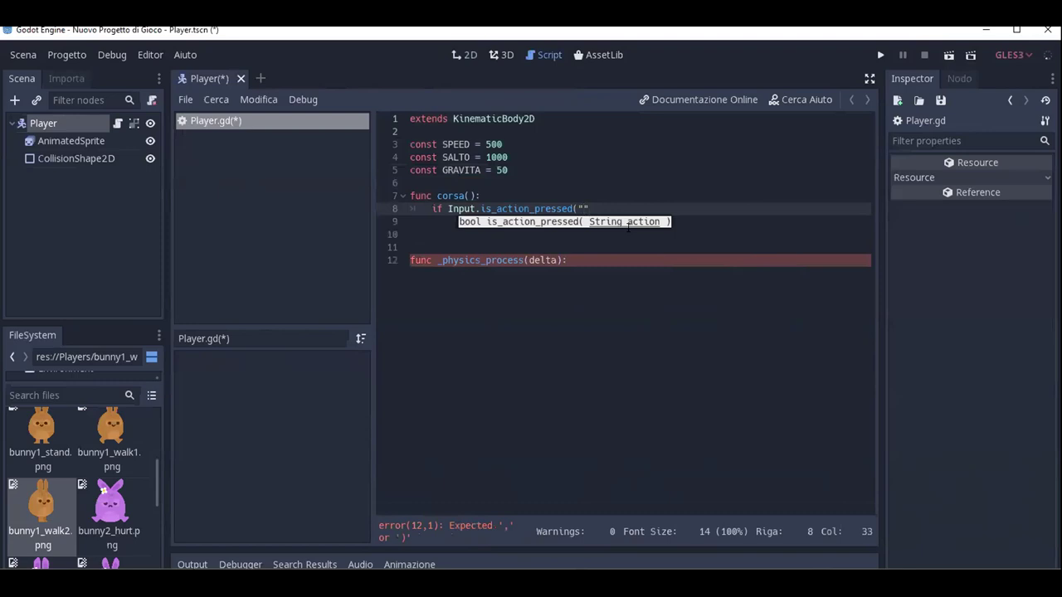
{"action": "type", "text": "ui"}
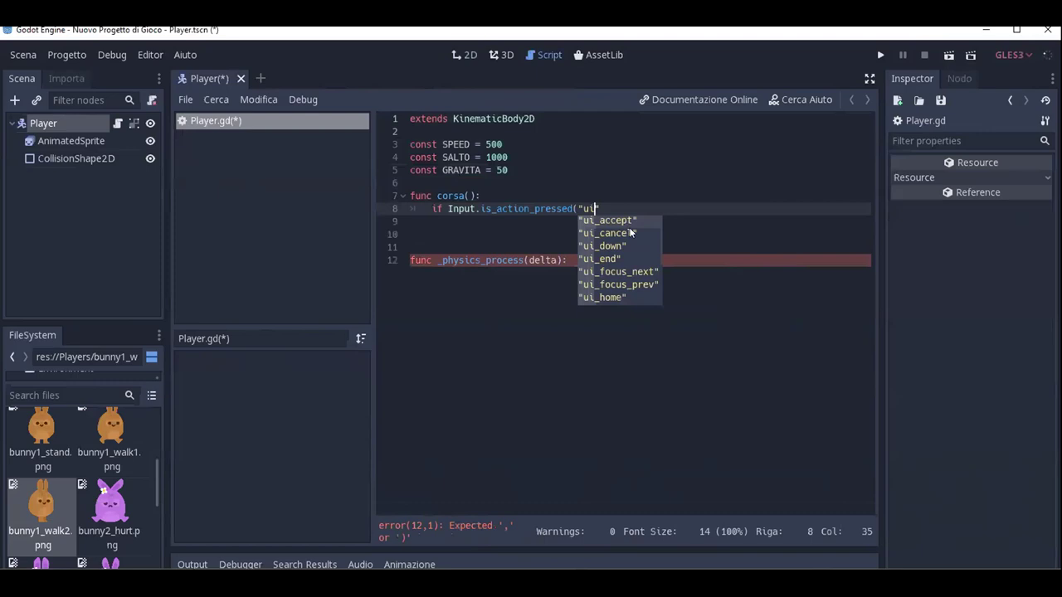
{"action": "type", "text": "_"}
{"action": "left_click", "coordinate": [66, 55]}
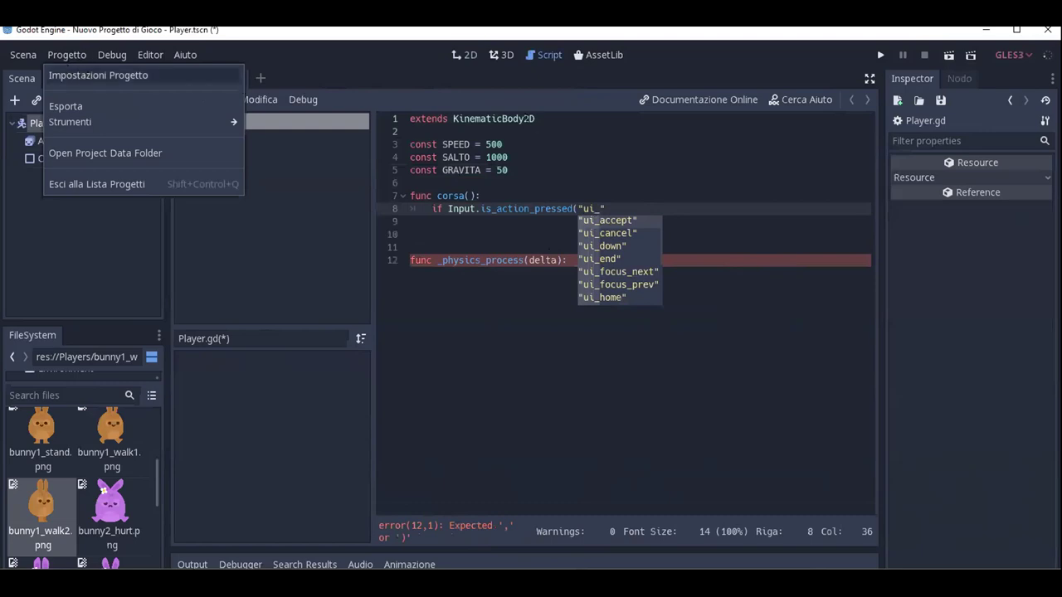
In Project Settings' Input Map, bind the A key to ui_left.
{"action": "left_click", "coordinate": [98, 74]}
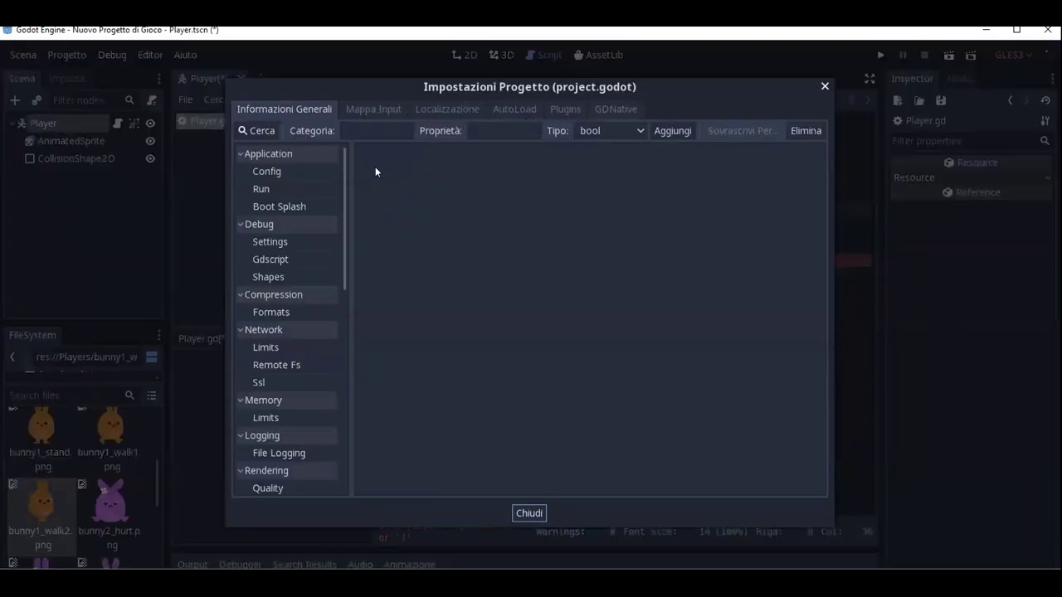
{"action": "left_click", "coordinate": [374, 108]}
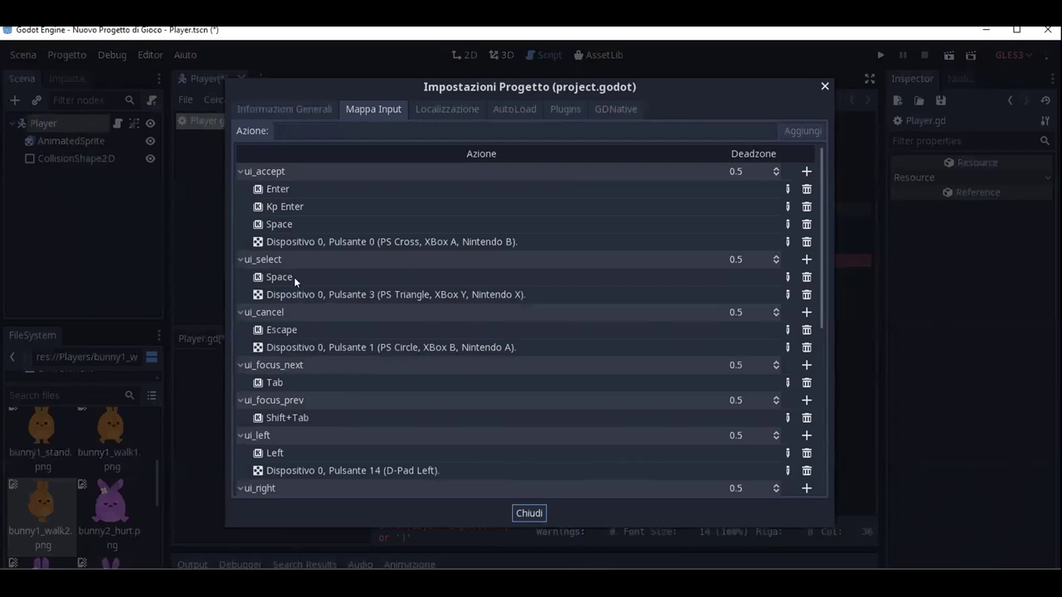
{"action": "scroll", "coordinate": [294, 277], "scroll_direction": "down", "scroll_amount": 3}
{"action": "scroll", "coordinate": [293, 332], "scroll_direction": "down", "scroll_amount": 2}
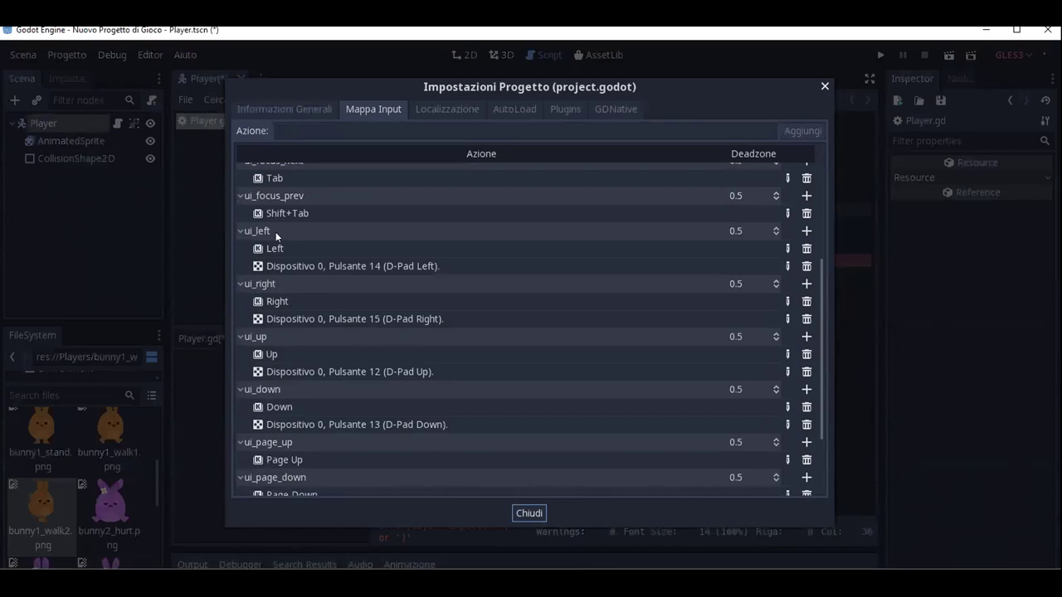
{"action": "left_click", "coordinate": [806, 233]}
{"action": "left_click", "coordinate": [786, 245]}
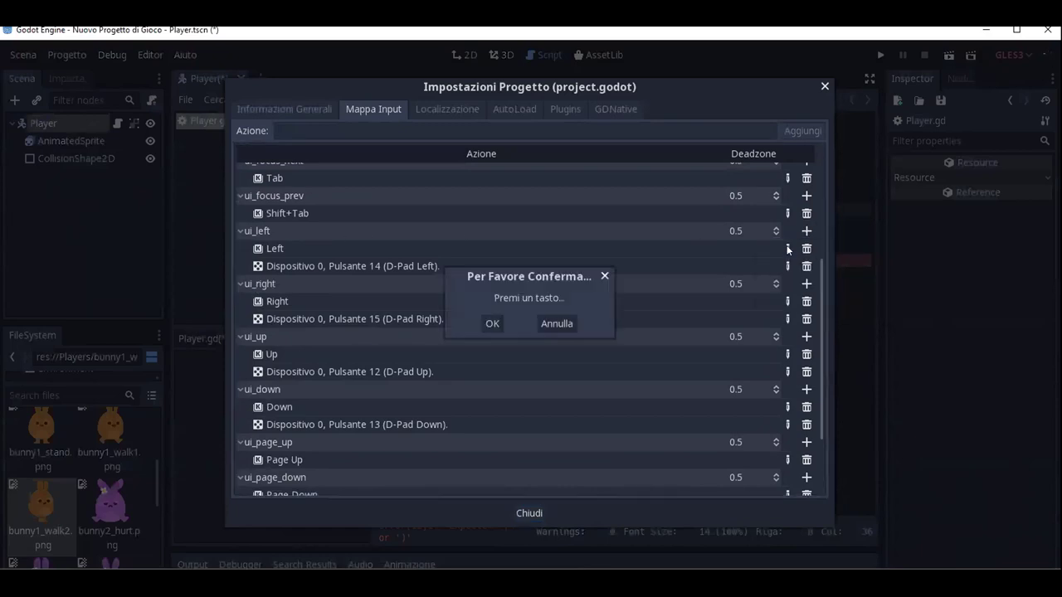
{"action": "left_click", "coordinate": [540, 324]}
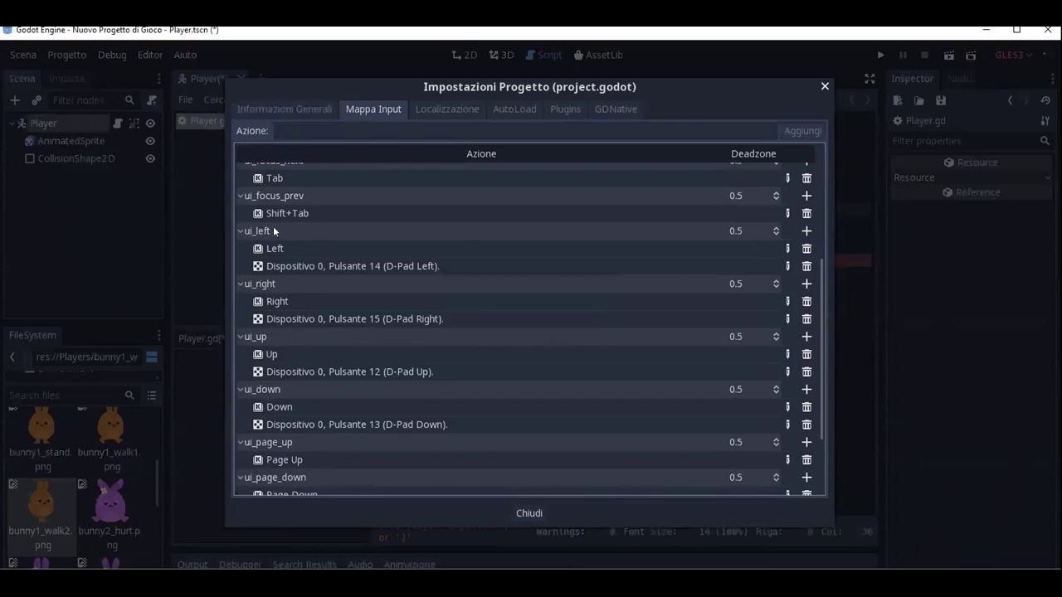
{"action": "left_click", "coordinate": [807, 231]}
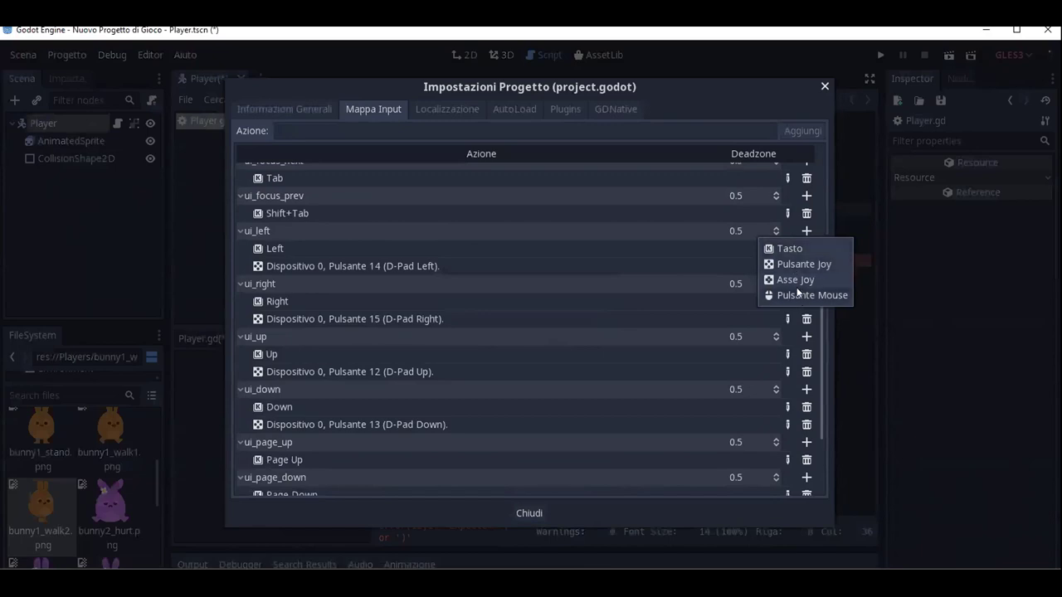
{"action": "left_click", "coordinate": [795, 247]}
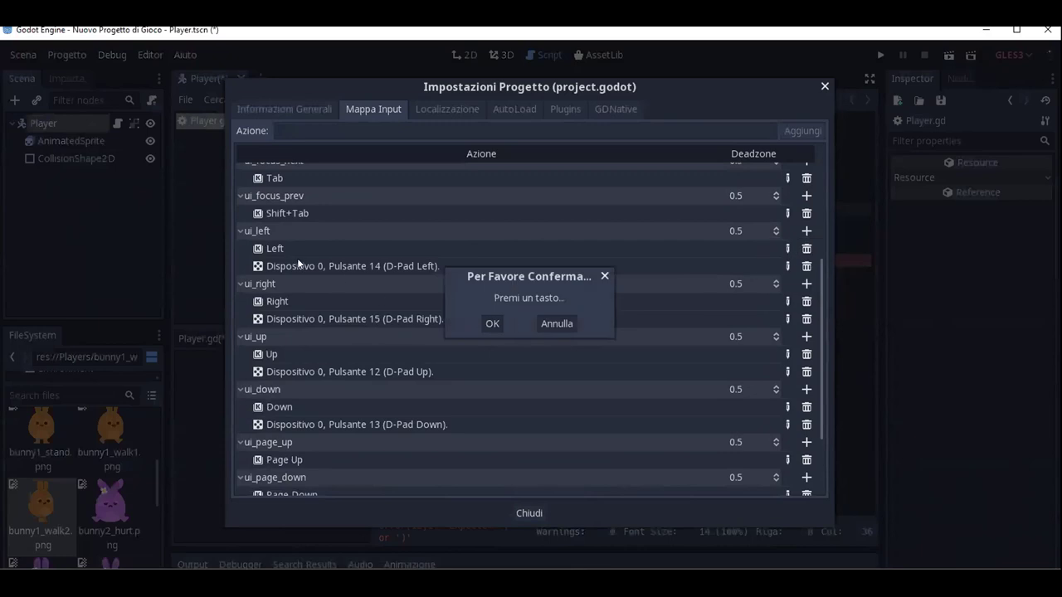
{"action": "key", "text": "a"}
{"action": "left_click", "coordinate": [491, 324]}
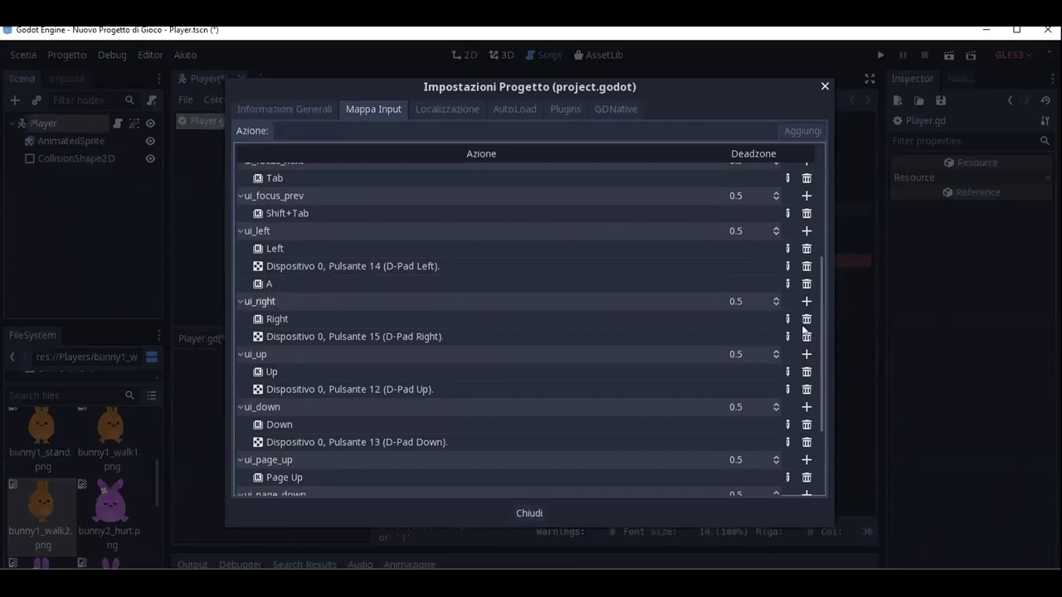
Bind the D key to ui_right and the W key to ui_up.
{"action": "left_click", "coordinate": [806, 301]}
{"action": "left_click", "coordinate": [789, 320]}
{"action": "key", "text": "d"}
{"action": "left_click", "coordinate": [491, 324]}
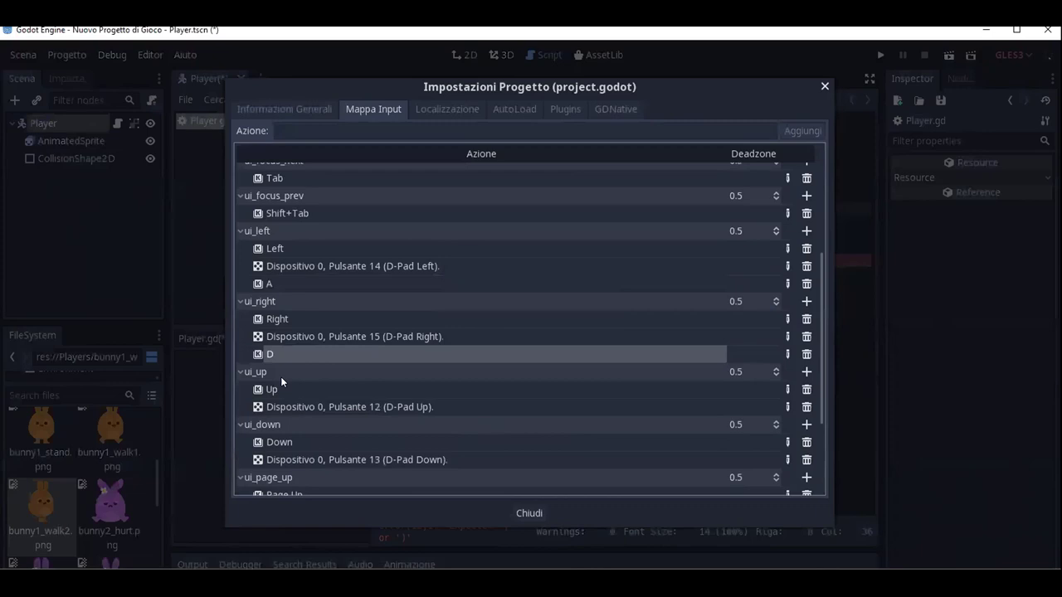
{"action": "left_click", "coordinate": [807, 372]}
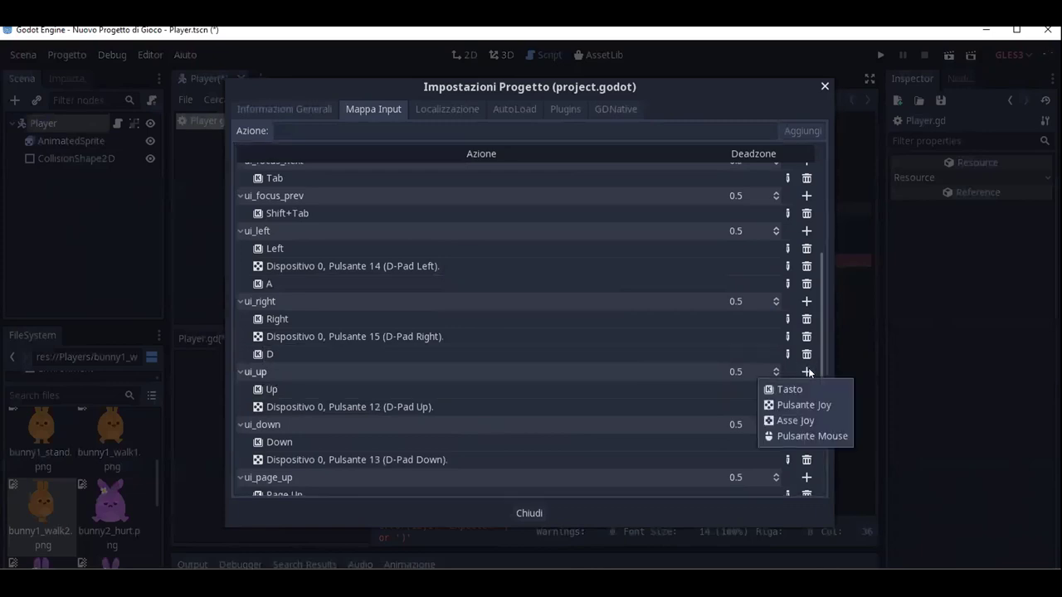
{"action": "left_click", "coordinate": [791, 390]}
{"action": "key", "text": "w"}
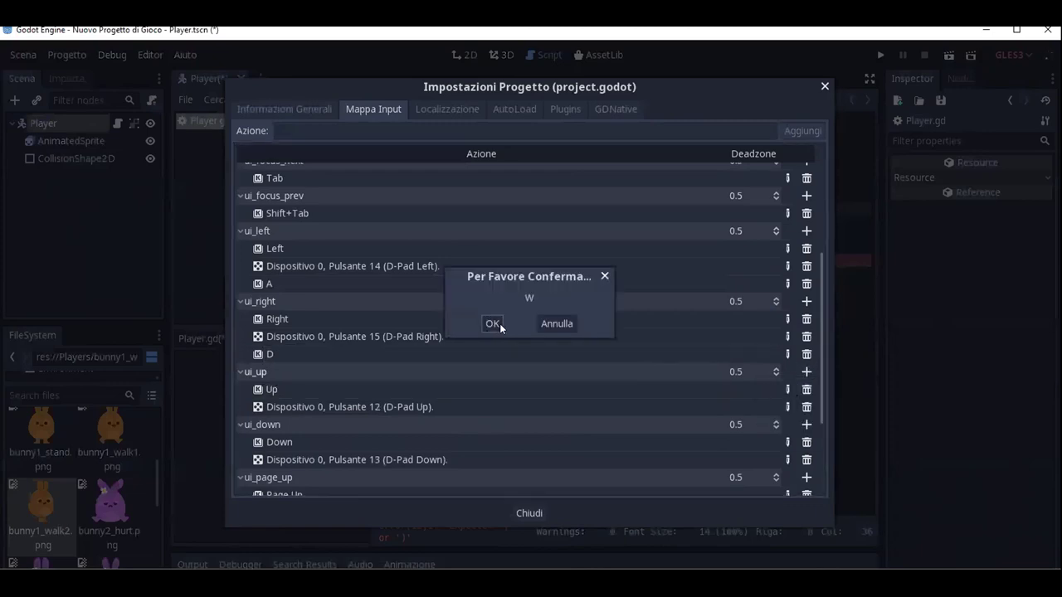
{"action": "left_click", "coordinate": [492, 323]}
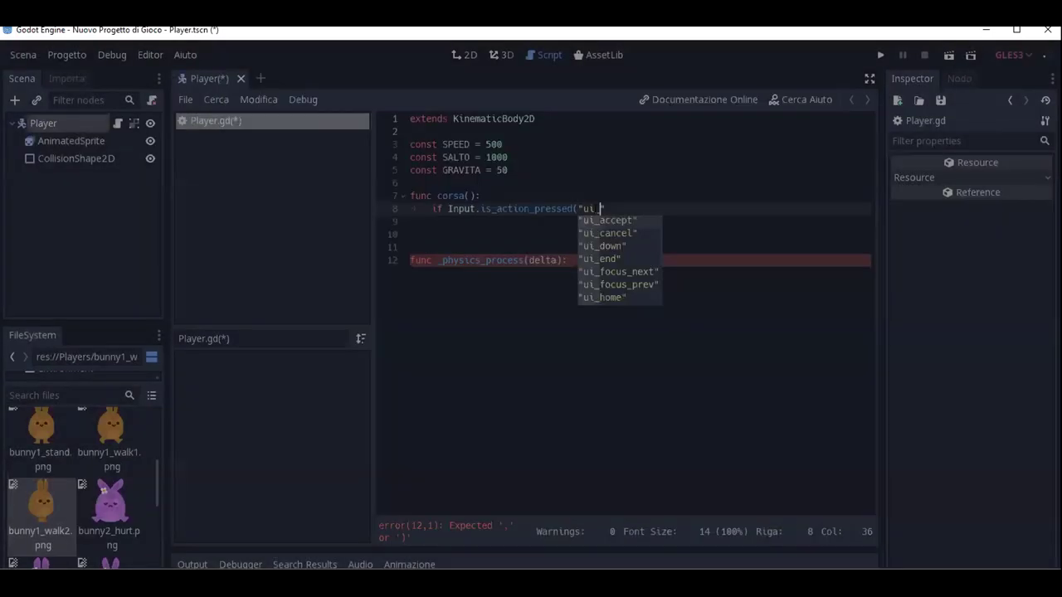
Complete the condition as if Input.is_action_pressed("ui_right"):.
{"action": "key", "text": "Escape"}
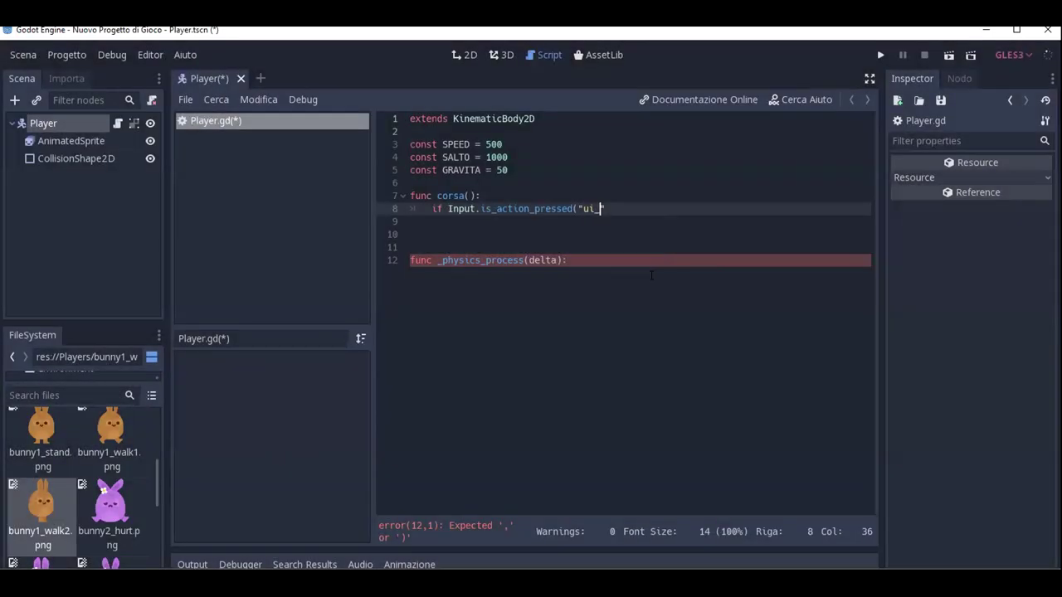
{"action": "type", "text": "lef"}
{"action": "key", "text": "BackSpace"}
{"action": "key", "text": "BackSpace"}
{"action": "key", "text": "BackSpace"}
{"action": "type", "text": "right"}
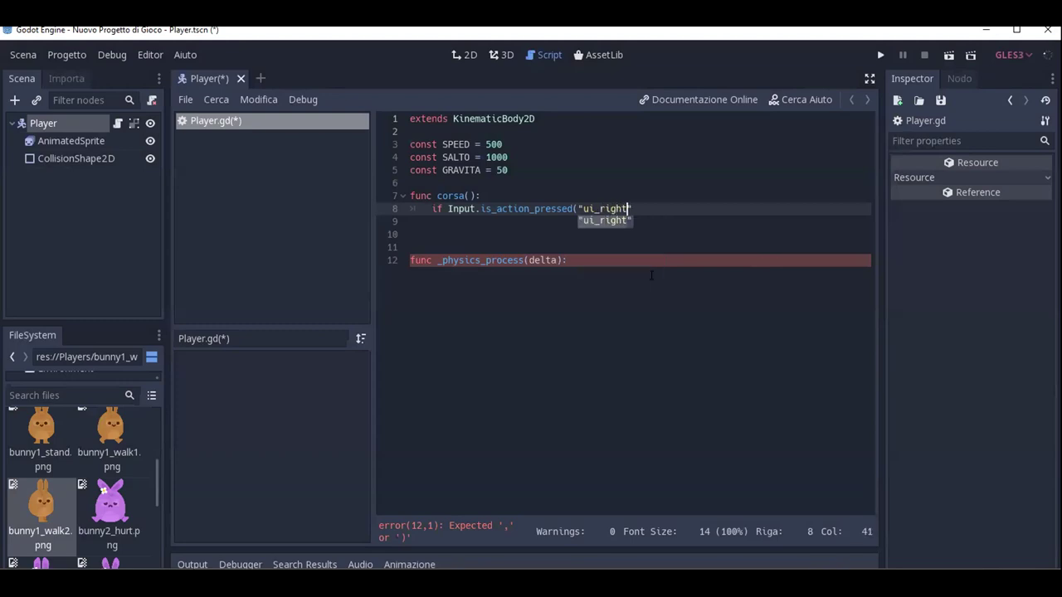
{"action": "key", "text": "Return"}
{"action": "type", "text": ")"}
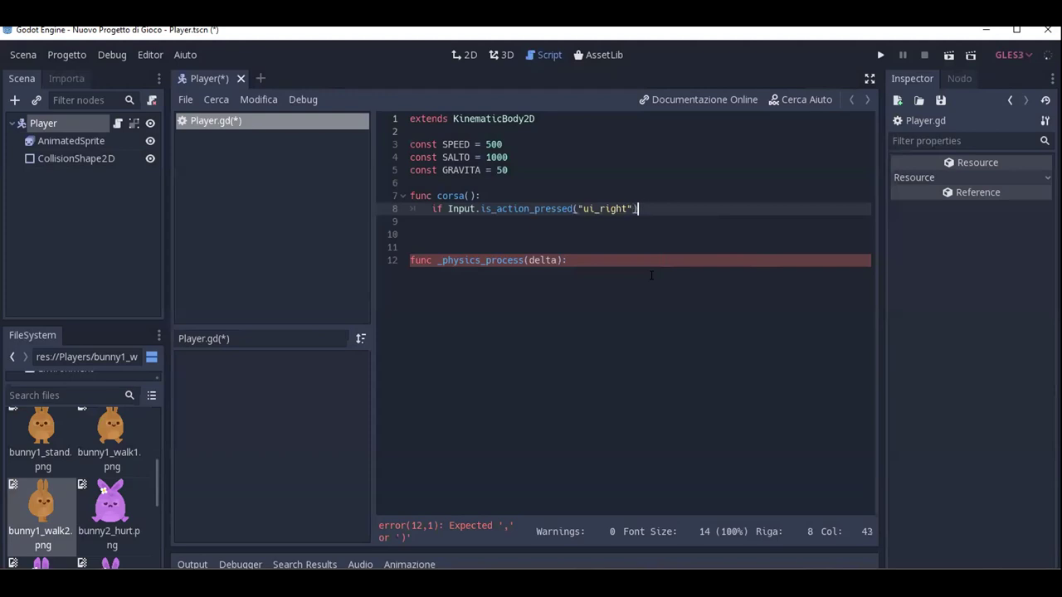
{"action": "type", "text": ":"}
{"action": "key", "text": "Return"}
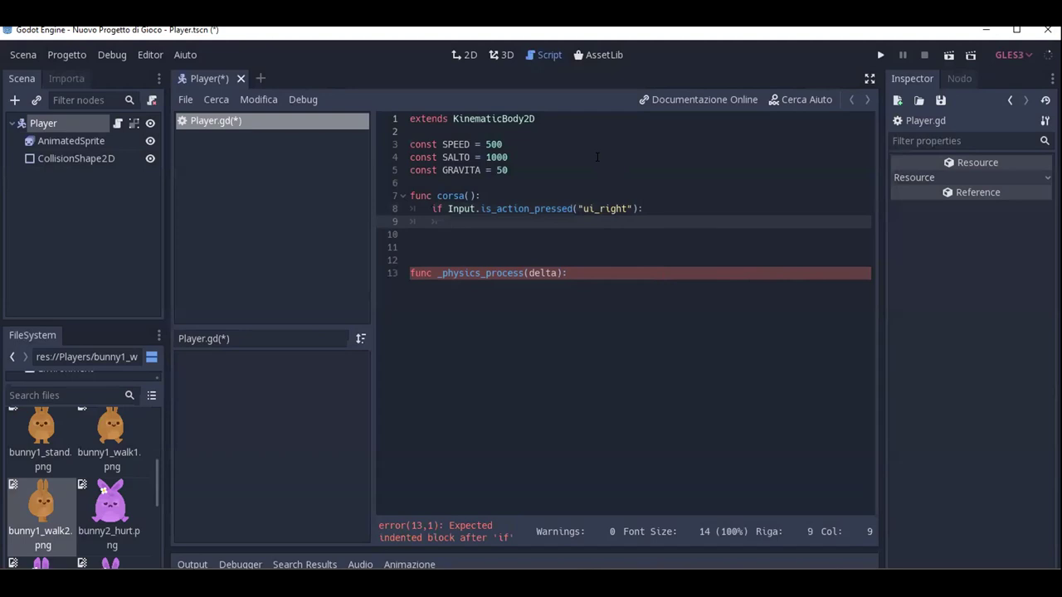
Declare var velocita = Vector2() on a new line after GRAVITA.
{"action": "left_click", "coordinate": [550, 174]}
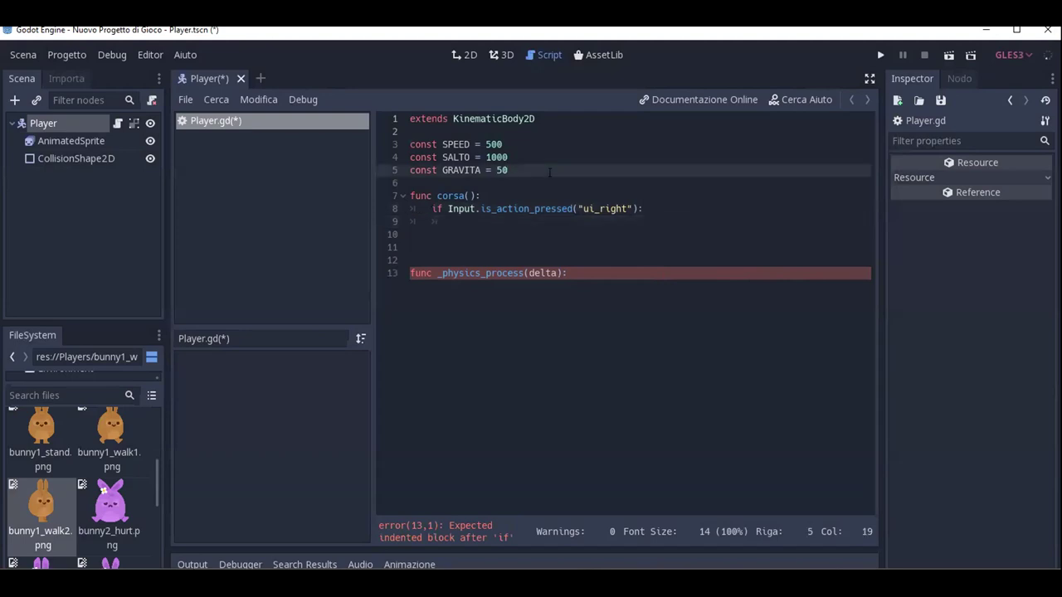
{"action": "key", "text": "Return"}
{"action": "type", "text": "var"}
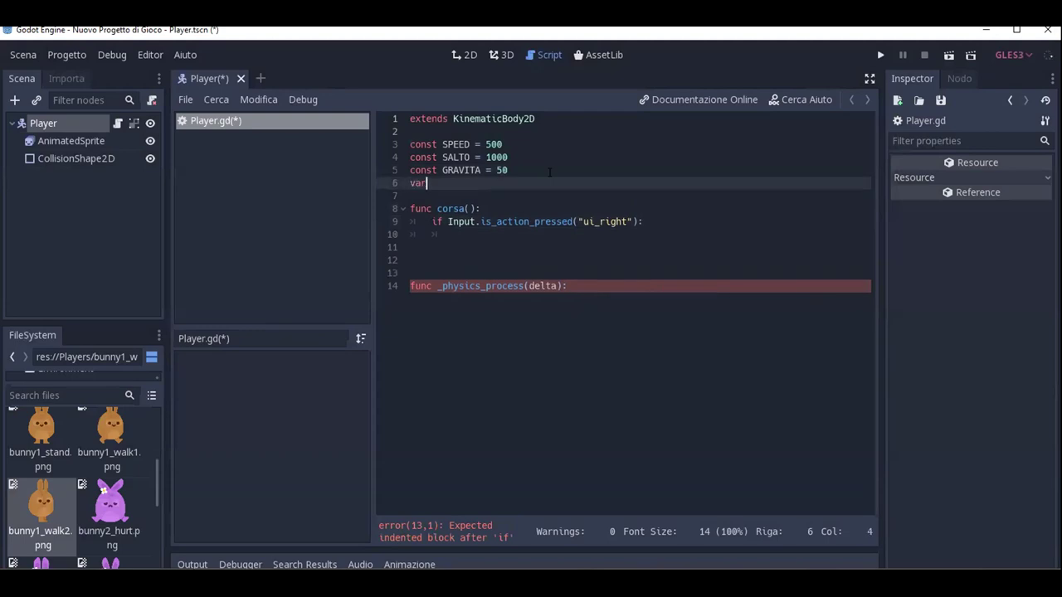
{"action": "type", "text": " velo"}
{"action": "type", "text": "cita "}
{"action": "type", "text": "= Vector2"}
{"action": "type", "text": "()"}
{"action": "left_click", "coordinate": [645, 221]}
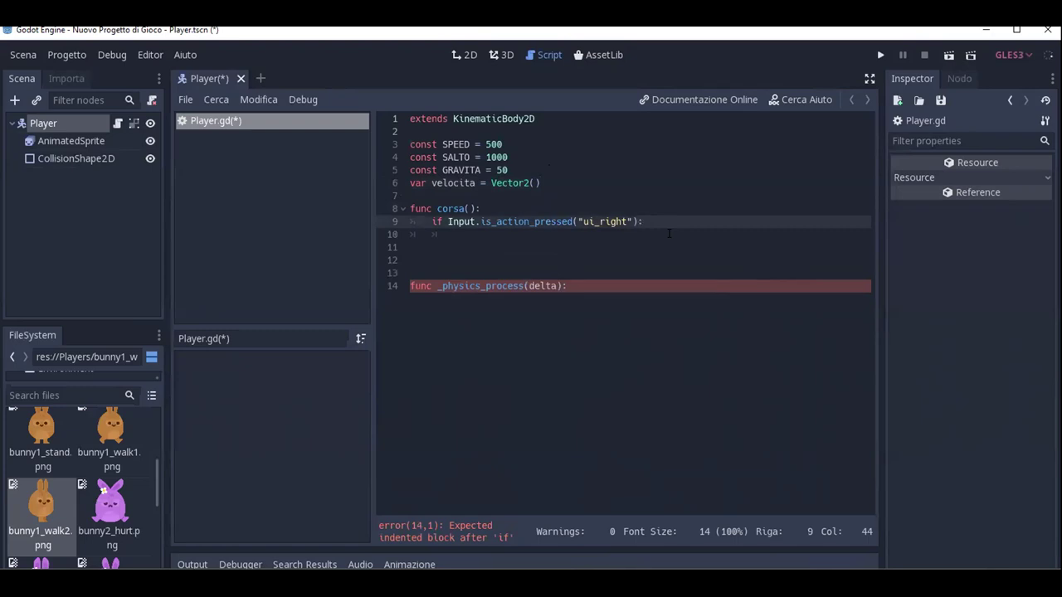
Add velocita.x = +SPEED inside the ui_right check and start the next line.
{"action": "key", "text": "Return"}
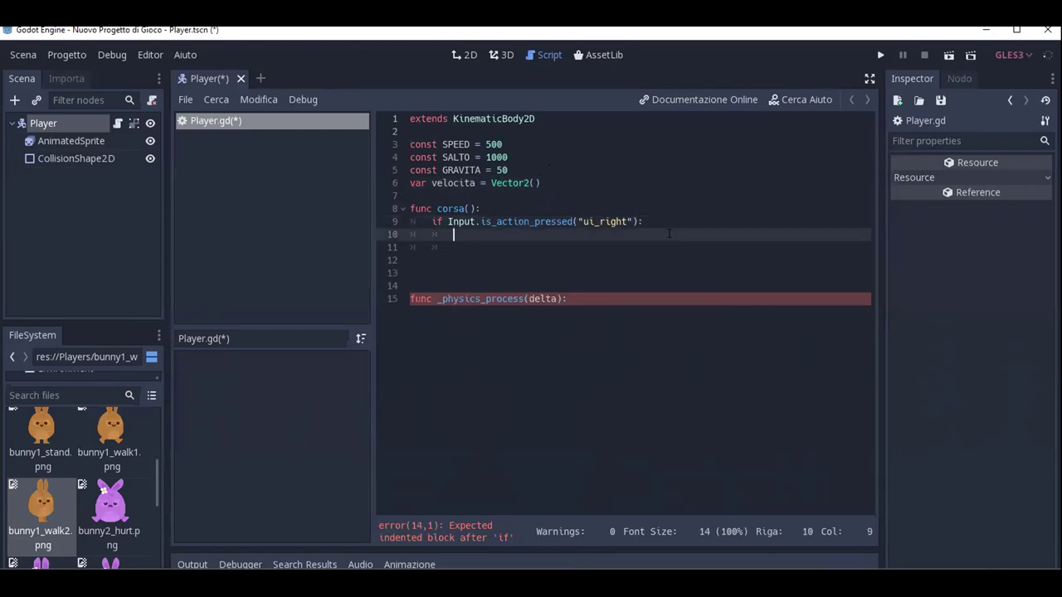
{"action": "type", "text": "ve"}
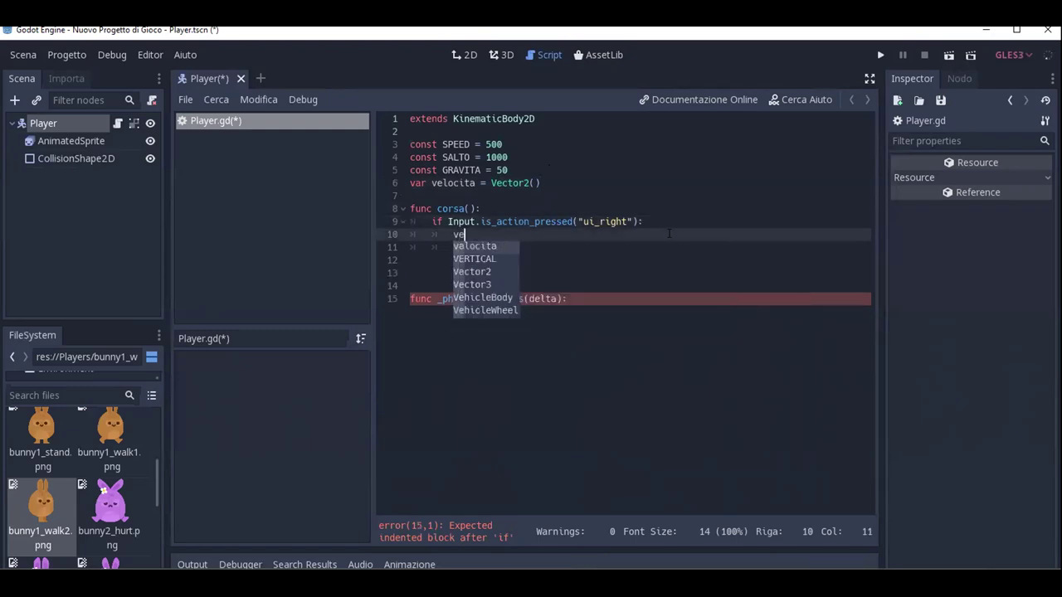
{"action": "type", "text": "locita"}
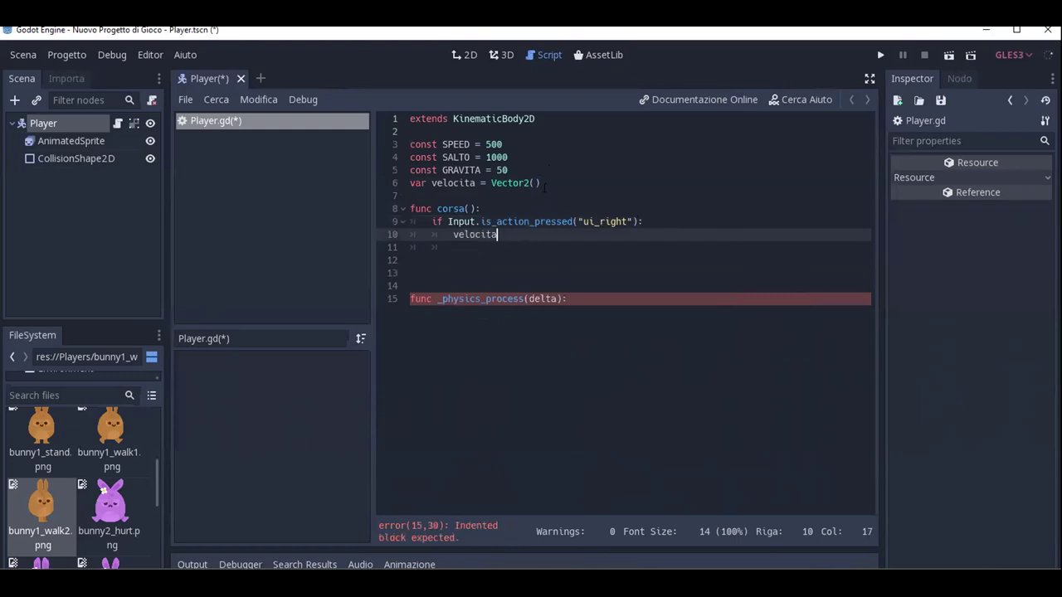
{"action": "type", "text": ".x = "}
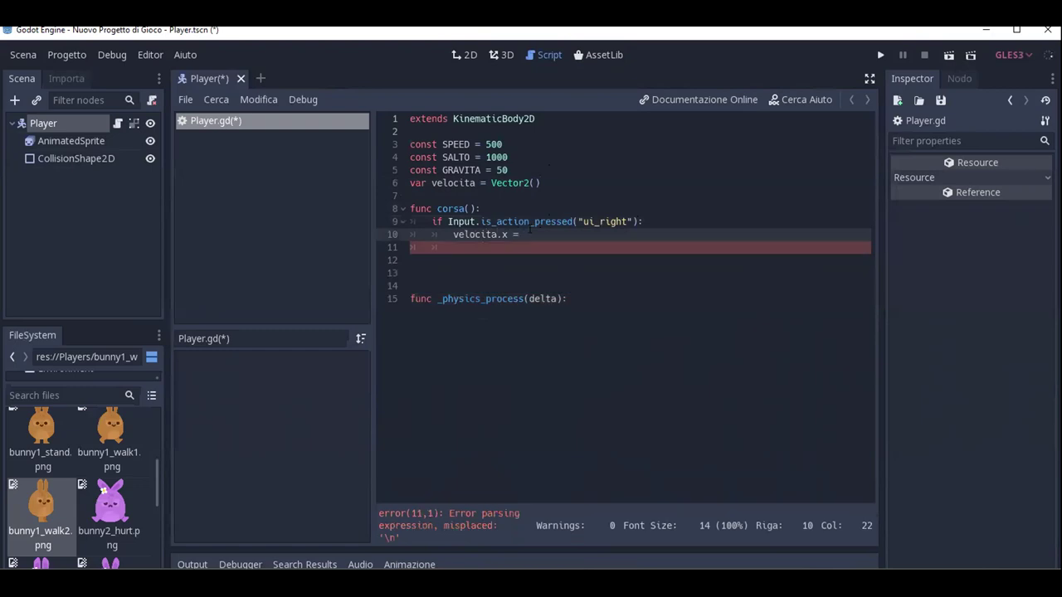
{"action": "type", "text": "+"}
{"action": "type", "text": "SPEED"}
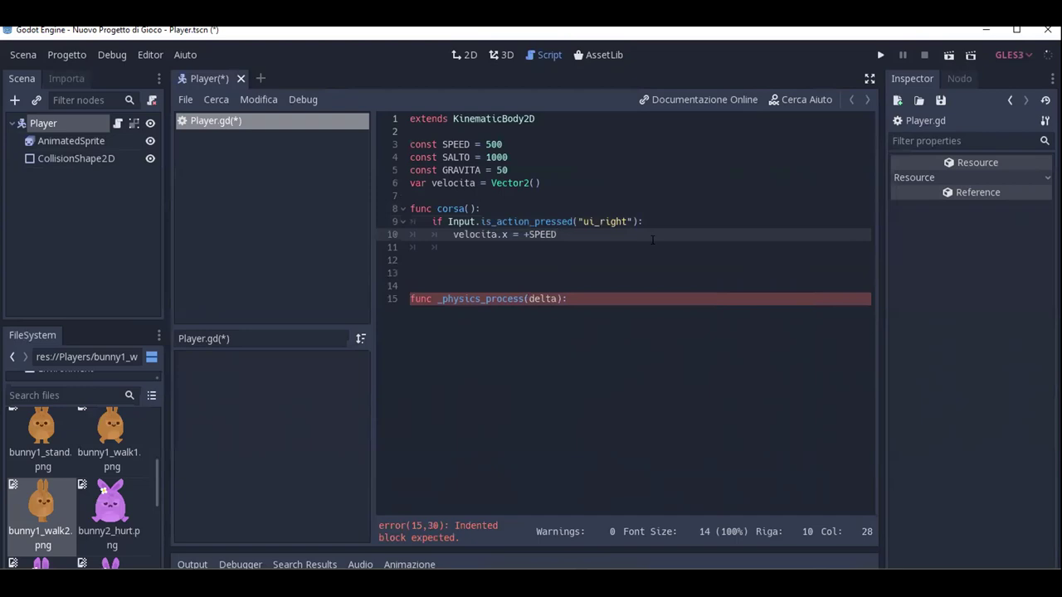
{"action": "key", "text": "Return"}
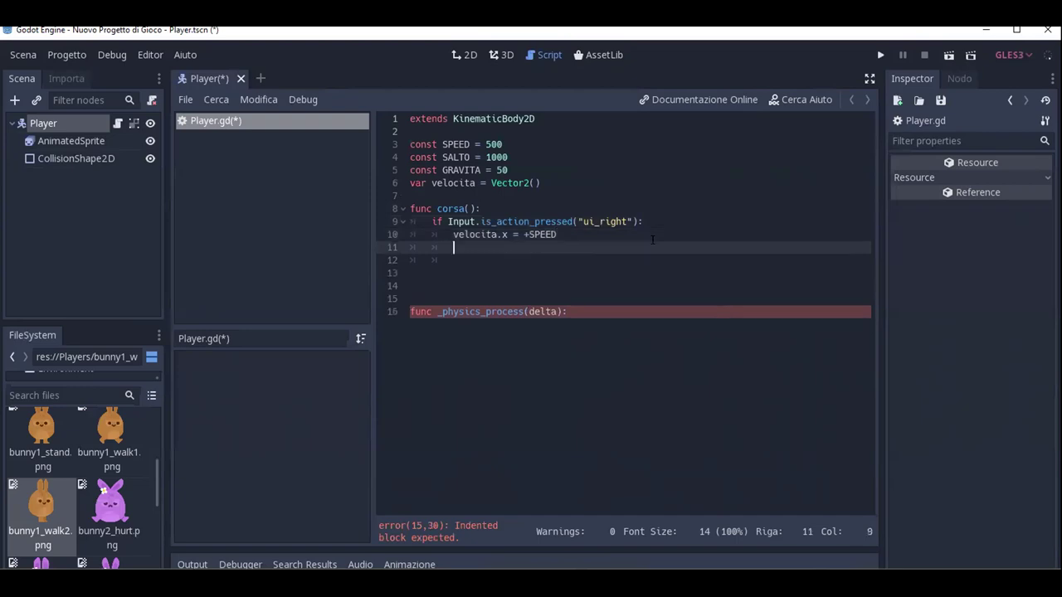
{"action": "key", "text": "BackSpace"}
{"action": "key", "text": "BackSpace"}
Add an if Input.is_action_pressed("ui_left"): check, reusing the copied ui_right call.
{"action": "key", "text": "Tab"}
{"action": "type", "text": "if "}
{"action": "type", "text": "Input"}
{"action": "type", "text": "."}
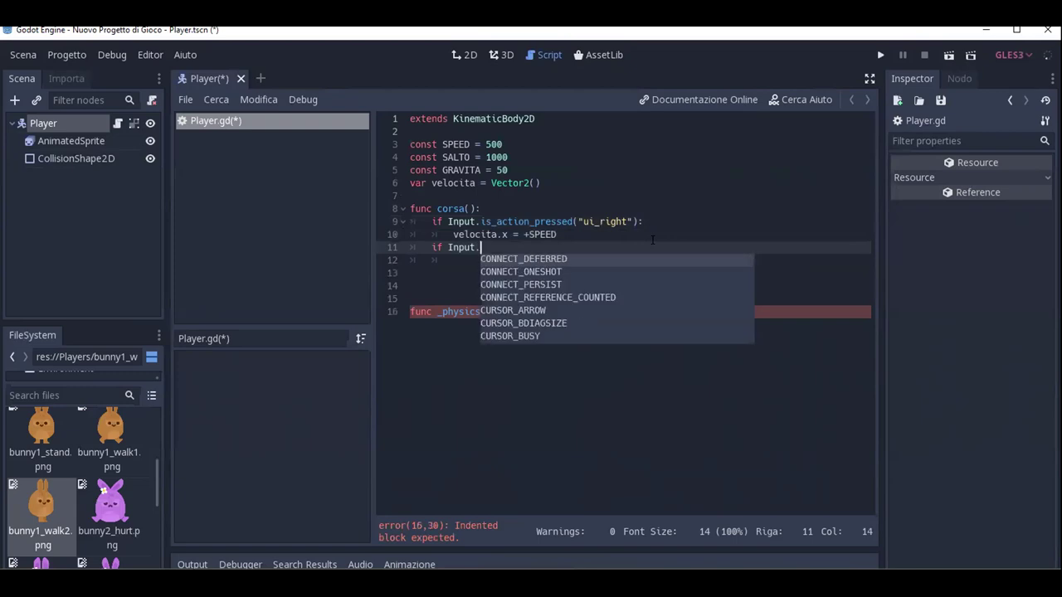
{"action": "type", "text": "is"}
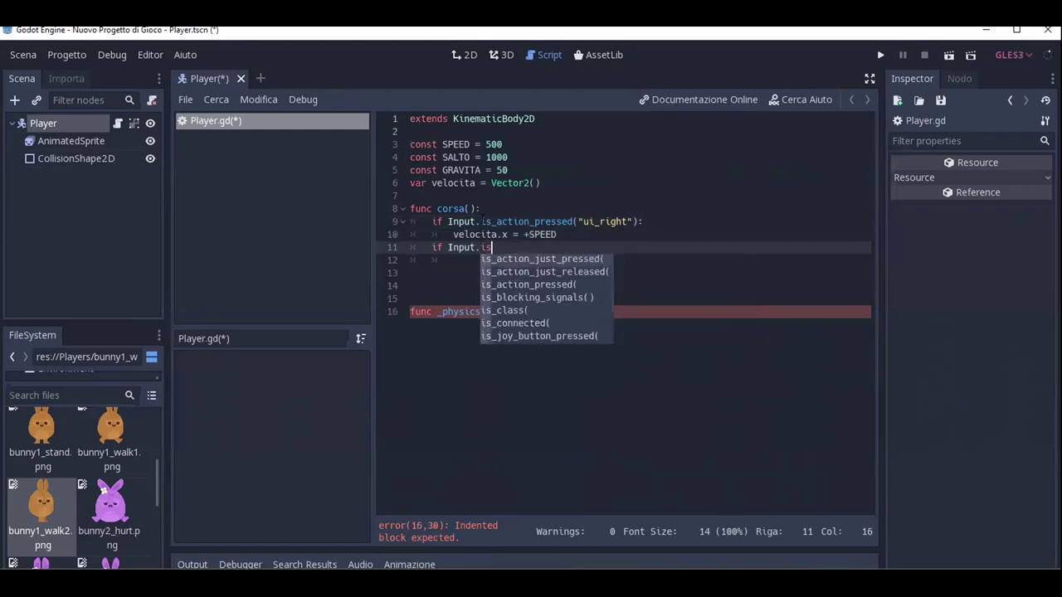
{"action": "left_click_drag", "start_coordinate": [481, 221], "coordinate": [638, 221]}
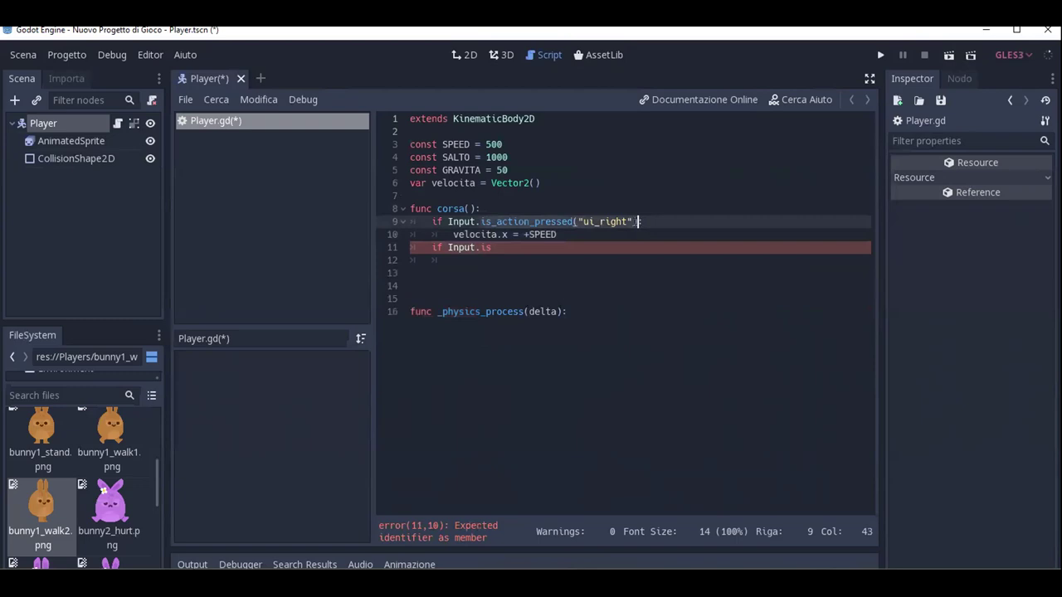
{"action": "left_click", "coordinate": [511, 247]}
{"action": "key", "text": "BackSpace"}
{"action": "key", "text": "BackSpace"}
{"action": "type", "text": "is_action_pressed(\"ui_right\")"}
{"action": "key", "text": "Left"}
{"action": "key", "text": "Left"}
{"action": "key", "text": "BackSpace"}
{"action": "key", "text": "BackSpace"}
{"action": "key", "text": "BackSpace"}
{"action": "type", "text": "left"}
{"action": "left_click", "coordinate": [647, 248]}
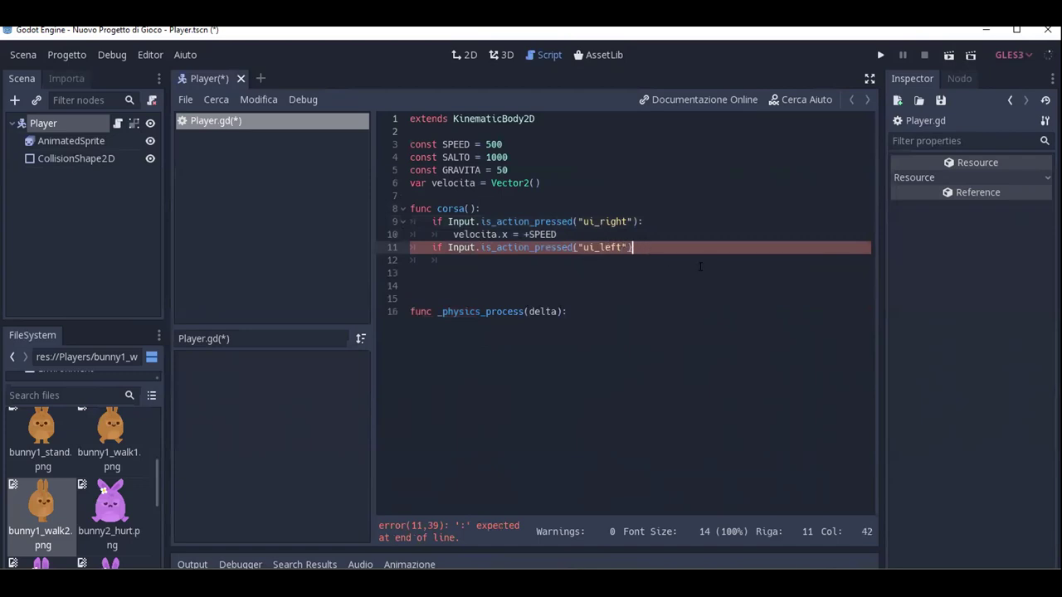
{"action": "type", "text": ":"}
Set velocita.x = -SPEED inside the ui_left check and save the script.
{"action": "key", "text": "Return"}
{"action": "type", "text": "velocita"}
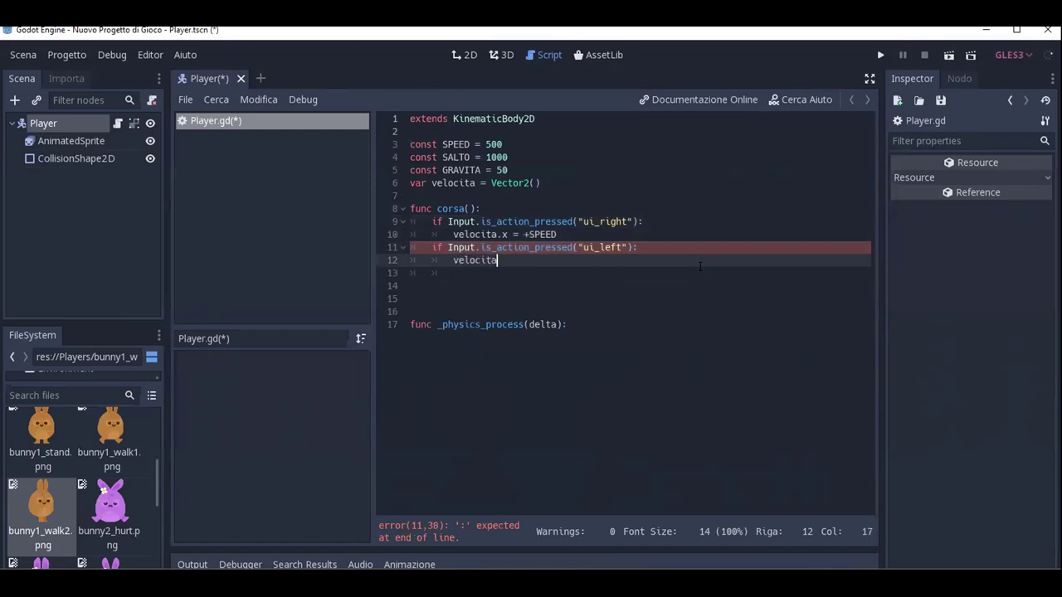
{"action": "type", "text": ".x"}
{"action": "type", "text": " = "}
{"action": "type", "text": "-SPEED"}
{"action": "key", "text": "ctrl+s"}
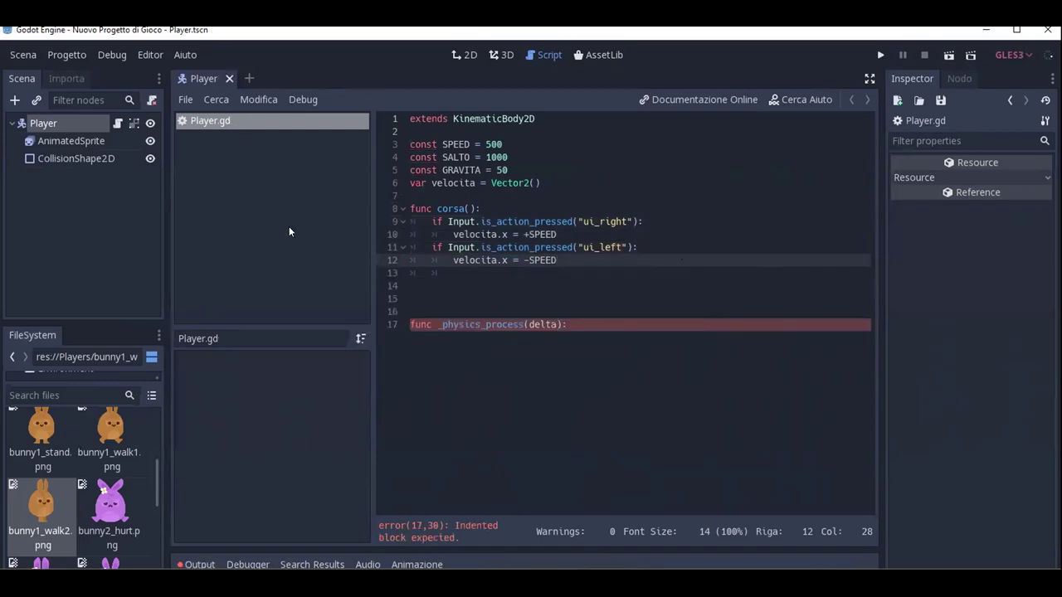
{"action": "left_click", "coordinate": [880, 55]}
Skip the main-scene prompt, run the Player scene, and allow firewall access.
{"action": "key", "text": "Tab"}
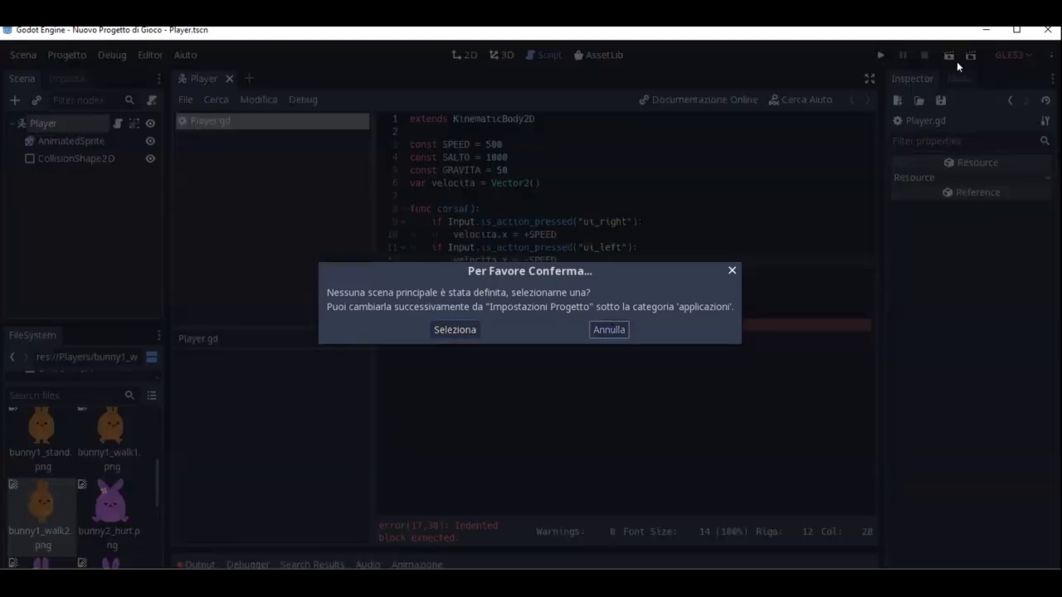
{"action": "key", "text": "Return"}
{"action": "left_click", "coordinate": [950, 58]}
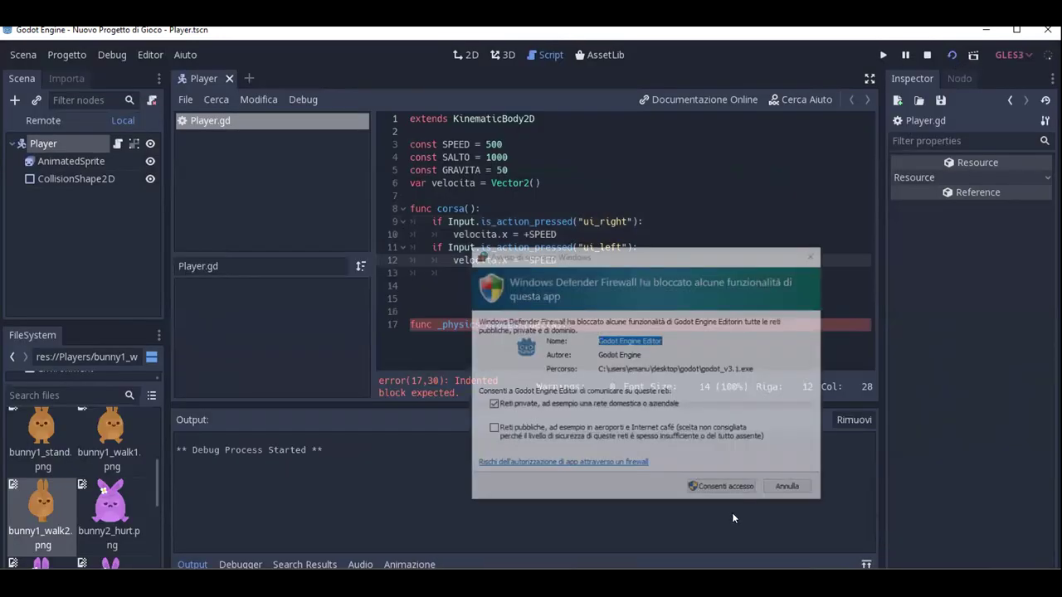
{"action": "left_click", "coordinate": [730, 489]}
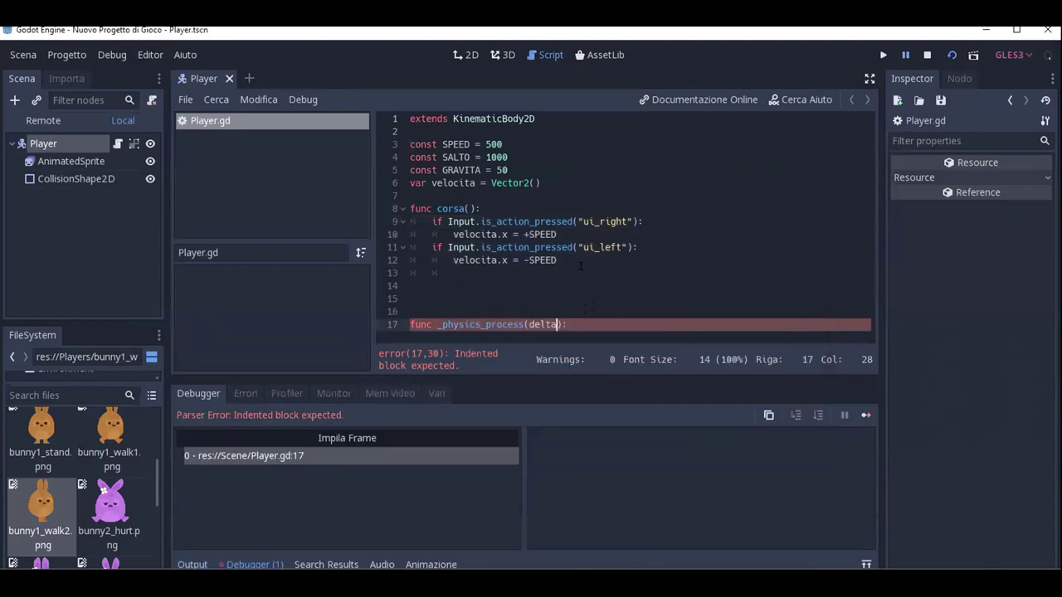
{"action": "left_click", "coordinate": [594, 321]}
Give _physics_process a body calling move_and_slide(velocita) on line 18.
{"action": "key", "text": "Return"}
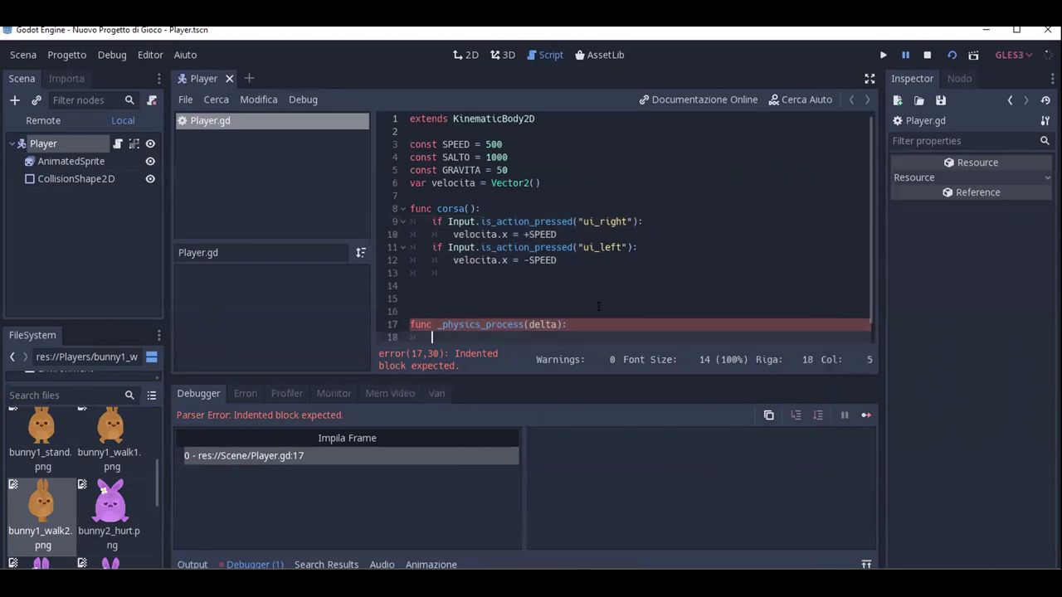
{"action": "scroll", "coordinate": [539, 315], "scroll_direction": "down", "scroll_amount": 1}
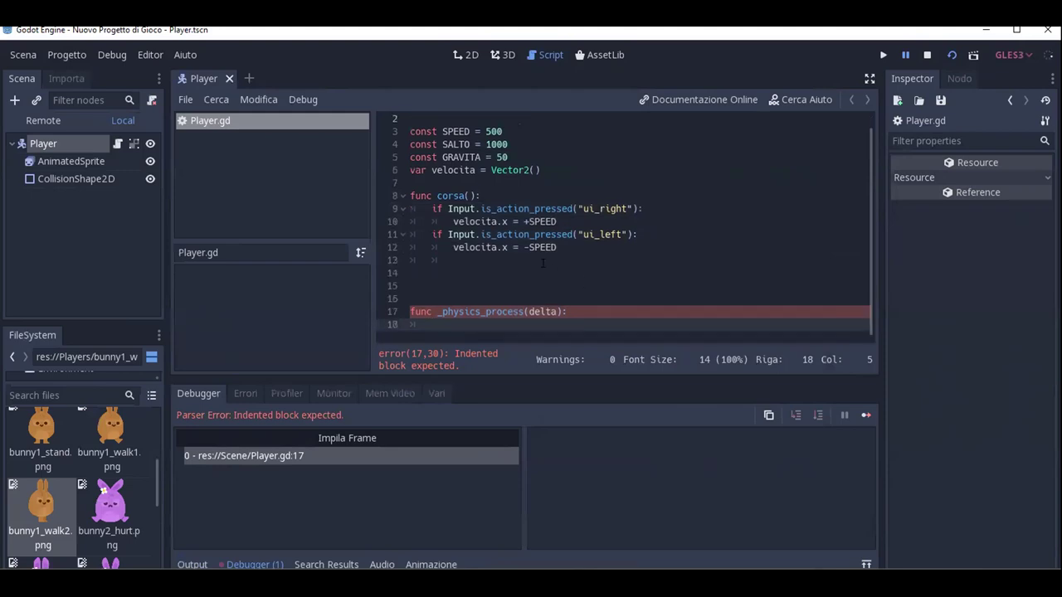
{"action": "type", "text": "move"}
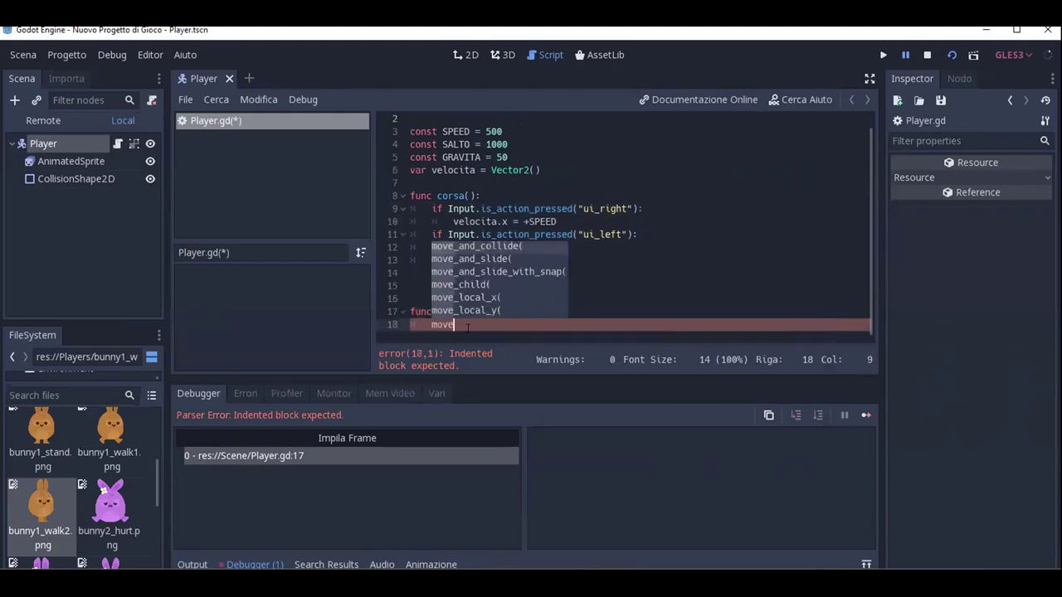
{"action": "key", "text": "Down"}
{"action": "key", "text": "Return"}
{"action": "type", "text": "velocita"}
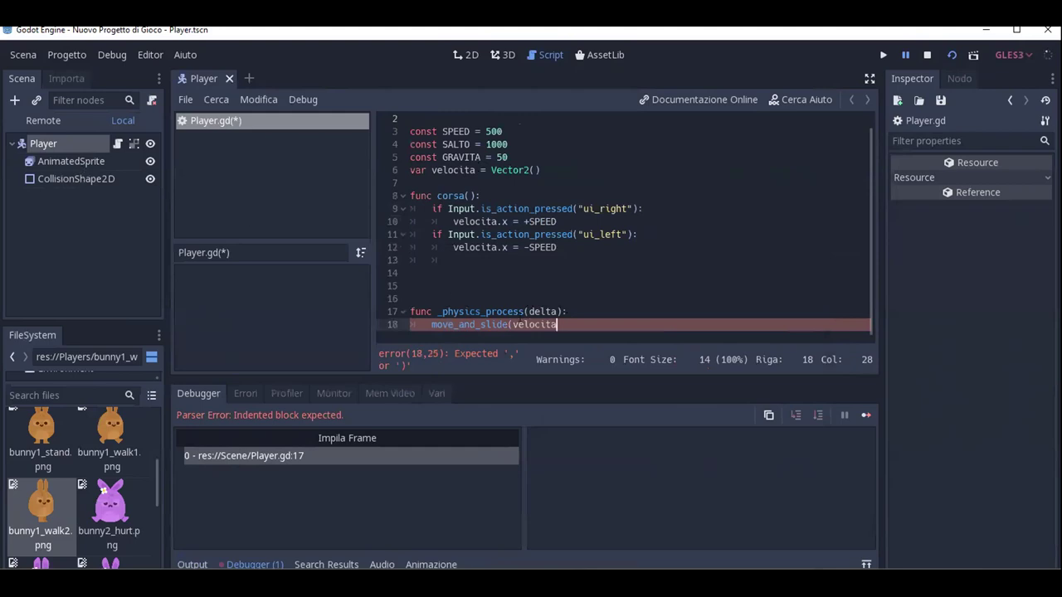
{"action": "type", "text": ")"}
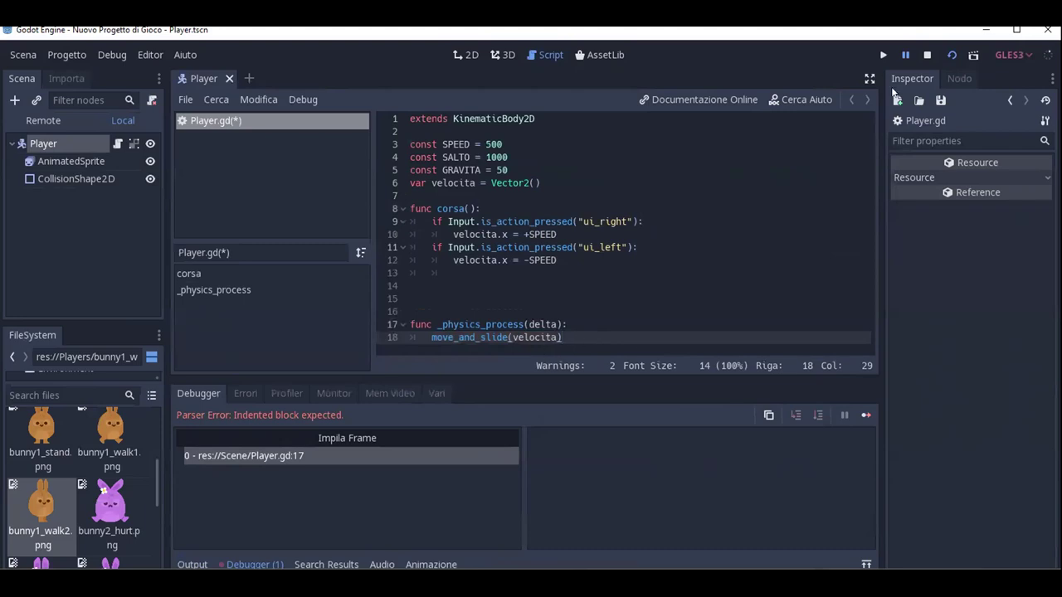
Test-run the Player scene, close the game window, and return to line 17 of the script.
{"action": "left_click", "coordinate": [935, 56]}
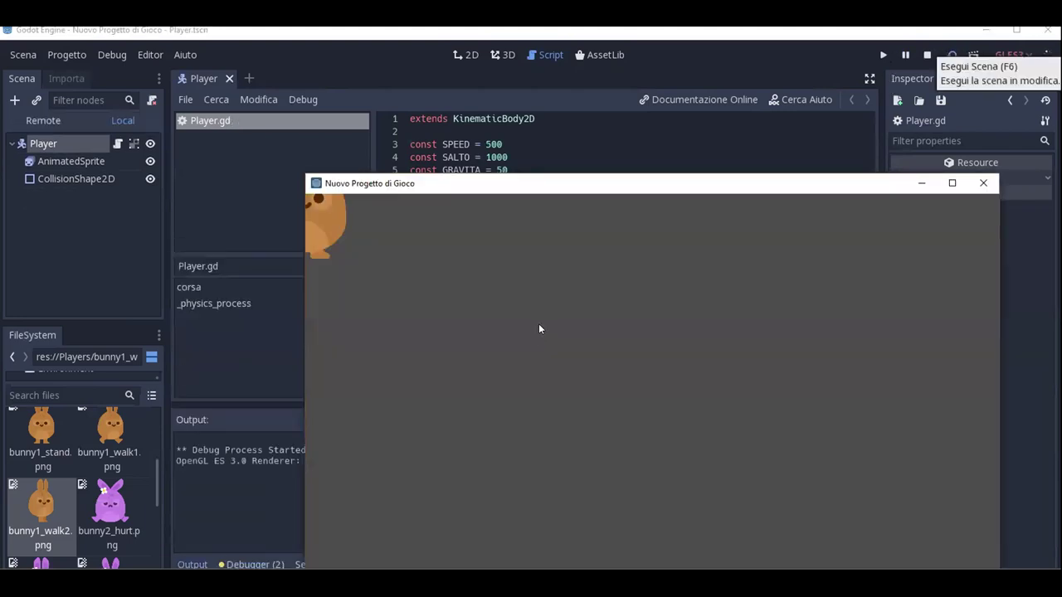
{"action": "left_click", "coordinate": [979, 182]}
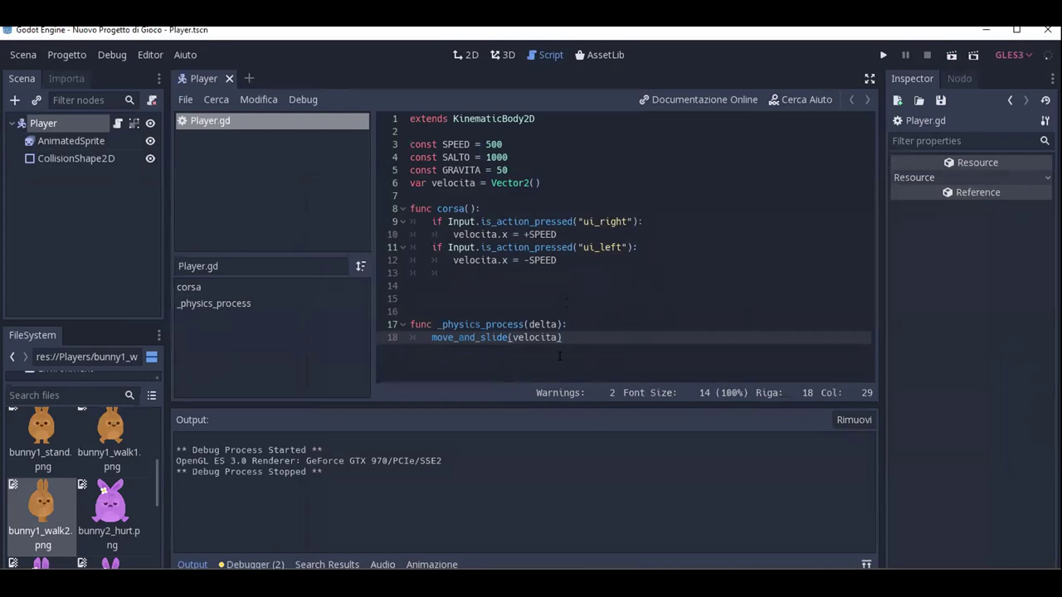
{"action": "left_click", "coordinate": [568, 324]}
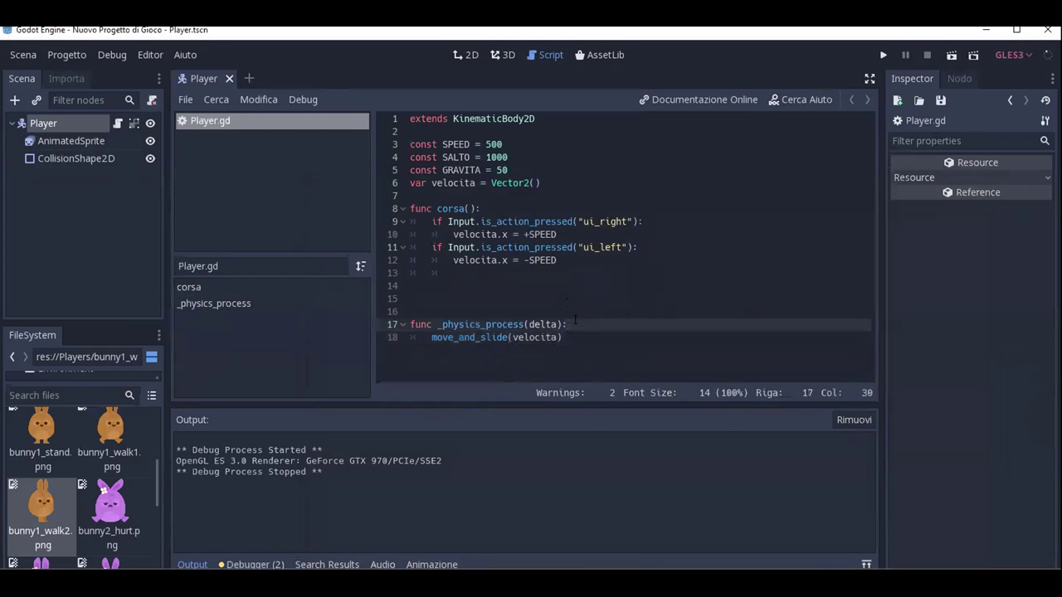
Call corsa() on line 19 of _physics_process, with a blank line above it.
{"action": "key", "text": "Return"}
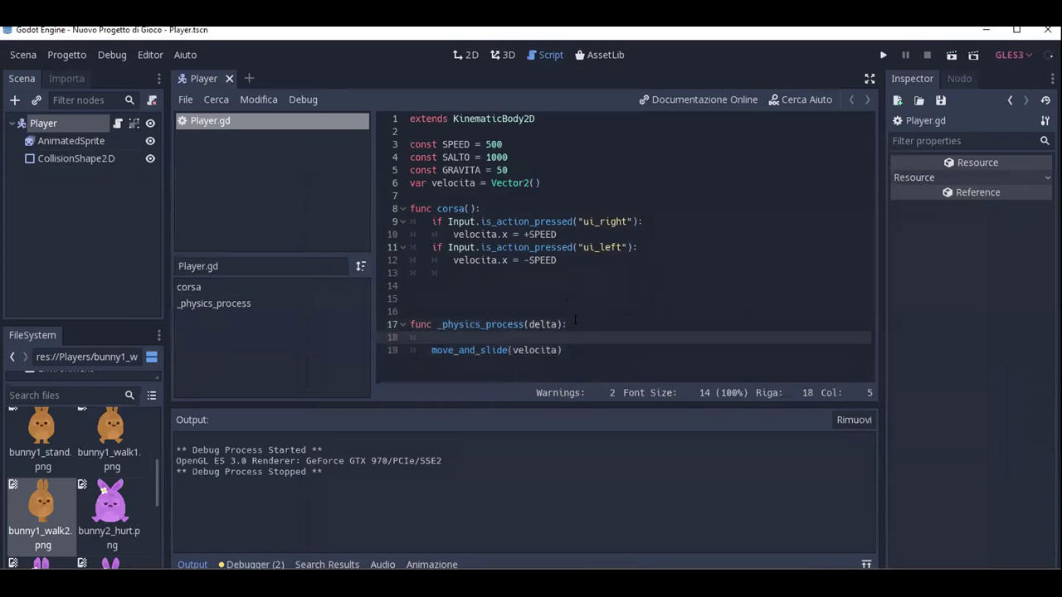
{"action": "type", "text": "corsa"}
{"action": "key", "text": "Return"}
{"action": "left_click", "coordinate": [574, 328]}
{"action": "key", "text": "Return"}
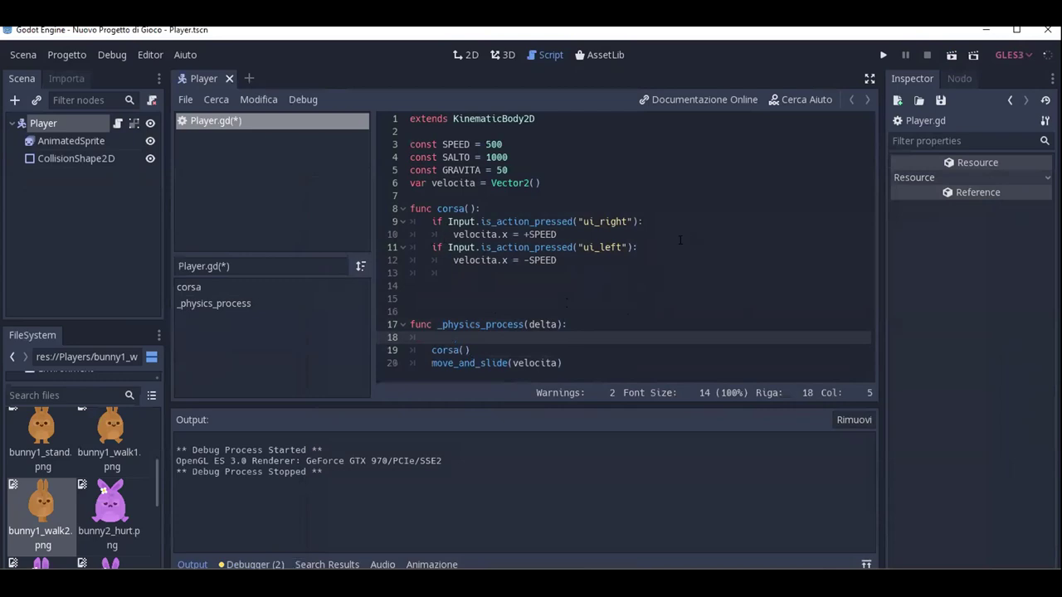
{"action": "left_click", "coordinate": [448, 362]}
{"action": "left_click", "coordinate": [511, 362]}
{"action": "key", "text": "Right"}
{"action": "key", "text": "Right"}
{"action": "key", "text": "Right"}
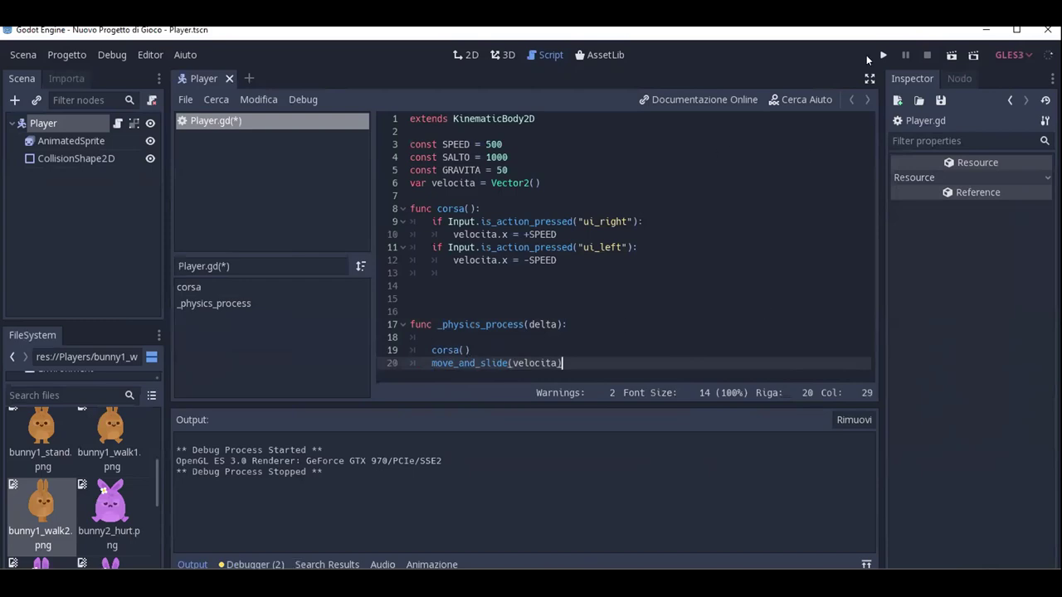
Save and run the scene, steer the bunny left and right with the arrow keys, then close it.
{"action": "left_click", "coordinate": [952, 55]}
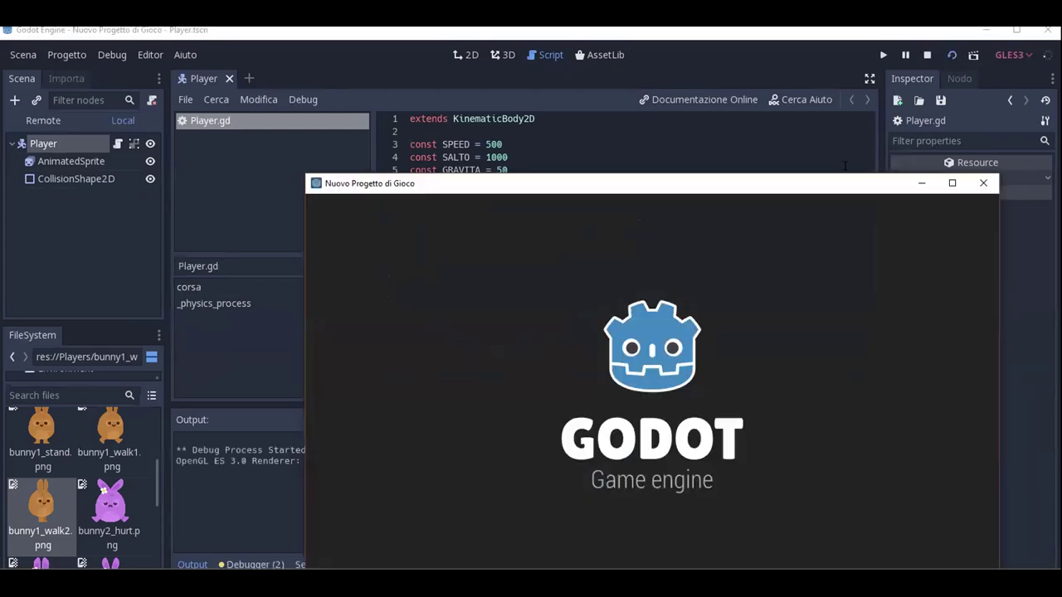
{"action": "key", "text": "Right"}
{"action": "key", "text": "Left"}
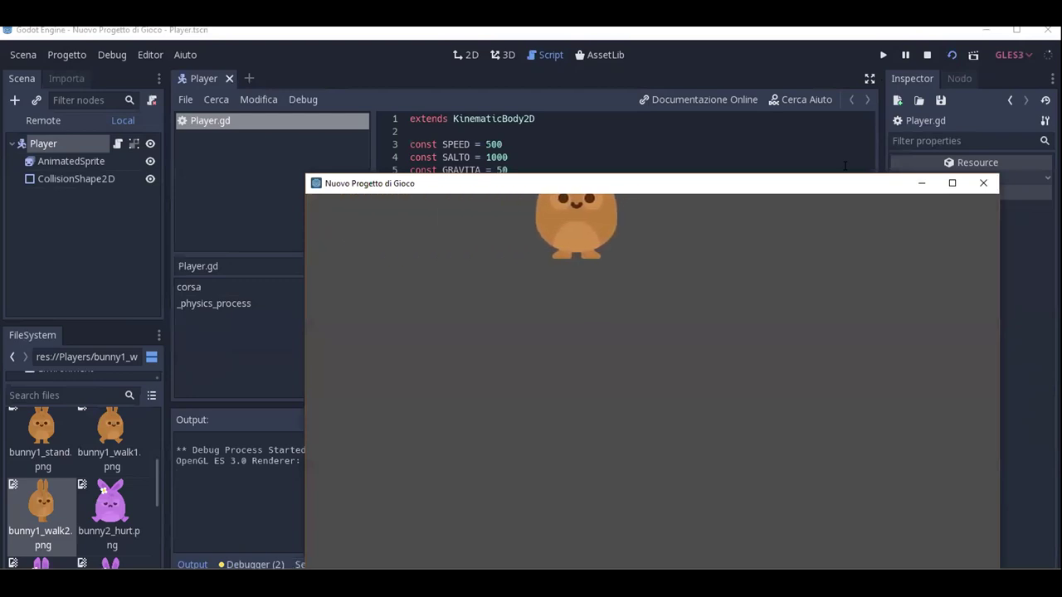
{"action": "key", "text": "Right"}
{"action": "key", "text": "Left"}
{"action": "key", "text": "Right"}
{"action": "key", "text": "Left"}
{"action": "key", "text": "Right"}
{"action": "key", "text": "Left"}
{"action": "key", "text": "Right"}
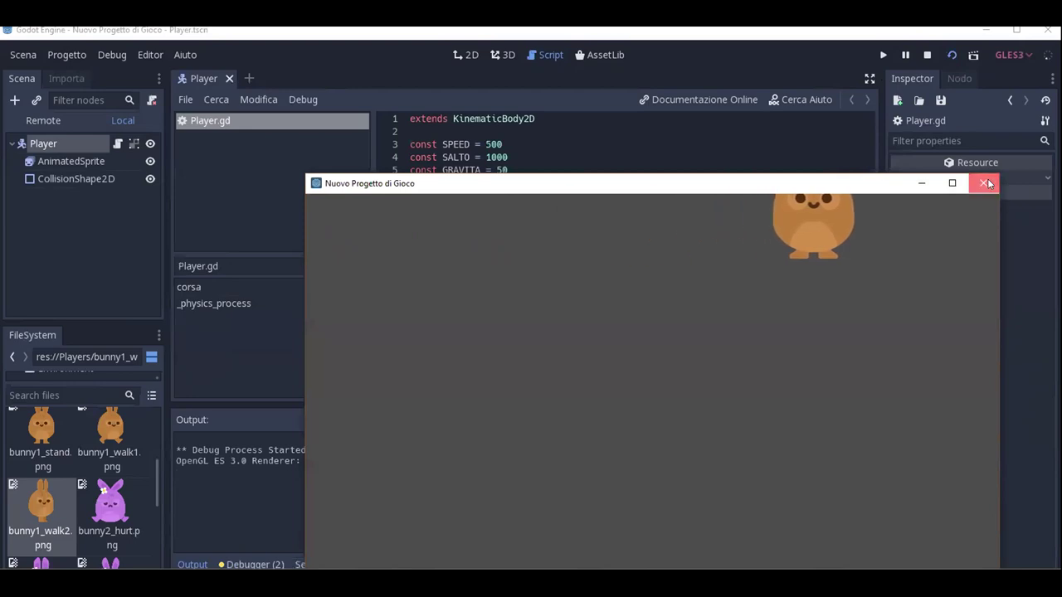
{"action": "left_click", "coordinate": [986, 183]}
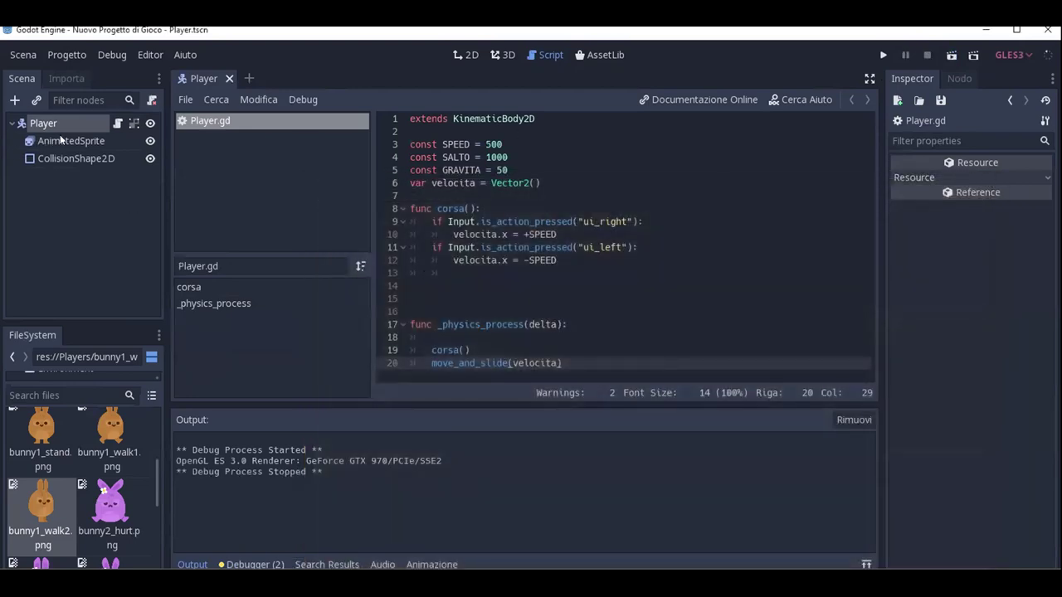
In the 2D view, drag the Player bunny down and right into the visible game area.
{"action": "left_click", "coordinate": [459, 54]}
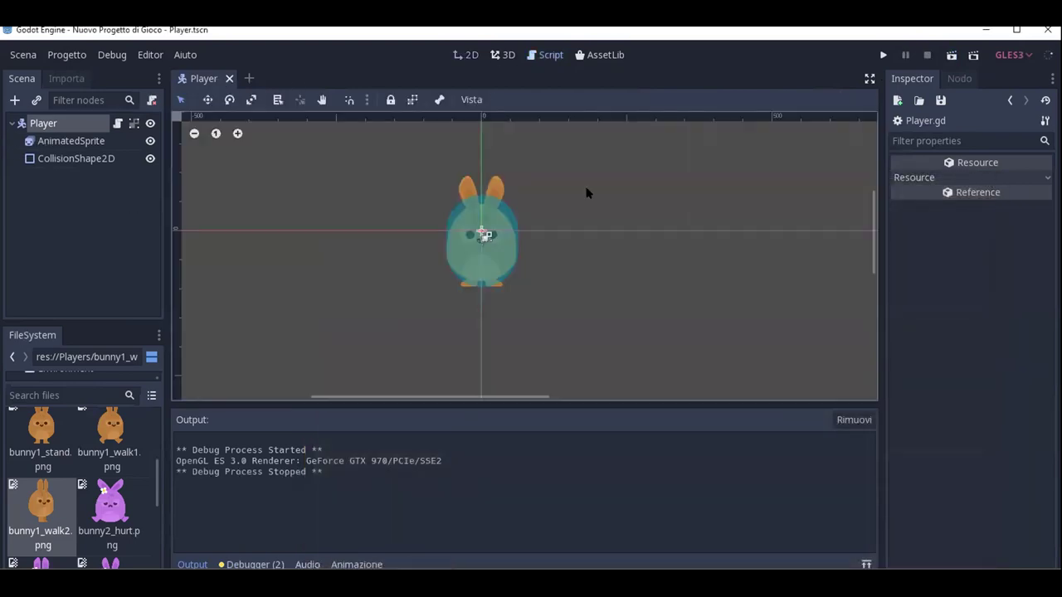
{"action": "scroll", "coordinate": [651, 294], "scroll_direction": "down", "scroll_amount": 1}
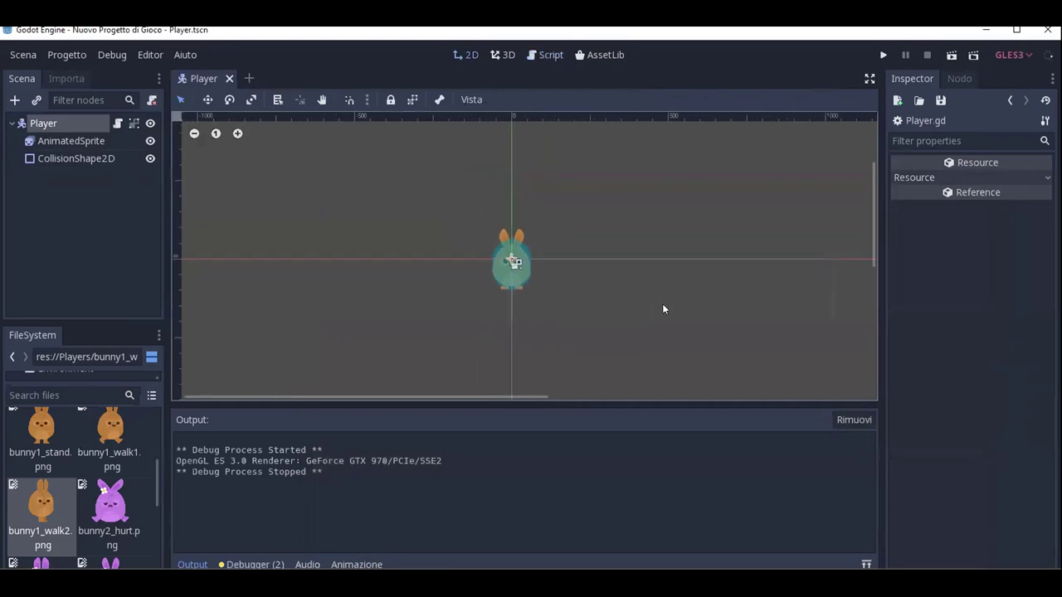
{"action": "scroll", "coordinate": [608, 282], "scroll_direction": "down", "scroll_amount": 1}
{"action": "middle_click_drag", "start_coordinate": [582, 265], "coordinate": [534, 226]}
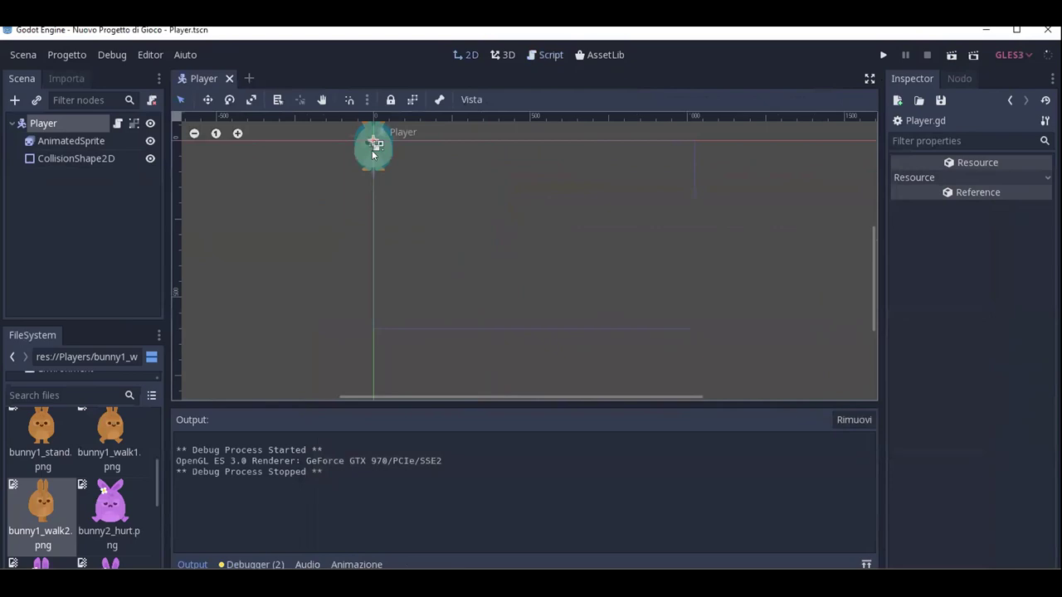
{"action": "left_click_drag", "start_coordinate": [372, 154], "coordinate": [528, 243]}
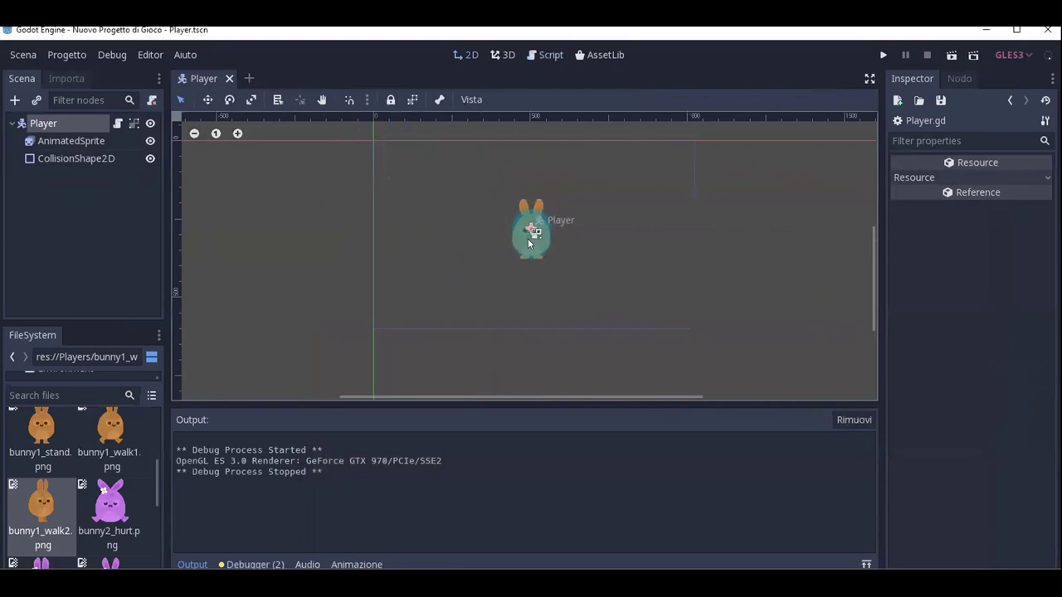
{"action": "left_click", "coordinate": [953, 56]}
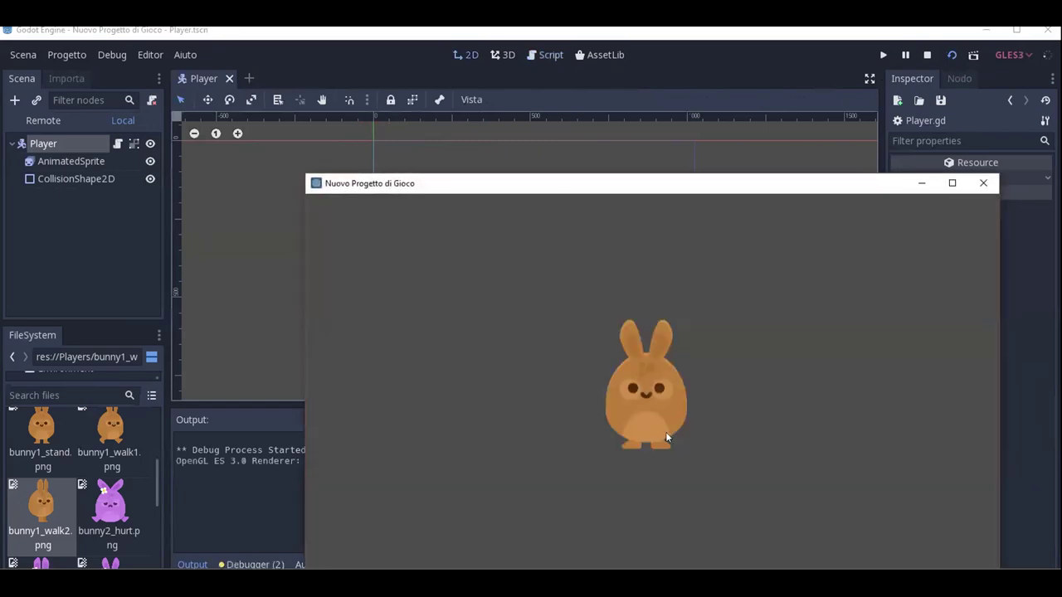
{"action": "left_click", "coordinate": [984, 183]}
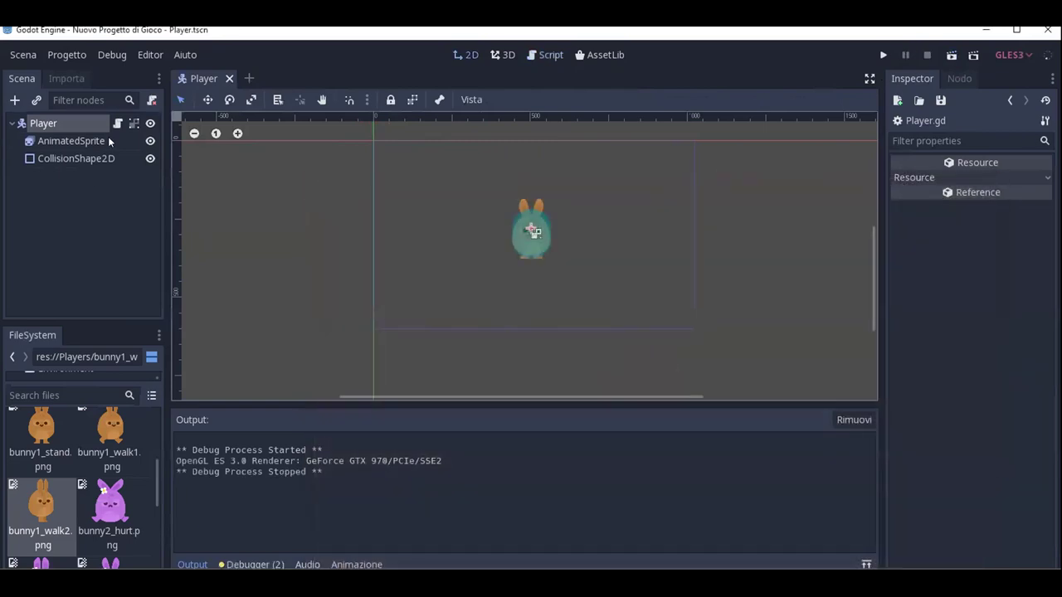
{"action": "left_click", "coordinate": [953, 54]}
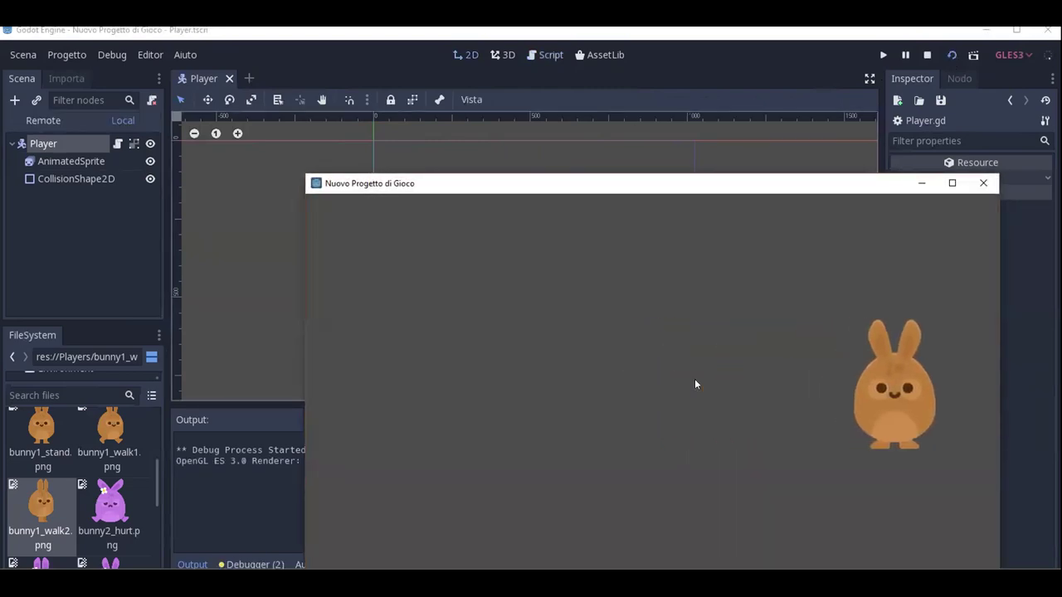
{"action": "key", "text": "Left"}
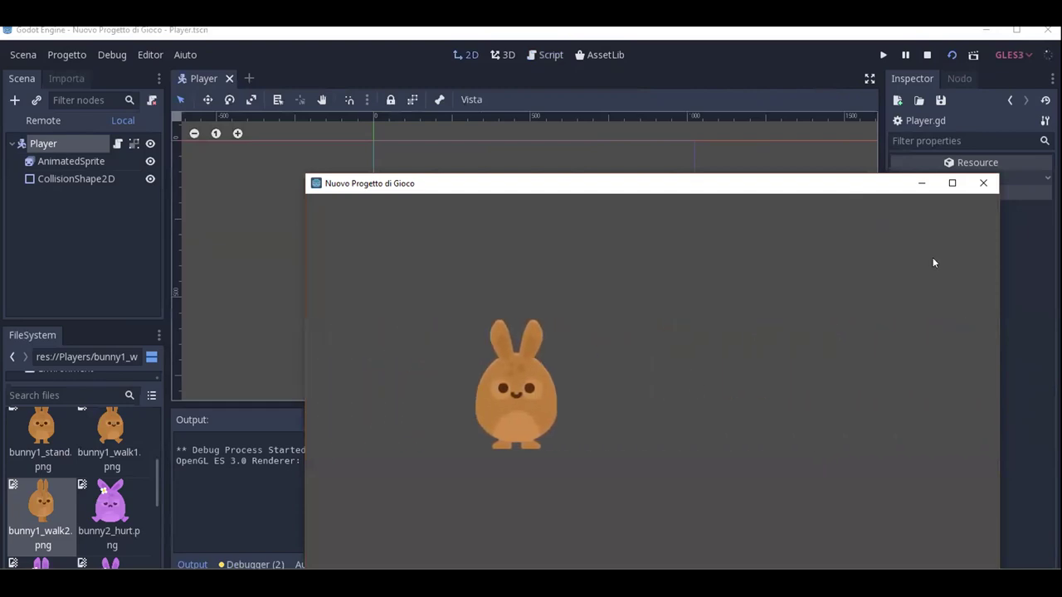
{"action": "left_click", "coordinate": [983, 183]}
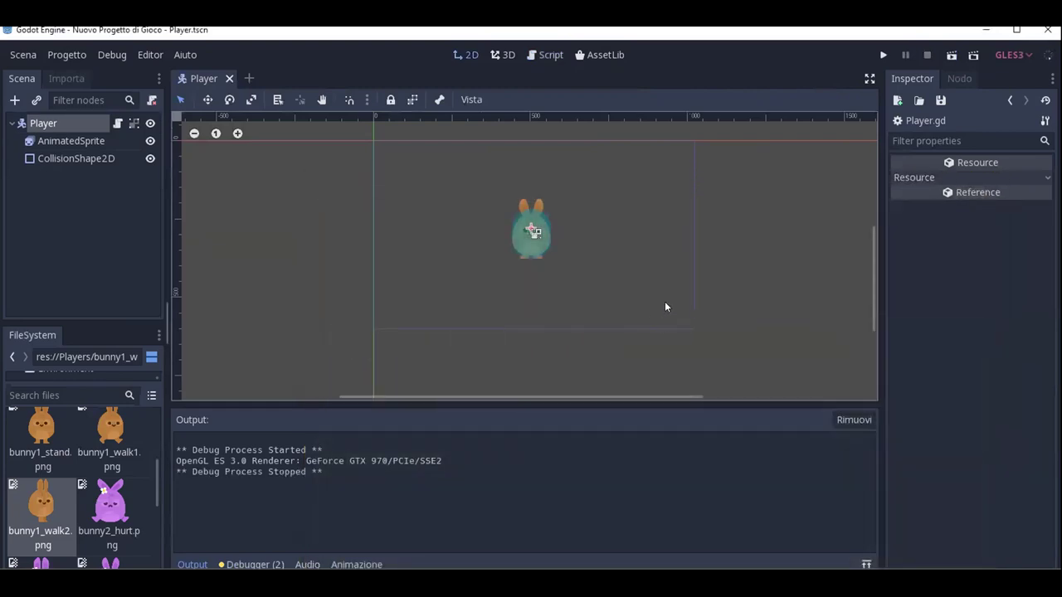
Check AnimatedSprite's corsa and fermo animations, then start a $ node reference on new line 11.
{"action": "left_click", "coordinate": [118, 123]}
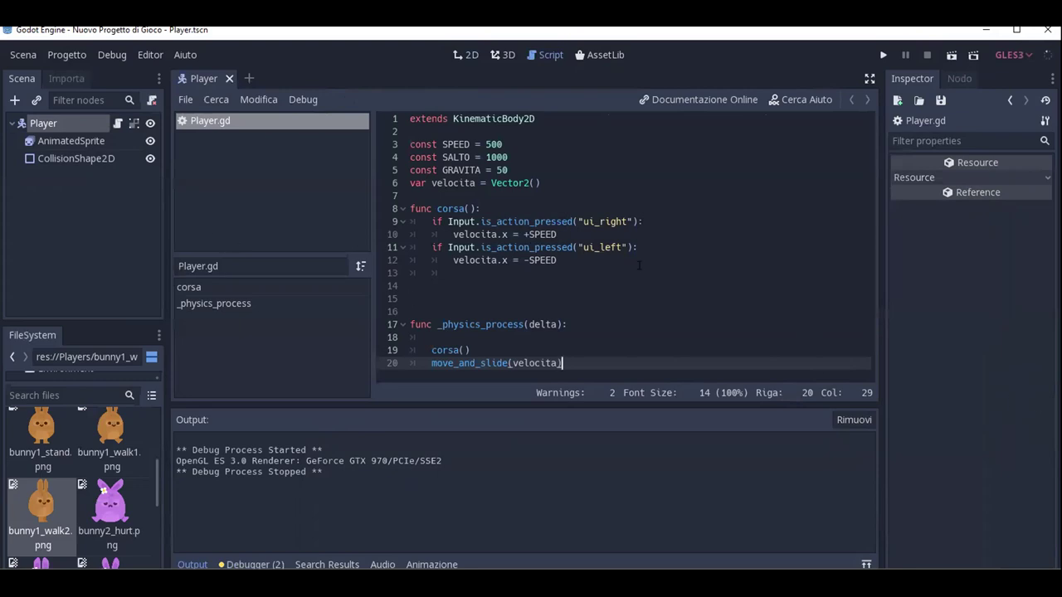
{"action": "left_click", "coordinate": [90, 141]}
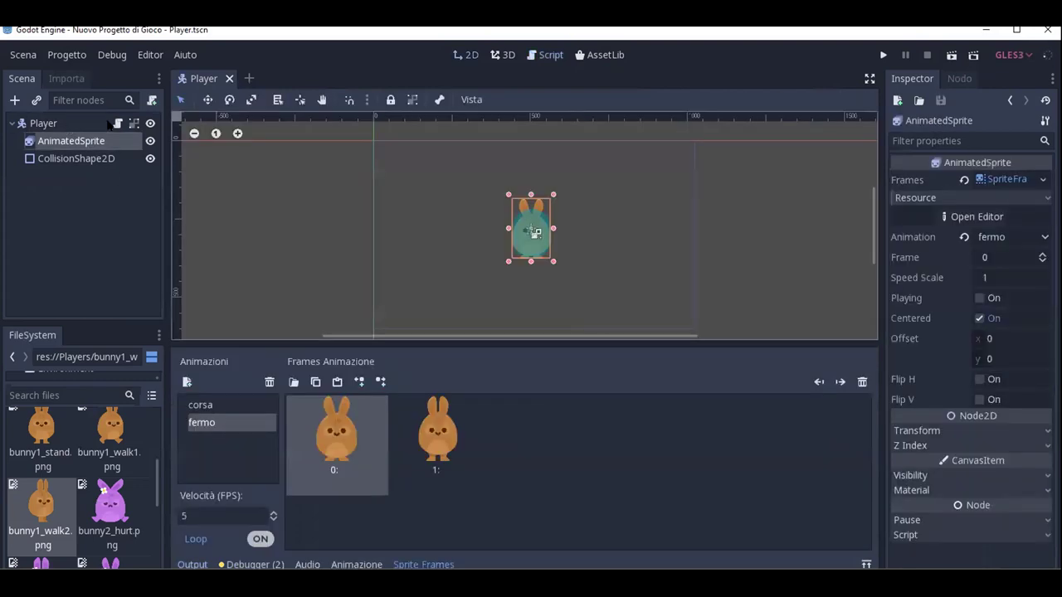
{"action": "left_click", "coordinate": [118, 123]}
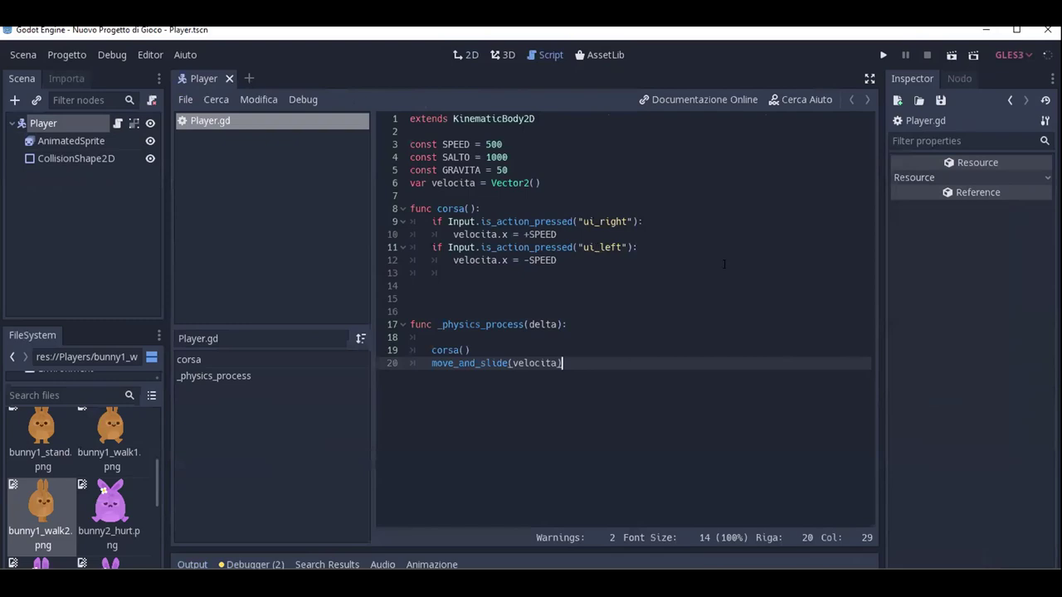
{"action": "left_click", "coordinate": [648, 230]}
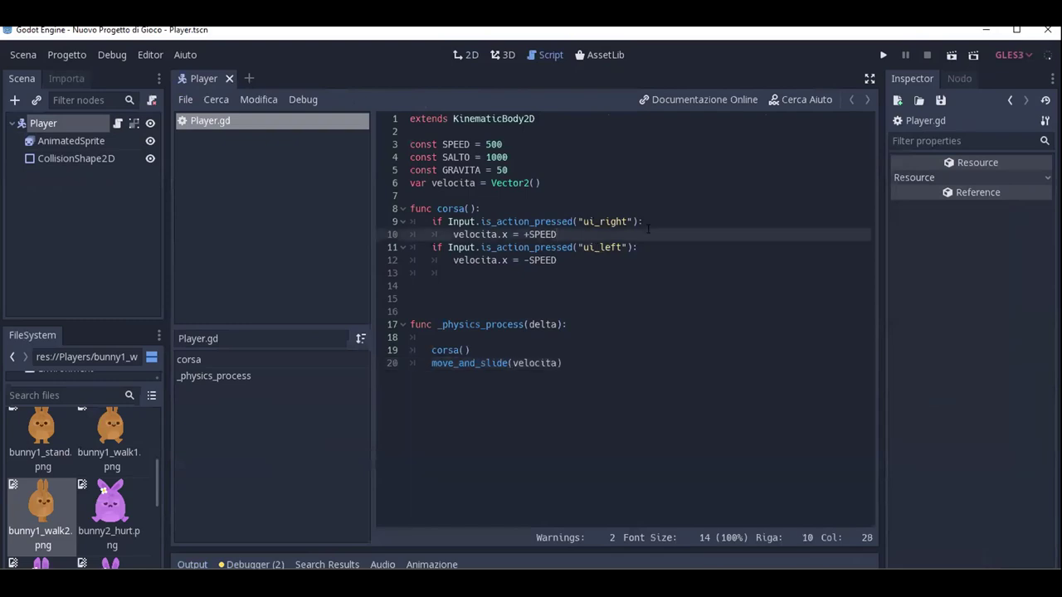
{"action": "key", "text": "Return"}
{"action": "type", "text": "$"}
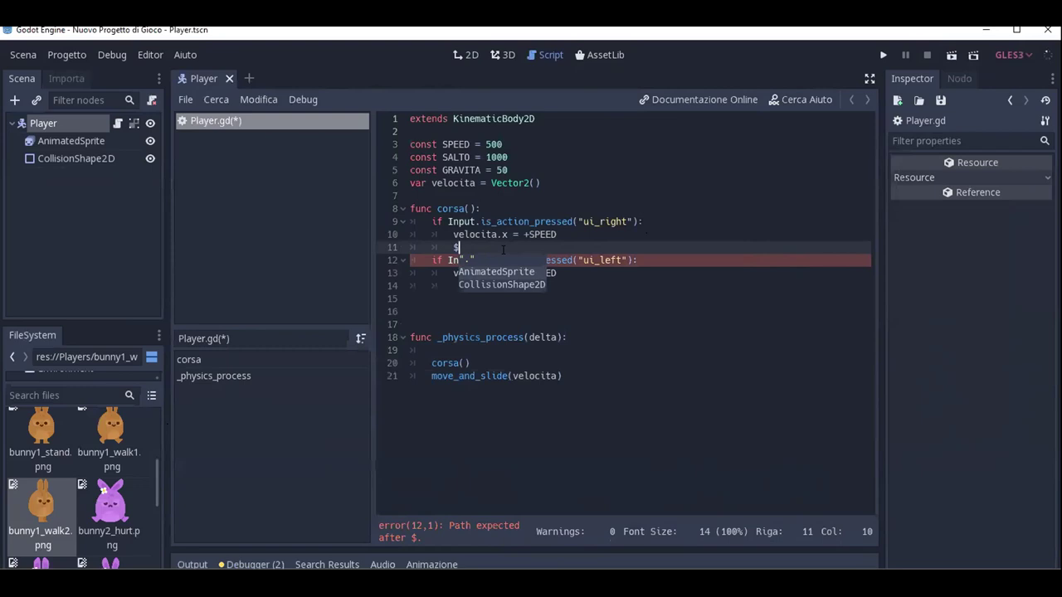
Complete line 11 as $AnimatedSprite.play("corsa") and save Player.gd.
{"action": "key", "text": "Return"}
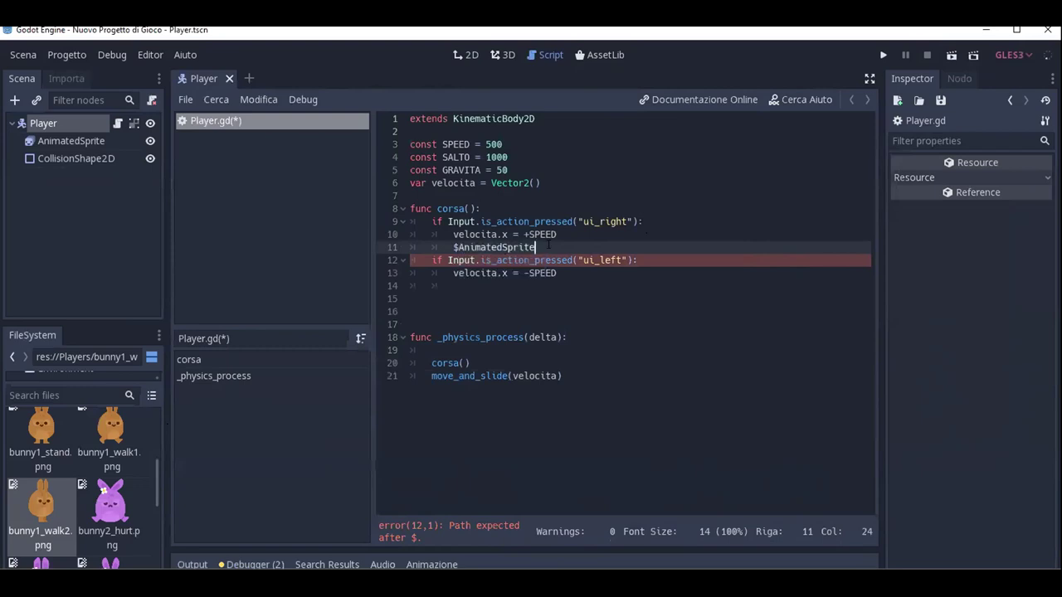
{"action": "left_click", "coordinate": [81, 139]}
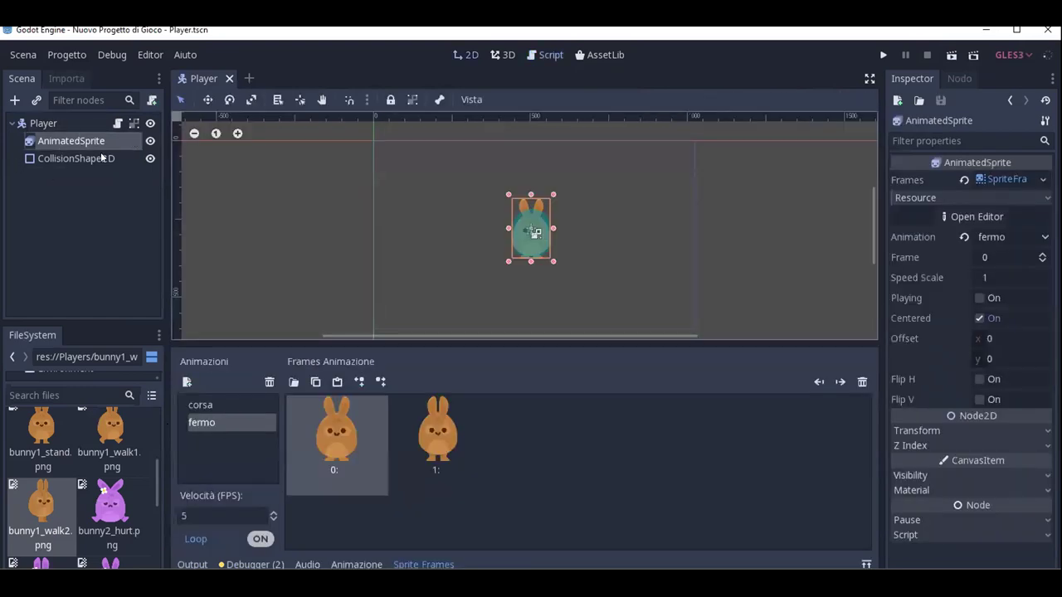
{"action": "left_click", "coordinate": [117, 123]}
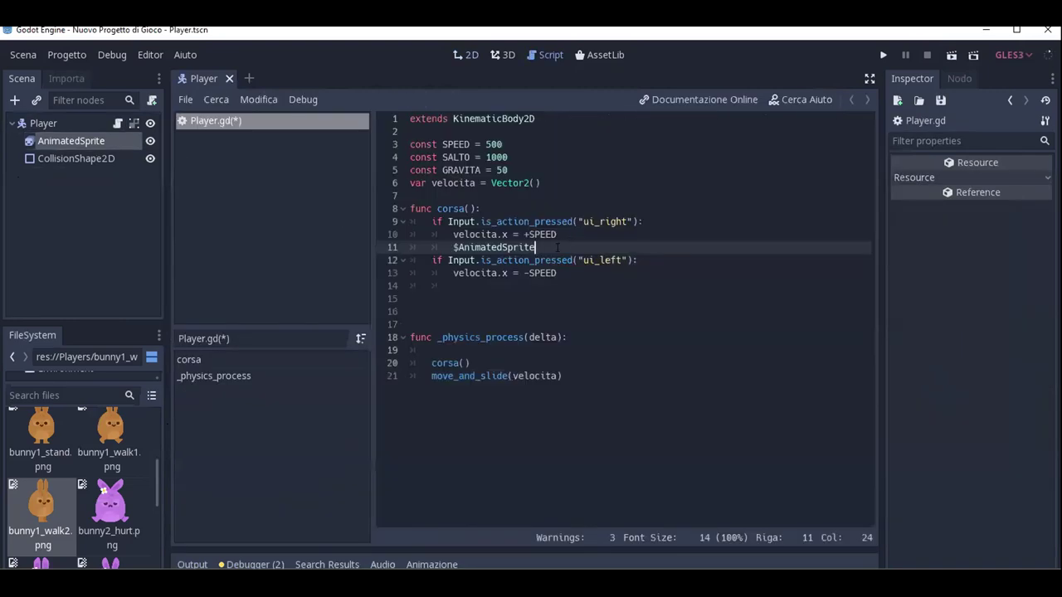
{"action": "type", "text": ".play("}
{"action": "type", "text": "\""}
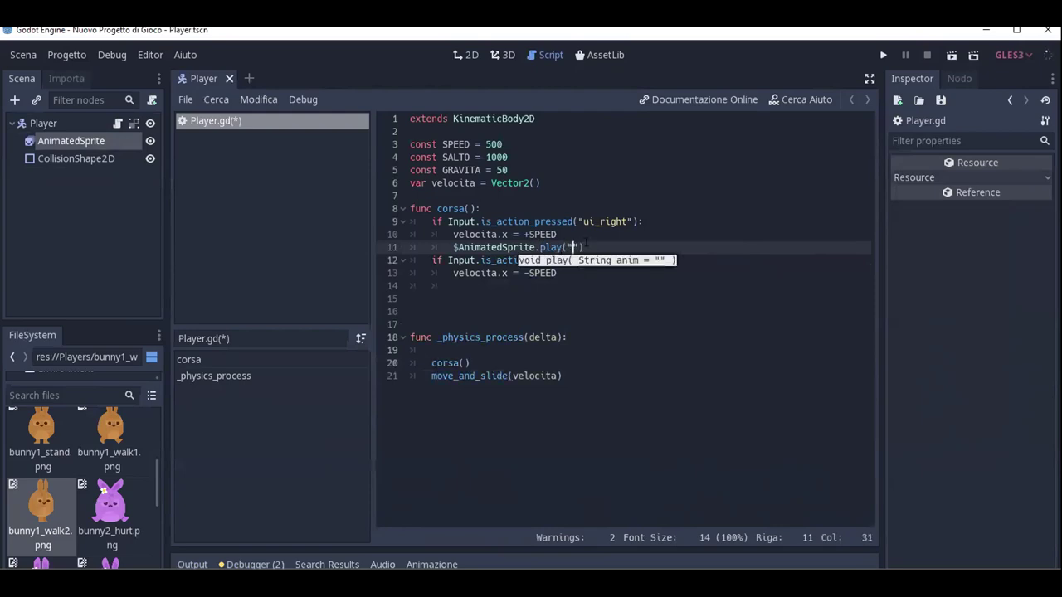
{"action": "type", "text": "corsa"}
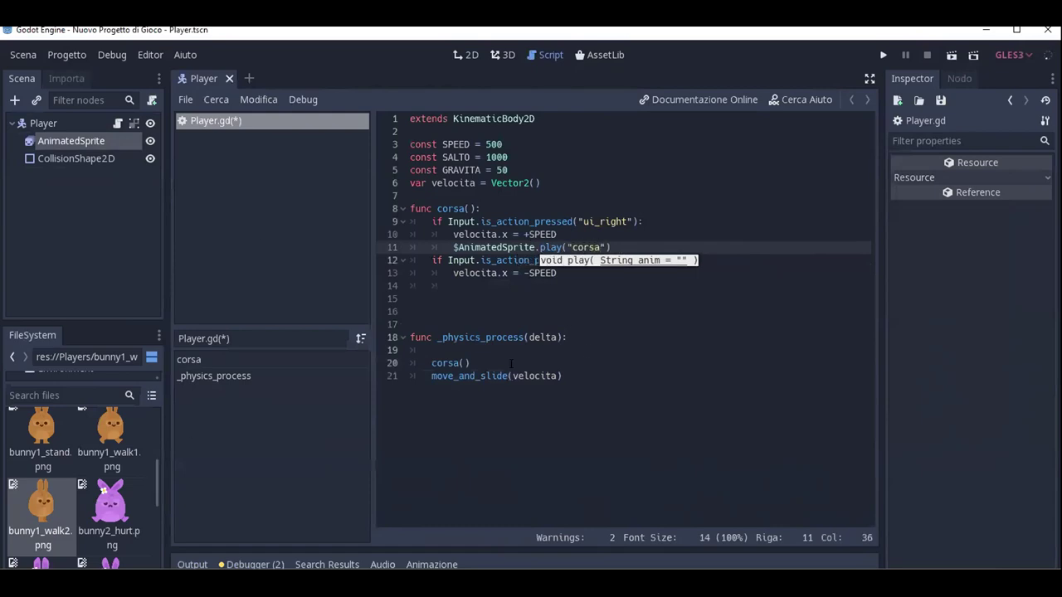
{"action": "left_click", "coordinate": [640, 244]}
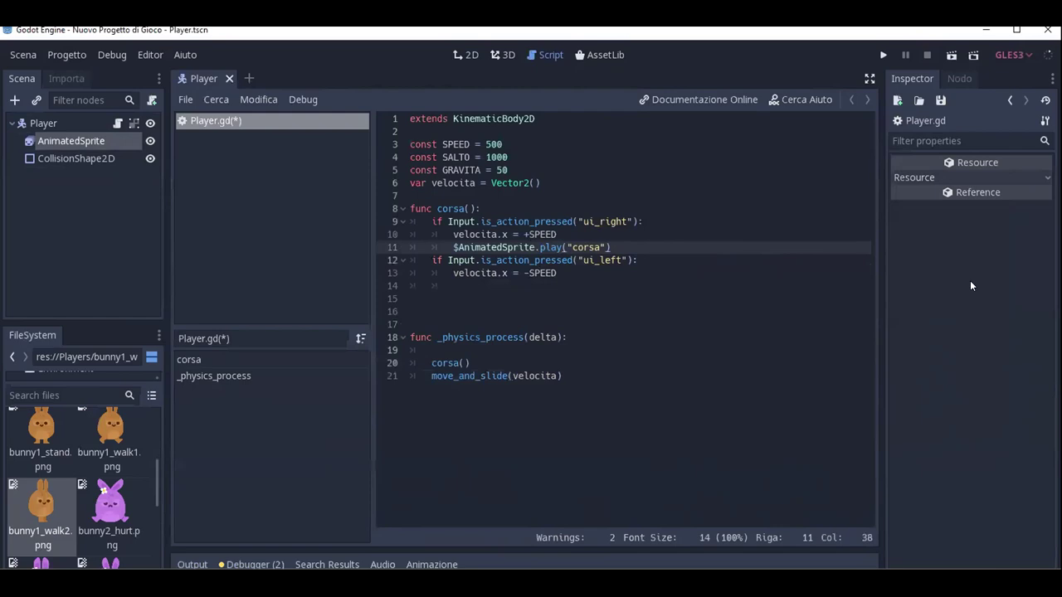
{"action": "key", "text": "ctrl+s"}
Launch the game with the current scene, walk the bunny right and left, then close it.
{"action": "left_click", "coordinate": [883, 54]}
{"action": "left_click", "coordinate": [971, 59]}
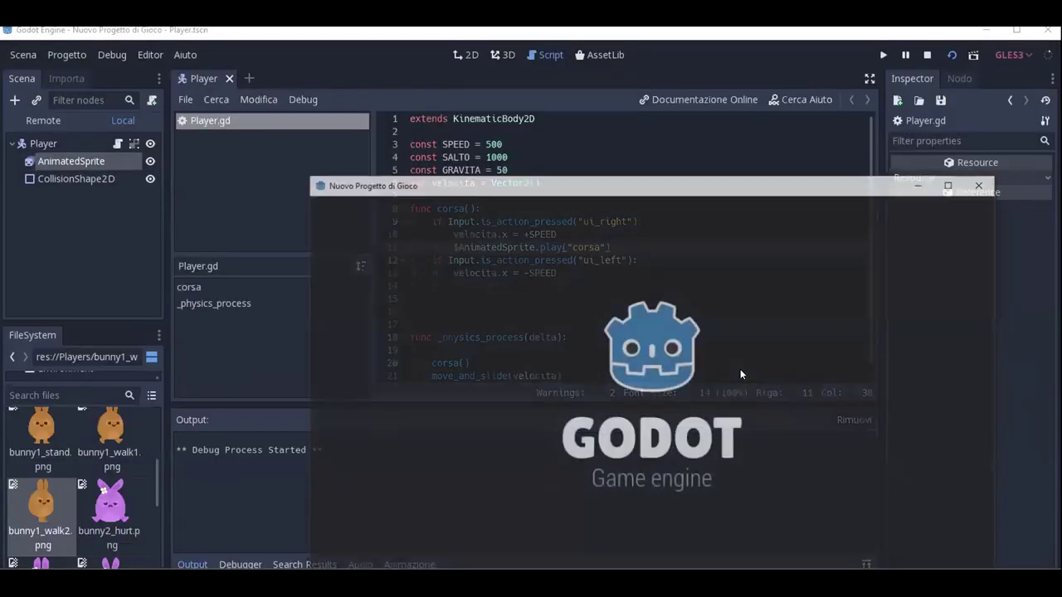
{"action": "key", "text": "Right"}
{"action": "key", "text": "Left"}
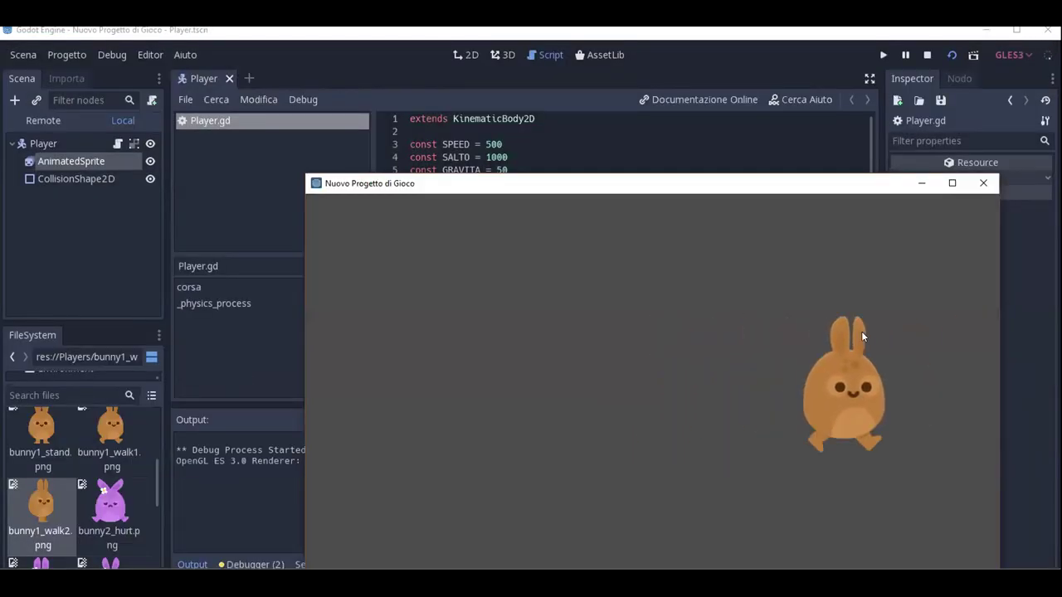
{"action": "key", "text": "Right"}
{"action": "key", "text": "Left"}
{"action": "key", "text": "Right"}
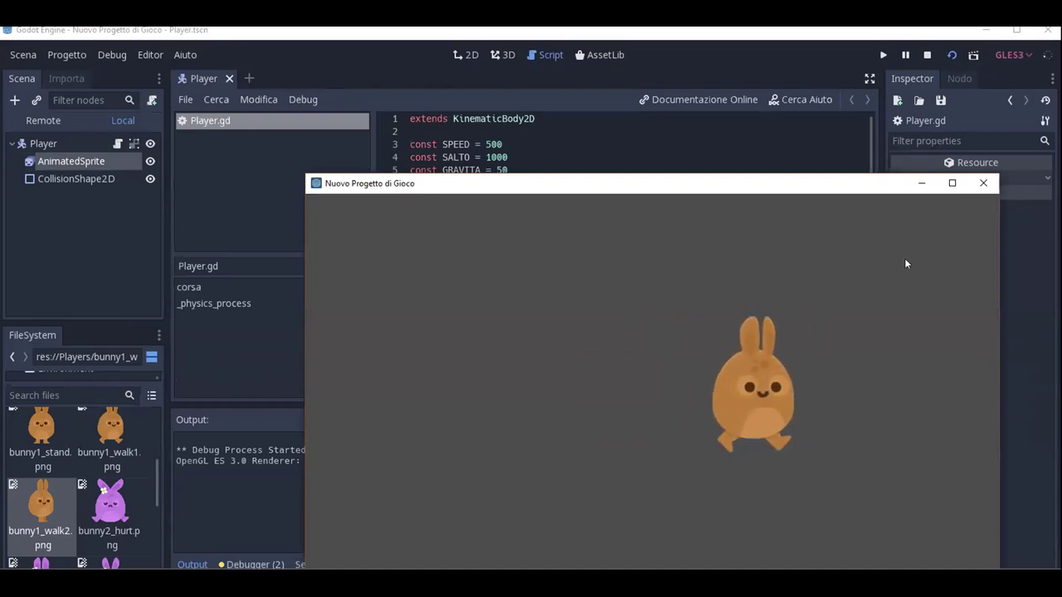
{"action": "key", "text": "Right"}
{"action": "key", "text": "alt+F4"}
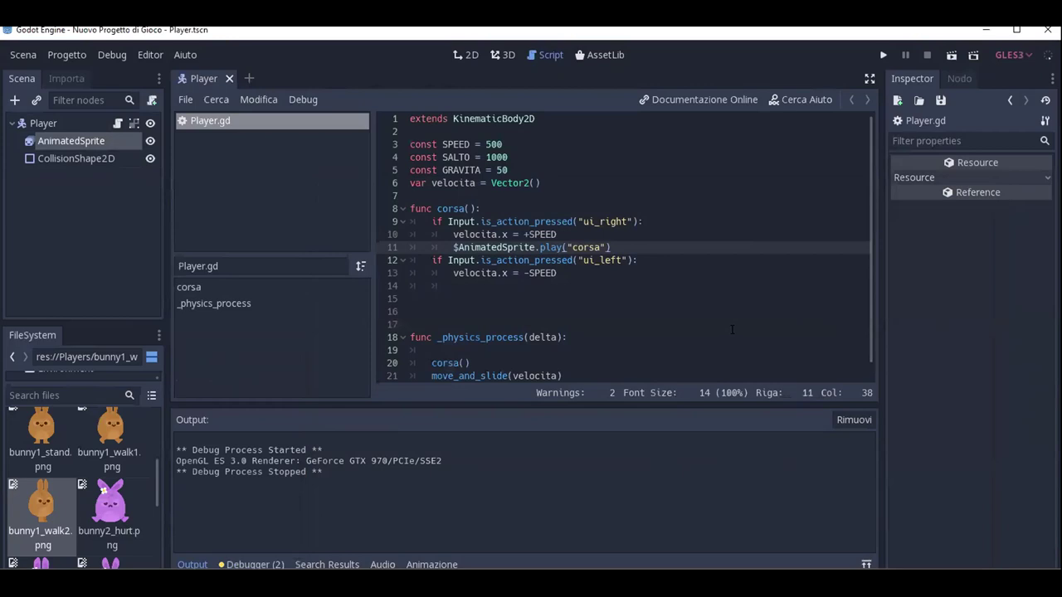
Paste the $AnimatedSprite.play("corsa") call after velocita.x = -SPEED in the ui_left branch.
{"action": "left_click", "coordinate": [631, 247]}
{"action": "left_click", "coordinate": [431, 259]}
{"action": "key", "text": "Up"}
{"action": "key", "text": "Home"}
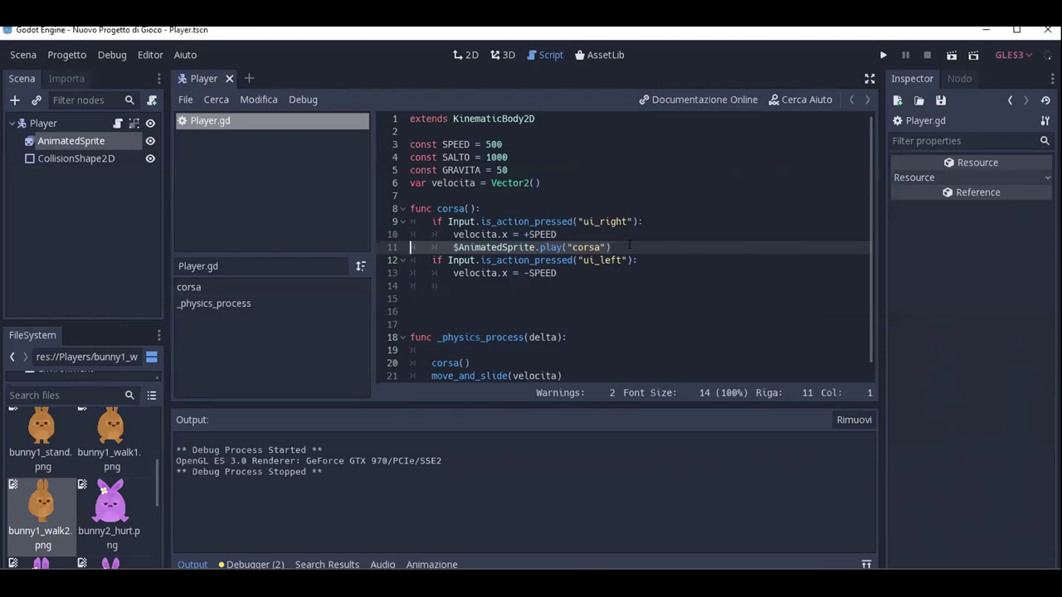
{"action": "left_click", "coordinate": [451, 246]}
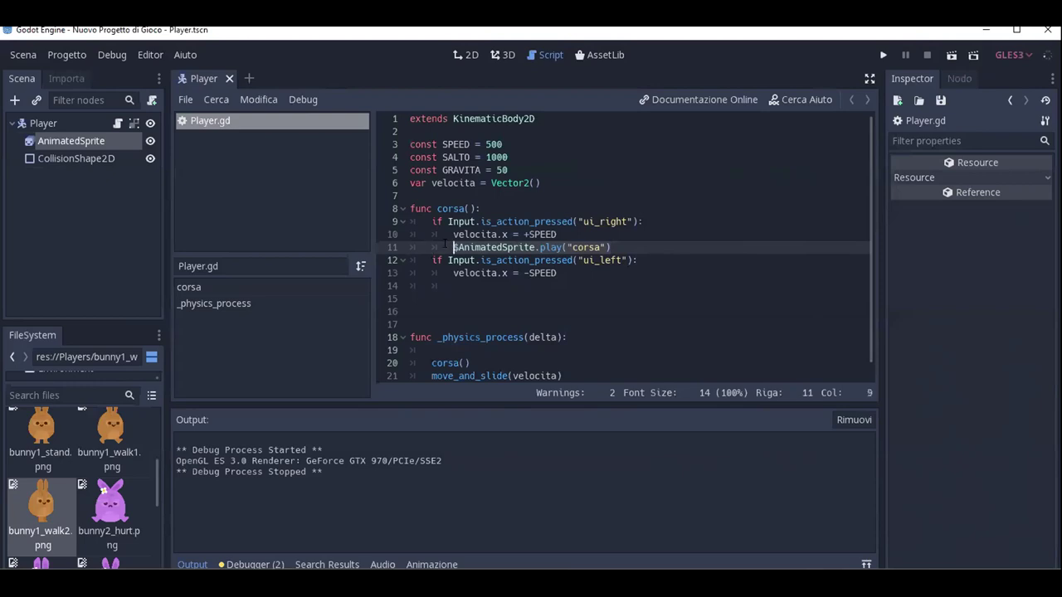
{"action": "left_click", "coordinate": [597, 272]}
{"action": "key", "text": "Return"}
{"action": "type", "text": "$AnimatedSprite.play(\"corsa\")"}
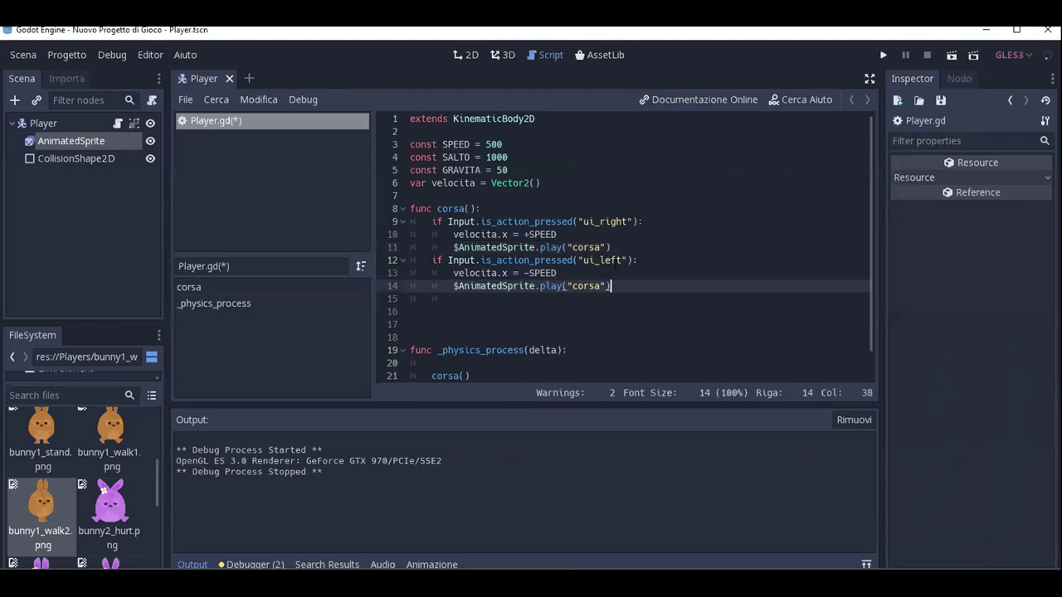
Open a blank indented line after line 10 in the ui_right branch.
{"action": "left_click", "coordinate": [628, 241]}
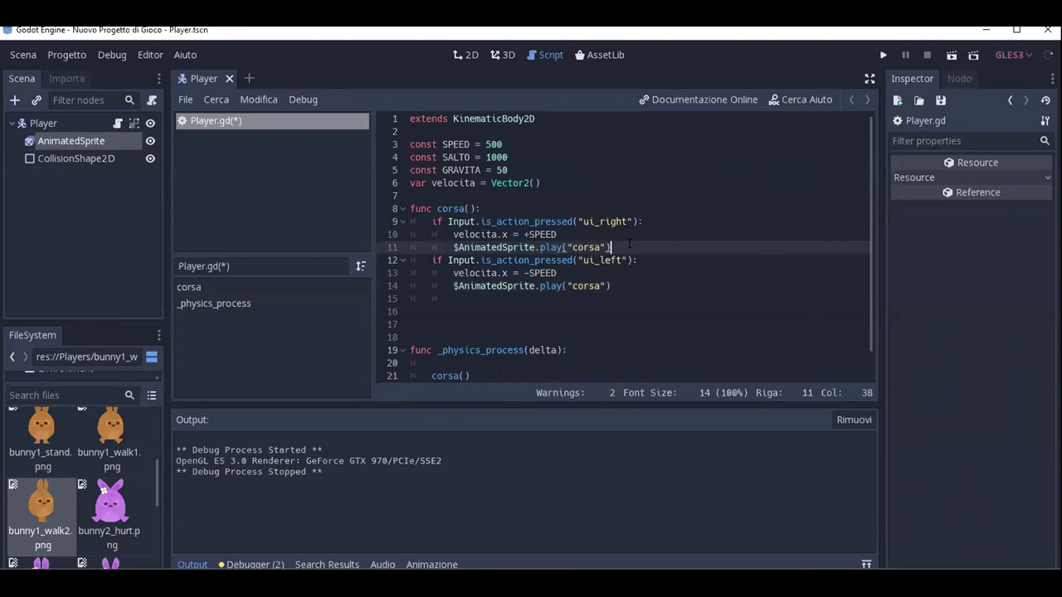
{"action": "key", "text": "Up"}
{"action": "key", "text": "Return"}
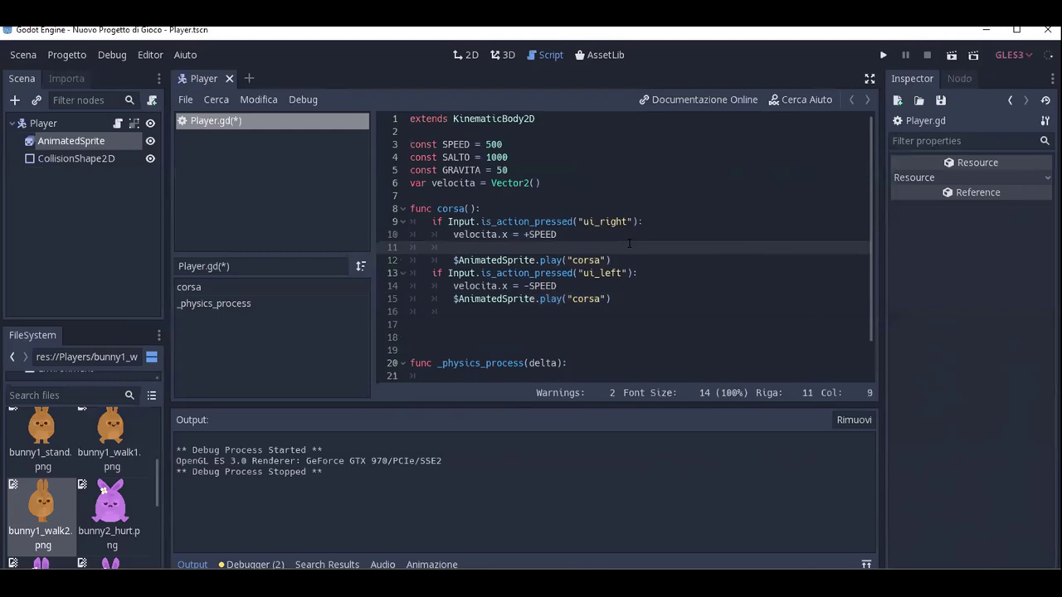
Write $AnimatedSprite.flip_h = false on line 11 of the ui_right branch.
{"action": "type", "text": "$"}
{"action": "key", "text": "Return"}
{"action": "type", "text": ".flip_h"}
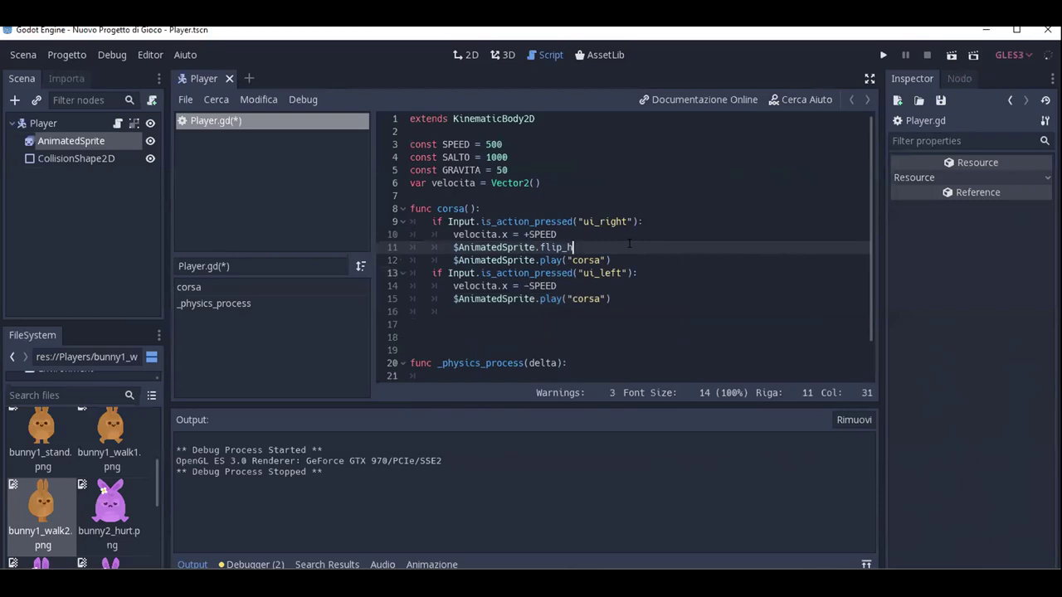
{"action": "type", "text": " = "}
{"action": "type", "text": "fa"}
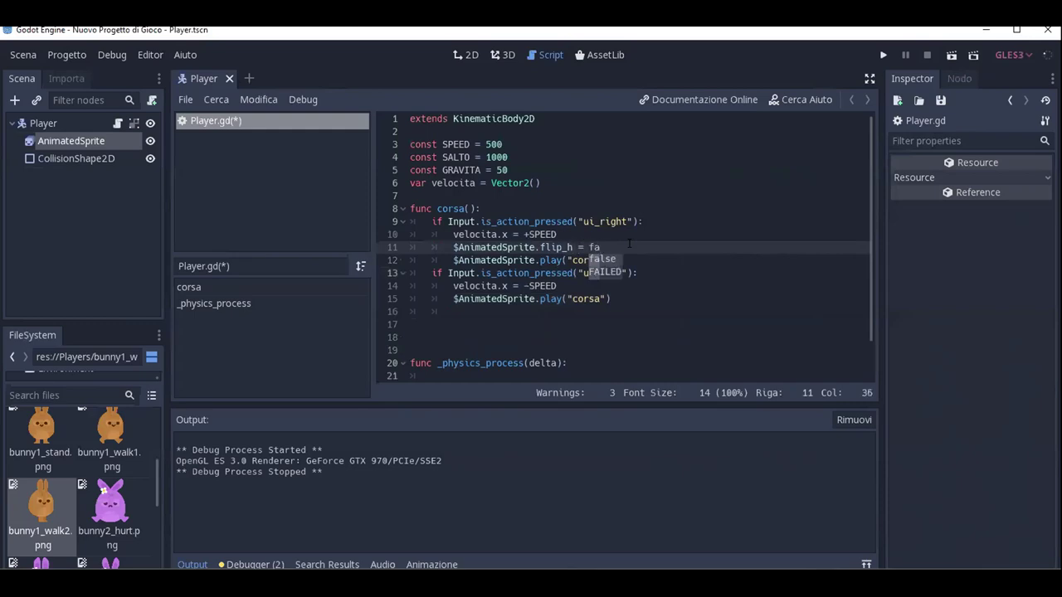
{"action": "type", "text": "lse"}
Add $AnimatedSprite.flip_h = true after the play call in the ui_left branch.
{"action": "left_click", "coordinate": [444, 249]}
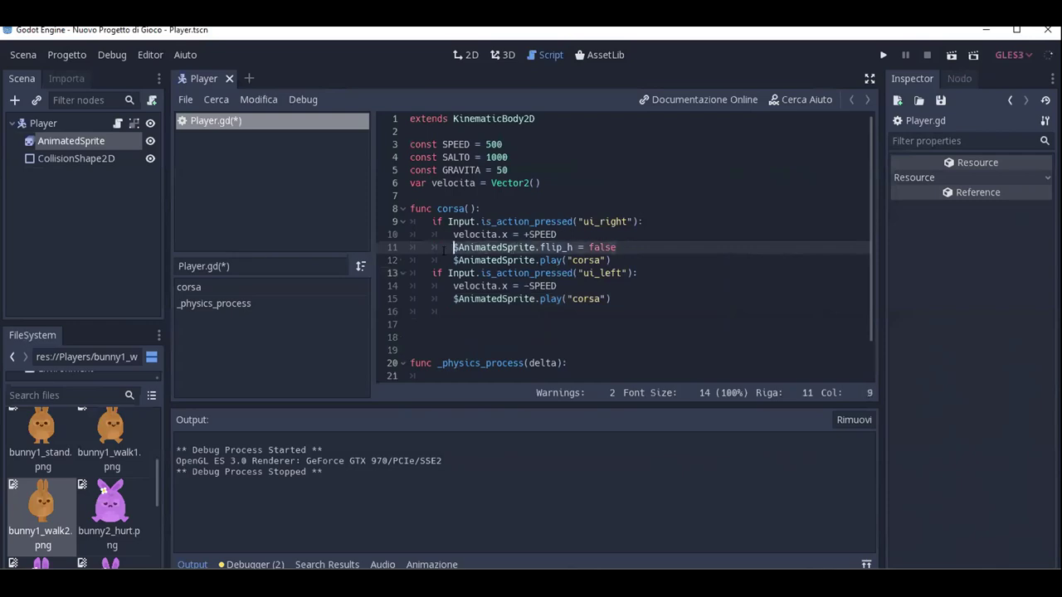
{"action": "left_click", "coordinate": [628, 297]}
{"action": "key", "text": "Return"}
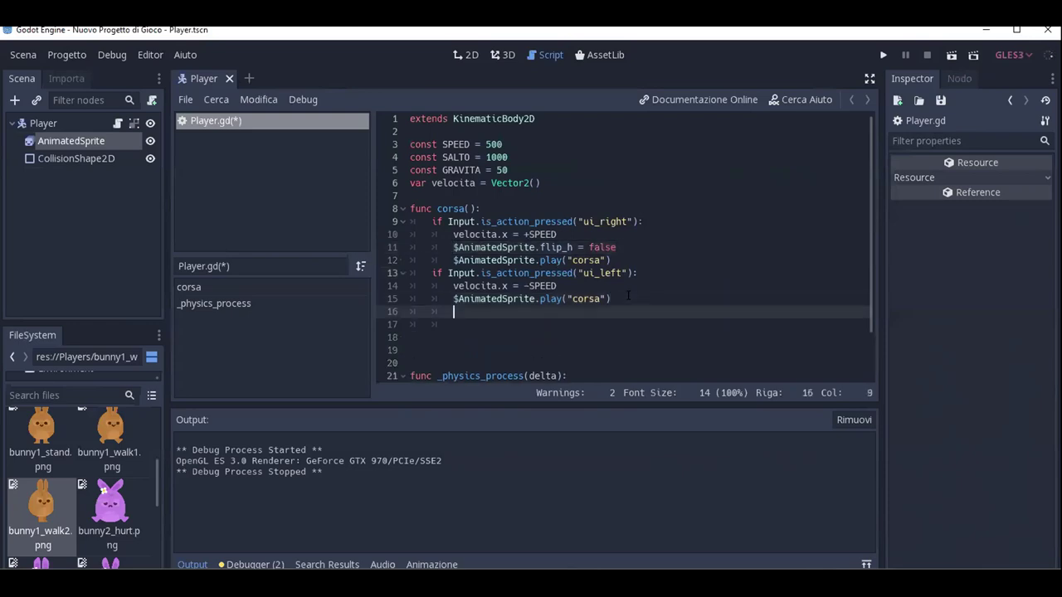
{"action": "type", "text": "$AnimatedSprite.flip_h = false"}
{"action": "key", "text": "BackSpace"}
{"action": "key", "text": "BackSpace"}
{"action": "key", "text": "BackSpace"}
{"action": "key", "text": "BackSpace"}
{"action": "key", "text": "BackSpace"}
{"action": "type", "text": "true"}
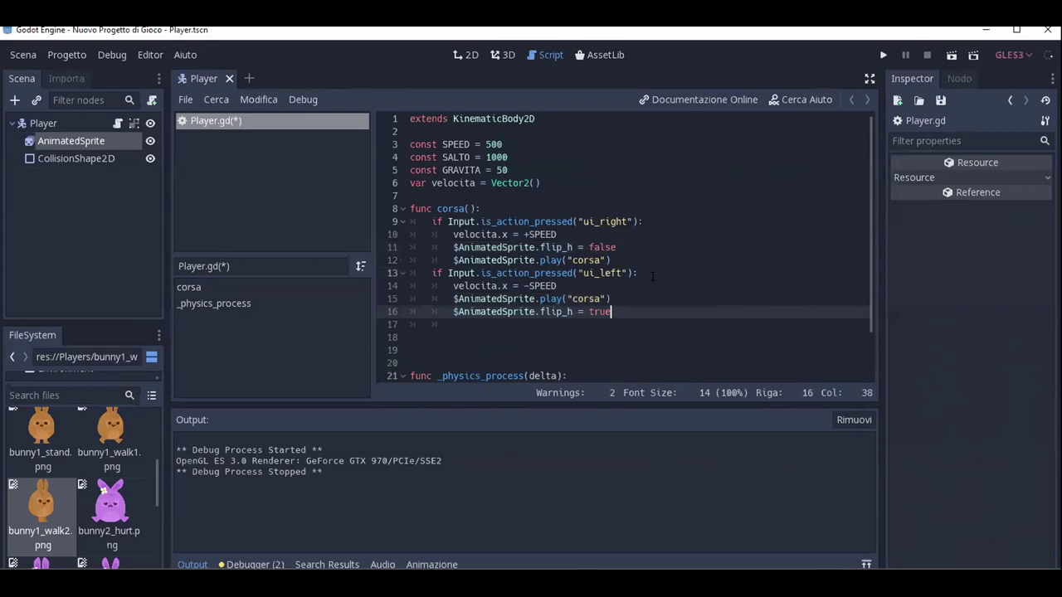
{"action": "left_click", "coordinate": [626, 245]}
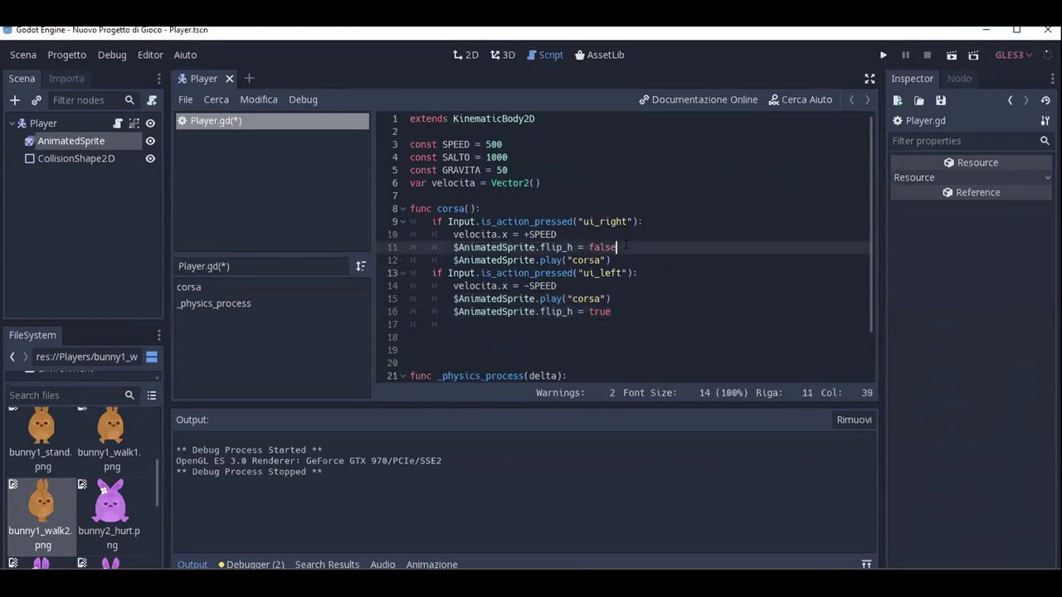
{"action": "left_click_drag", "start_coordinate": [627, 245], "coordinate": [448, 249]}
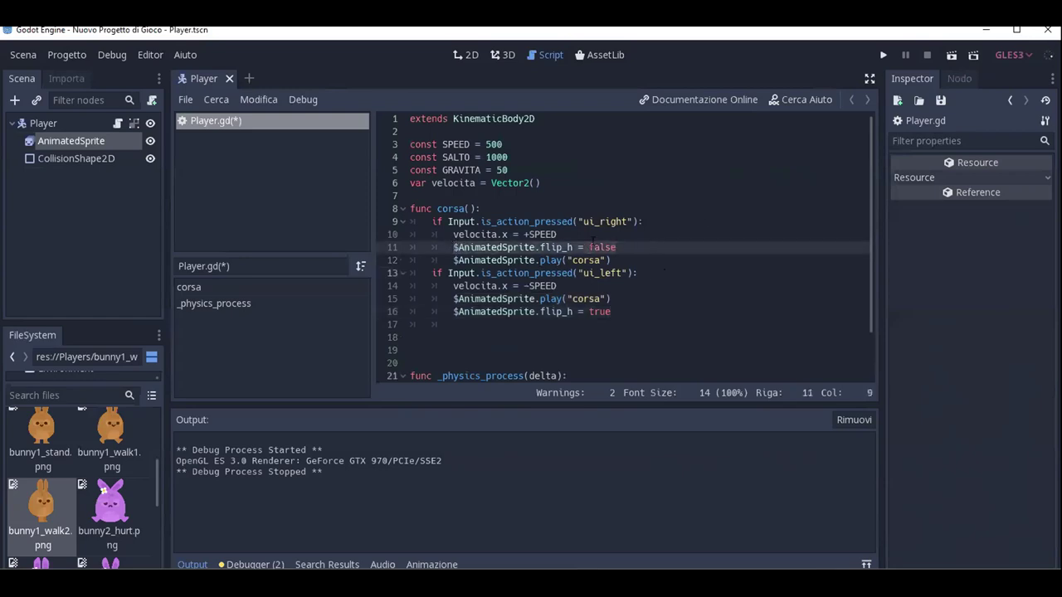
{"action": "left_click", "coordinate": [614, 312]}
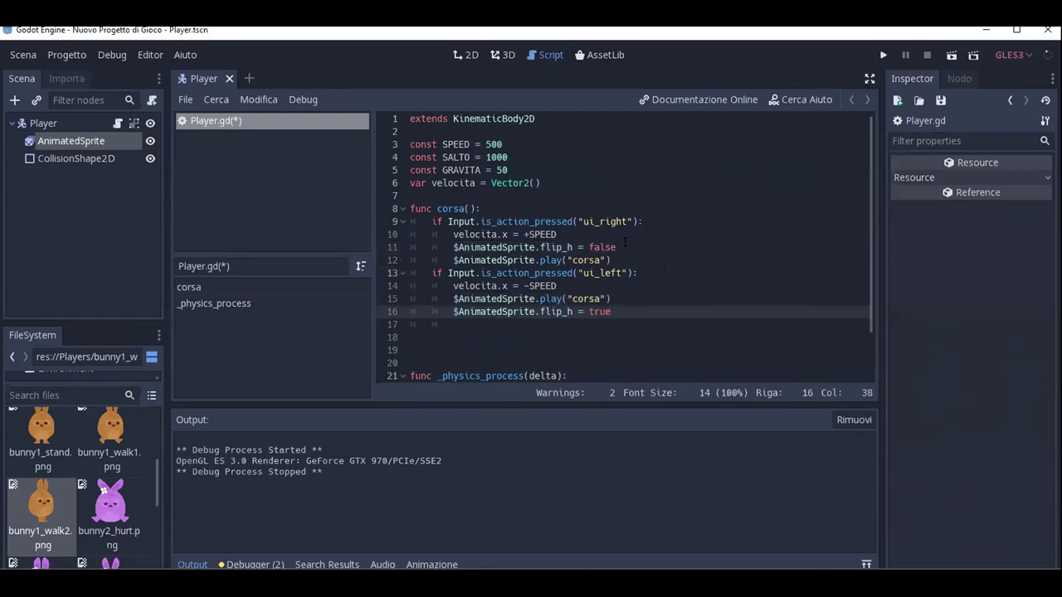
{"action": "left_click", "coordinate": [445, 246]}
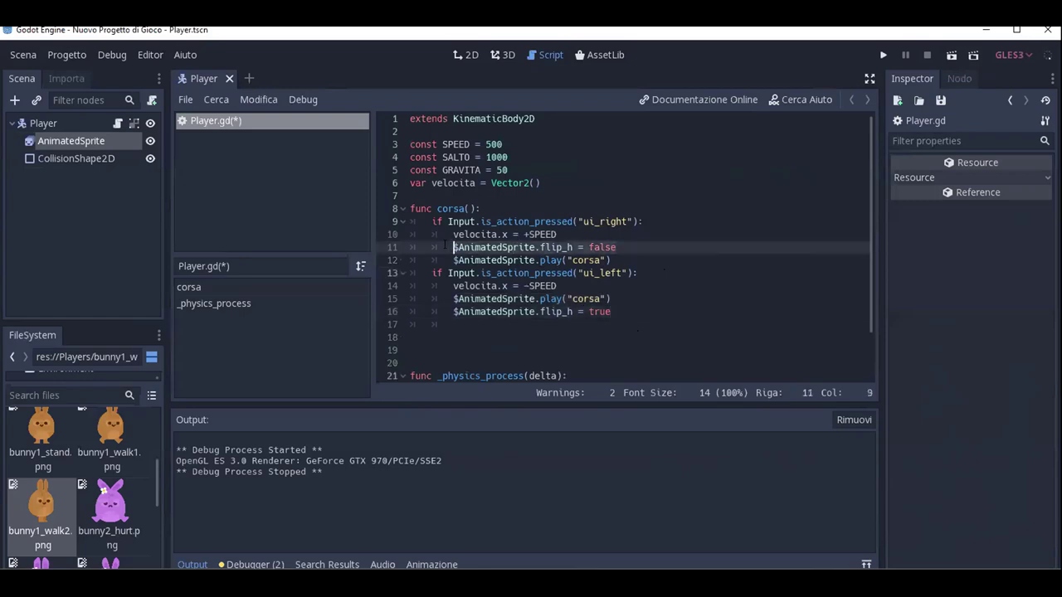
{"action": "left_click", "coordinate": [639, 244]}
Test-run the game, walking the bunny left and right to check the sprite flips, then close it.
{"action": "left_click", "coordinate": [950, 59]}
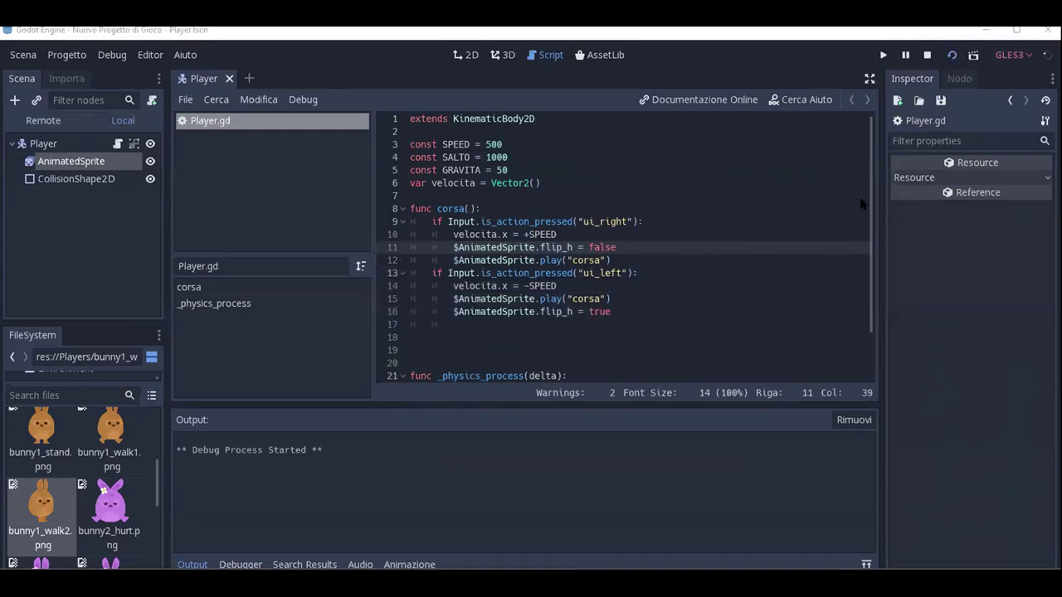
{"action": "key", "text": "Left"}
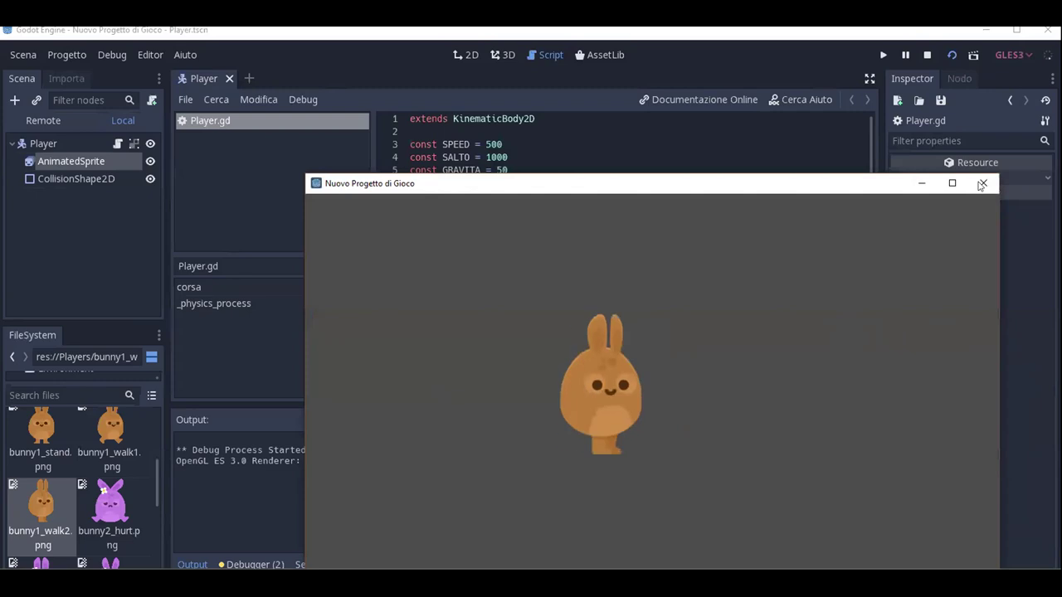
{"action": "key", "text": "Right"}
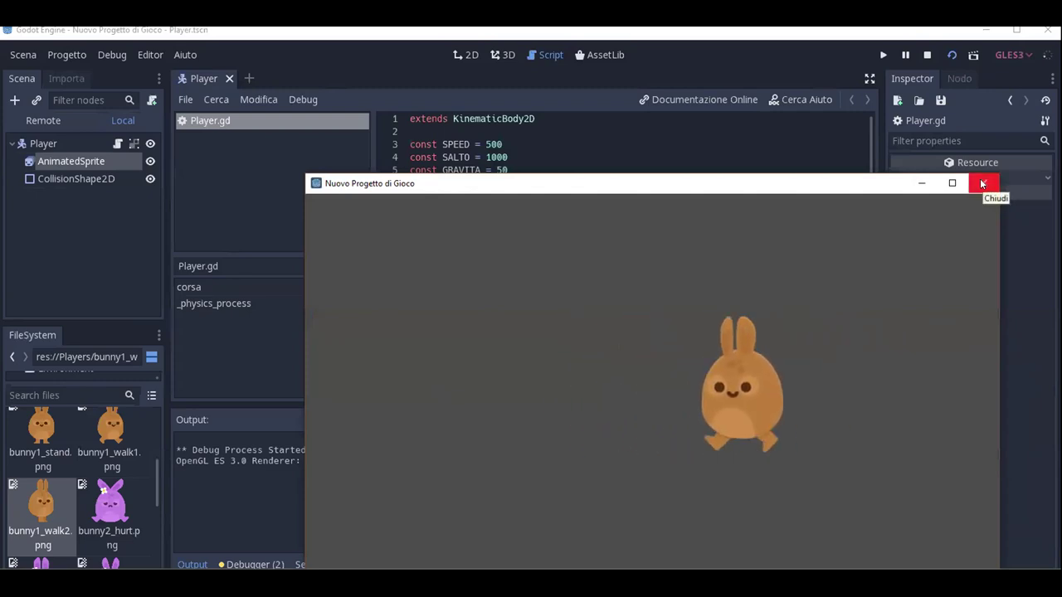
{"action": "left_click", "coordinate": [982, 183]}
Review Player.gd by scrolling through it and selecting the corsa function's code.
{"action": "scroll", "coordinate": [739, 287], "scroll_direction": "down", "scroll_amount": 2}
{"action": "scroll", "coordinate": [739, 288], "scroll_direction": "down", "scroll_amount": 1}
{"action": "left_click", "coordinate": [409, 170]}
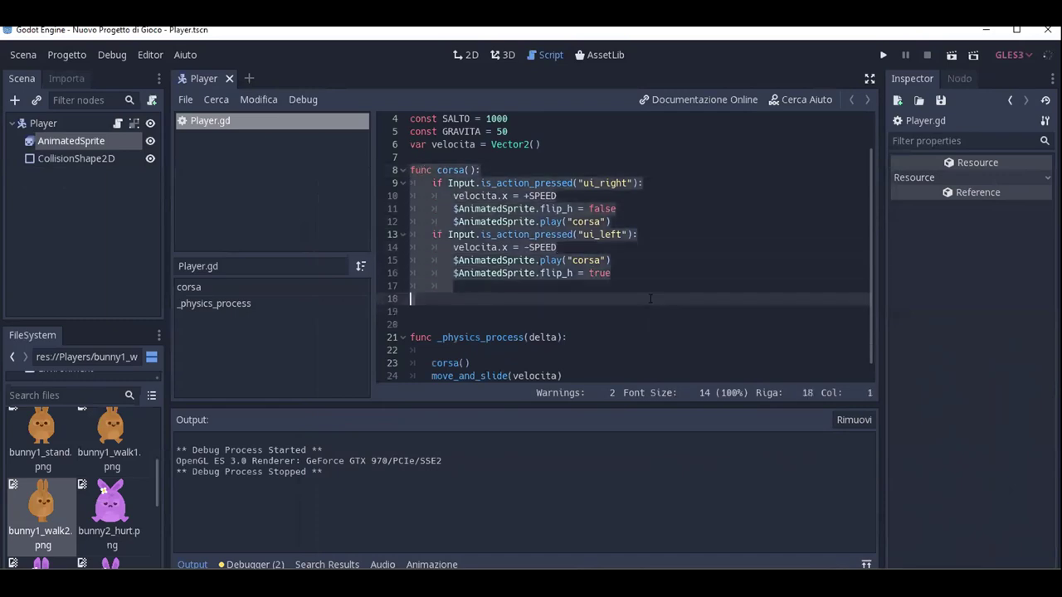
{"action": "left_click_drag", "start_coordinate": [410, 170], "coordinate": [633, 234]}
{"action": "scroll", "coordinate": [633, 234], "scroll_direction": "up", "scroll_amount": 1}
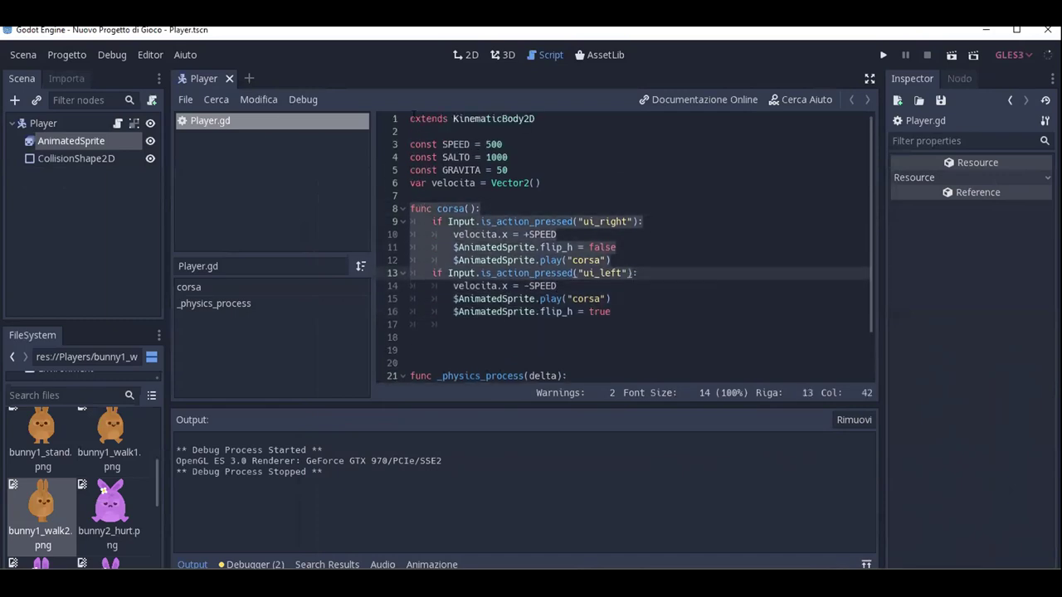
{"action": "left_click", "coordinate": [520, 183]}
{"action": "left_click_drag", "start_coordinate": [544, 182], "coordinate": [701, 373]}
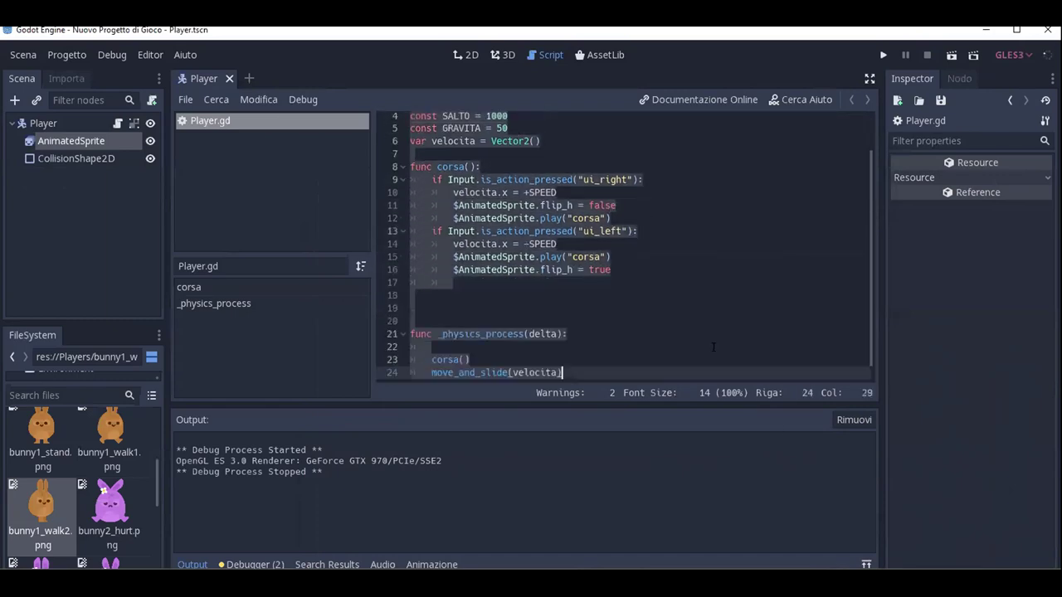
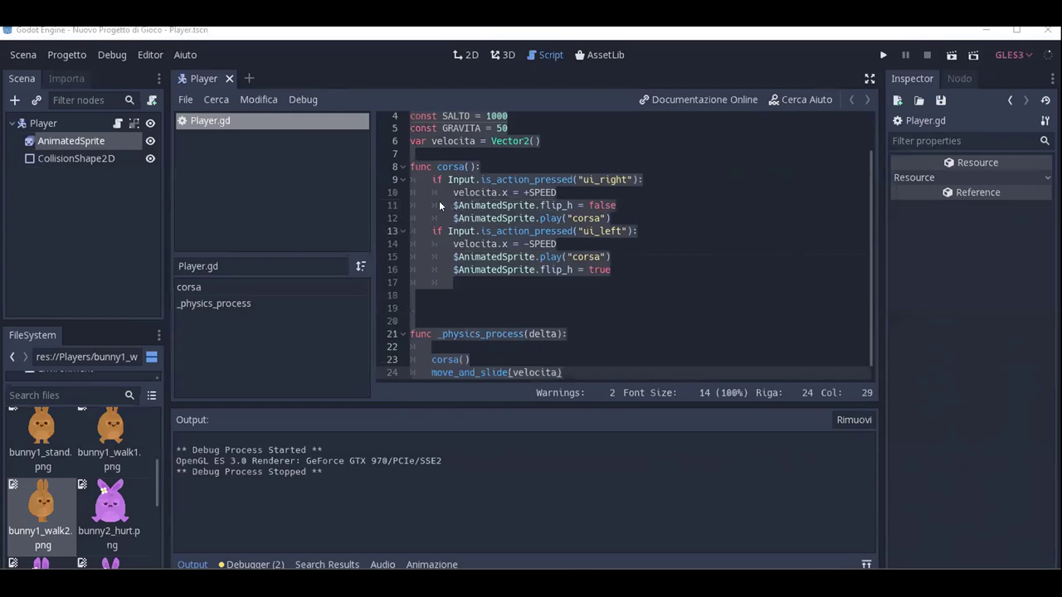
Clean up the empty line after line 16 and open an unindented line below corsa.
{"action": "left_click", "coordinate": [419, 192]}
{"action": "left_click", "coordinate": [656, 231]}
{"action": "key", "text": "Down"}
{"action": "key", "text": "Down"}
{"action": "key", "text": "Down"}
{"action": "key", "text": "Down"}
{"action": "key", "text": "Up"}
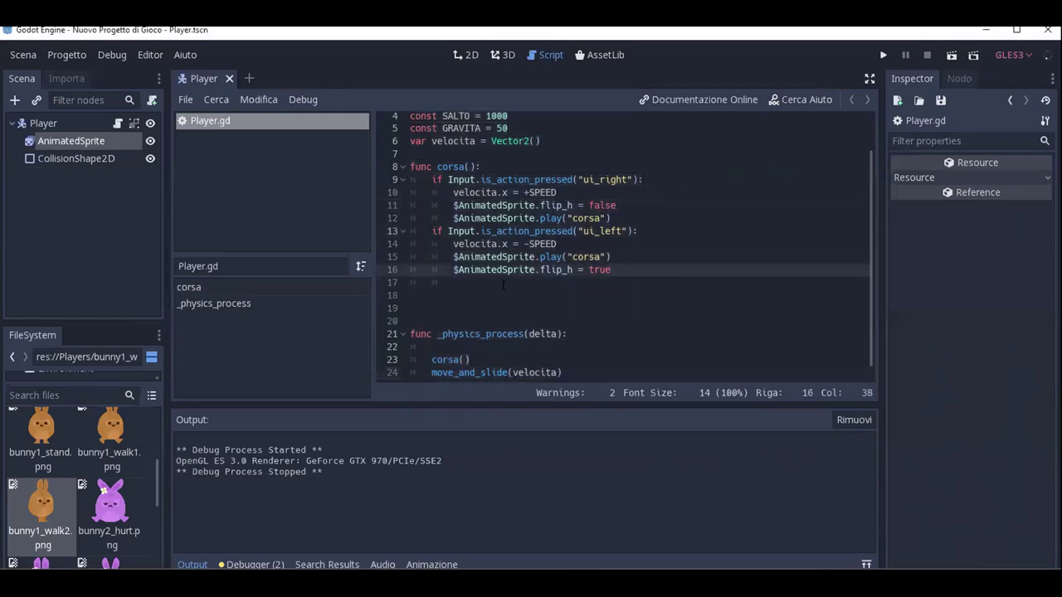
{"action": "key", "text": "Down"}
{"action": "key", "text": "BackSpace"}
{"action": "key", "text": "BackSpace"}
{"action": "key", "text": "BackSpace"}
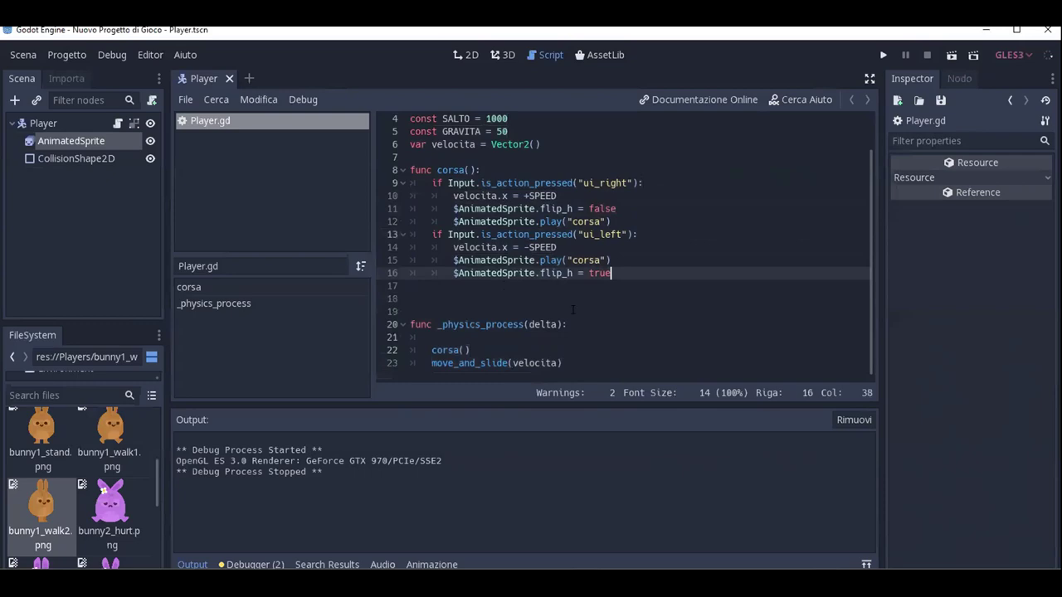
{"action": "key", "text": "Return"}
{"action": "key", "text": "BackSpace"}
{"action": "key", "text": "BackSpace"}
{"action": "key", "text": "Return"}
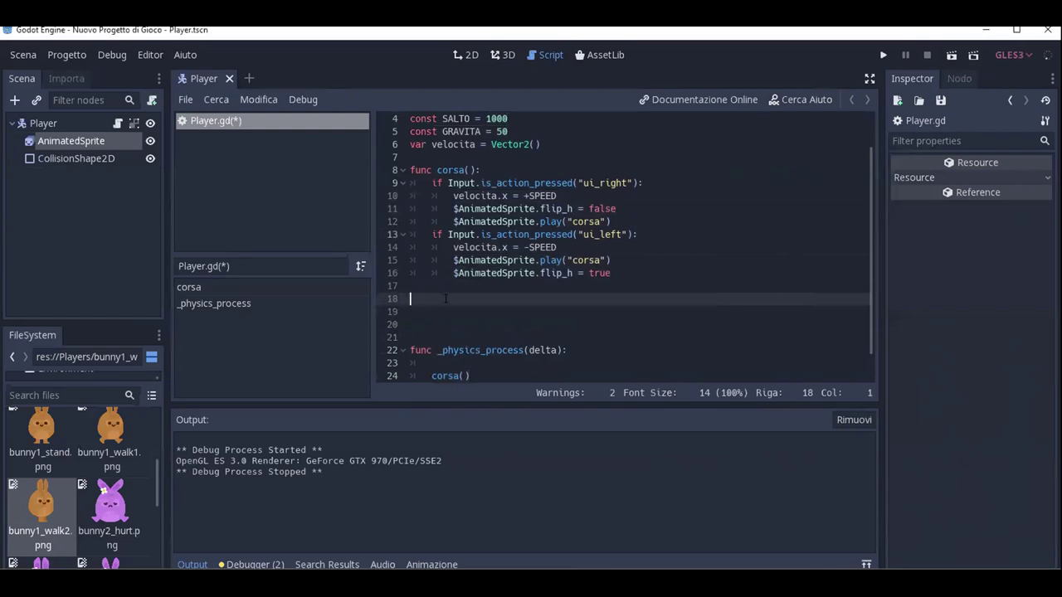
Write the header 'func jump():' and begin its body with 'if'.
{"action": "type", "text": "func "}
{"action": "type", "text": "jun"}
{"action": "key", "text": "BackSpace"}
{"action": "type", "text": "mp():"}
{"action": "key", "text": "Return"}
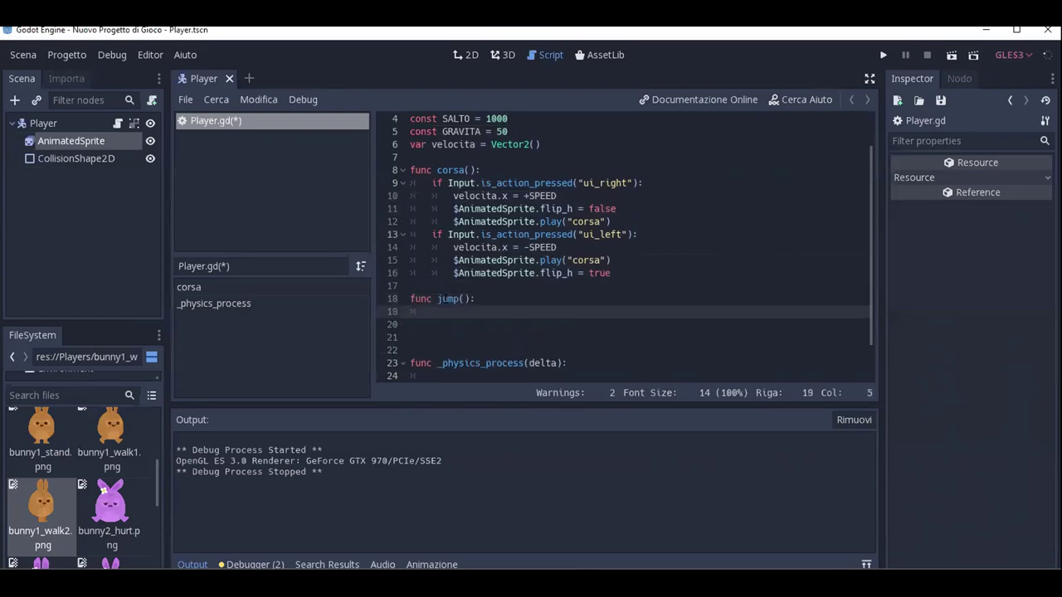
{"action": "type", "text": "if"}
Delete the unfinished 'if' from jump() and give it a 'pass' body.
{"action": "left_click", "coordinate": [619, 273]}
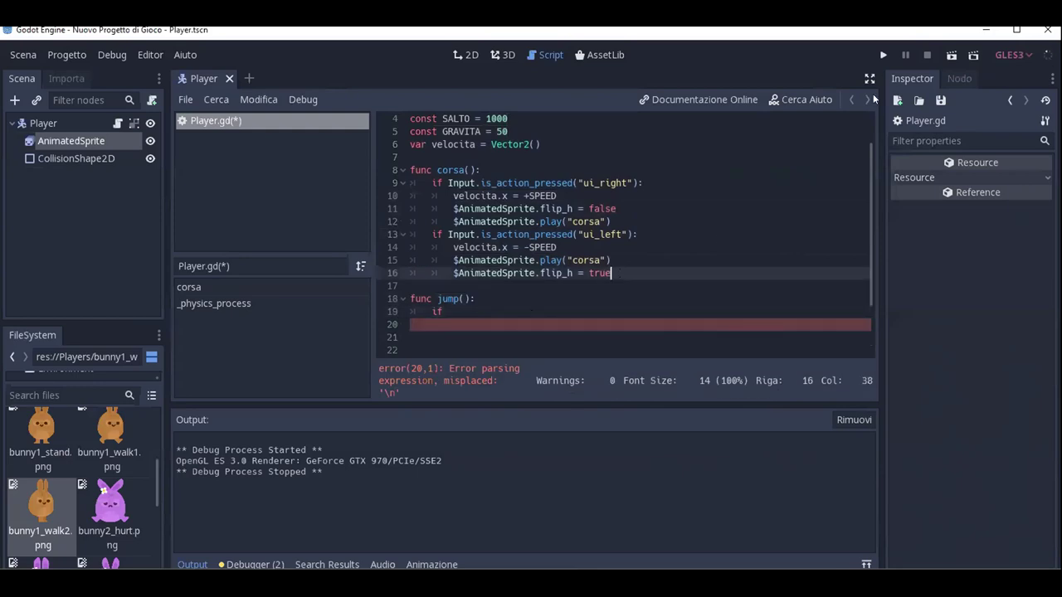
{"action": "left_click", "coordinate": [950, 55]}
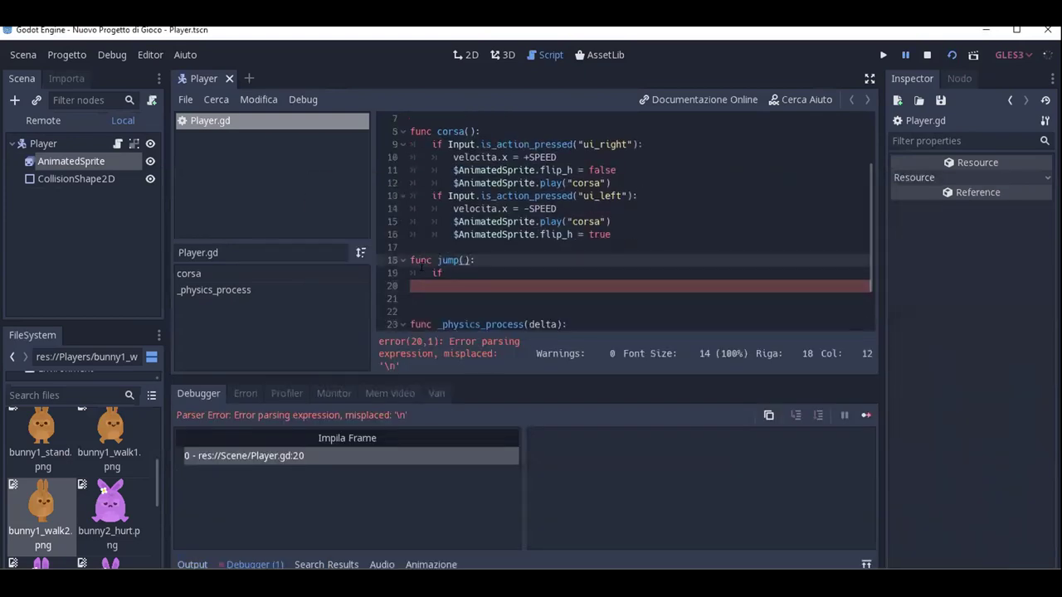
{"action": "left_click", "coordinate": [421, 268]}
{"action": "key", "text": "Delete"}
{"action": "key", "text": "Delete"}
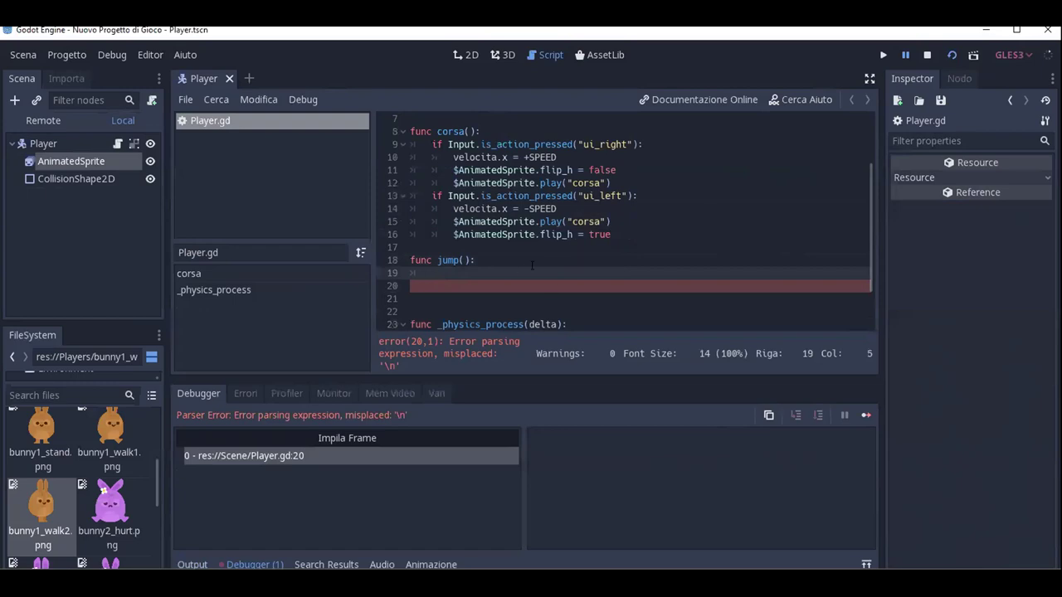
{"action": "key", "text": "F5"}
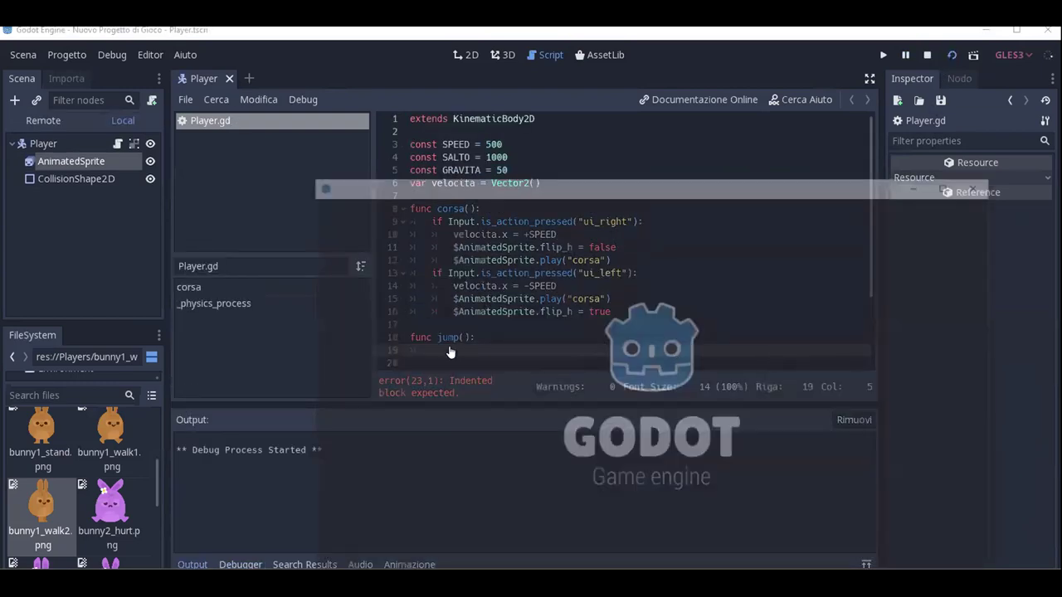
{"action": "left_click", "coordinate": [486, 230]}
{"action": "key", "text": "Return"}
{"action": "type", "text": "pass"}
Test-run the scene, driving the bunny left and right, then close the game.
{"action": "key", "text": "F5"}
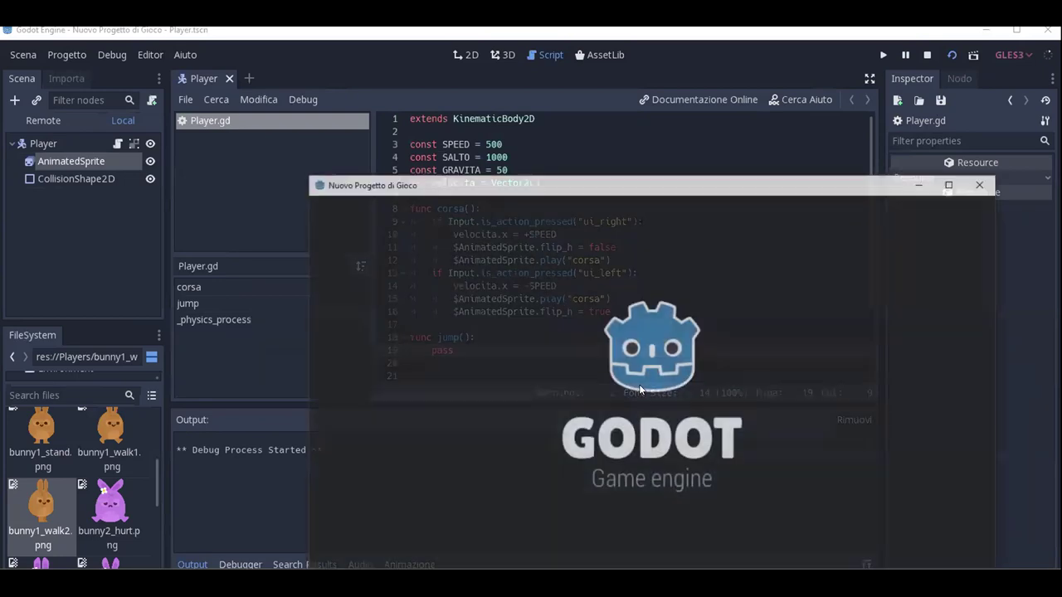
{"action": "key", "text": "Left"}
{"action": "key", "text": "Right"}
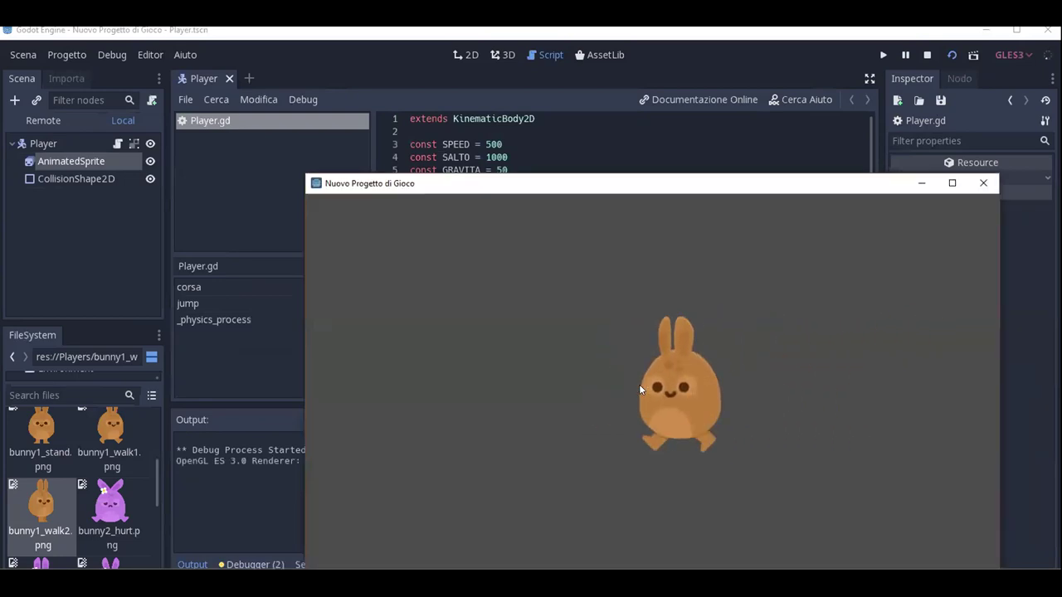
{"action": "key", "text": "Right"}
{"action": "key", "text": "Left"}
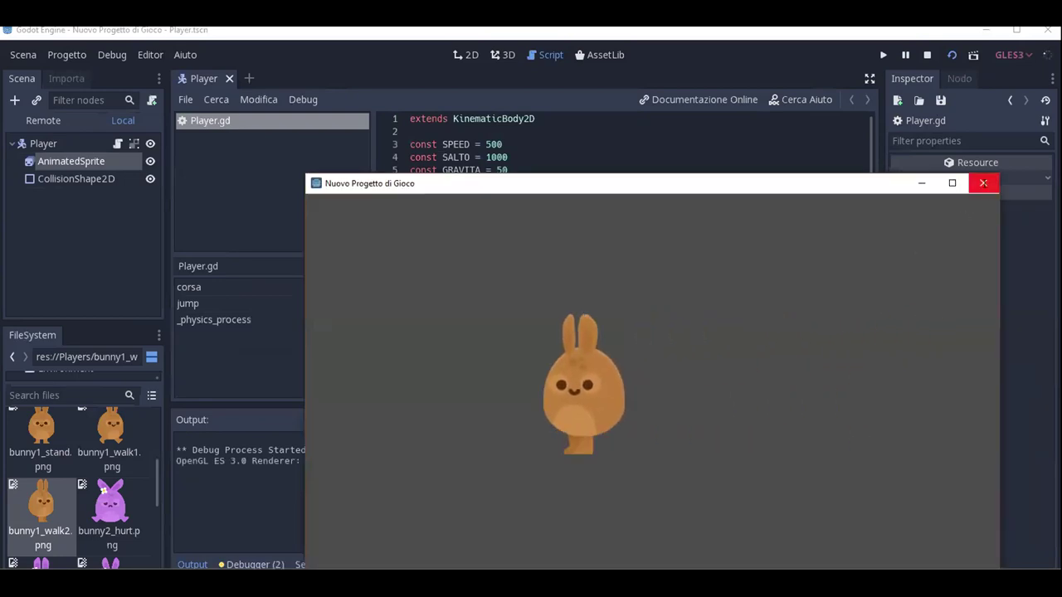
{"action": "left_click", "coordinate": [984, 182]}
{"action": "scroll", "coordinate": [464, 156], "scroll_direction": "down", "scroll_amount": 1}
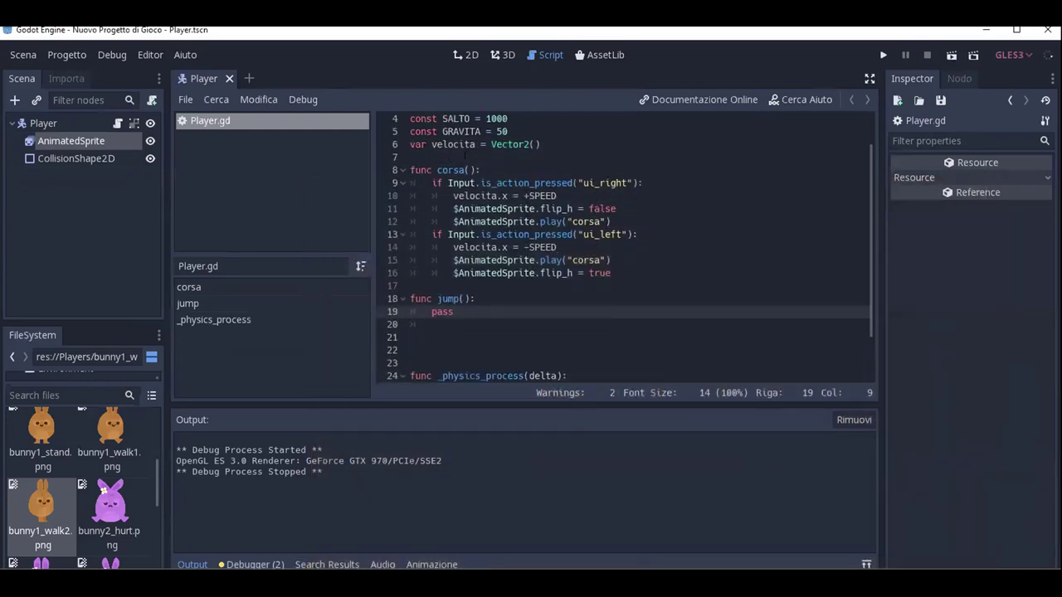
Add an 'else' line after line 16 and change the second 'if' to 'elif'.
{"action": "left_click", "coordinate": [650, 266]}
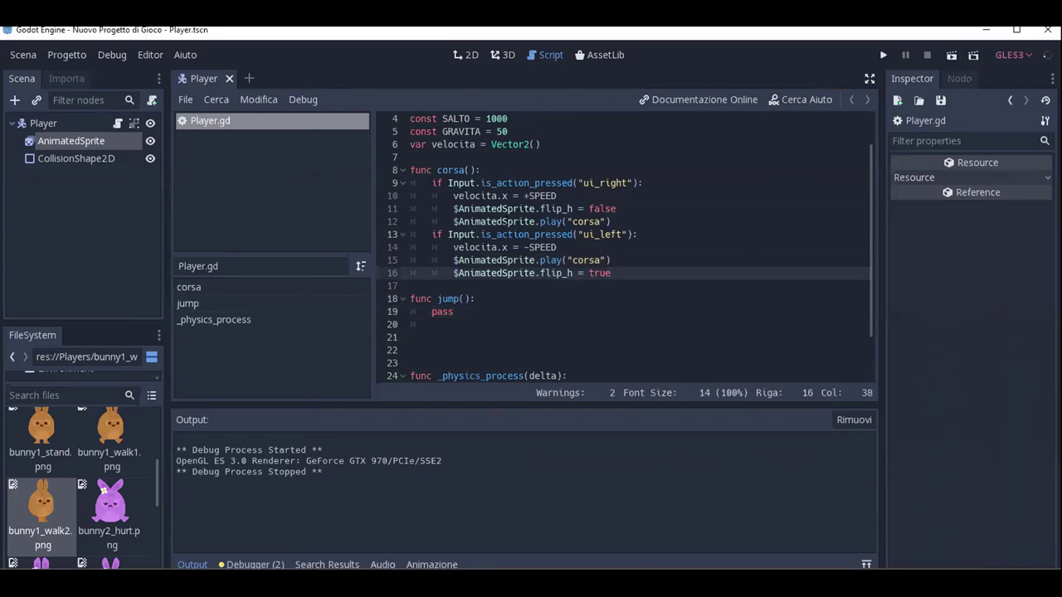
{"action": "key", "text": "Return"}
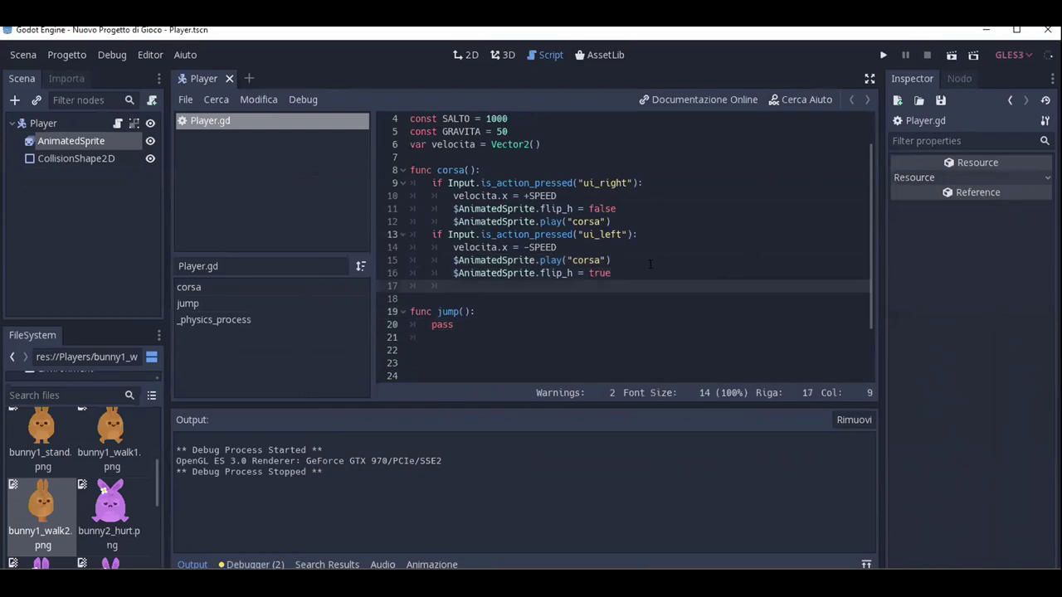
{"action": "type", "text": "else"}
{"action": "left_click", "coordinate": [432, 234]}
{"action": "type", "text": "el"}
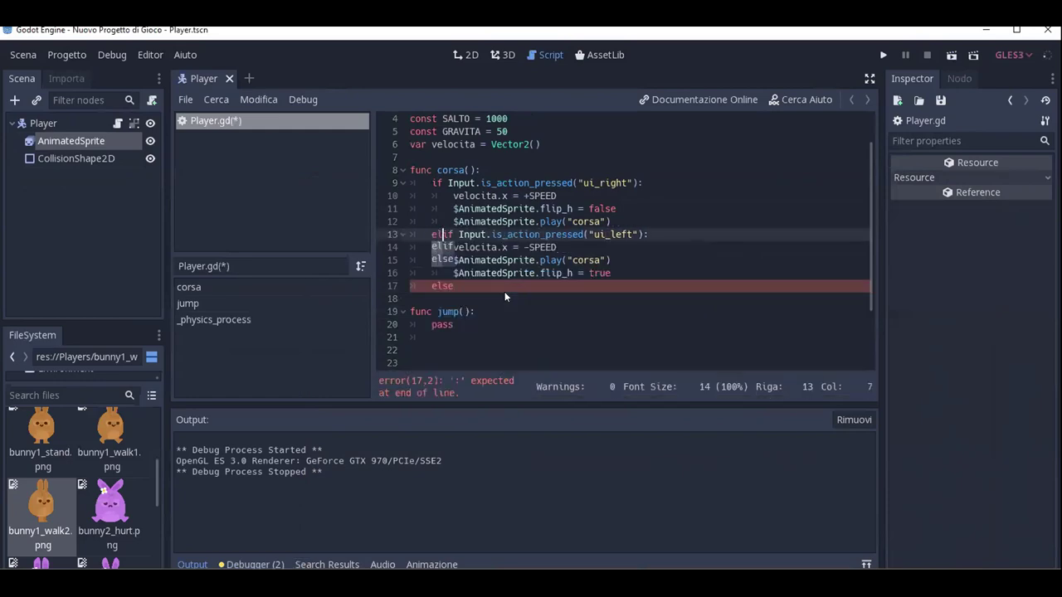
Complete the 'else:' branch with the body 'velocita.x = 0'.
{"action": "left_click", "coordinate": [504, 289]}
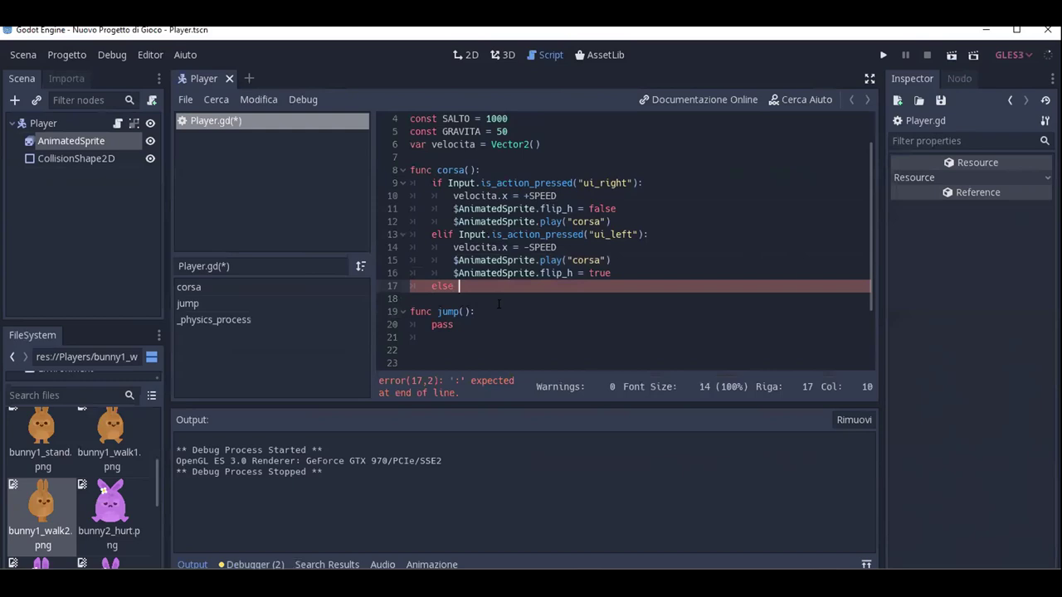
{"action": "type", "text": ":"}
{"action": "key", "text": "Return"}
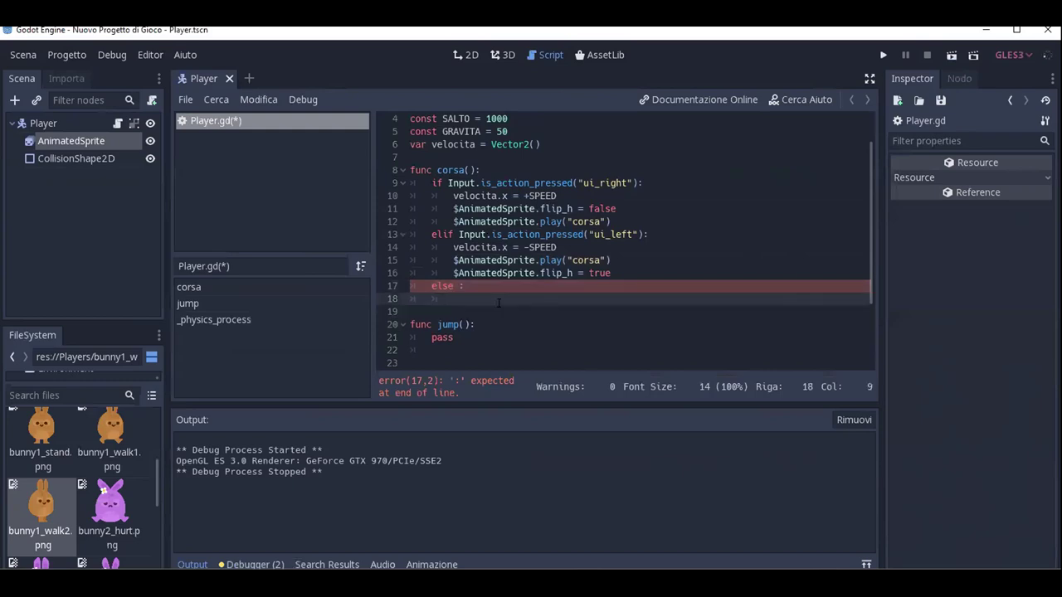
{"action": "type", "text": "v"}
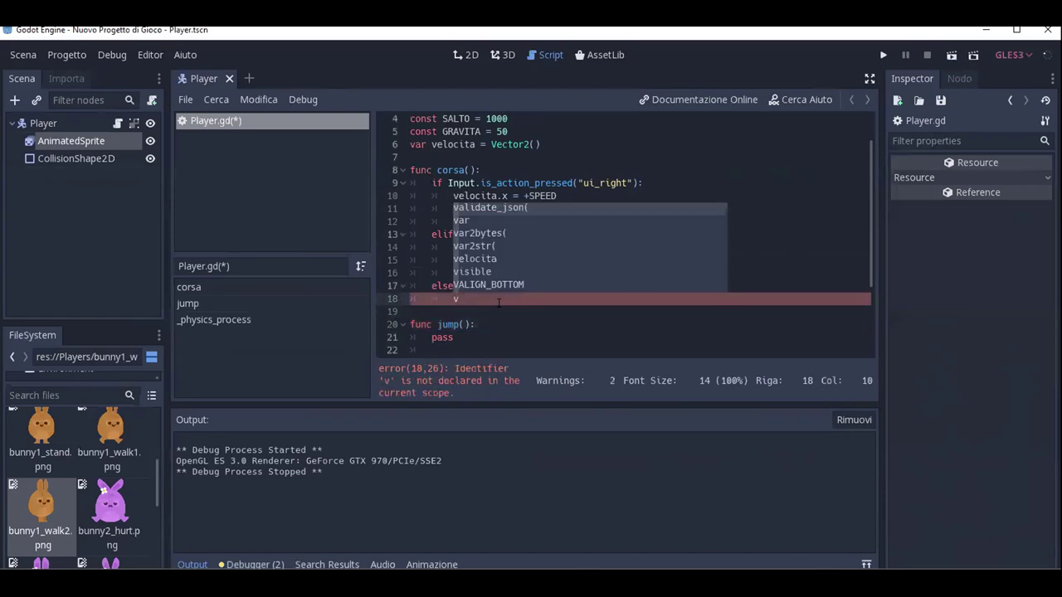
{"action": "type", "text": "elocita.x "}
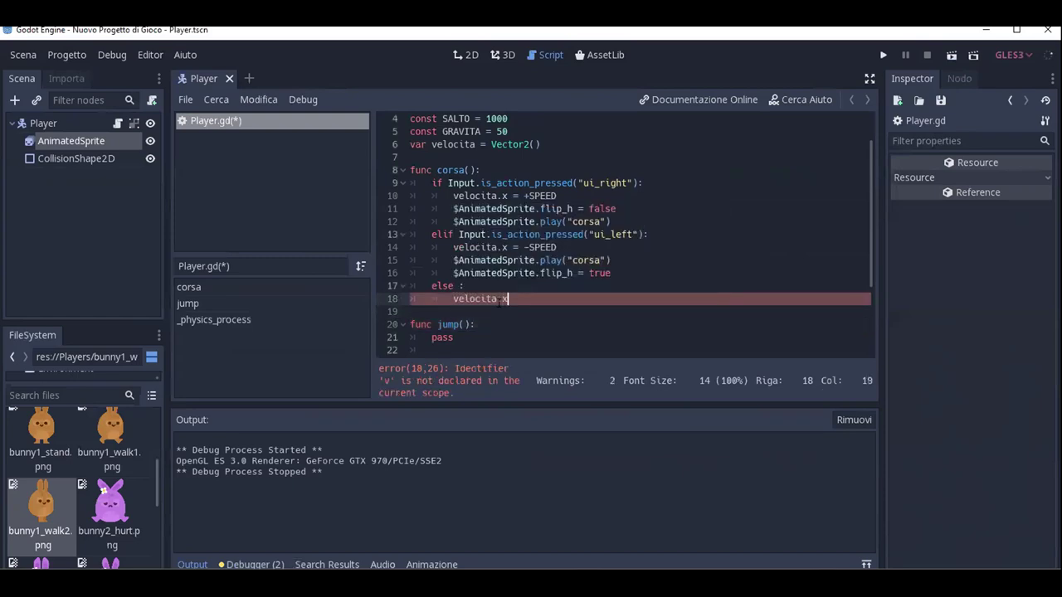
{"action": "type", "text": "= 0"}
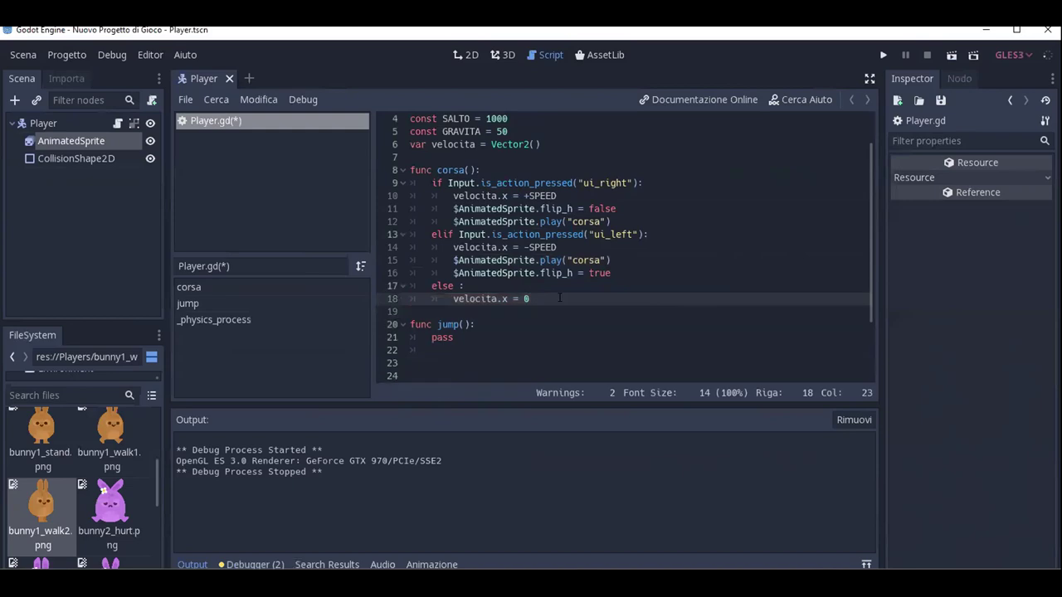
Run the scene, walk the bunny right and left twice, then close the game.
{"action": "left_click", "coordinate": [951, 55]}
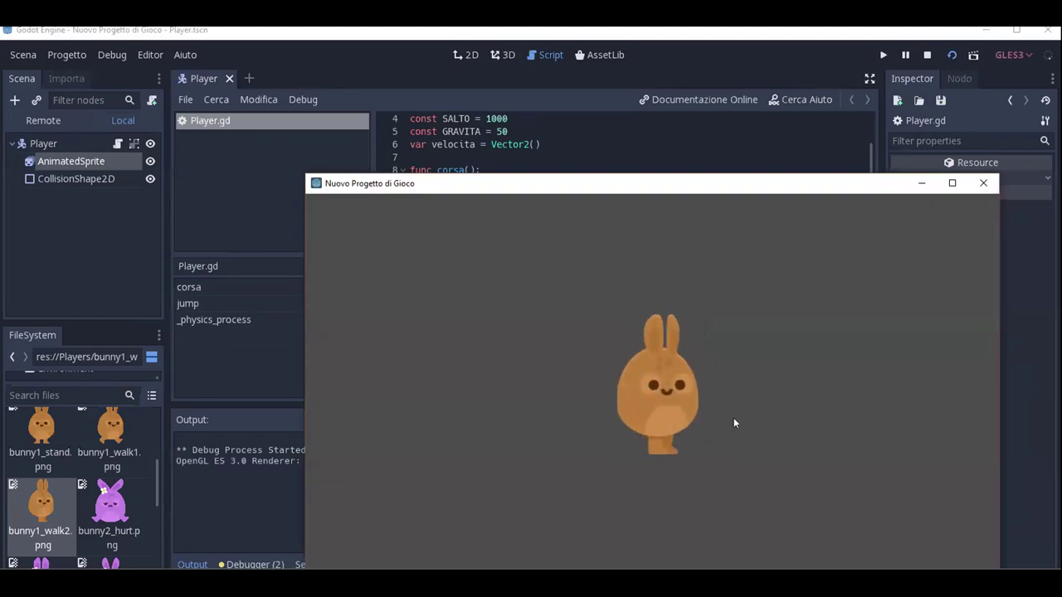
{"action": "key", "text": "Right"}
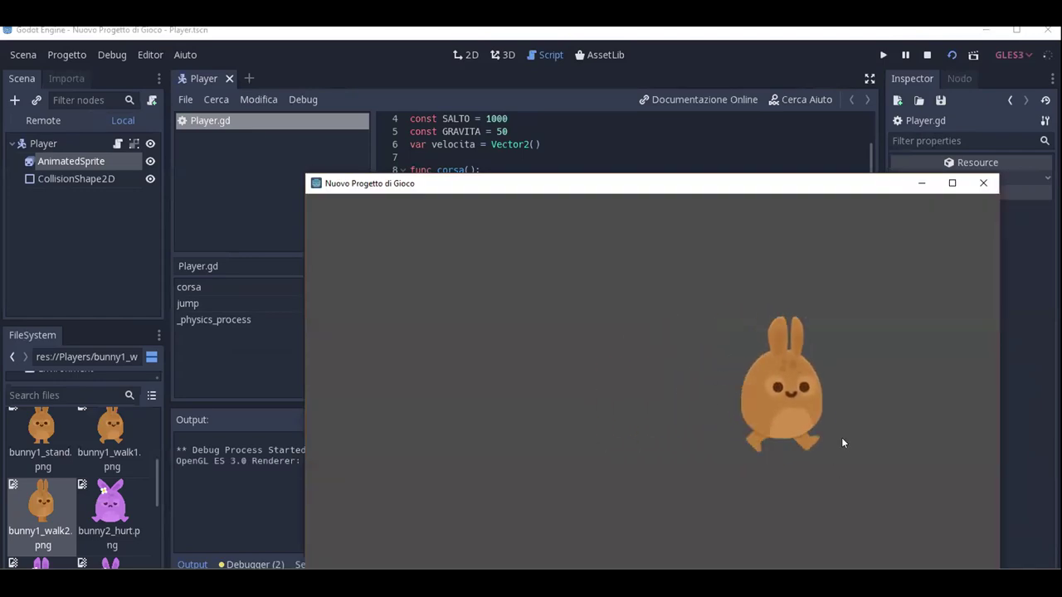
{"action": "key", "text": "Left"}
{"action": "key", "text": "Right"}
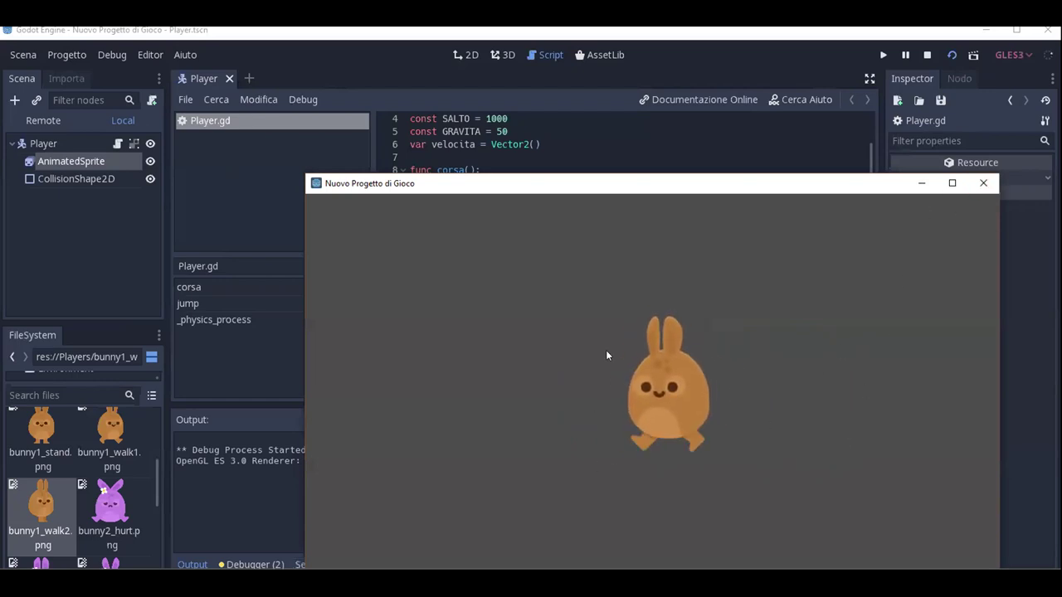
{"action": "key", "text": "Left"}
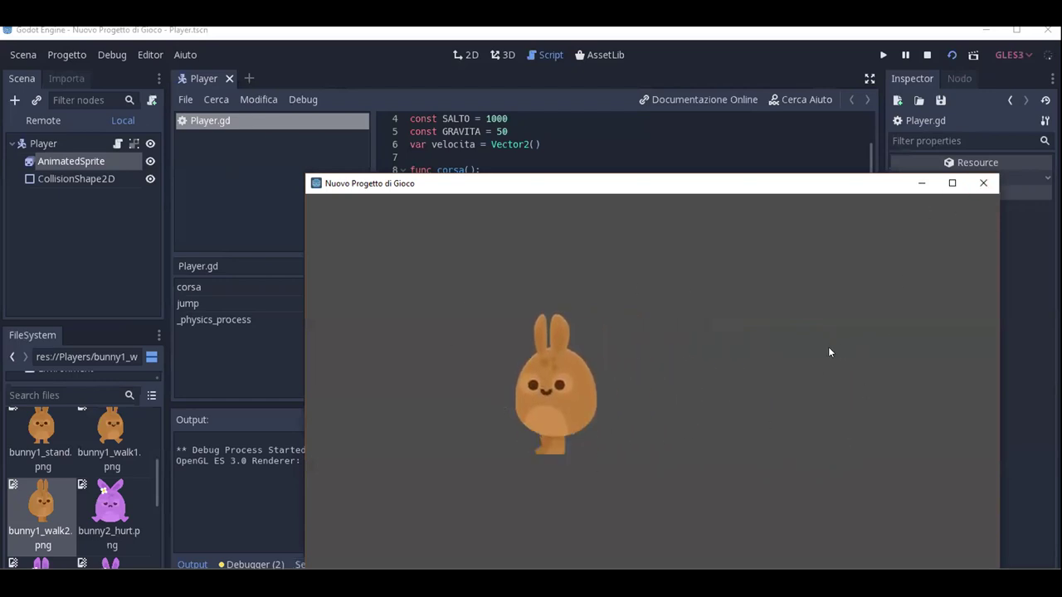
{"action": "left_click", "coordinate": [981, 185]}
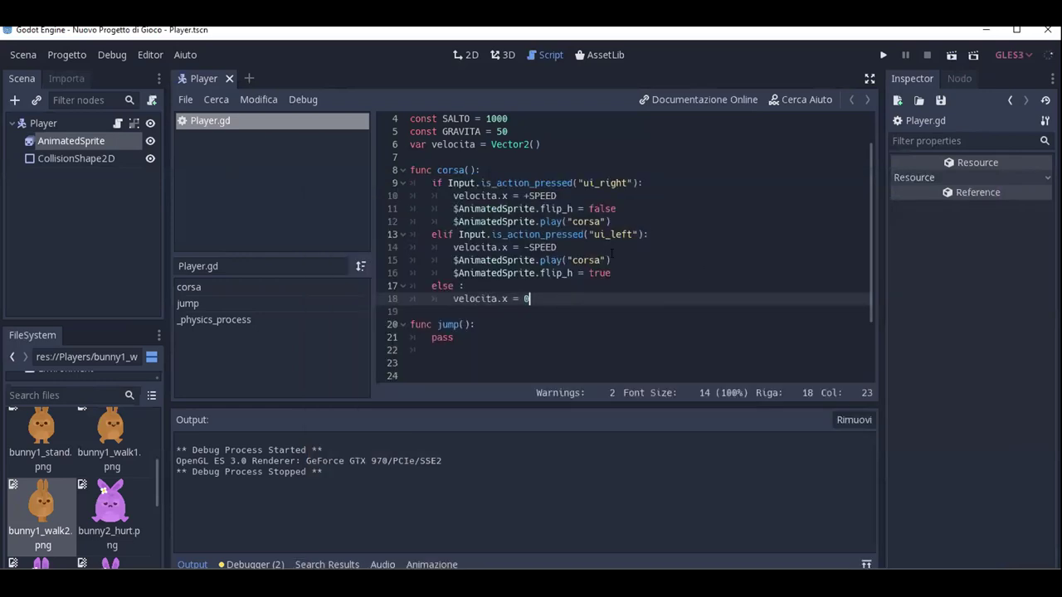
Make the else branch play the "fermo" animation by pasting and editing the corsa animation call.
{"action": "left_click", "coordinate": [613, 259]}
{"action": "left_click", "coordinate": [454, 260]}
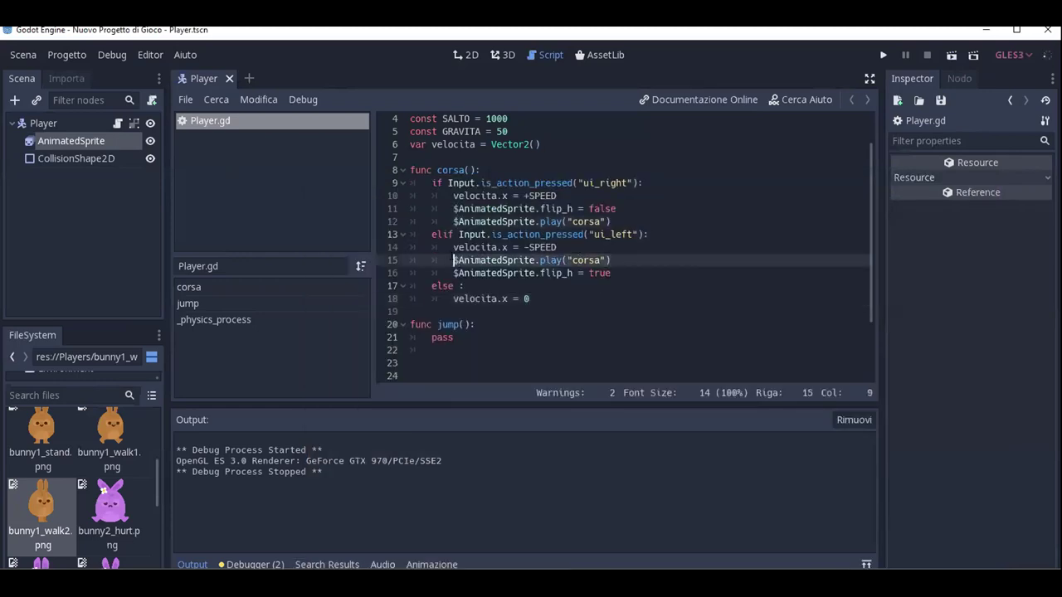
{"action": "left_click", "coordinate": [544, 285]}
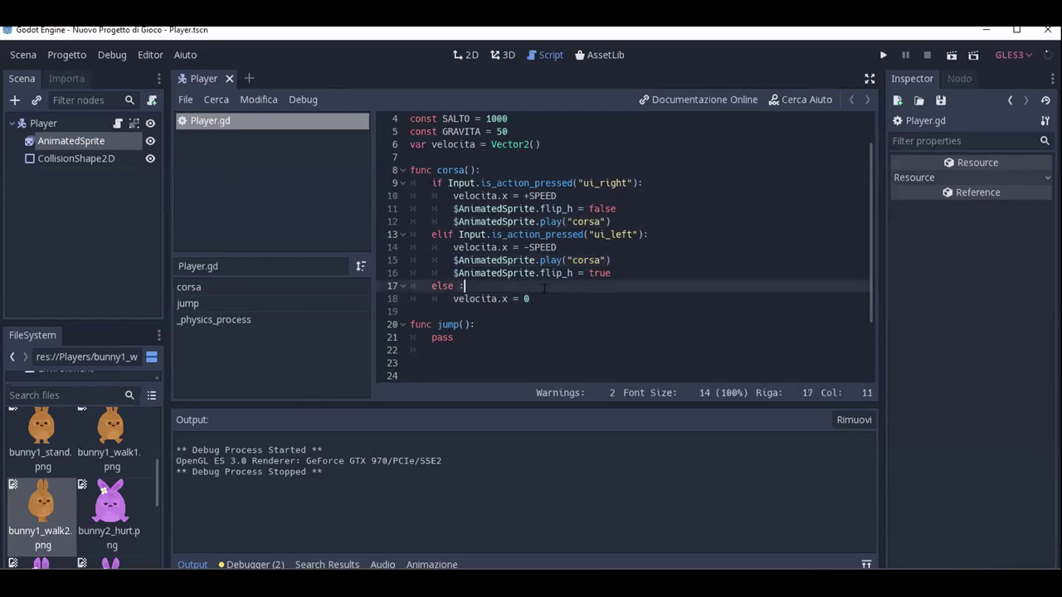
{"action": "left_click", "coordinate": [544, 297]}
{"action": "key", "text": "Return"}
{"action": "type", "text": "$AnimatedSprite.play(\"corsa\")"}
{"action": "key", "text": "Left"}
{"action": "key", "text": "Left"}
{"action": "key", "text": "BackSpace"}
{"action": "key", "text": "BackSpace"}
{"action": "key", "text": "BackSpace"}
{"action": "key", "text": "BackSpace"}
{"action": "key", "text": "BackSpace"}
{"action": "type", "text": "fermo"}
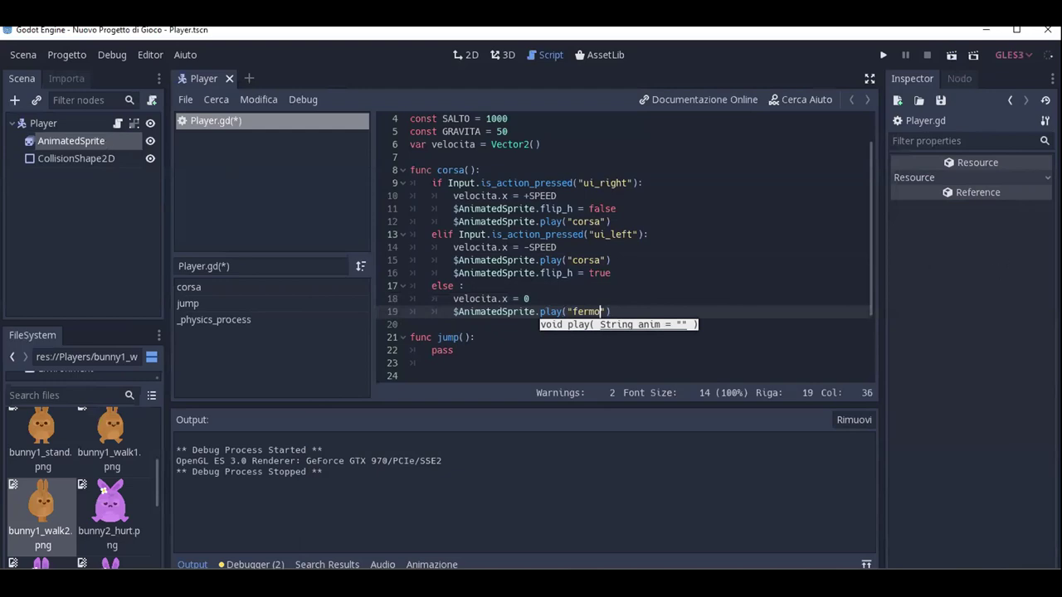
{"action": "left_click", "coordinate": [71, 141]}
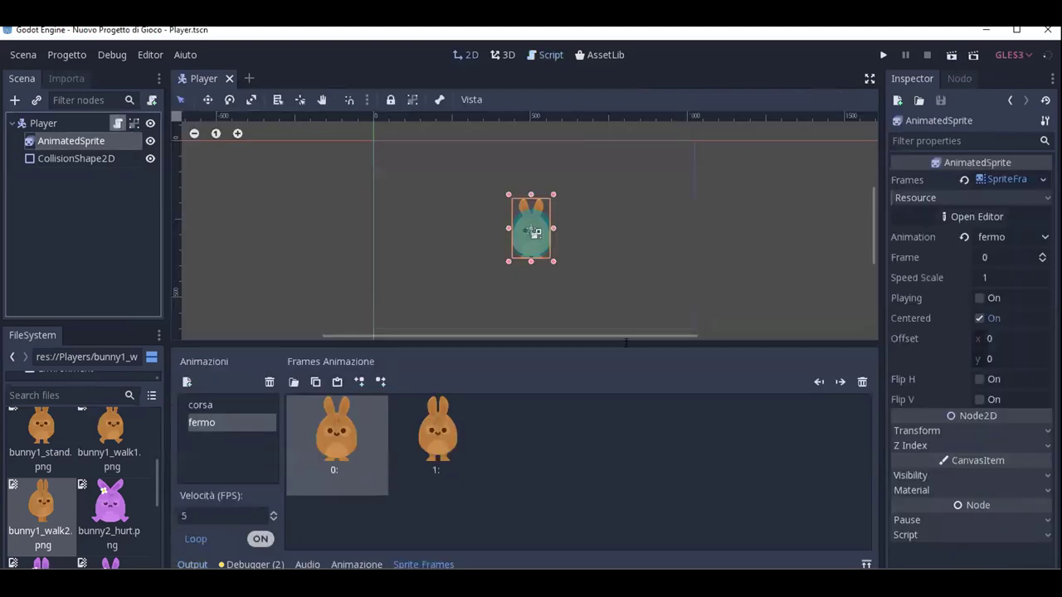
{"action": "key", "text": "ctrl+F3"}
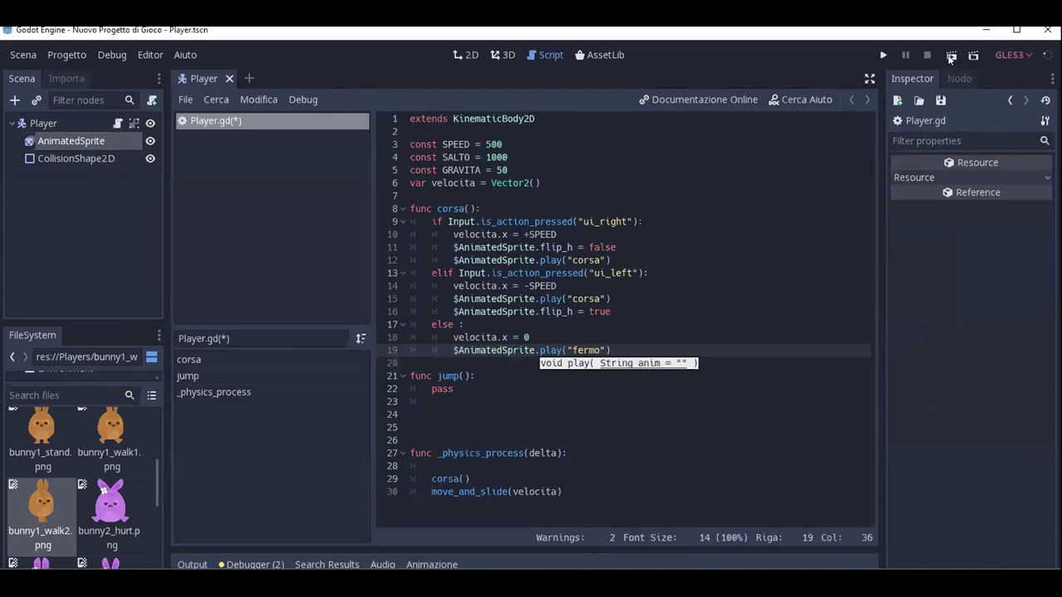
{"action": "type", "text": "\")"}
Save Player.gd, run the game, walk the bunny left, and close it.
{"action": "key", "text": "ctrl+s"}
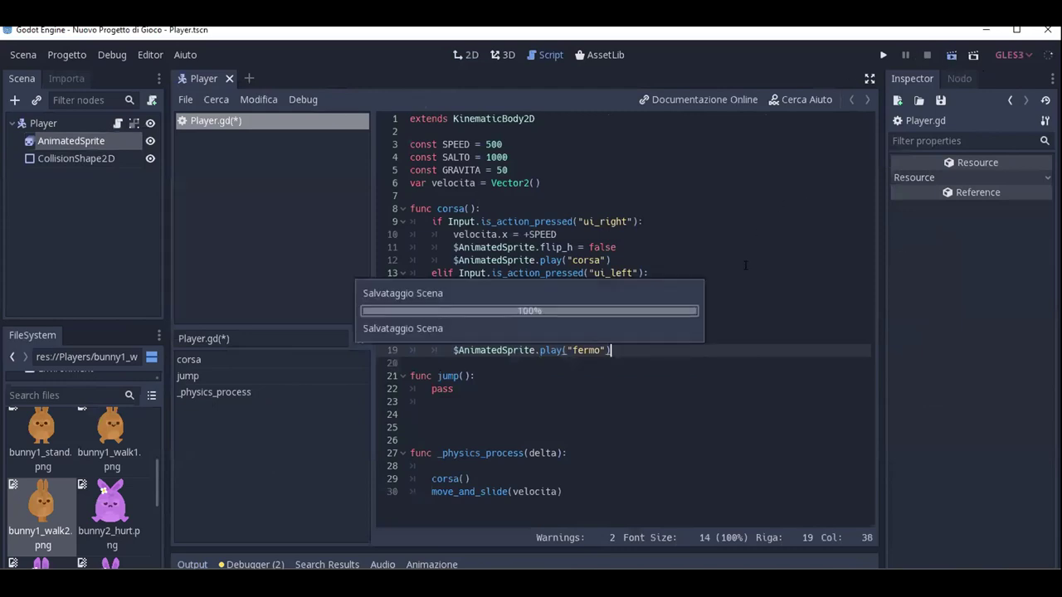
{"action": "key", "text": "F5"}
{"action": "key", "text": "Left"}
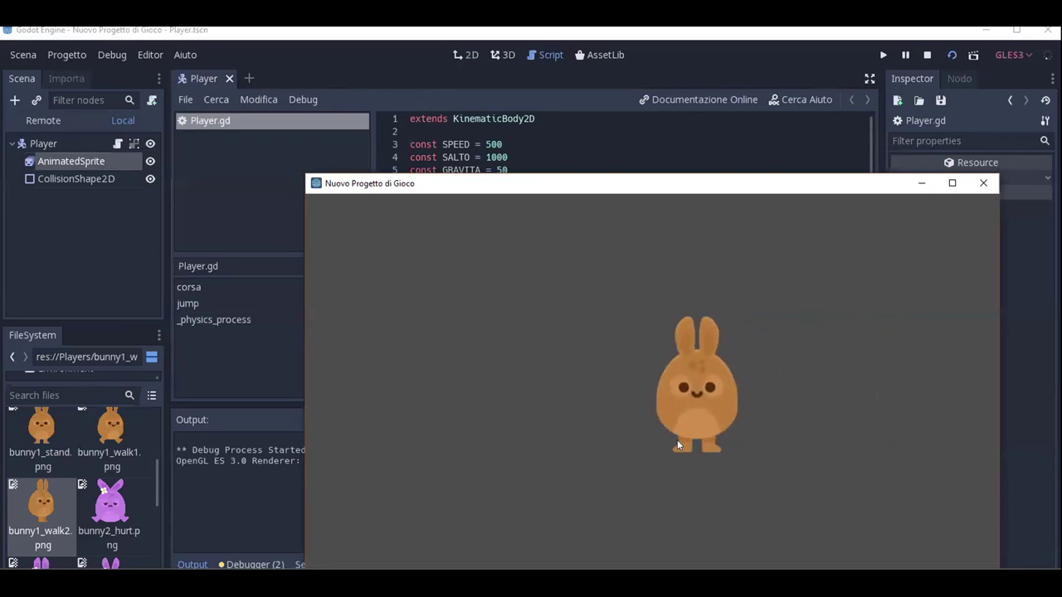
{"action": "key", "text": "Left"}
{"action": "left_click", "coordinate": [980, 183]}
{"action": "scroll", "coordinate": [433, 177], "scroll_direction": "down", "scroll_amount": 1}
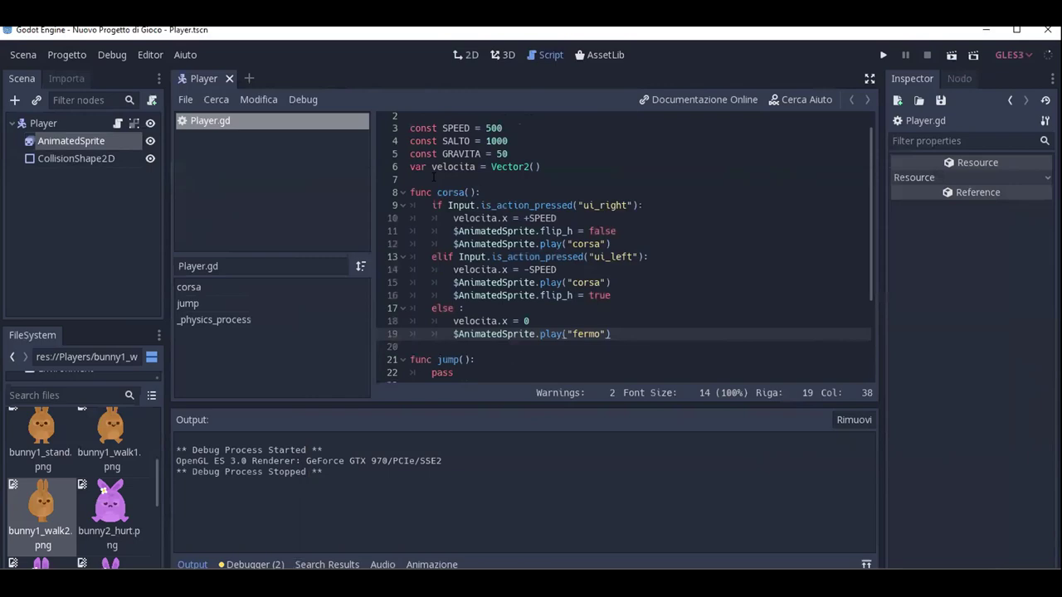
{"action": "scroll", "coordinate": [433, 176], "scroll_direction": "down", "scroll_amount": 1}
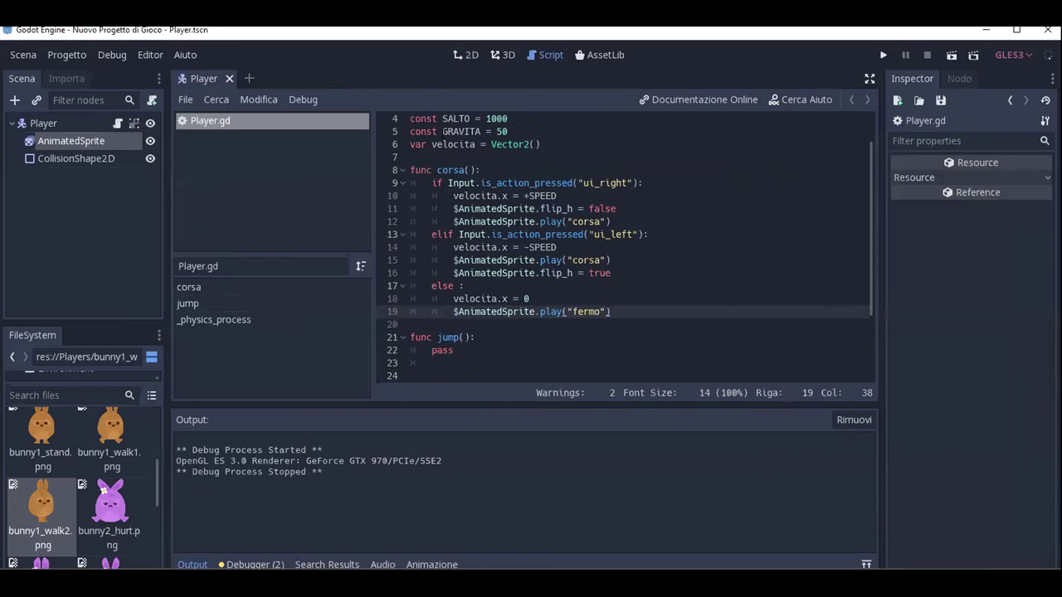
{"action": "left_click_drag", "start_coordinate": [432, 183], "coordinate": [630, 220]}
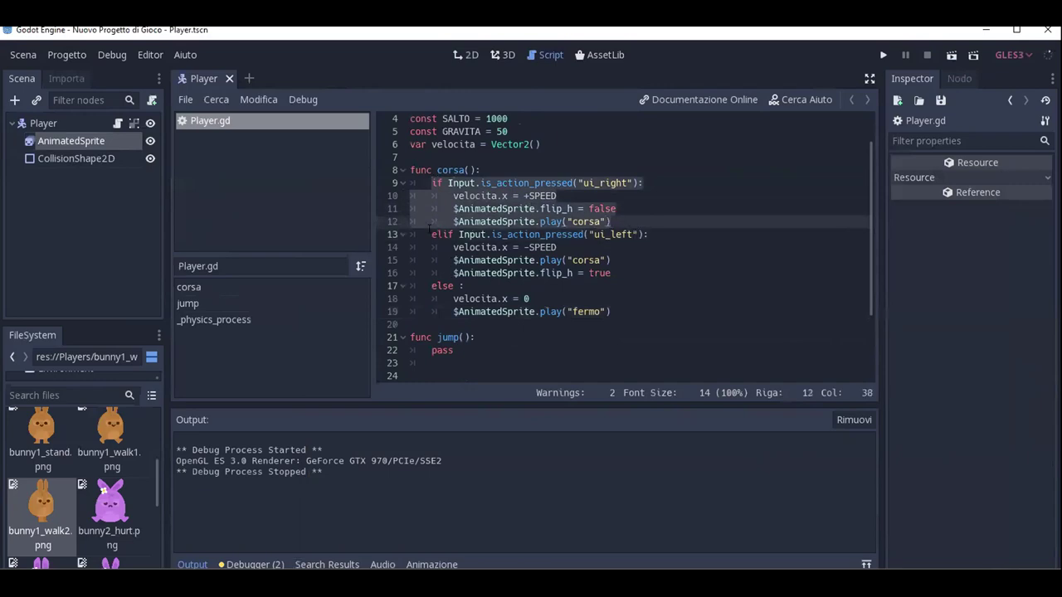
{"action": "left_click_drag", "start_coordinate": [432, 234], "coordinate": [612, 273]}
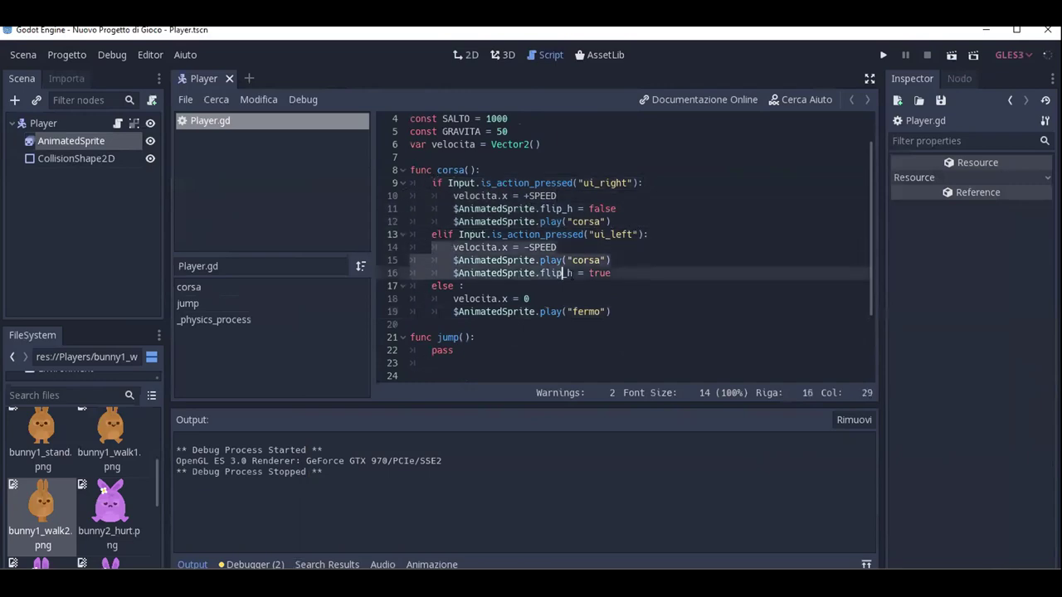
{"action": "left_click", "coordinate": [613, 273]}
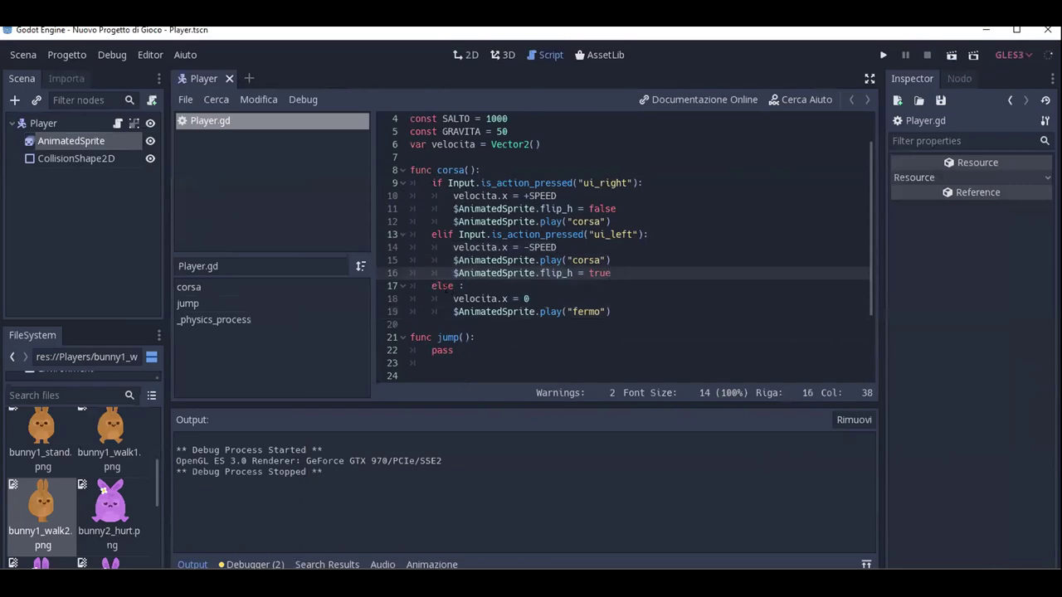
{"action": "mouse_move", "coordinate": [431, 286]}
{"action": "left_mouse_down"}
{"action": "mouse_move", "coordinate": [524, 312]}
{"action": "mouse_move", "coordinate": [623, 316]}
{"action": "left_mouse_up"}
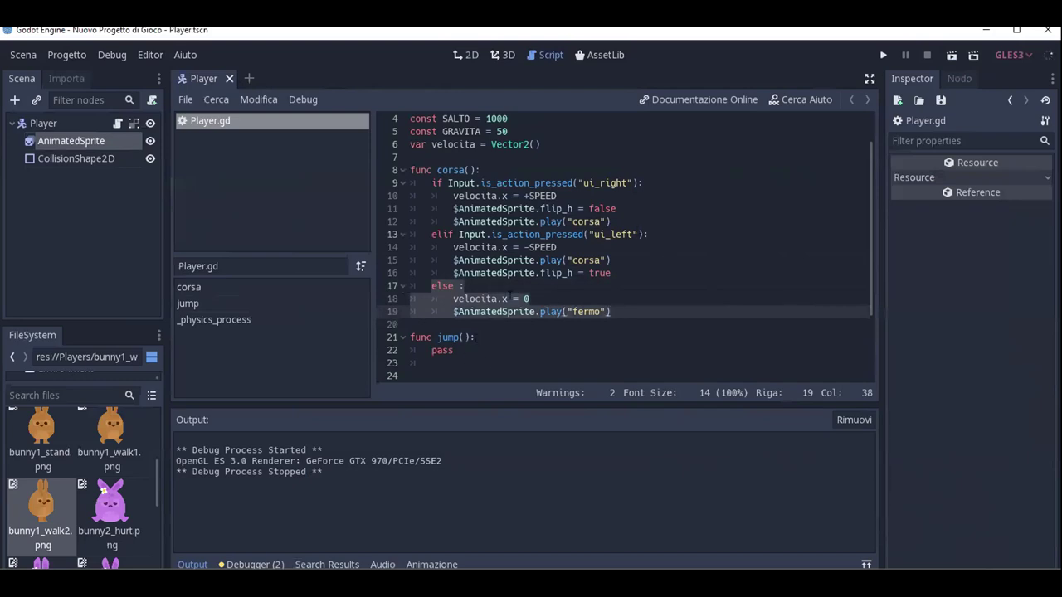
{"action": "scroll", "coordinate": [476, 336], "scroll_direction": "down", "scroll_amount": 1}
{"action": "left_click", "coordinate": [558, 296]}
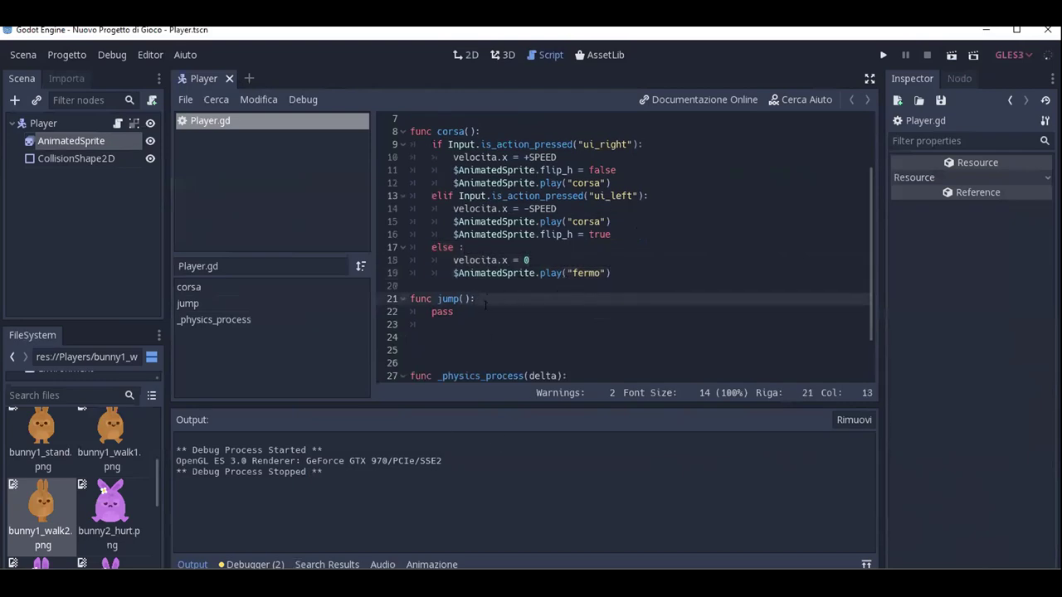
Replace pass in jump() with 'if Input.is_action_just_pressed("ui_up"):'.
{"action": "key", "text": "Down"}
{"action": "key", "text": "End"}
{"action": "key", "text": "BackSpace"}
{"action": "key", "text": "BackSpace"}
{"action": "key", "text": "BackSpace"}
{"action": "key", "text": "BackSpace"}
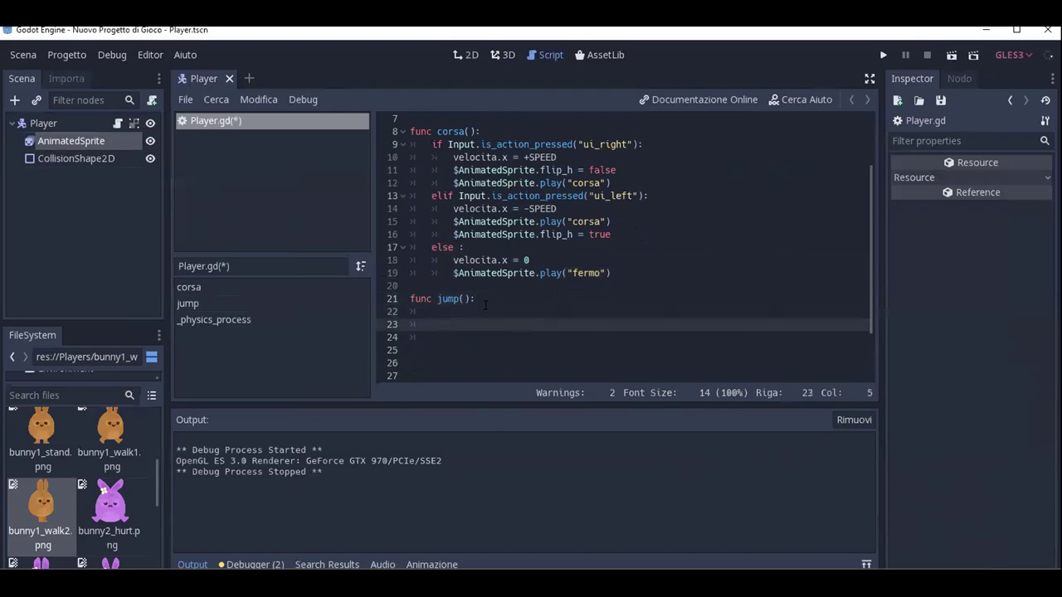
{"action": "key", "text": "Up"}
{"action": "type", "text": "if "}
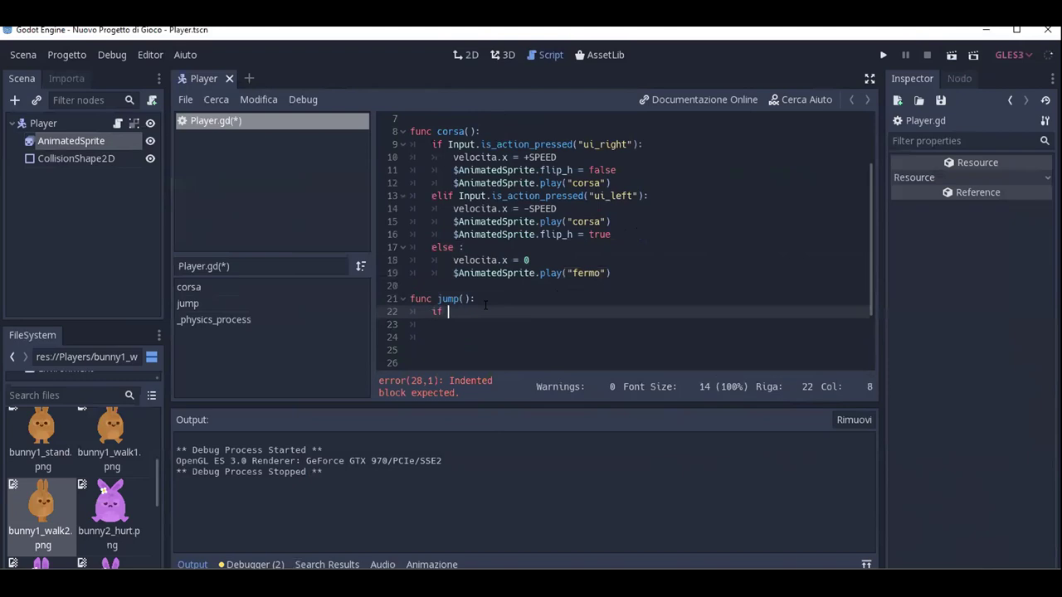
{"action": "type", "text": "Input.is"}
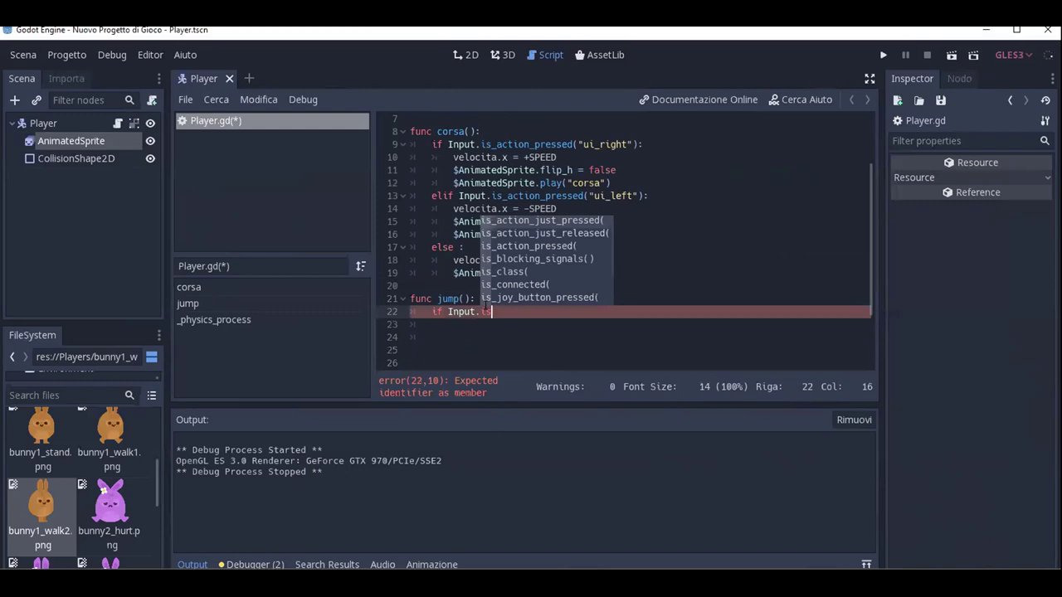
{"action": "key", "text": "Return"}
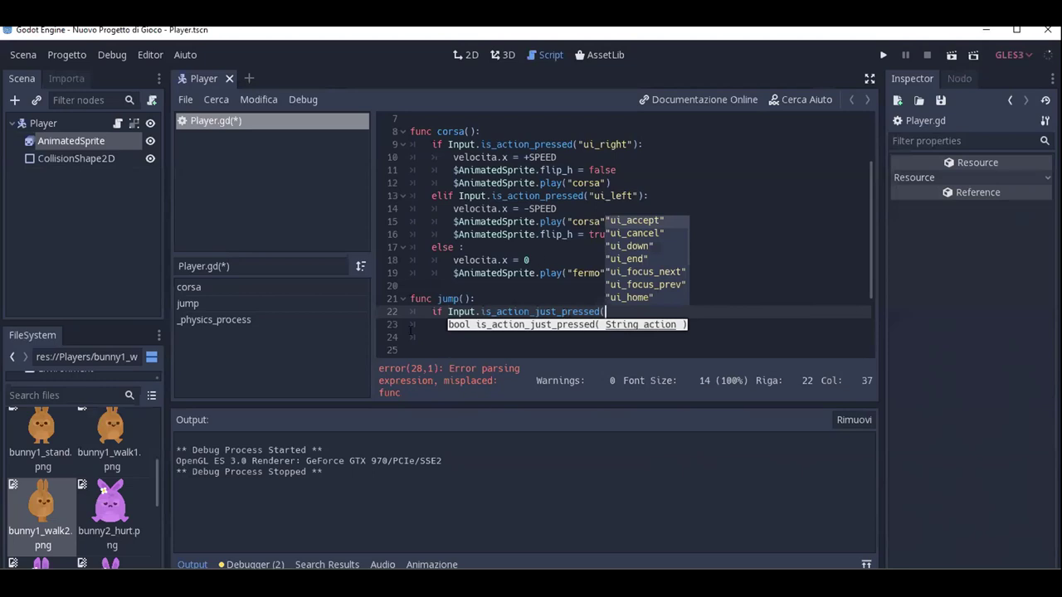
{"action": "left_click", "coordinate": [657, 310]}
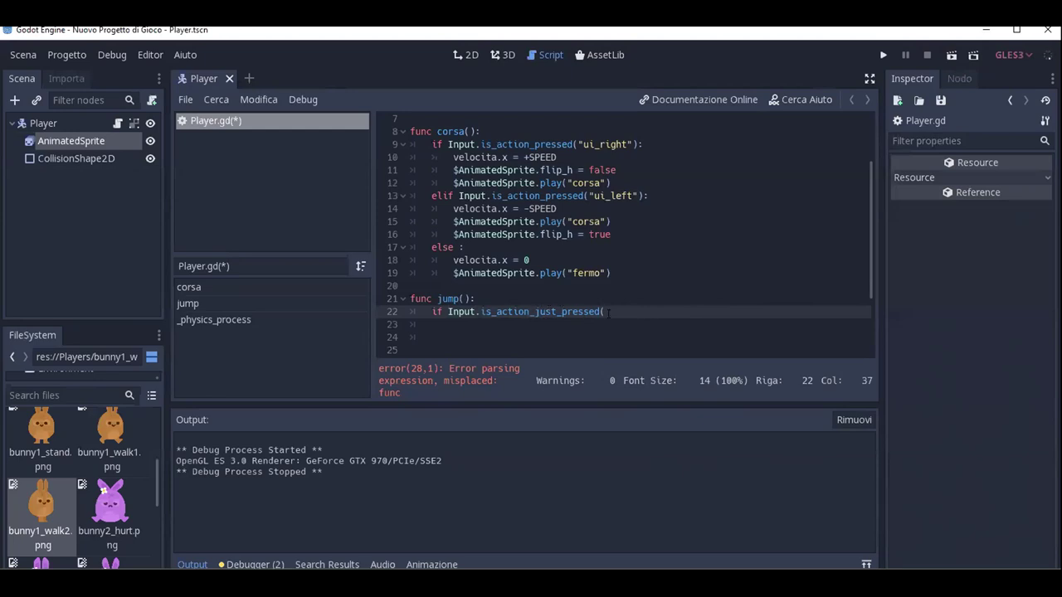
{"action": "key", "text": "Up"}
{"action": "key", "text": "Down"}
{"action": "type", "text": "\"\""}
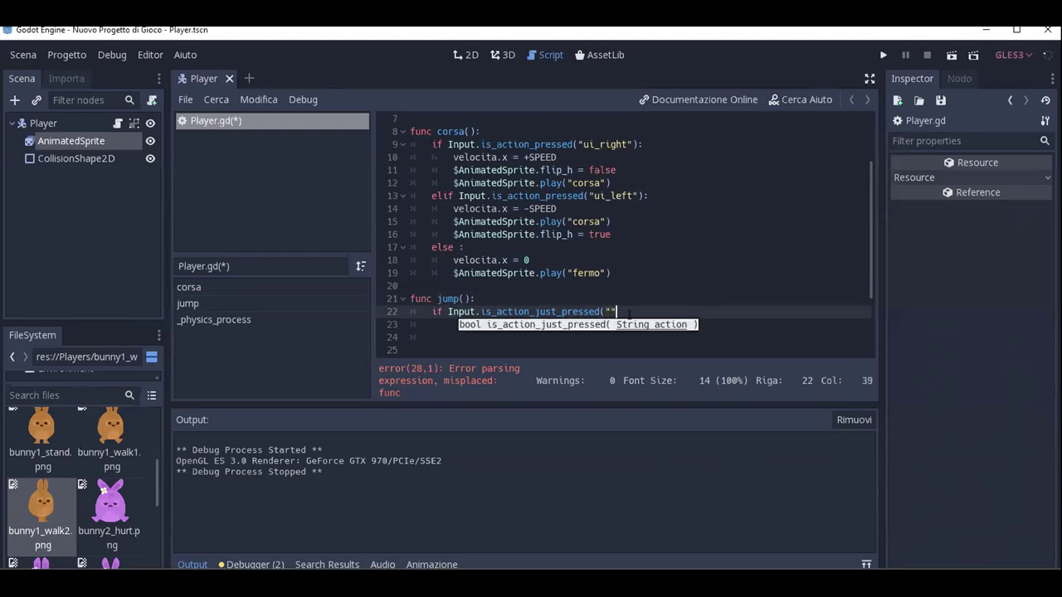
{"action": "key", "text": "Left"}
{"action": "type", "text": "u"}
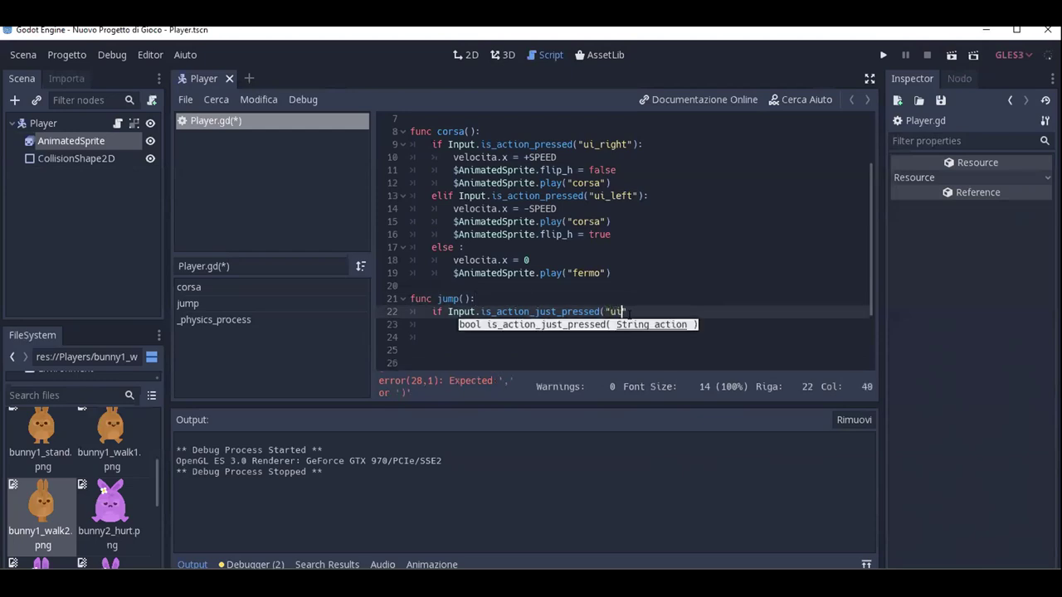
{"action": "type", "text": "i_up"}
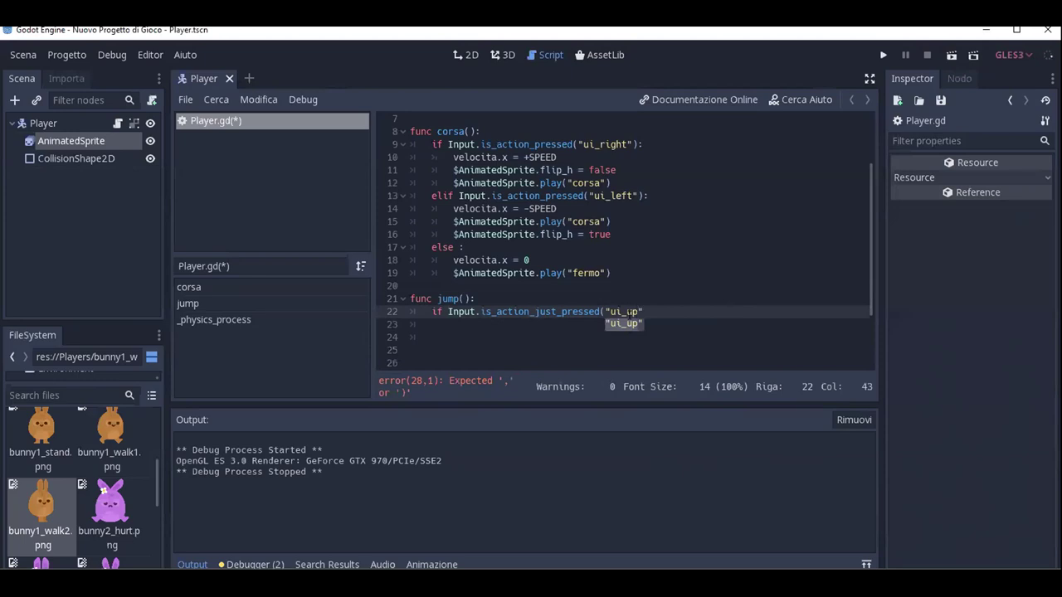
{"action": "key", "text": "Return"}
{"action": "type", "text": "):"}
Set 'velocita.y = -SALTO' inside the if body, then save and run the game.
{"action": "key", "text": "Return"}
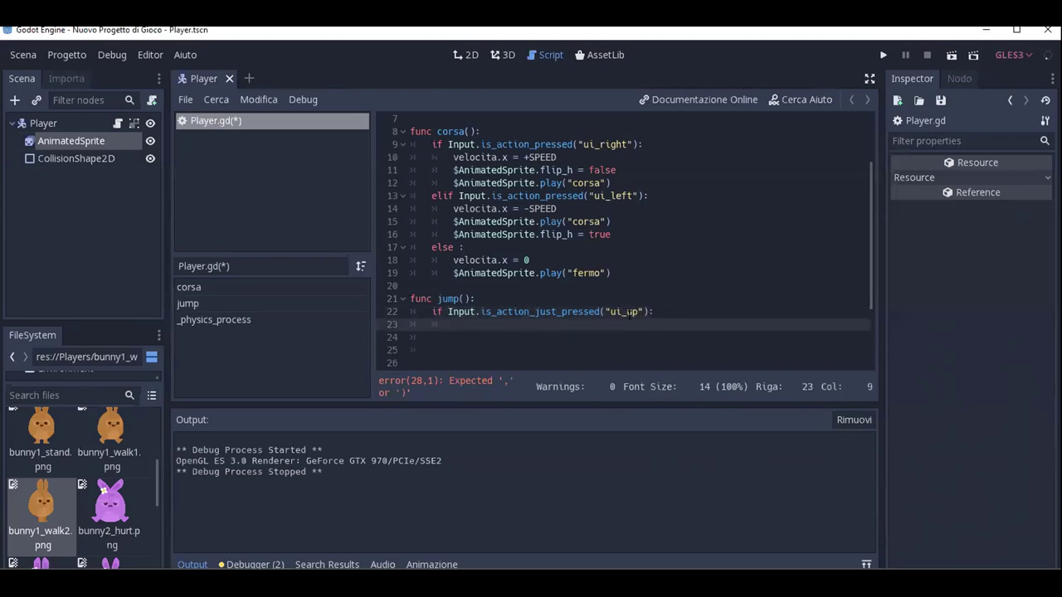
{"action": "type", "text": "velocita"}
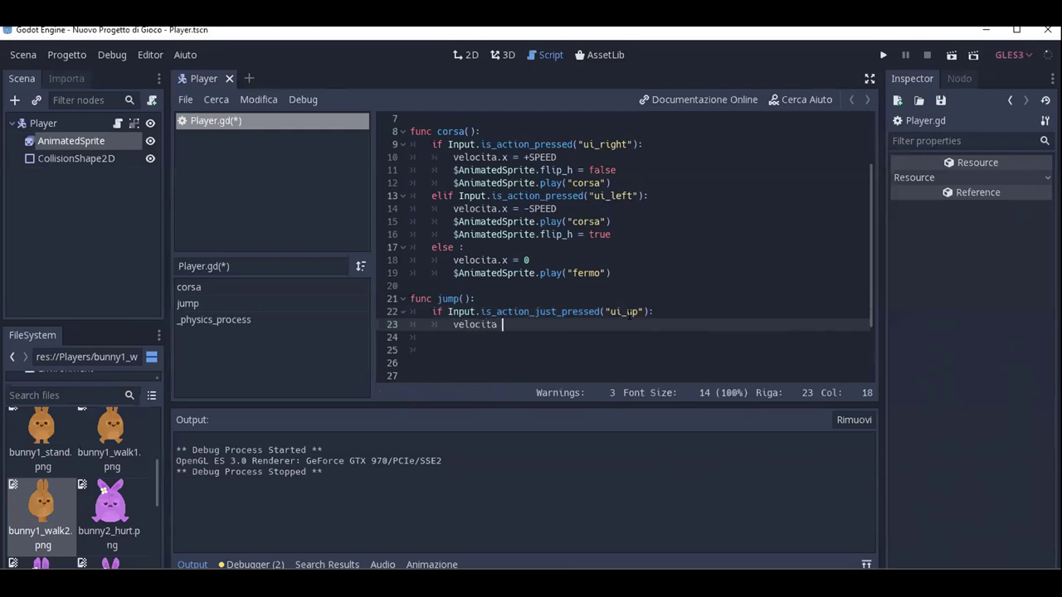
{"action": "key", "text": "BackSpace"}
{"action": "type", "text": ".y ="}
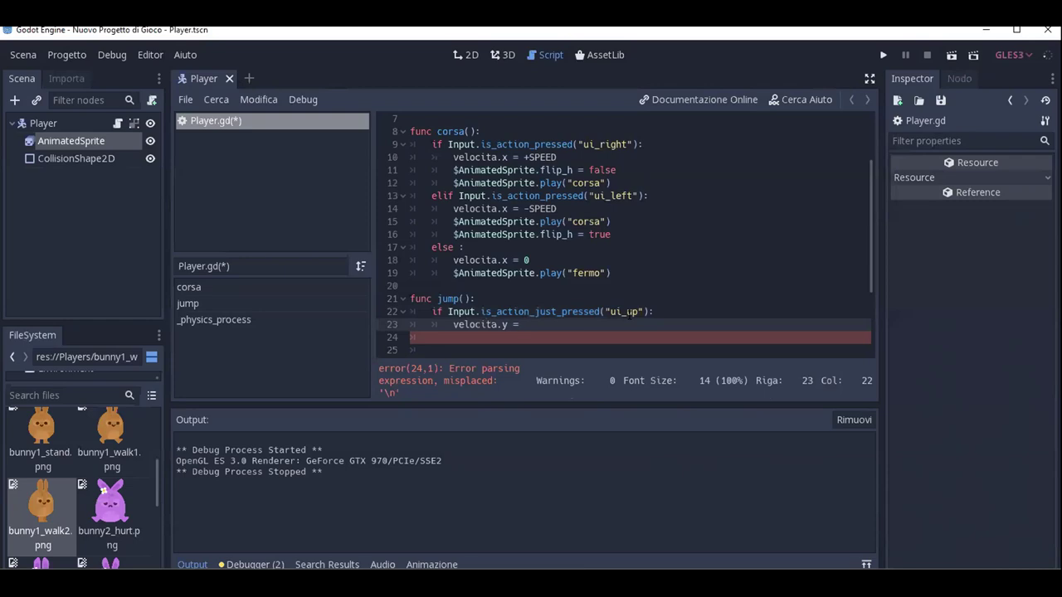
{"action": "left_click", "coordinate": [512, 324]}
{"action": "left_click", "coordinate": [524, 325]}
{"action": "type", "text": "-"}
{"action": "type", "text": "S"}
{"action": "key", "text": "Escape"}
{"action": "type", "text": "ALTO"}
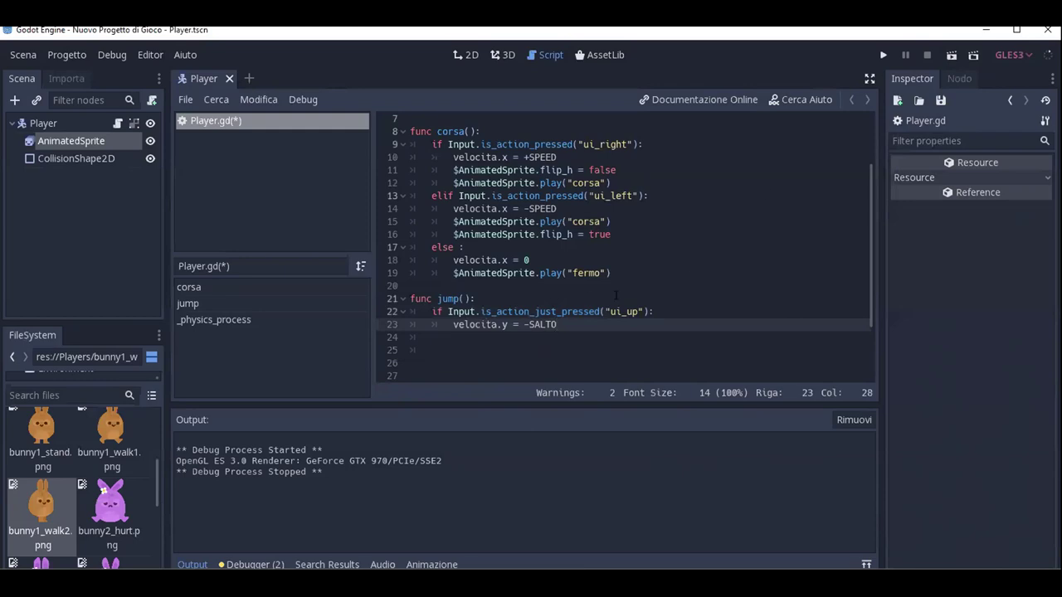
{"action": "left_click", "coordinate": [951, 55]}
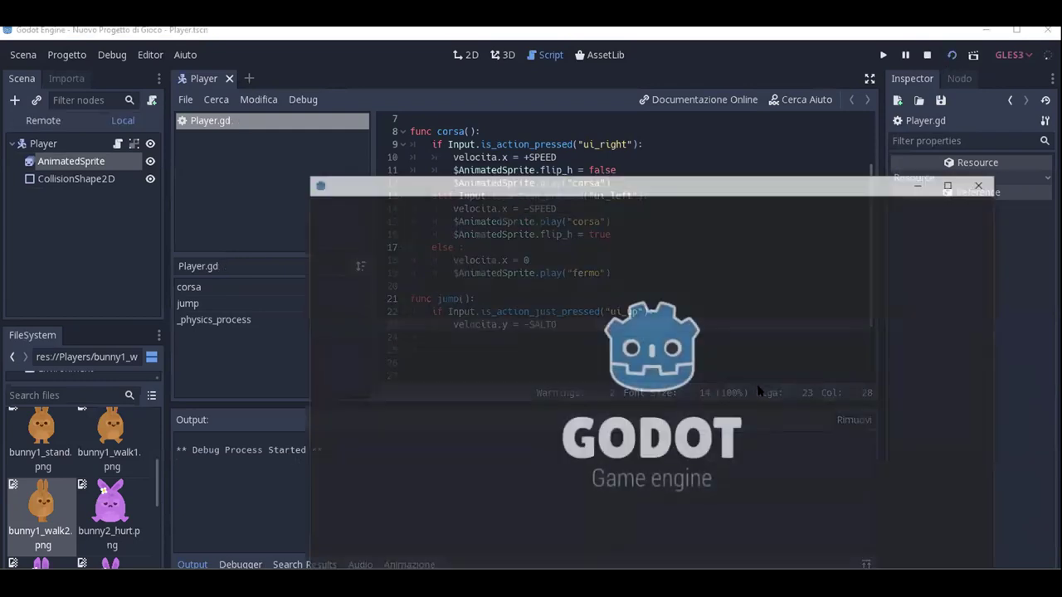
Steer the bunny left and right repeatedly in the running game, then close it.
{"action": "key", "text": "Left"}
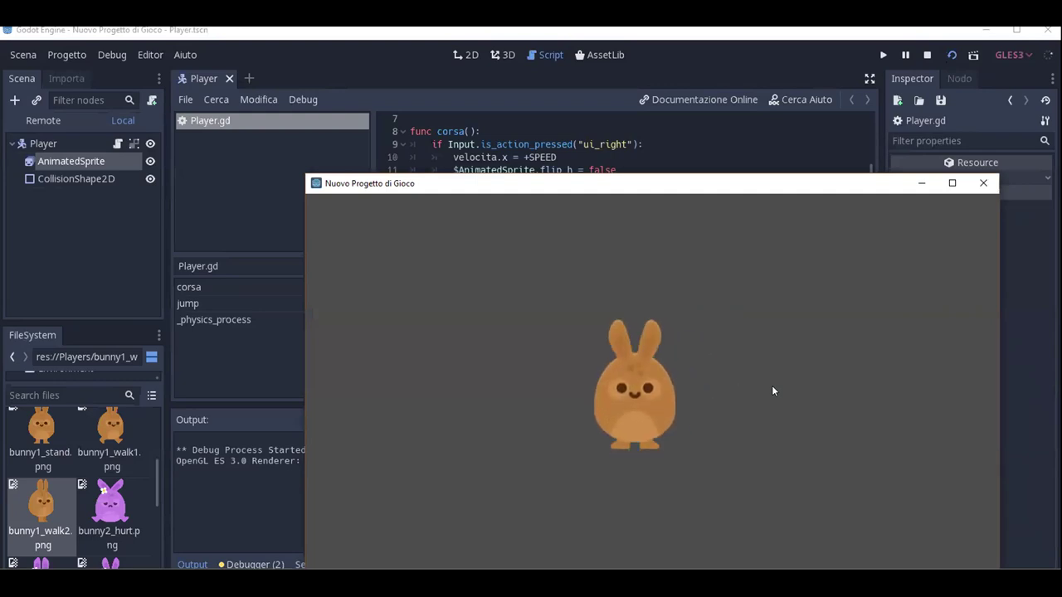
{"action": "key", "text": "Right"}
{"action": "key", "text": "Left"}
{"action": "key", "text": "Right"}
{"action": "key", "text": "Left"}
{"action": "key", "text": "Right"}
{"action": "key", "text": "Left"}
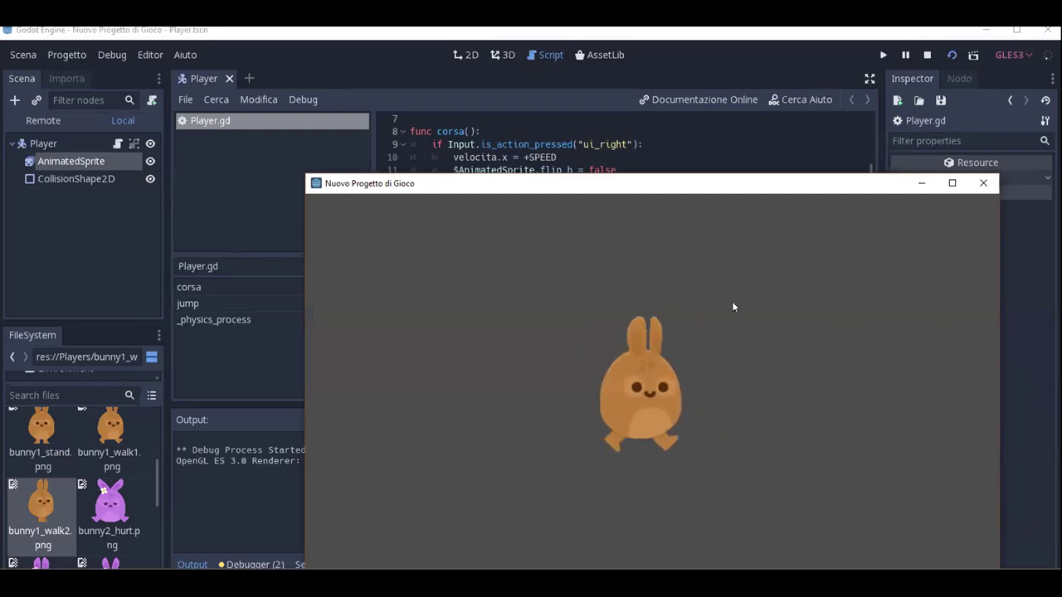
{"action": "key", "text": "Right"}
{"action": "key", "text": "Left"}
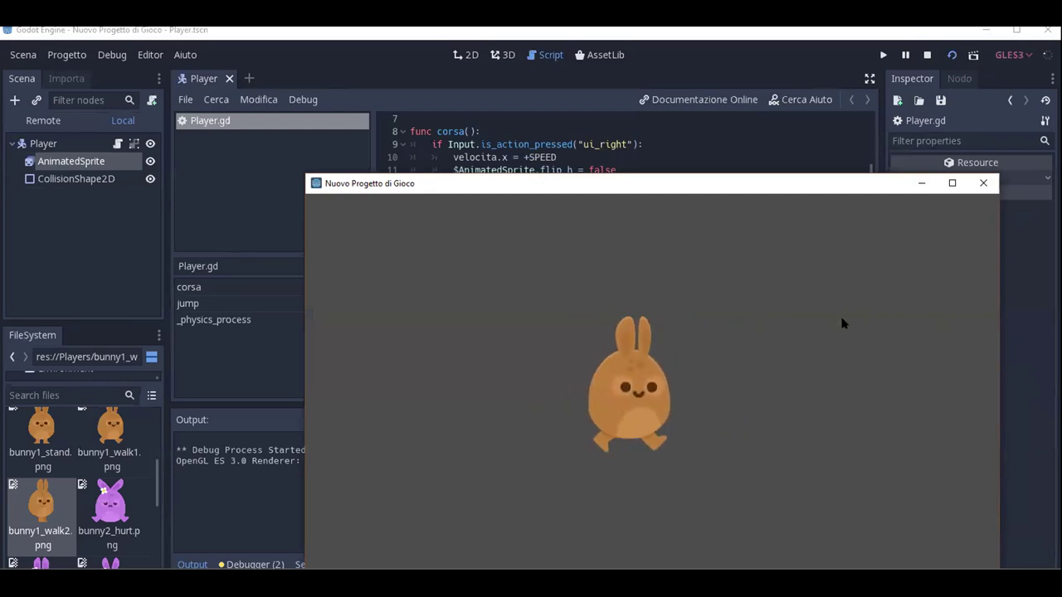
{"action": "key", "text": "Right"}
{"action": "left_click", "coordinate": [983, 183]}
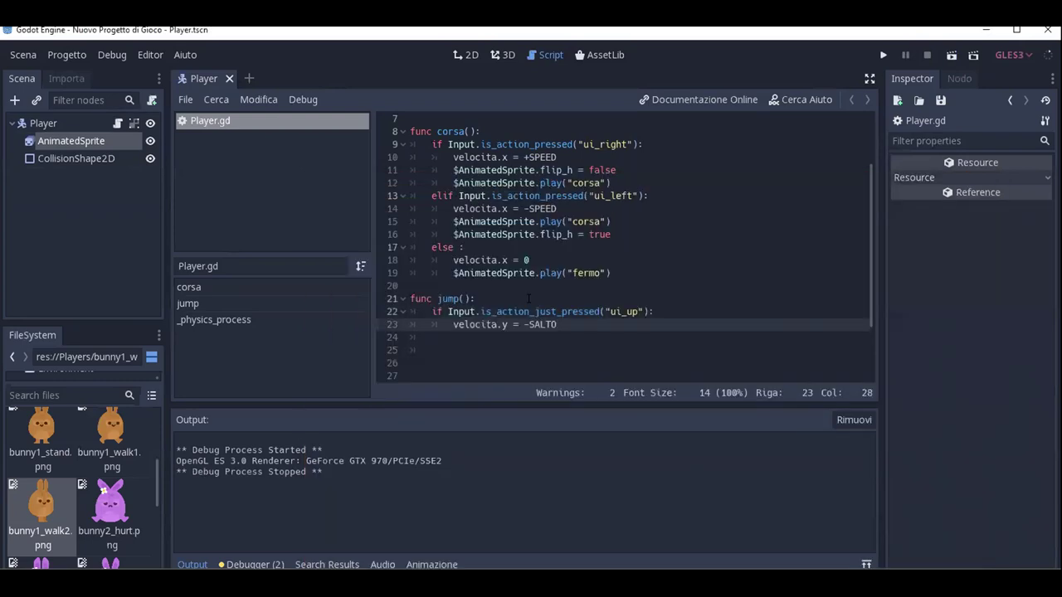
Add a jump() call right after corsa() in _physics_process and test-run the game.
{"action": "scroll", "coordinate": [497, 349], "scroll_direction": "down", "scroll_amount": 2}
{"action": "left_click", "coordinate": [478, 346]}
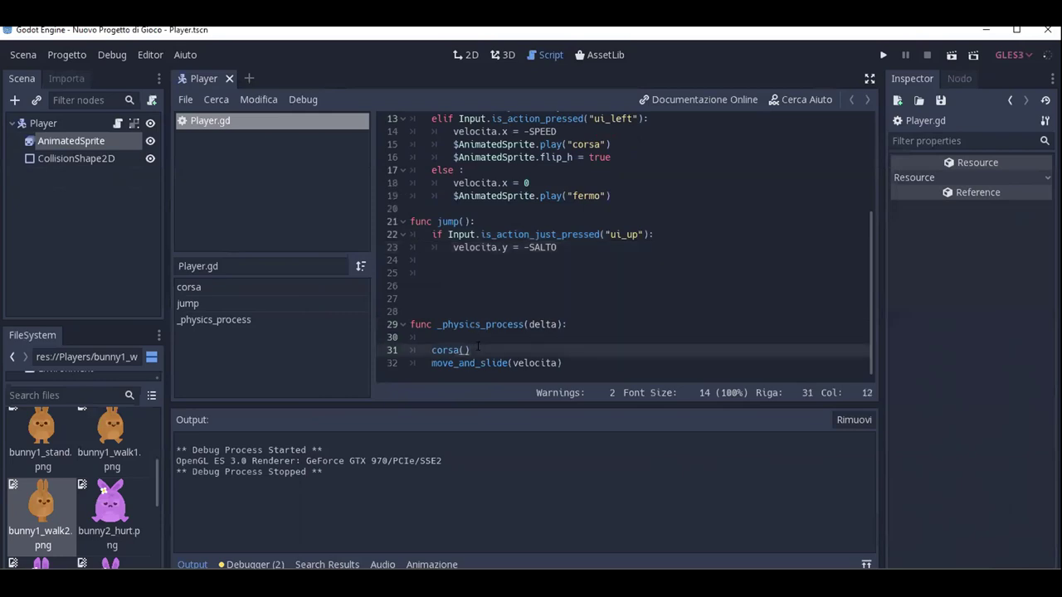
{"action": "key", "text": "Return"}
{"action": "type", "text": "jump"}
{"action": "key", "text": "Return"}
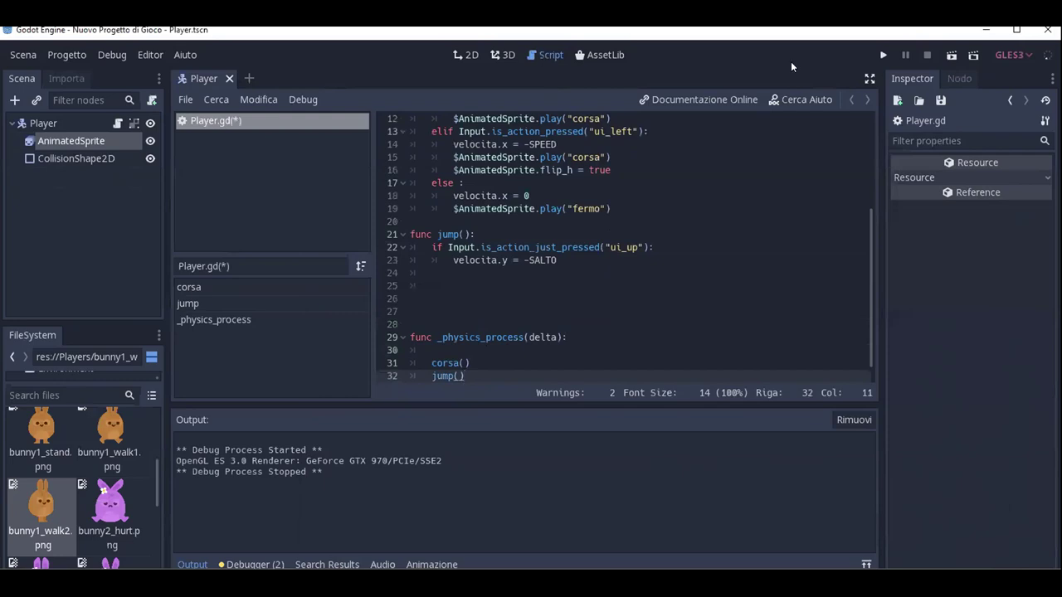
{"action": "left_click", "coordinate": [951, 55]}
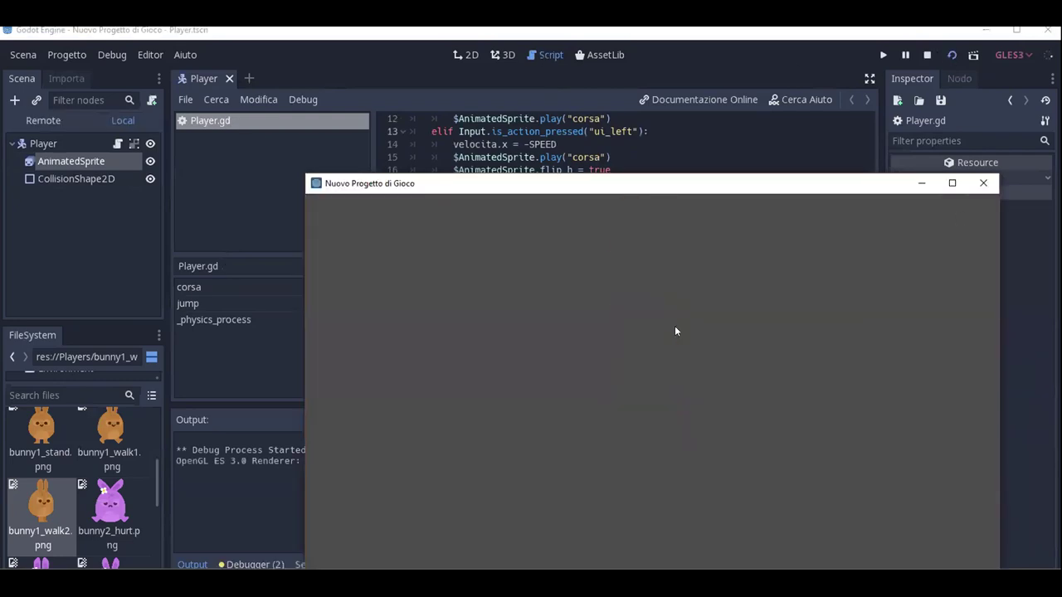
{"action": "left_click", "coordinate": [979, 186]}
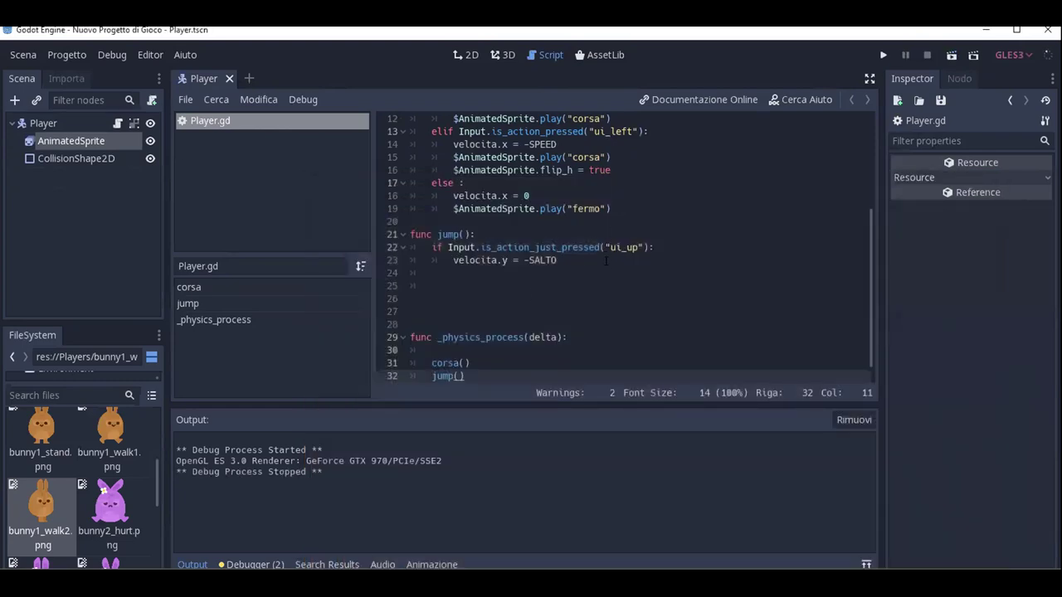
{"action": "left_click", "coordinate": [606, 260]}
Declare 'func gravita():' below jump() with a 'velocita.y' line in its body.
{"action": "key", "text": "Return"}
{"action": "key", "text": "BackSpace"}
{"action": "key", "text": "BackSpace"}
{"action": "key", "text": "Return"}
{"action": "type", "text": "func gra"}
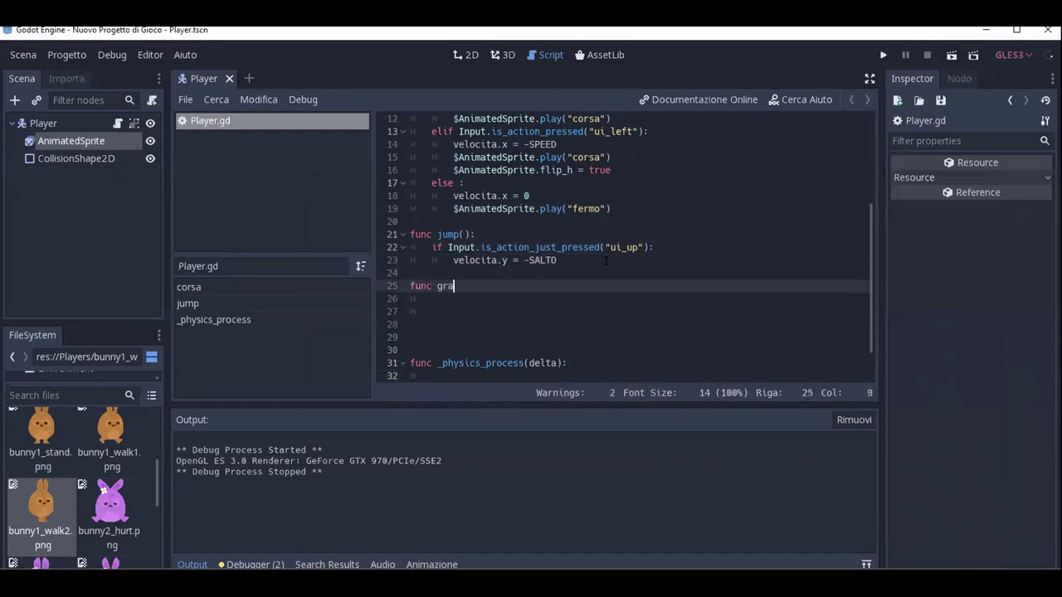
{"action": "type", "text": "vita():"}
{"action": "key", "text": "Return"}
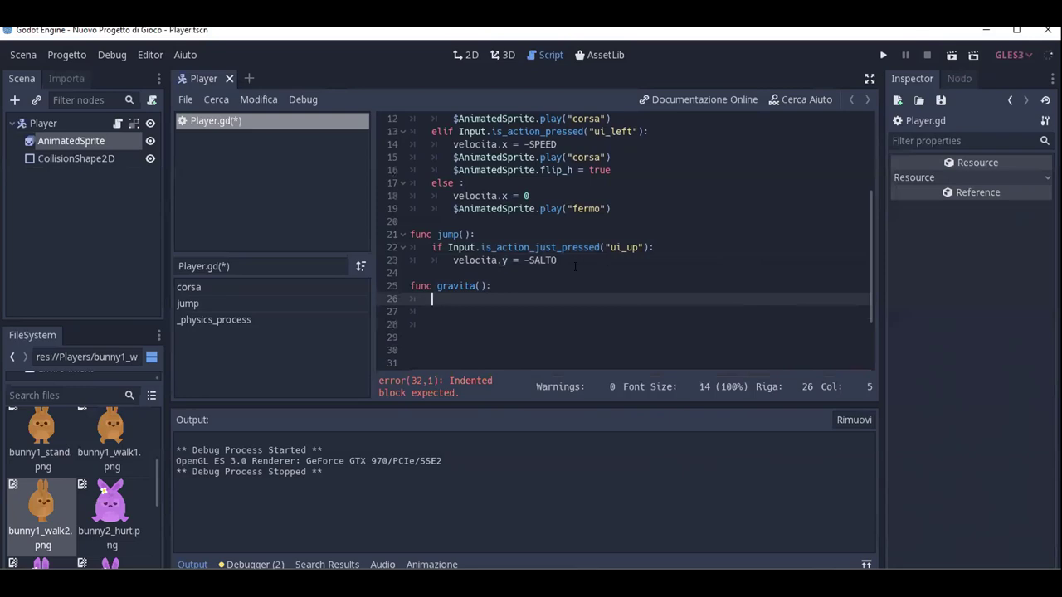
{"action": "type", "text": "vel"}
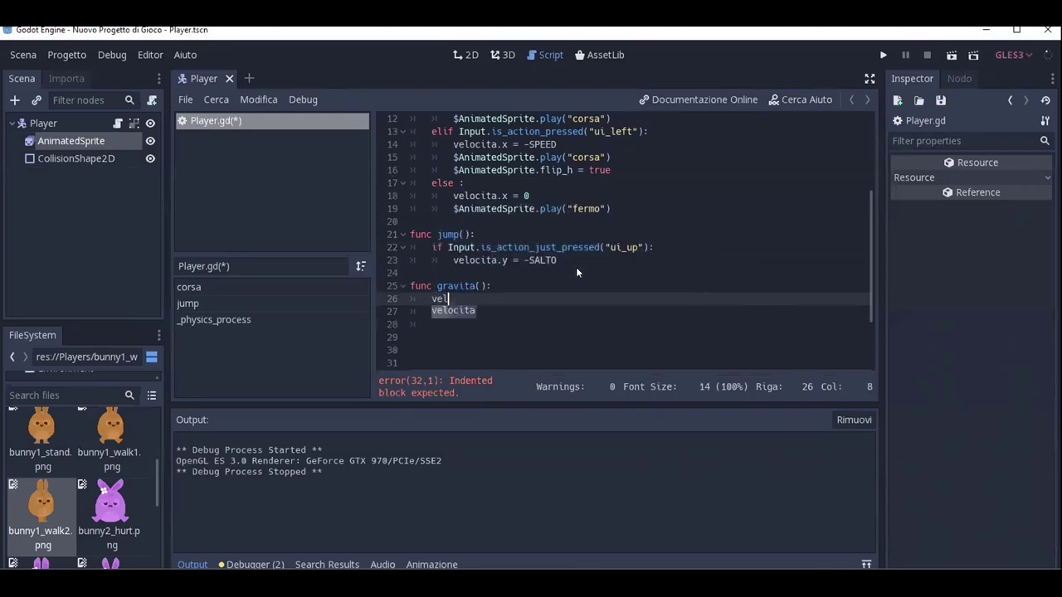
{"action": "type", "text": "ocita.y"}
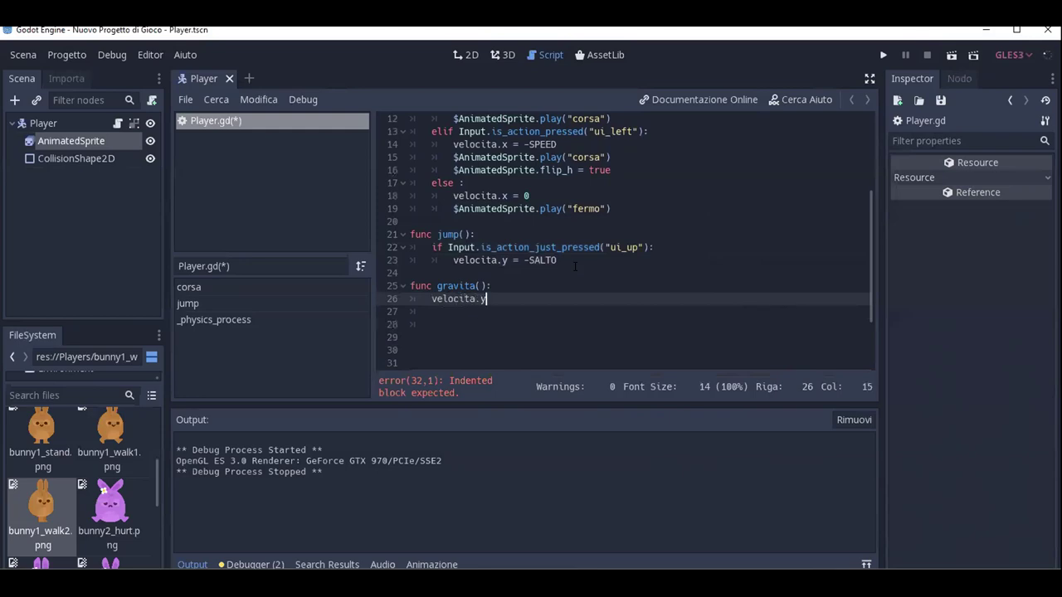
Insert an 'if is_on_floor()' line at the top of gravita's body.
{"action": "key", "text": "Up"}
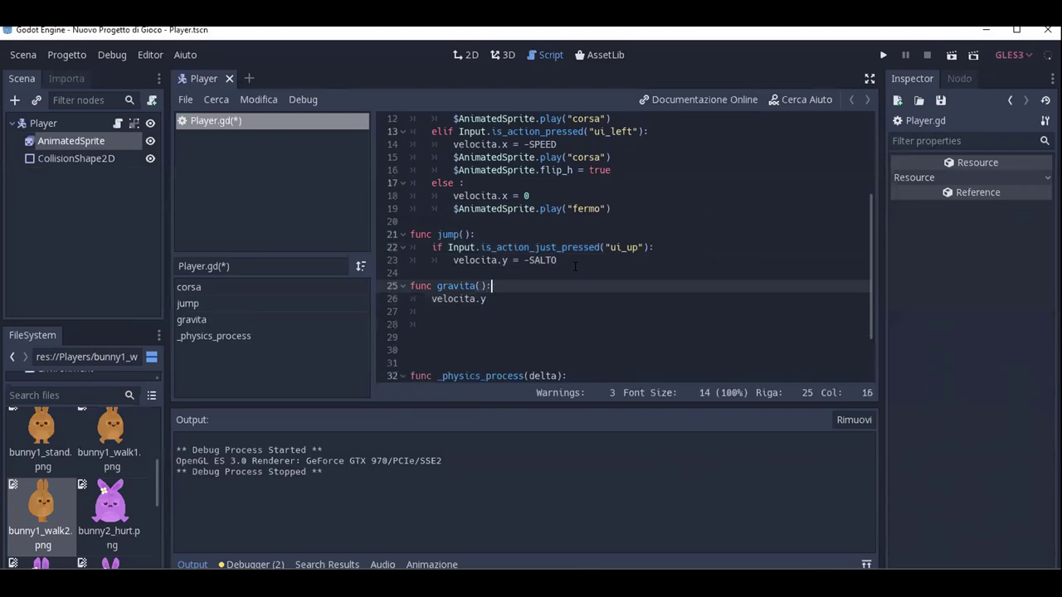
{"action": "key", "text": "Return"}
{"action": "key", "text": "Return"}
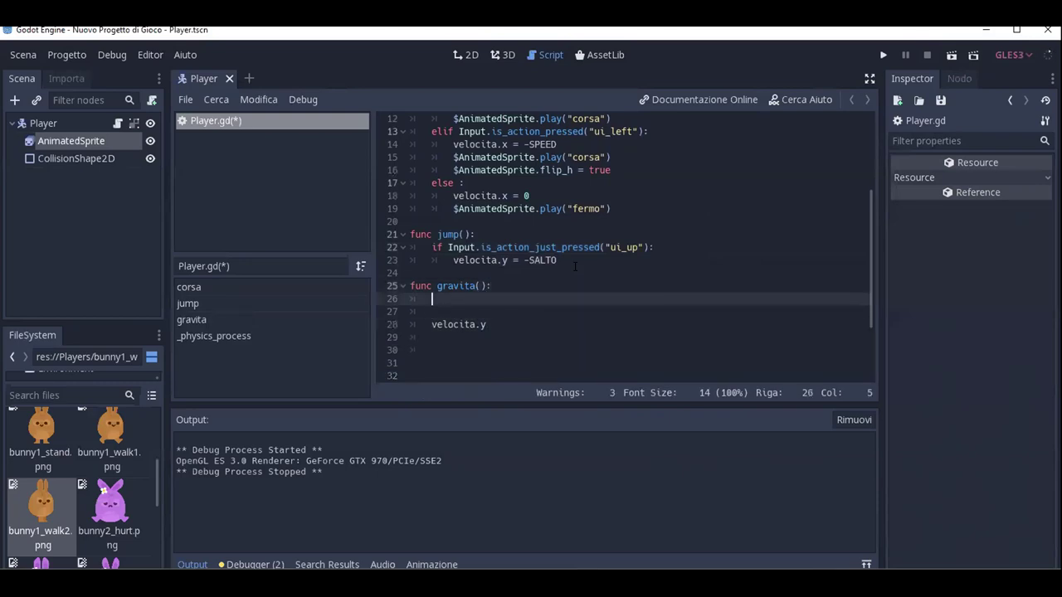
{"action": "key", "text": "Up"}
{"action": "type", "text": "if "}
{"action": "type", "text": "is"}
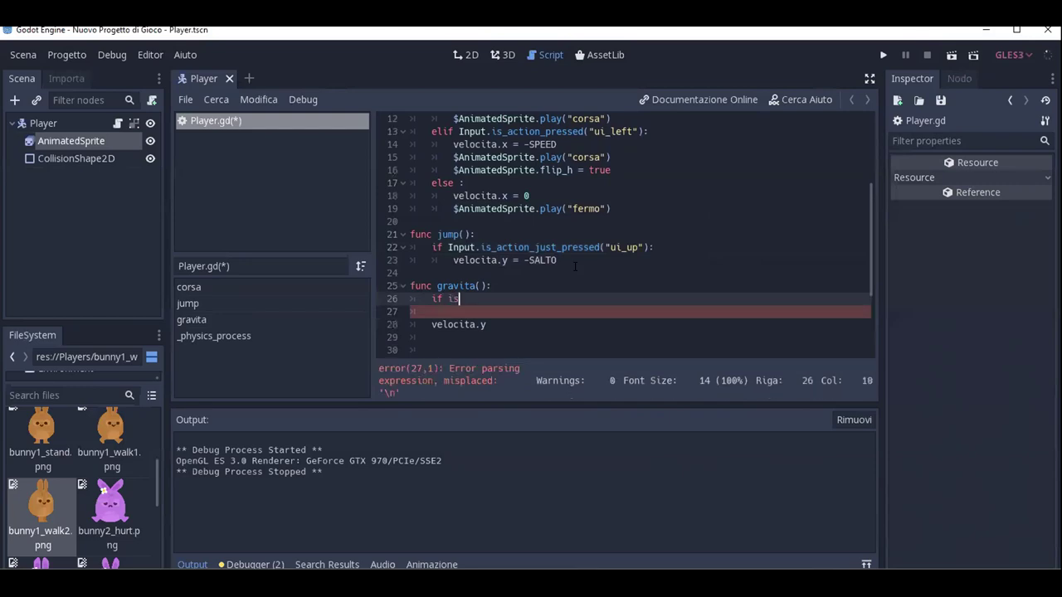
{"action": "type", "text": "_on"}
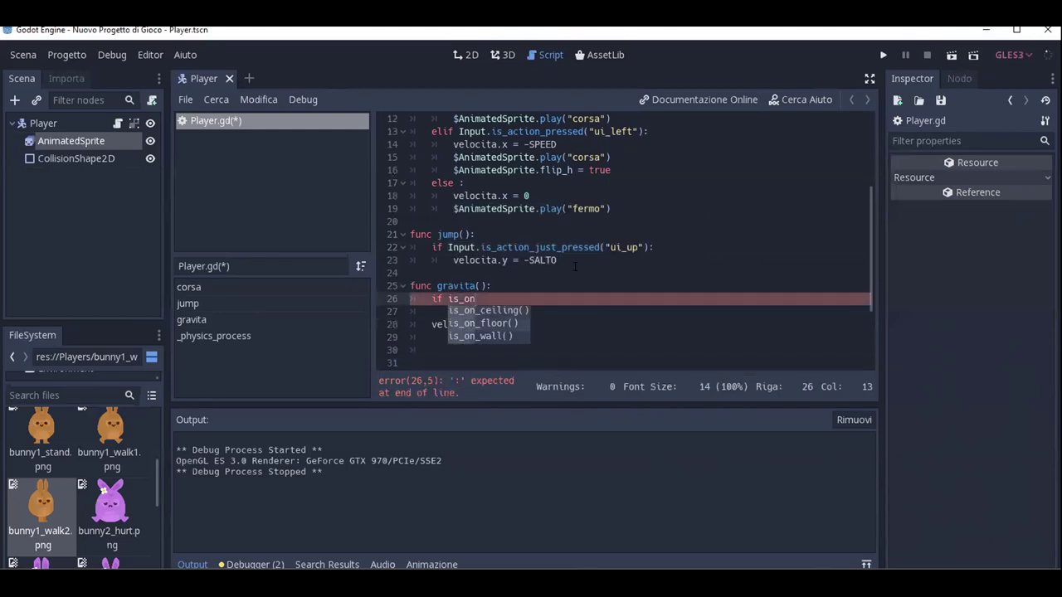
{"action": "key", "text": "Down"}
{"action": "key", "text": "Return"}
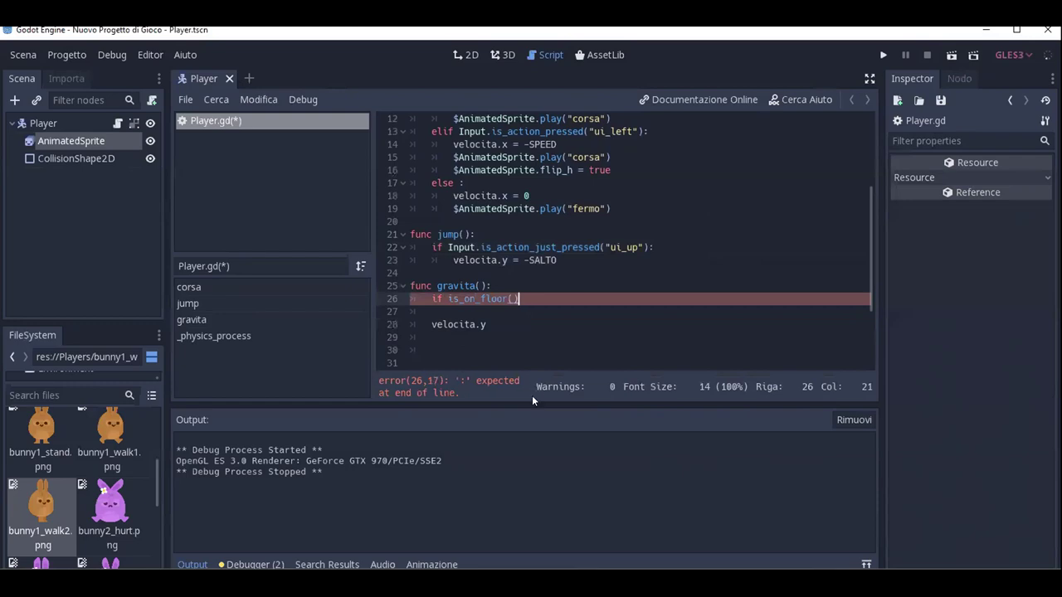
{"action": "scroll", "coordinate": [477, 296], "scroll_direction": "up", "scroll_amount": 1}
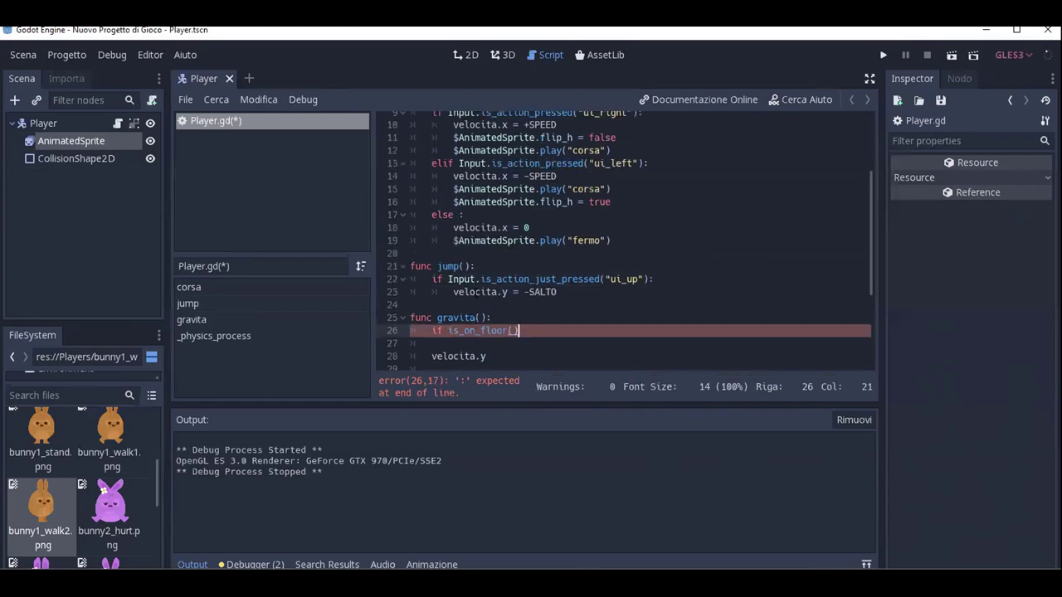
{"action": "scroll", "coordinate": [496, 347], "scroll_direction": "up", "scroll_amount": 1}
{"action": "scroll", "coordinate": [502, 249], "scroll_direction": "down", "scroll_amount": 5}
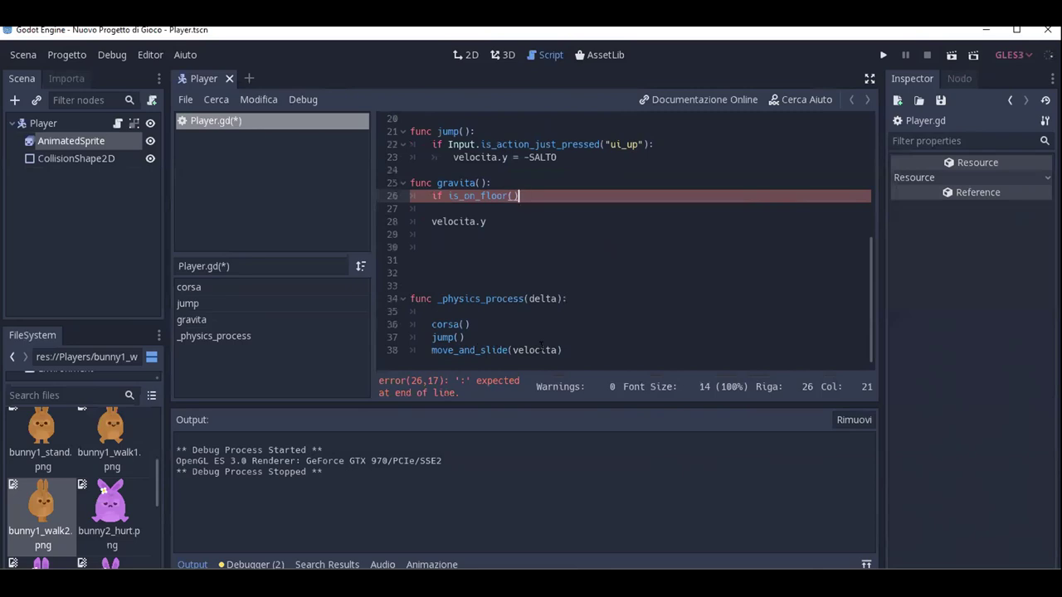
{"action": "scroll", "coordinate": [537, 348], "scroll_direction": "up", "scroll_amount": 3}
Add 'const UP = Vector2(0,-1)' on a new line below 'const GRAVITA = 50'.
{"action": "scroll", "coordinate": [533, 155], "scroll_direction": "up", "scroll_amount": 3}
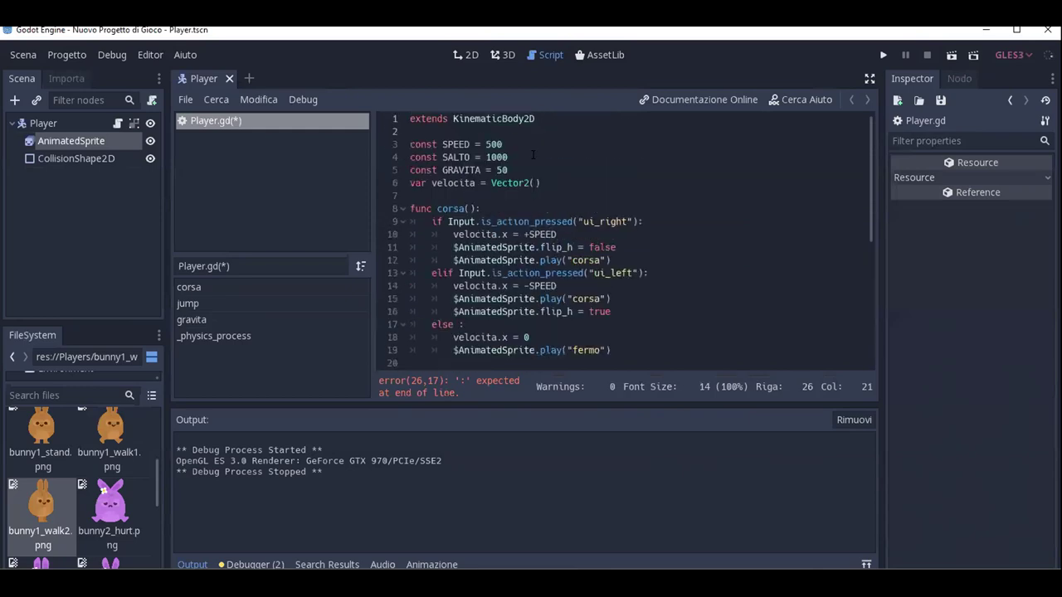
{"action": "left_click", "coordinate": [528, 165]}
{"action": "key", "text": "Return"}
{"action": "type", "text": "const"}
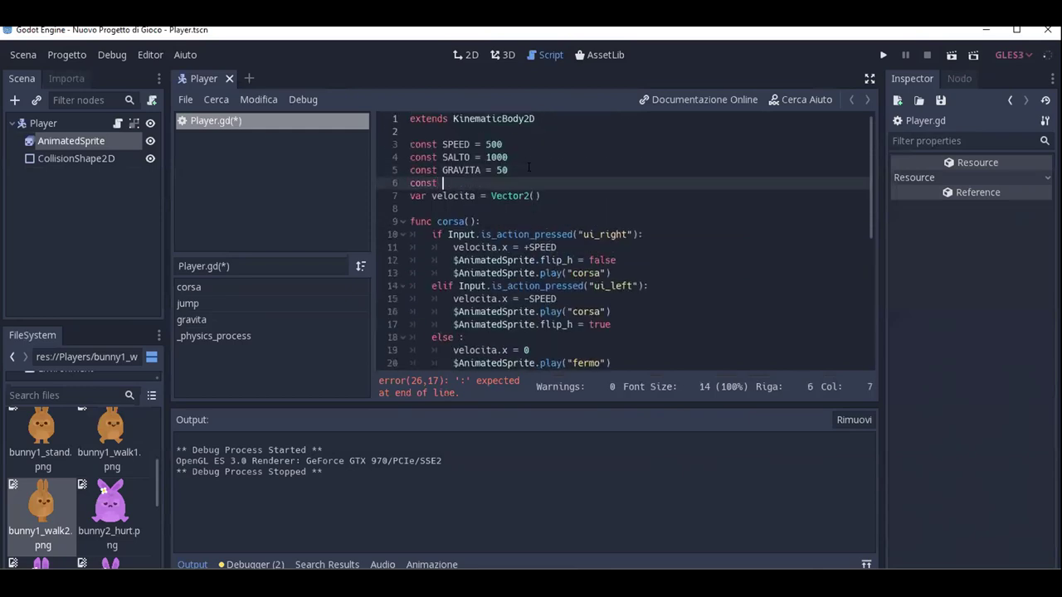
{"action": "type", "text": " UP"}
{"action": "type", "text": " = V"}
{"action": "type", "text": "ector2"}
{"action": "type", "text": "("}
{"action": "type", "text": "0,-1"}
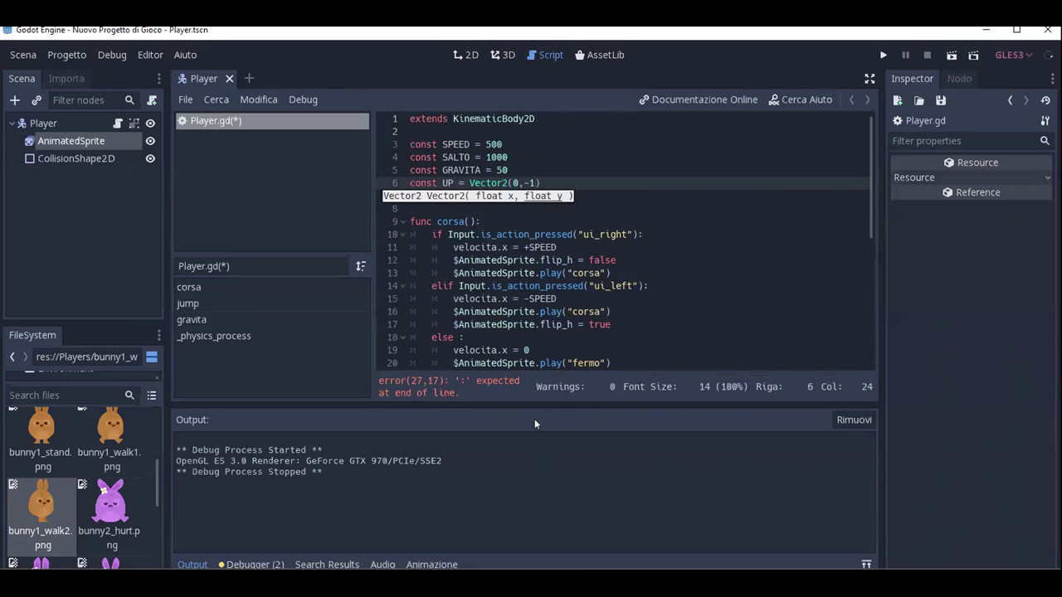
{"action": "scroll", "coordinate": [584, 177], "scroll_direction": "down", "scroll_amount": 3}
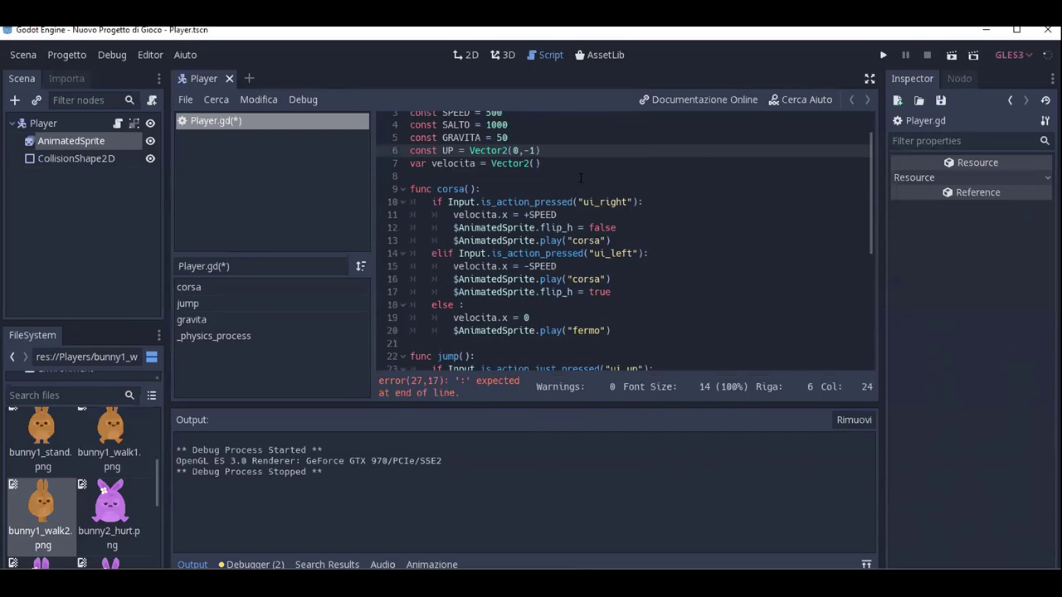
{"action": "scroll", "coordinate": [584, 241], "scroll_direction": "up", "scroll_amount": 3}
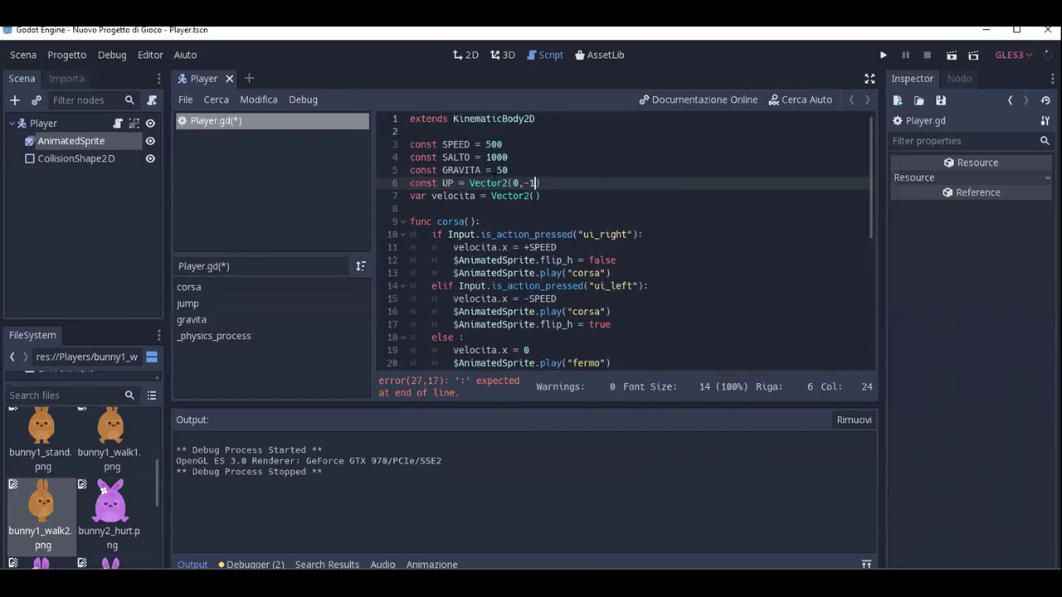
{"action": "scroll", "coordinate": [622, 241], "scroll_direction": "down", "scroll_amount": 2}
Pass UP to the slide call so it reads move_and_slide(velocita,UP).
{"action": "scroll", "coordinate": [506, 344], "scroll_direction": "down", "scroll_amount": 4}
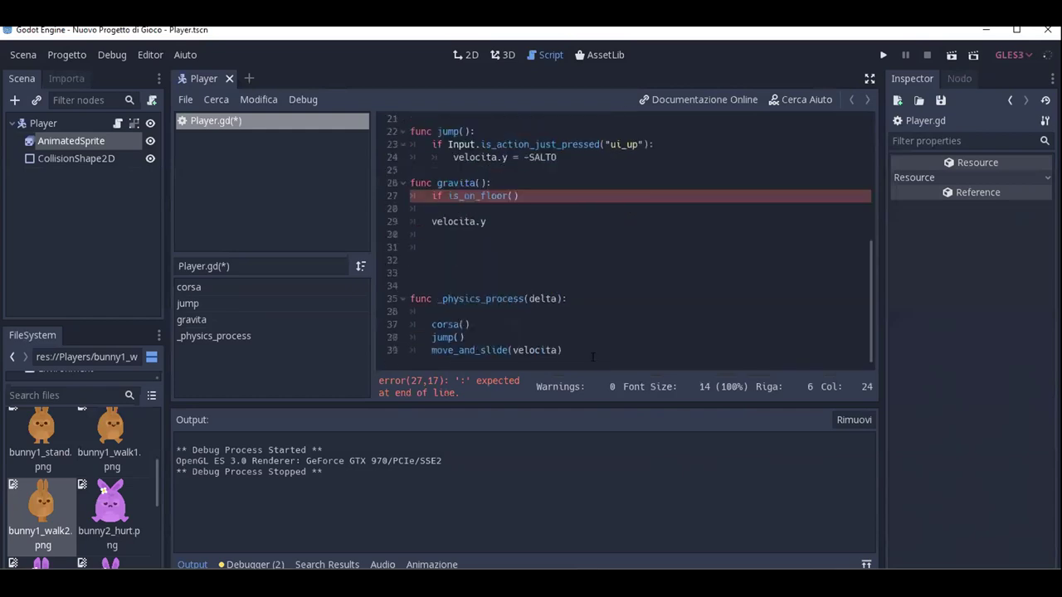
{"action": "left_click", "coordinate": [578, 370]}
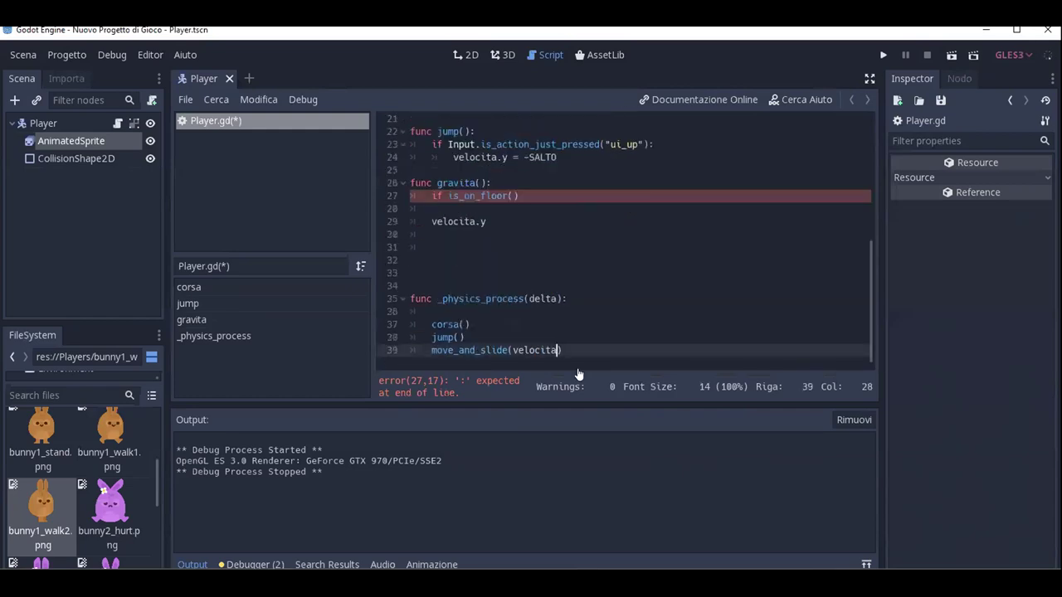
{"action": "type", "text": ",UP"}
{"action": "scroll", "coordinate": [521, 267], "scroll_direction": "up", "scroll_amount": 1}
{"action": "scroll", "coordinate": [521, 240], "scroll_direction": "down", "scroll_amount": 1}
Add the colon after 'if is_on_floor()' and write 'velocita.y += 0' beneath it.
{"action": "left_click", "coordinate": [544, 195]}
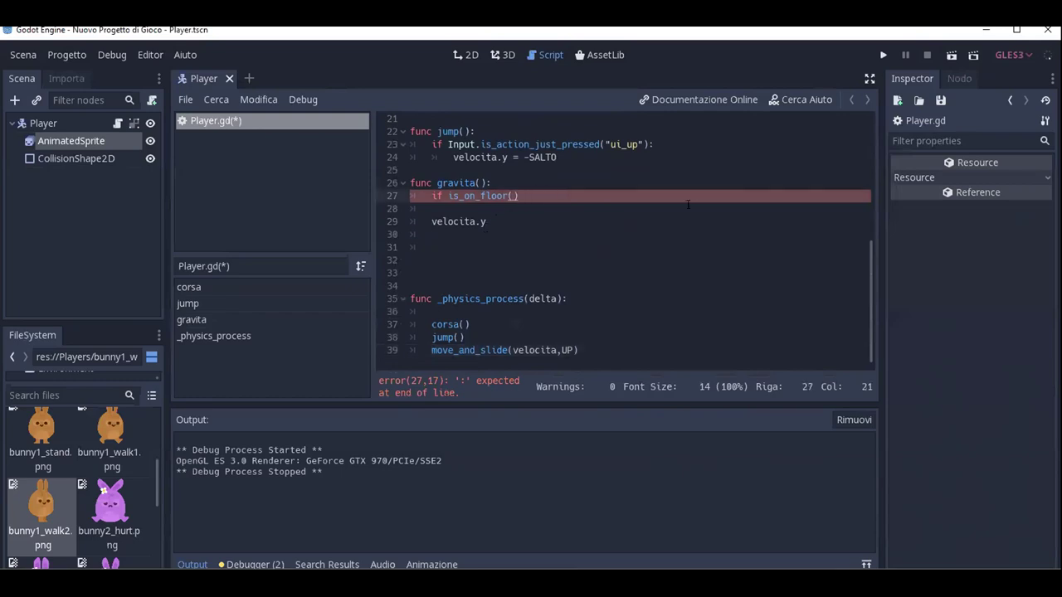
{"action": "type", "text": ":"}
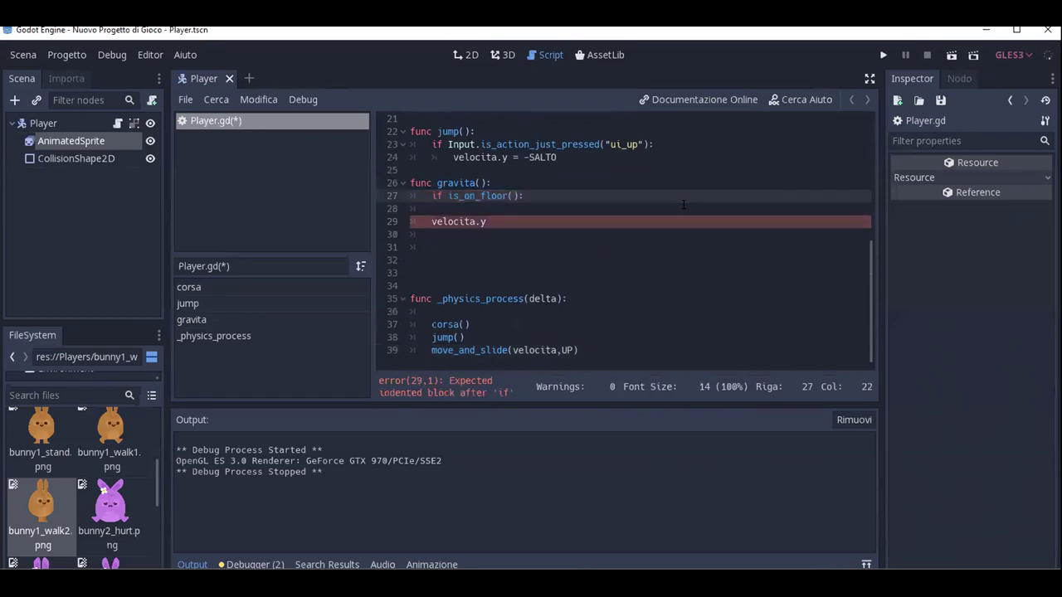
{"action": "key", "text": "Return"}
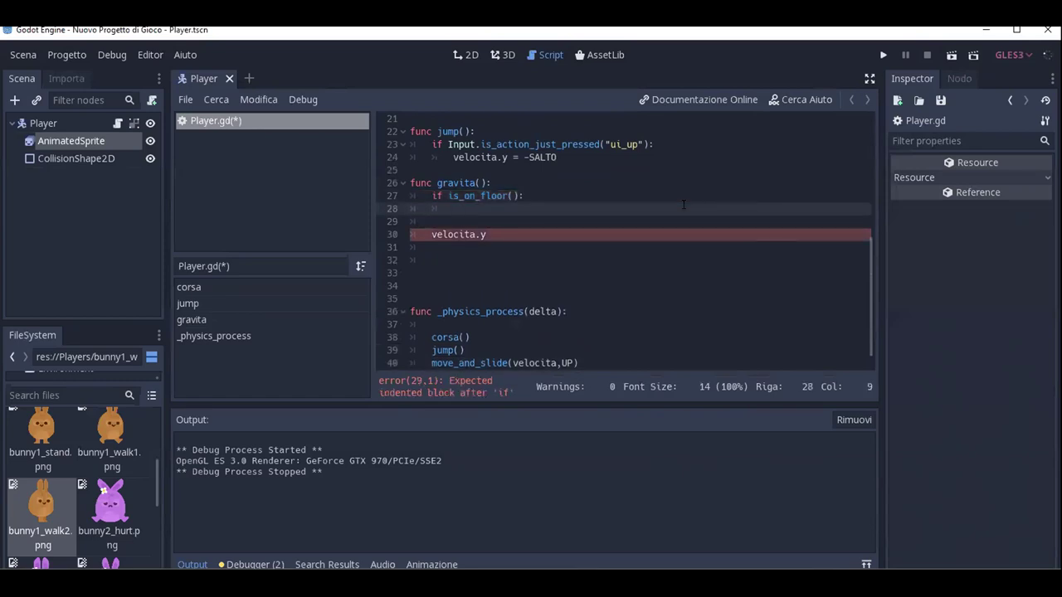
{"action": "type", "text": "vel"}
{"action": "type", "text": "o"}
{"action": "key", "text": "Return"}
{"action": "type", "text": "velocita.y "}
{"action": "type", "text": "+="}
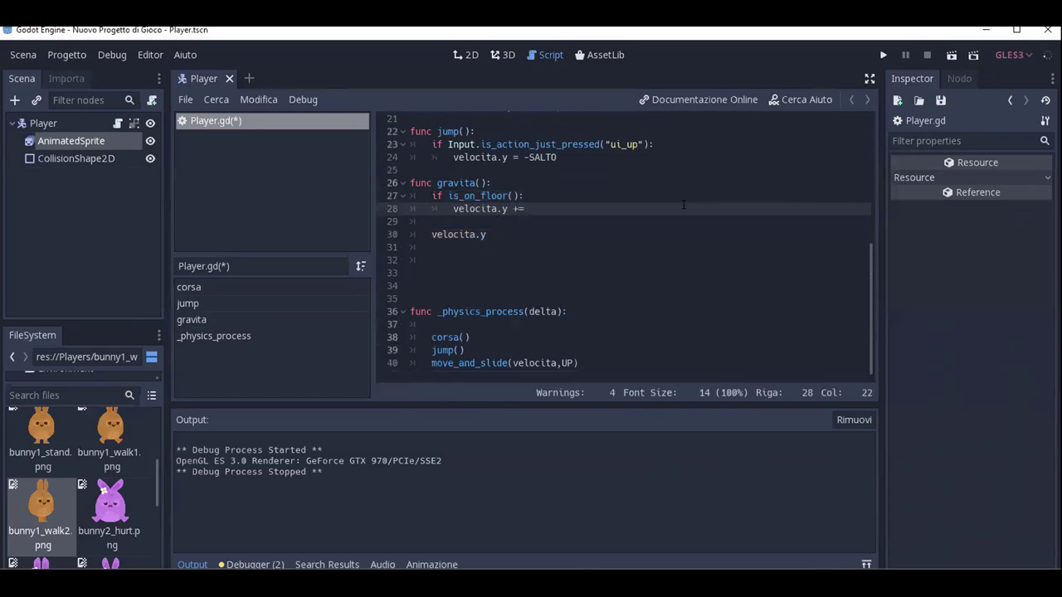
{"action": "type", "text": " 0"}
Review Player.gd, briefly highlighting the jump function lines.
{"action": "scroll", "coordinate": [549, 304], "scroll_direction": "up", "scroll_amount": 2}
{"action": "scroll", "coordinate": [549, 274], "scroll_direction": "up", "scroll_amount": 2}
{"action": "scroll", "coordinate": [552, 214], "scroll_direction": "up", "scroll_amount": 3}
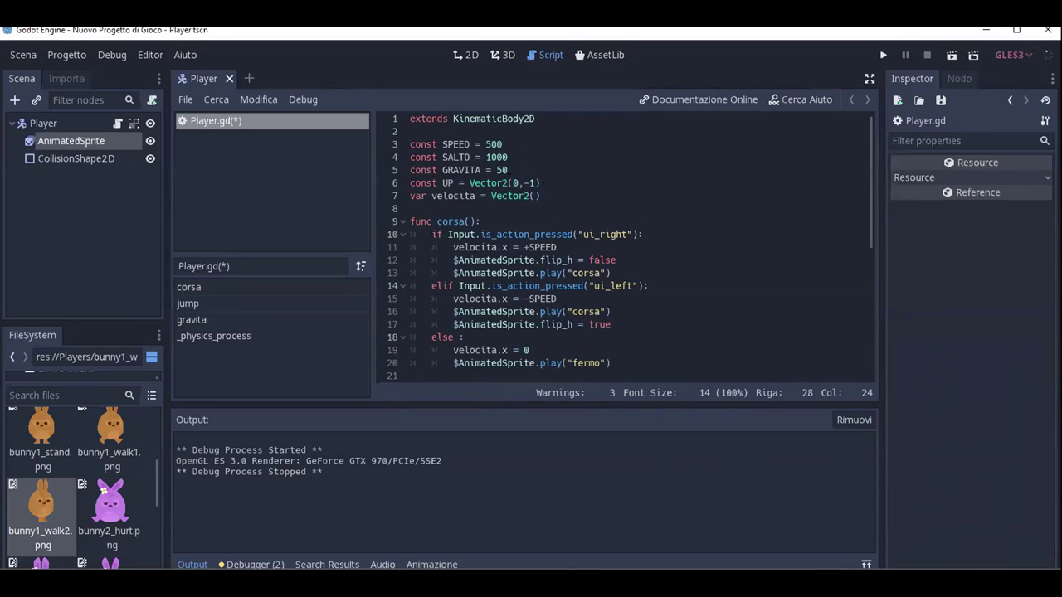
{"action": "scroll", "coordinate": [550, 183], "scroll_direction": "down", "scroll_amount": 1}
{"action": "scroll", "coordinate": [549, 183], "scroll_direction": "down", "scroll_amount": 1}
{"action": "scroll", "coordinate": [550, 183], "scroll_direction": "down", "scroll_amount": 5}
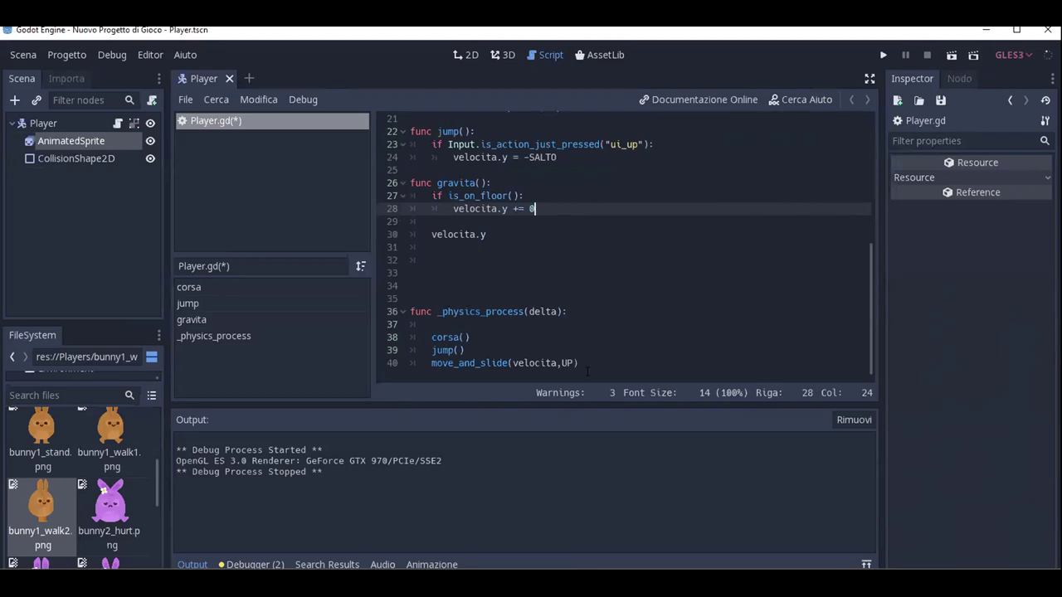
{"action": "scroll", "coordinate": [571, 307], "scroll_direction": "up", "scroll_amount": 3}
{"action": "scroll", "coordinate": [571, 307], "scroll_direction": "up", "scroll_amount": 4}
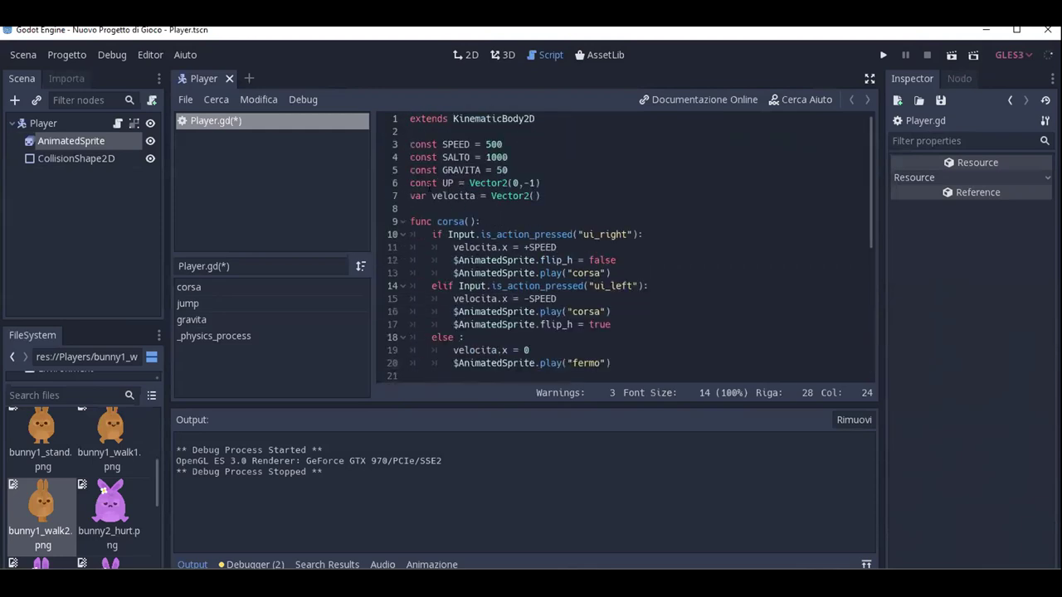
{"action": "scroll", "coordinate": [599, 183], "scroll_direction": "down", "scroll_amount": 5}
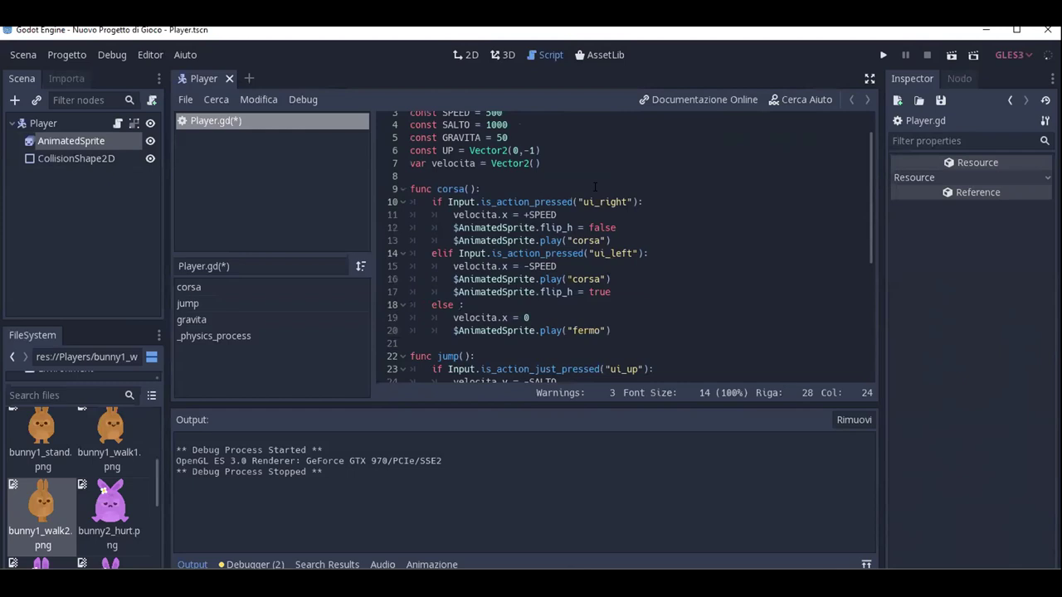
{"action": "scroll", "coordinate": [591, 216], "scroll_direction": "down", "scroll_amount": 2}
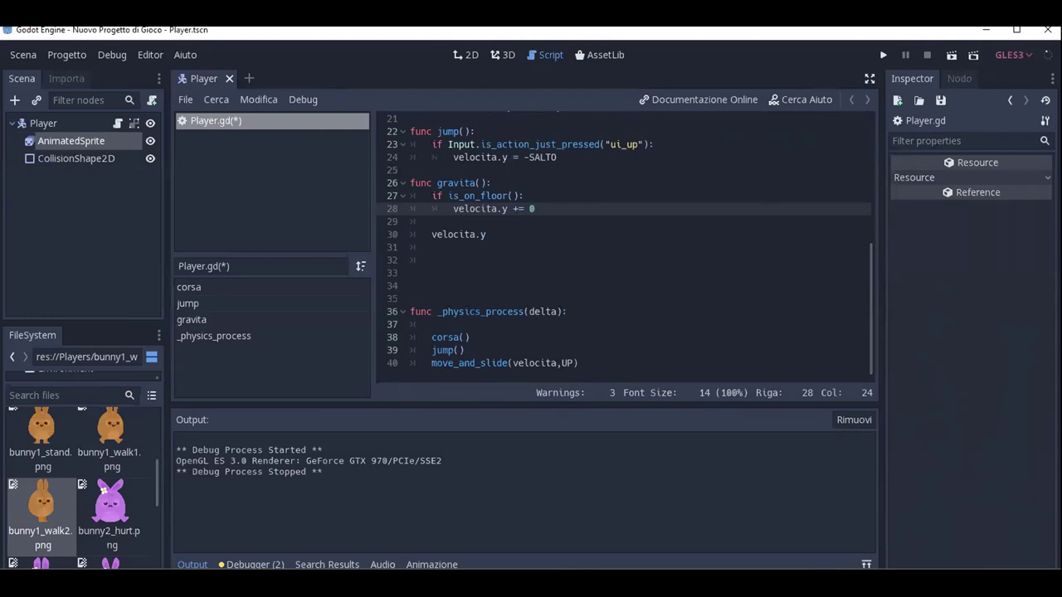
{"action": "scroll", "coordinate": [635, 211], "scroll_direction": "up", "scroll_amount": 2}
{"action": "scroll", "coordinate": [501, 179], "scroll_direction": "up", "scroll_amount": 3}
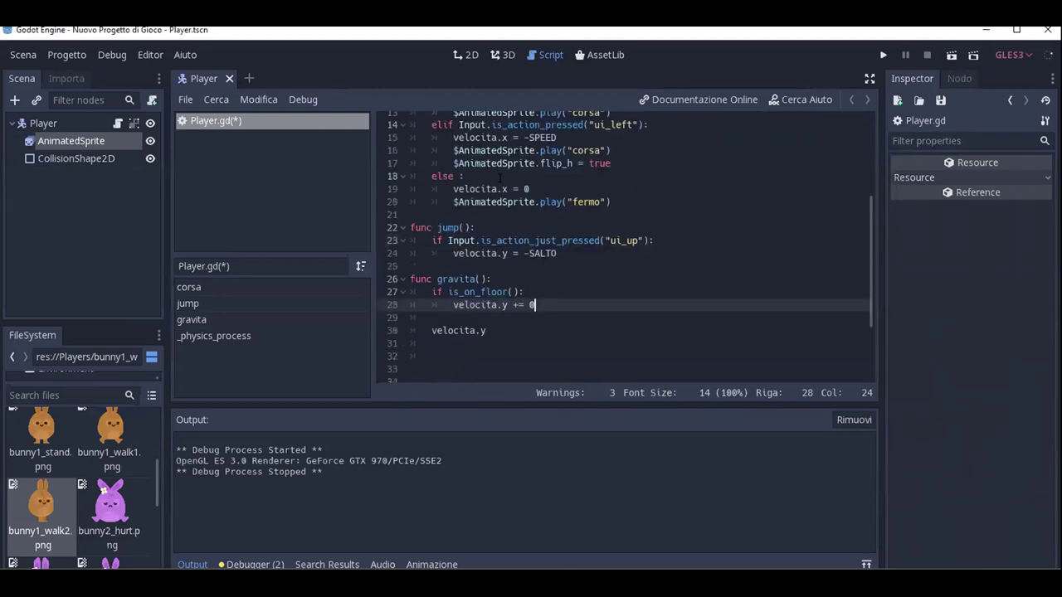
{"action": "scroll", "coordinate": [571, 183], "scroll_direction": "up", "scroll_amount": 4}
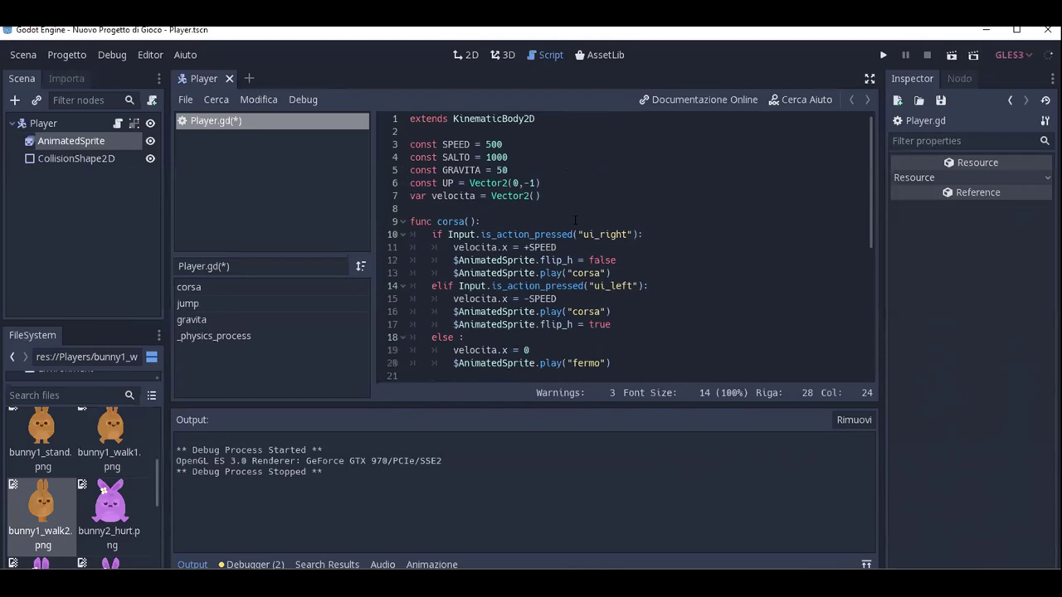
{"action": "scroll", "coordinate": [595, 211], "scroll_direction": "down", "scroll_amount": 1}
{"action": "scroll", "coordinate": [594, 210], "scroll_direction": "down", "scroll_amount": 1}
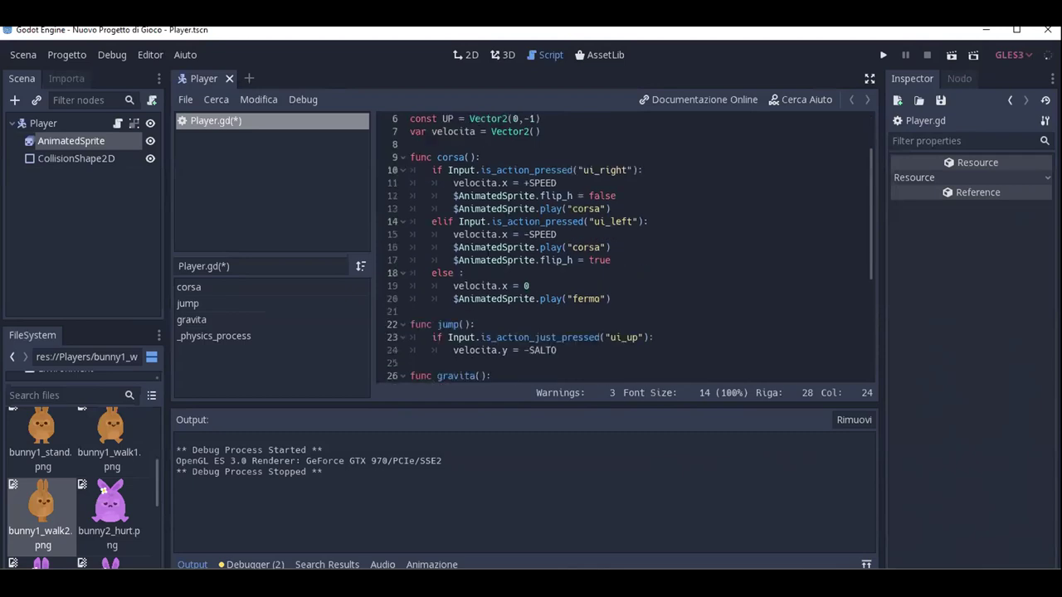
{"action": "scroll", "coordinate": [594, 211], "scroll_direction": "down", "scroll_amount": 2}
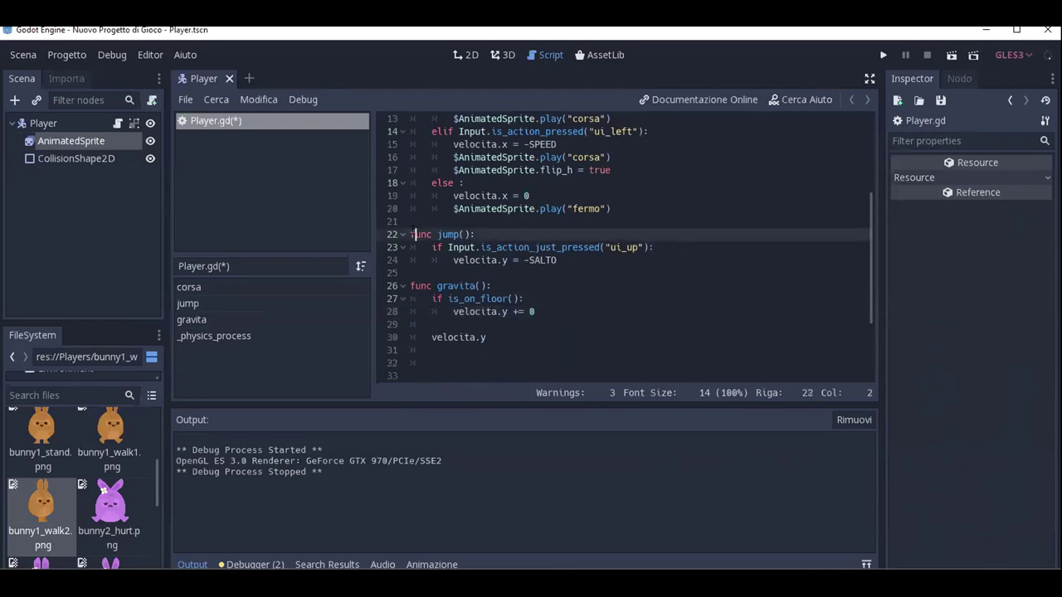
{"action": "left_click_drag", "start_coordinate": [406, 233], "coordinate": [591, 260]}
{"action": "left_click", "coordinate": [591, 257]}
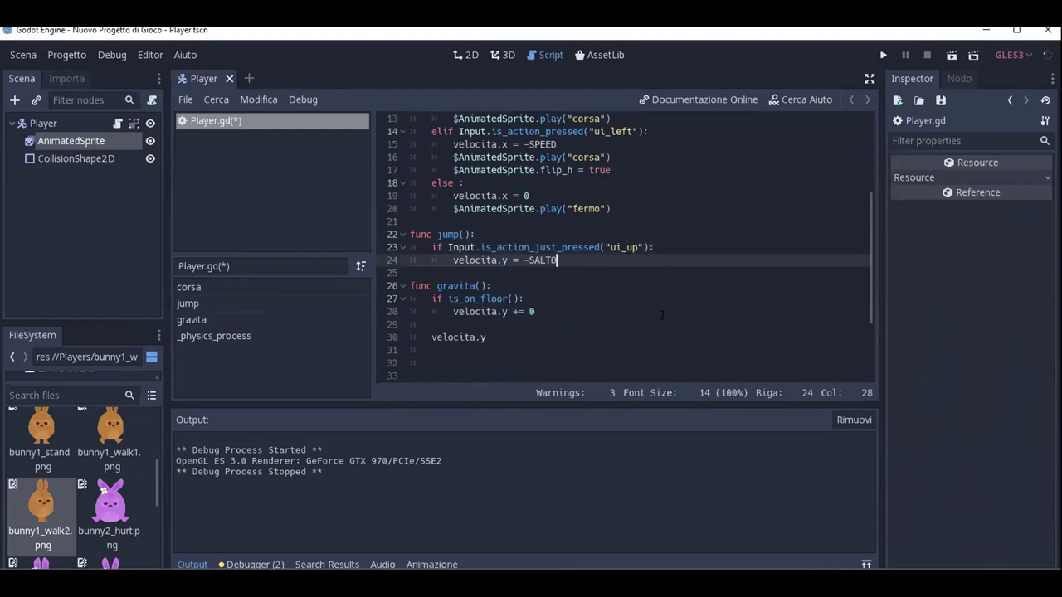
Add a new line after velocita.y += 0, outdented to the if-statement level.
{"action": "scroll", "coordinate": [528, 296], "scroll_direction": "down", "scroll_amount": 3}
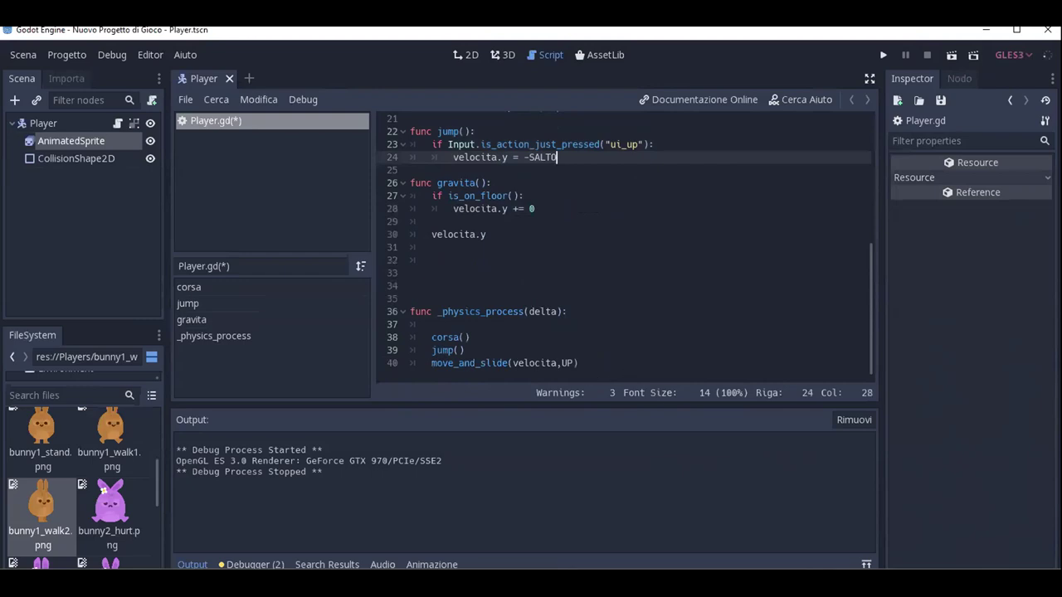
{"action": "scroll", "coordinate": [670, 338], "scroll_direction": "up", "scroll_amount": 1}
{"action": "scroll", "coordinate": [544, 294], "scroll_direction": "up", "scroll_amount": 1}
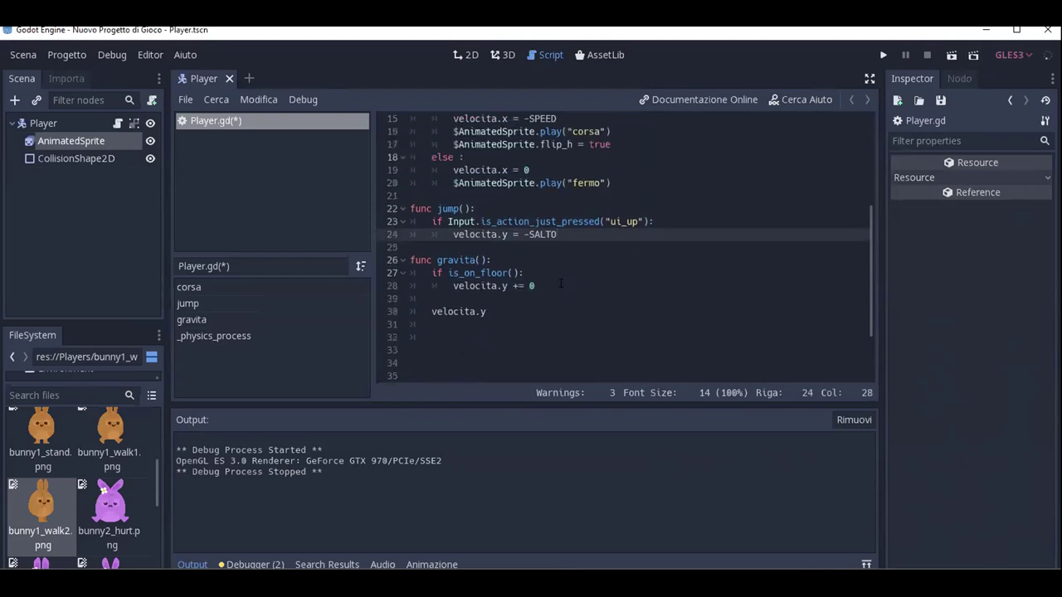
{"action": "left_click", "coordinate": [581, 286]}
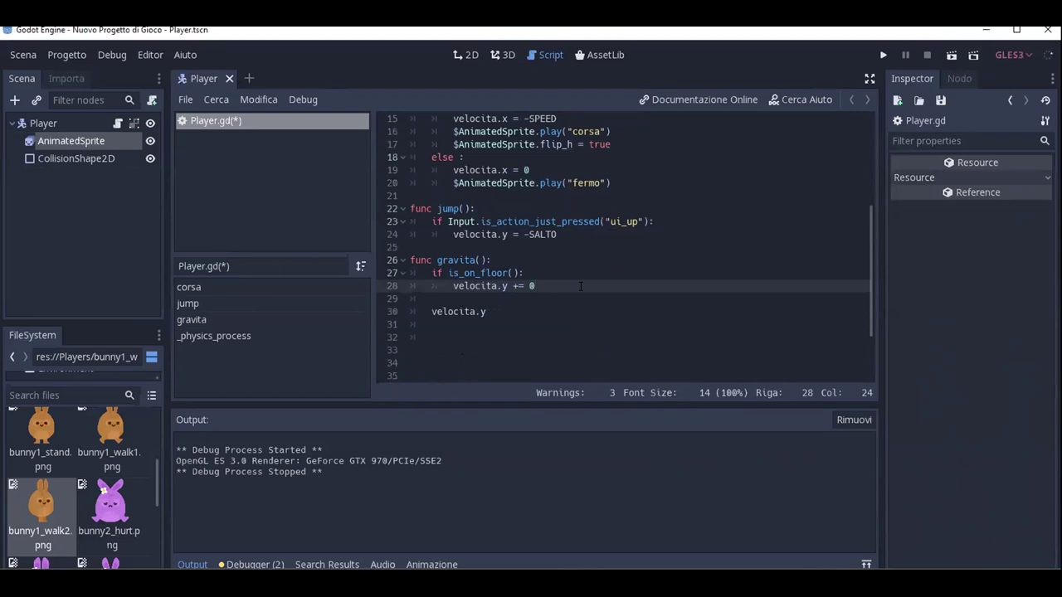
{"action": "key", "text": "Return"}
{"action": "key", "text": "BackSpace"}
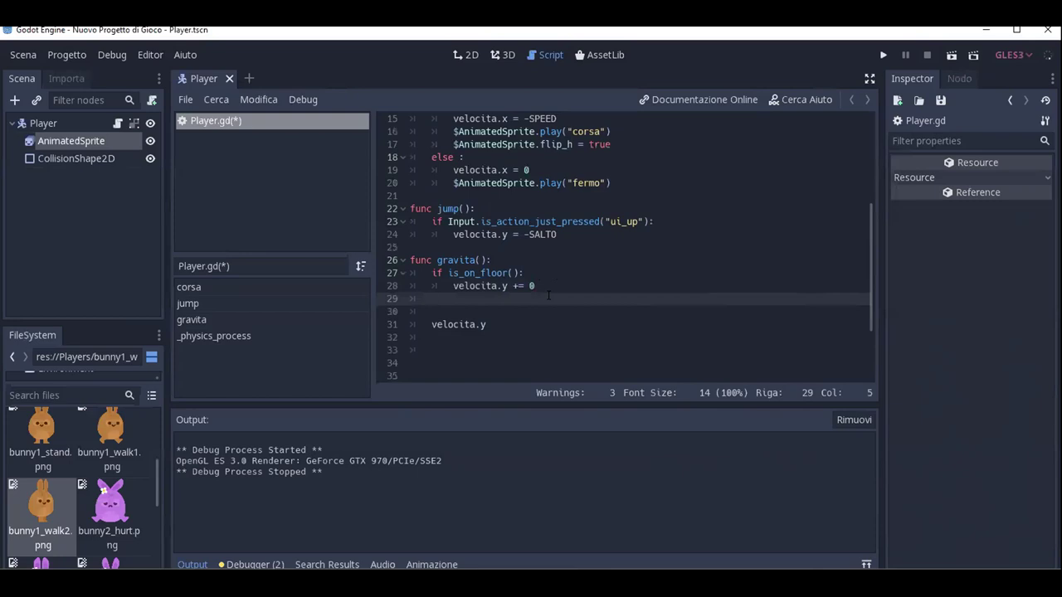
Add an else: branch to the is_on_floor() check in gravita.
{"action": "type", "text": "else"}
{"action": "type", "text": ":"}
{"action": "key", "text": "Return"}
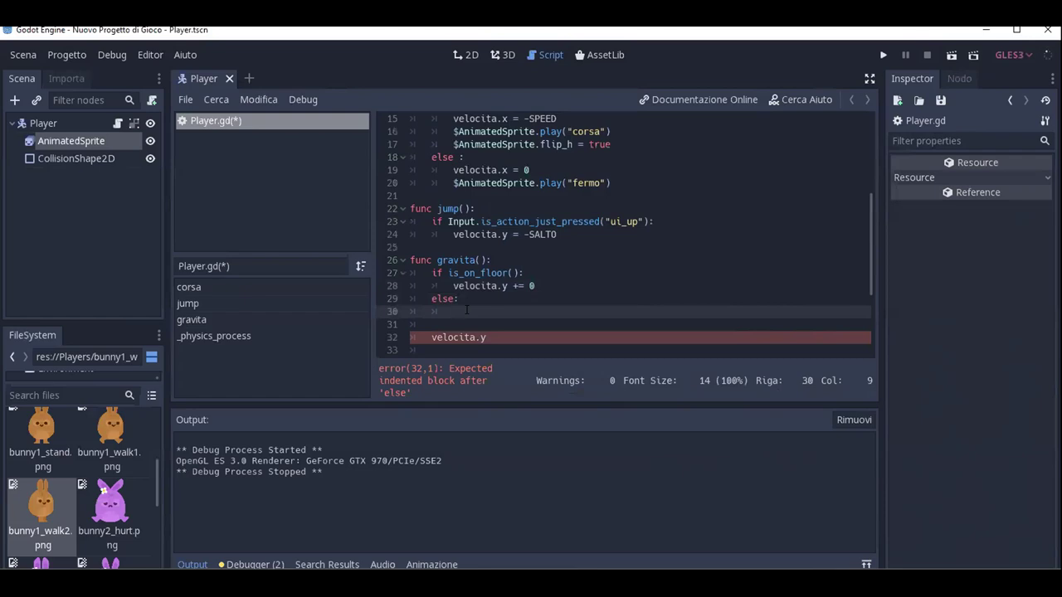
{"action": "scroll", "coordinate": [404, 287], "scroll_direction": "up", "scroll_amount": 2}
{"action": "scroll", "coordinate": [404, 287], "scroll_direction": "up", "scroll_amount": 2}
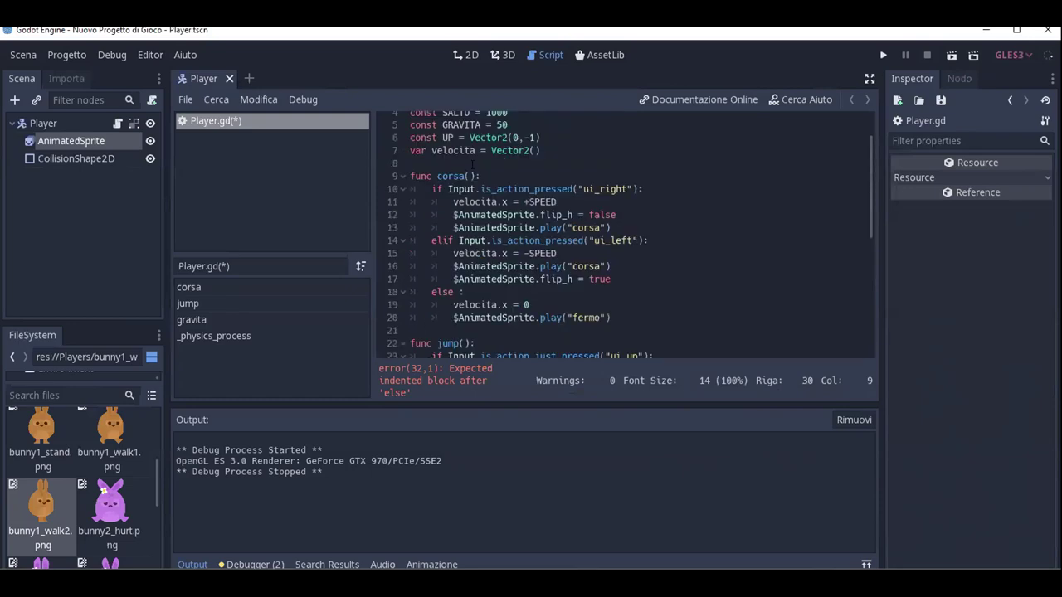
{"action": "scroll", "coordinate": [404, 287], "scroll_direction": "up", "scroll_amount": 1}
{"action": "scroll", "coordinate": [463, 222], "scroll_direction": "down", "scroll_amount": 1}
{"action": "scroll", "coordinate": [463, 222], "scroll_direction": "down", "scroll_amount": 2}
{"action": "scroll", "coordinate": [463, 222], "scroll_direction": "down", "scroll_amount": 5}
{"action": "scroll", "coordinate": [463, 222], "scroll_direction": "up", "scroll_amount": 1}
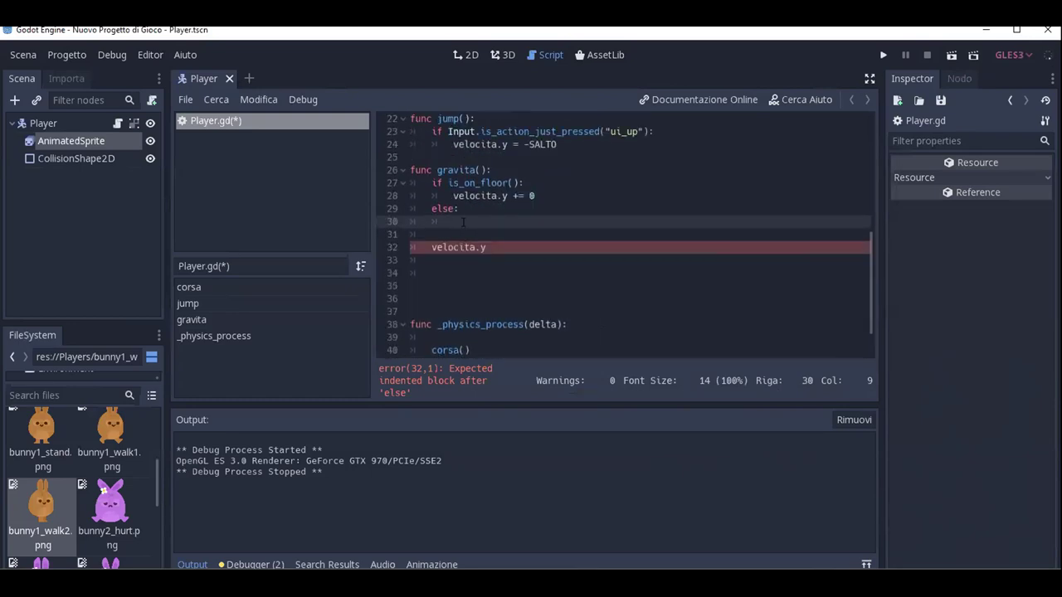
Write velocita.y in the else body and delete the leftover velocita.y line below.
{"action": "type", "text": "velo"}
{"action": "type", "text": "cita.y"}
{"action": "left_click", "coordinate": [412, 248]}
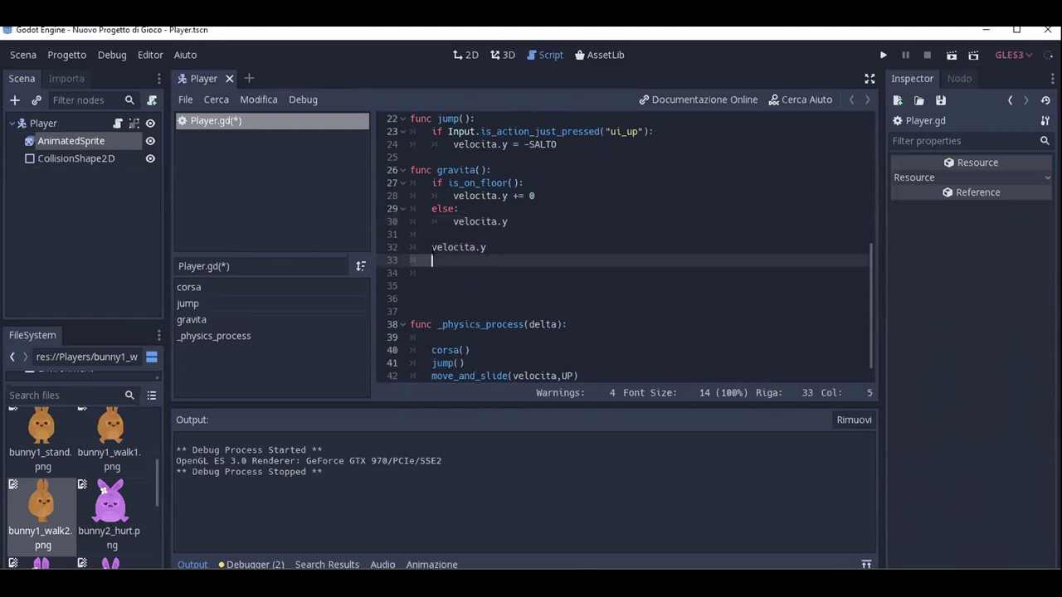
{"action": "left_click_drag", "start_coordinate": [409, 247], "coordinate": [432, 274]}
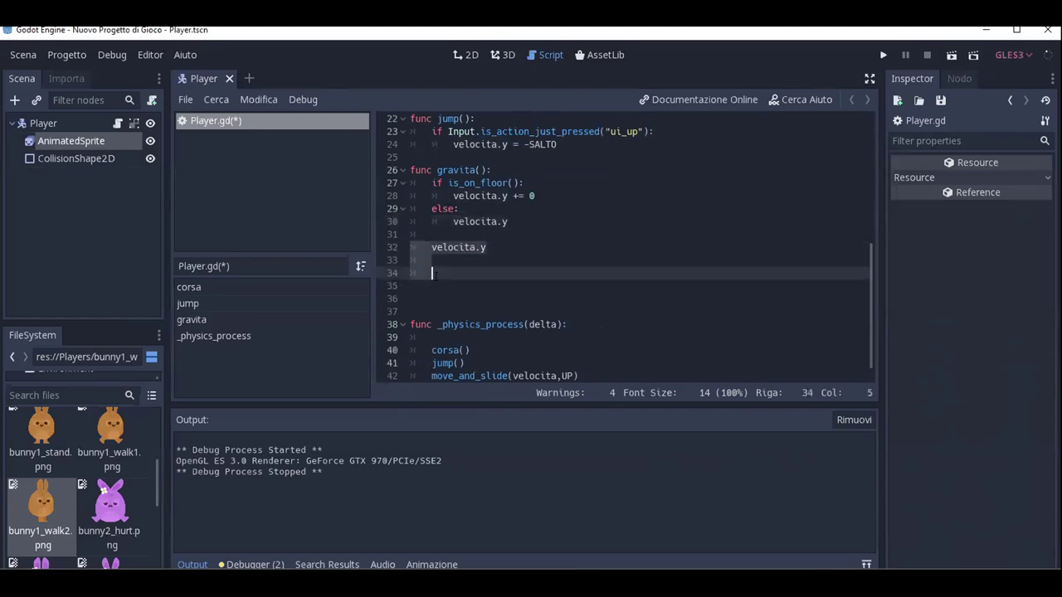
{"action": "key", "text": "BackSpace"}
Complete the else line as velocita.y += GRAVITA and run the scene to test gravity.
{"action": "left_click", "coordinate": [532, 203]}
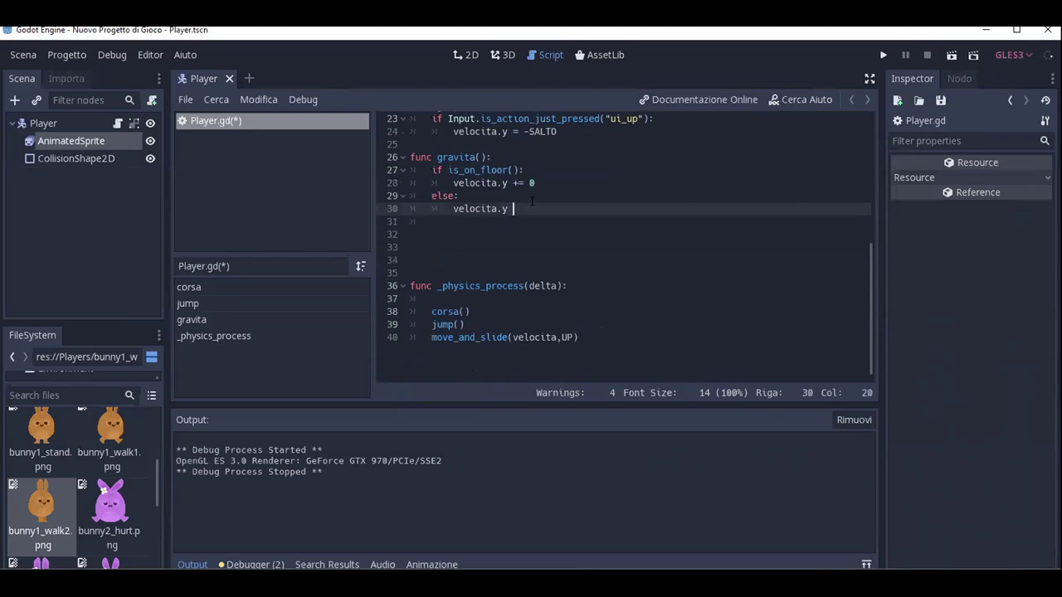
{"action": "type", "text": "+"}
{"action": "type", "text": "="}
{"action": "type", "text": " GR"}
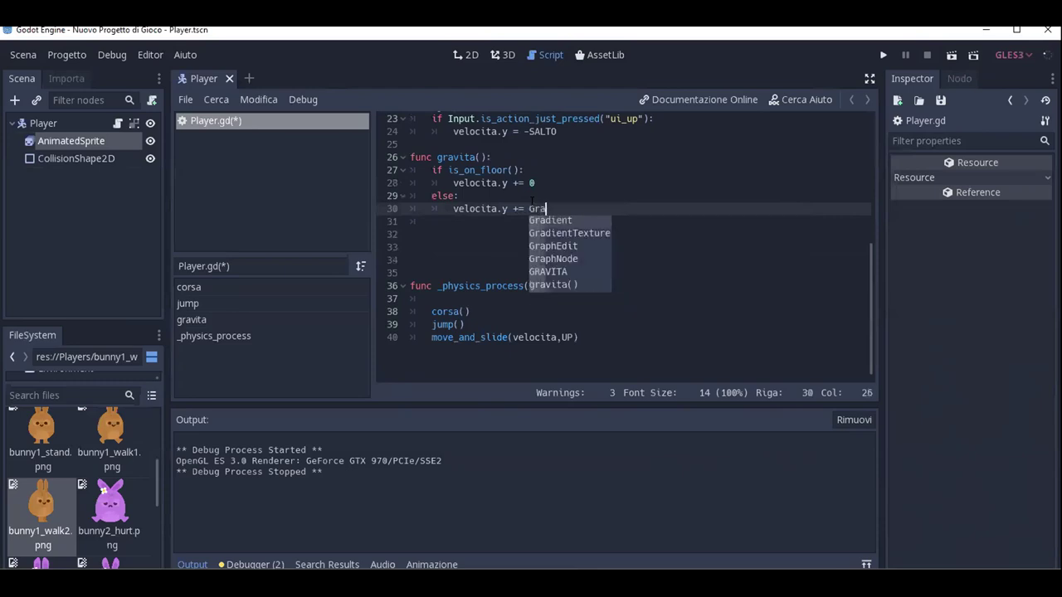
{"action": "type", "text": "A"}
{"action": "key", "text": "Return"}
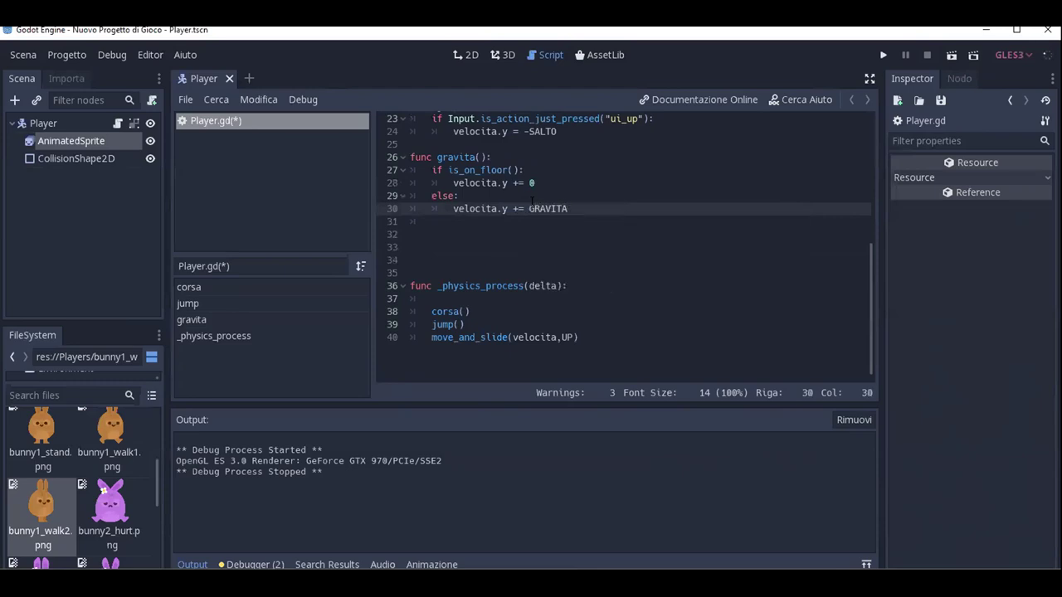
{"action": "left_click", "coordinate": [951, 55]}
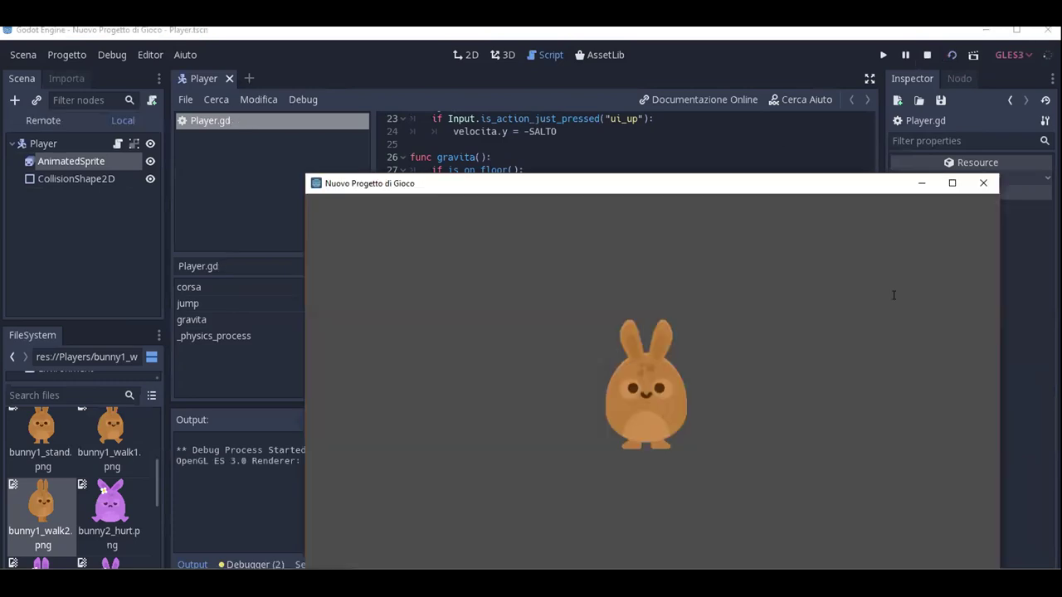
Close the test game and call gravita() right after jump() in _physics_process.
{"action": "left_click", "coordinate": [983, 182]}
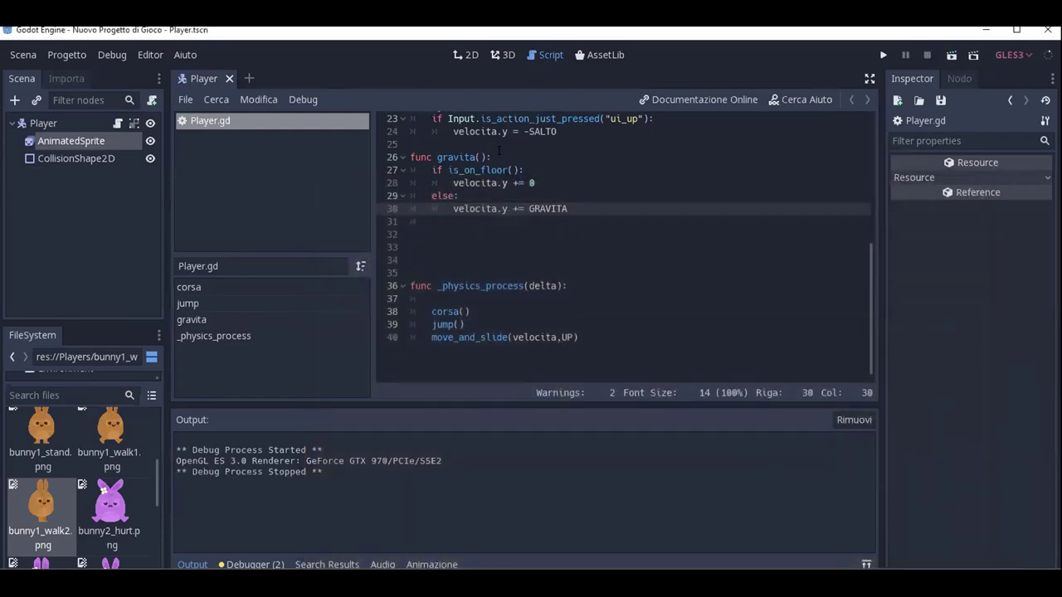
{"action": "left_click", "coordinate": [479, 321]}
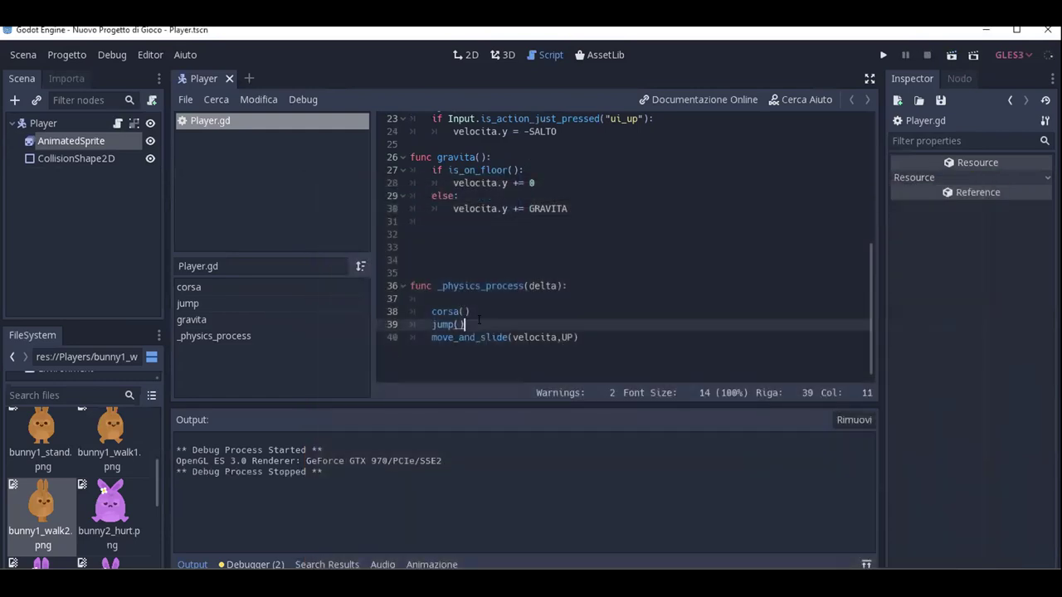
{"action": "key", "text": "Return"}
{"action": "type", "text": "gravita"}
{"action": "key", "text": "Return"}
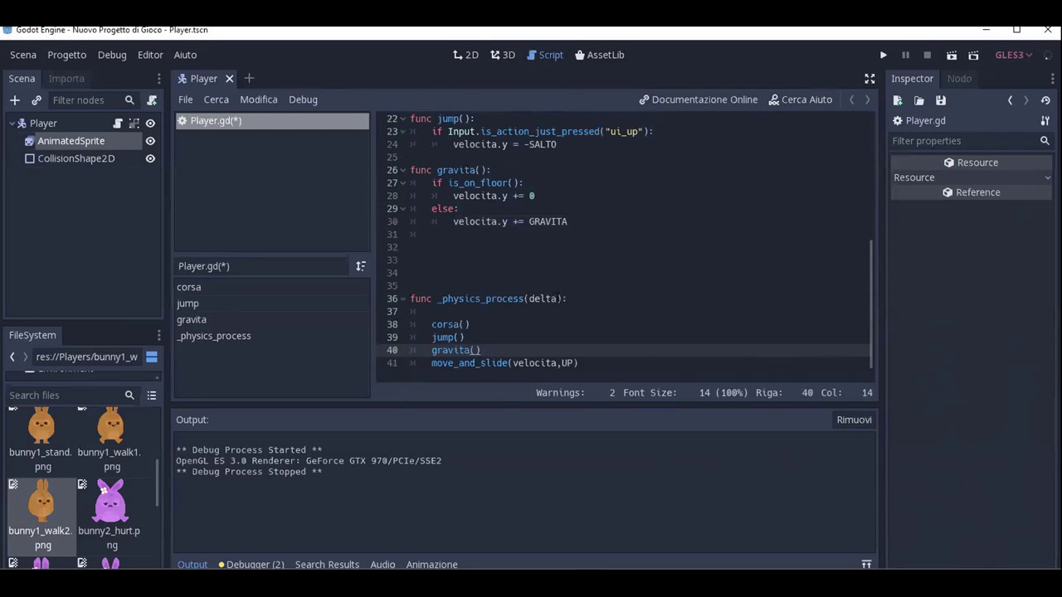
Start a func _ready(): declaration on empty line 34 using autocomplete.
{"action": "scroll", "coordinate": [623, 249], "scroll_direction": "up", "scroll_amount": 2}
{"action": "scroll", "coordinate": [622, 249], "scroll_direction": "up", "scroll_amount": 2}
{"action": "scroll", "coordinate": [622, 249], "scroll_direction": "up", "scroll_amount": 3}
{"action": "scroll", "coordinate": [429, 271], "scroll_direction": "down", "scroll_amount": 2}
{"action": "scroll", "coordinate": [429, 271], "scroll_direction": "down", "scroll_amount": 1}
{"action": "scroll", "coordinate": [429, 271], "scroll_direction": "down", "scroll_amount": 2}
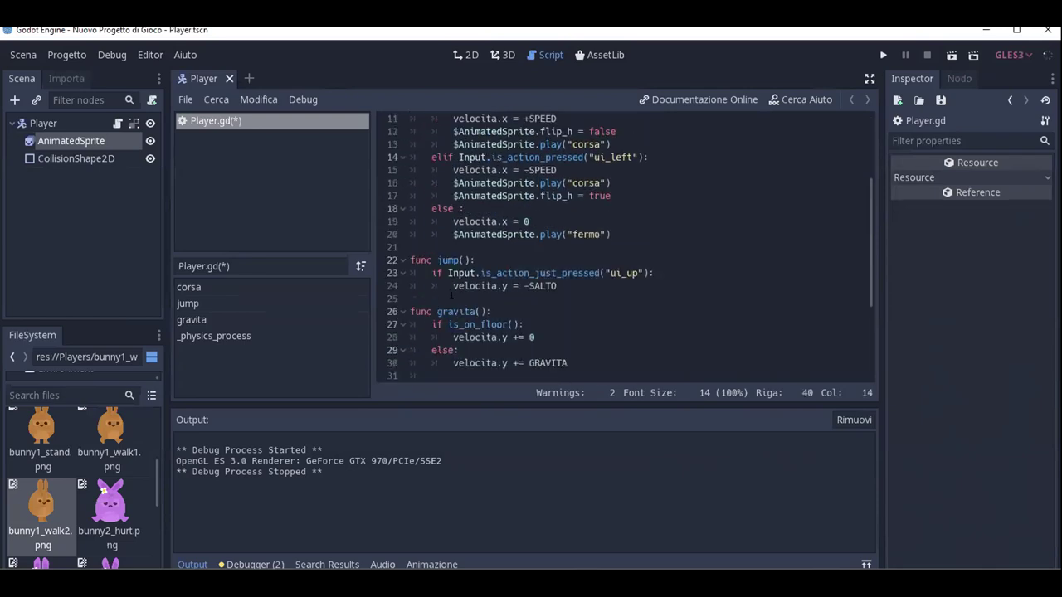
{"action": "scroll", "coordinate": [429, 272], "scroll_direction": "down", "scroll_amount": 2}
{"action": "left_click", "coordinate": [429, 272]}
{"action": "type", "text": "fu"}
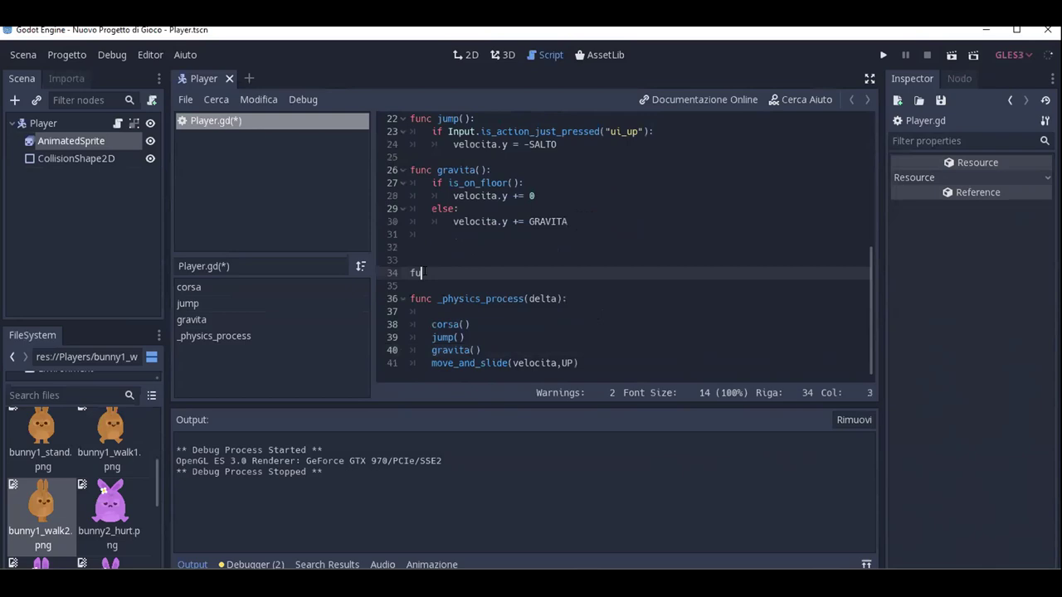
{"action": "type", "text": "nc rea"}
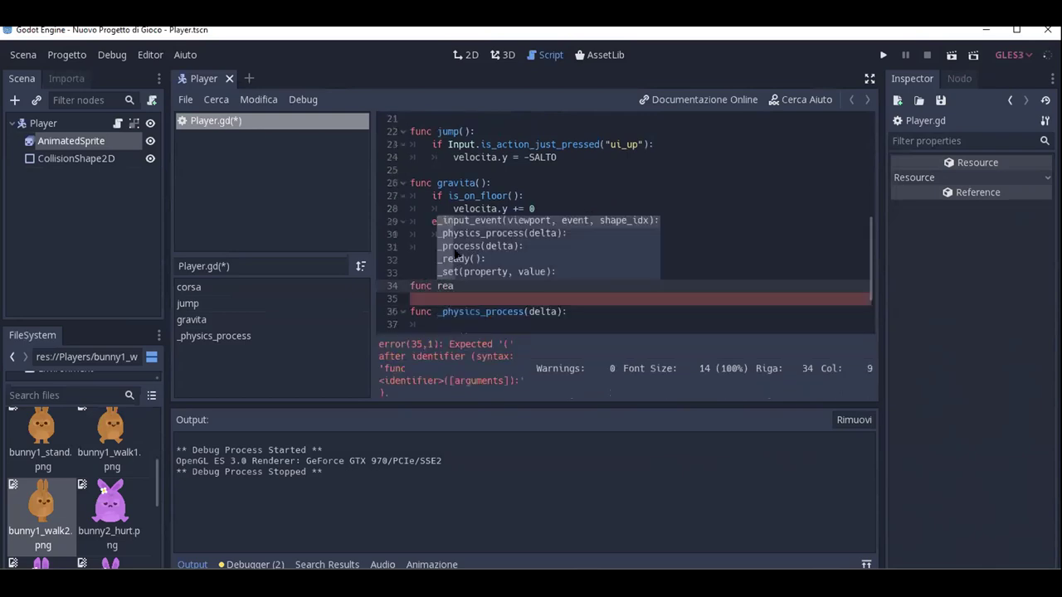
{"action": "left_click", "coordinate": [466, 251]}
{"action": "left_click", "coordinate": [498, 286]}
{"action": "key", "text": "ctrl+space"}
{"action": "key", "text": "Return"}
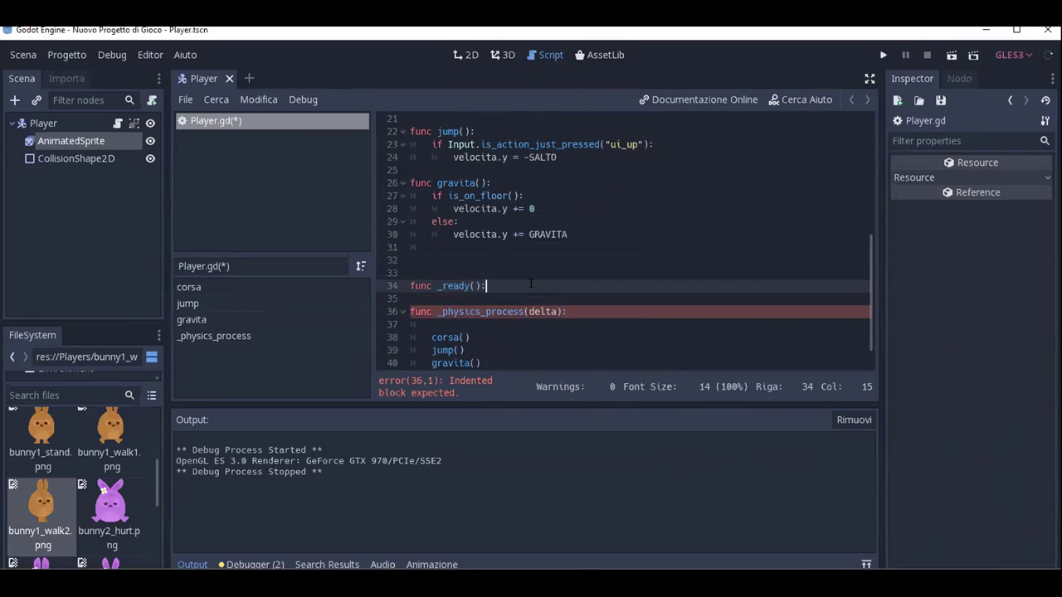
Remove the unfinished _ready() line and extra blank lines, then save and run with F5.
{"action": "key", "text": "Down"}
{"action": "key", "text": "Up"}
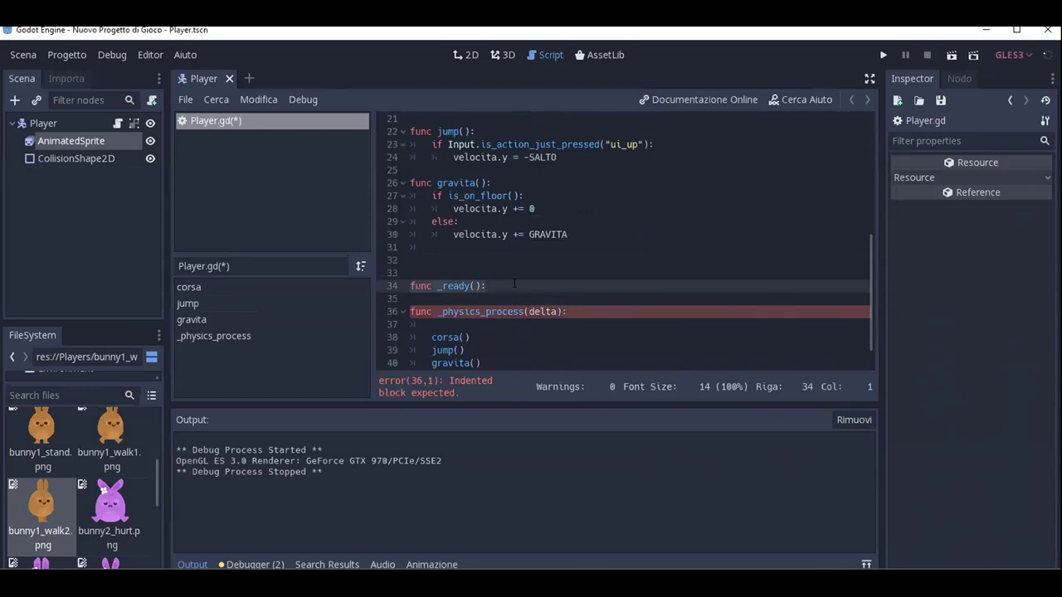
{"action": "key", "text": "Delete"}
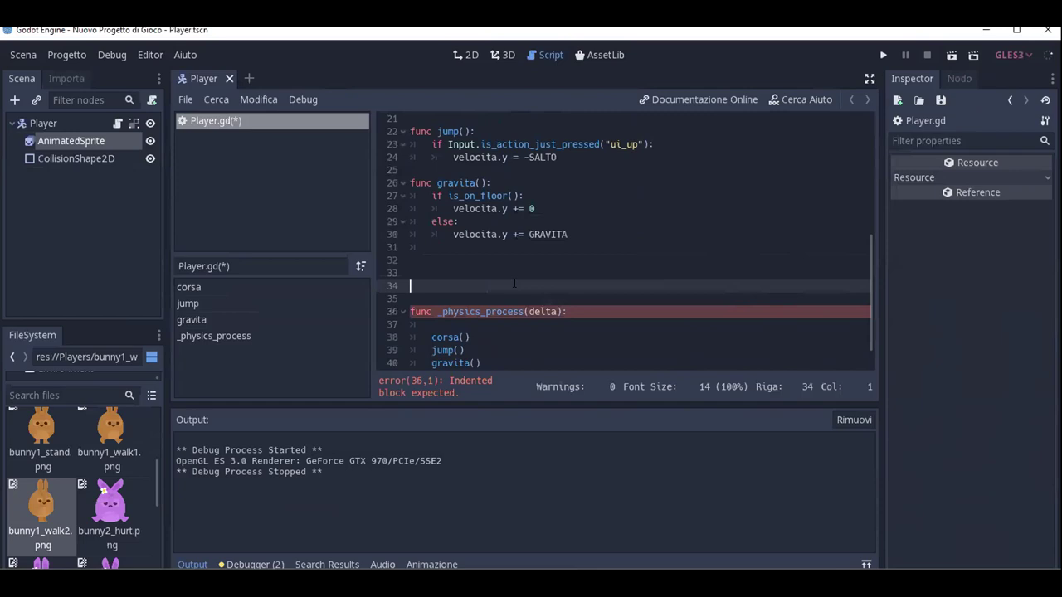
{"action": "key", "text": "BackSpace"}
{"action": "key", "text": "BackSpace"}
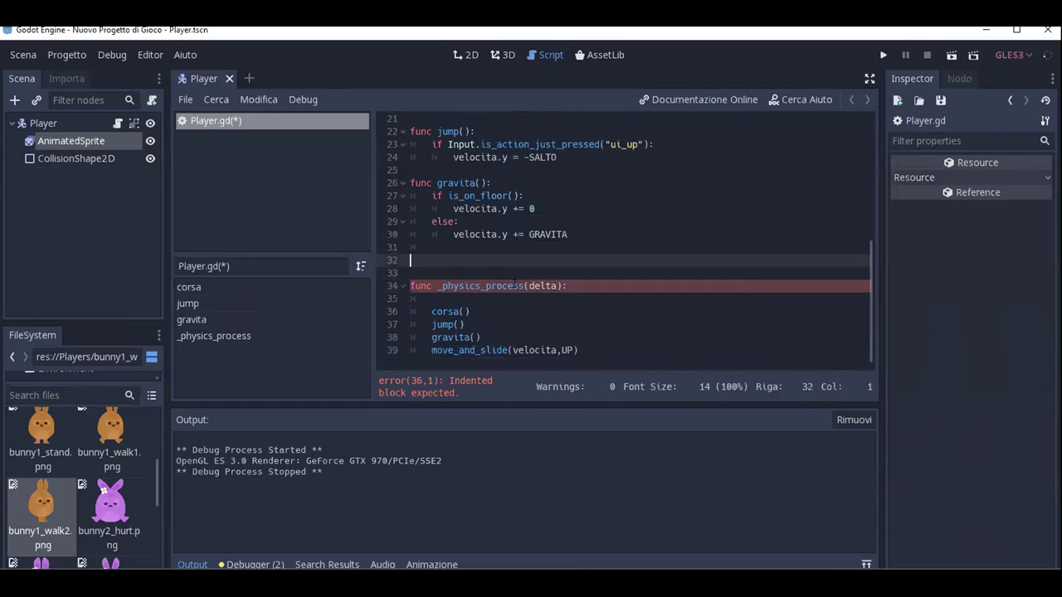
{"action": "key", "text": "BackSpace"}
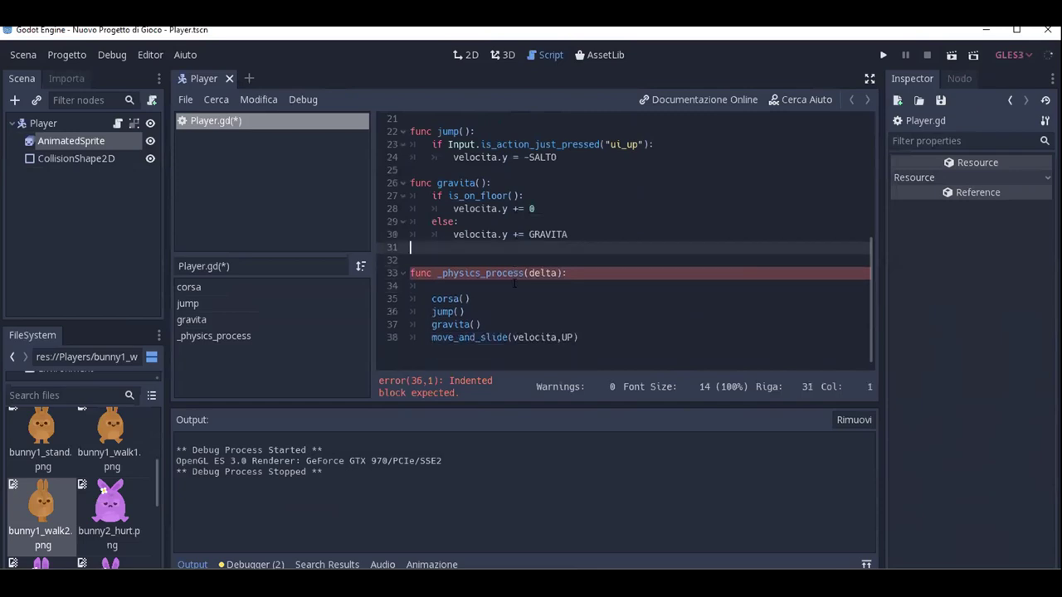
{"action": "left_click", "coordinate": [581, 276]}
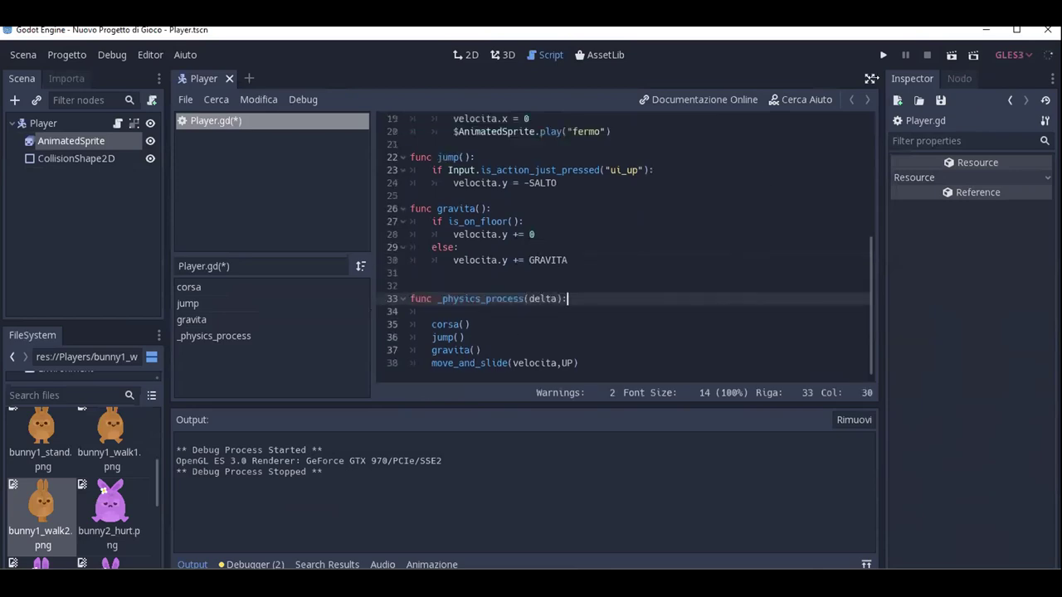
{"action": "key", "text": "F5"}
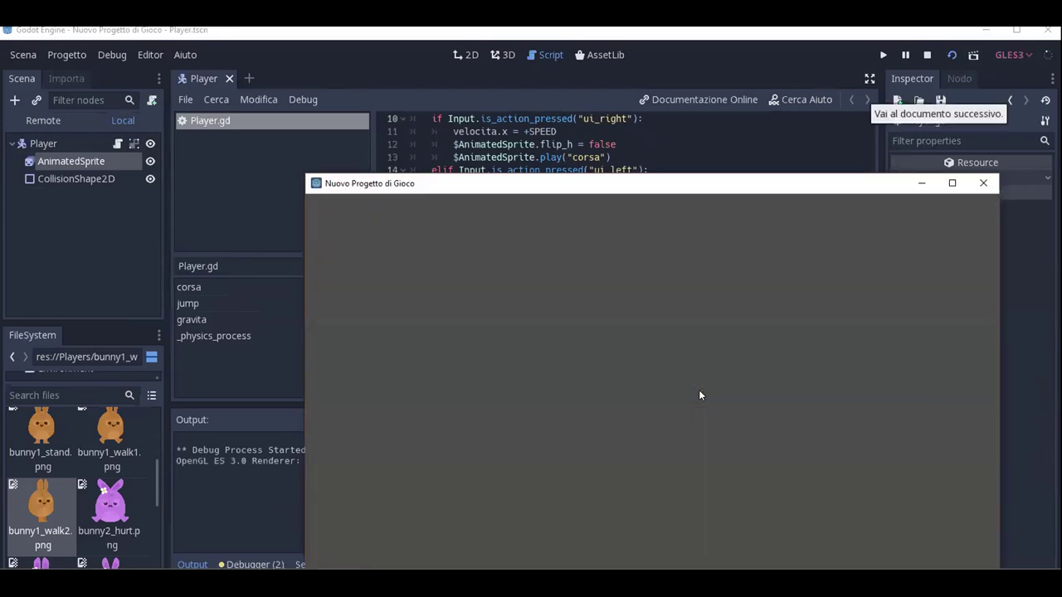
{"action": "left_click", "coordinate": [984, 183]}
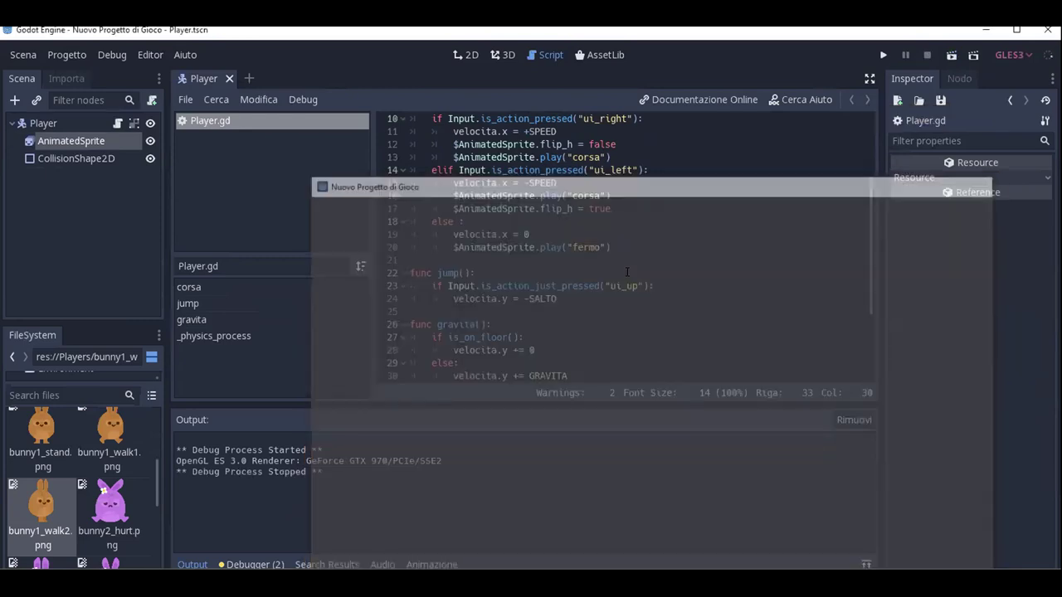
{"action": "scroll", "coordinate": [677, 339], "scroll_direction": "down", "scroll_amount": 2}
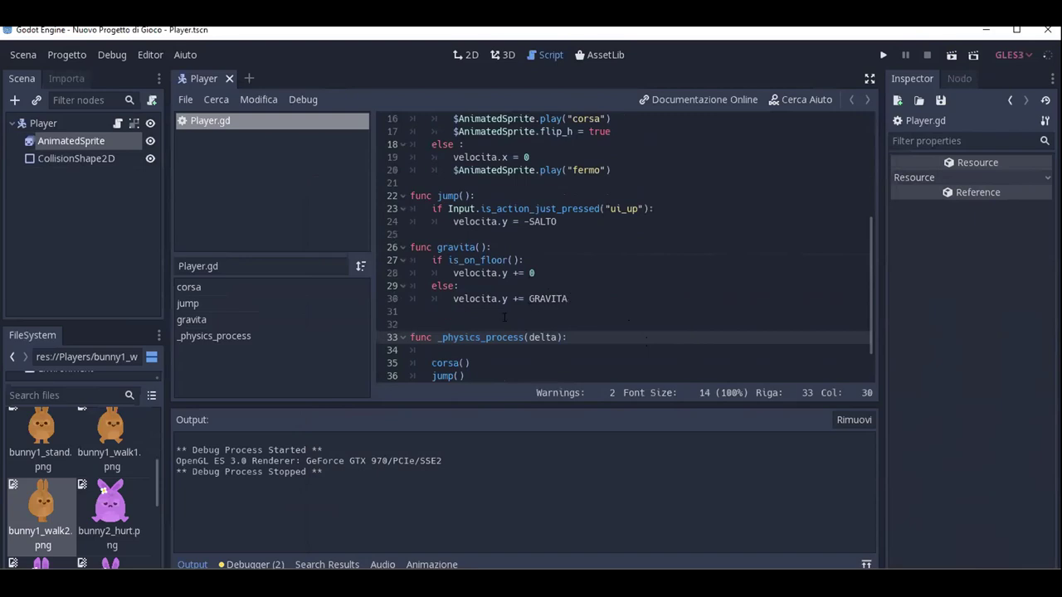
{"action": "scroll", "coordinate": [529, 307], "scroll_direction": "up", "scroll_amount": 3}
{"action": "scroll", "coordinate": [529, 307], "scroll_direction": "up", "scroll_amount": 2}
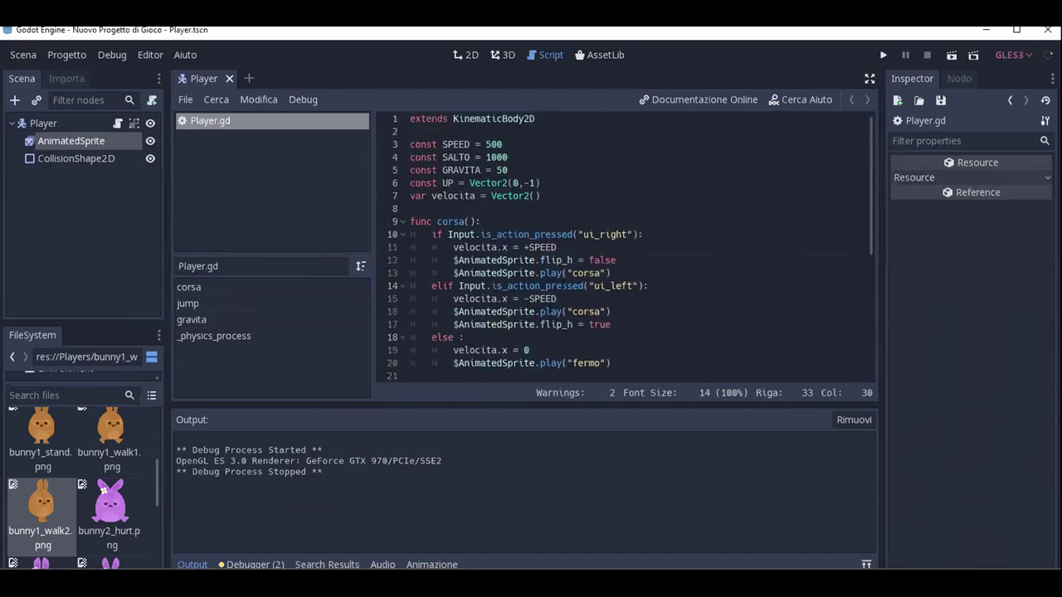
{"action": "scroll", "coordinate": [529, 307], "scroll_direction": "down", "scroll_amount": 3}
{"action": "scroll", "coordinate": [573, 260], "scroll_direction": "down", "scroll_amount": 1}
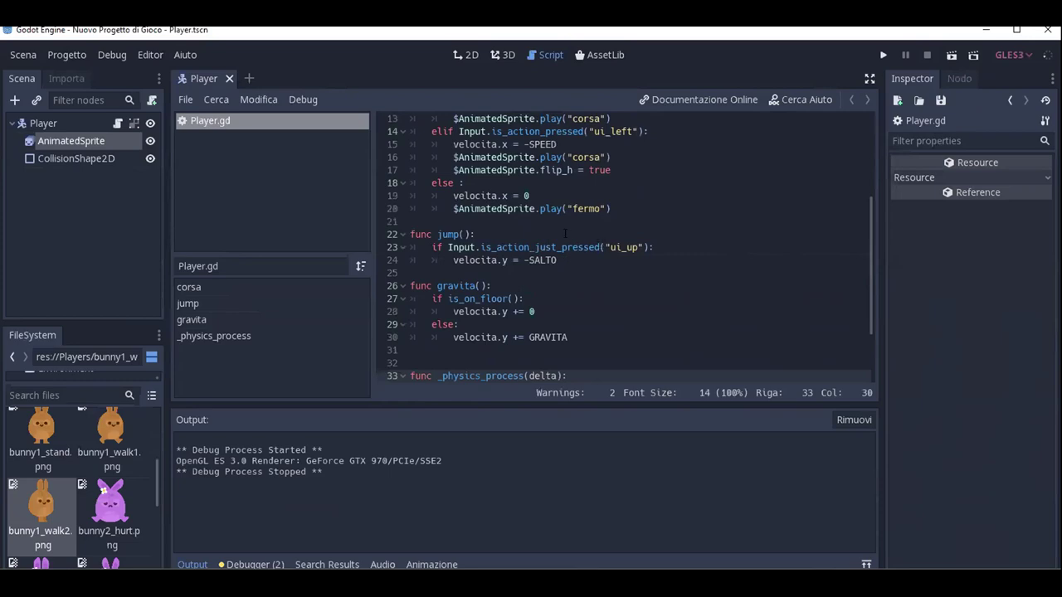
{"action": "scroll", "coordinate": [565, 234], "scroll_direction": "down", "scroll_amount": 1}
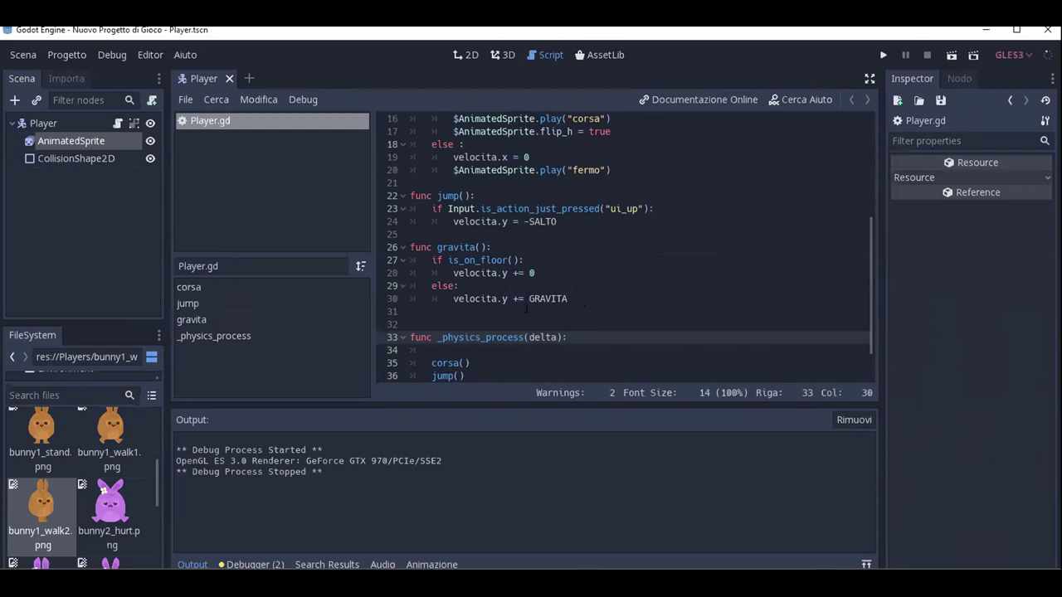
{"action": "scroll", "coordinate": [595, 239], "scroll_direction": "up", "scroll_amount": 1}
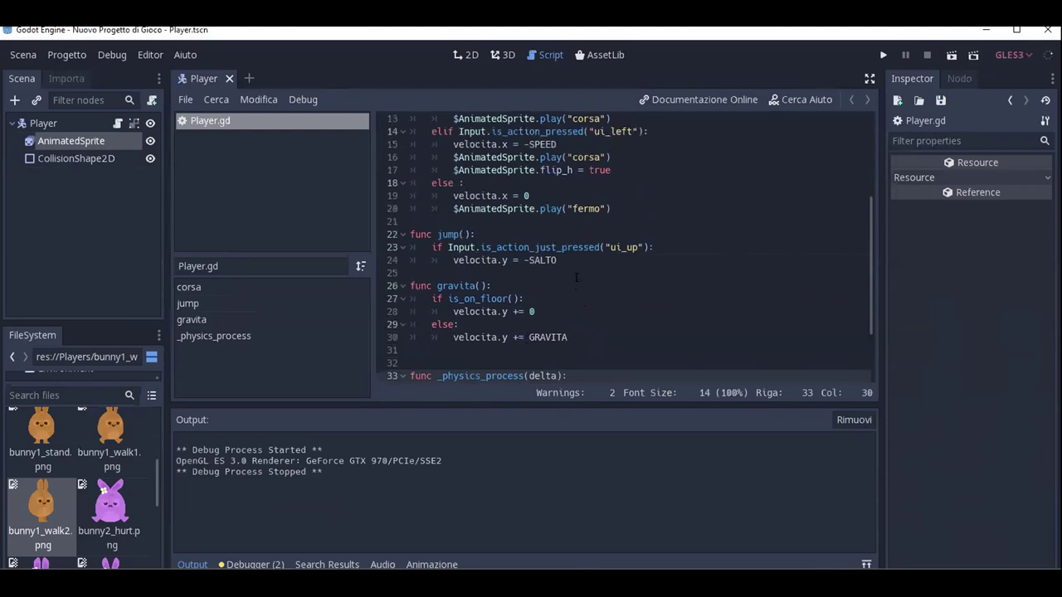
{"action": "scroll", "coordinate": [530, 300], "scroll_direction": "up", "scroll_amount": 1}
Change the jump line to velocita.y -= SALTO and test-run the scene.
{"action": "left_click", "coordinate": [530, 301]}
{"action": "key", "text": "BackSpace"}
{"action": "key", "text": "Left"}
{"action": "key", "text": "Left"}
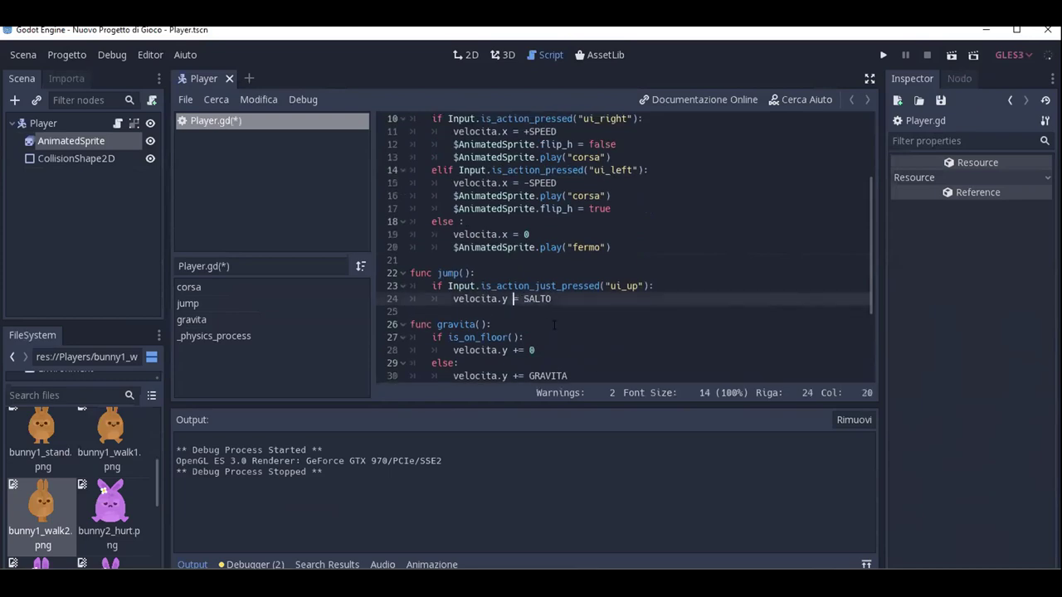
{"action": "type", "text": "-"}
{"action": "left_click", "coordinate": [950, 54]}
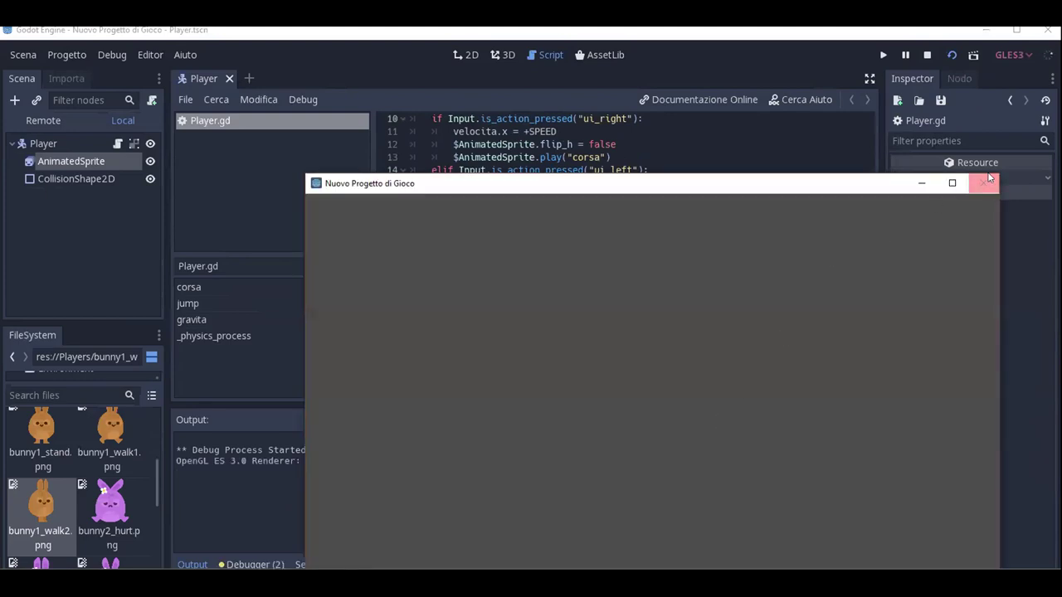
{"action": "left_click", "coordinate": [983, 183]}
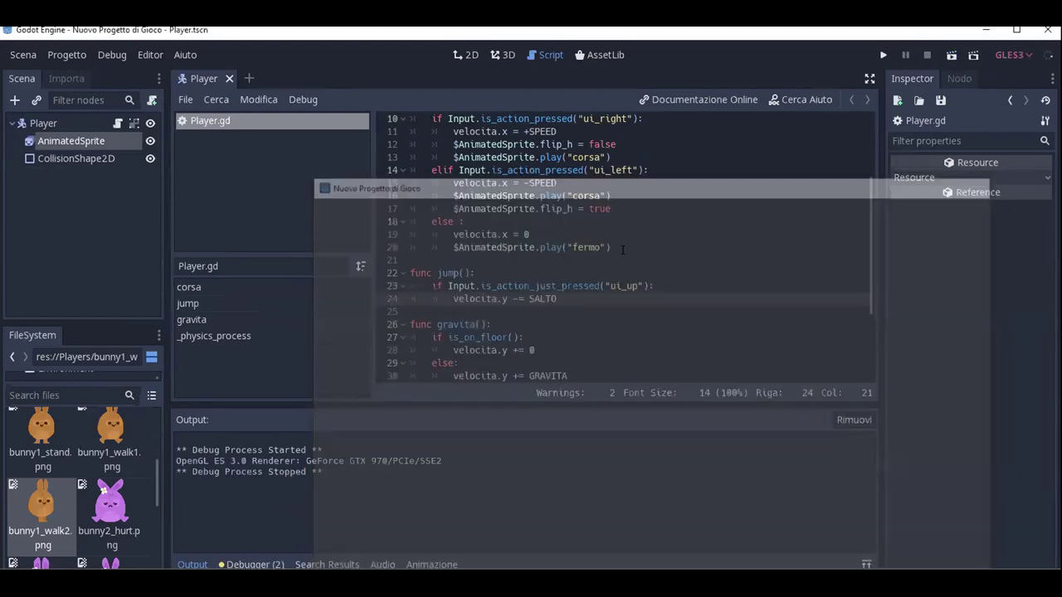
Restore the jump line to velocita.y = -SALTO.
{"action": "scroll", "coordinate": [623, 250], "scroll_direction": "up", "scroll_amount": 3}
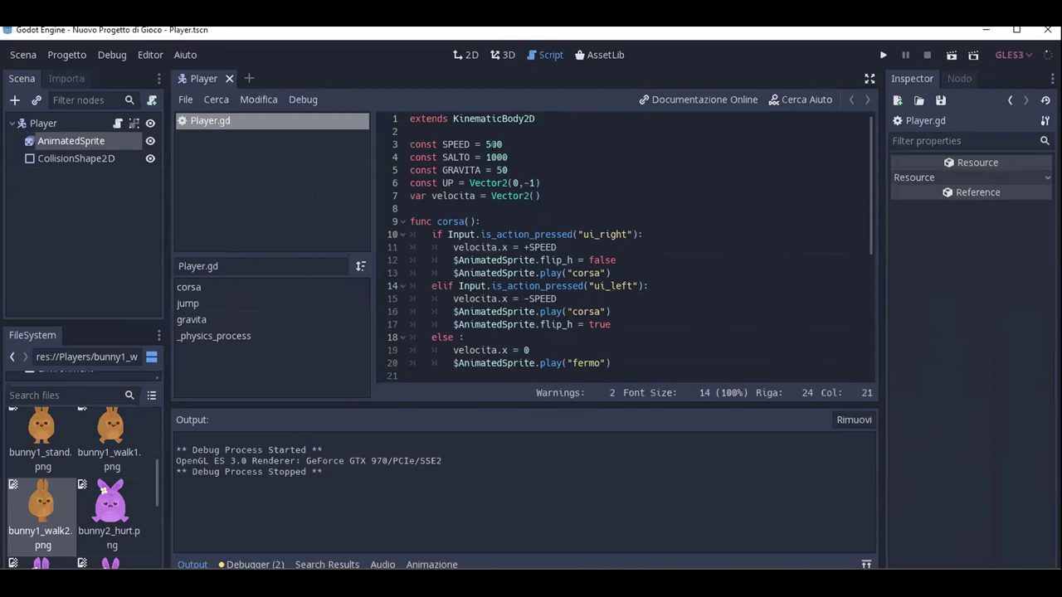
{"action": "scroll", "coordinate": [521, 270], "scroll_direction": "down", "scroll_amount": 1}
{"action": "scroll", "coordinate": [521, 270], "scroll_direction": "down", "scroll_amount": 1}
{"action": "scroll", "coordinate": [521, 270], "scroll_direction": "down", "scroll_amount": 2}
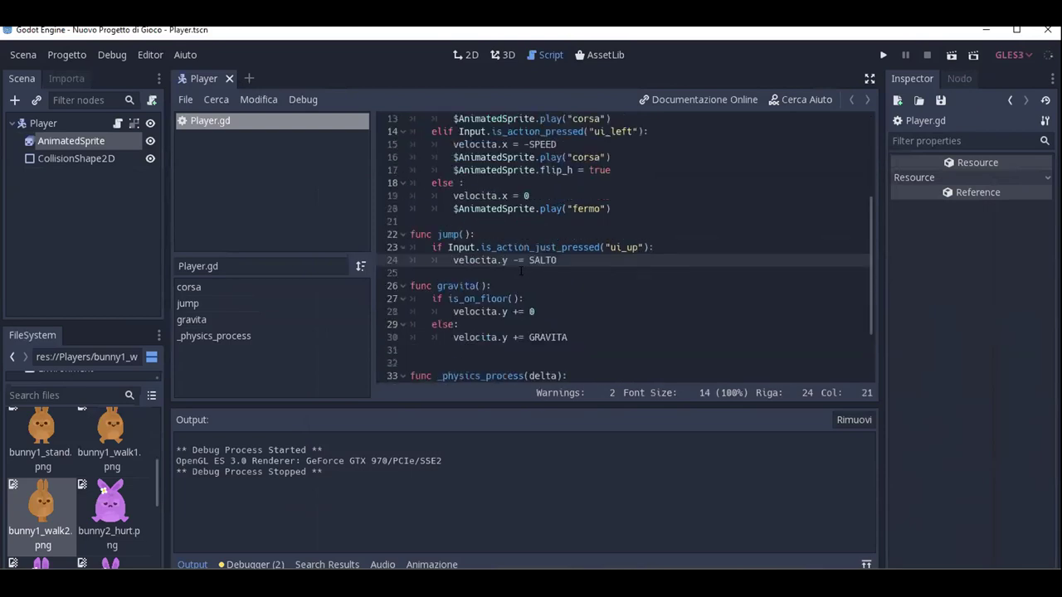
{"action": "scroll", "coordinate": [521, 270], "scroll_direction": "down", "scroll_amount": 1}
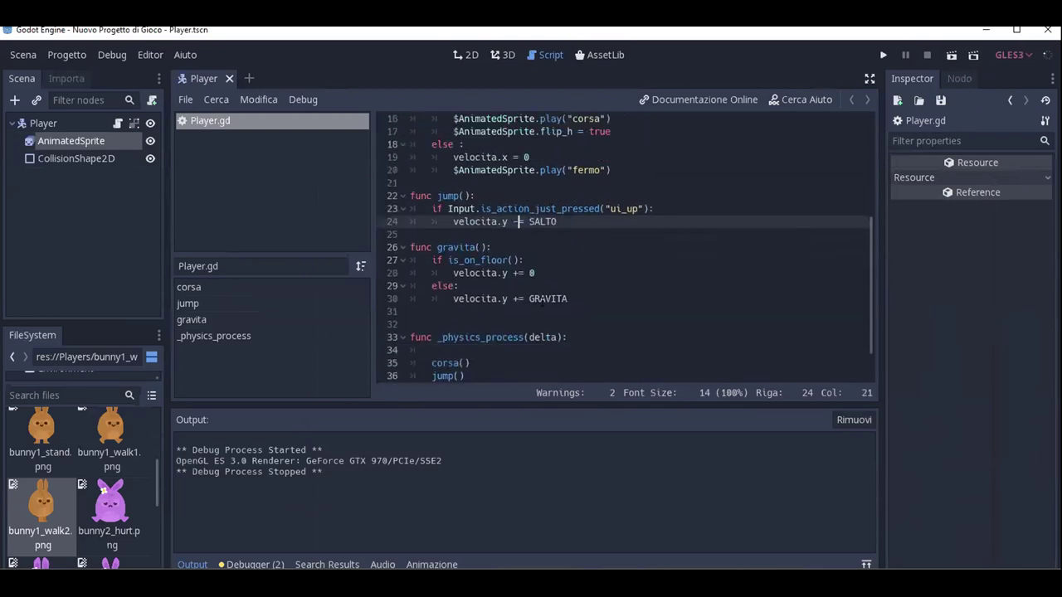
{"action": "key", "text": "BackSpace"}
{"action": "key", "text": "Right"}
{"action": "key", "text": "Right"}
{"action": "type", "text": "-"}
Fix the jusi_pressed typo to just_pressed and view the Player scene in 2D.
{"action": "scroll", "coordinate": [631, 167], "scroll_direction": "down", "scroll_amount": 1}
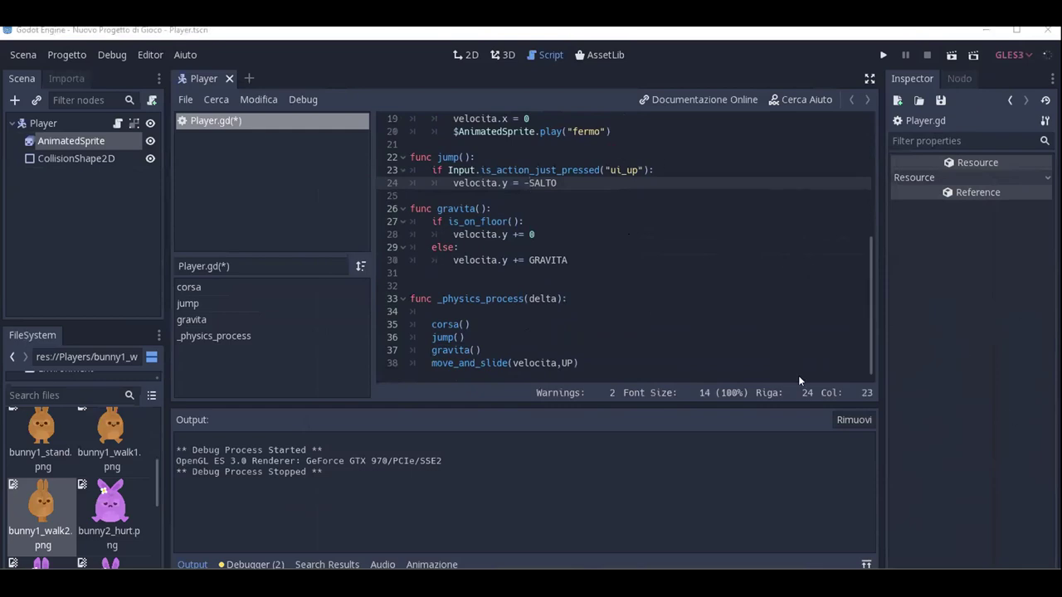
{"action": "scroll", "coordinate": [651, 346], "scroll_direction": "up", "scroll_amount": 1}
{"action": "scroll", "coordinate": [651, 346], "scroll_direction": "up", "scroll_amount": 1}
{"action": "scroll", "coordinate": [650, 346], "scroll_direction": "up", "scroll_amount": 4}
{"action": "scroll", "coordinate": [650, 346], "scroll_direction": "down", "scroll_amount": 1}
{"action": "scroll", "coordinate": [650, 346], "scroll_direction": "down", "scroll_amount": 5}
{"action": "scroll", "coordinate": [650, 346], "scroll_direction": "up", "scroll_amount": 1}
{"action": "scroll", "coordinate": [650, 346], "scroll_direction": "up", "scroll_amount": 2}
{"action": "scroll", "coordinate": [663, 325], "scroll_direction": "down", "scroll_amount": 1}
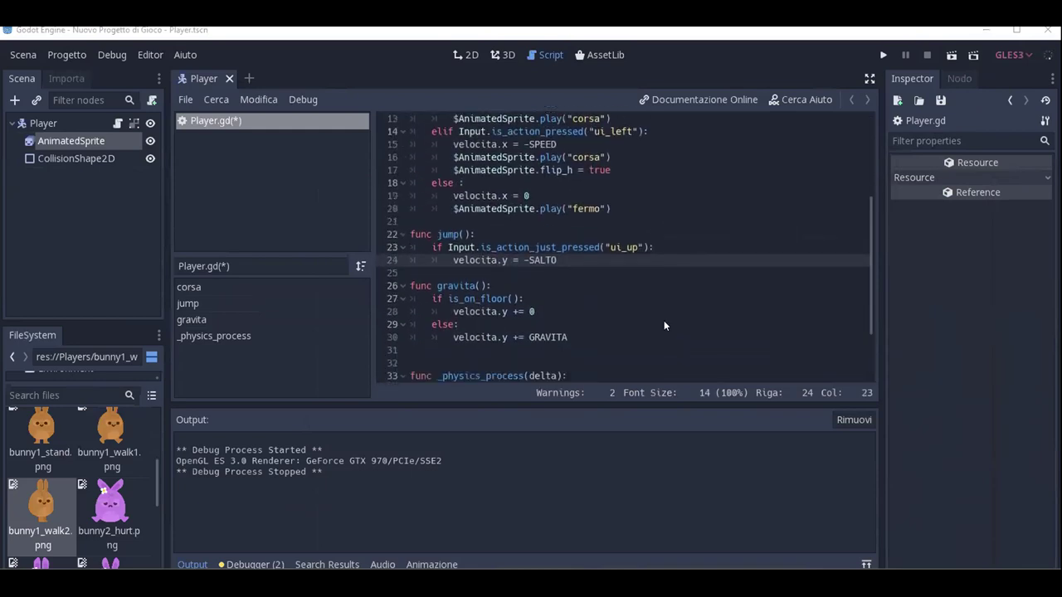
{"action": "scroll", "coordinate": [664, 325], "scroll_direction": "down", "scroll_amount": 2}
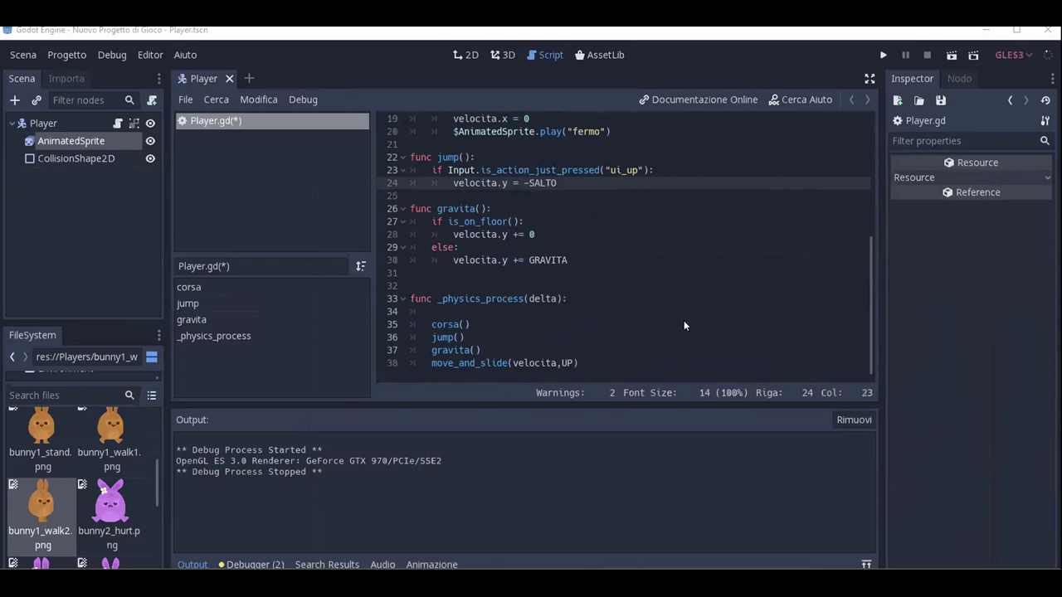
{"action": "left_click", "coordinate": [253, 151]}
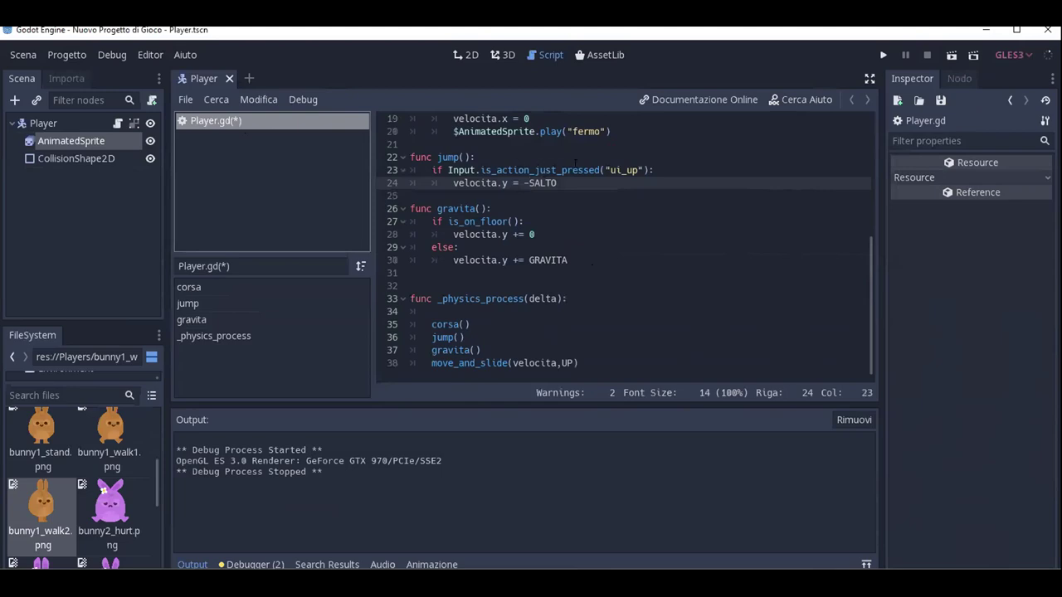
{"action": "key", "text": "BackSpace"}
{"action": "type", "text": "t"}
{"action": "left_click", "coordinate": [51, 124]}
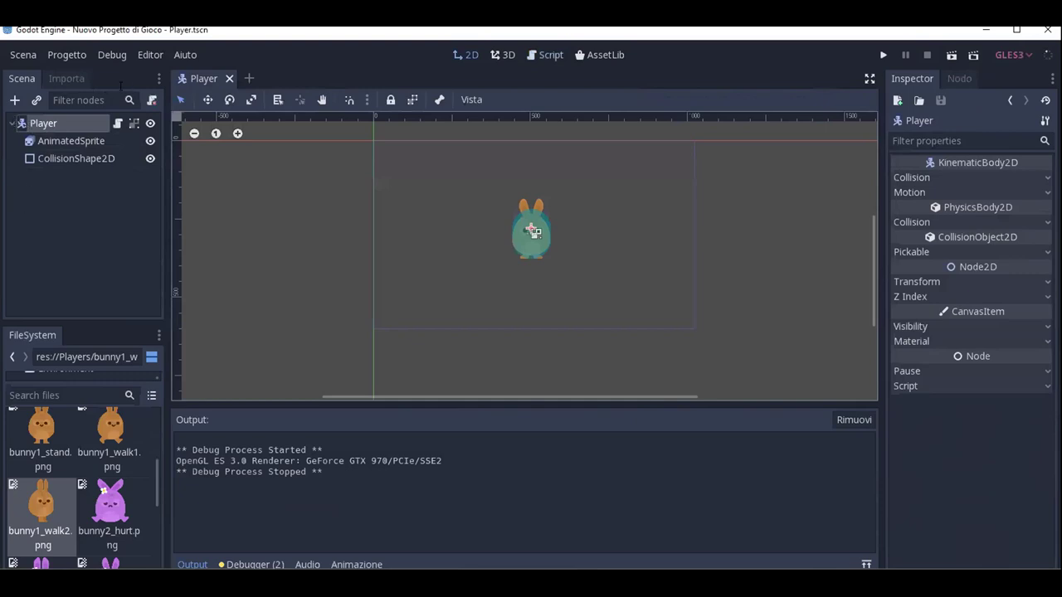
Add a Node2D child to Player, then delete it again.
{"action": "left_click", "coordinate": [39, 193]}
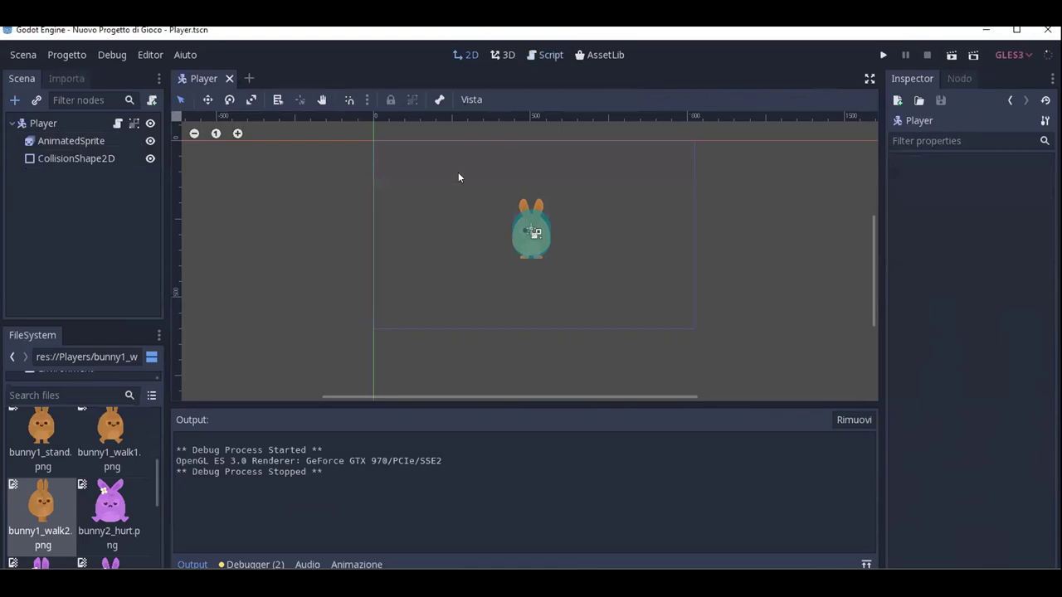
{"action": "key", "text": "ctrl+a"}
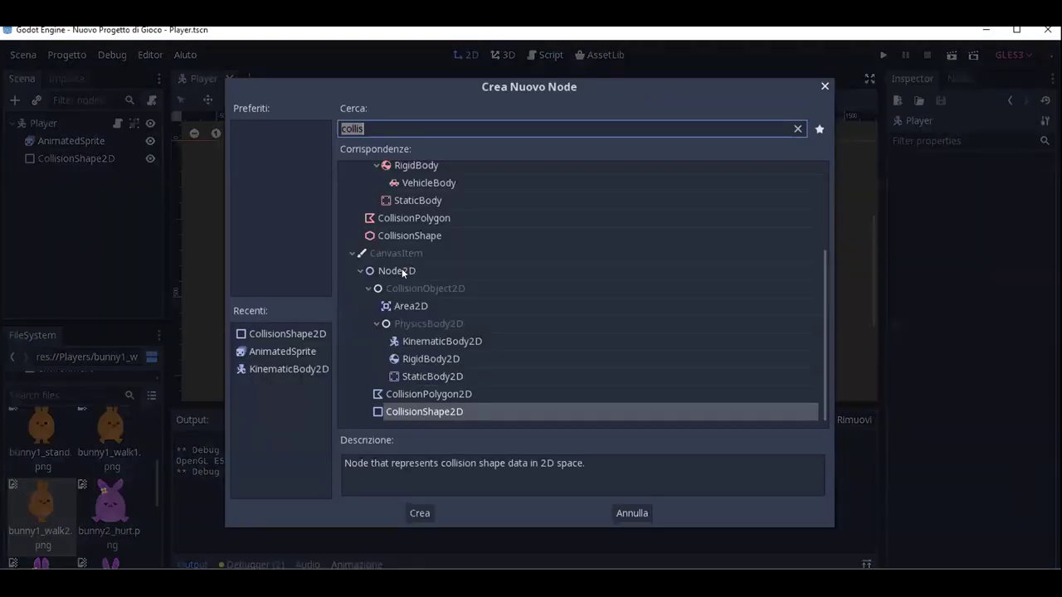
{"action": "left_click", "coordinate": [402, 270]}
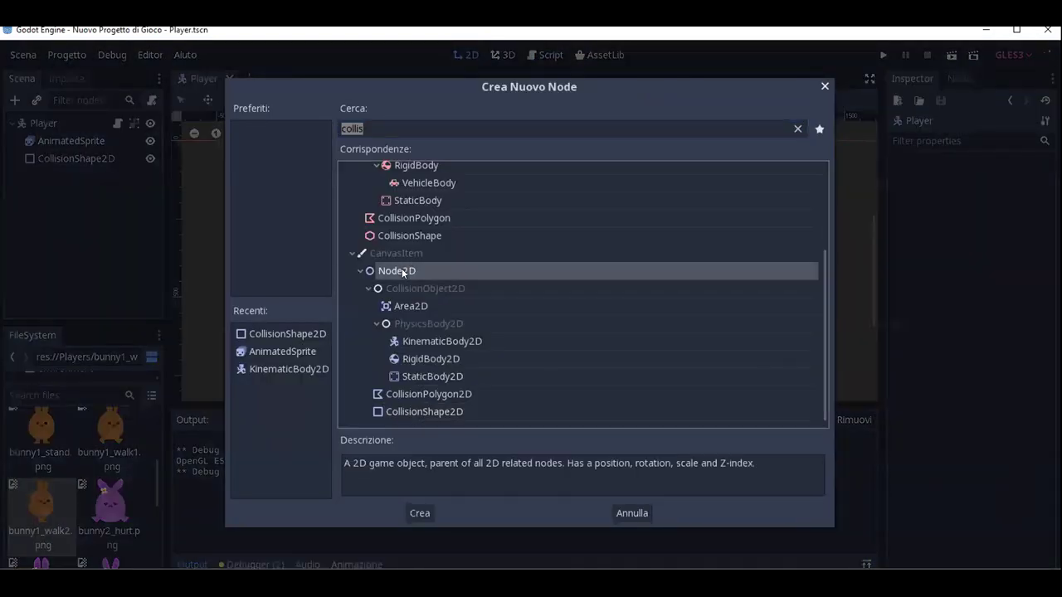
{"action": "key", "text": "Return"}
{"action": "right_click", "coordinate": [88, 179]}
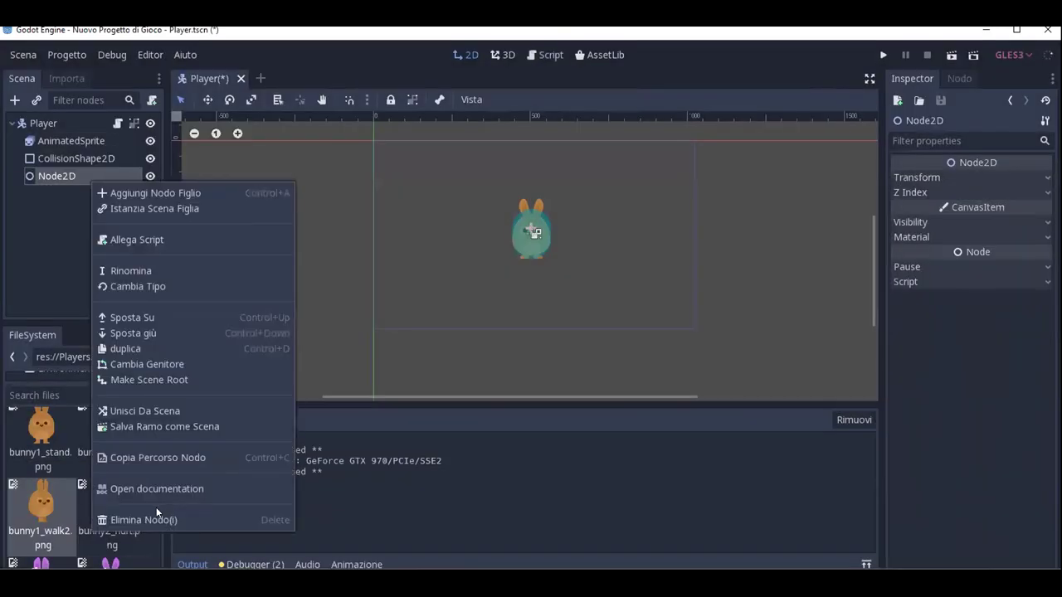
{"action": "key", "text": "Delete"}
{"action": "left_click", "coordinate": [492, 320]}
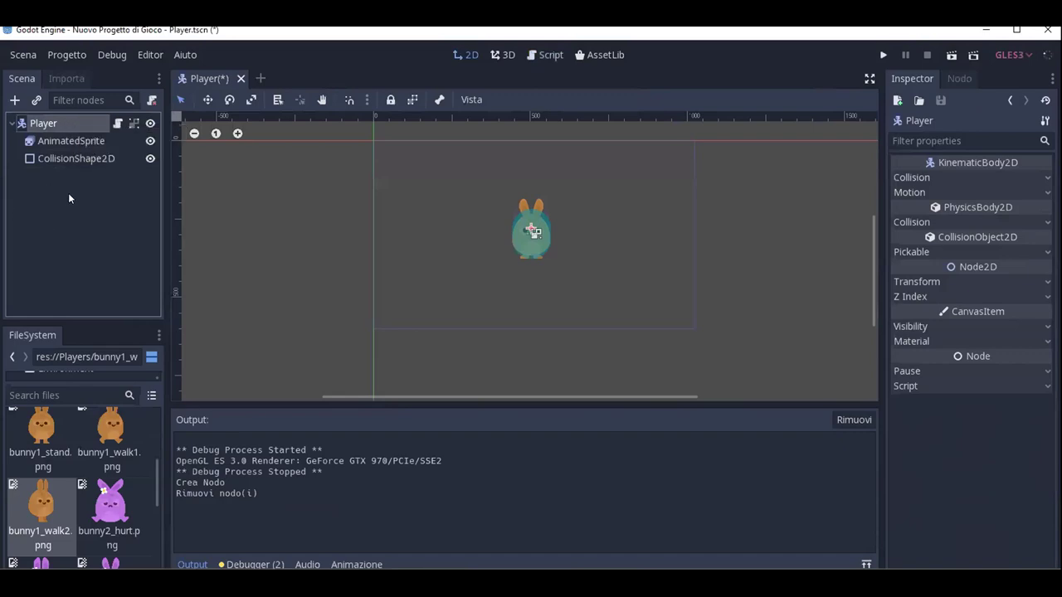
Create a new scene with a Node2D as its root.
{"action": "right_click", "coordinate": [77, 128]}
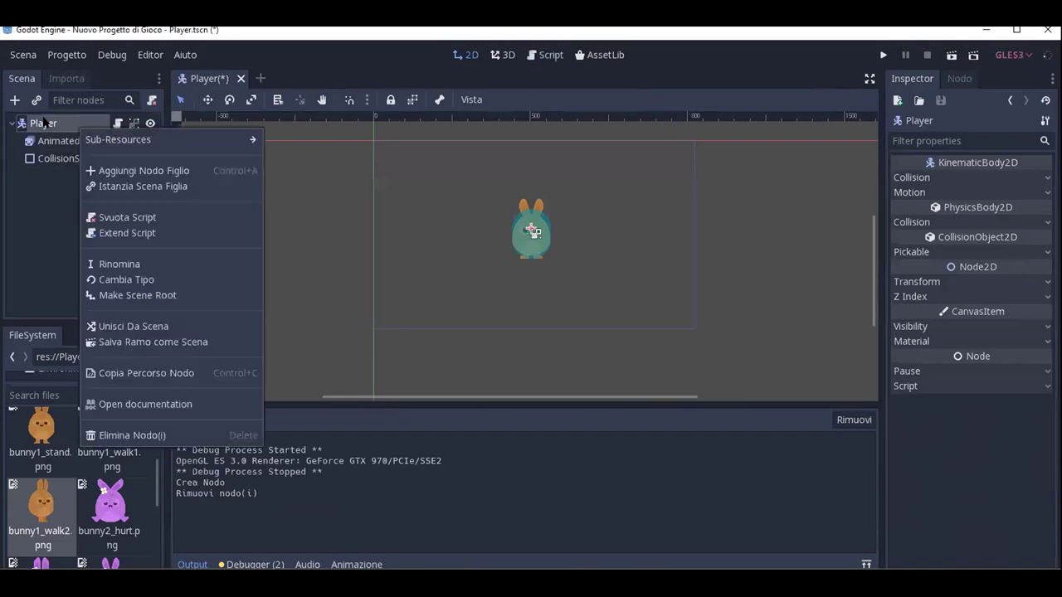
{"action": "left_click", "coordinate": [261, 78]}
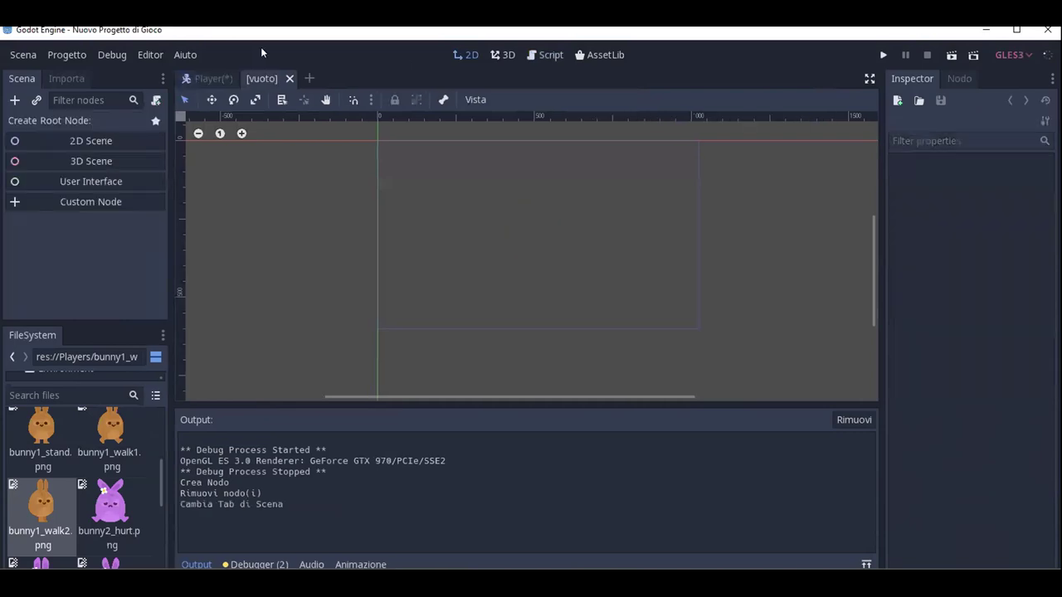
{"action": "left_click", "coordinate": [189, 79]}
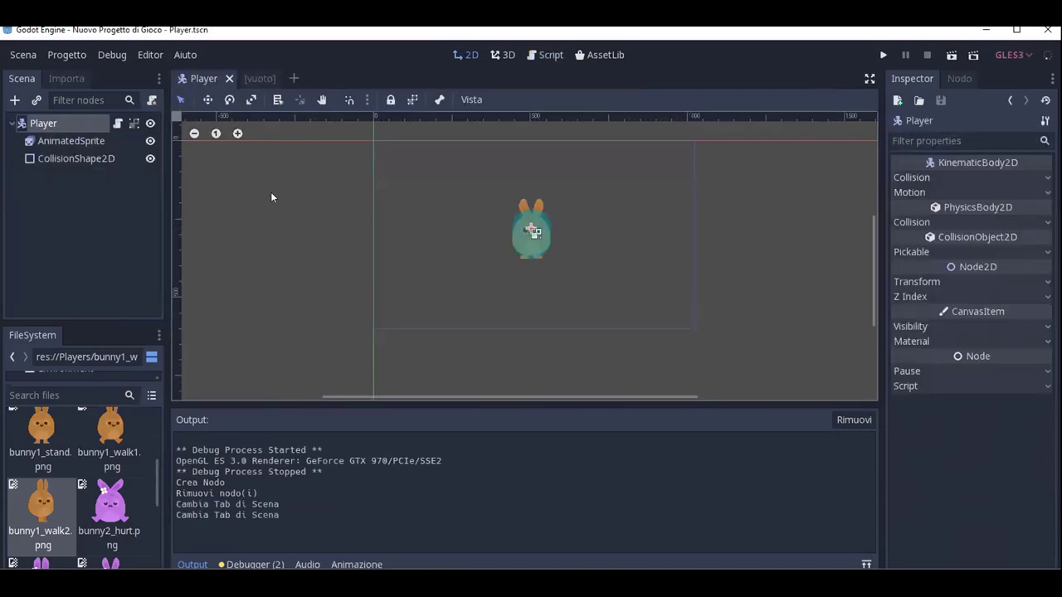
{"action": "left_click", "coordinate": [254, 78]}
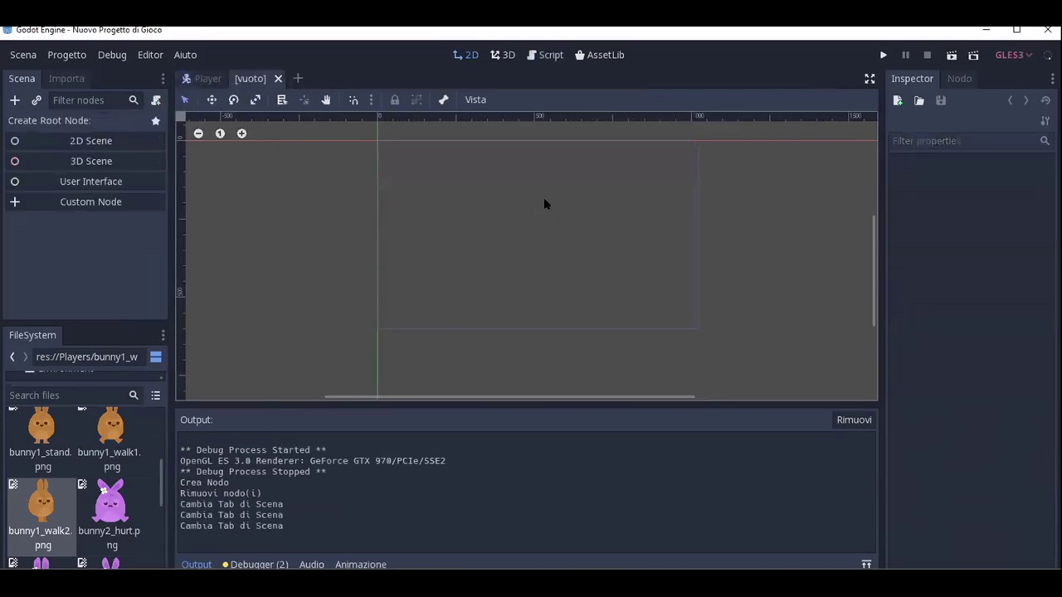
{"action": "left_click", "coordinate": [86, 142]}
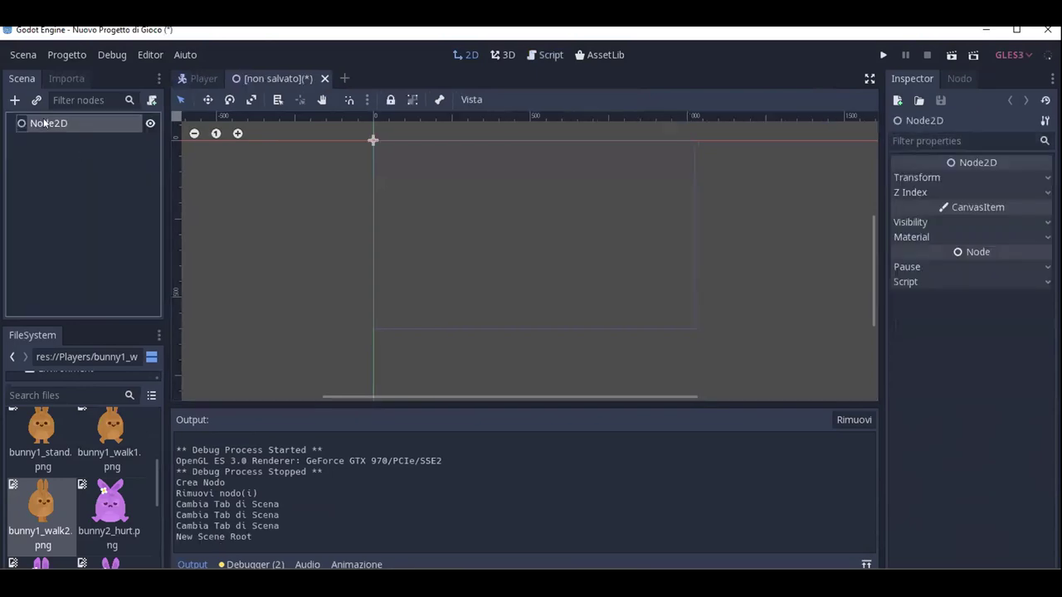
Add a StaticBody2D child under the Node2D root.
{"action": "right_click", "coordinate": [49, 122]}
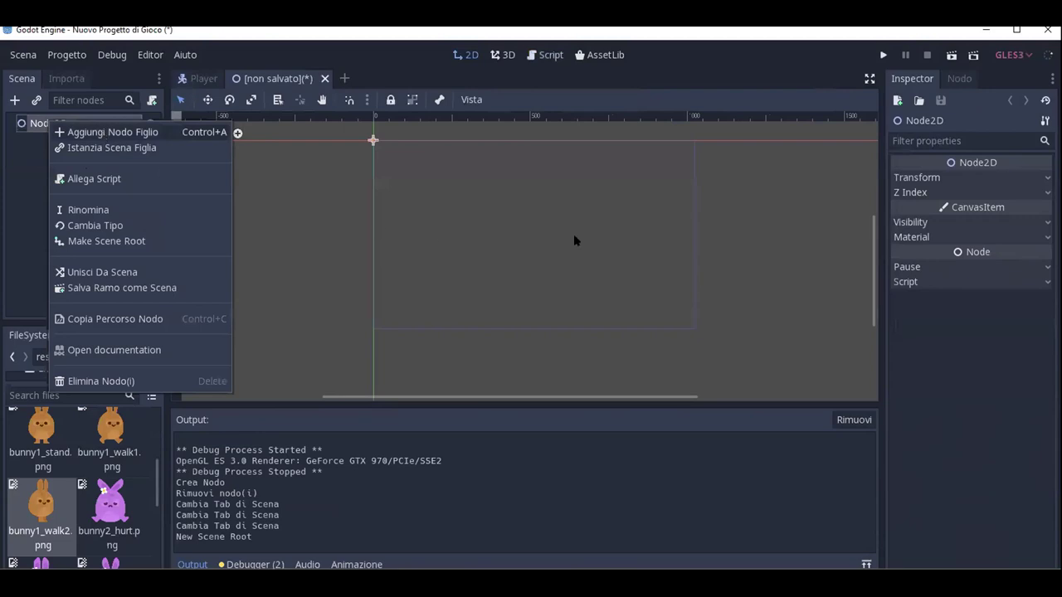
{"action": "key", "text": "ctrl+a"}
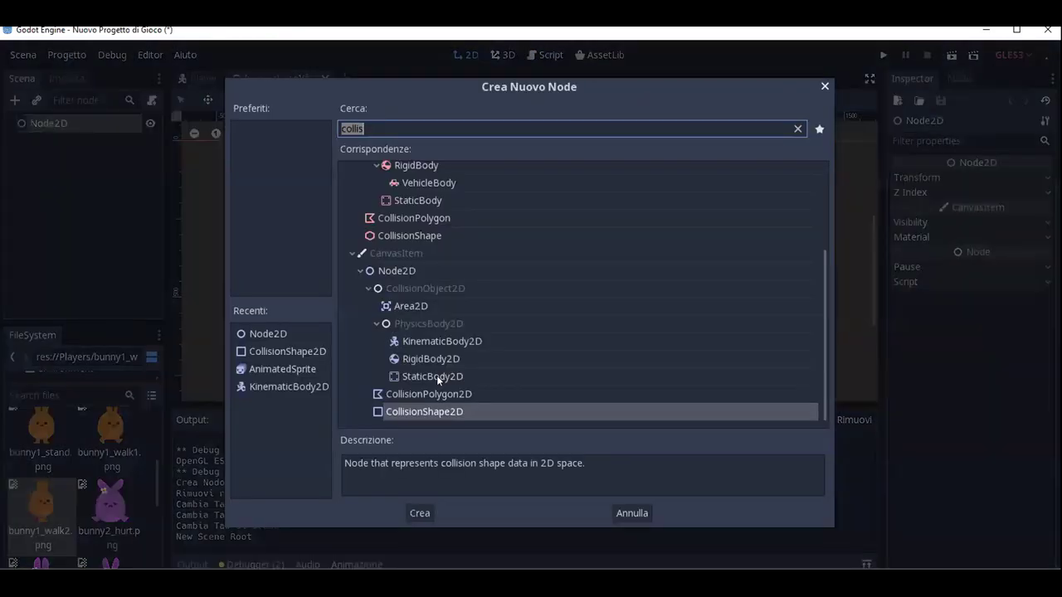
{"action": "left_click", "coordinate": [436, 377]}
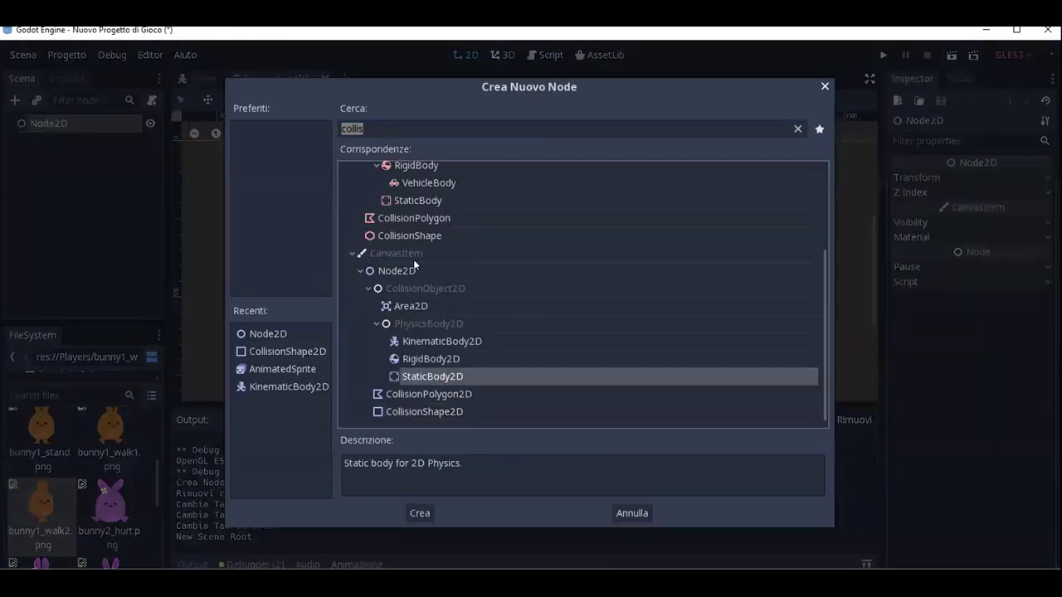
{"action": "key", "text": "Return"}
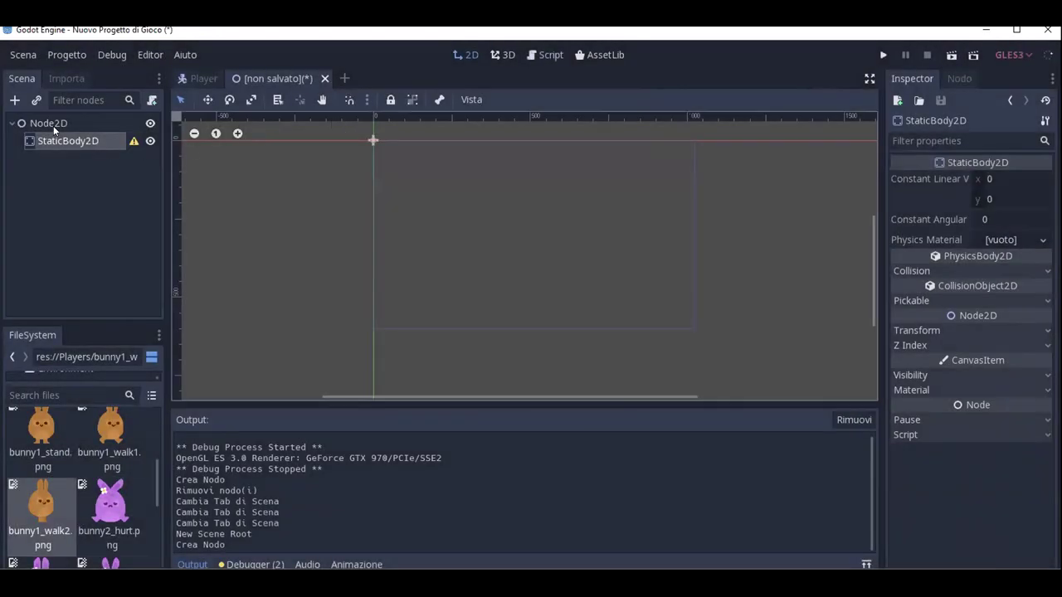
Keep the StaticBody2D and add a Sprite child node beneath it.
{"action": "left_click", "coordinate": [54, 124]}
{"action": "left_click", "coordinate": [56, 141]}
{"action": "right_click", "coordinate": [58, 142]}
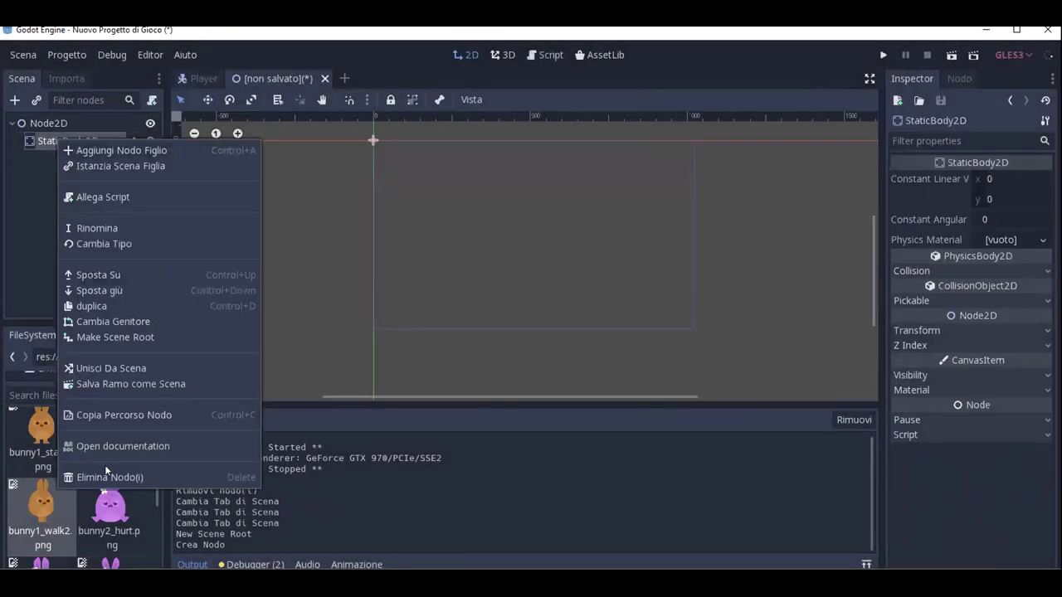
{"action": "left_click", "coordinate": [106, 476]}
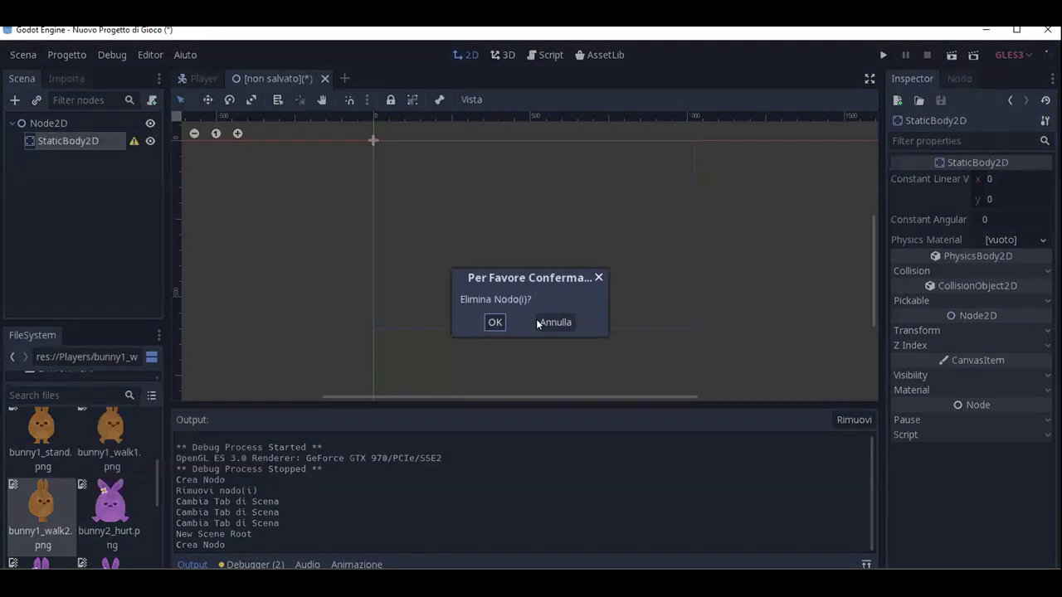
{"action": "left_click", "coordinate": [67, 139]}
{"action": "right_click", "coordinate": [69, 145]}
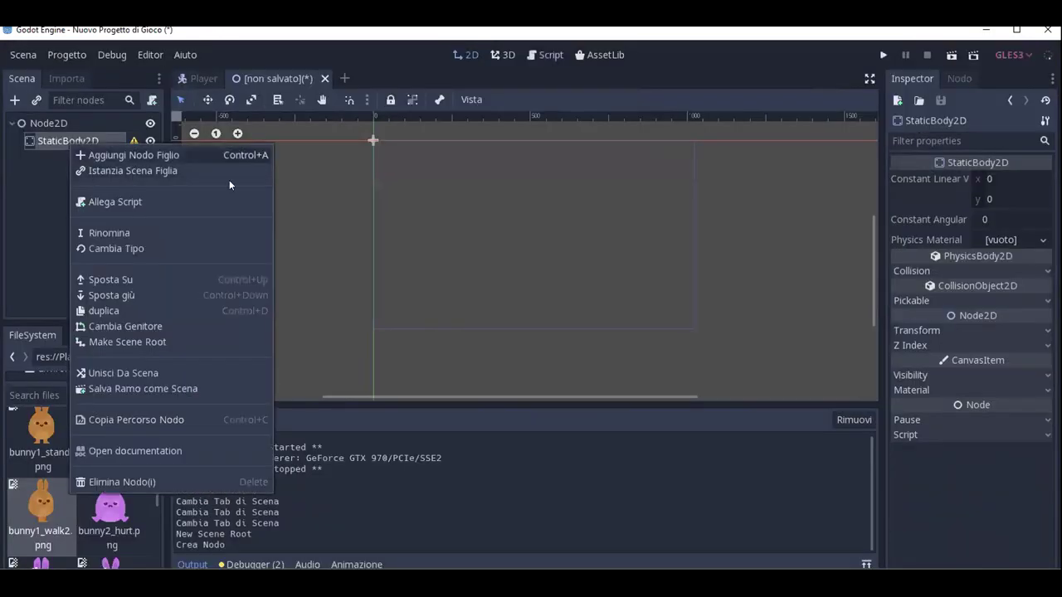
{"action": "scroll", "coordinate": [371, 135], "scroll_direction": "up", "scroll_amount": 1}
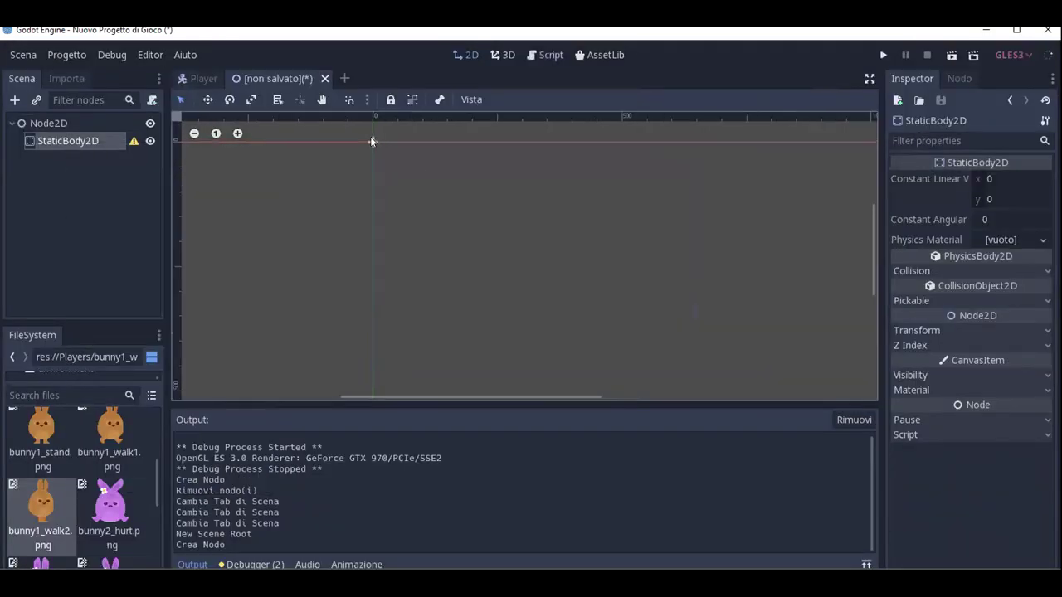
{"action": "right_click", "coordinate": [55, 144]}
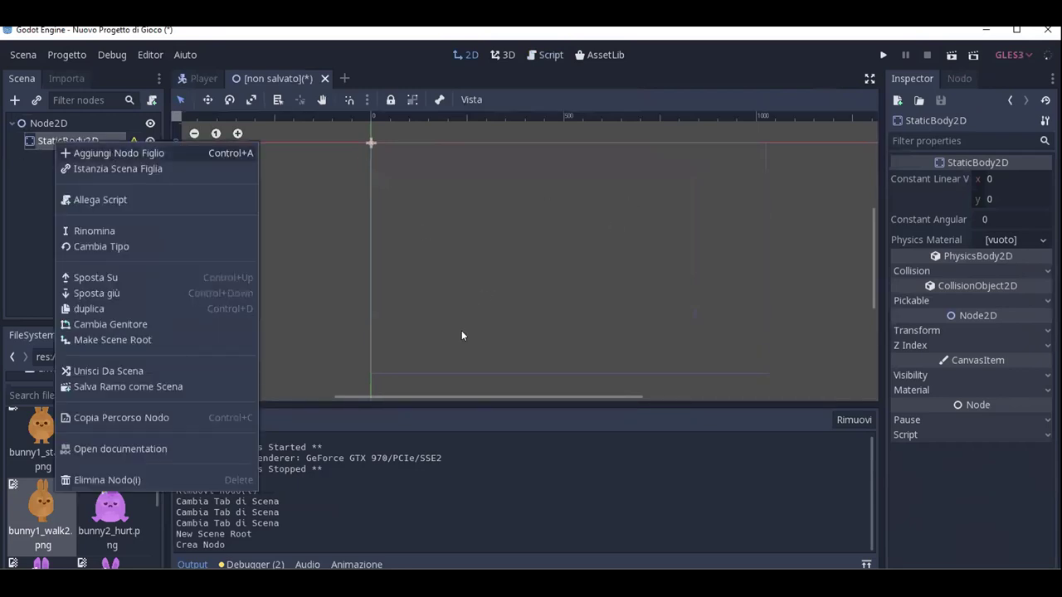
{"action": "key", "text": "ctrl+a"}
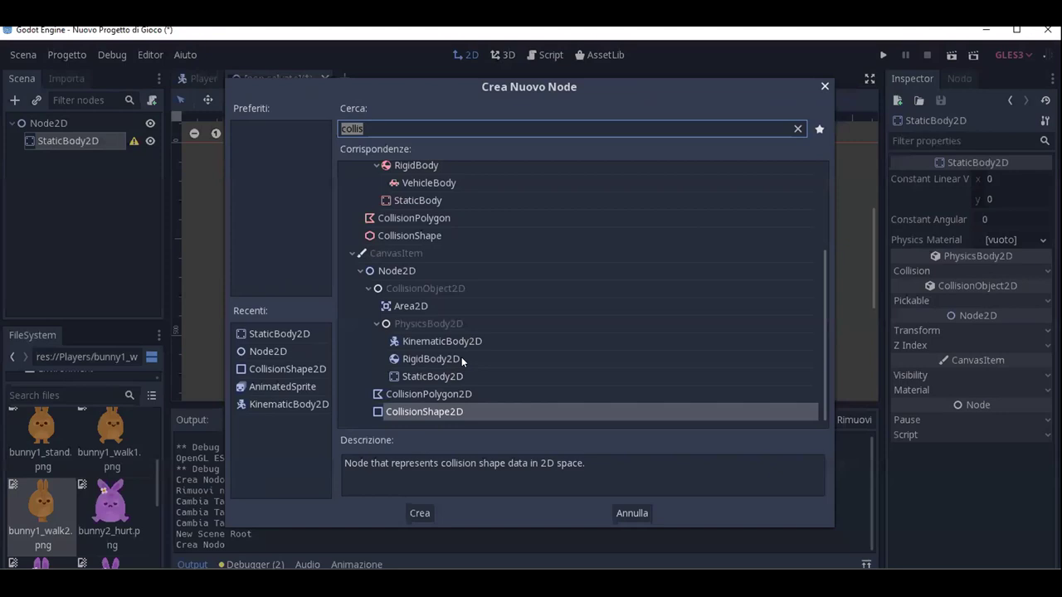
{"action": "type", "text": "sprite"}
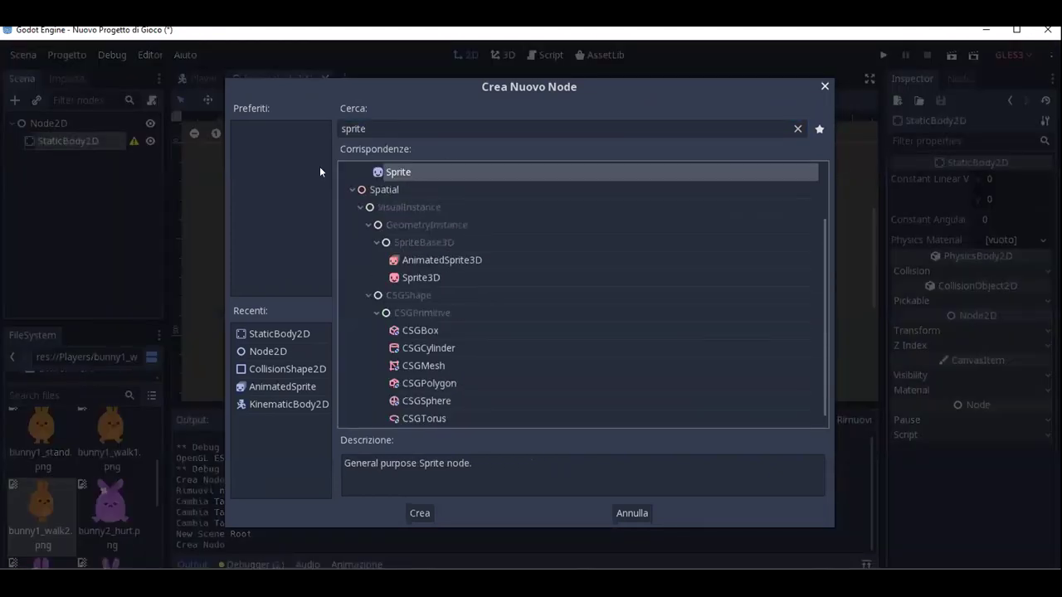
{"action": "key", "text": "Return"}
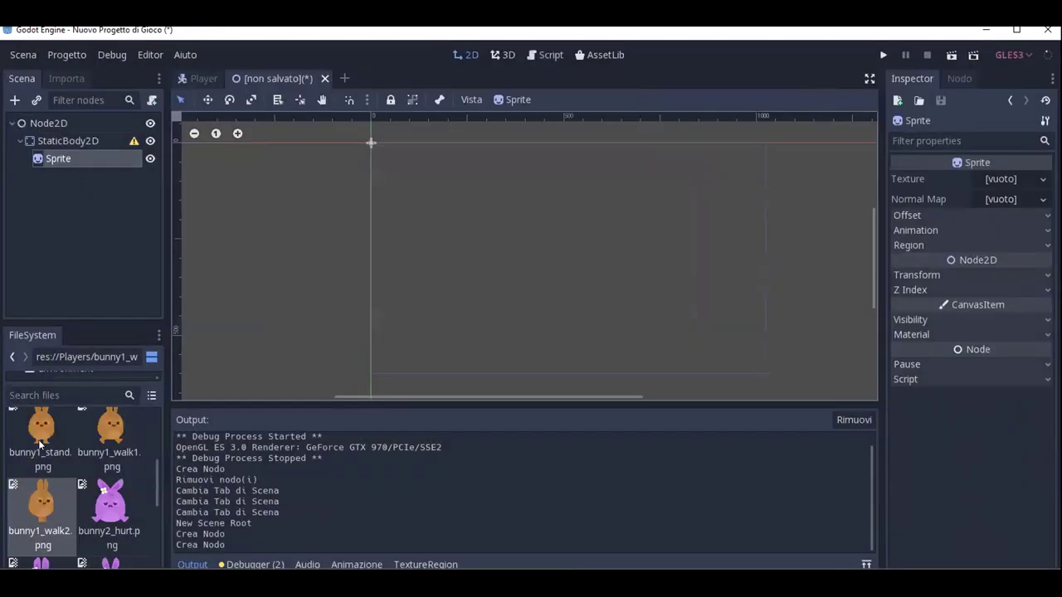
Load ground_grass.png from the Environment folder as the Sprite texture.
{"action": "scroll", "coordinate": [33, 481], "scroll_direction": "up", "scroll_amount": 1}
{"action": "scroll", "coordinate": [34, 482], "scroll_direction": "up", "scroll_amount": 3}
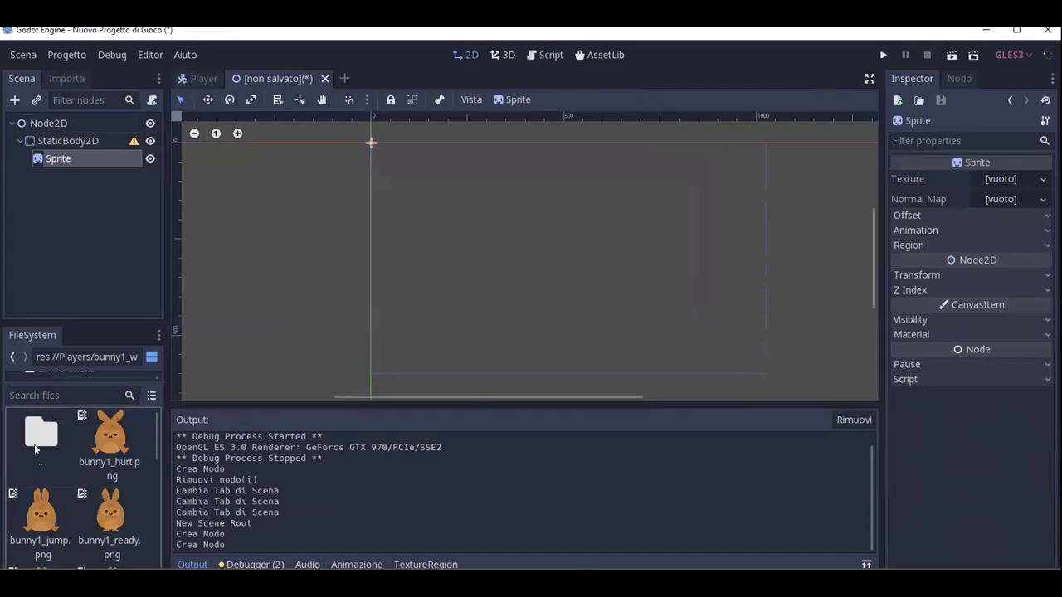
{"action": "double_click", "coordinate": [34, 444]}
{"action": "double_click", "coordinate": [116, 463]}
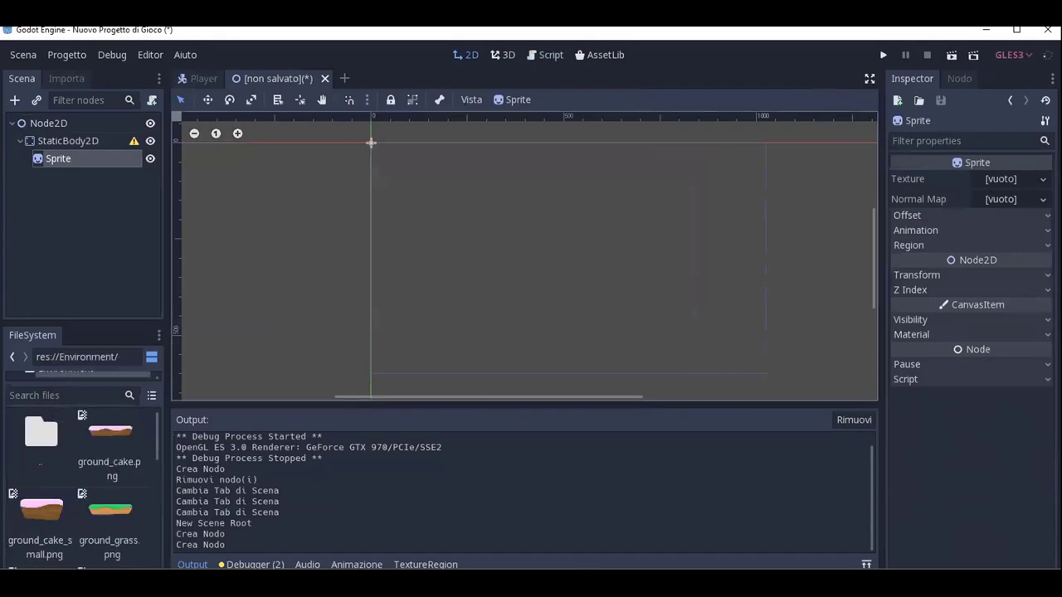
{"action": "left_click", "coordinate": [1042, 179]}
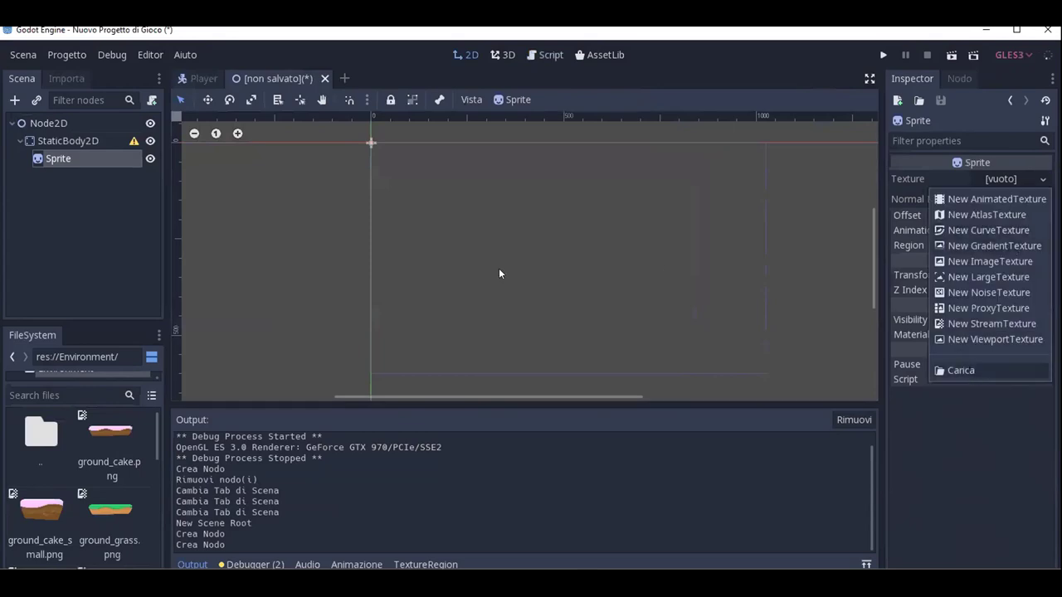
{"action": "left_click", "coordinate": [961, 370]}
{"action": "double_click", "coordinate": [411, 199]}
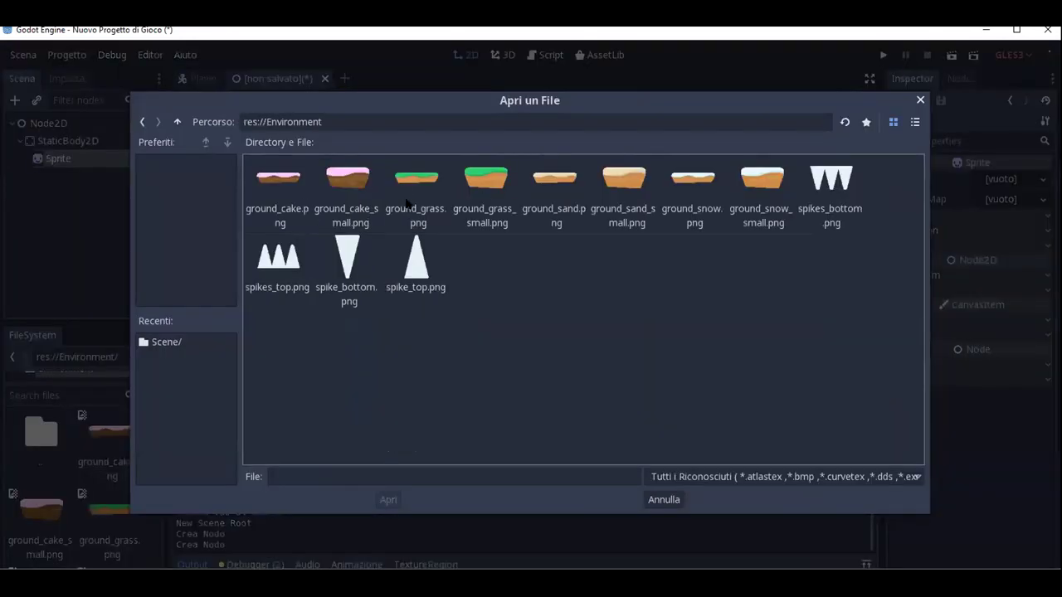
{"action": "left_click", "coordinate": [403, 186]}
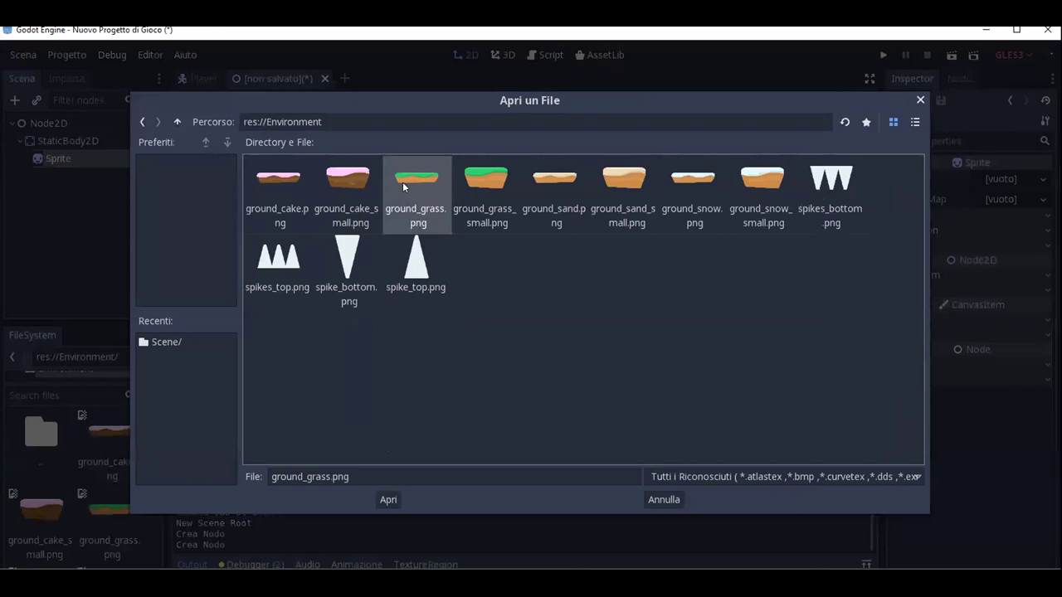
{"action": "double_click", "coordinate": [392, 171]}
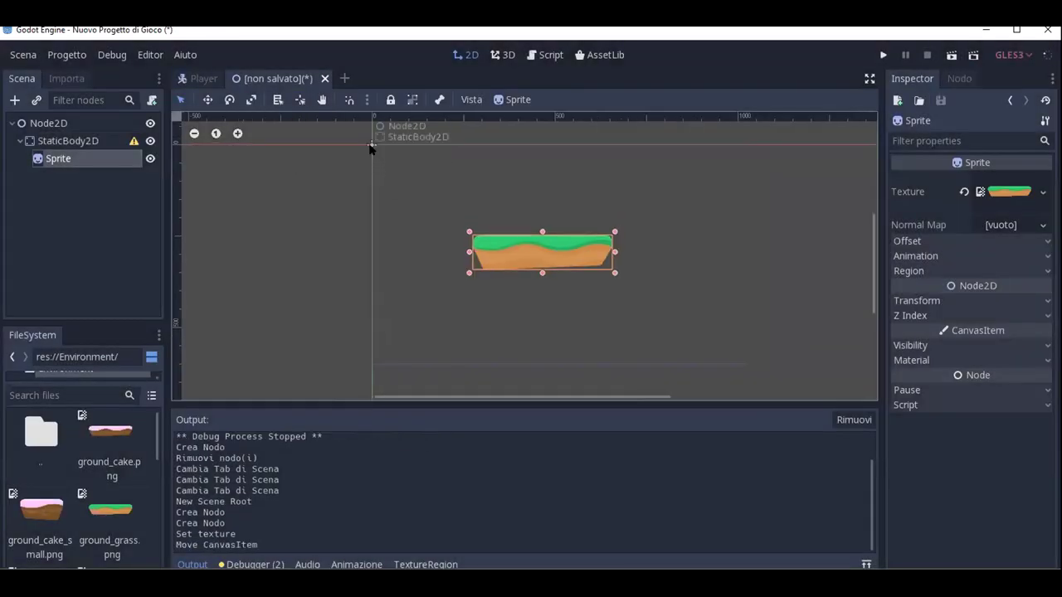
Align the grass sprite on the StaticBody2D, lock its children, and move the platform mid-scene.
{"action": "left_click", "coordinate": [371, 147]}
{"action": "left_click_drag", "start_coordinate": [371, 147], "coordinate": [443, 191]}
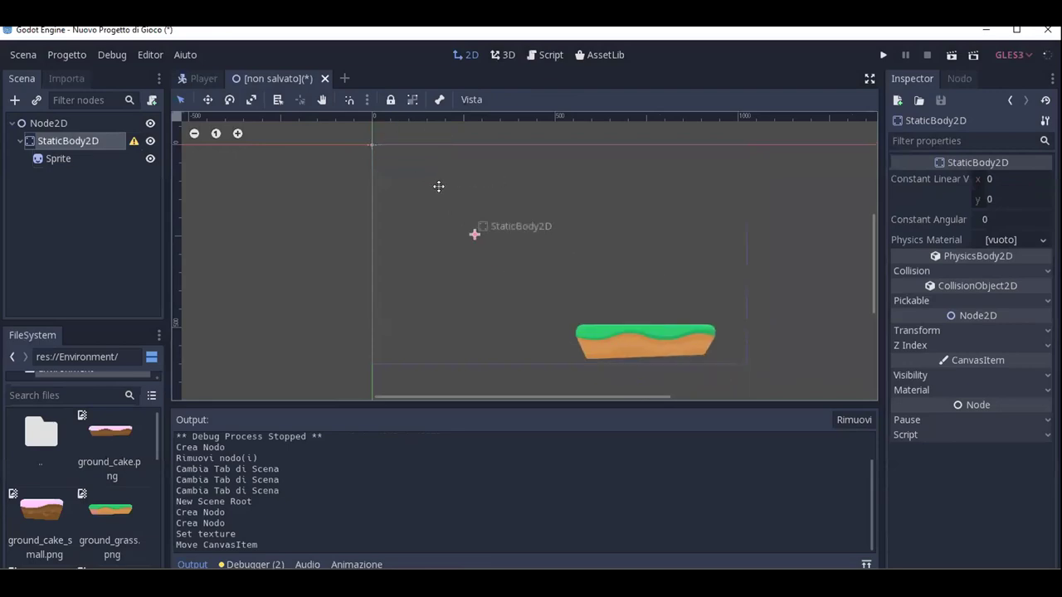
{"action": "left_click", "coordinate": [595, 295]}
{"action": "mouse_move", "coordinate": [595, 294]}
{"action": "left_mouse_down"}
{"action": "mouse_move", "coordinate": [432, 190]}
{"action": "mouse_move", "coordinate": [561, 256]}
{"action": "mouse_move", "coordinate": [434, 175]}
{"action": "left_mouse_up"}
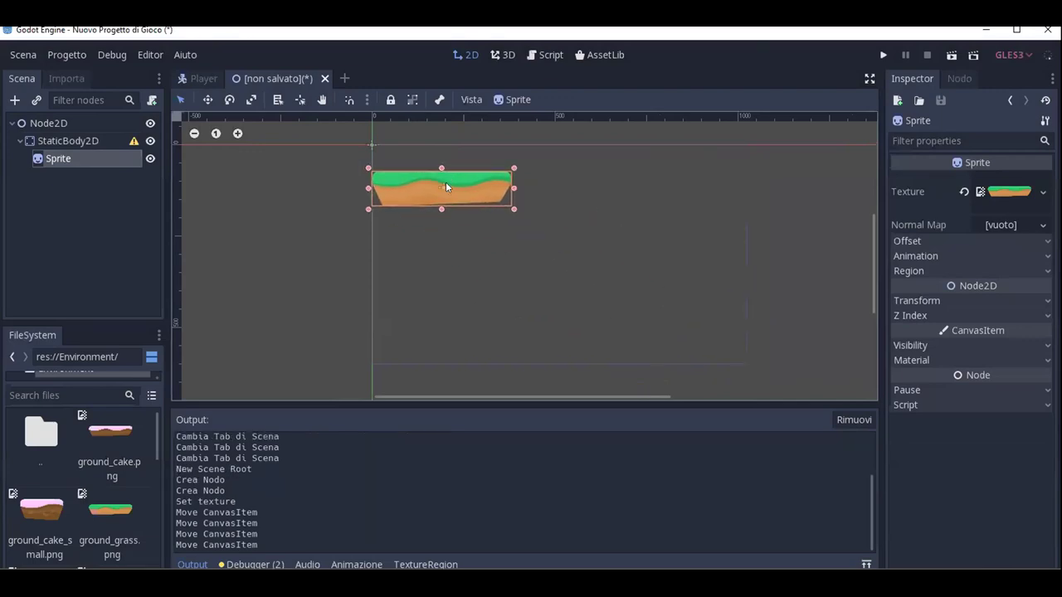
{"action": "left_click", "coordinate": [69, 141]}
{"action": "left_click", "coordinate": [413, 100]}
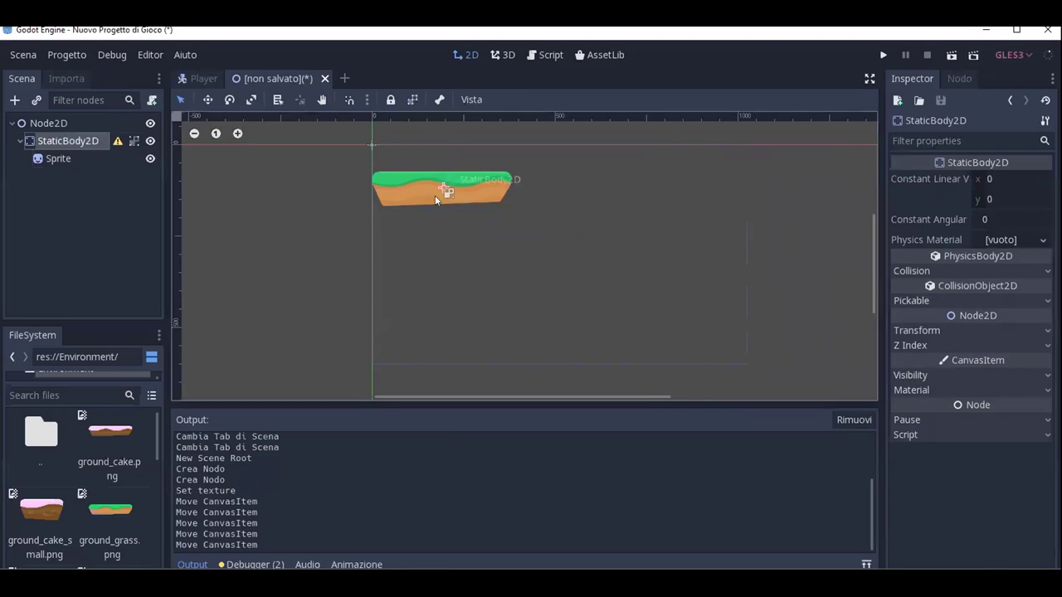
{"action": "left_click_drag", "start_coordinate": [442, 189], "coordinate": [573, 267]}
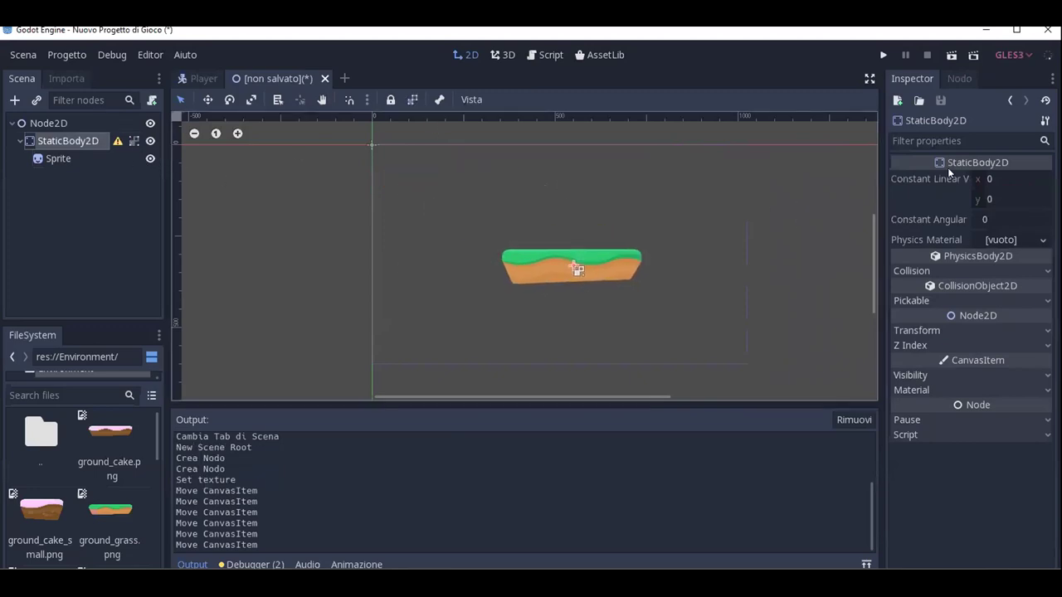
Add a CollisionPolygon2D child node under StaticBody2D.
{"action": "right_click", "coordinate": [85, 147]}
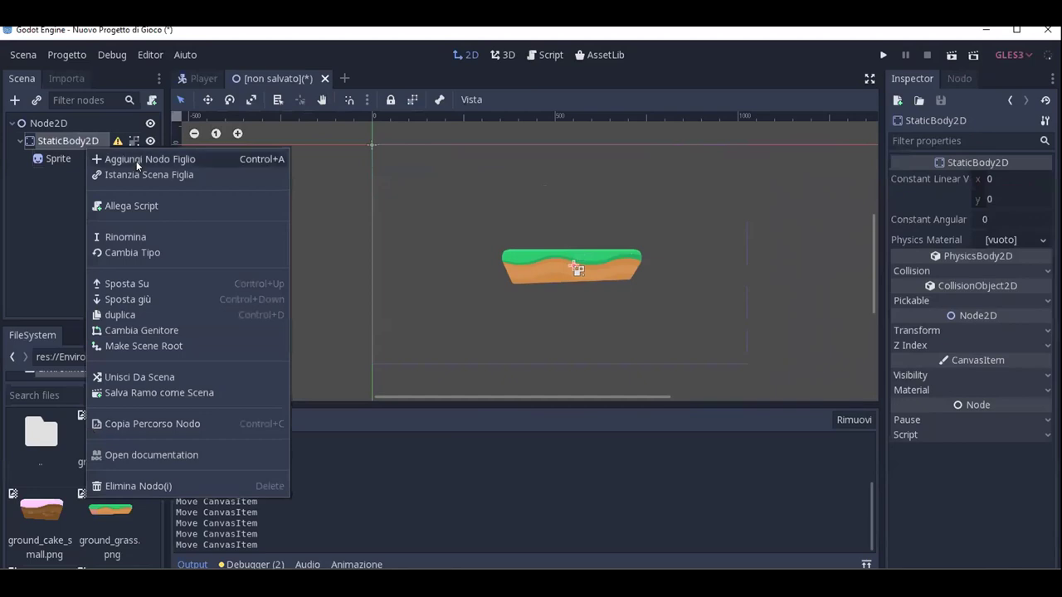
{"action": "key", "text": "ctrl+a"}
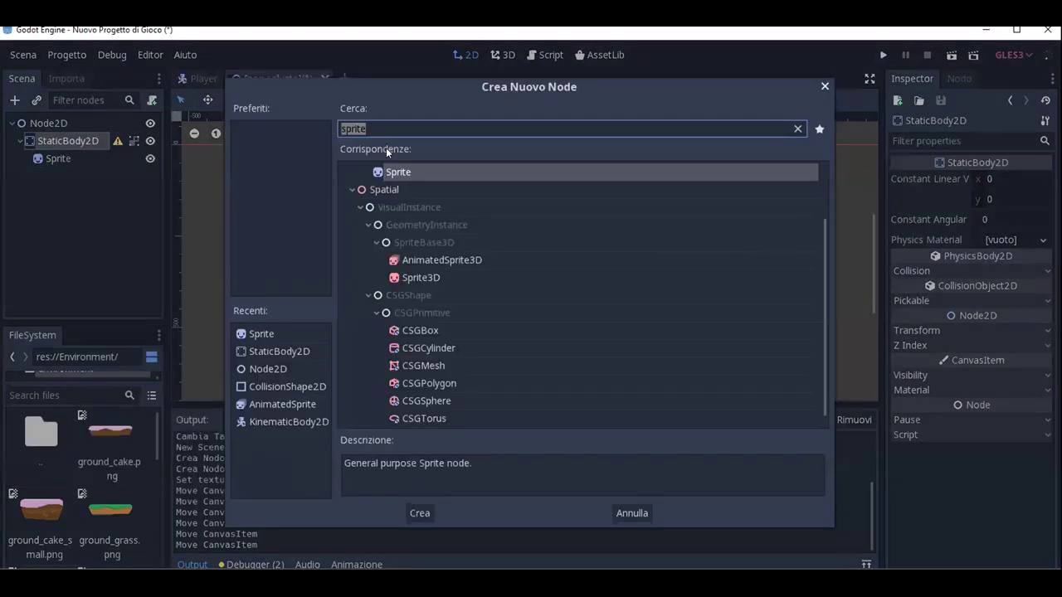
{"action": "type", "text": "collis"}
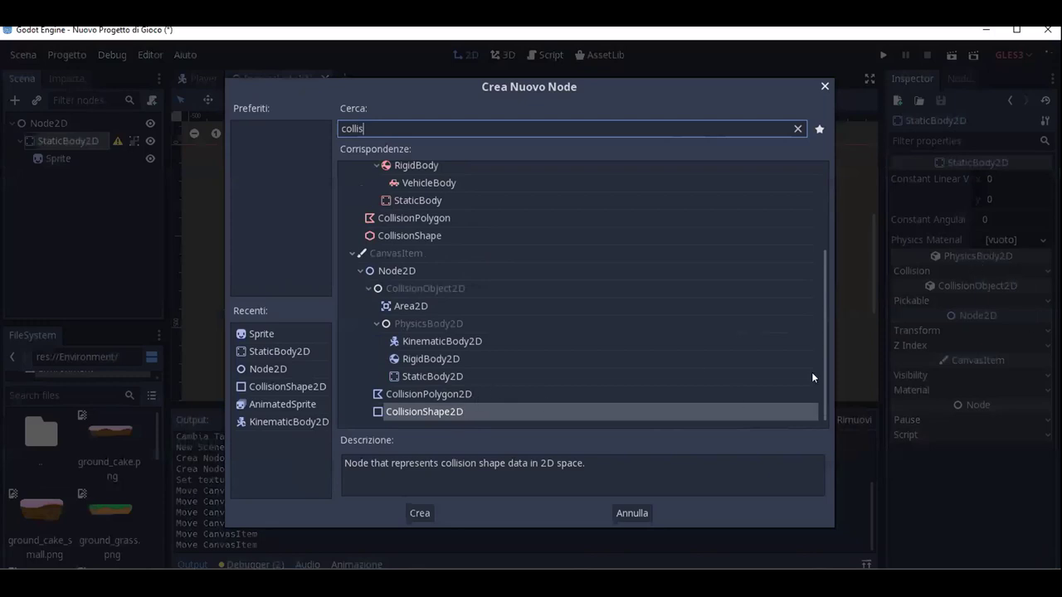
{"action": "left_click", "coordinate": [452, 395]}
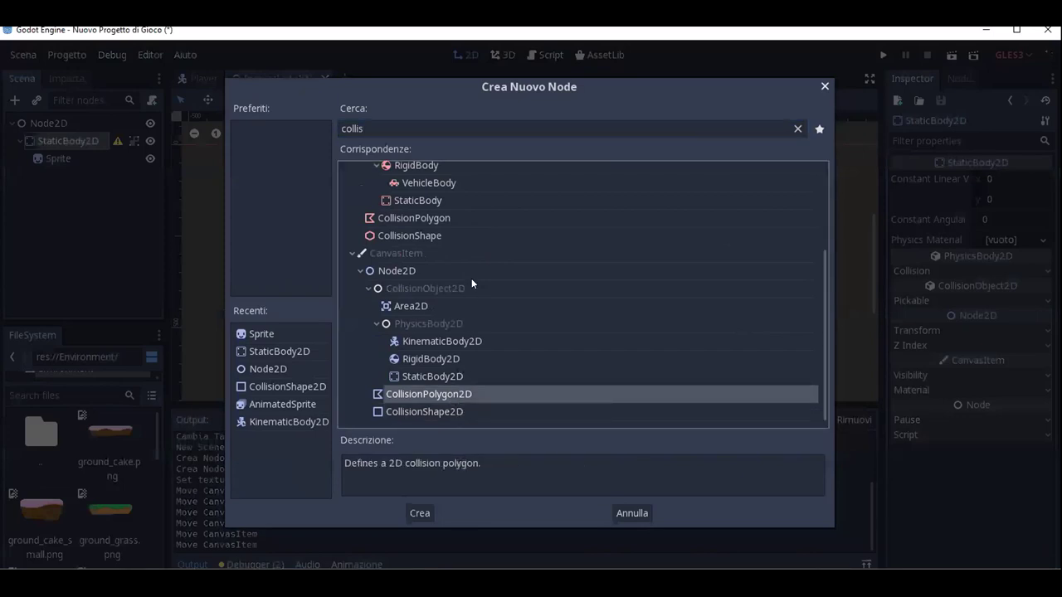
{"action": "key", "text": "Return"}
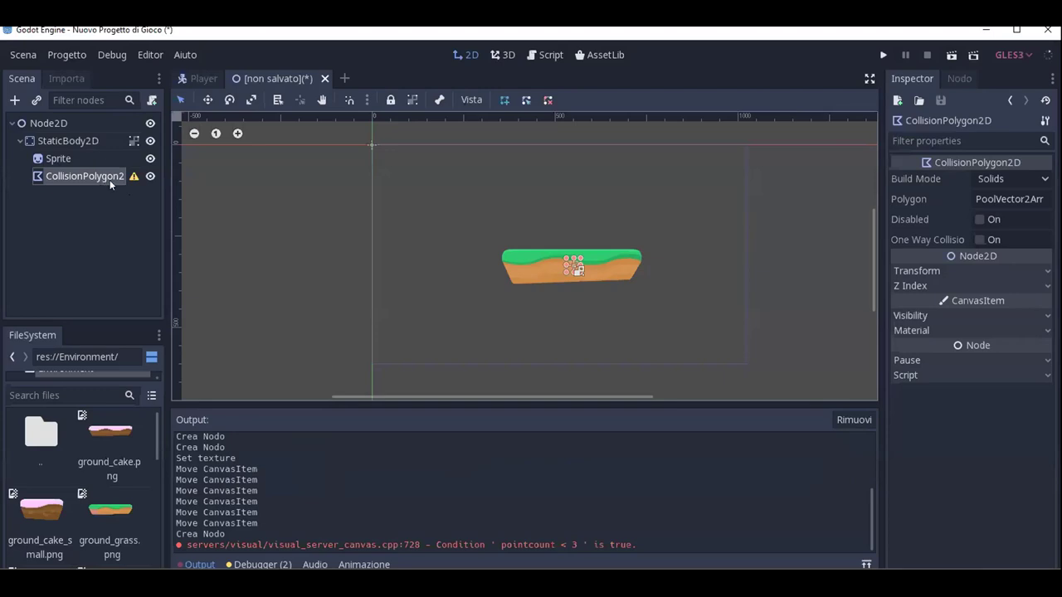
Trace a closed collision polygon around the grass platform's edges and corners.
{"action": "scroll", "coordinate": [504, 247], "scroll_direction": "up", "scroll_amount": 1}
{"action": "scroll", "coordinate": [504, 247], "scroll_direction": "up", "scroll_amount": 1}
{"action": "scroll", "coordinate": [504, 247], "scroll_direction": "up", "scroll_amount": 1}
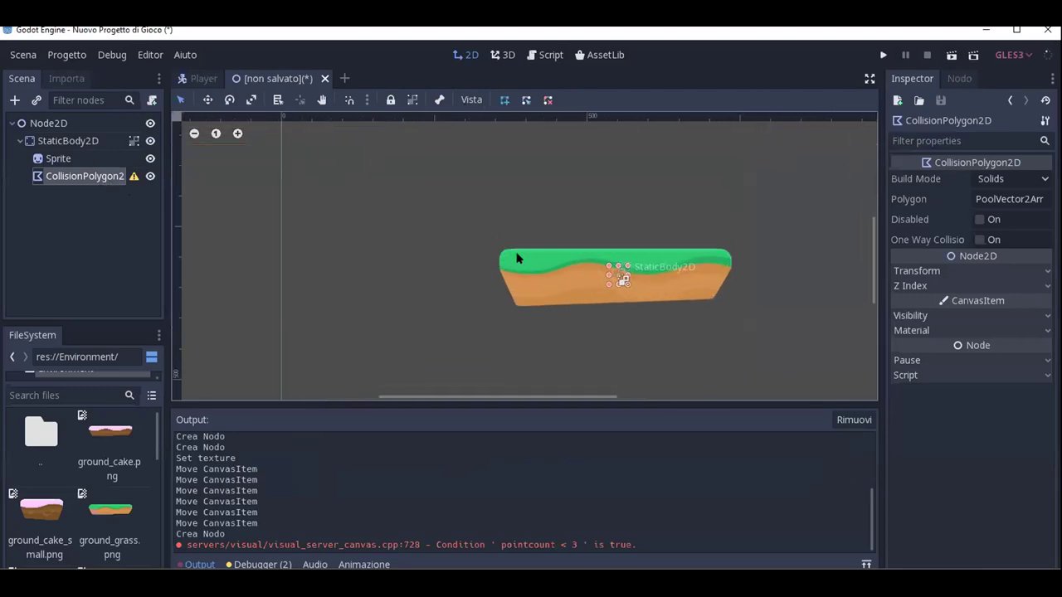
{"action": "scroll", "coordinate": [508, 248], "scroll_direction": "up", "scroll_amount": 2}
{"action": "left_click", "coordinate": [495, 257]}
{"action": "left_click", "coordinate": [495, 281]}
{"action": "left_click", "coordinate": [521, 332]}
{"action": "left_click", "coordinate": [816, 323]}
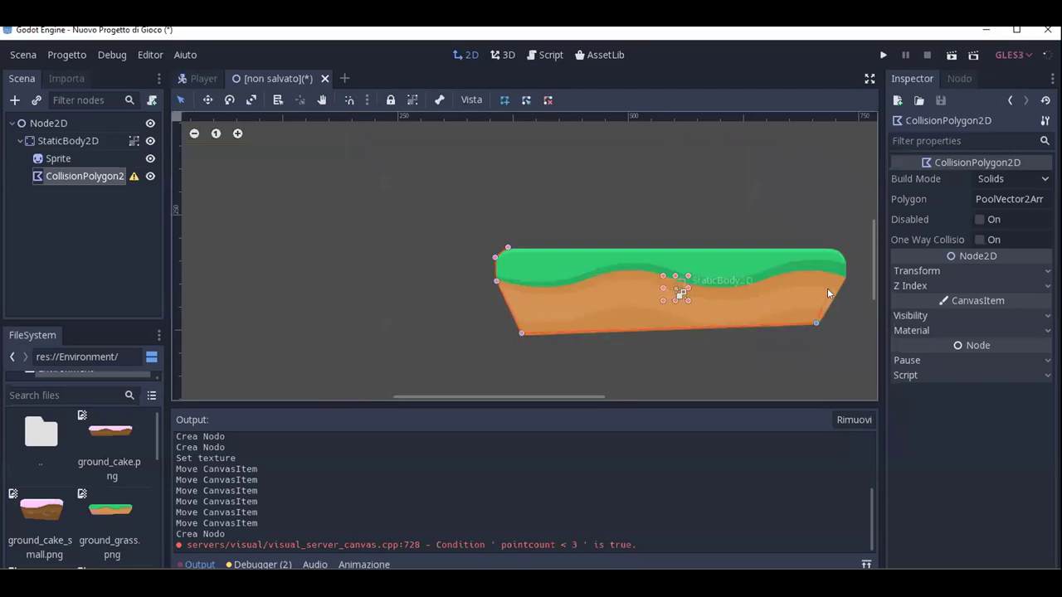
{"action": "left_click", "coordinate": [844, 277]}
{"action": "left_click", "coordinate": [844, 260]}
{"action": "left_click", "coordinate": [834, 247]}
{"action": "left_click", "coordinate": [508, 248]}
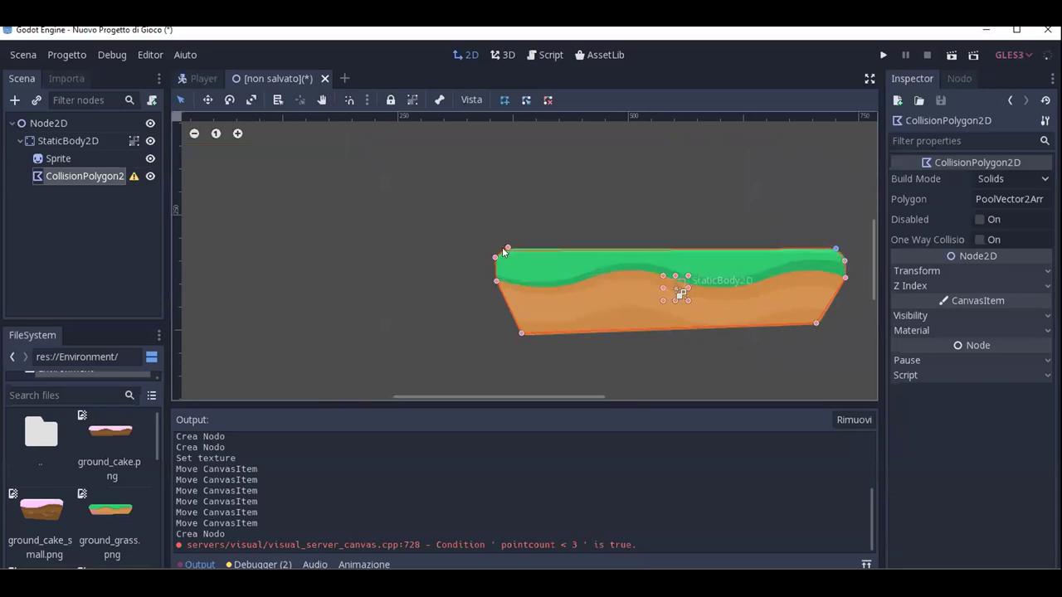
{"action": "left_click", "coordinate": [508, 249]}
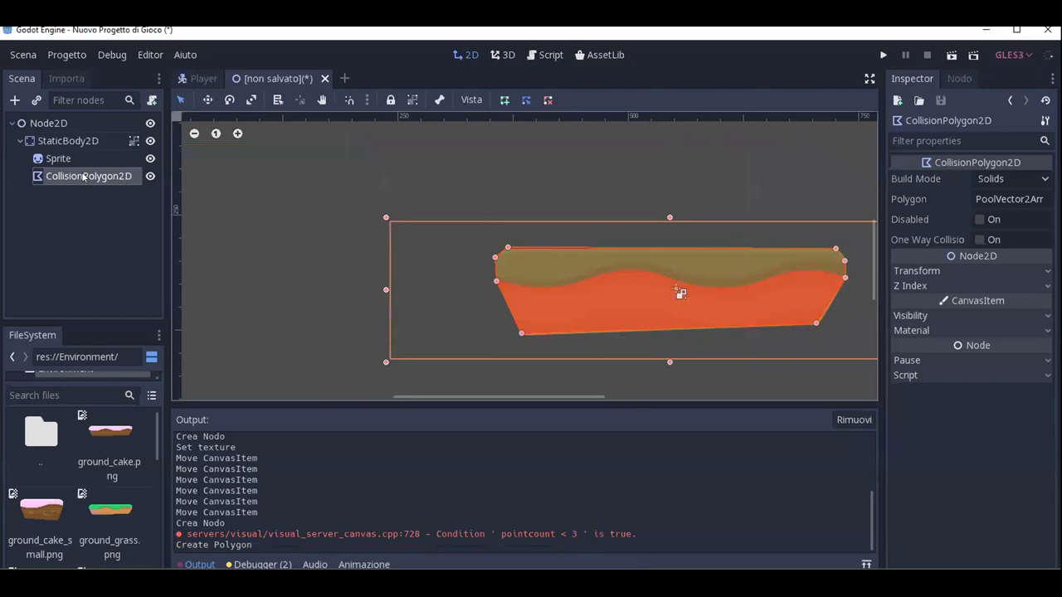
{"action": "scroll", "coordinate": [622, 254], "scroll_direction": "down", "scroll_amount": 2}
{"action": "scroll", "coordinate": [621, 256], "scroll_direction": "down", "scroll_amount": 2}
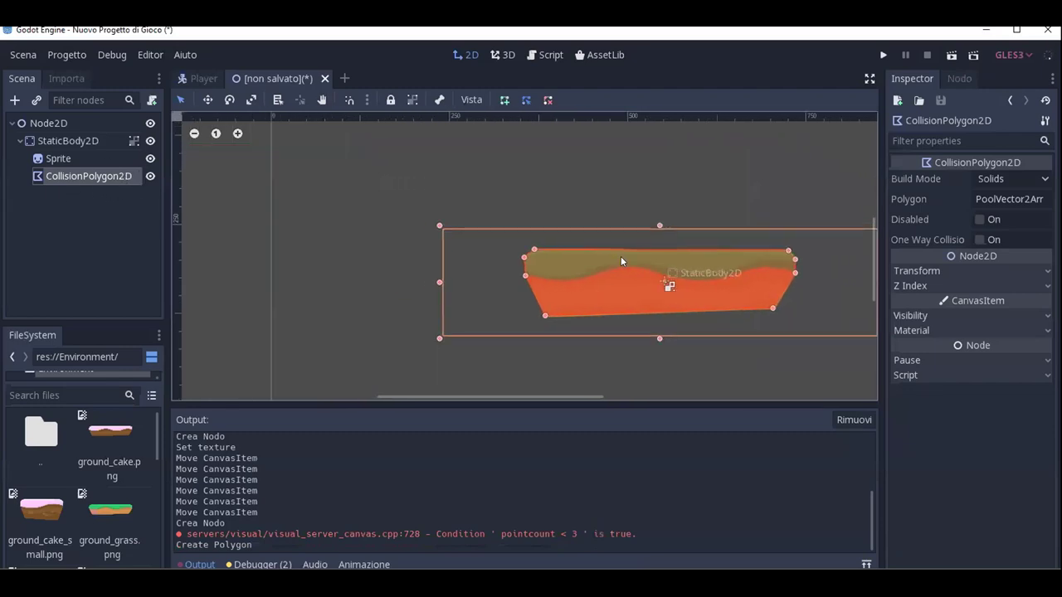
{"action": "scroll", "coordinate": [620, 256], "scroll_direction": "down", "scroll_amount": 2}
{"action": "scroll", "coordinate": [623, 256], "scroll_direction": "down", "scroll_amount": 2}
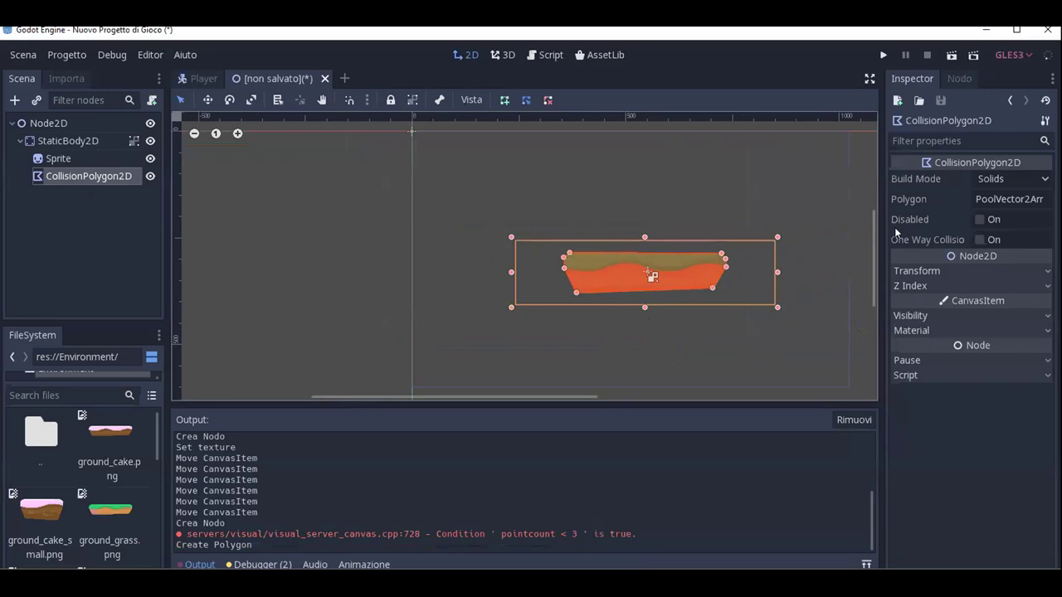
Save the platform scene, overwriting PiattaformeRes.tscn.
{"action": "key", "text": "ctrl+s"}
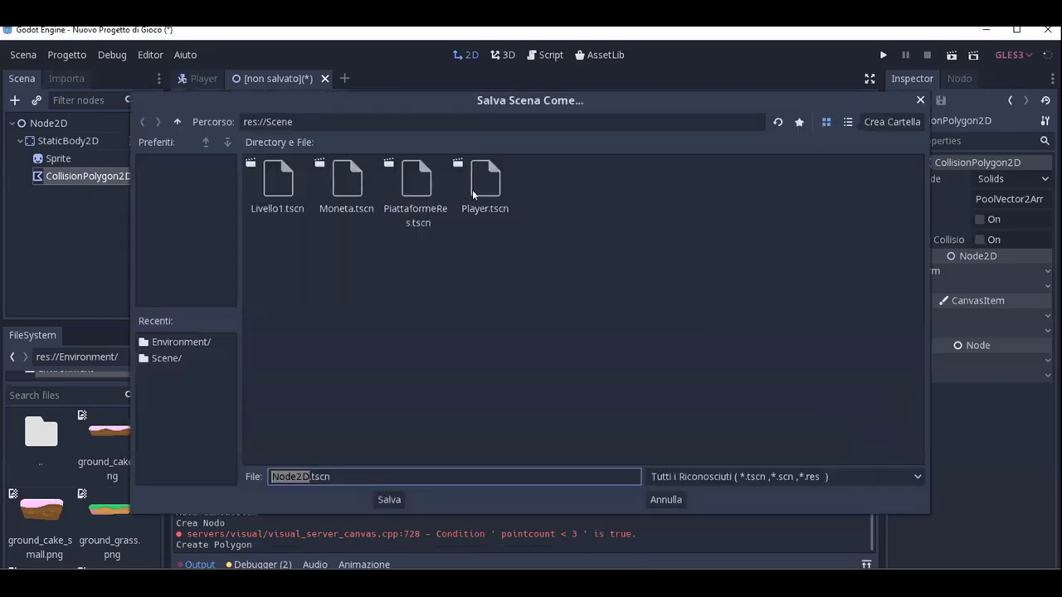
{"action": "left_click", "coordinate": [427, 179]}
{"action": "left_click", "coordinate": [390, 500]}
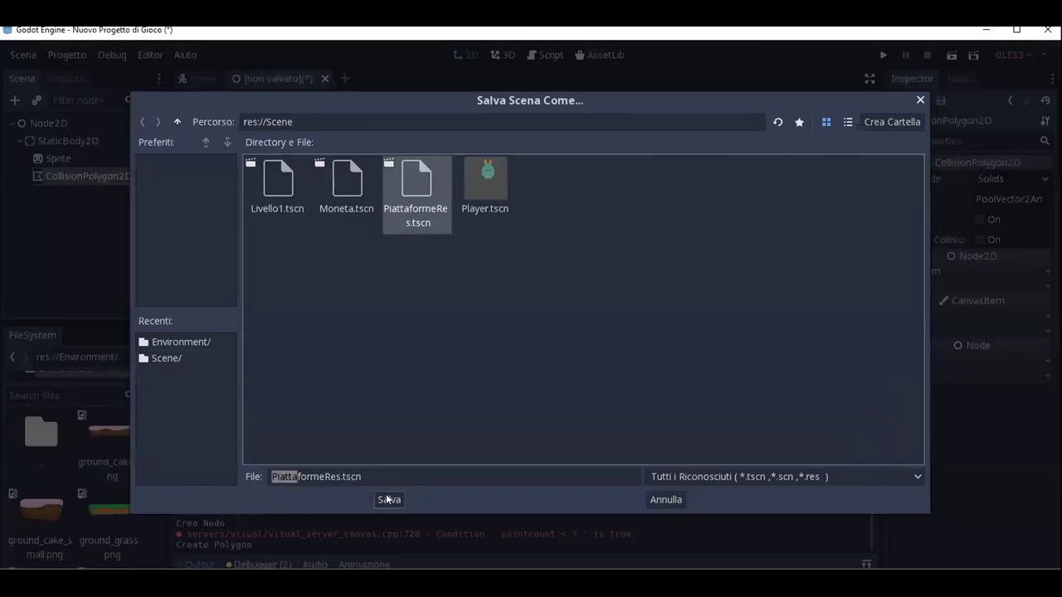
{"action": "left_click", "coordinate": [505, 324]}
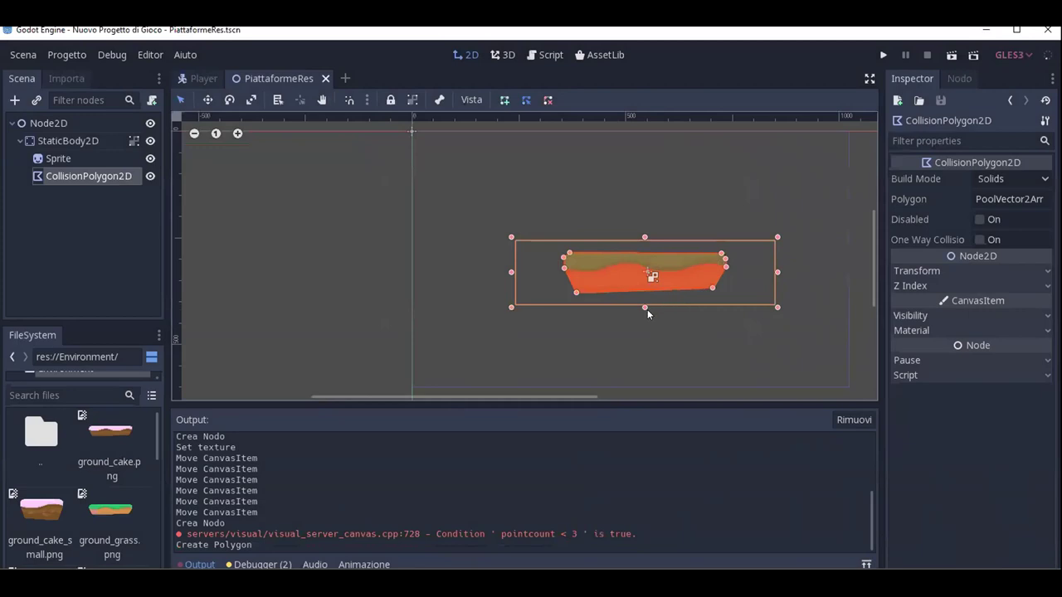
Create a new scene with a 2D root and instance Player.tscn as its child.
{"action": "left_click", "coordinate": [345, 78]}
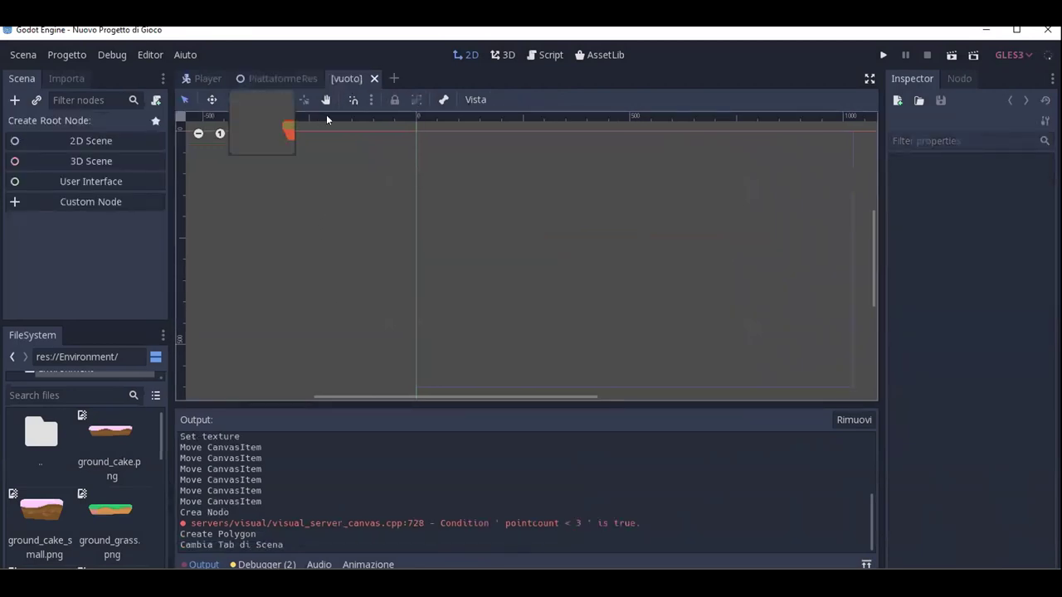
{"action": "left_click", "coordinate": [71, 139]}
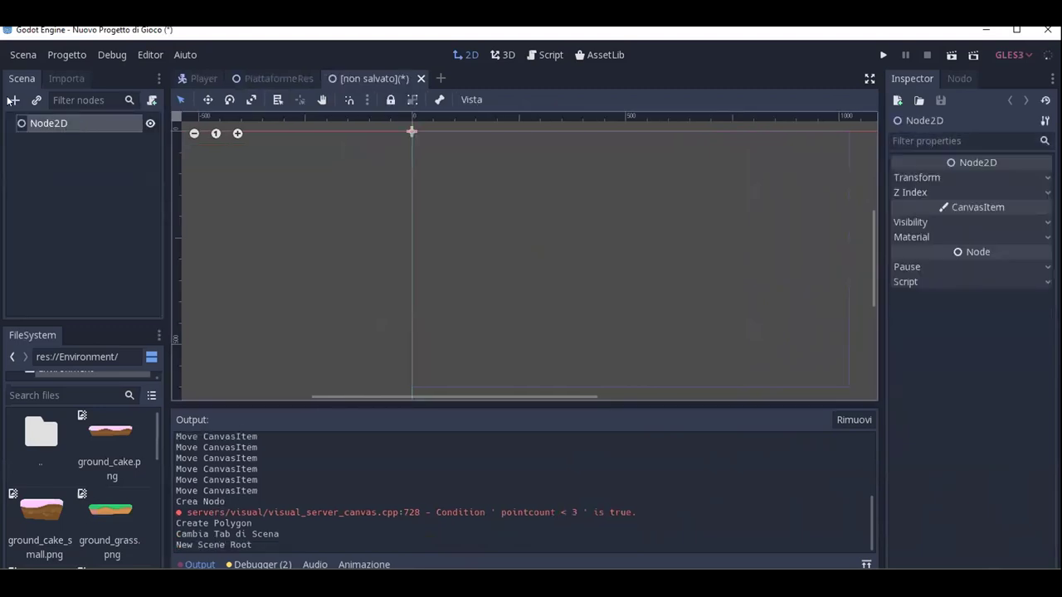
{"action": "right_click", "coordinate": [103, 141]}
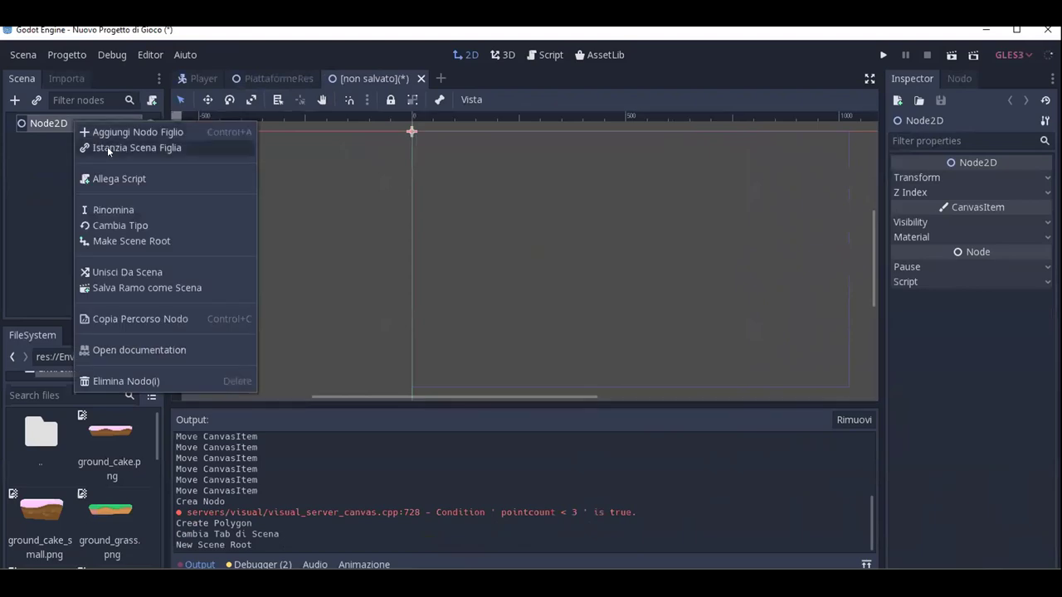
{"action": "left_click", "coordinate": [107, 146]}
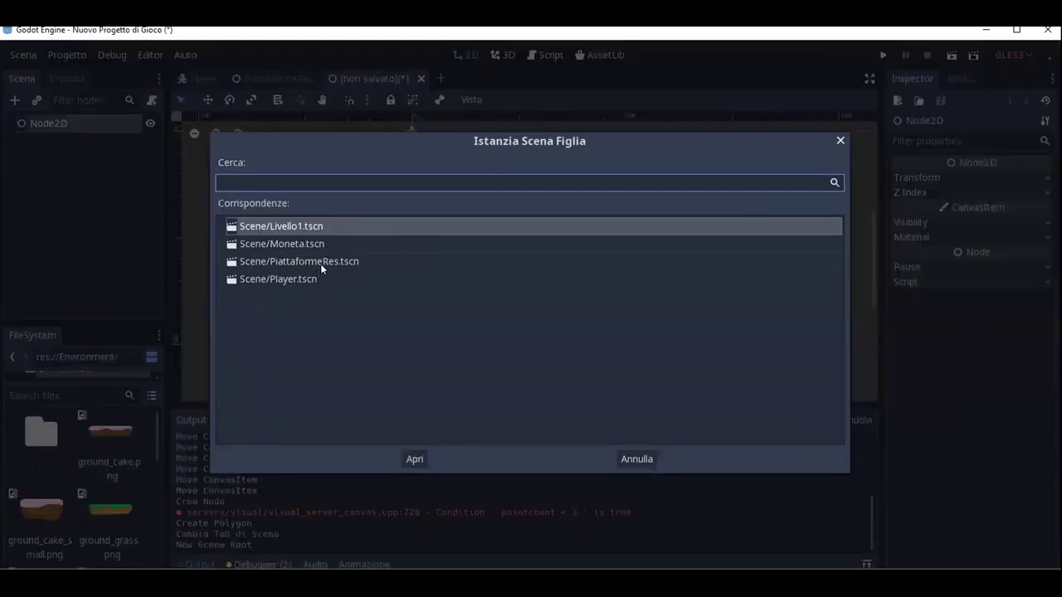
{"action": "left_click", "coordinate": [320, 264]}
{"action": "left_click", "coordinate": [307, 275]}
{"action": "double_click", "coordinate": [307, 279]}
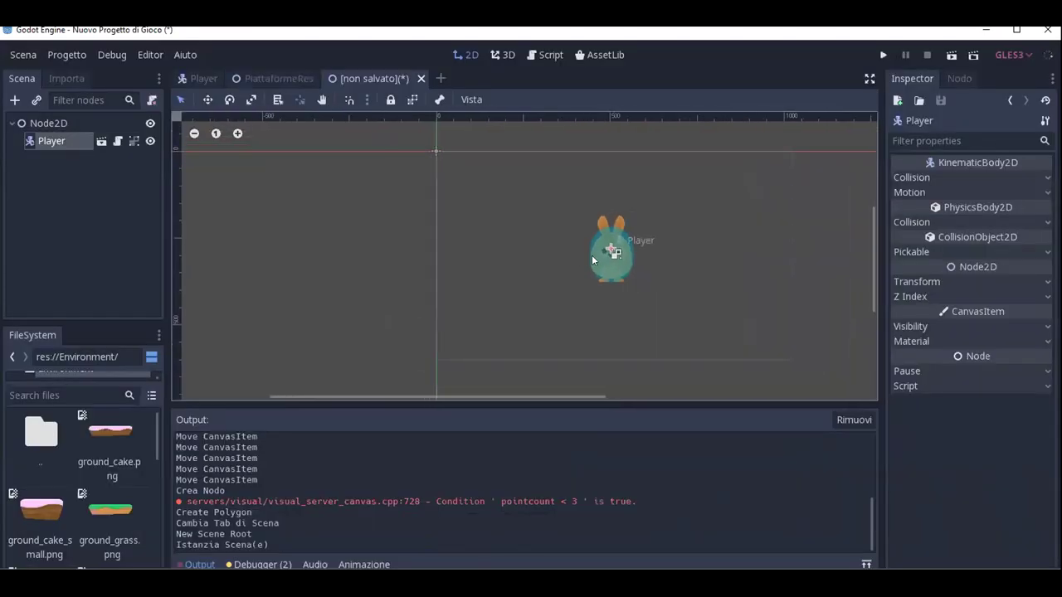
Move the bunny up-left and instance the grass platform scene below it.
{"action": "left_click_drag", "start_coordinate": [594, 262], "coordinate": [531, 228]}
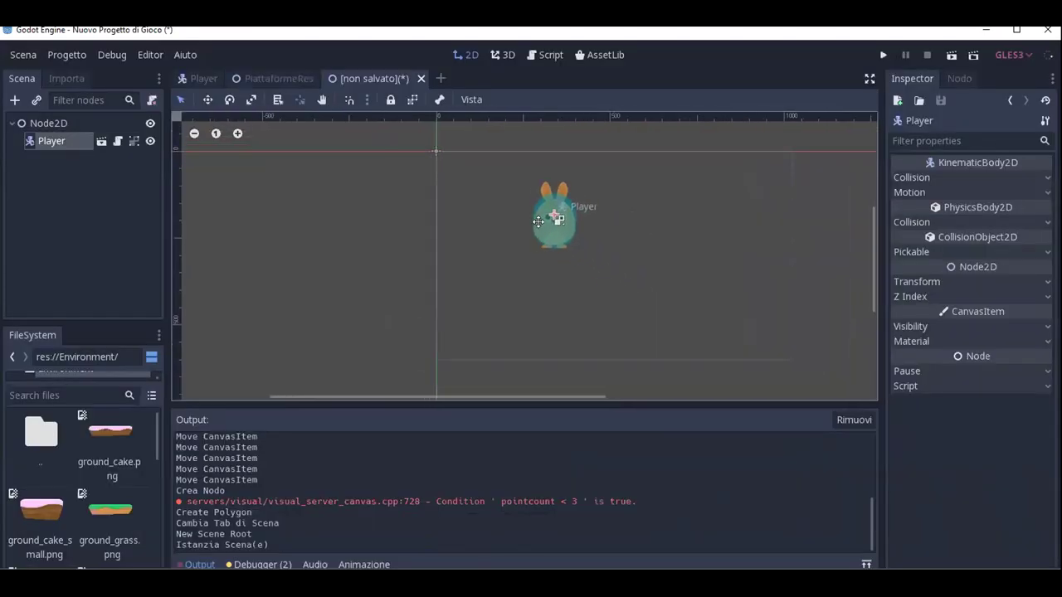
{"action": "left_click", "coordinate": [63, 123]}
{"action": "right_click", "coordinate": [64, 123]}
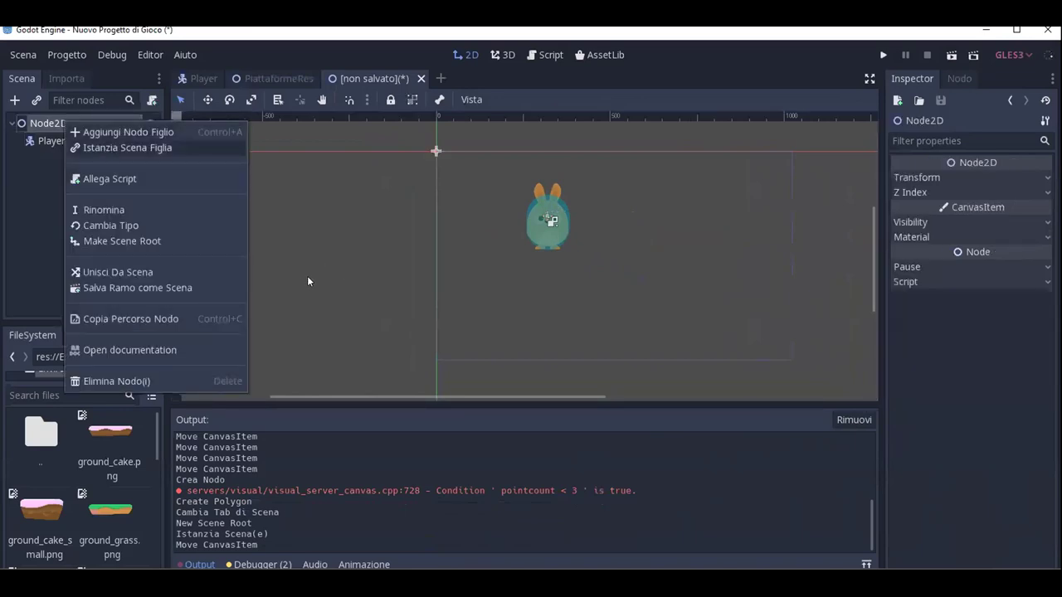
{"action": "key", "text": "Return"}
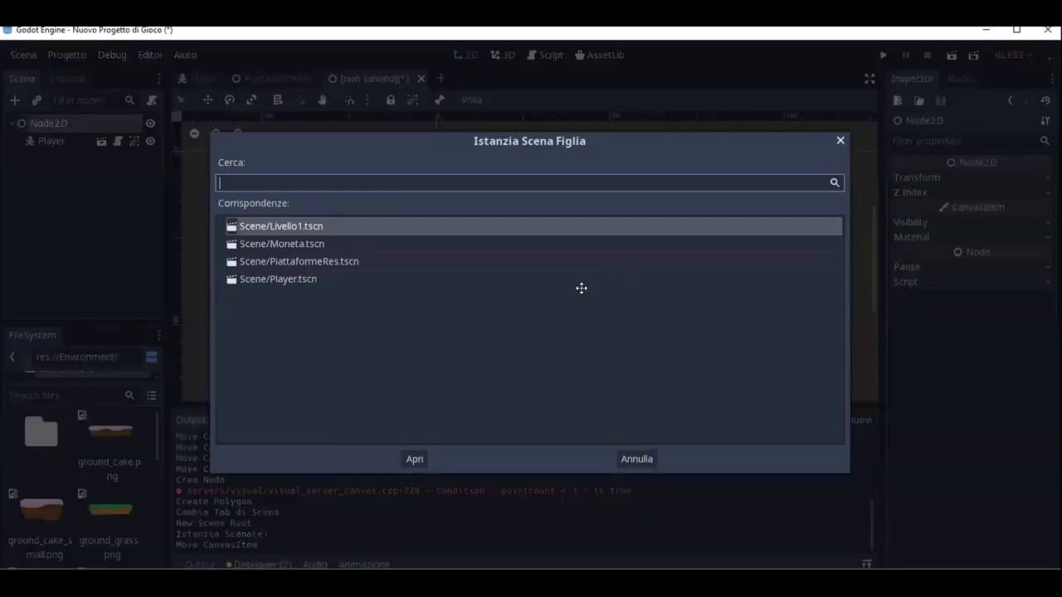
{"action": "key", "text": "Return"}
{"action": "left_click", "coordinate": [563, 285]}
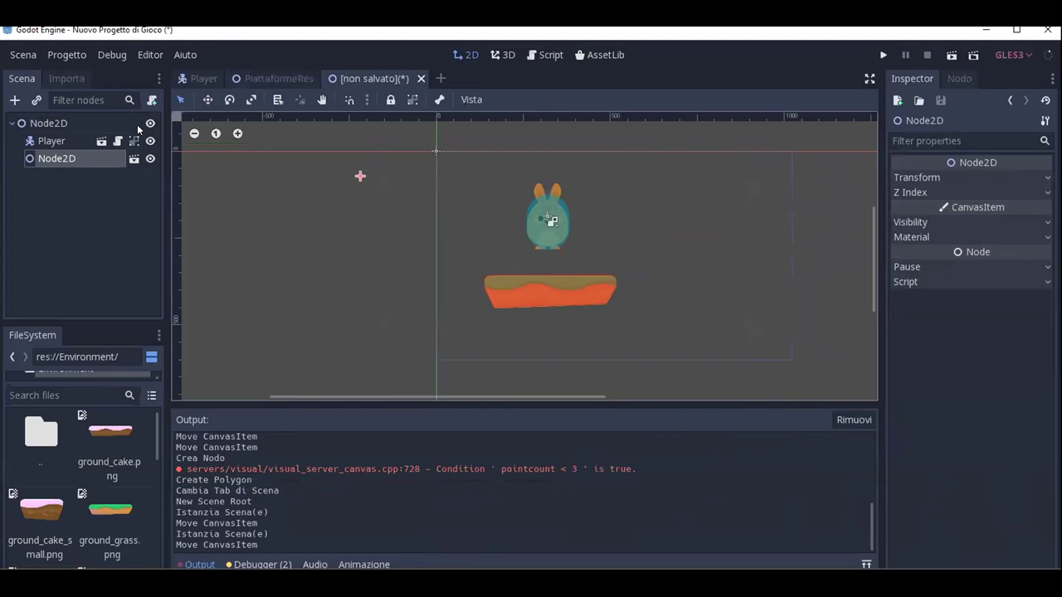
Rename the level's root node to Livello1.
{"action": "left_click", "coordinate": [48, 123]}
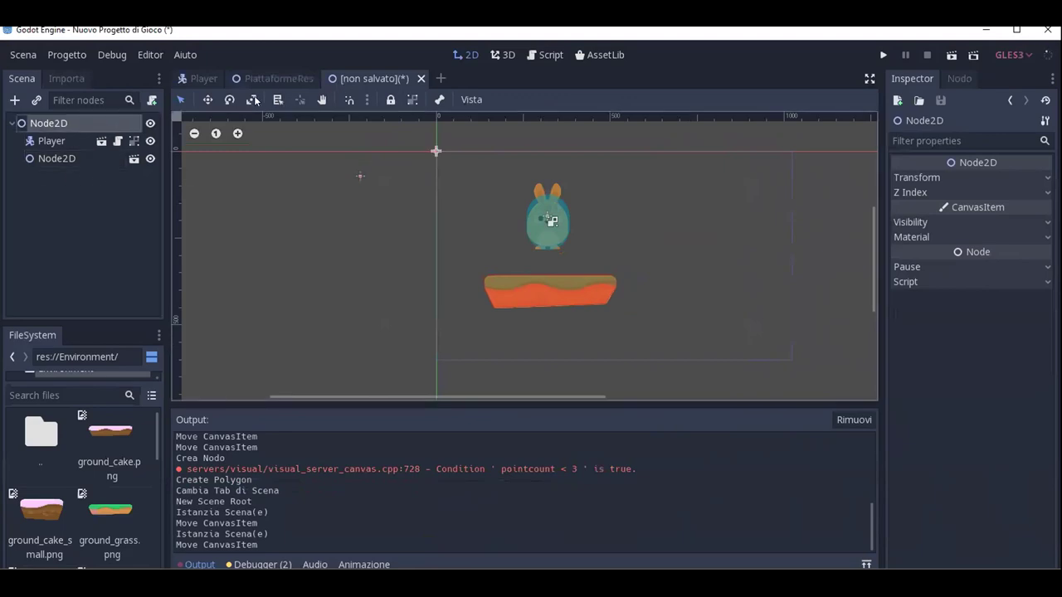
{"action": "double_click", "coordinate": [55, 122]}
{"action": "type", "text": "Livello1"}
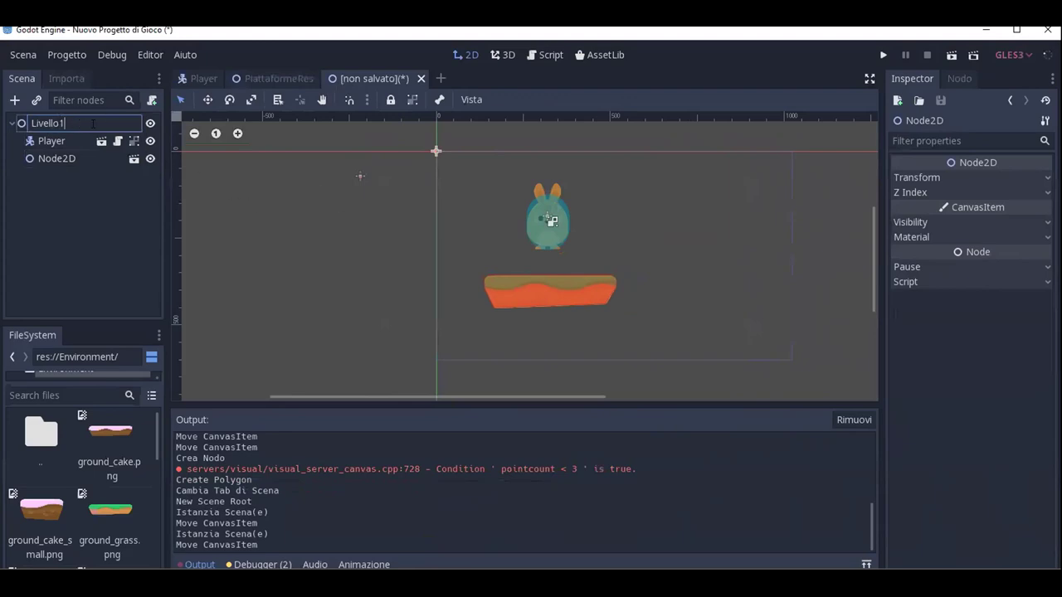
{"action": "key", "text": "Return"}
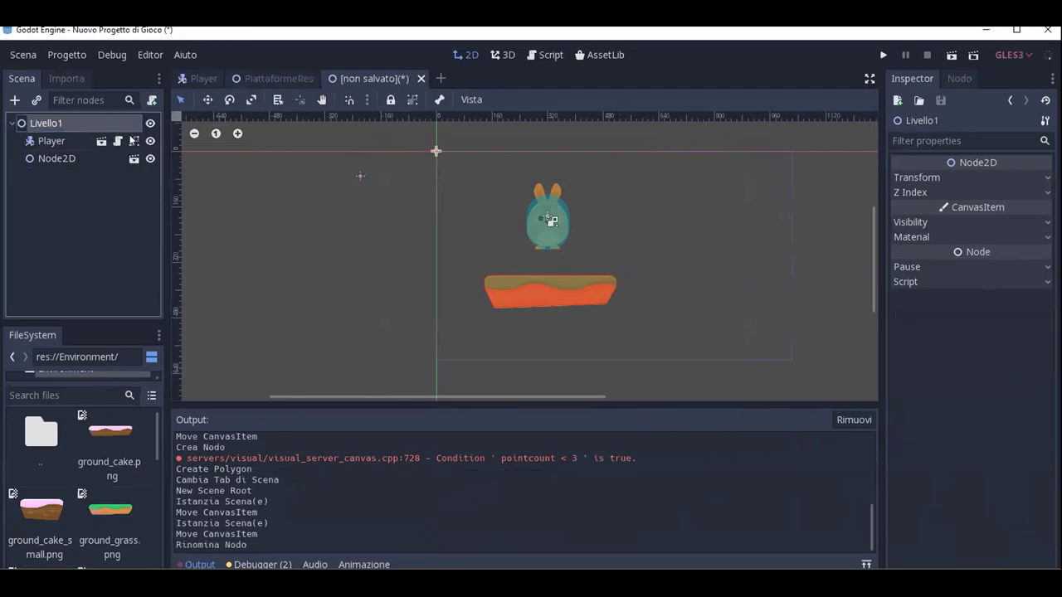
Save the level, overwriting Livello1.tscn.
{"action": "key", "text": "ctrl+s"}
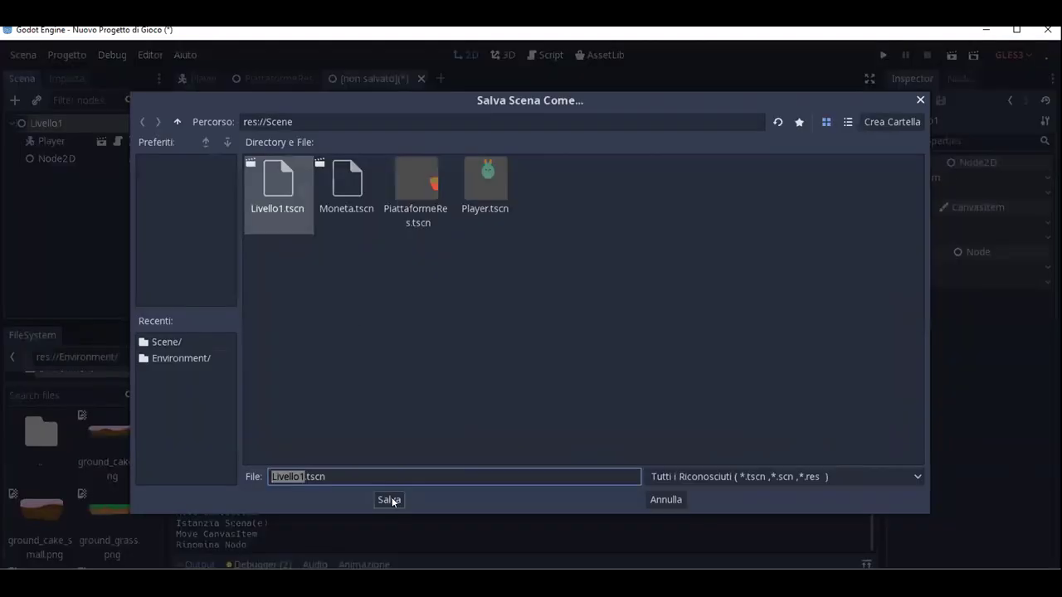
{"action": "left_click", "coordinate": [390, 500]}
{"action": "left_click", "coordinate": [508, 324]}
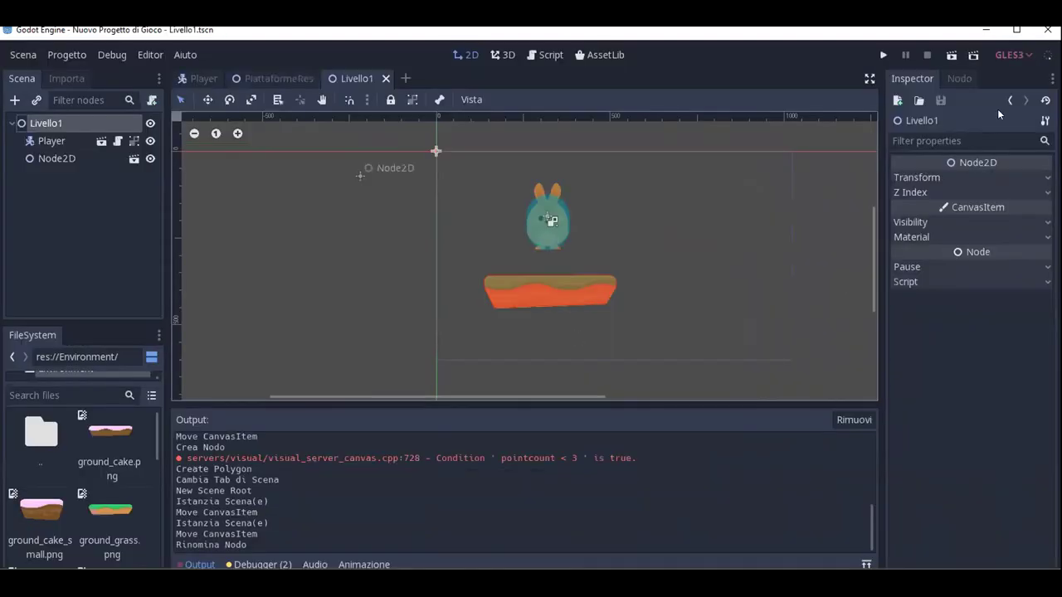
Run the Livello1 level and test the bunny jumping and walking with the arrow keys.
{"action": "left_click", "coordinate": [955, 55]}
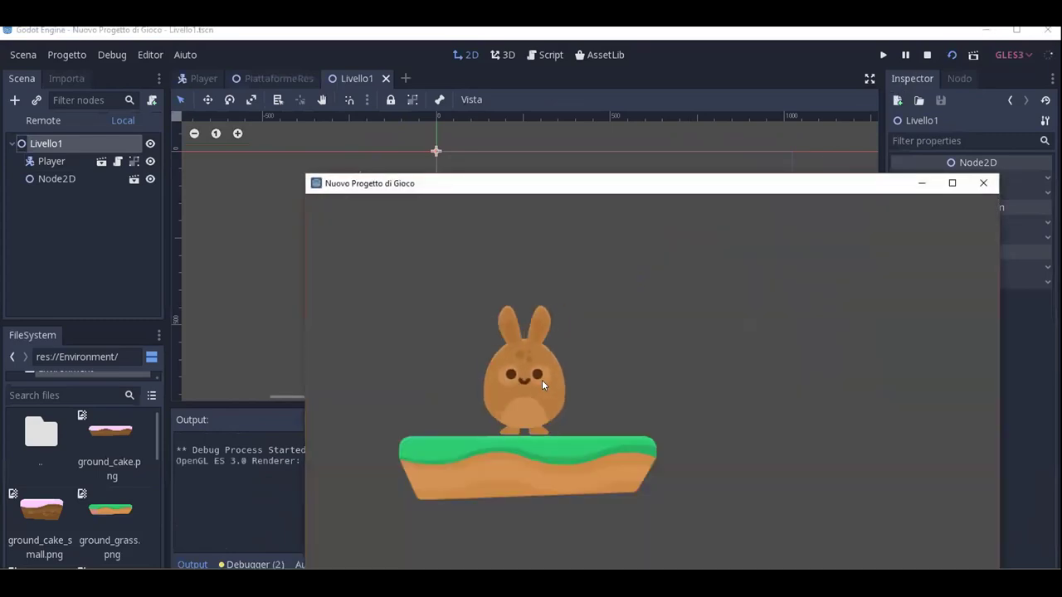
{"action": "key", "text": "Up"}
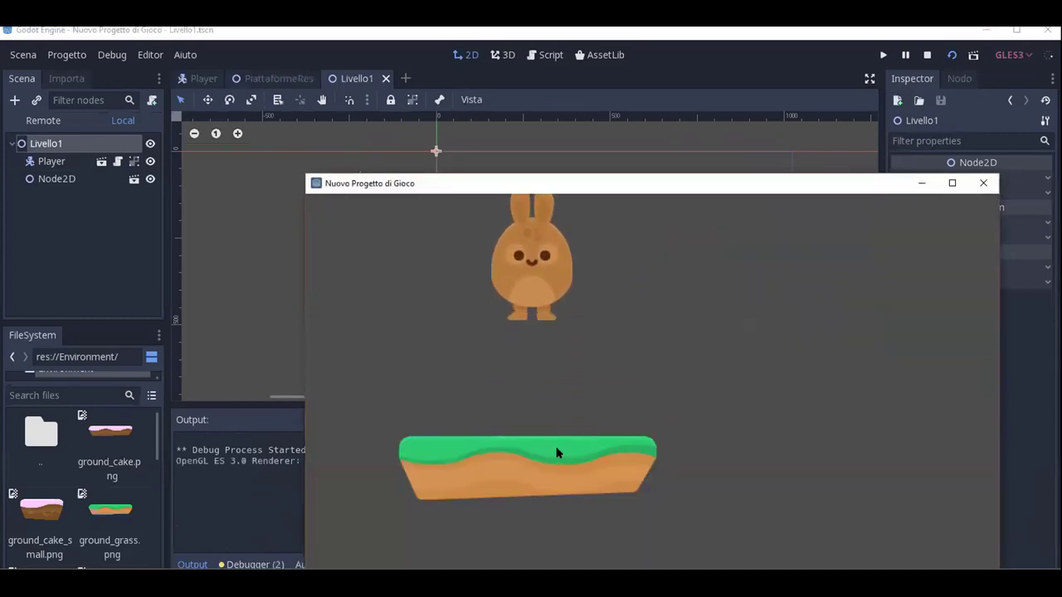
{"action": "key", "text": "Left"}
{"action": "key", "text": "Right"}
{"action": "key", "text": "Up"}
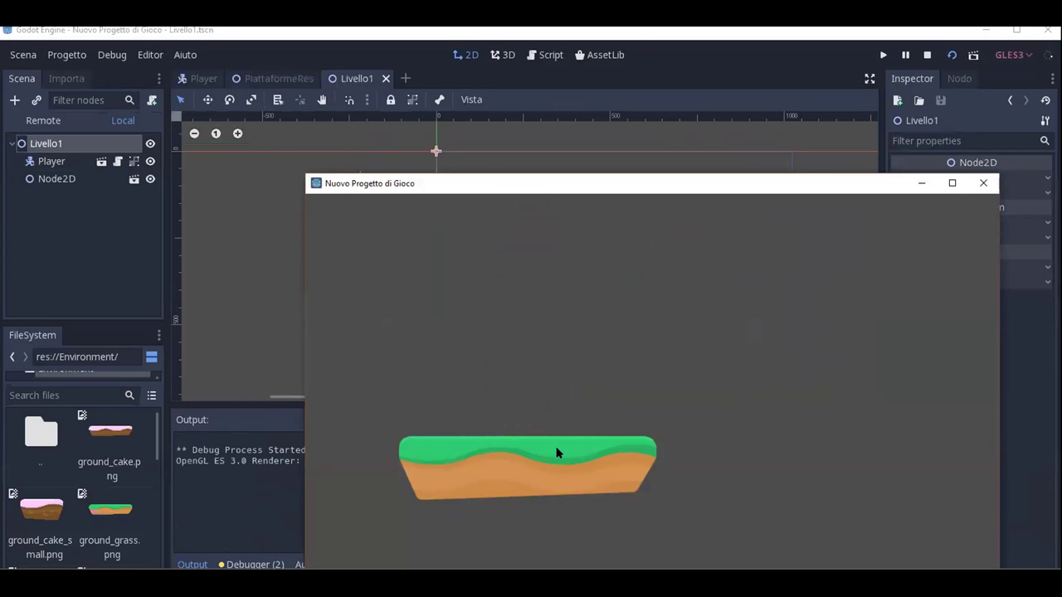
{"action": "key", "text": "Up"}
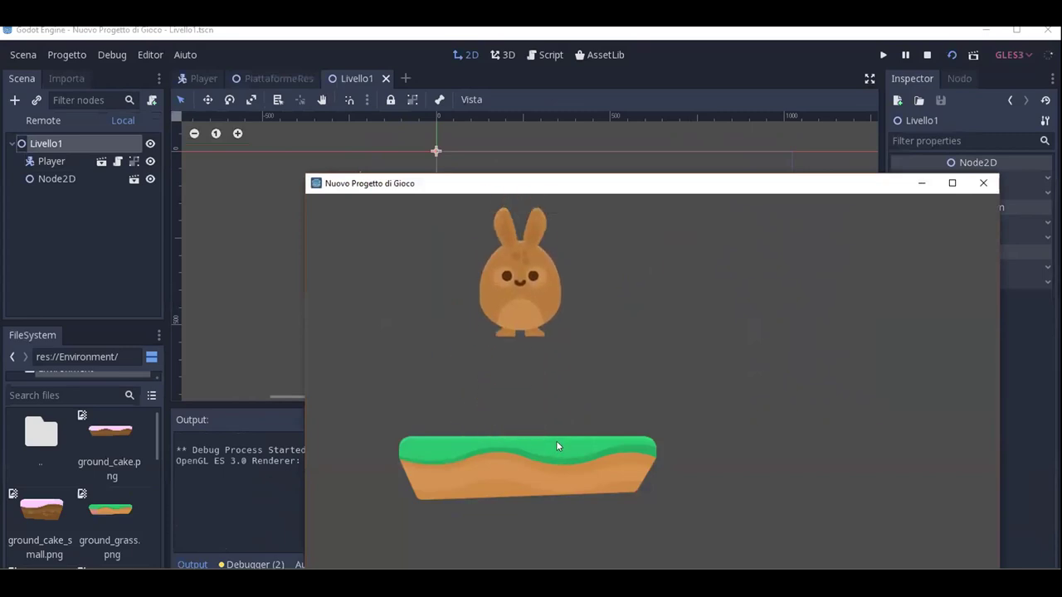
{"action": "key", "text": "Right"}
{"action": "key", "text": "Up"}
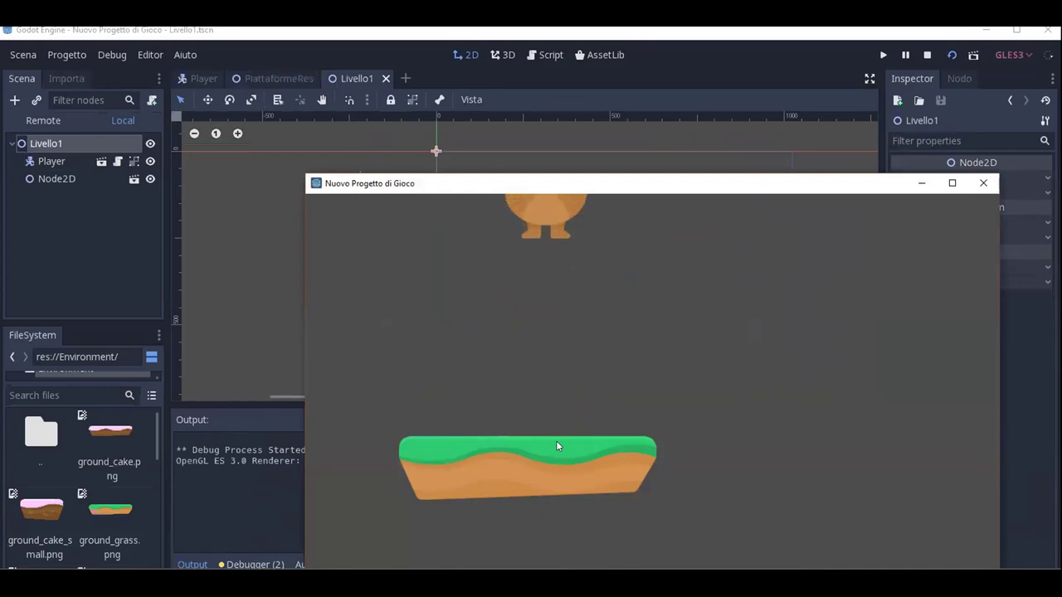
{"action": "key", "text": "Up"}
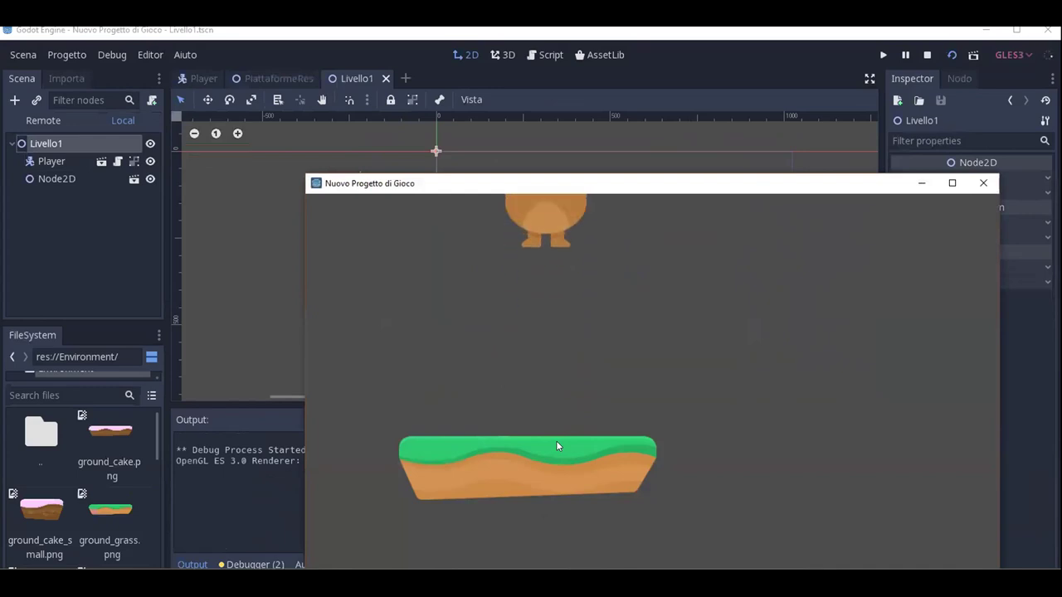
{"action": "key", "text": "Right"}
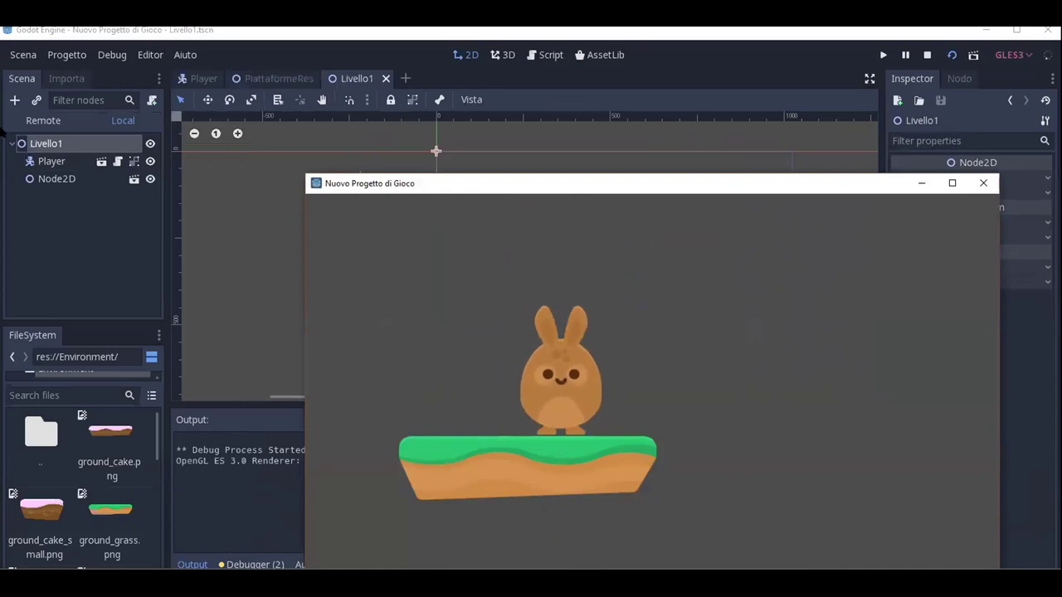
Restart and then stop the running game, and open the Player.gd script.
{"action": "left_click", "coordinate": [44, 149]}
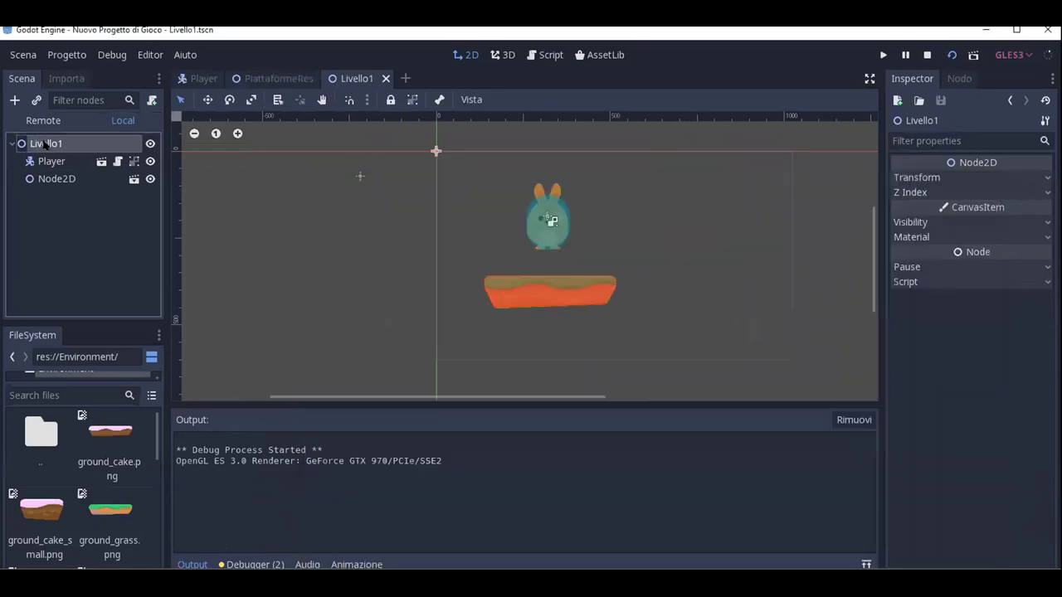
{"action": "right_click", "coordinate": [45, 146]}
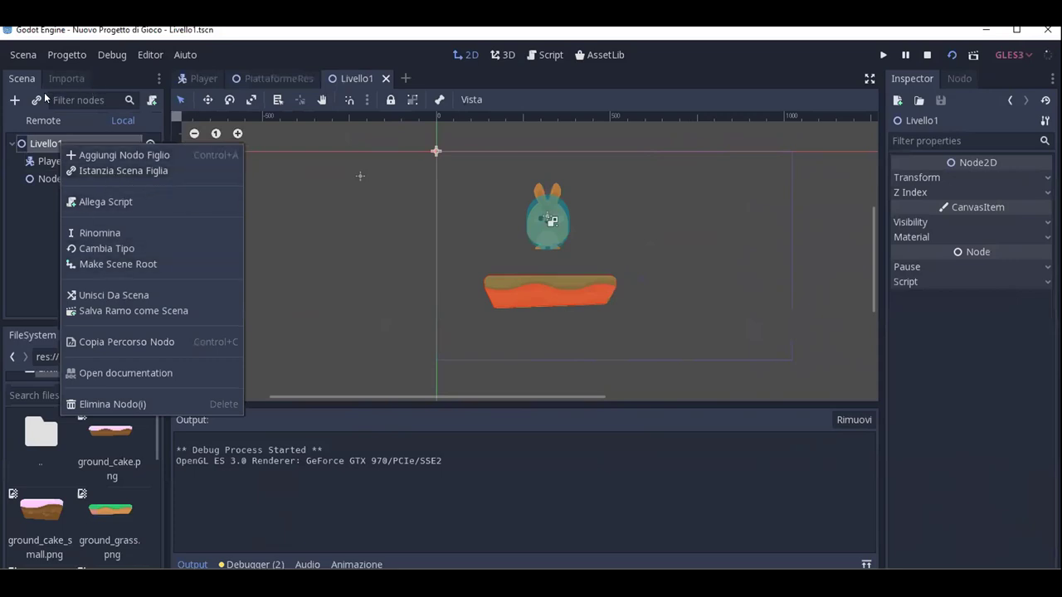
{"action": "left_click", "coordinate": [402, 251]}
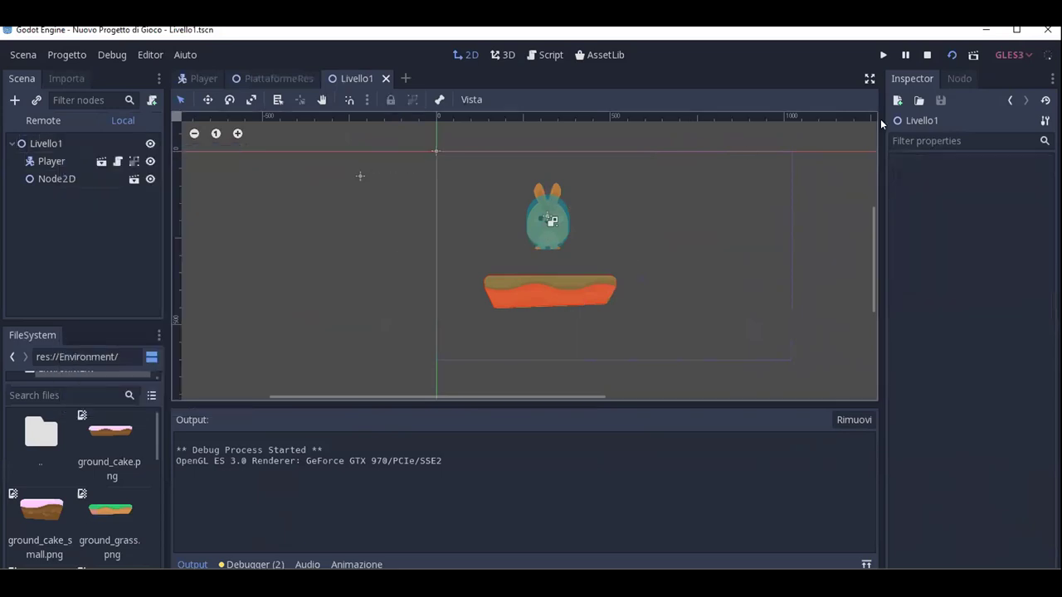
{"action": "left_click", "coordinate": [951, 55]}
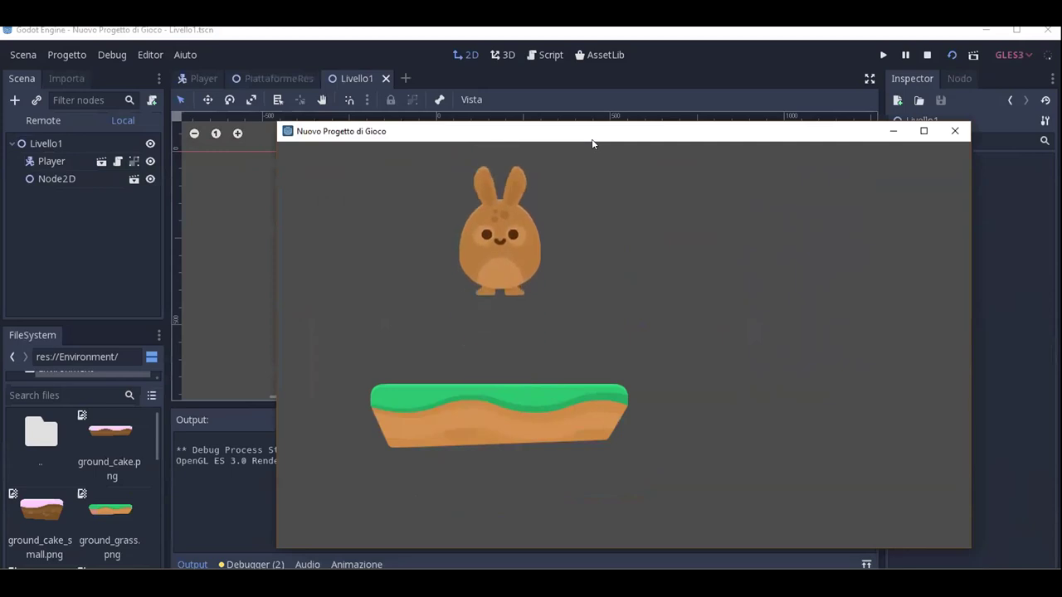
{"action": "left_click", "coordinate": [955, 131]}
{"action": "left_click", "coordinate": [117, 161]}
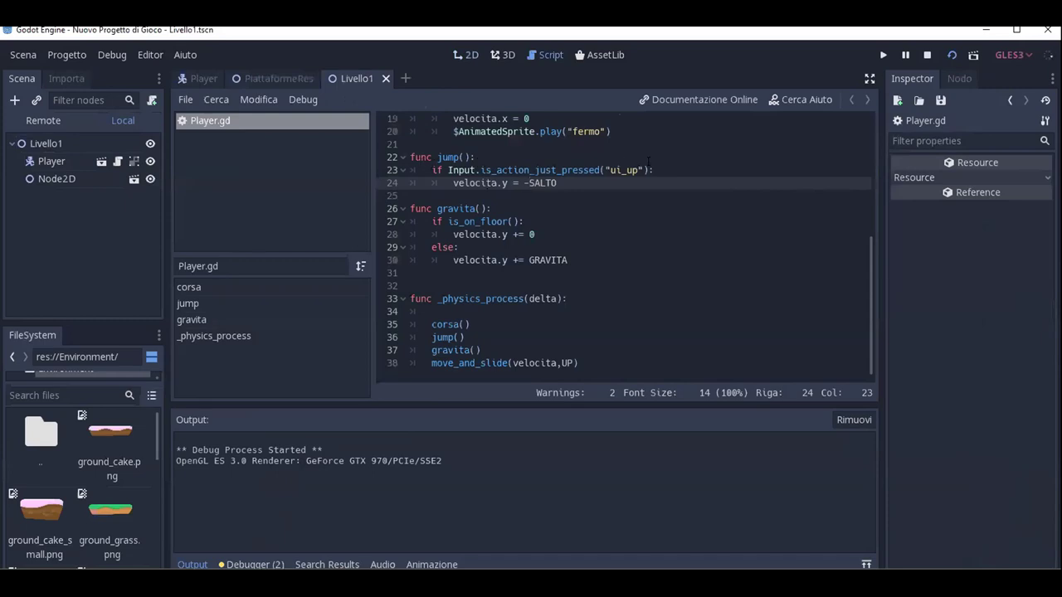
Extend line 23's jump condition with 'and is_on_floor()' in Player.gd.
{"action": "left_click", "coordinate": [650, 171]}
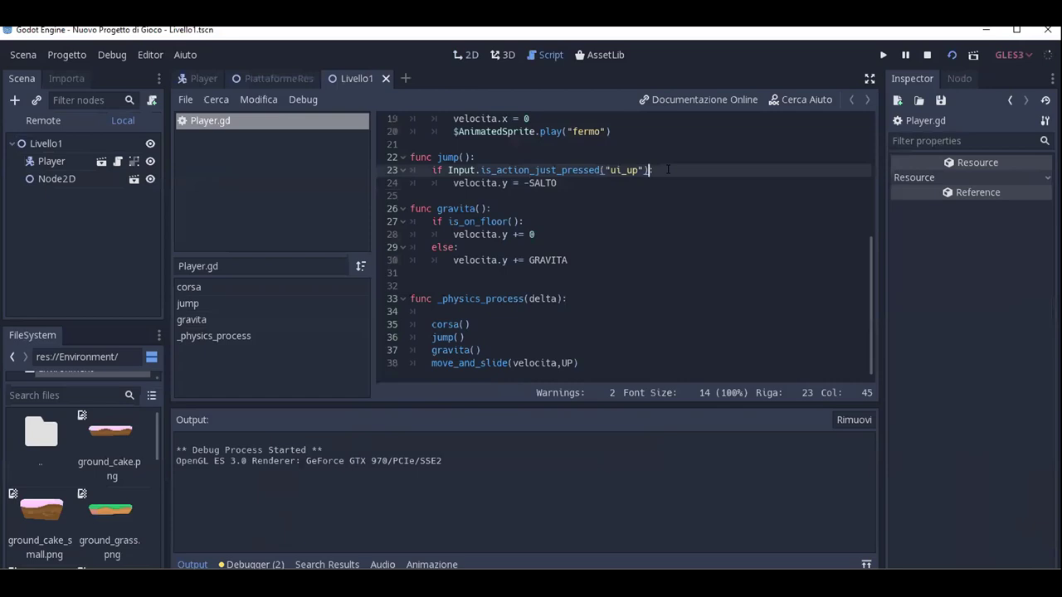
{"action": "type", "text": "nd is_"}
{"action": "type", "text": "f"}
{"action": "key", "text": "BackSpace"}
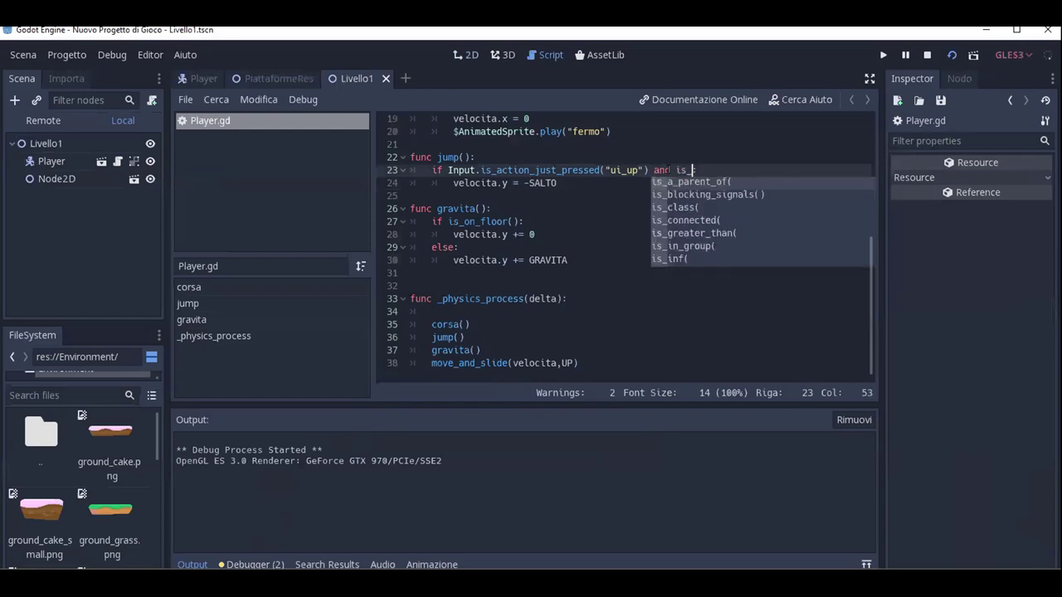
{"action": "type", "text": "on:"}
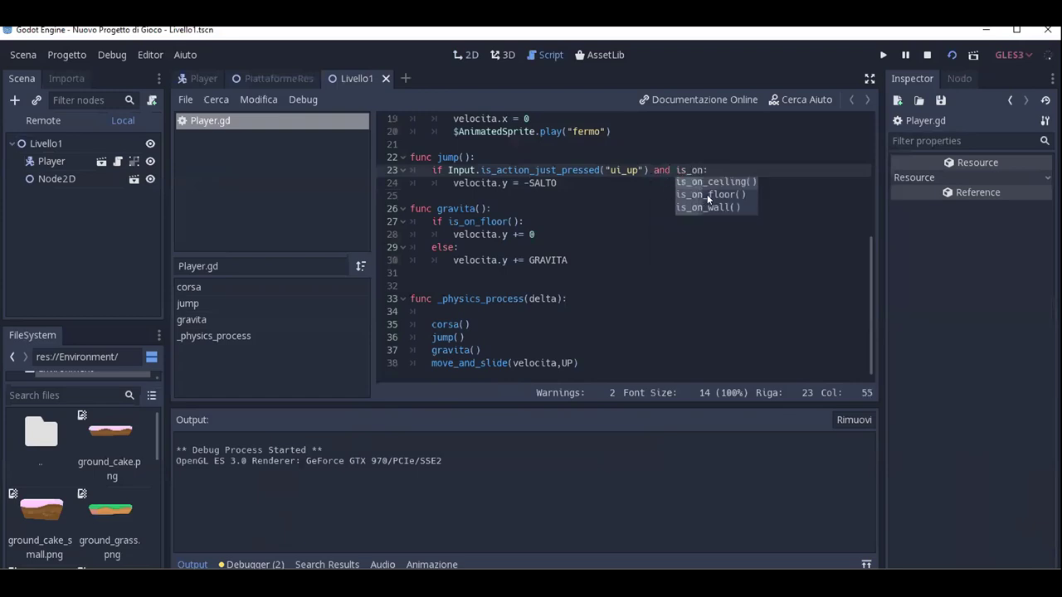
{"action": "double_click", "coordinate": [707, 194]}
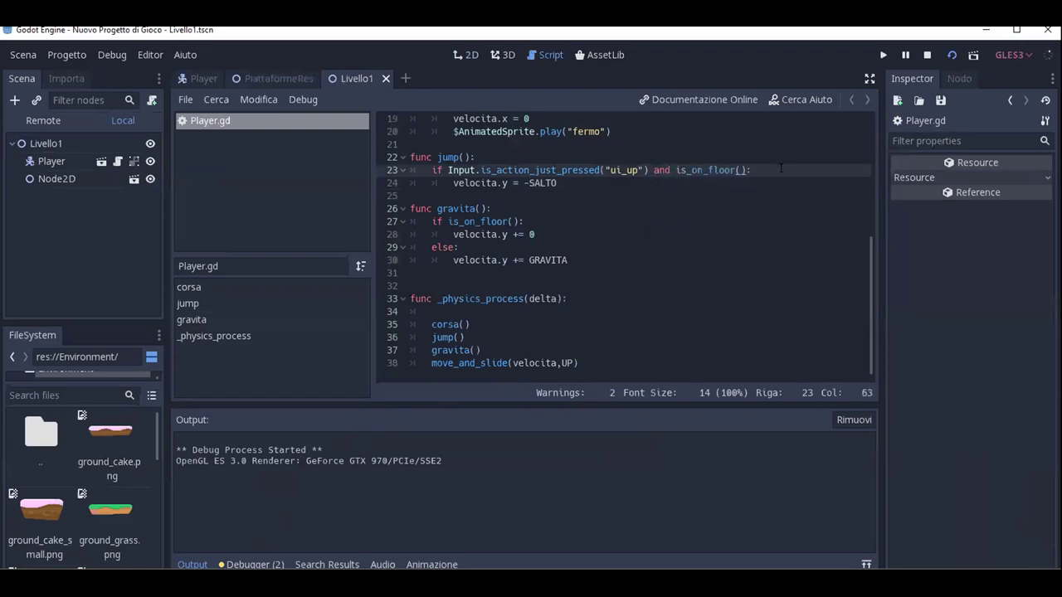
{"action": "left_click", "coordinate": [952, 55]}
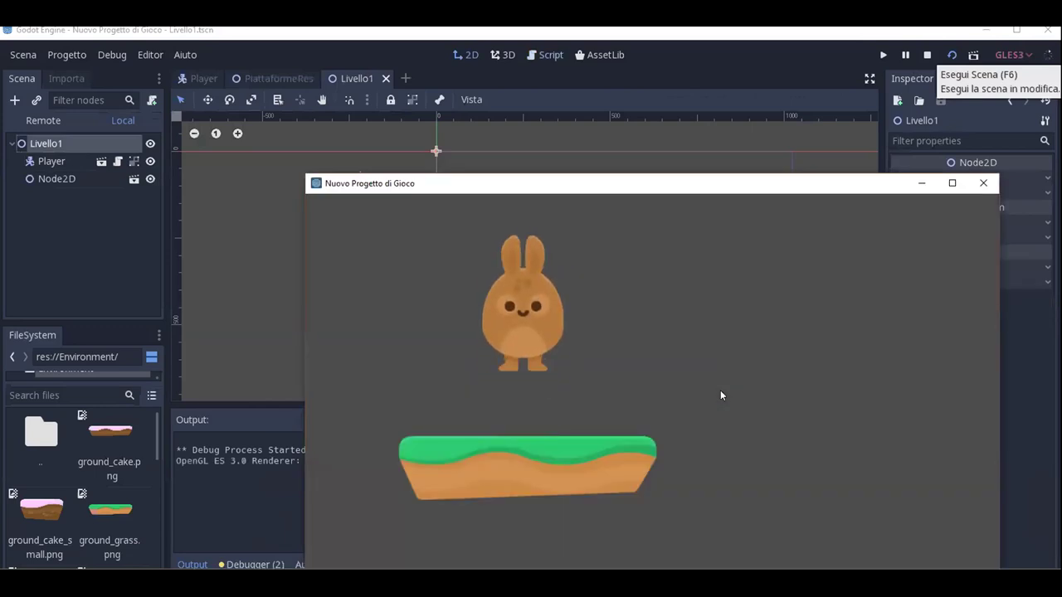
{"action": "key", "text": "space"}
{"action": "key", "text": "space"}
{"action": "key", "text": "space"}
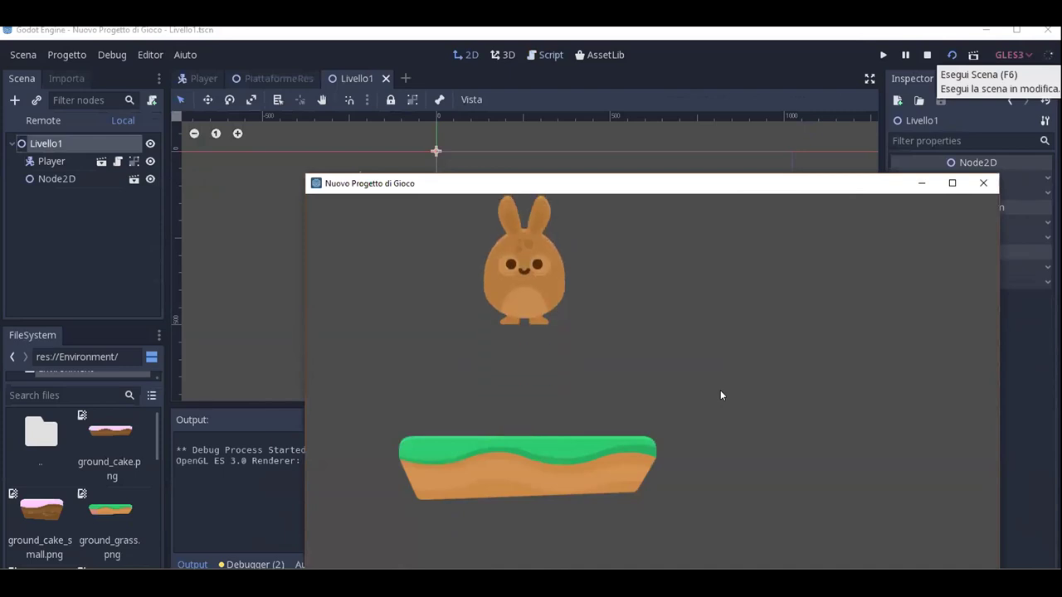
{"action": "key", "text": "space"}
{"action": "key", "text": "space"}
{"action": "key", "text": "space"}
{"action": "key", "text": "Right"}
{"action": "key", "text": "Left"}
{"action": "key", "text": "space"}
{"action": "key", "text": "Right"}
{"action": "key", "text": "Left"}
{"action": "key", "text": "Right"}
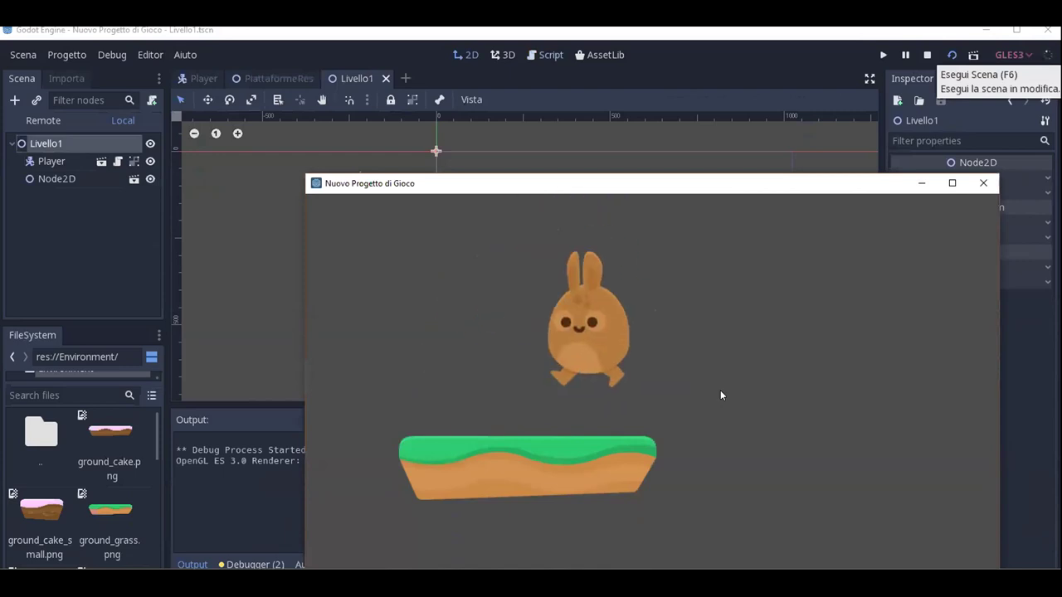
{"action": "key", "text": "Left"}
{"action": "key", "text": "Right"}
{"action": "key", "text": "space"}
{"action": "key", "text": "Left"}
{"action": "key", "text": "Right"}
{"action": "key", "text": "Left"}
{"action": "key", "text": "Right"}
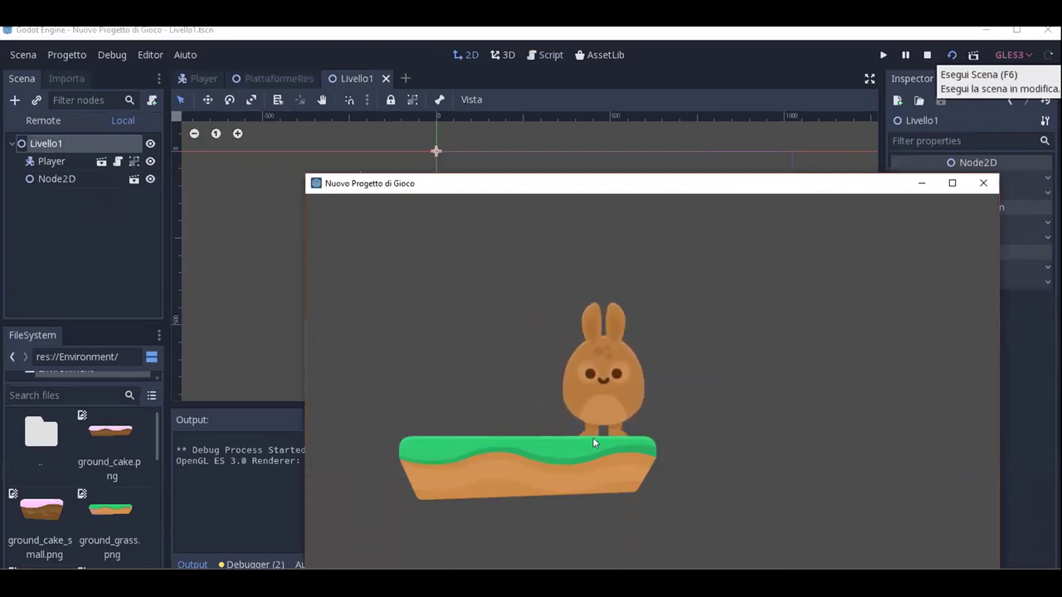
{"action": "key", "text": "Left"}
{"action": "key", "text": "Right"}
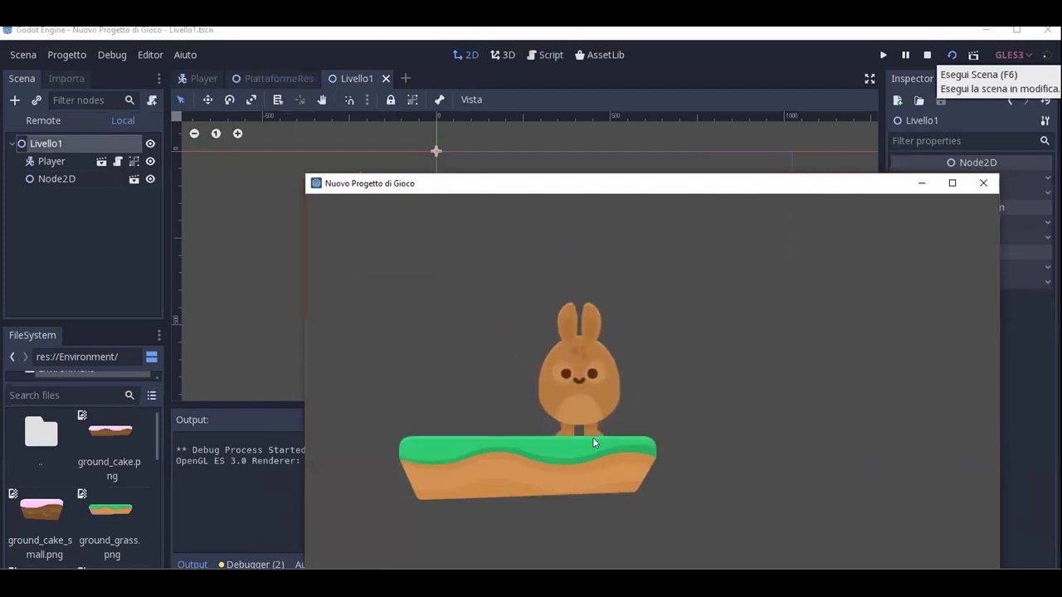
{"action": "key", "text": "Left"}
{"action": "key", "text": "Right"}
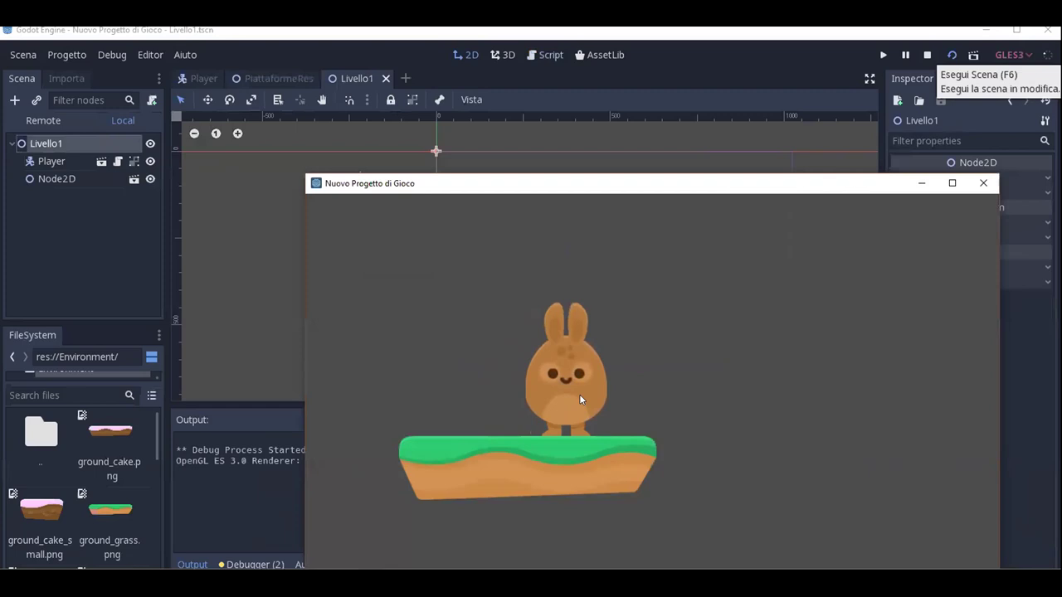
{"action": "key", "text": "Left"}
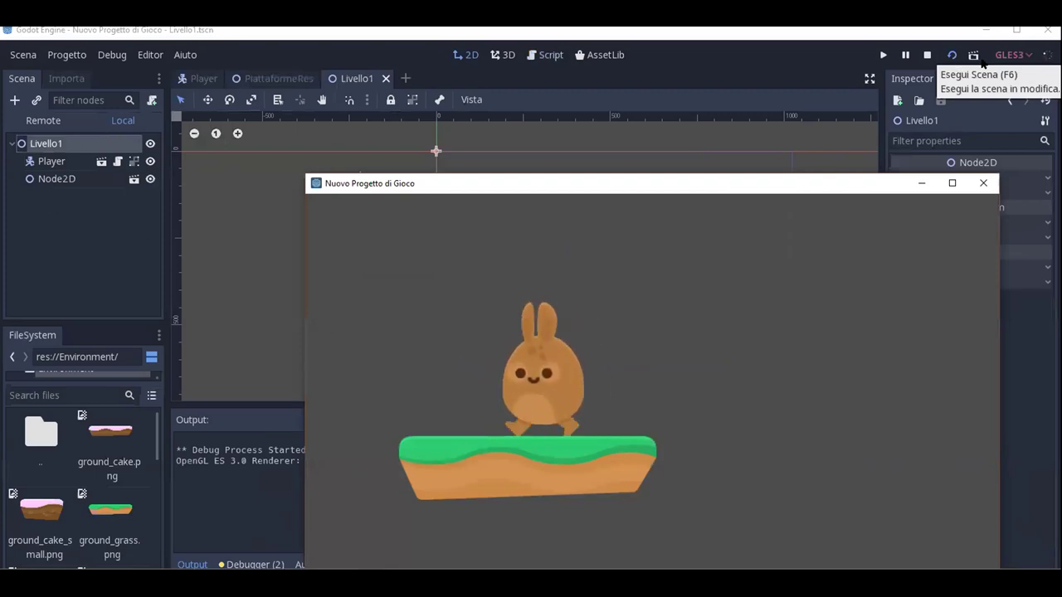
{"action": "left_click", "coordinate": [135, 162]}
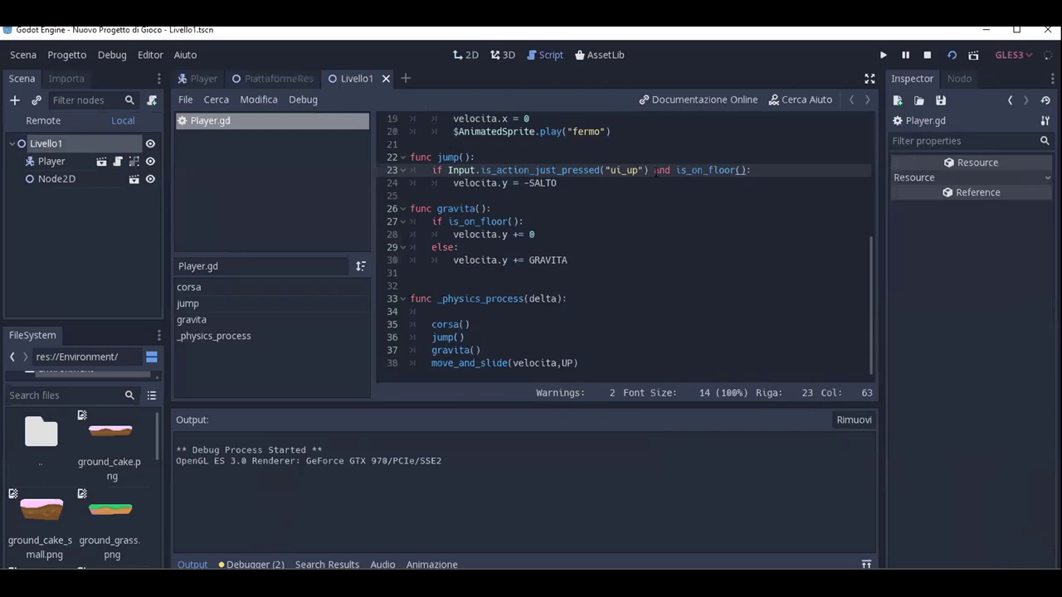
{"action": "left_click", "coordinate": [740, 170]}
{"action": "left_click", "coordinate": [740, 170]}
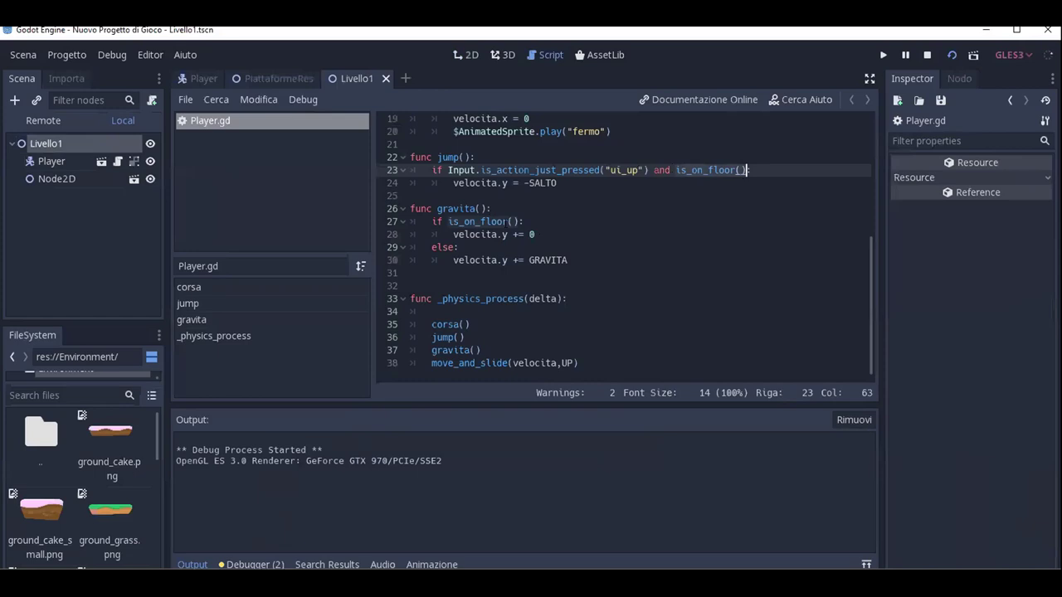
Restart the Livello1 level and test the bunny jumping and walking left and right.
{"action": "scroll", "coordinate": [402, 179], "scroll_direction": "up", "scroll_amount": 1}
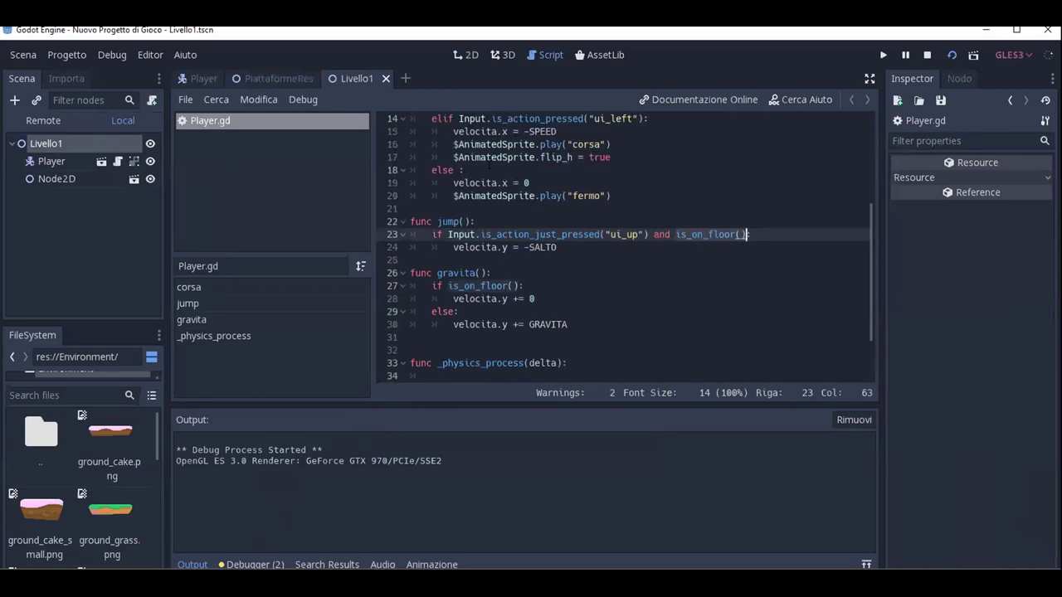
{"action": "scroll", "coordinate": [402, 179], "scroll_direction": "up", "scroll_amount": 4}
{"action": "scroll", "coordinate": [622, 247], "scroll_direction": "down", "scroll_amount": 2}
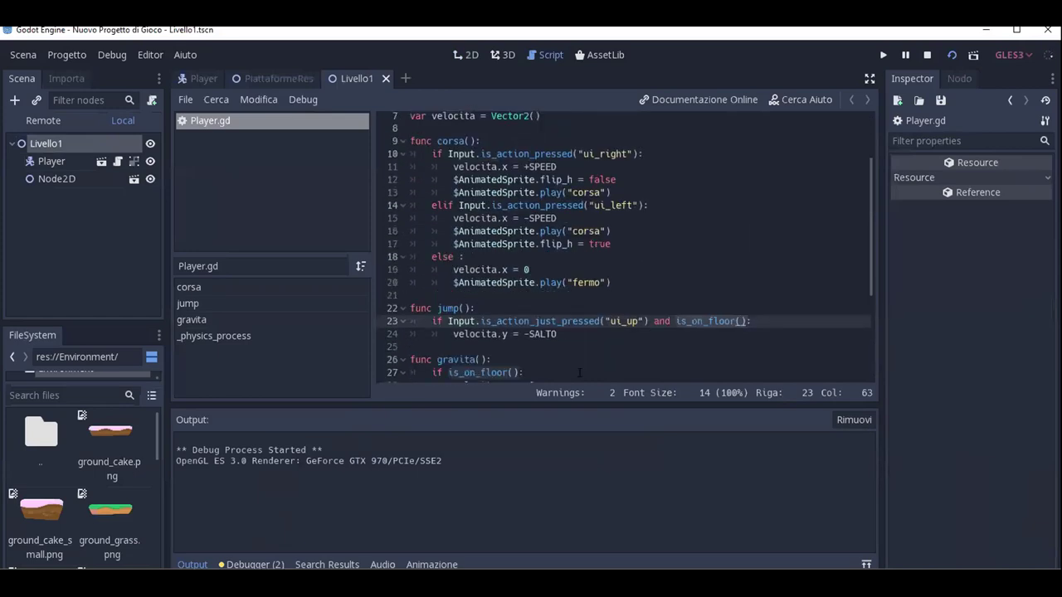
{"action": "scroll", "coordinate": [622, 247], "scroll_direction": "down", "scroll_amount": 4}
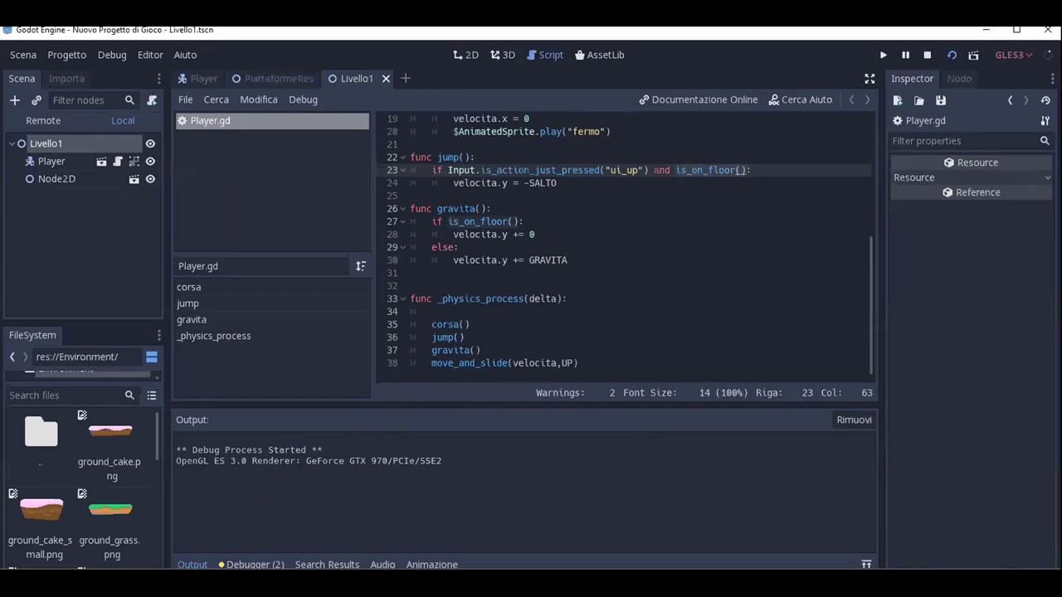
{"action": "left_click", "coordinate": [950, 56]}
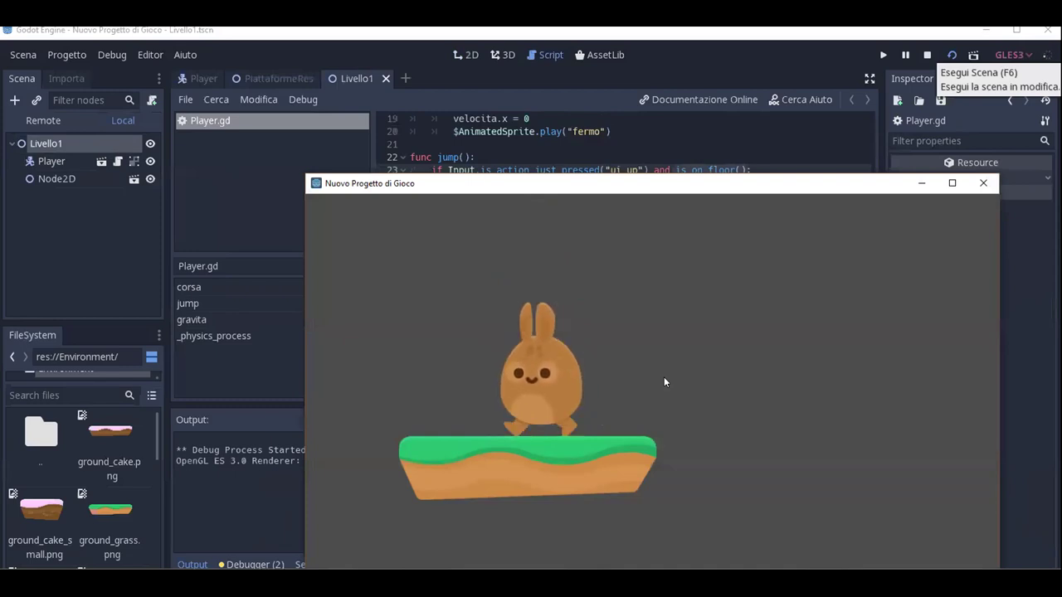
{"action": "key", "text": "Up"}
{"action": "key", "text": "Right"}
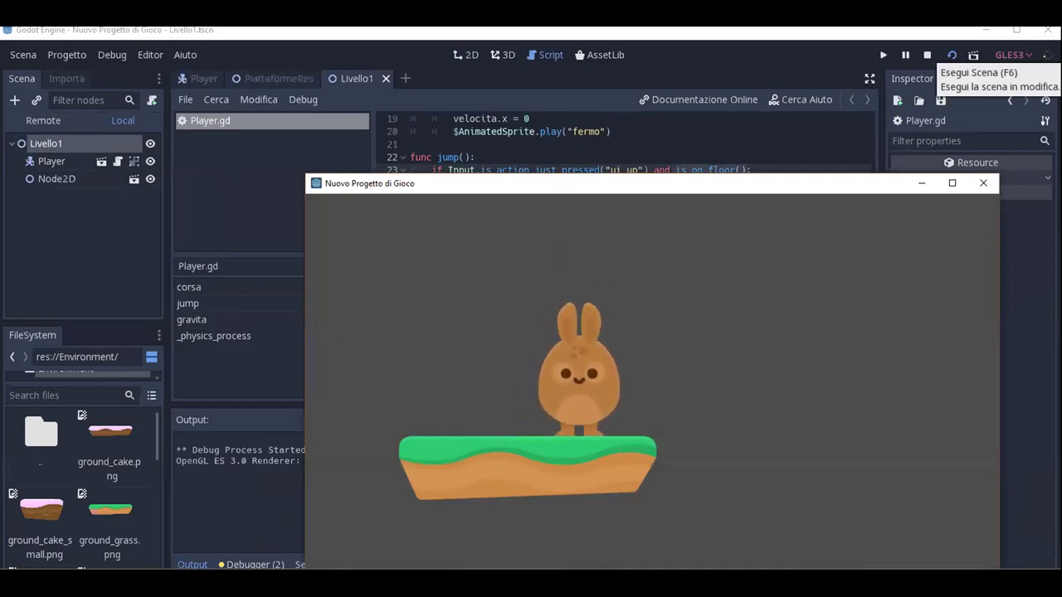
{"action": "key", "text": "Left"}
{"action": "key", "text": "Left"}
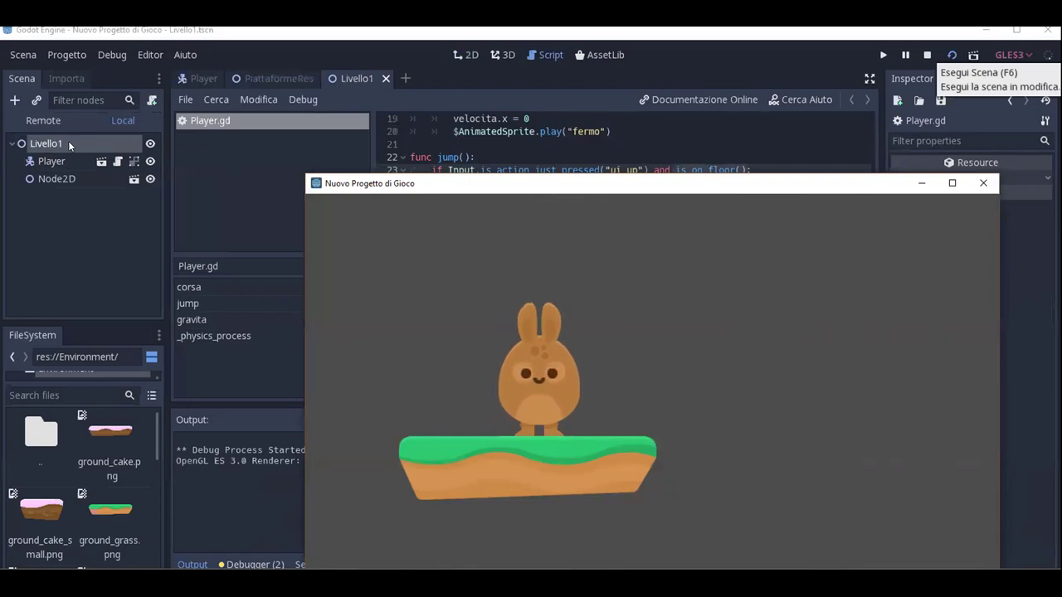
Instance Moneta.tscn under Livello1, place the coin beside the bunny, and run the level.
{"action": "right_click", "coordinate": [71, 144]}
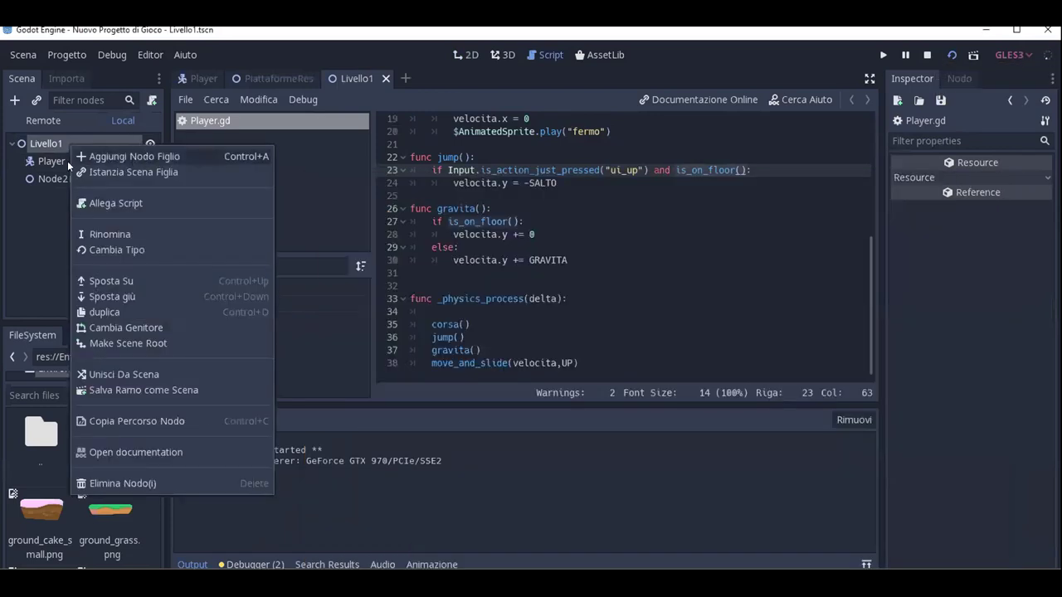
{"action": "left_click", "coordinate": [131, 171]}
{"action": "left_click", "coordinate": [303, 244]}
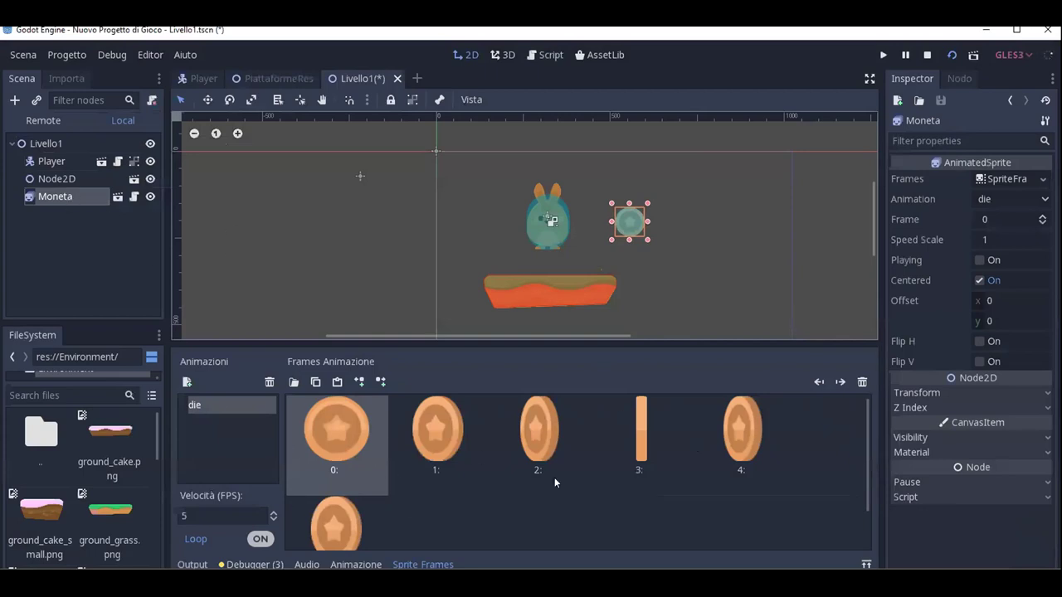
{"action": "scroll", "coordinate": [527, 437], "scroll_direction": "down", "scroll_amount": 1}
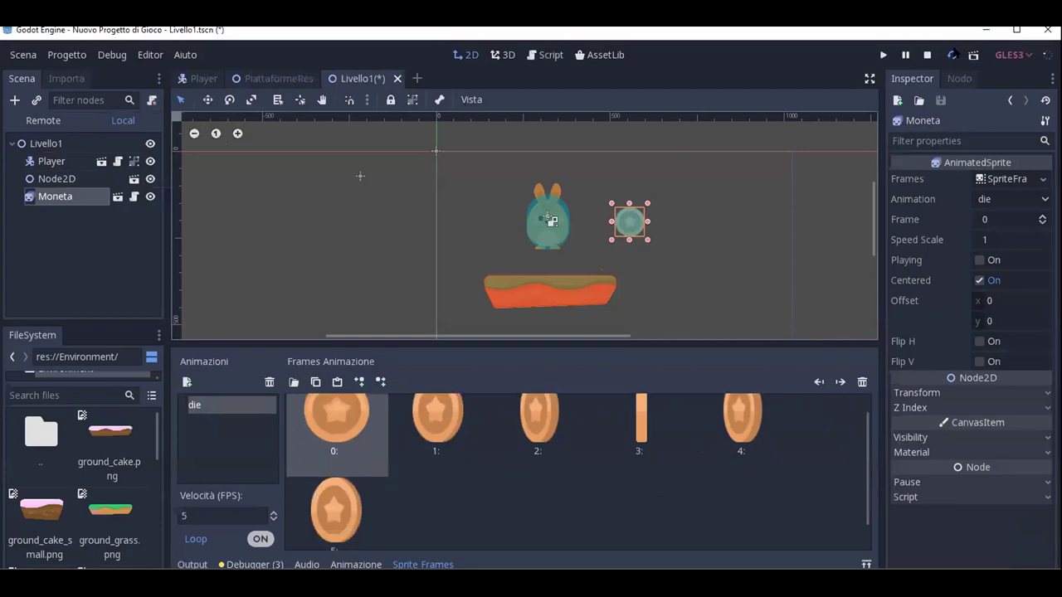
{"action": "left_click_drag", "start_coordinate": [614, 222], "coordinate": [520, 227]}
{"action": "left_click", "coordinate": [953, 55]}
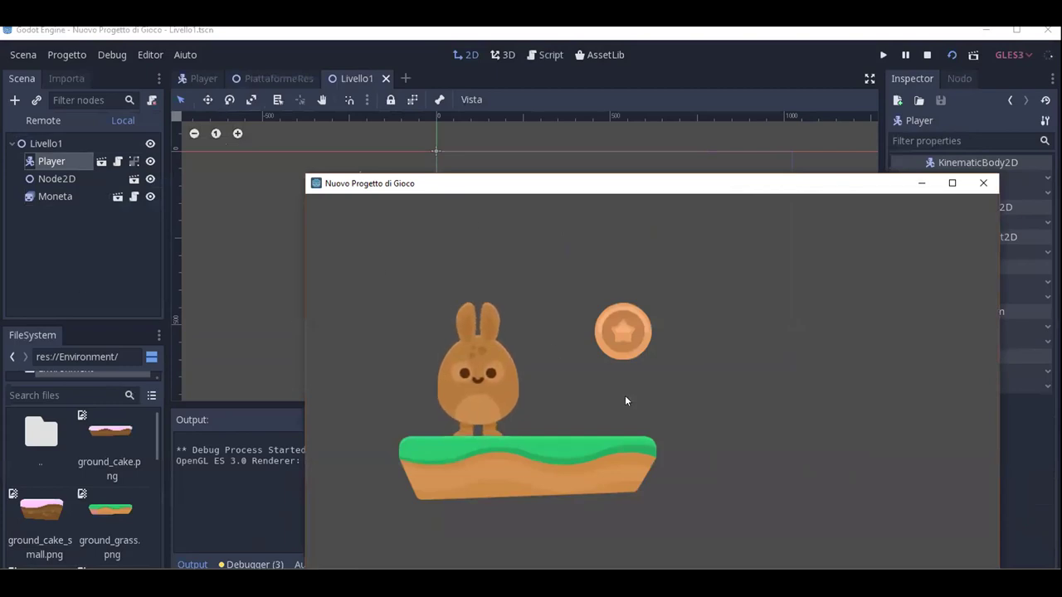
Walk the bunny into the coin so it vanishes, then close the game window.
{"action": "key", "text": "Right"}
{"action": "key", "text": "Left"}
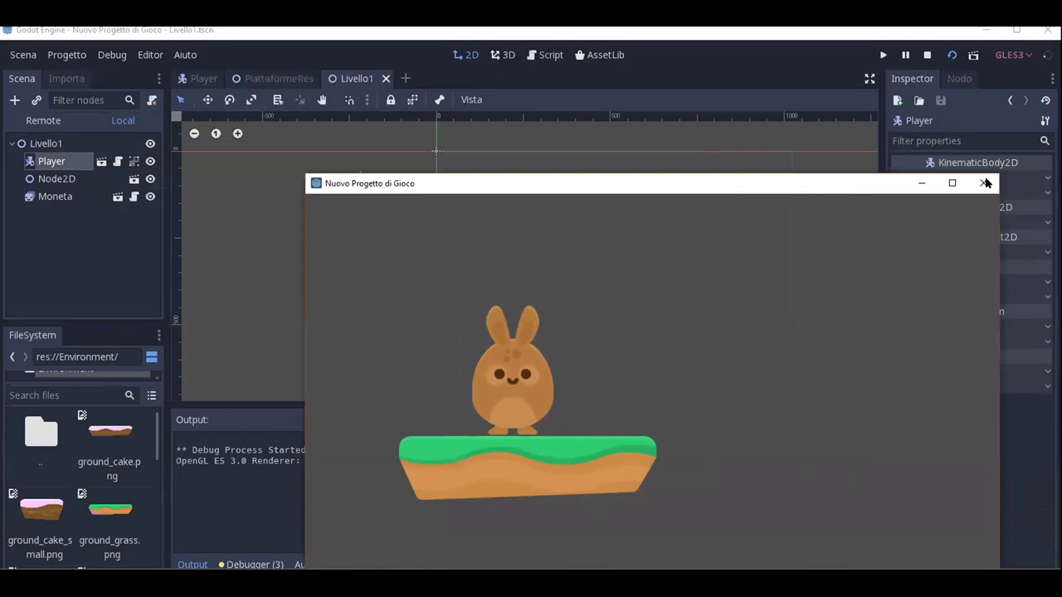
{"action": "key", "text": "Right"}
{"action": "key", "text": "Left"}
{"action": "key", "text": "Right"}
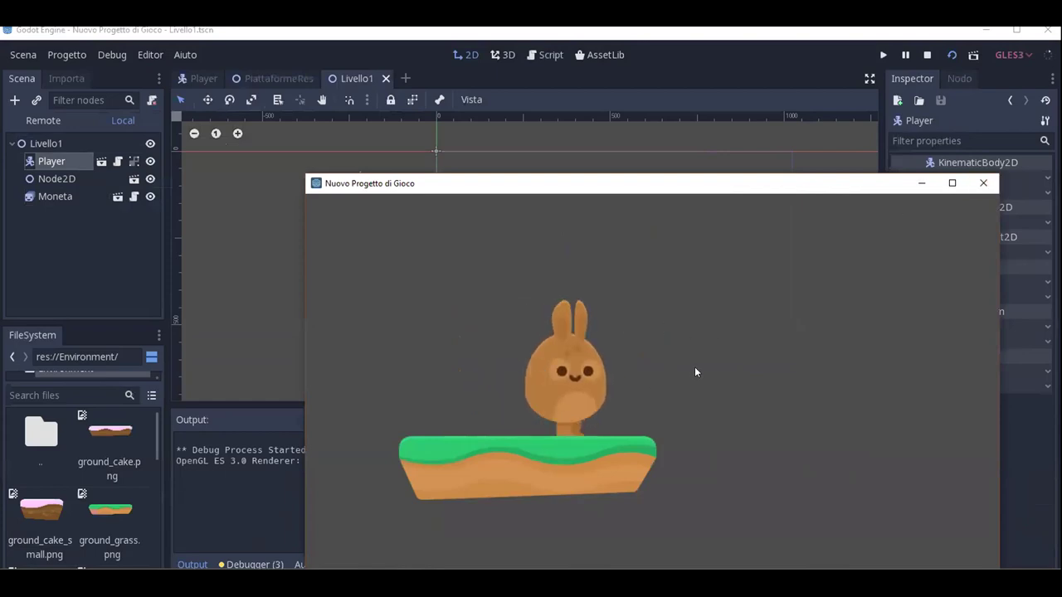
{"action": "key", "text": "Left"}
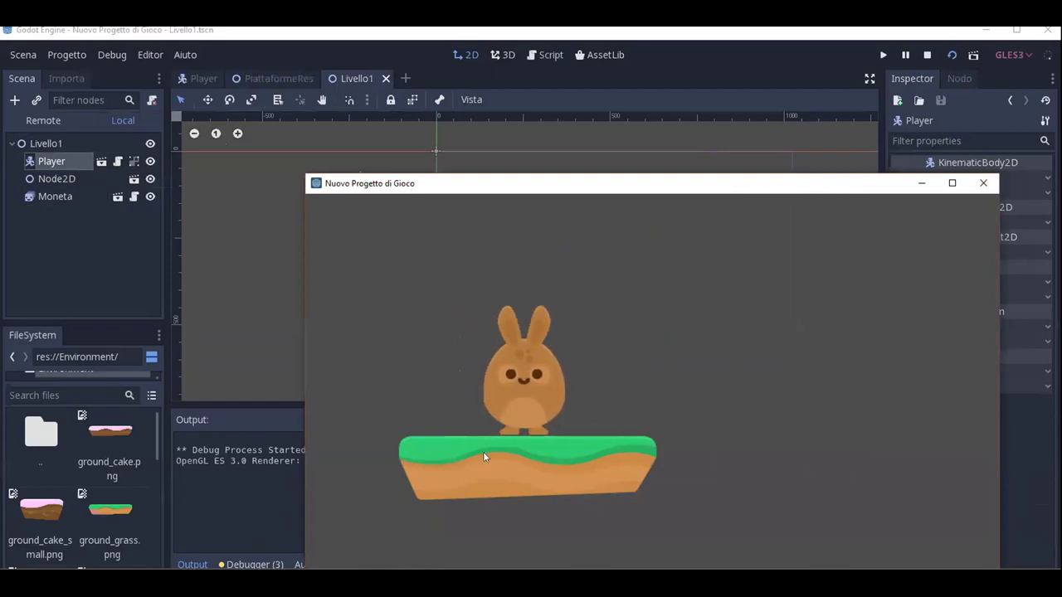
{"action": "left_click", "coordinate": [983, 183]}
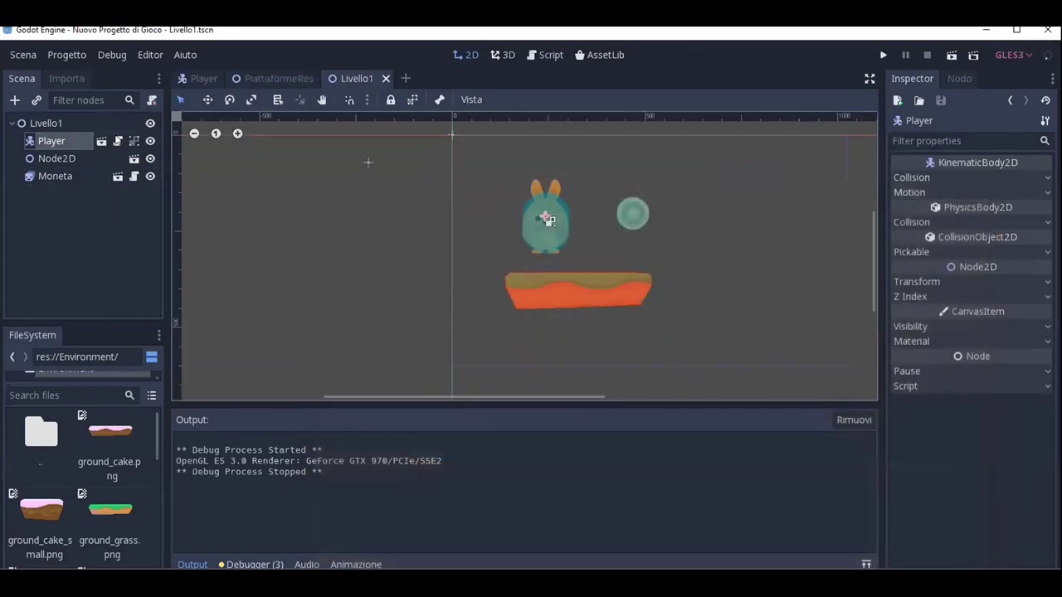
Open Player.gd and select the whole script.
{"action": "left_click", "coordinate": [117, 141]}
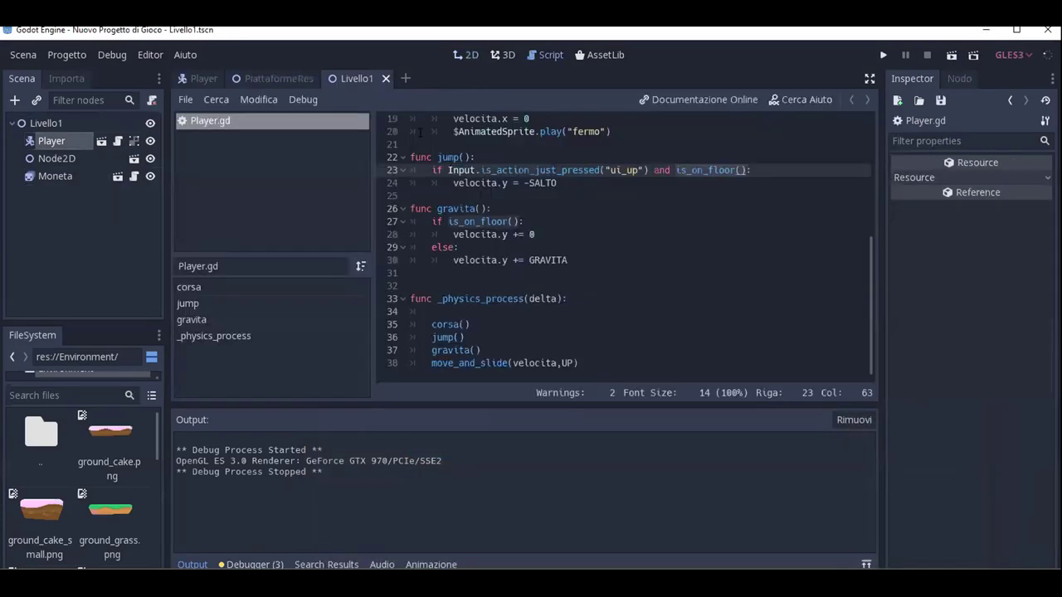
{"action": "scroll", "coordinate": [420, 133], "scroll_direction": "up", "scroll_amount": 3}
{"action": "scroll", "coordinate": [420, 132], "scroll_direction": "up", "scroll_amount": 3}
{"action": "left_click", "coordinate": [469, 338]}
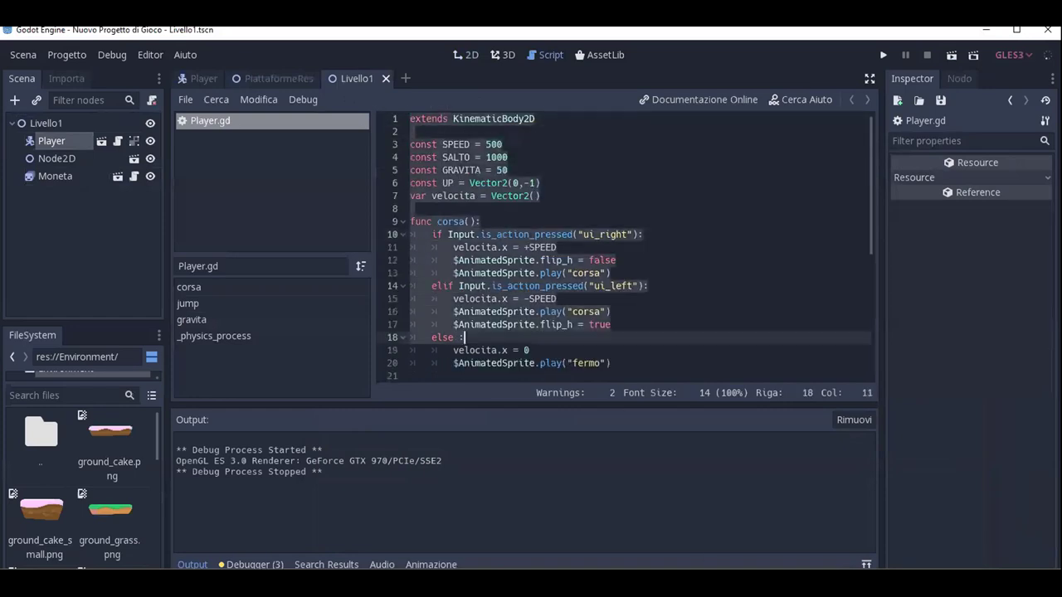
{"action": "key", "text": "ctrl+shift+End"}
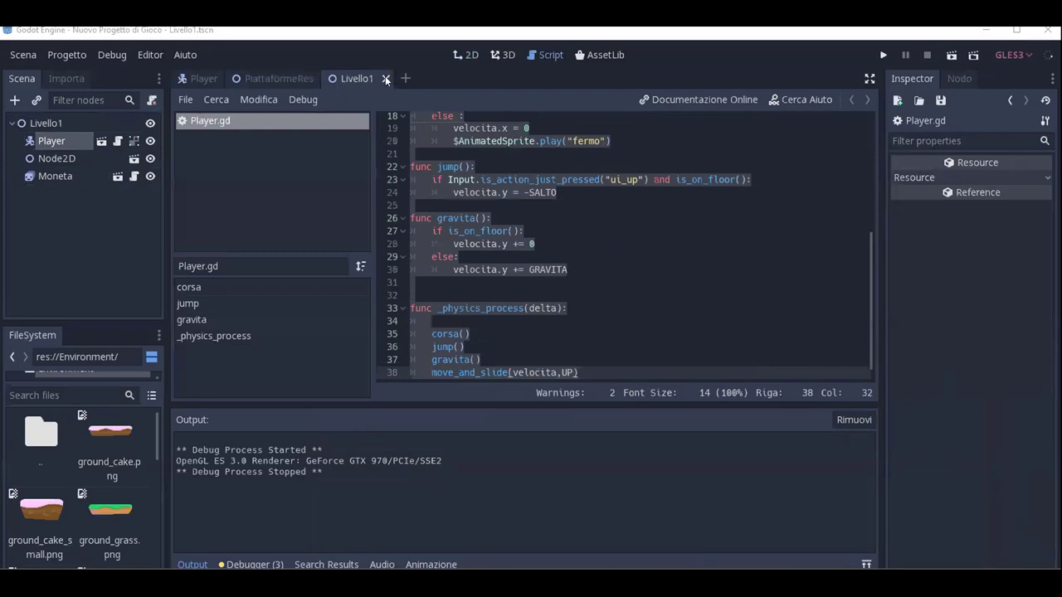
Return to Livello1's 2D view and open the Moneta coin scene in its own tab.
{"action": "left_click", "coordinate": [265, 78]}
{"action": "left_click", "coordinate": [332, 80]}
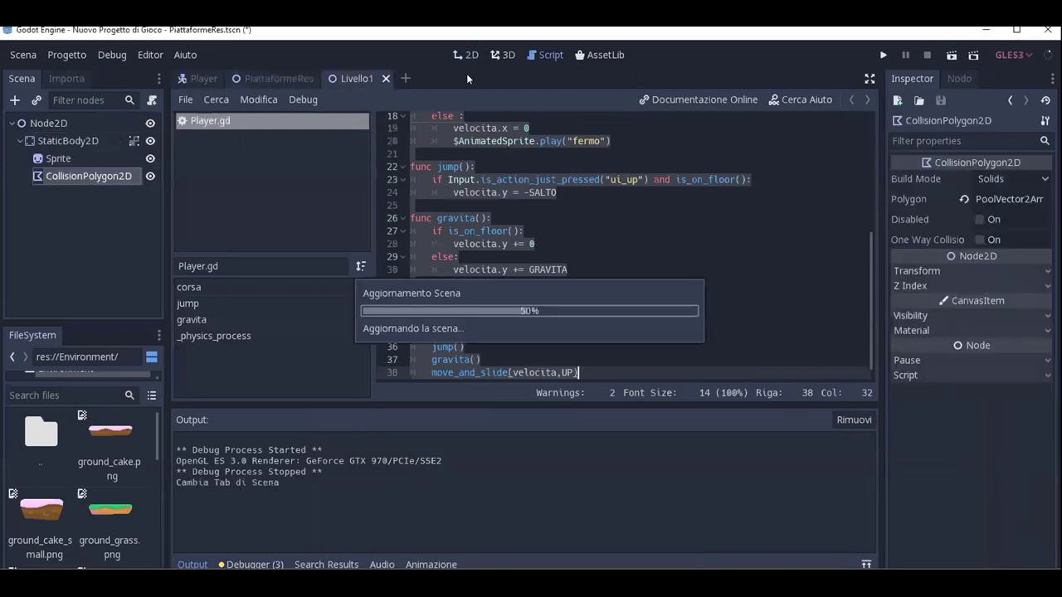
{"action": "left_click", "coordinate": [460, 56]}
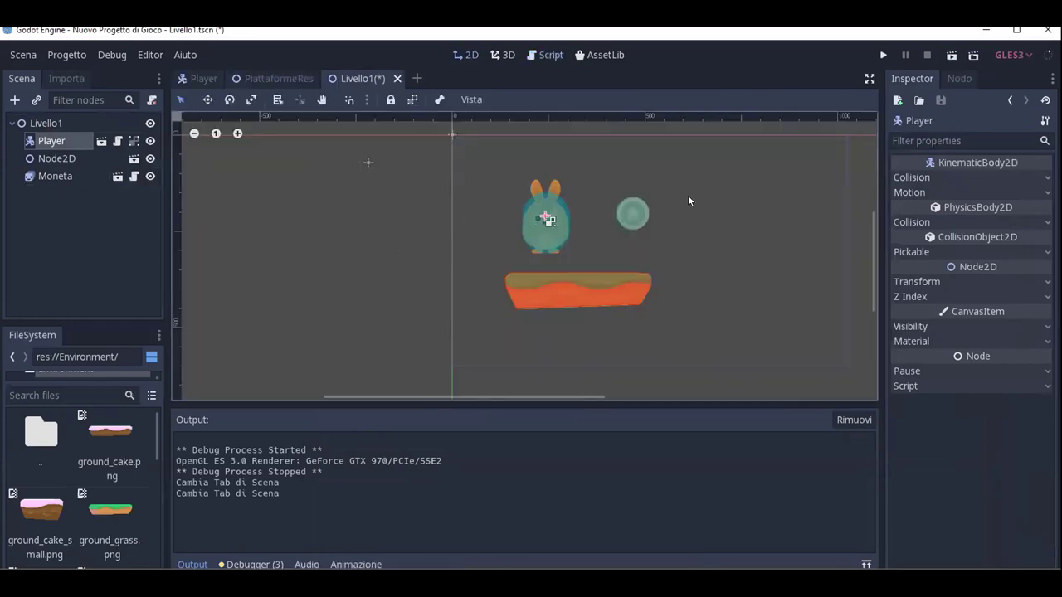
{"action": "left_click", "coordinate": [118, 177]}
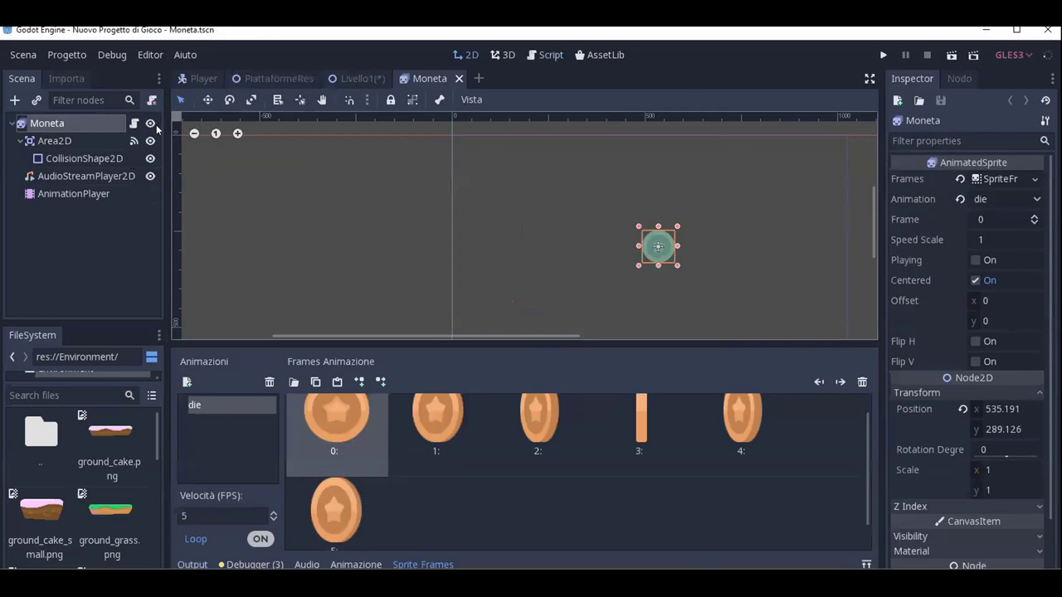
Inspect the coin's Area2D, collision shape and body_entered signal connection, then open Moneta.gd.
{"action": "left_click", "coordinate": [55, 140]}
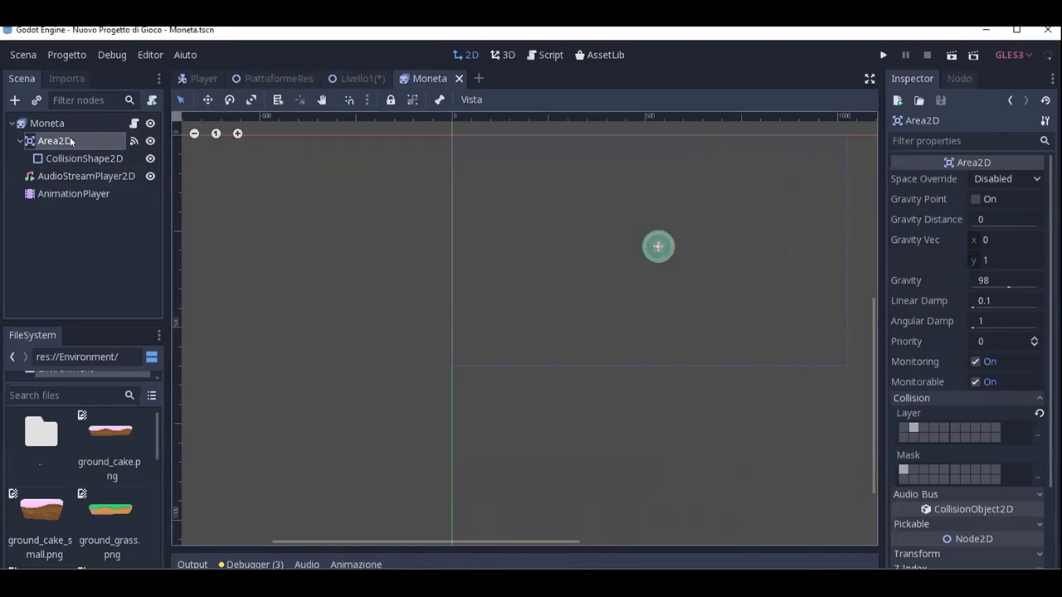
{"action": "left_click", "coordinate": [92, 158]}
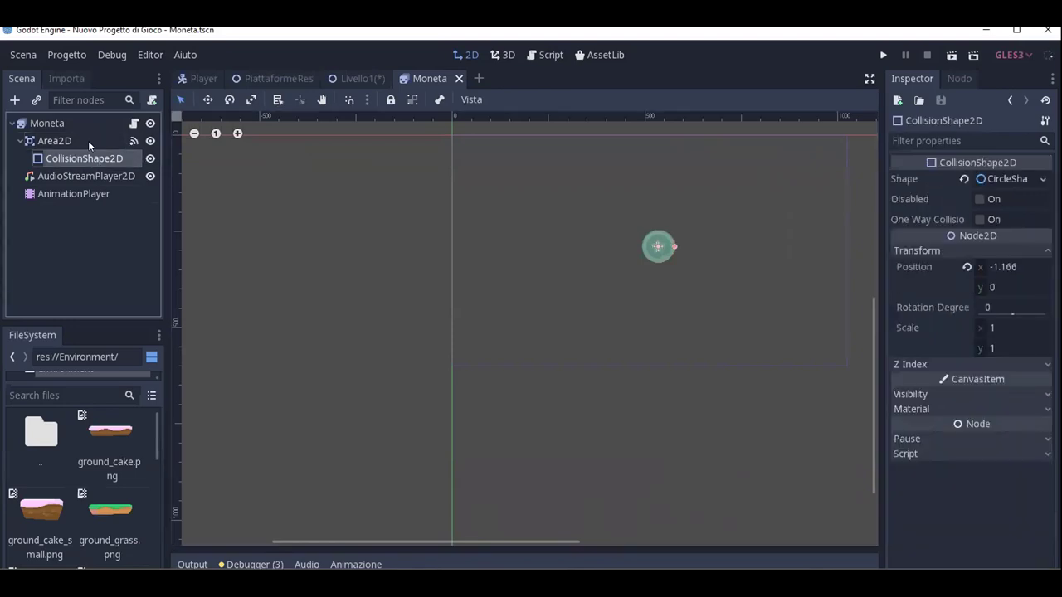
{"action": "left_click", "coordinate": [88, 141]}
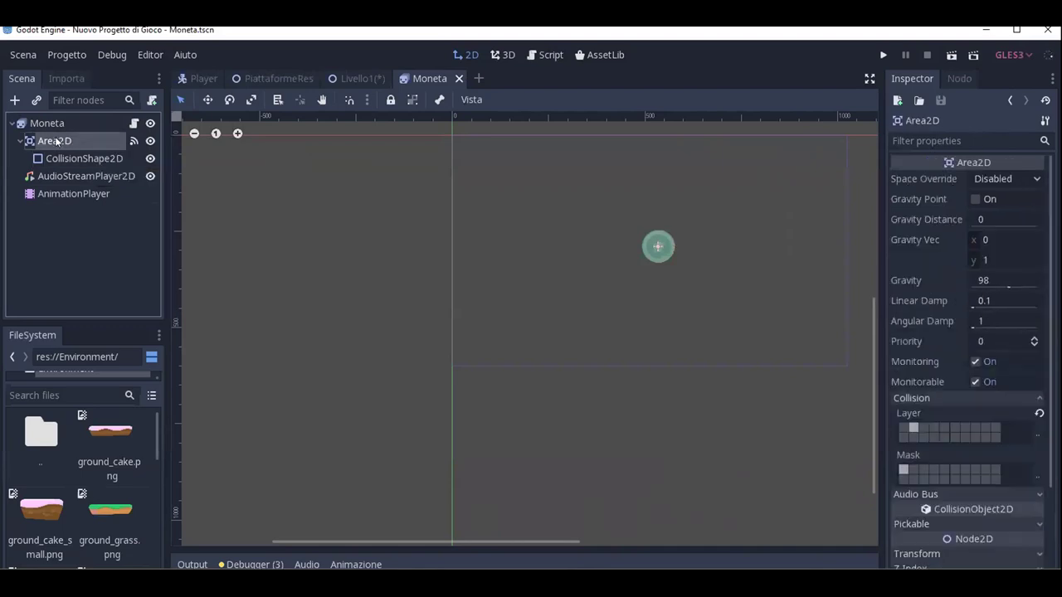
{"action": "left_click", "coordinate": [77, 158]}
{"action": "left_click", "coordinate": [78, 143]}
{"action": "left_click", "coordinate": [959, 78]}
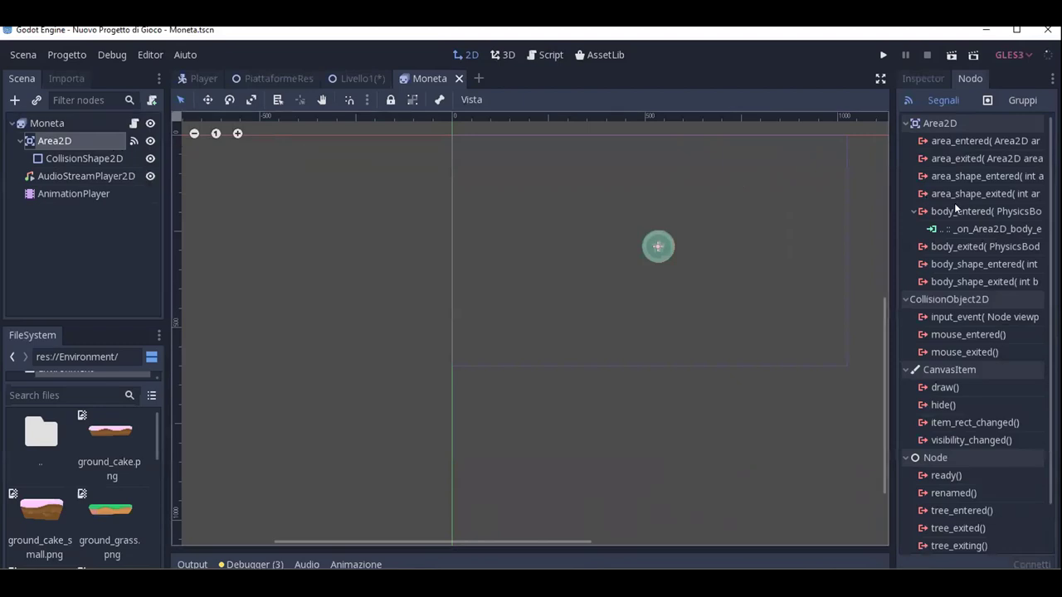
{"action": "left_click", "coordinate": [1003, 227]}
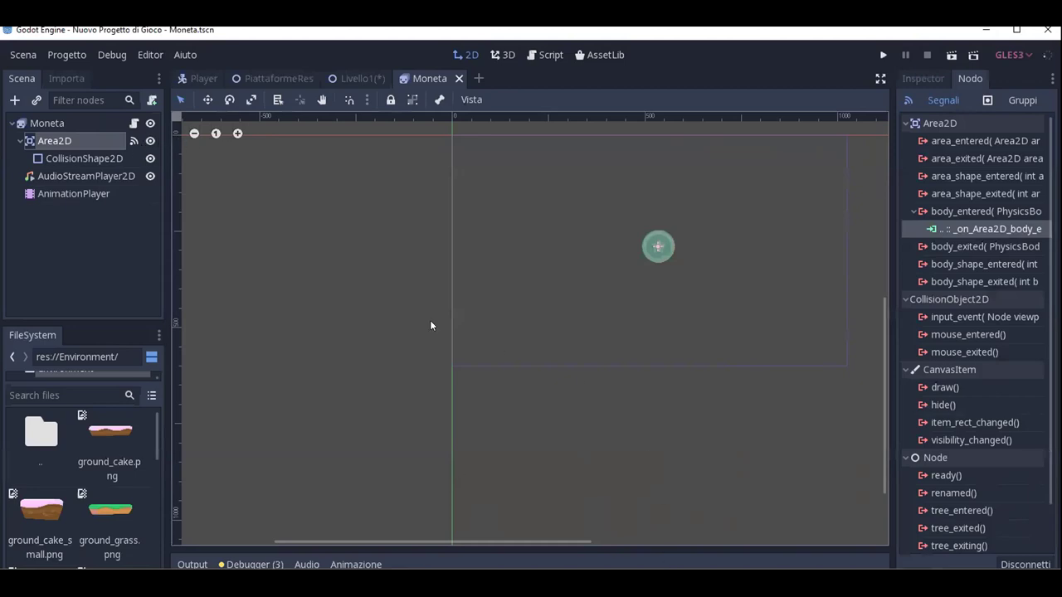
{"action": "left_click", "coordinate": [134, 124]}
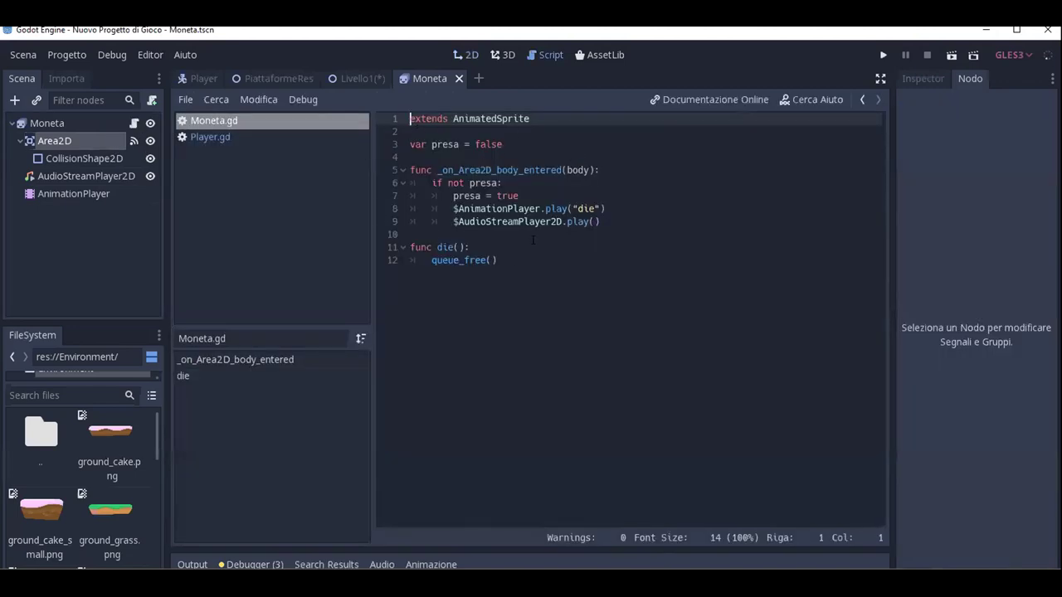
Walk through the _on_Area2D_body_entered handler that plays the die animation and the coin sound.
{"action": "left_click_drag", "start_coordinate": [438, 170], "coordinate": [601, 170]}
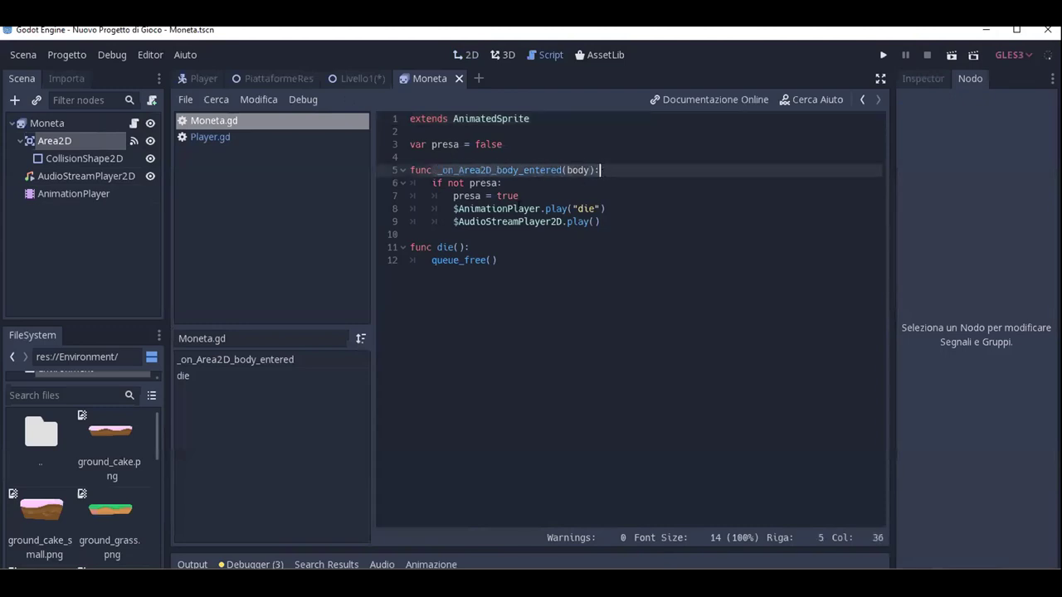
{"action": "left_click", "coordinate": [453, 197]}
{"action": "left_click", "coordinate": [610, 209]}
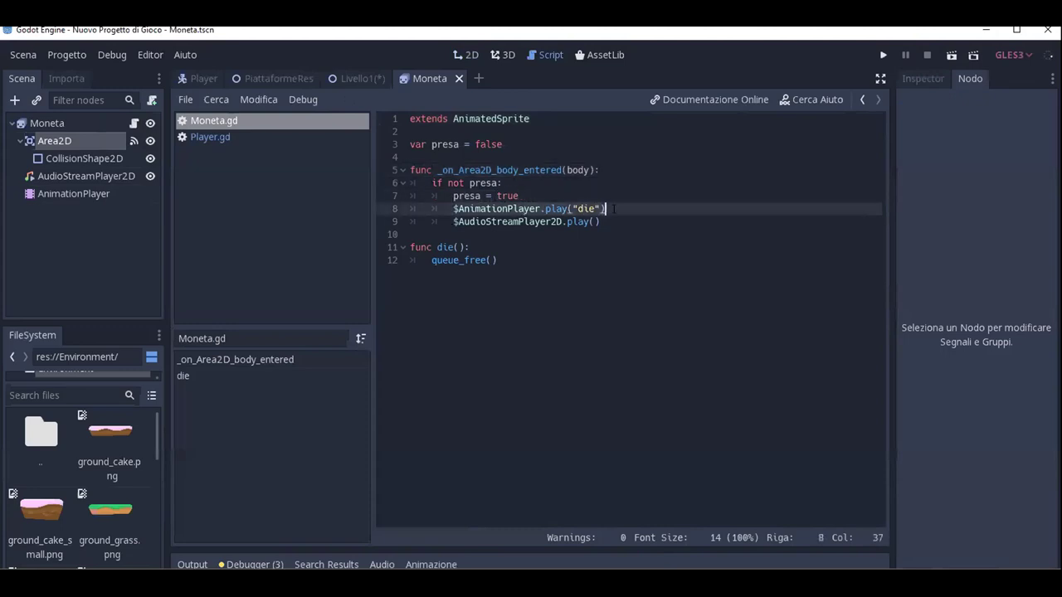
{"action": "left_click_drag", "start_coordinate": [453, 222], "coordinate": [600, 222]}
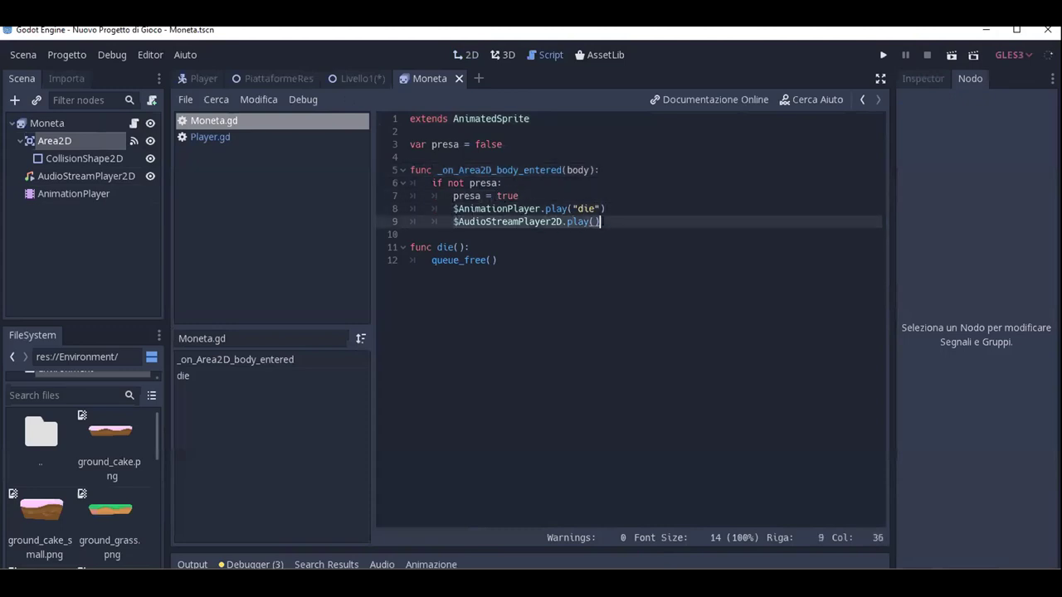
{"action": "left_click", "coordinate": [609, 208]}
{"action": "key", "text": "Left"}
{"action": "key", "text": "Left"}
{"action": "key", "text": "Left"}
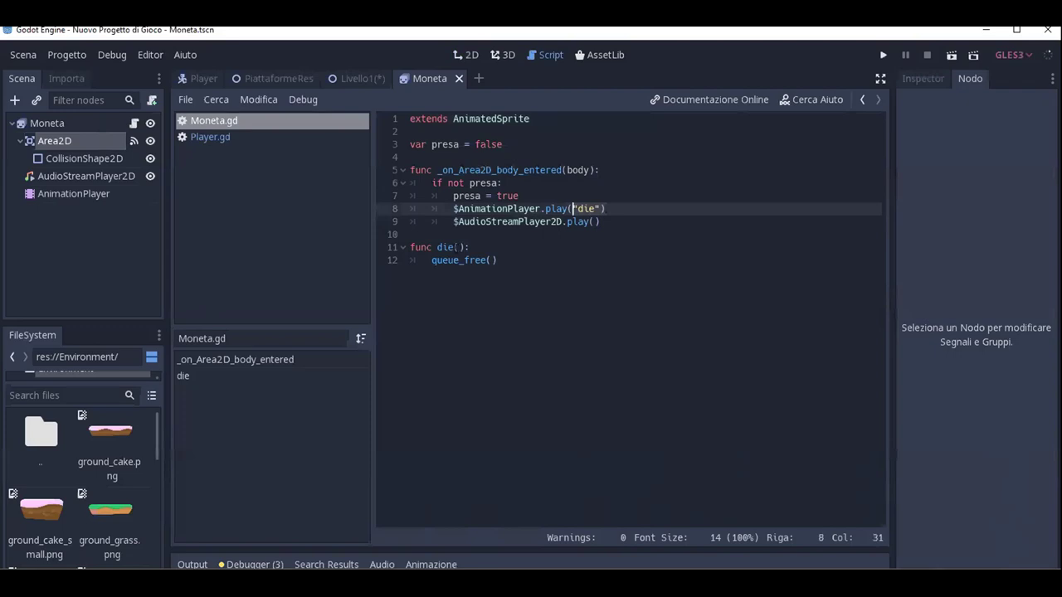
Point out die() with its queue_free call, show the die animation tracks, and select the sound node.
{"action": "left_click", "coordinate": [464, 248]}
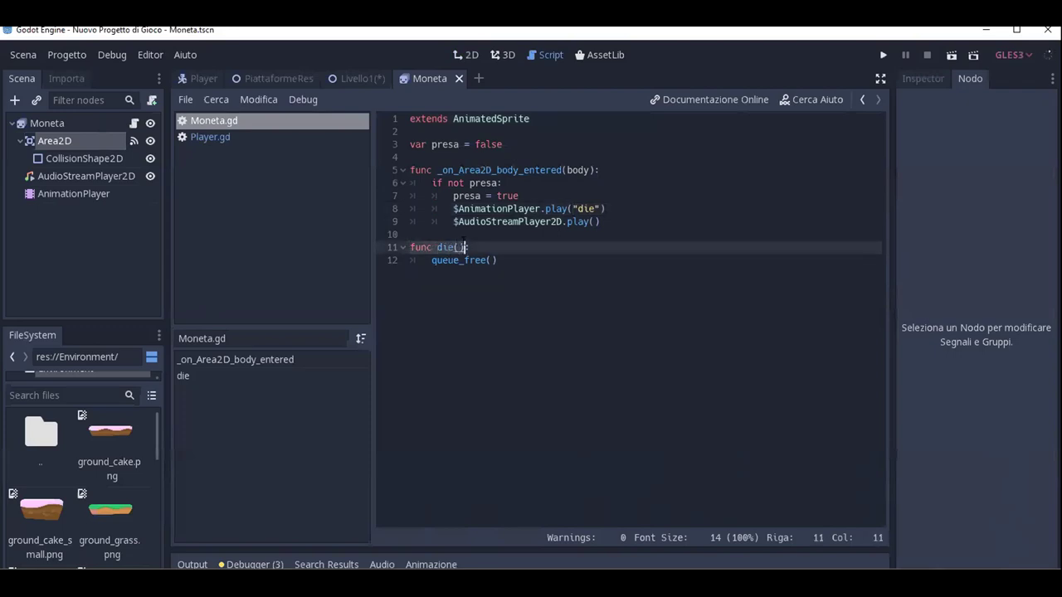
{"action": "type", "text": ":"}
{"action": "left_click", "coordinate": [430, 260]}
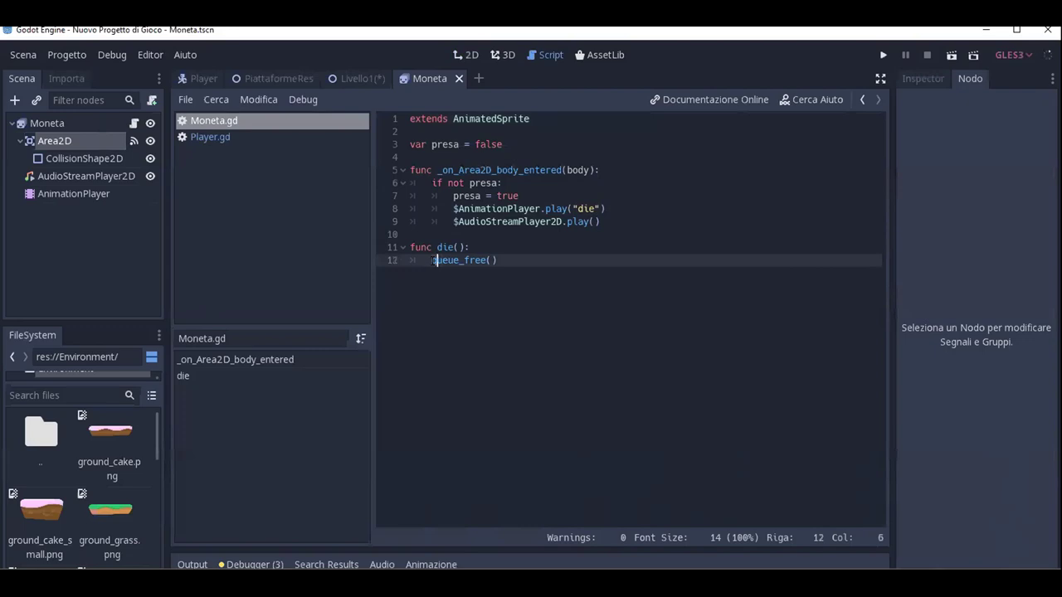
{"action": "key", "text": "End"}
{"action": "left_click", "coordinate": [74, 194]}
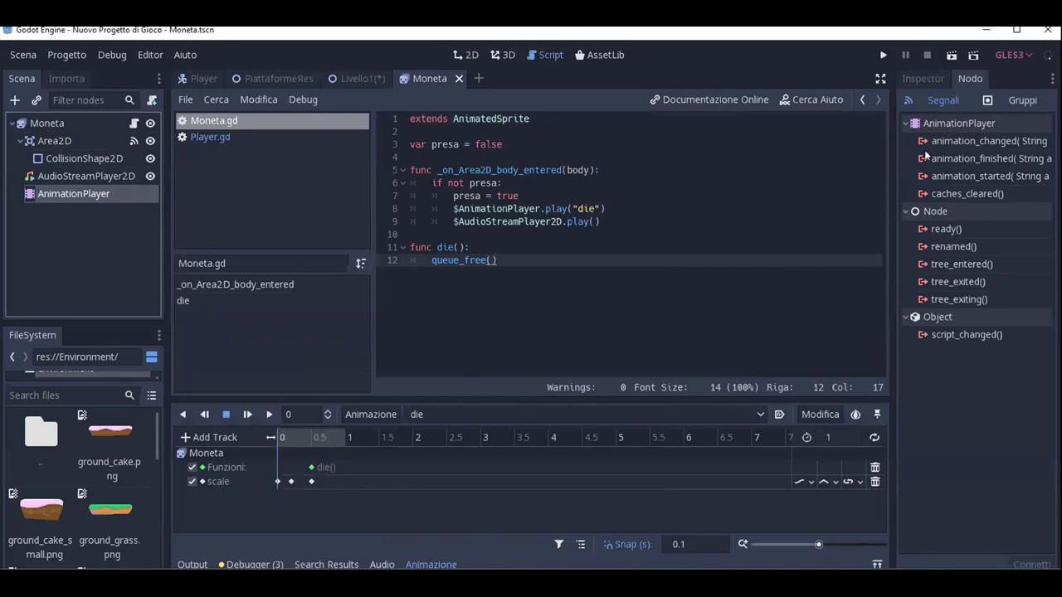
{"action": "left_click", "coordinate": [76, 174]}
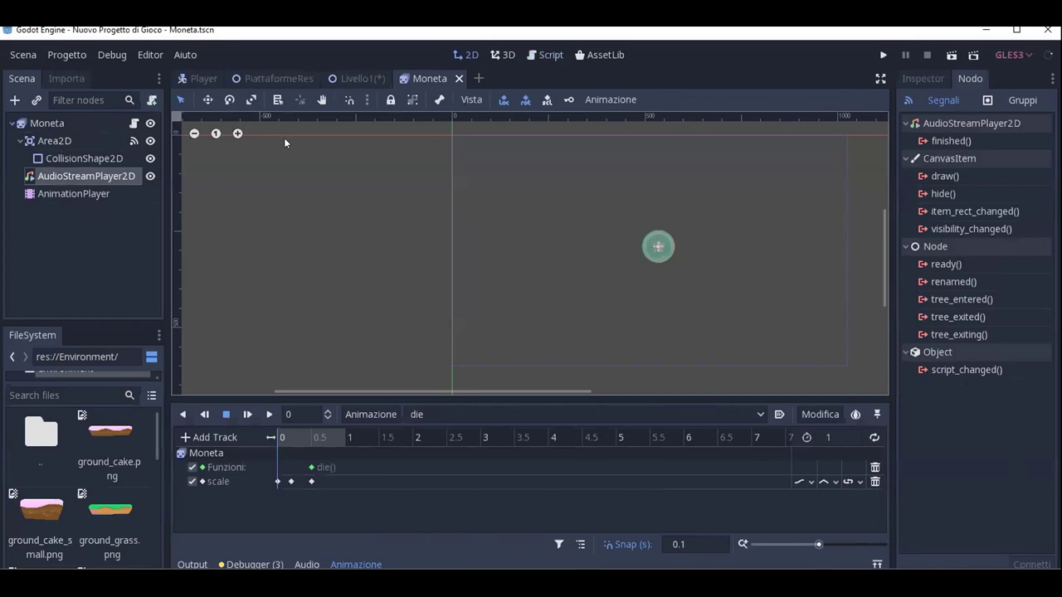
Run the Livello1 scene and walk the bunny into the coin with the arrow keys until it vanishes.
{"action": "left_click", "coordinate": [352, 78]}
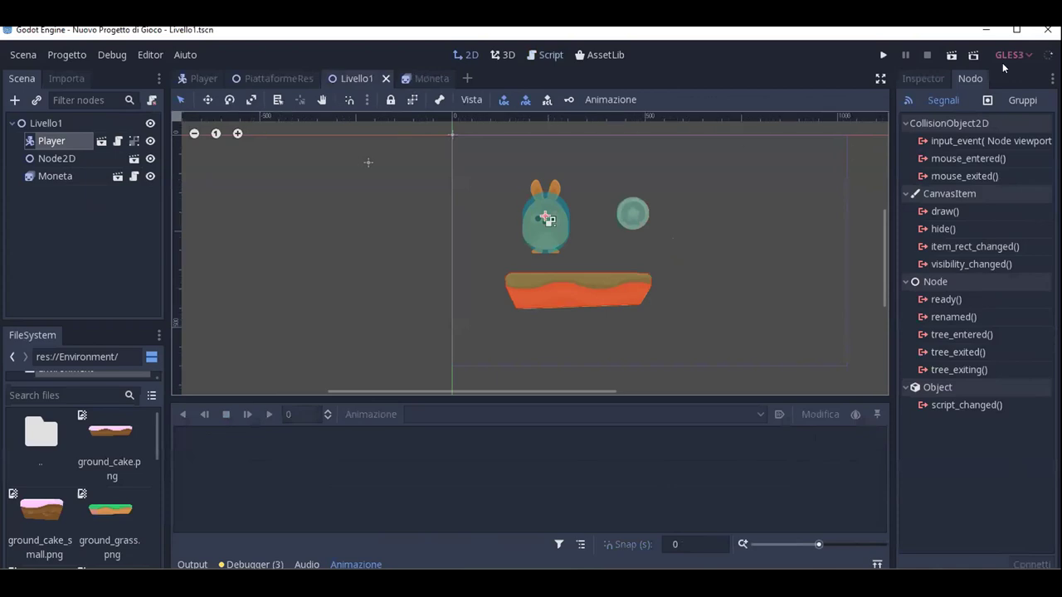
{"action": "left_click", "coordinate": [952, 54]}
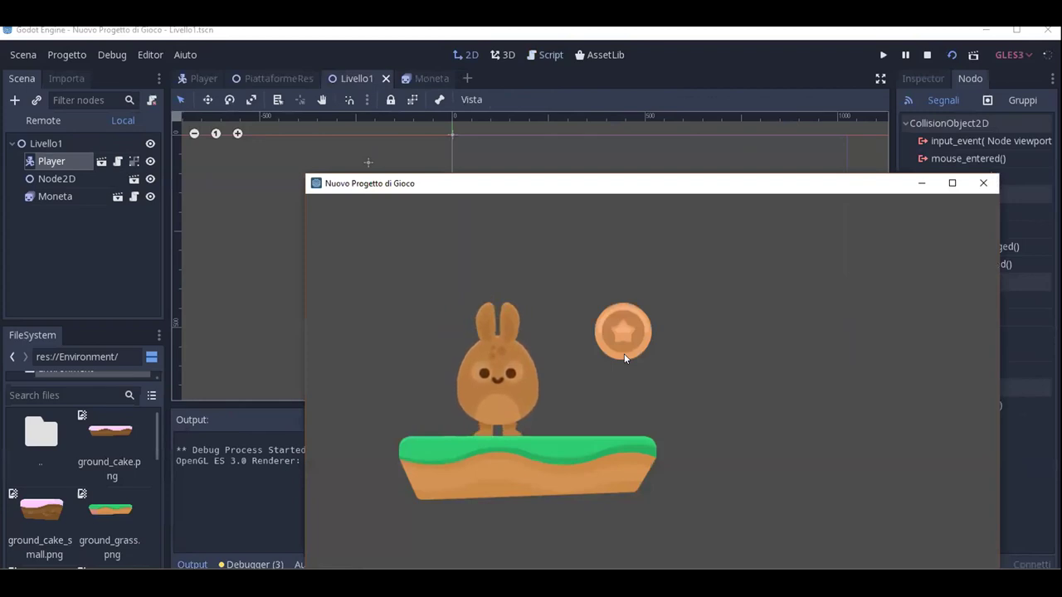
{"action": "key", "text": "Right"}
{"action": "key", "text": "Left"}
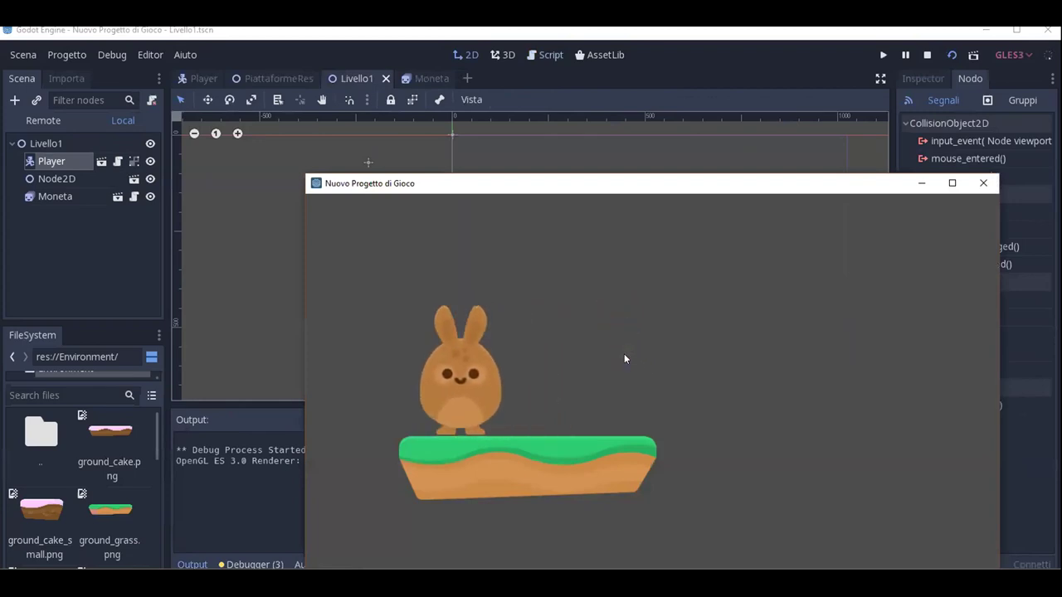
{"action": "key", "text": "Right"}
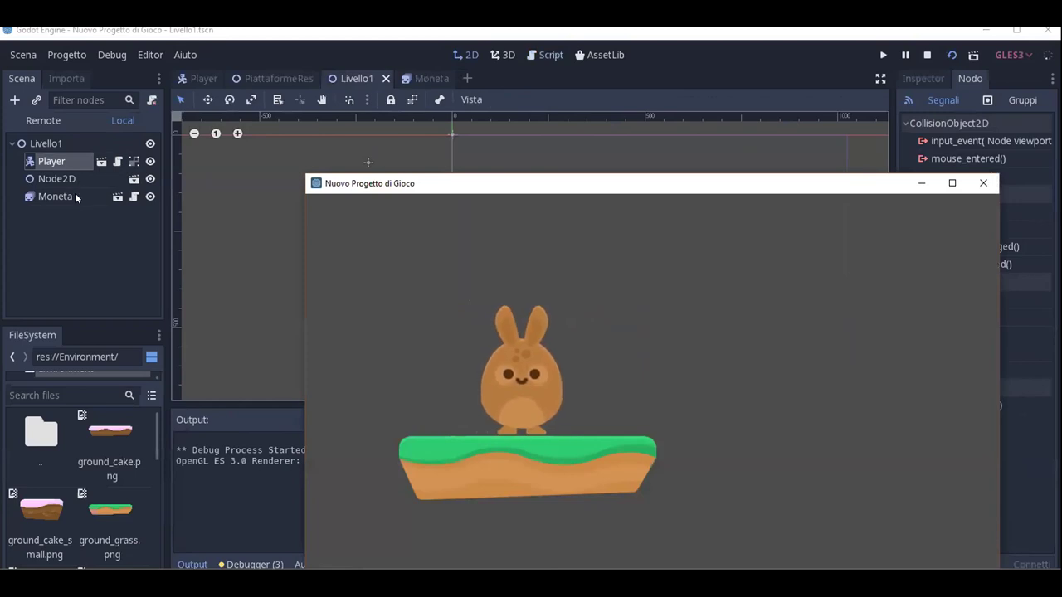
Stop the test run and open the Moneta coin scene with its sound player node selected.
{"action": "key", "text": "F8"}
{"action": "left_click", "coordinate": [119, 198]}
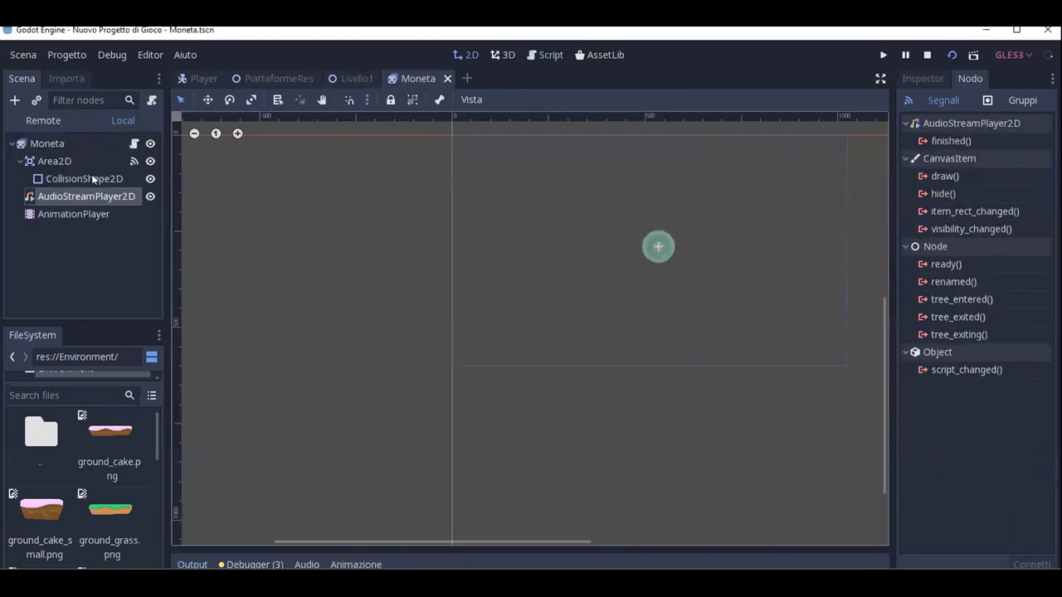
{"action": "left_click", "coordinate": [91, 176]}
{"action": "right_click", "coordinate": [657, 230], "text": "alt"}
{"action": "left_click", "coordinate": [706, 237]}
Select the coin's Area2D node, open its Moneta.gd script and highlight all the code.
{"action": "scroll", "coordinate": [643, 244], "scroll_direction": "up", "scroll_amount": 5}
{"action": "scroll", "coordinate": [639, 257], "scroll_direction": "up", "scroll_amount": 1}
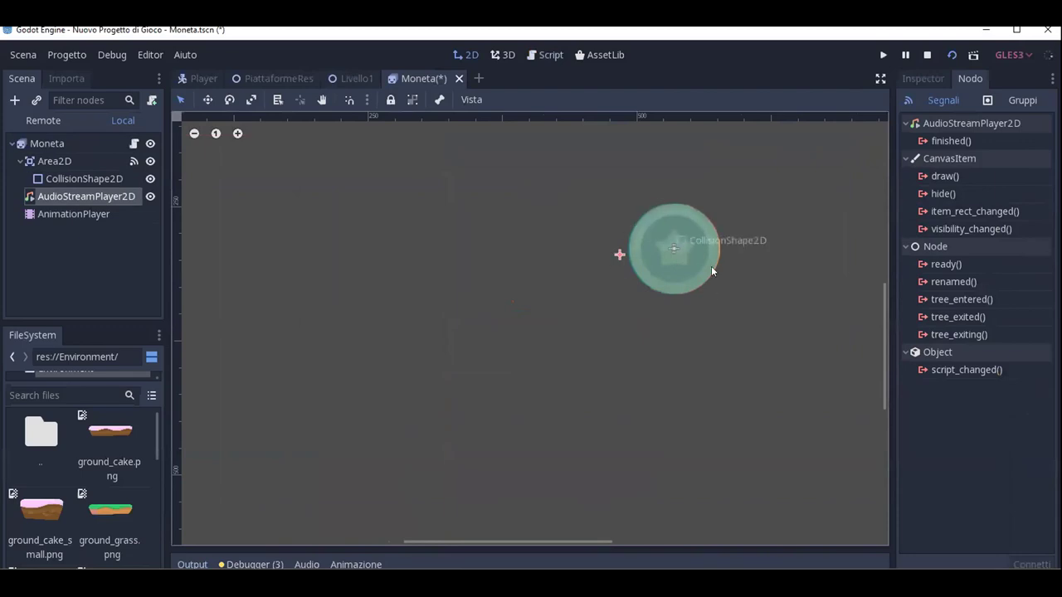
{"action": "left_click", "coordinate": [61, 164]}
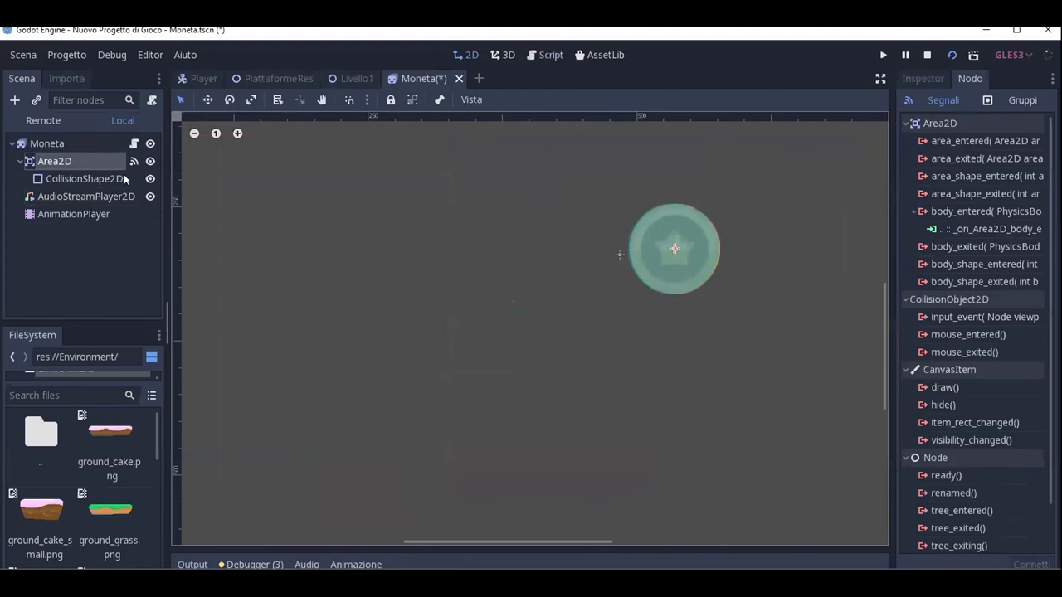
{"action": "left_click", "coordinate": [133, 144]}
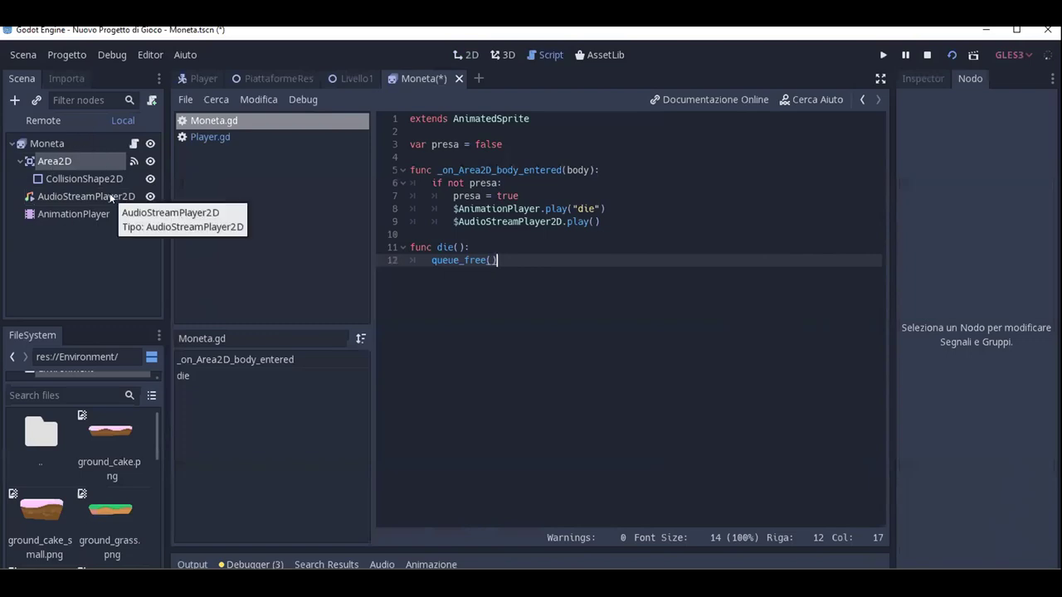
{"action": "left_click_drag", "start_coordinate": [412, 121], "coordinate": [546, 288]}
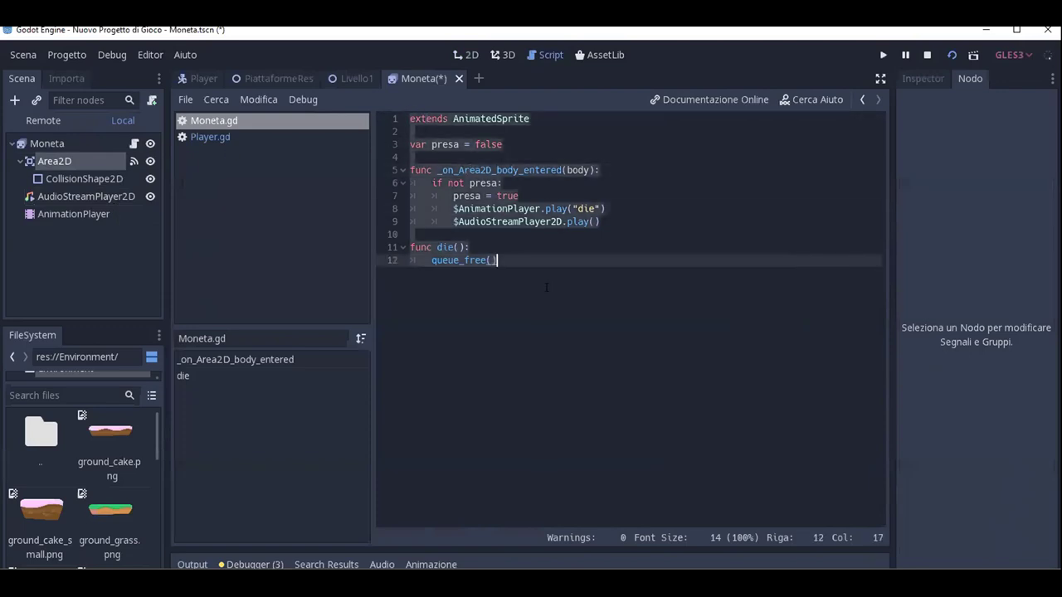
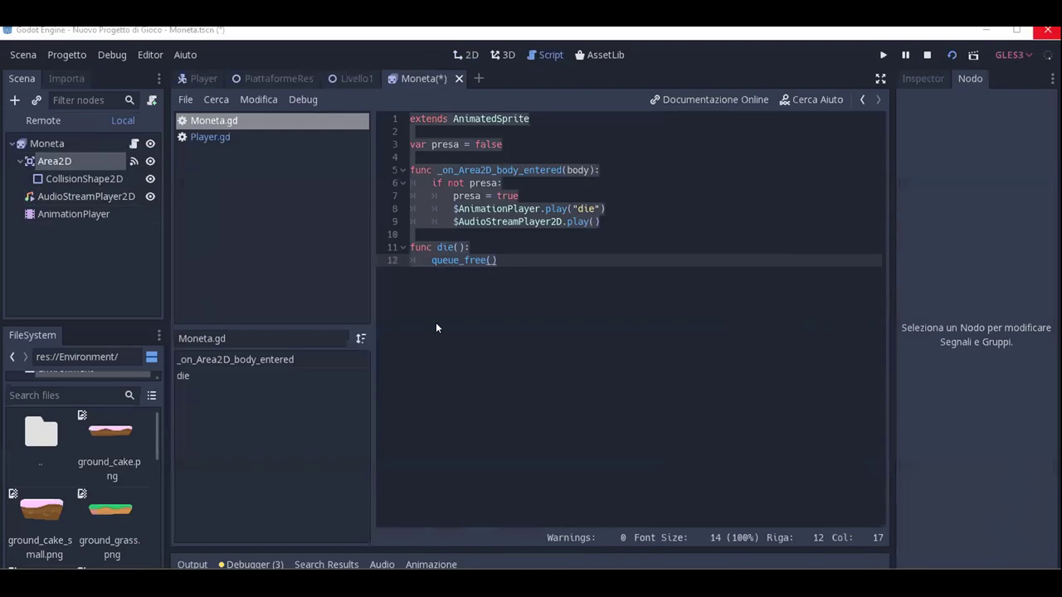
Close and reopen the game project, then run the Livello1 scene, saving it.
{"action": "key", "text": "ctrl+shift+w"}
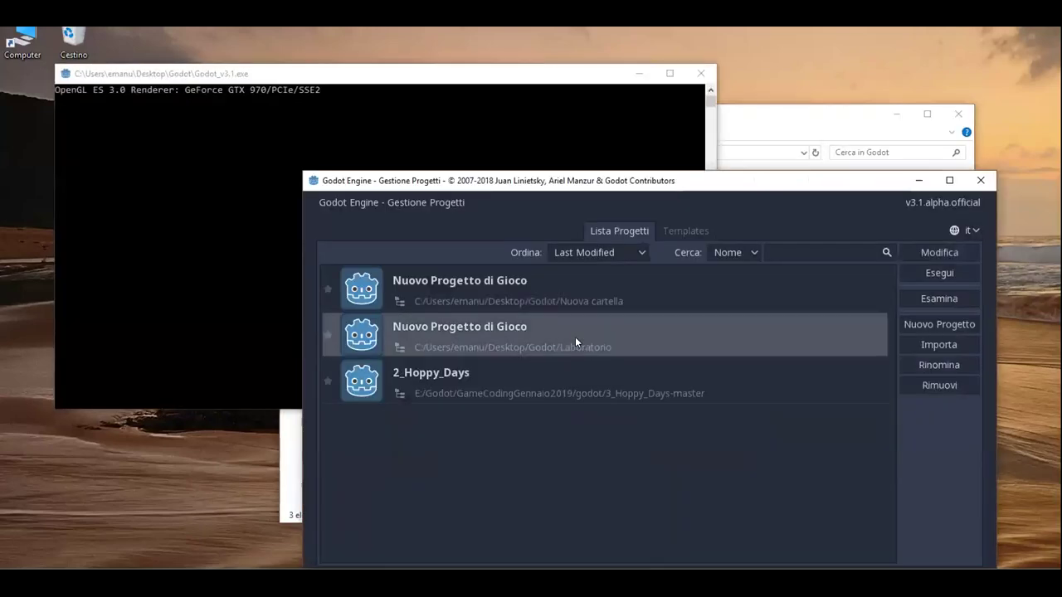
{"action": "double_click", "coordinate": [575, 336]}
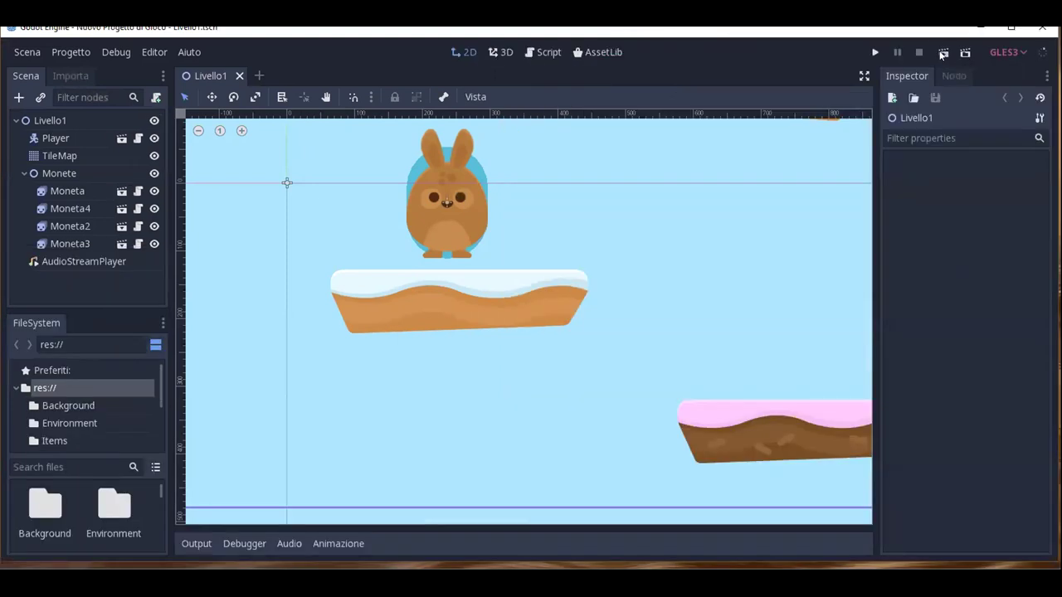
{"action": "left_click", "coordinate": [943, 52]}
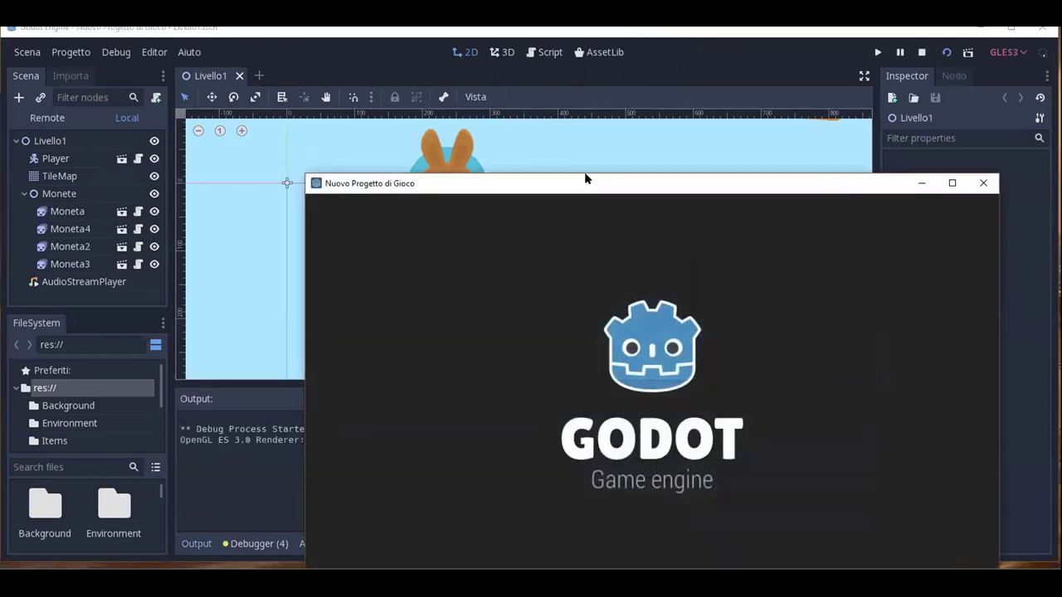
Play the level with the arrow keys, hopping the bunny across grass, pink cake and snow platforms.
{"action": "key", "text": "Right"}
{"action": "key", "text": "Up"}
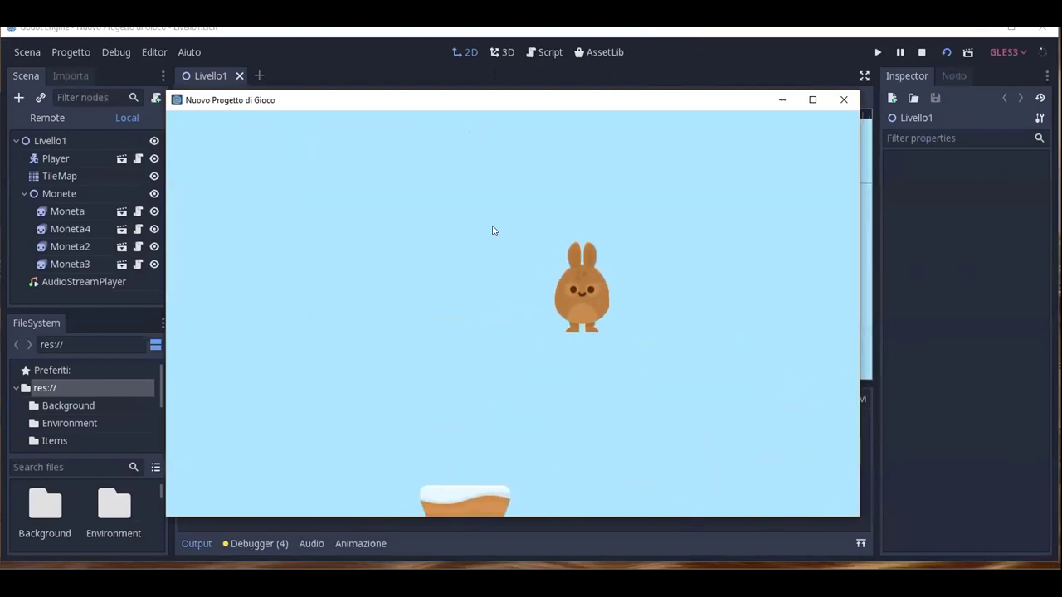
{"action": "key", "text": "Right"}
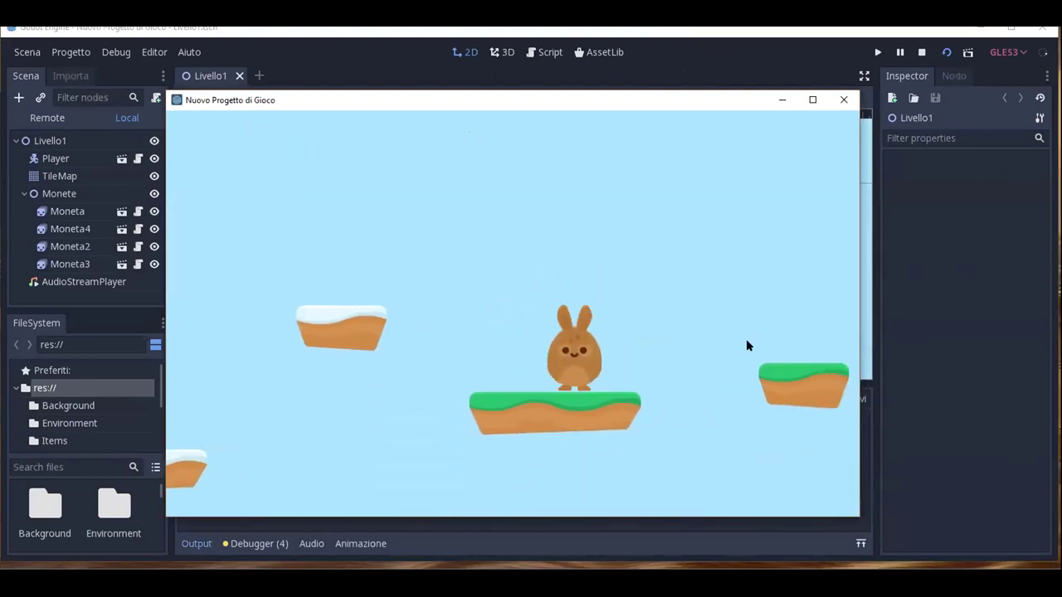
{"action": "key", "text": "Up"}
{"action": "key", "text": "Left"}
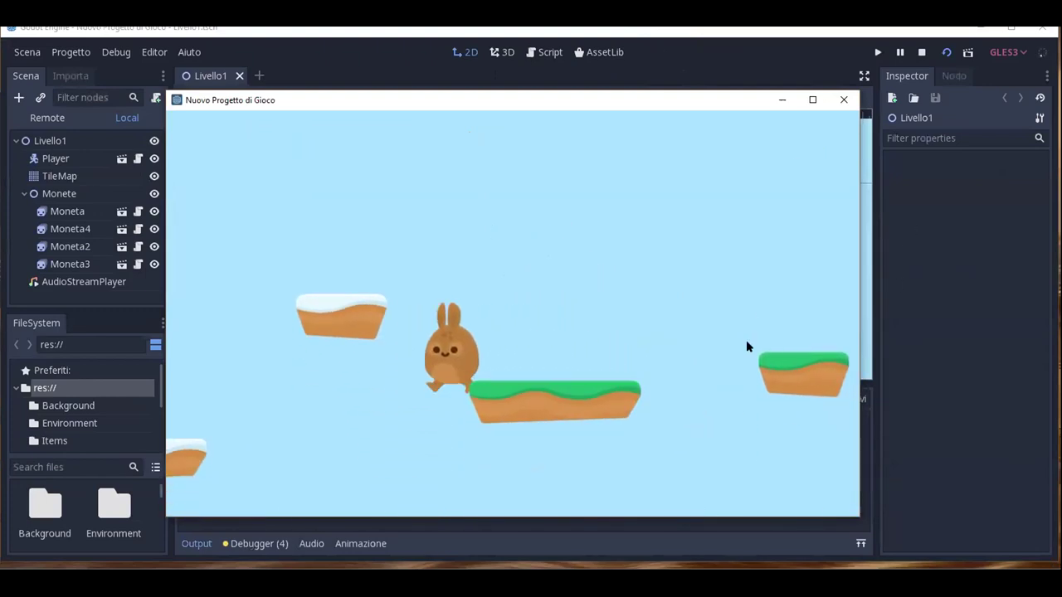
{"action": "key", "text": "Up"}
{"action": "key", "text": "Right"}
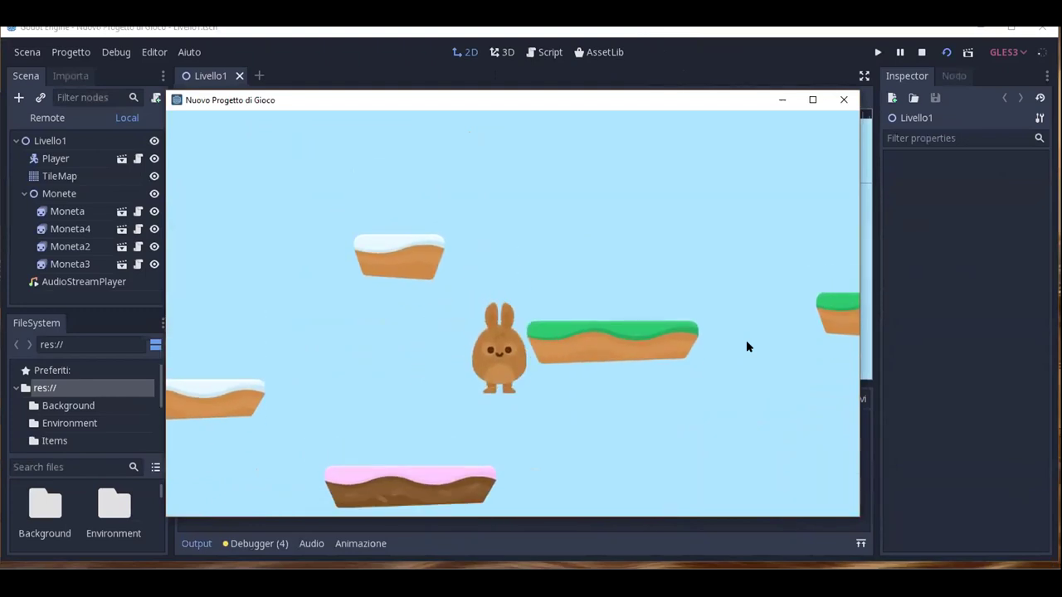
{"action": "key", "text": "Right"}
{"action": "key", "text": "Right"}
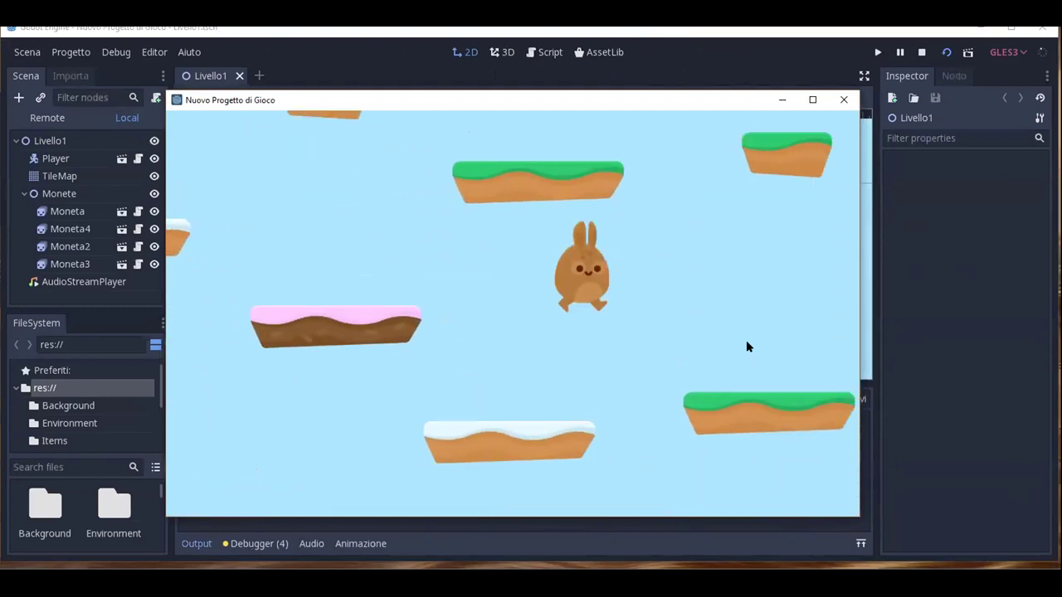
{"action": "key", "text": "Up"}
{"action": "key", "text": "Right"}
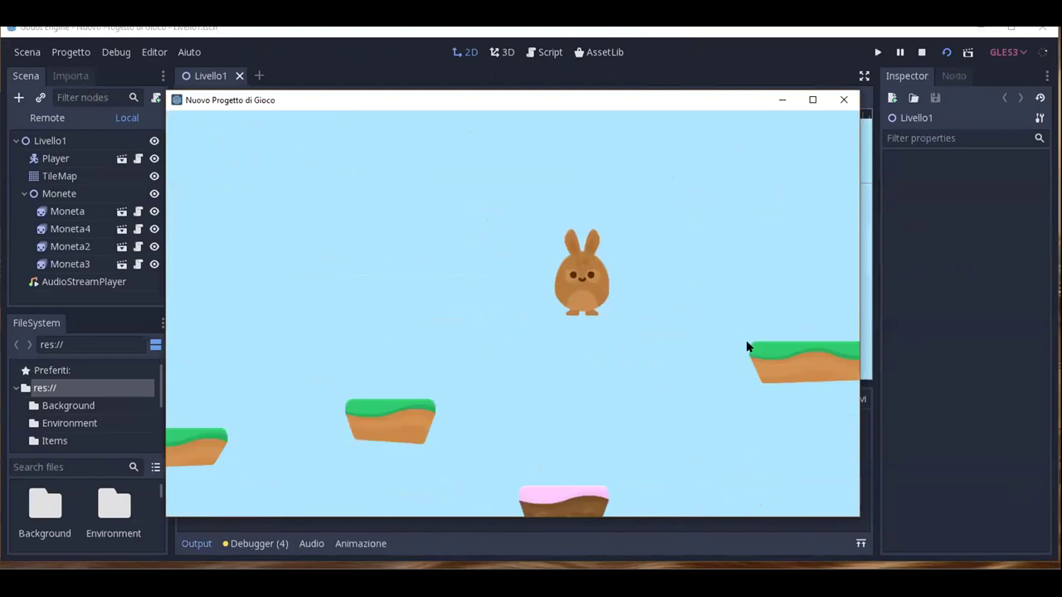
{"action": "key", "text": "Up"}
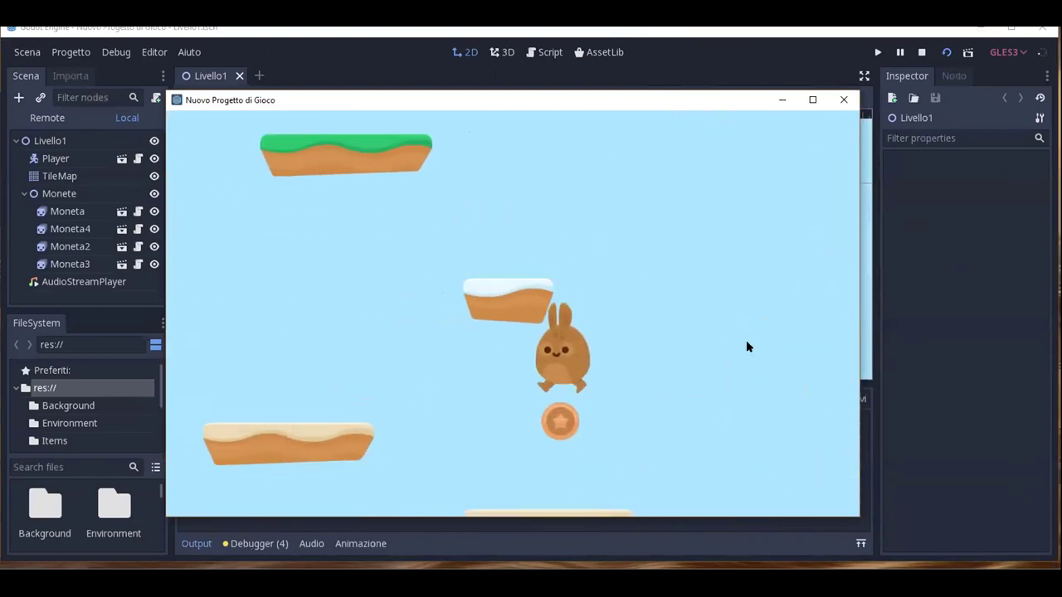
{"action": "key", "text": "Left"}
{"action": "key", "text": "Up"}
{"action": "key", "text": "Right"}
{"action": "key", "text": "Up"}
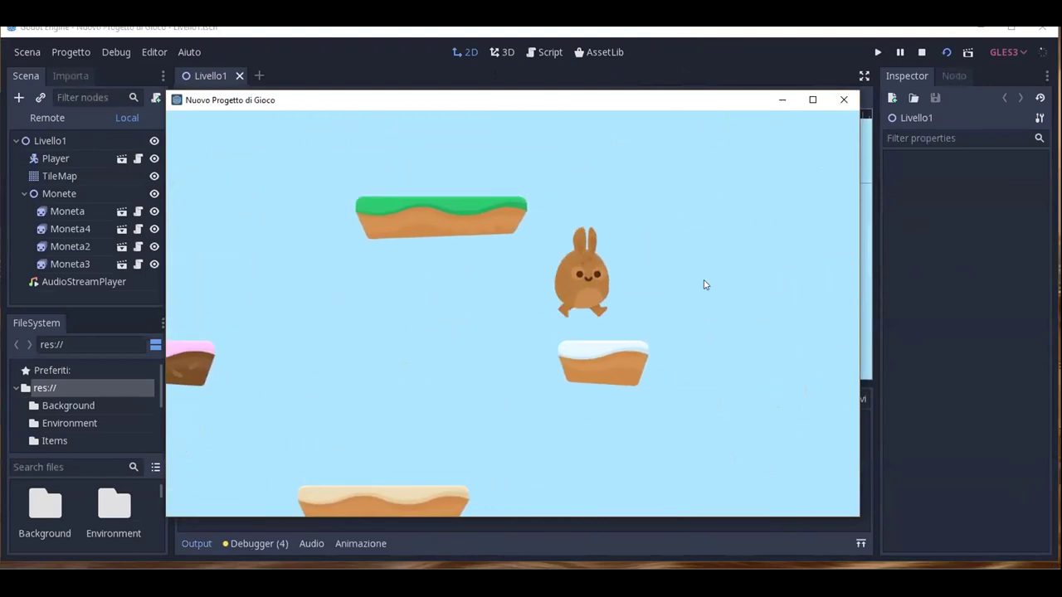
{"action": "key", "text": "Left"}
{"action": "key", "text": "Up"}
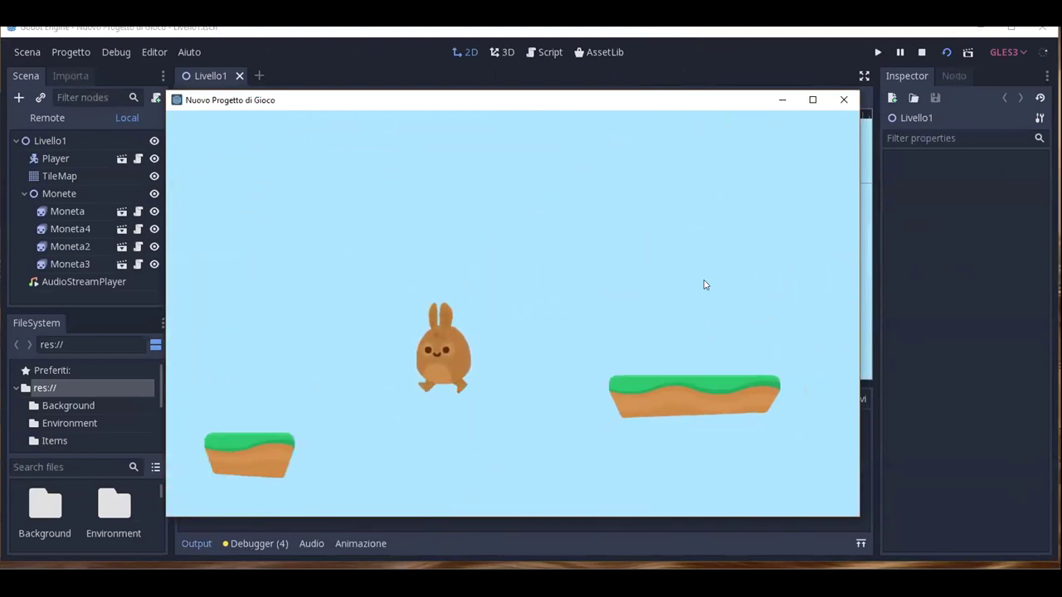
{"action": "key", "text": "Up"}
{"action": "key", "text": "Up"}
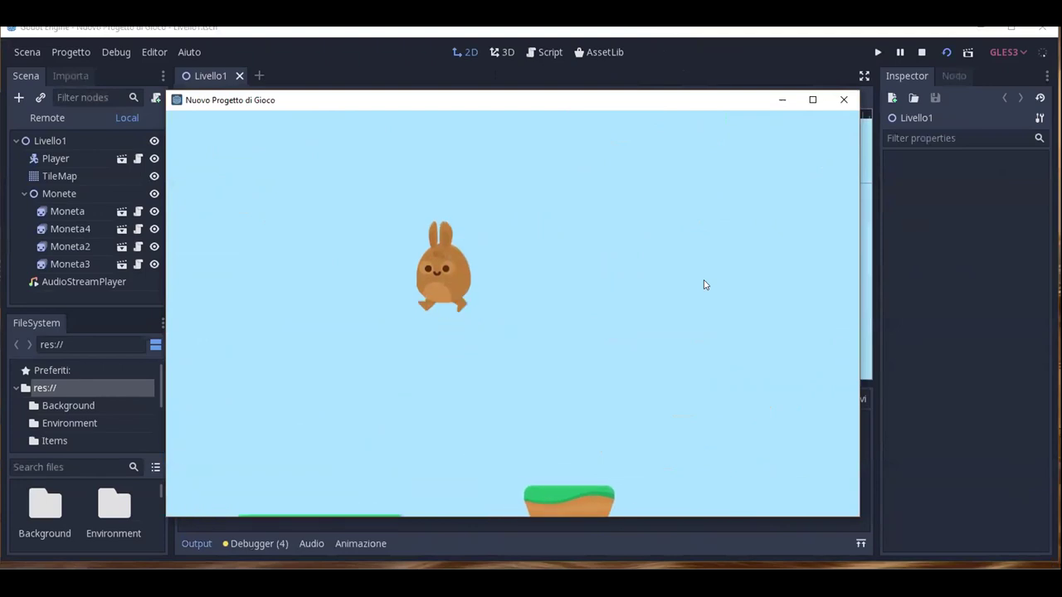
{"action": "key", "text": "Up"}
{"action": "key", "text": "Right"}
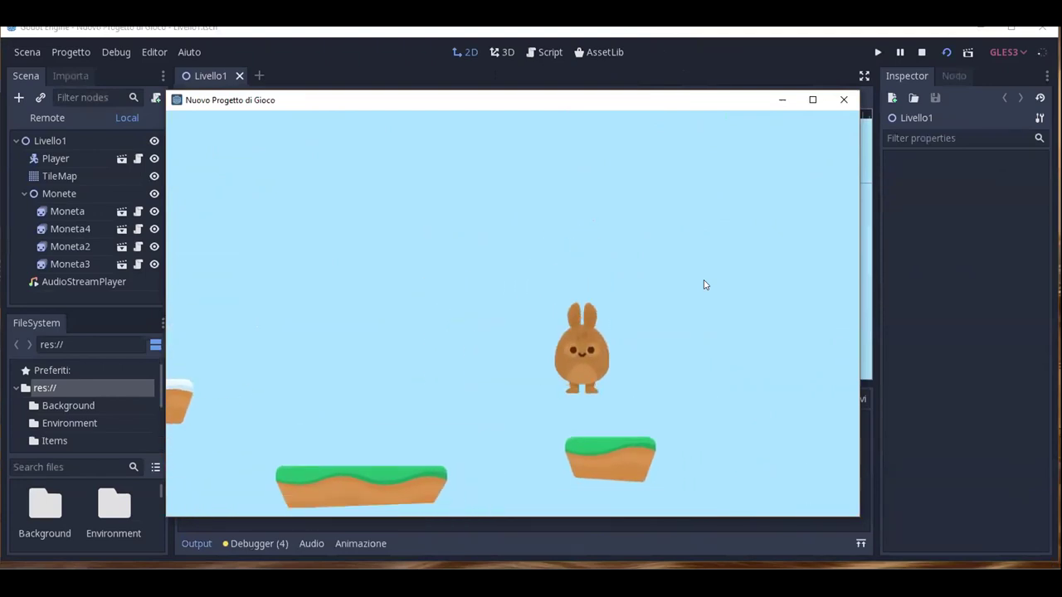
{"action": "key", "text": "Up"}
{"action": "key", "text": "Left"}
{"action": "key", "text": "Up"}
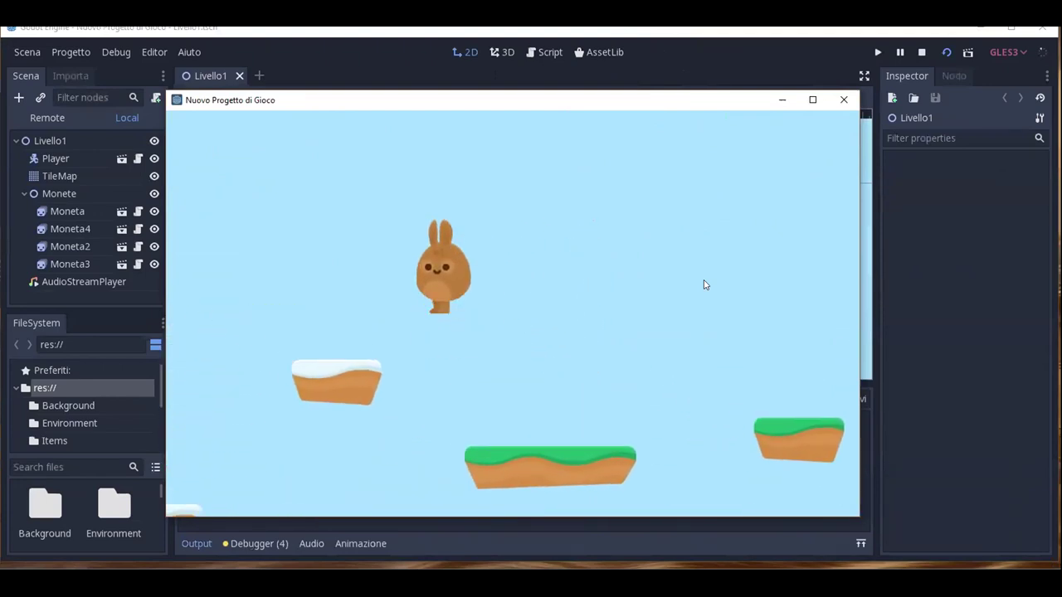
{"action": "key", "text": "Up"}
{"action": "key", "text": "Right"}
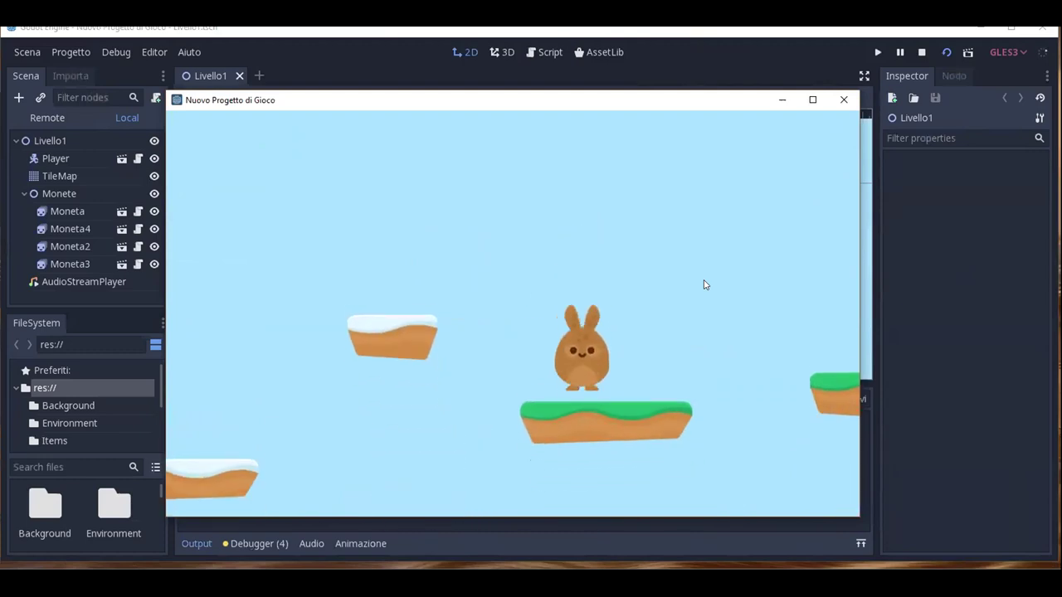
{"action": "key", "text": "Up"}
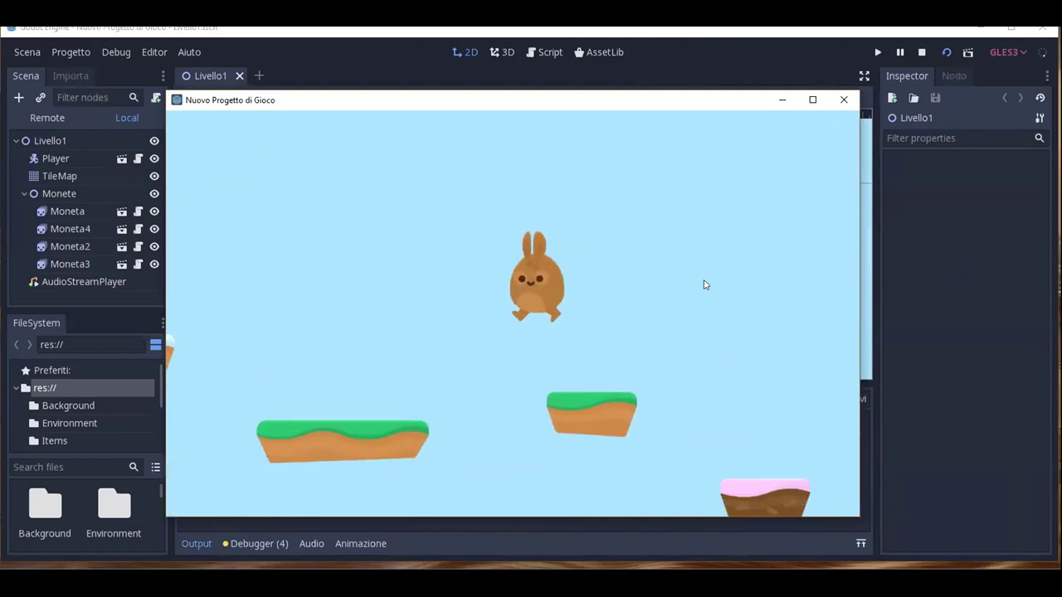
{"action": "key", "text": "Up"}
{"action": "key", "text": "Left"}
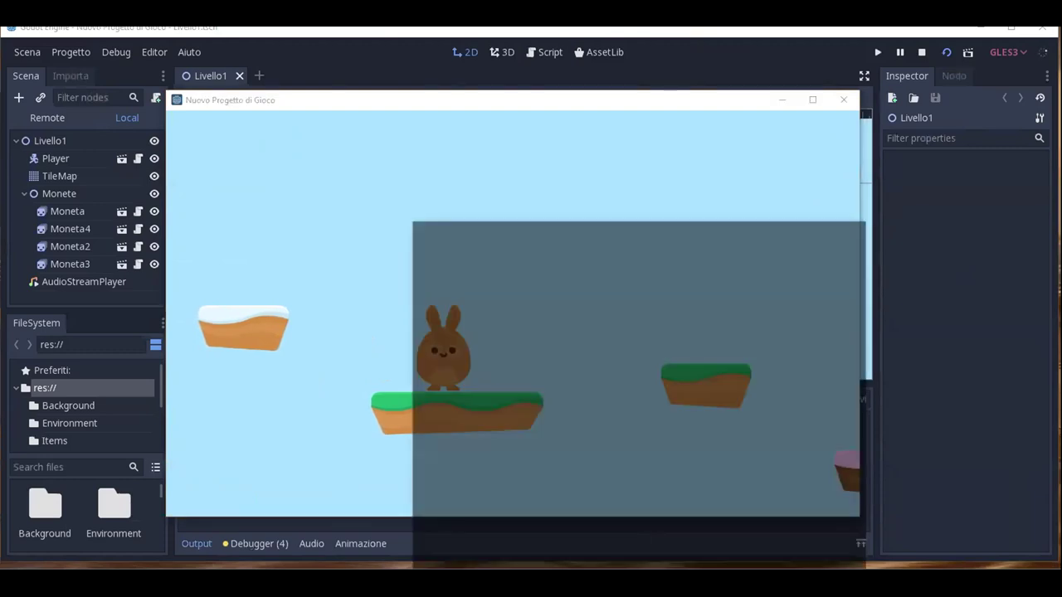
Dismiss the Steam chat pop-up covering the game window.
{"action": "left_click", "coordinate": [631, 170]}
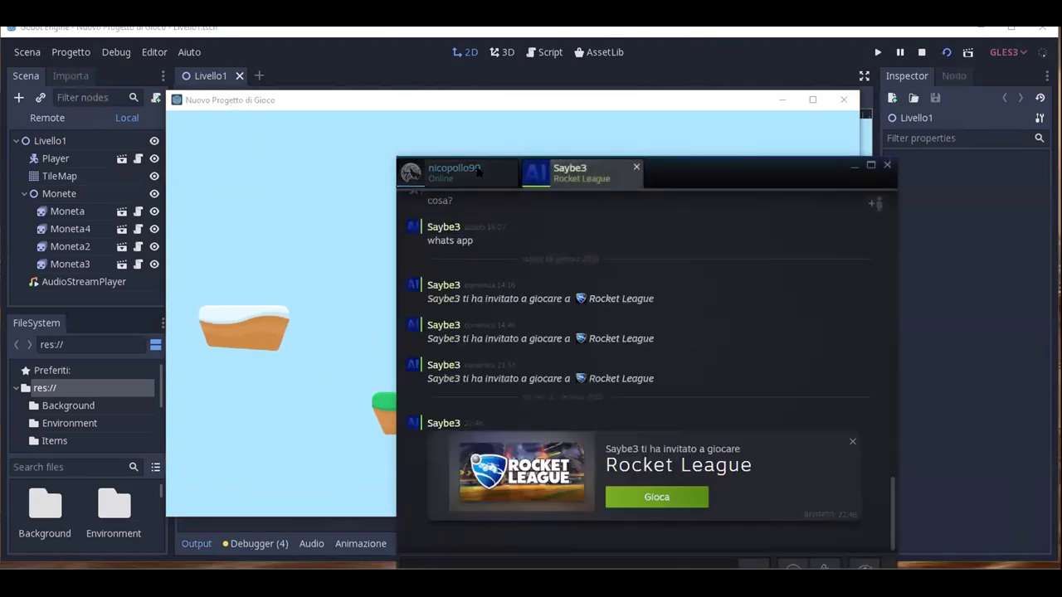
{"action": "left_click", "coordinate": [637, 169]}
{"action": "left_click", "coordinate": [514, 168]}
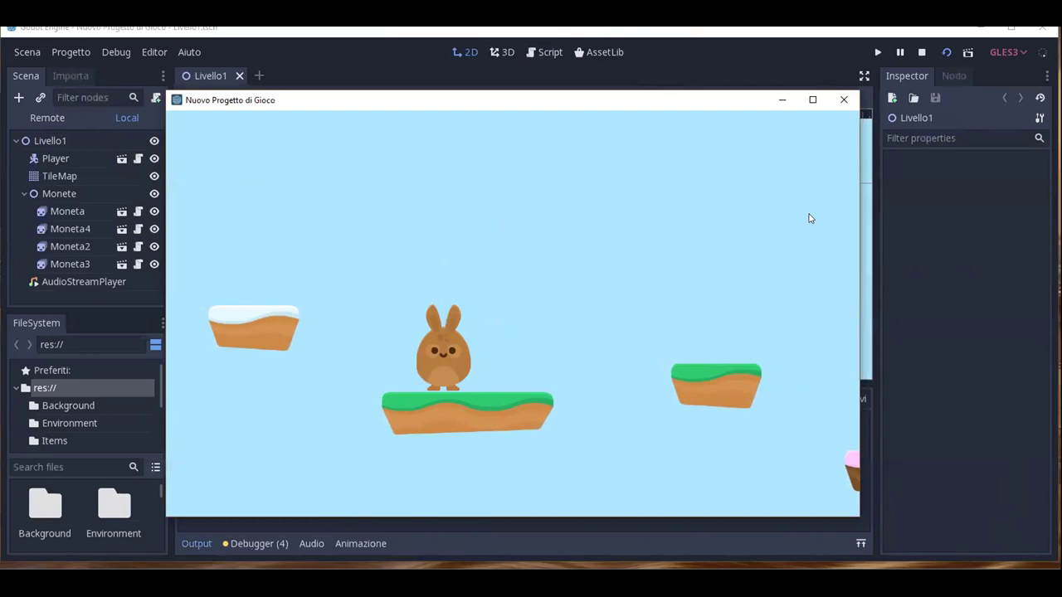
Keep testing with arrows and space, jumping between platforms and walking off edges to test falling.
{"action": "key", "text": "Right"}
{"action": "key", "text": "space"}
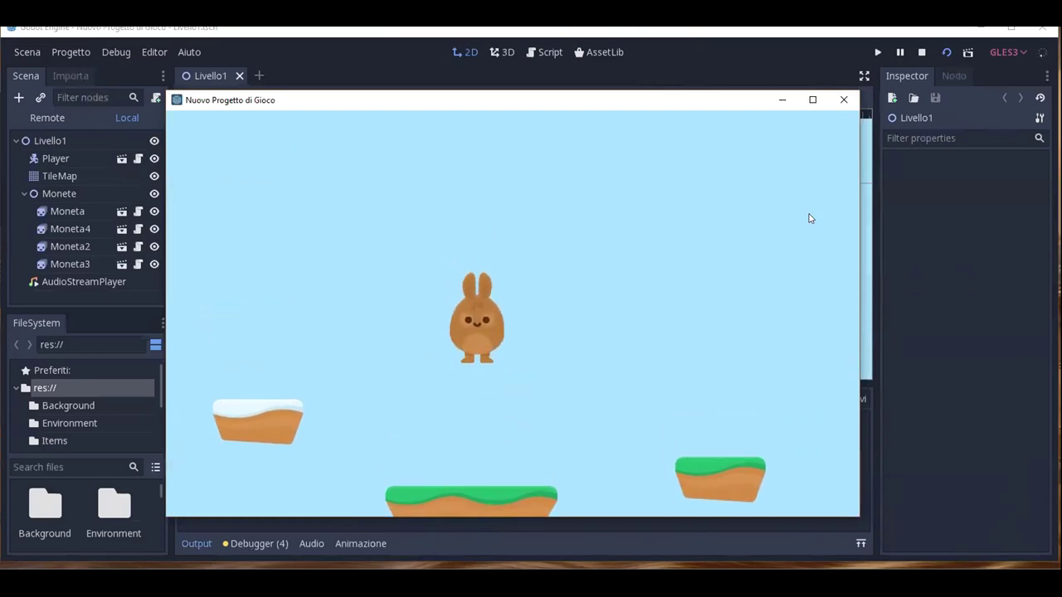
{"action": "key", "text": "space"}
{"action": "key", "text": "space"}
{"action": "key", "text": "Left"}
{"action": "key", "text": "space"}
{"action": "key", "text": "Right"}
{"action": "key", "text": "space"}
{"action": "key", "text": "Right"}
{"action": "key", "text": "space"}
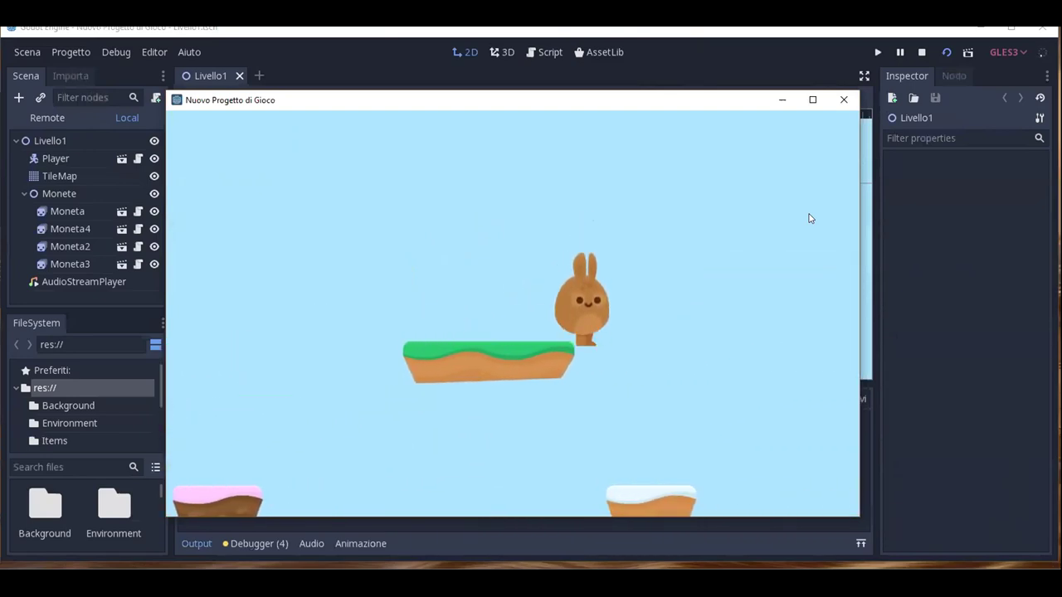
{"action": "key", "text": "Left"}
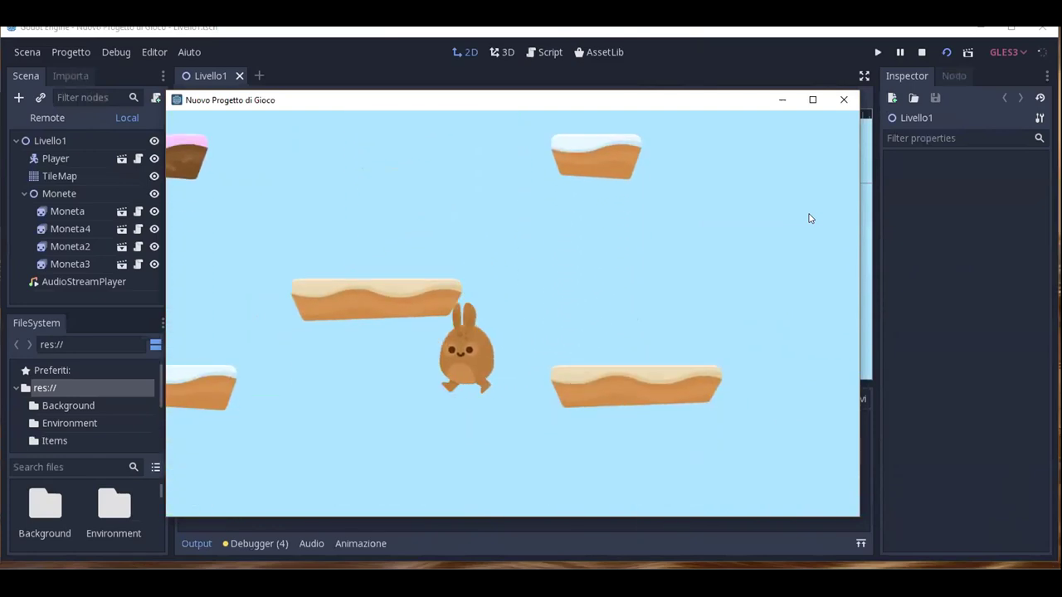
{"action": "key", "text": "Right"}
{"action": "key", "text": "space"}
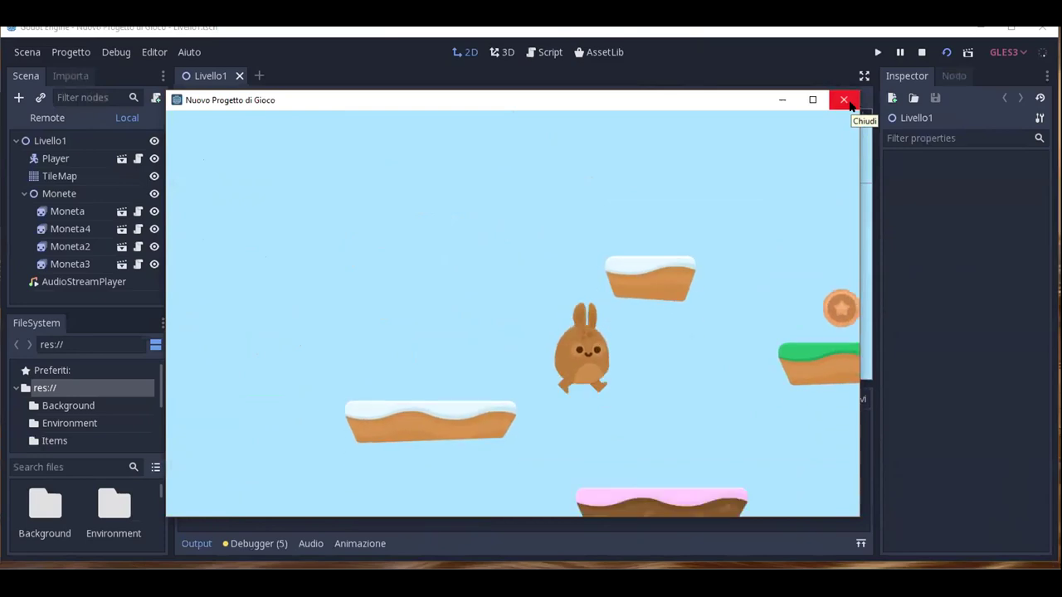
{"action": "key", "text": "space"}
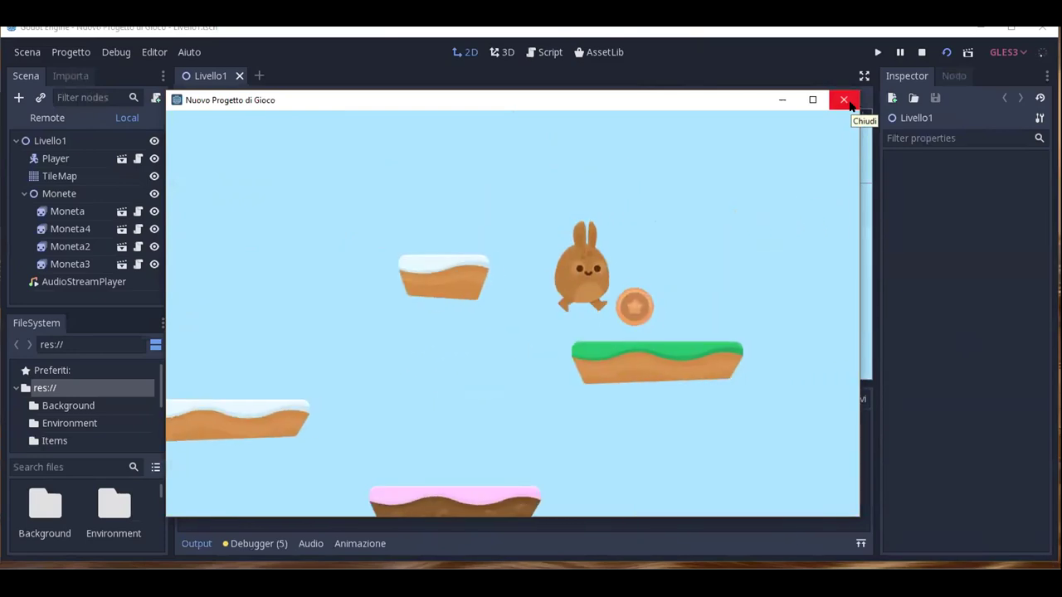
{"action": "key", "text": "Left"}
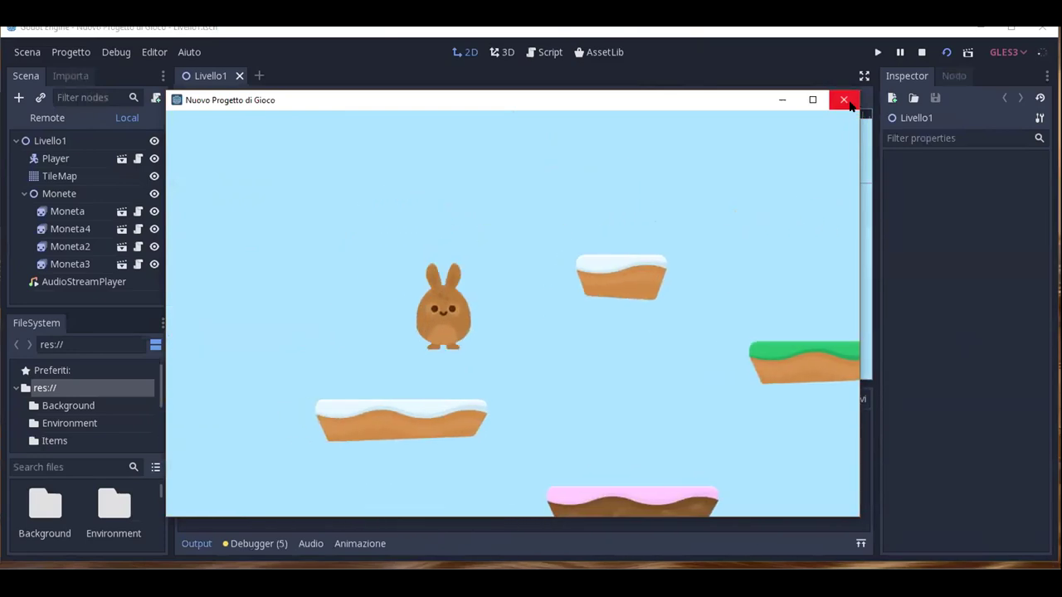
{"action": "key", "text": "Right"}
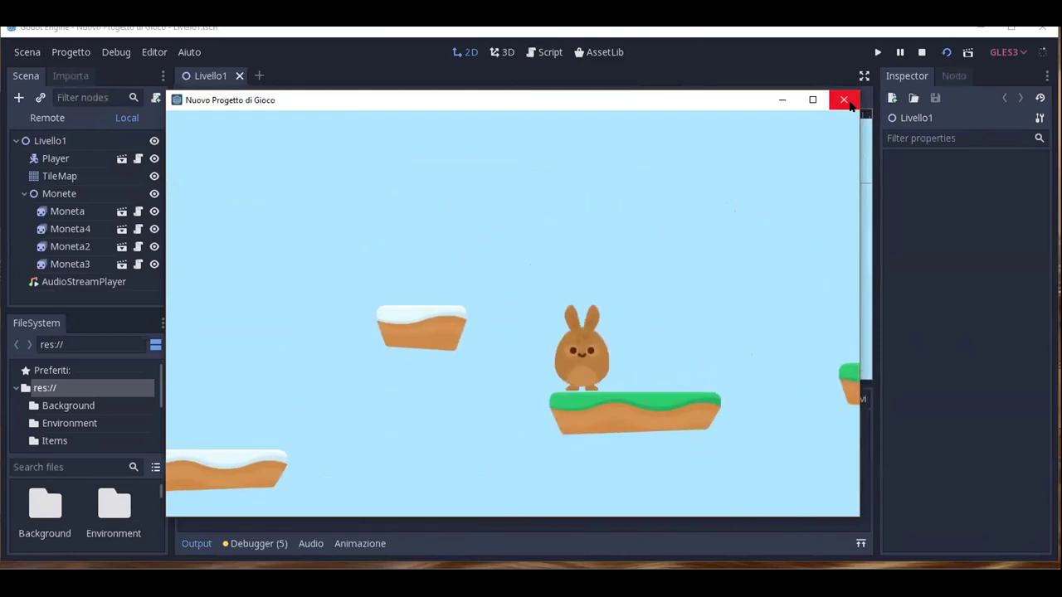
Stop the running game and open the Player.gd script.
{"action": "left_click", "coordinate": [848, 103]}
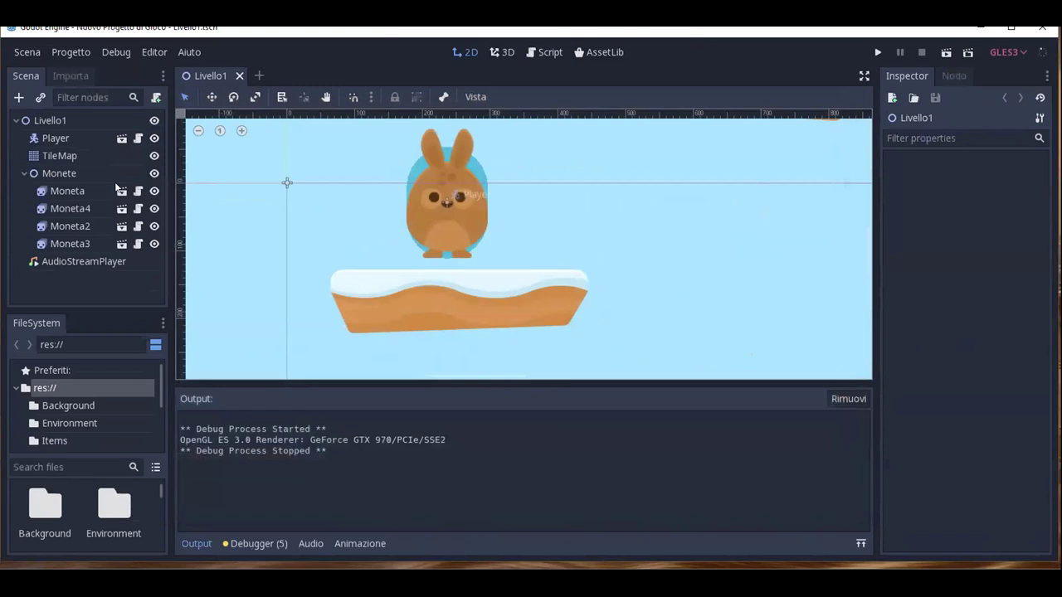
{"action": "left_click", "coordinate": [138, 138]}
{"action": "scroll", "coordinate": [574, 233], "scroll_direction": "down", "scroll_amount": 8}
{"action": "scroll", "coordinate": [581, 258], "scroll_direction": "up", "scroll_amount": 1}
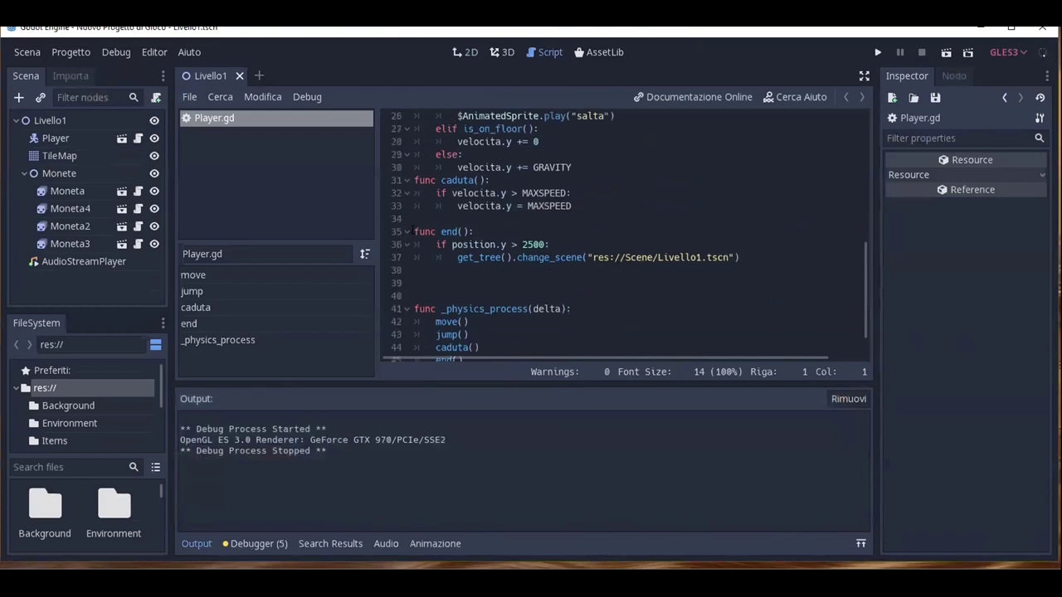
Highlight the end() function on lines 35–37 and its change_scene call, then request quitting the editor.
{"action": "left_click_drag", "start_coordinate": [413, 231], "coordinate": [776, 258]}
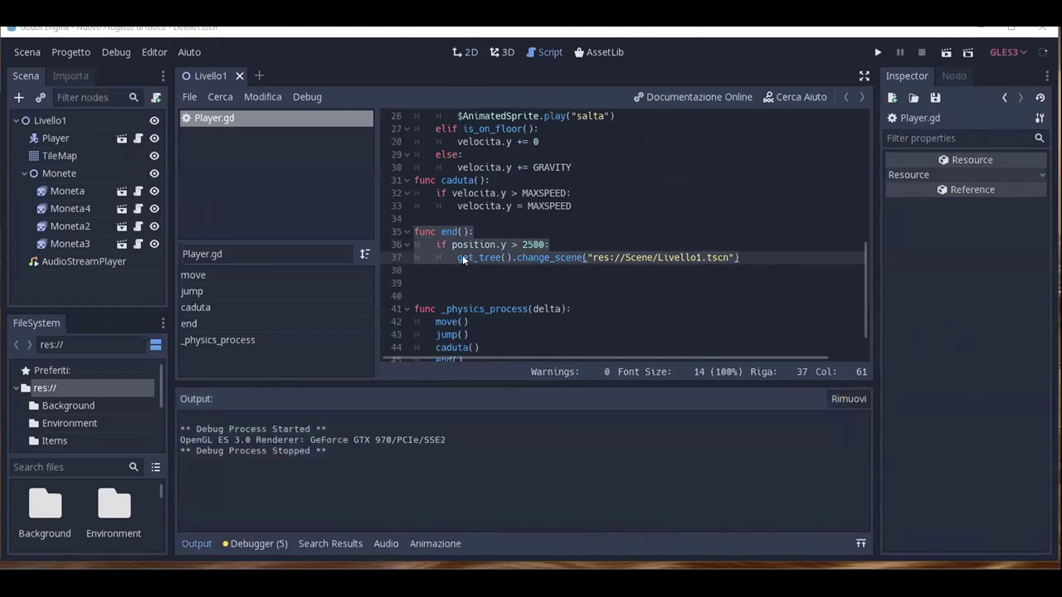
{"action": "left_click_drag", "start_coordinate": [458, 258], "coordinate": [746, 255]}
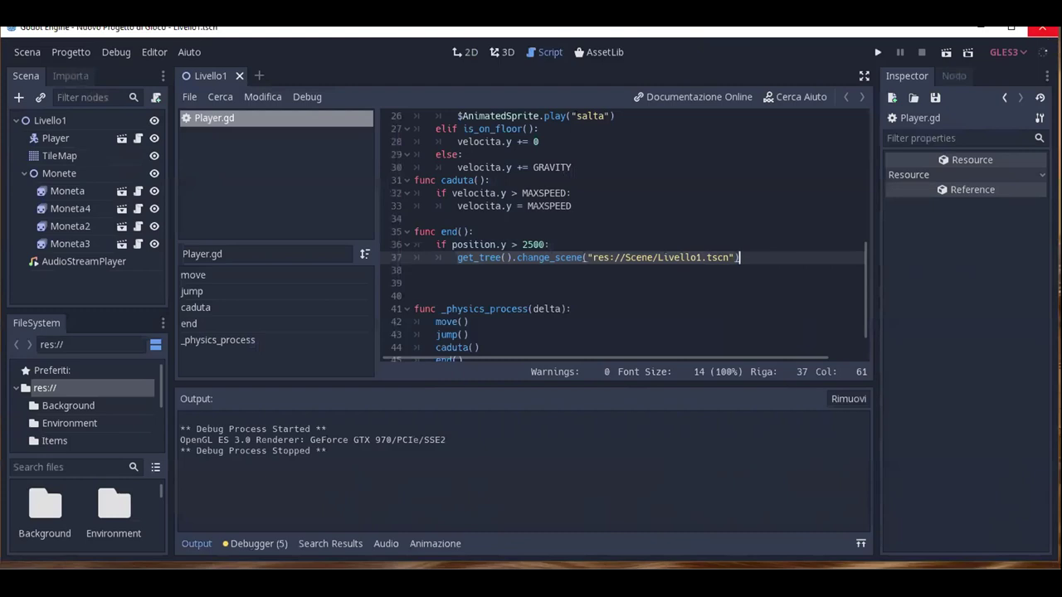
{"action": "key", "text": "ctrl+q"}
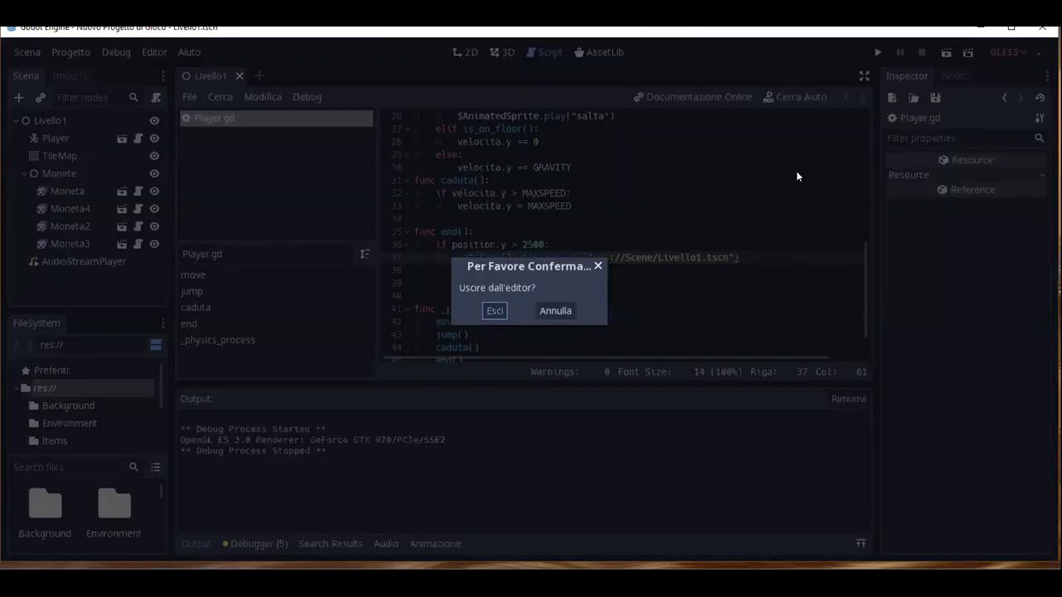
Cancel the quit-editor confirmation without closing Godot.
{"action": "key", "text": "Escape"}
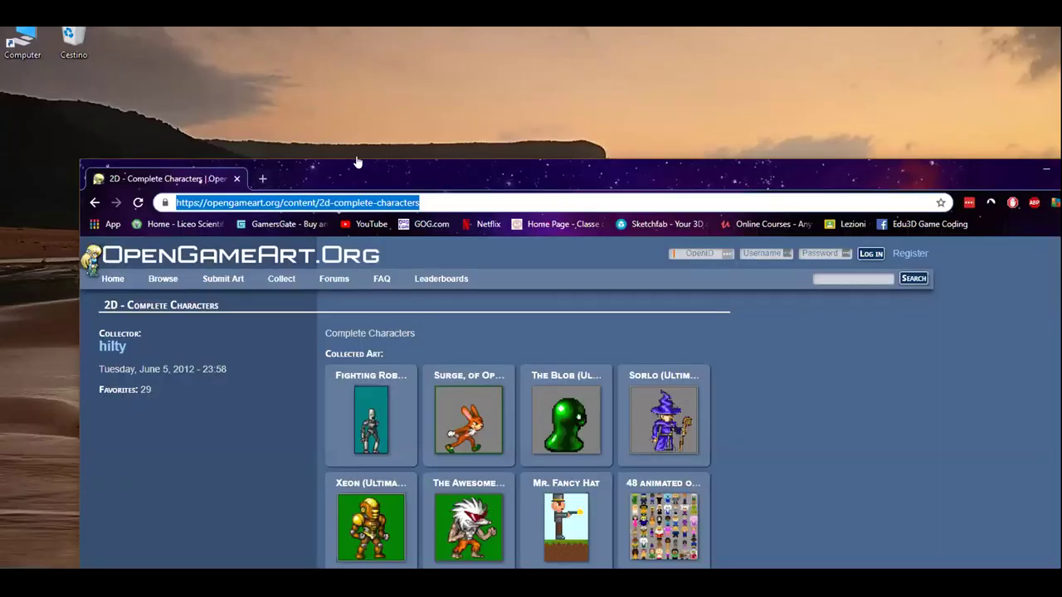
Maximize Chrome, scroll the Complete Characters collection and open the Miks teddy bear page.
{"action": "double_click", "coordinate": [281, 179]}
{"action": "scroll", "coordinate": [612, 378], "scroll_direction": "down", "scroll_amount": 1}
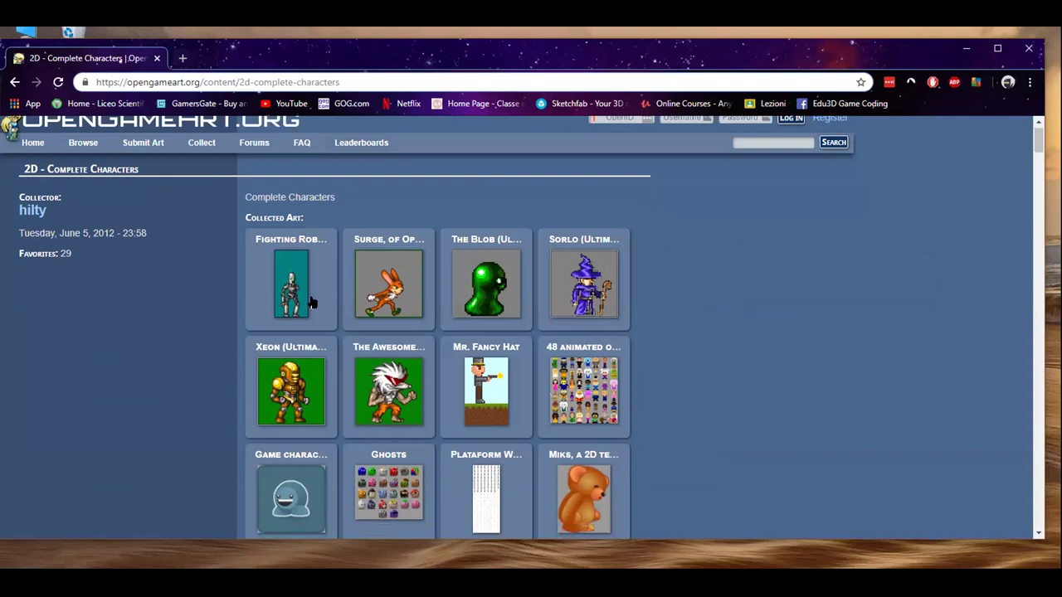
{"action": "scroll", "coordinate": [611, 378], "scroll_direction": "down", "scroll_amount": 1}
{"action": "scroll", "coordinate": [612, 377], "scroll_direction": "down", "scroll_amount": 1}
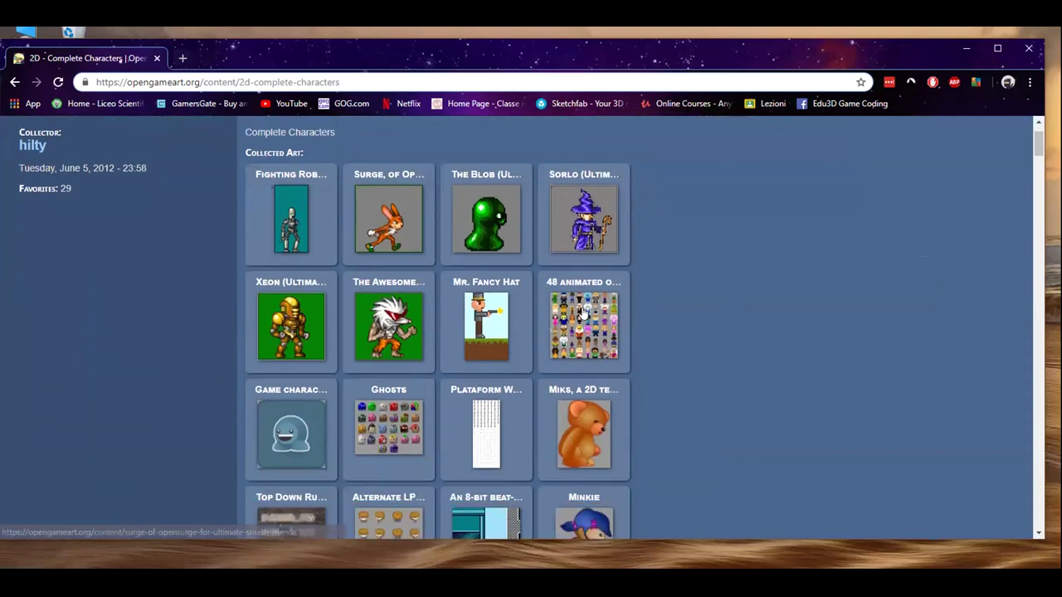
{"action": "scroll", "coordinate": [583, 313], "scroll_direction": "down", "scroll_amount": 2}
{"action": "left_click", "coordinate": [583, 314]}
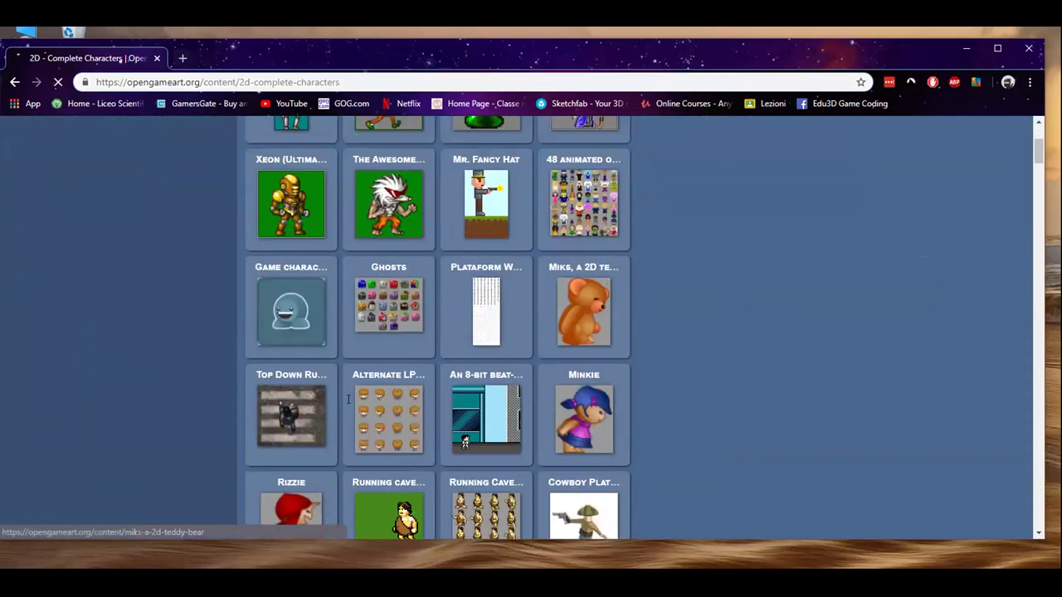